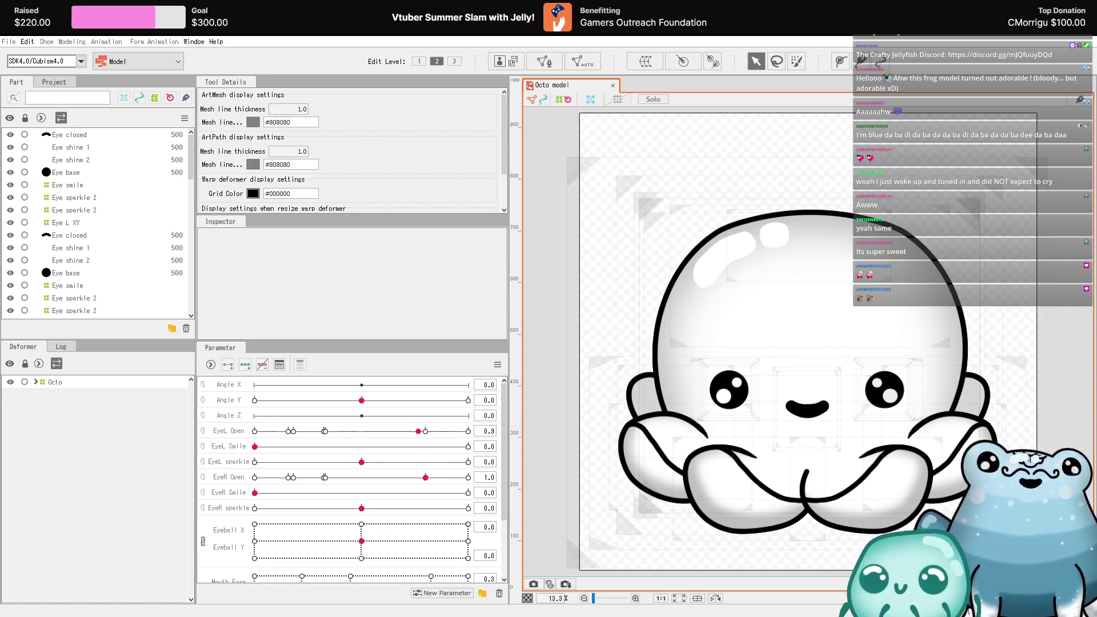
click(800, 371)
click(505, 61)
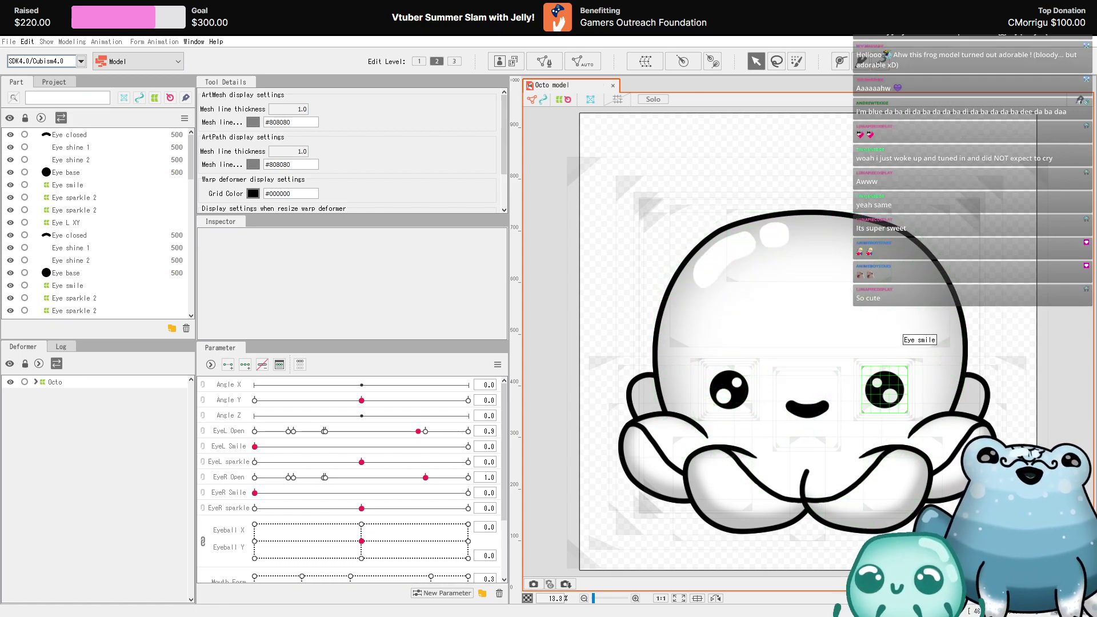
scroll(972, 375, up, 1)
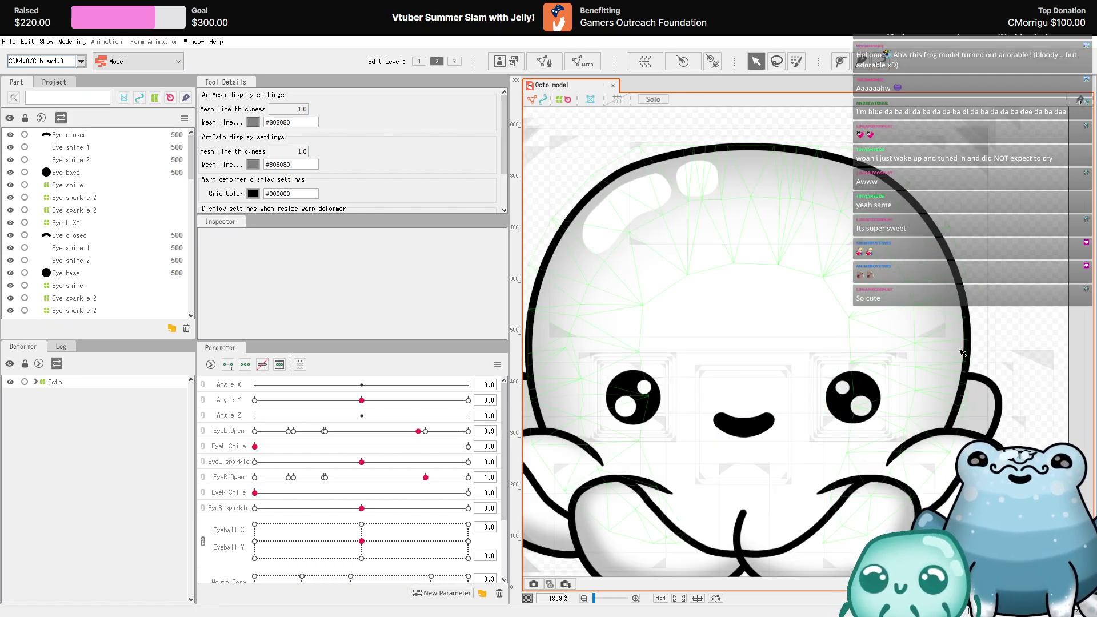
scroll(944, 356, down, 1)
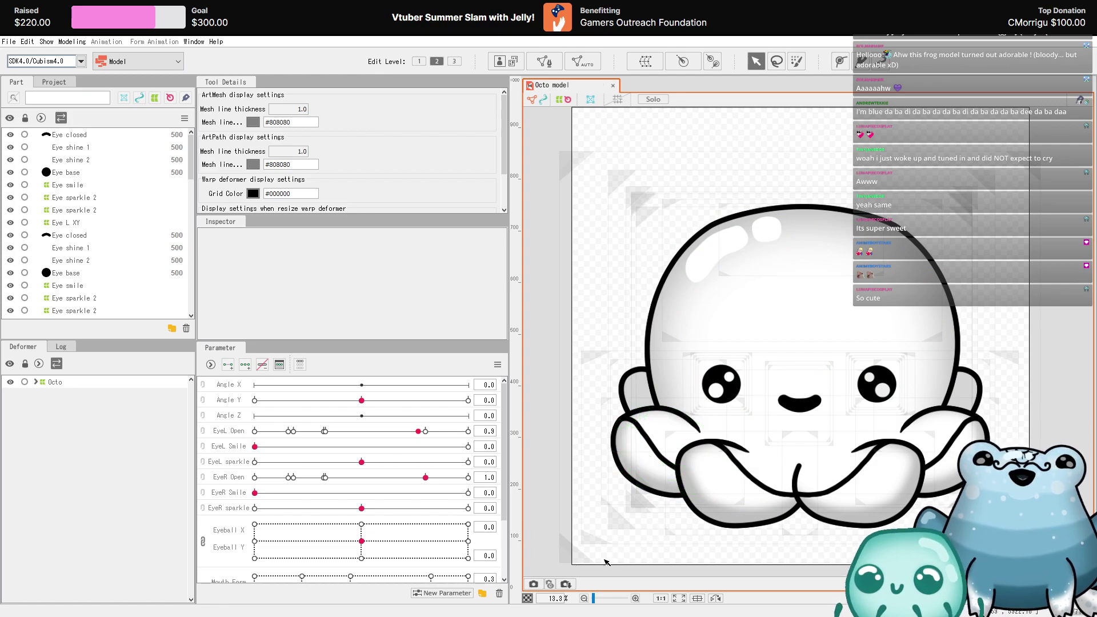
scroll(672, 350, down, 1)
scroll(828, 389, up, 2)
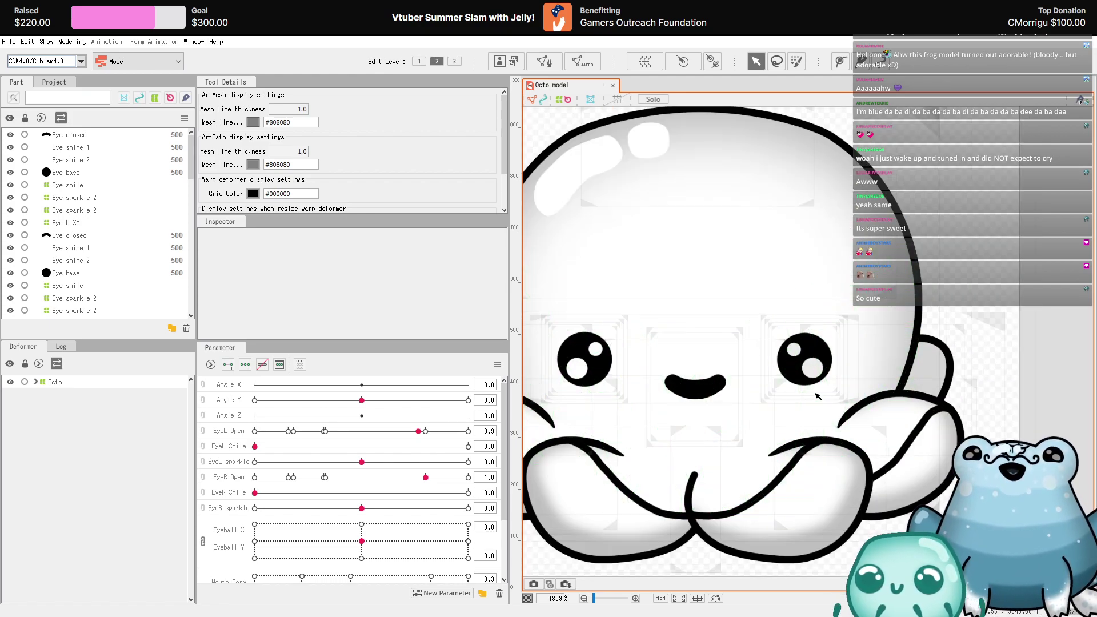
scroll(828, 389, down, 1)
scroll(681, 353, up, 1)
scroll(591, 348, up, 1)
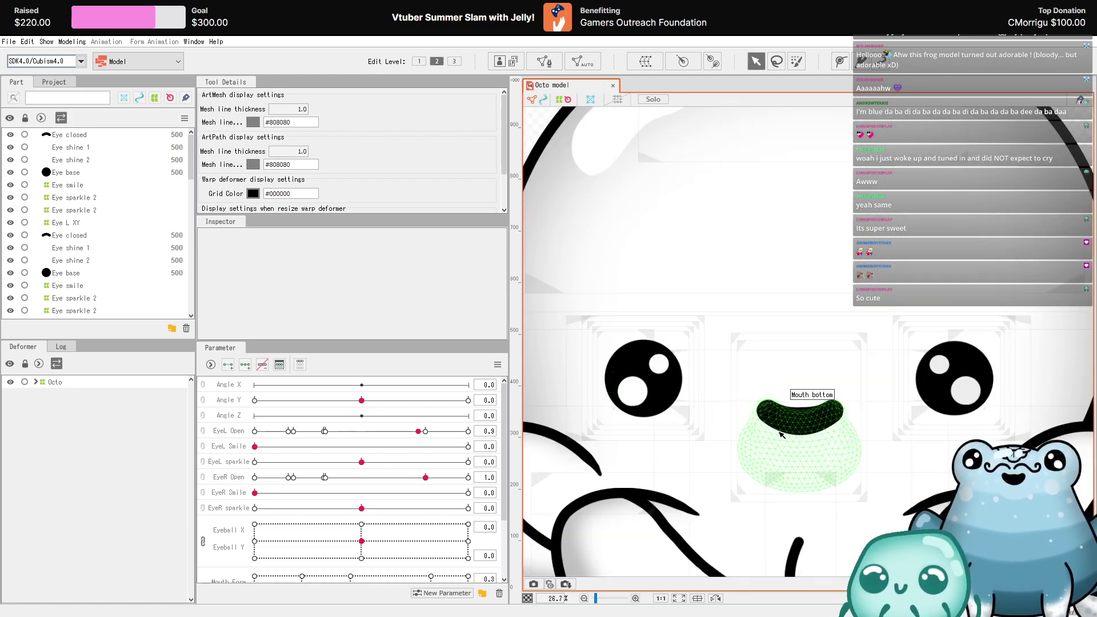
- Test the octopus's Mouth Form, Mouth Open and EyeL Open parameters at different values, and restore the parameters to their defaults
scroll(382, 527, down, 3)
drag(372, 522, 487, 459)
scroll(409, 475, up, 3)
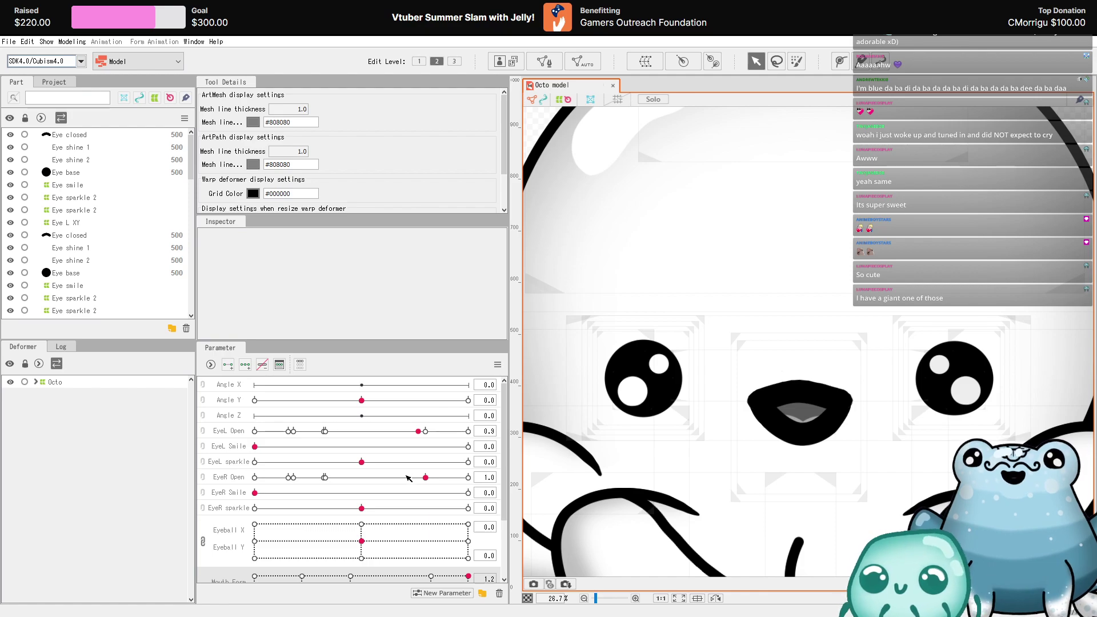
drag(409, 429, 483, 415)
scroll(455, 437, down, 3)
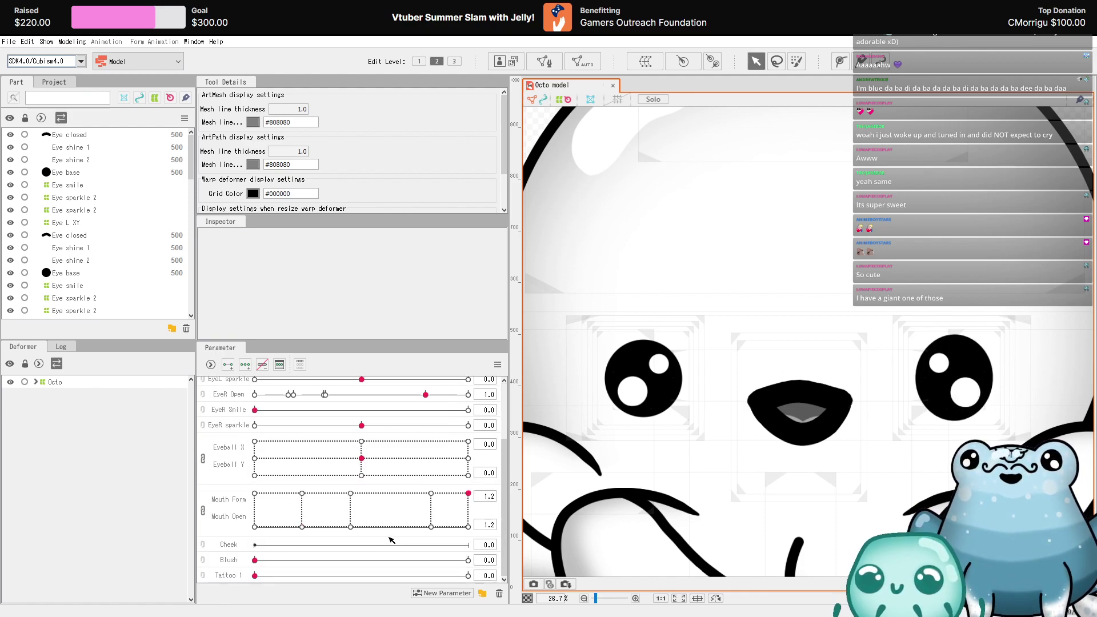
drag(416, 509, 283, 498)
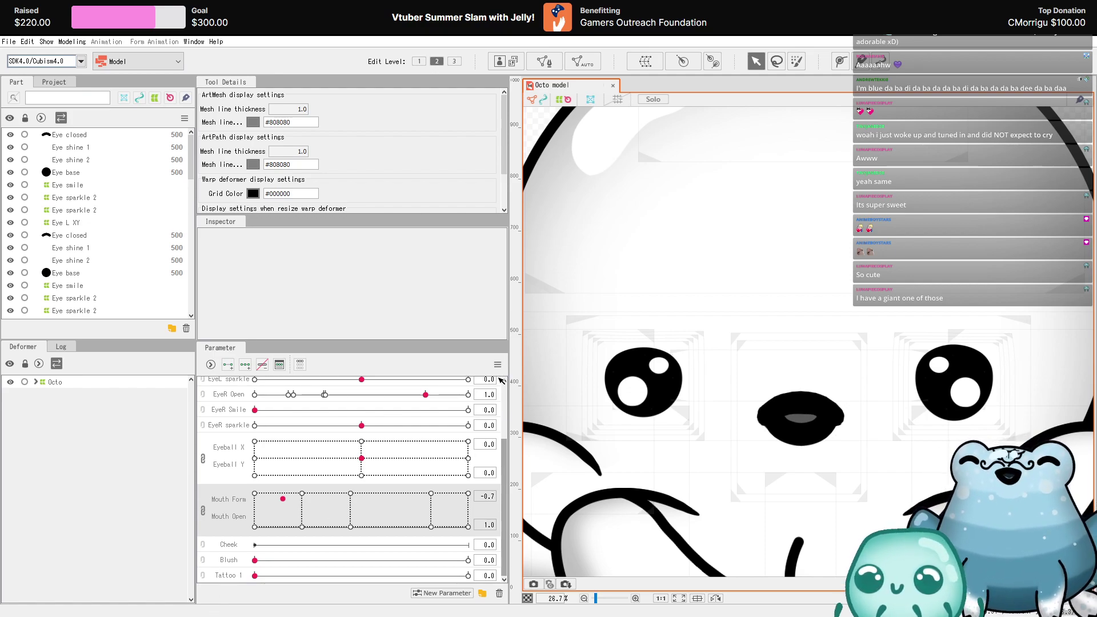
click(502, 363)
click(563, 364)
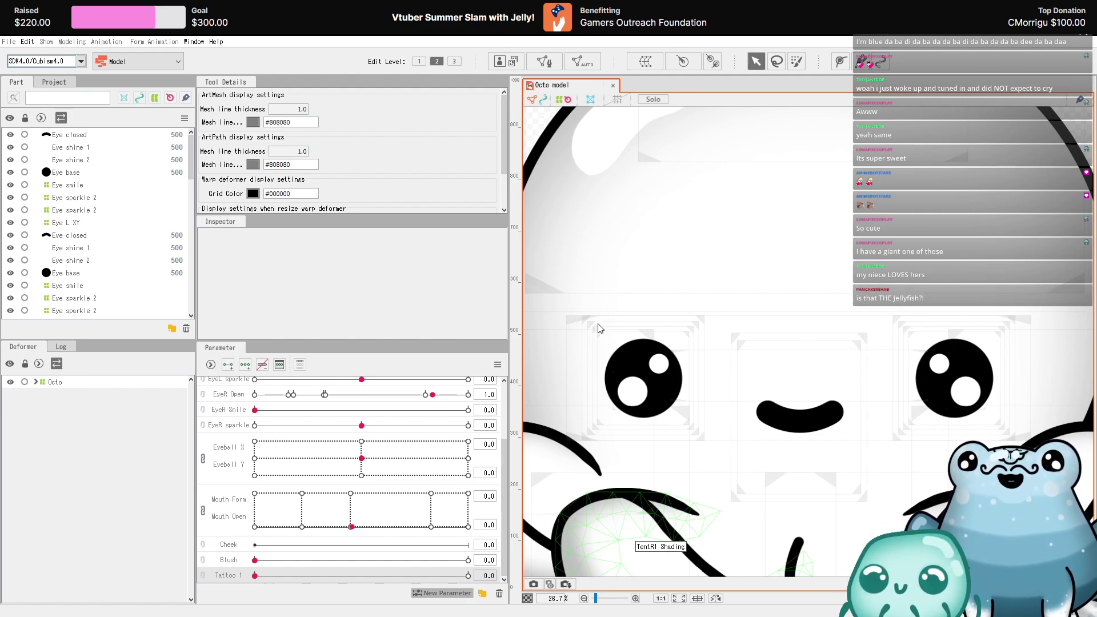
- Create new parameters named Tattoo 2 and Tattoo 3 at the end of the parameter list
click(531, 372)
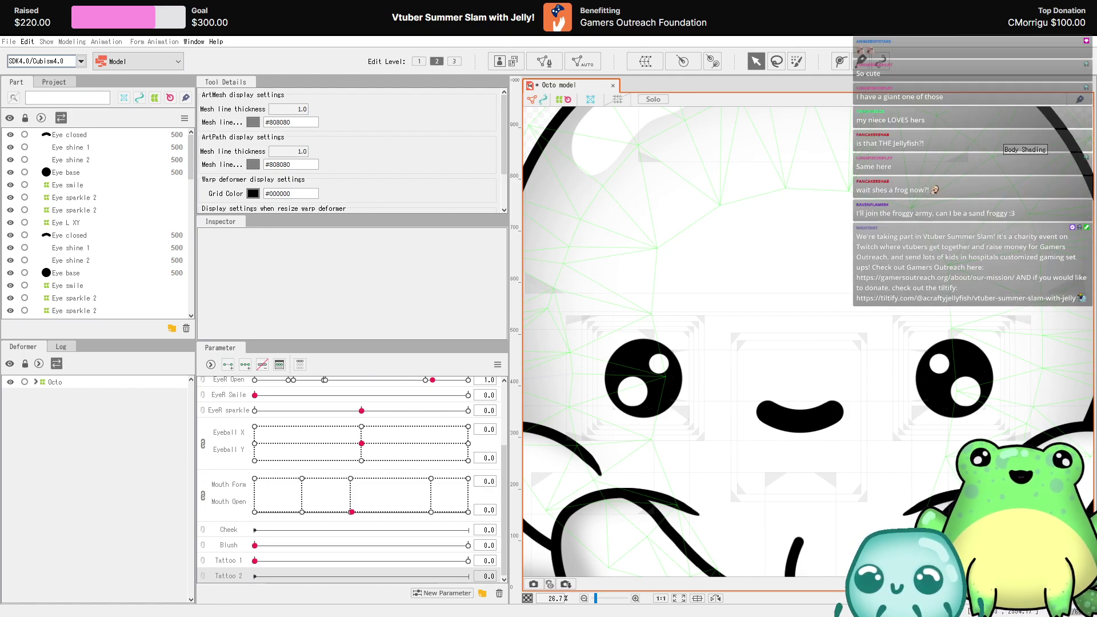
scroll(884, 308, down, 3)
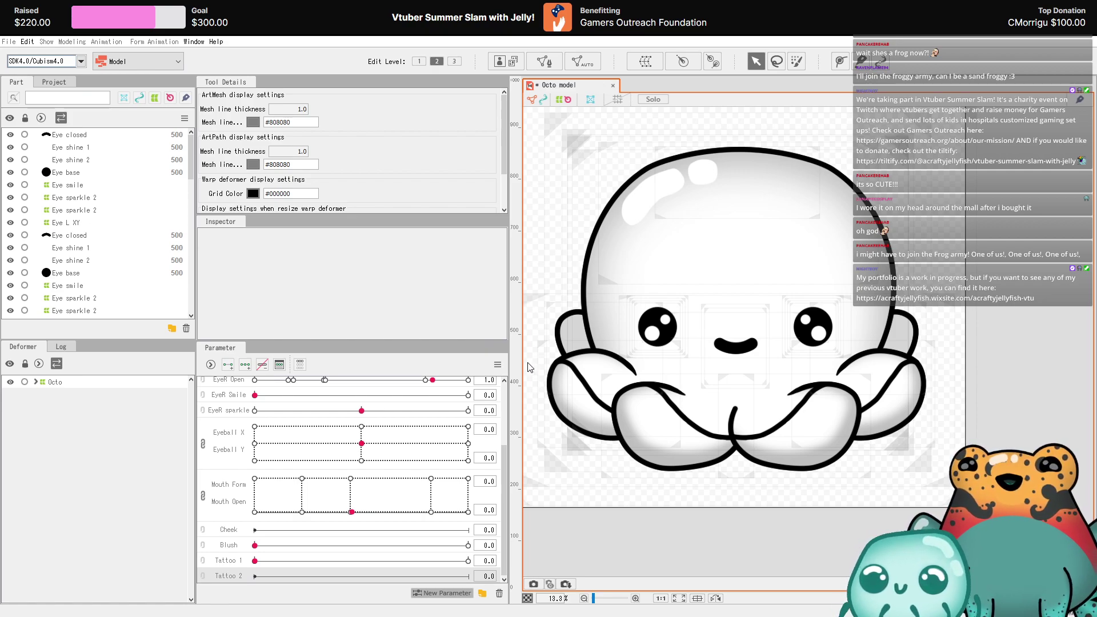
scroll(500, 394, down, 1)
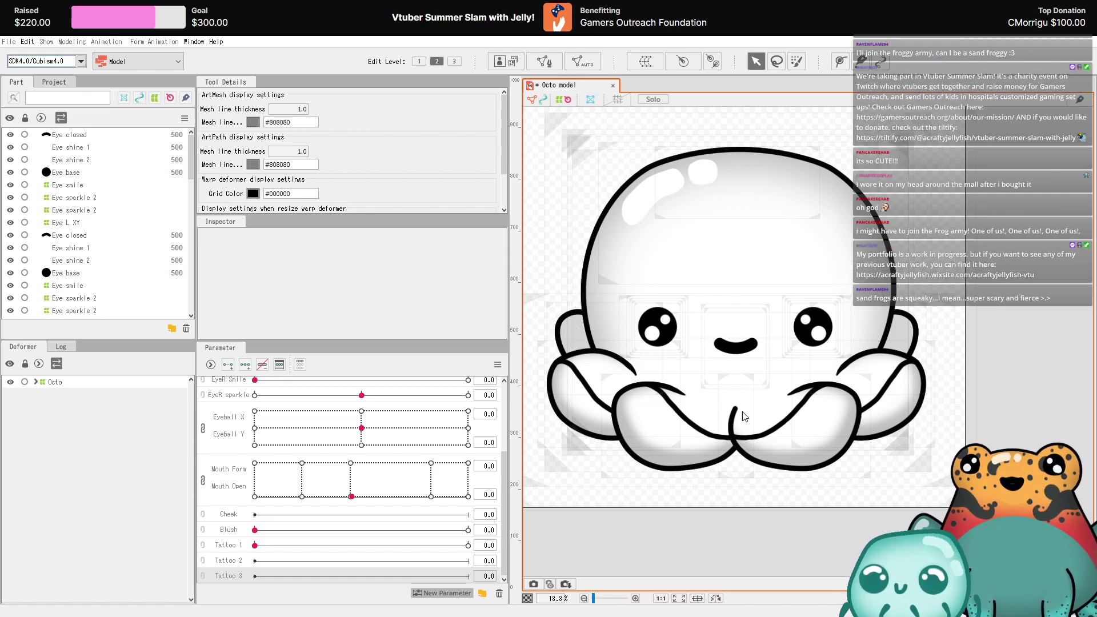
- Create new parameters named Suckers, Ombre, Stripes and Stitches below Tattoo 3
scroll(399, 457, down, 1)
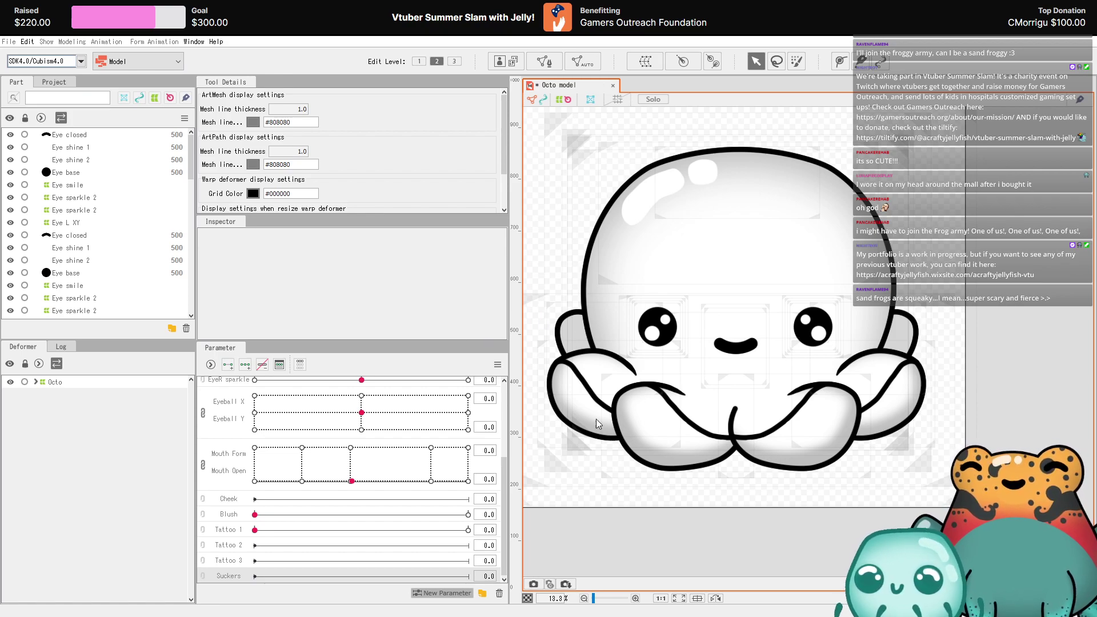
scroll(491, 440, down, 1)
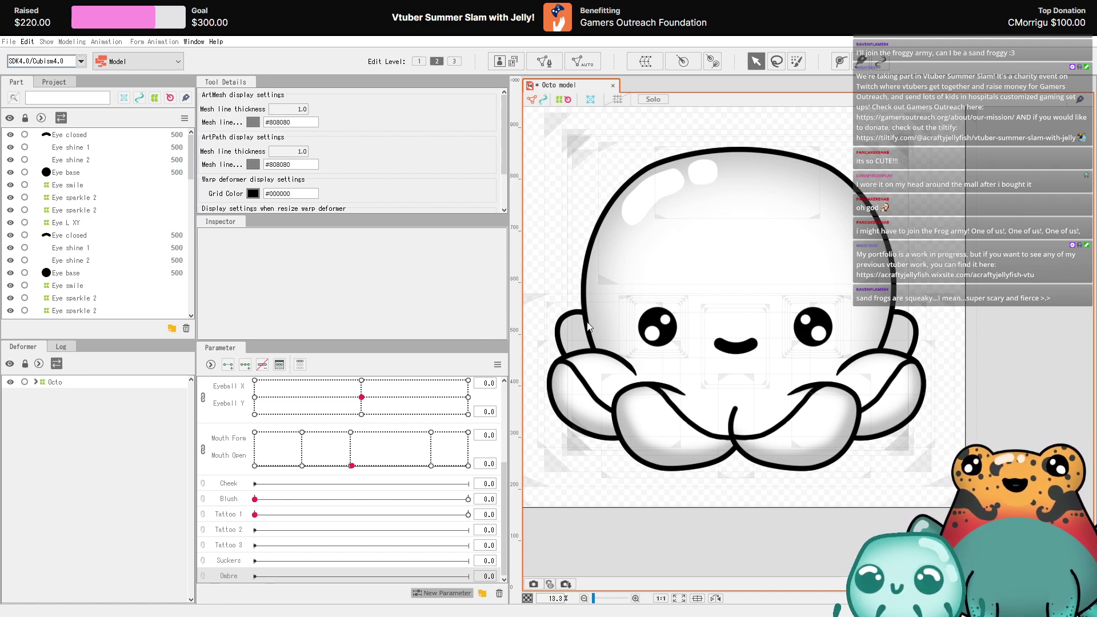
click(525, 378)
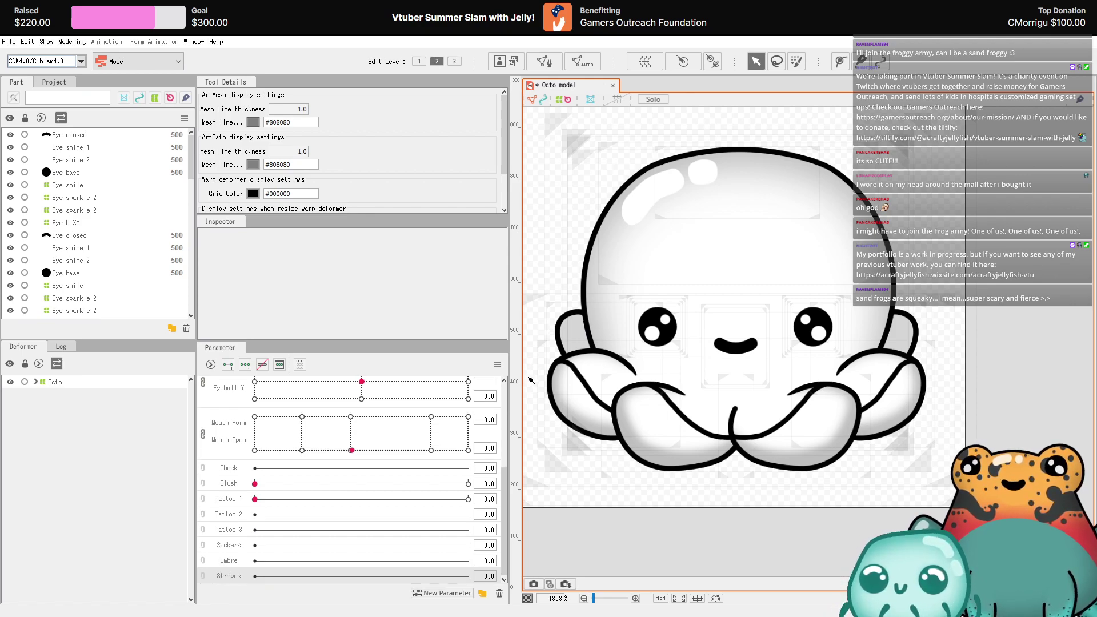
click(455, 592)
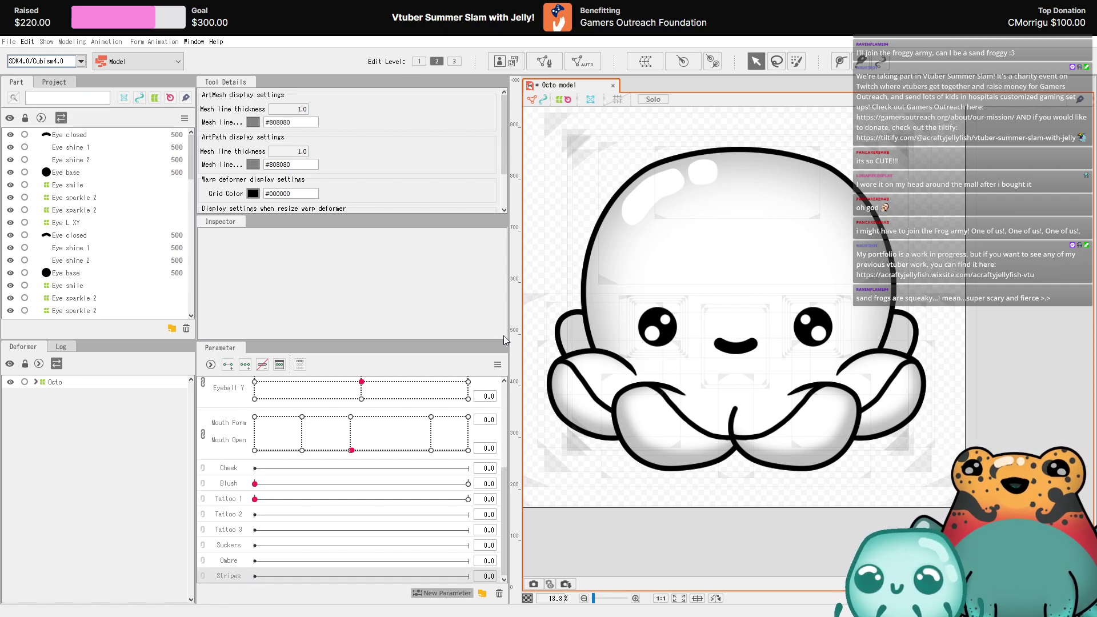
click(527, 372)
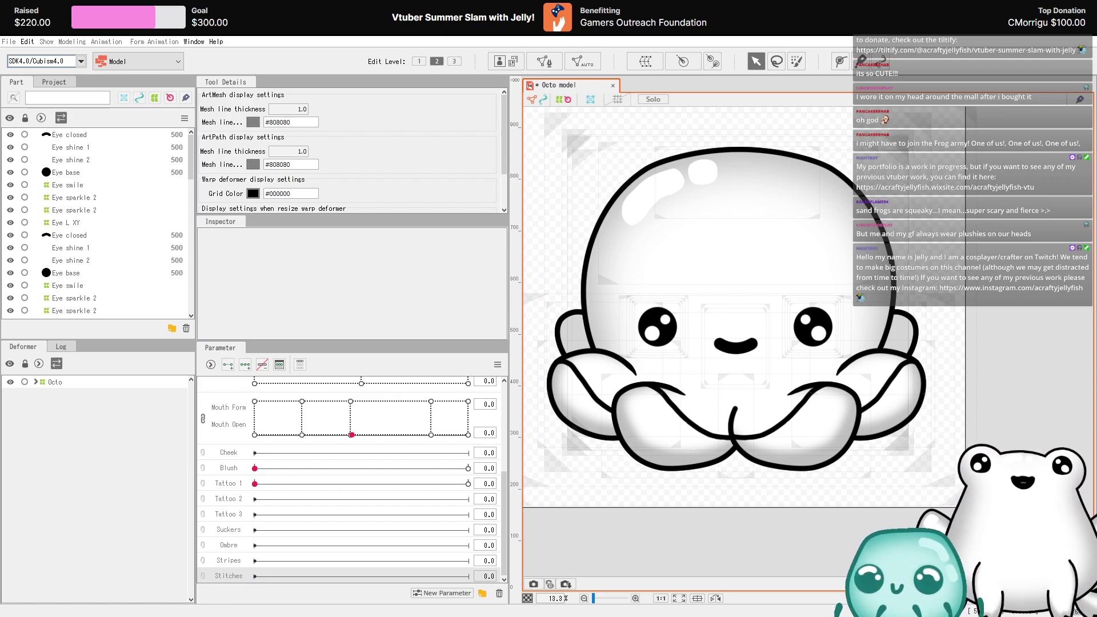
- Check the ombre, eye and tentacle parts on the canvas, and create new parameters named Patches and Paint
click(817, 216)
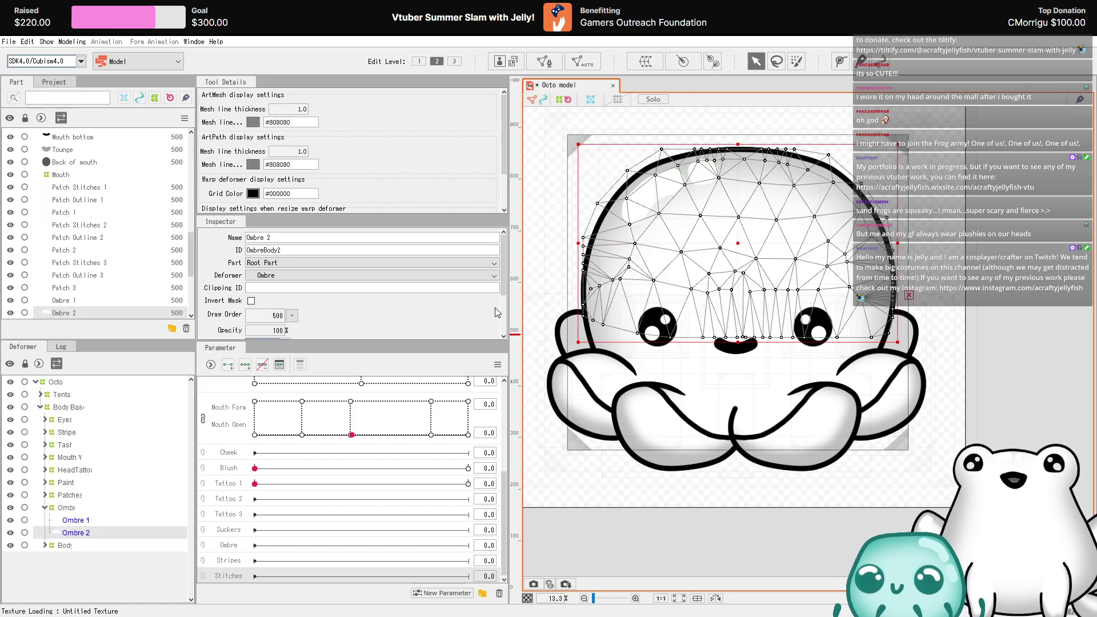
click(652, 330)
click(587, 384)
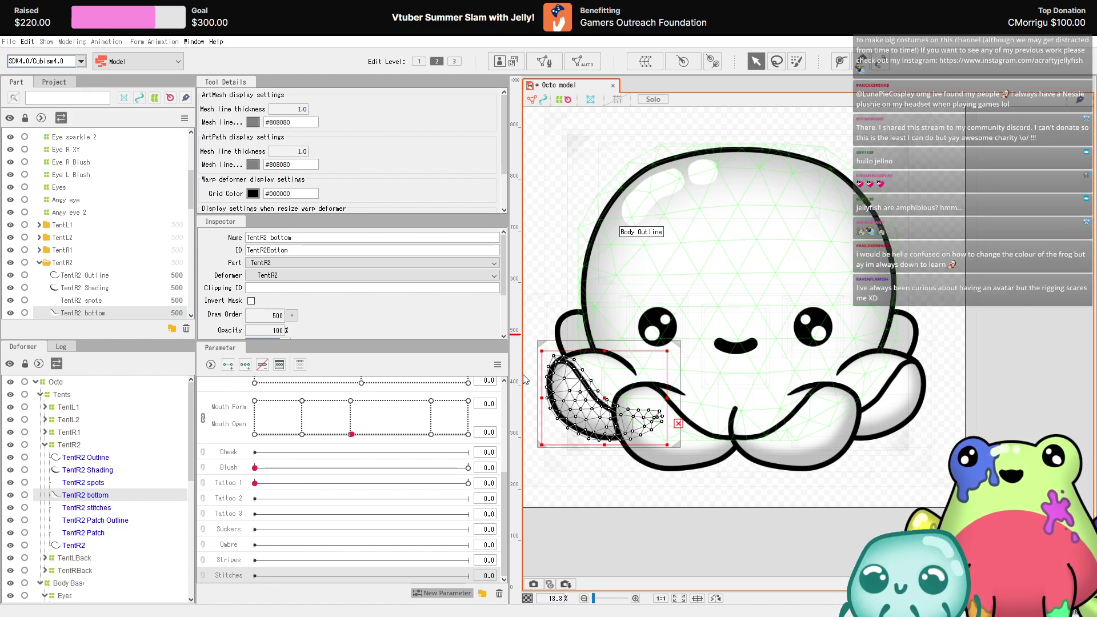
scroll(429, 440, down, 1)
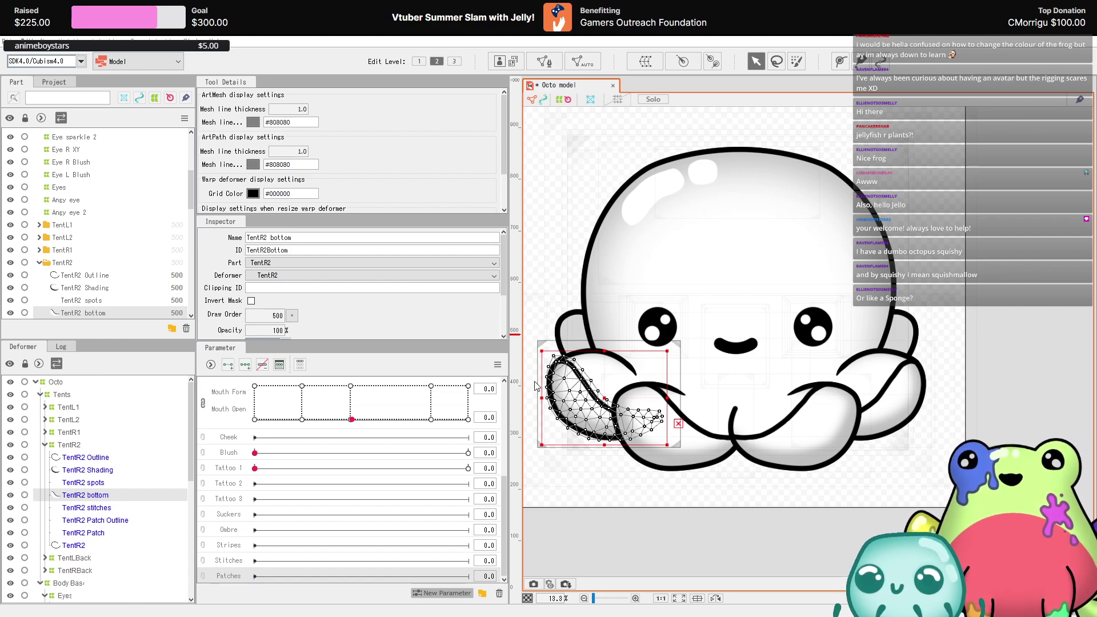
scroll(262, 496, down, 1)
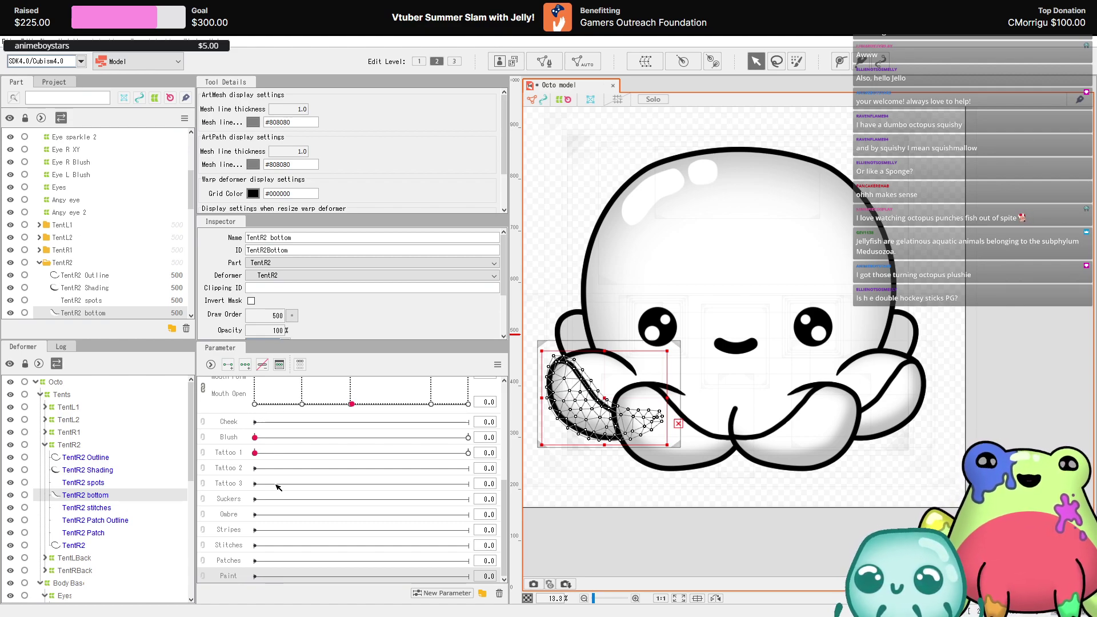
- Create new parameters named Head X, Head Y, Tent X and Tent Y, each with its default value centred in the range
scroll(696, 346, down, 2)
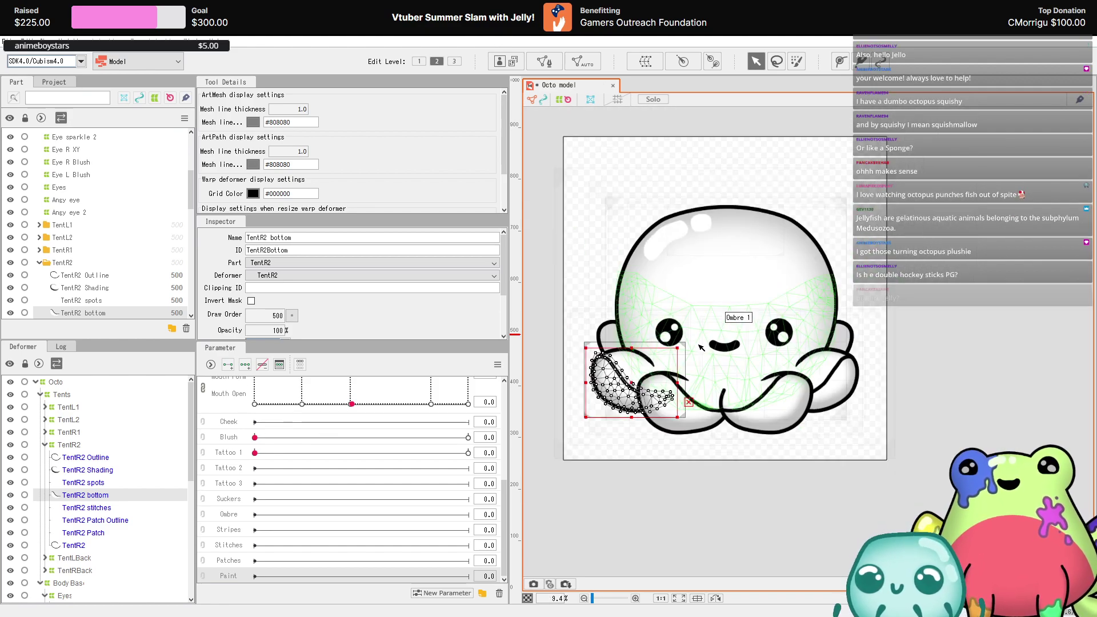
scroll(393, 539, down, 1)
click(436, 592)
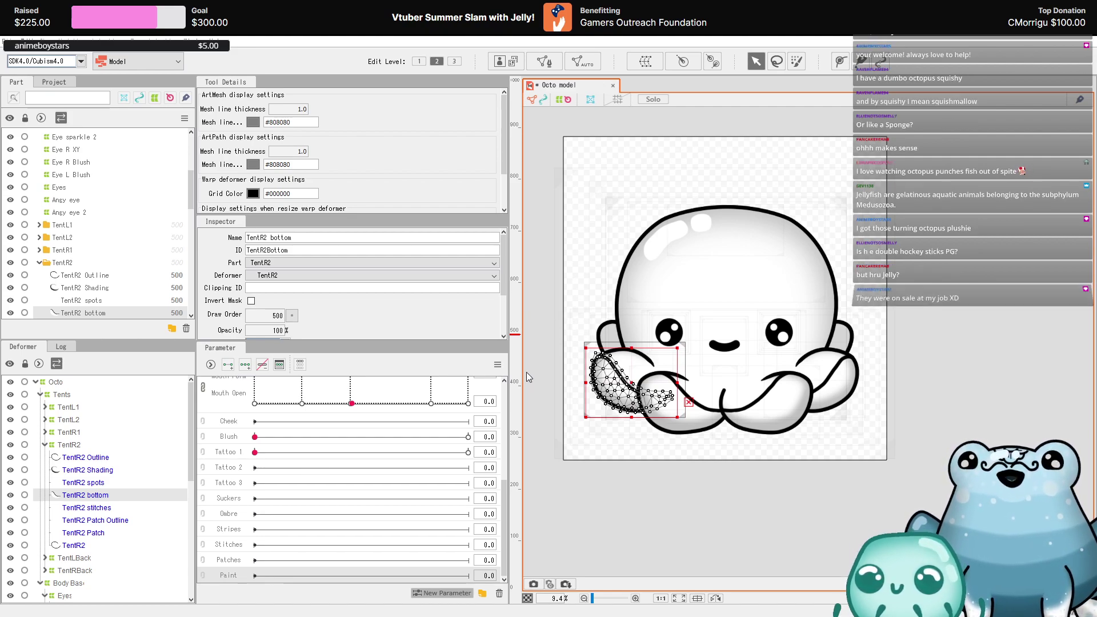
scroll(491, 400, down, 1)
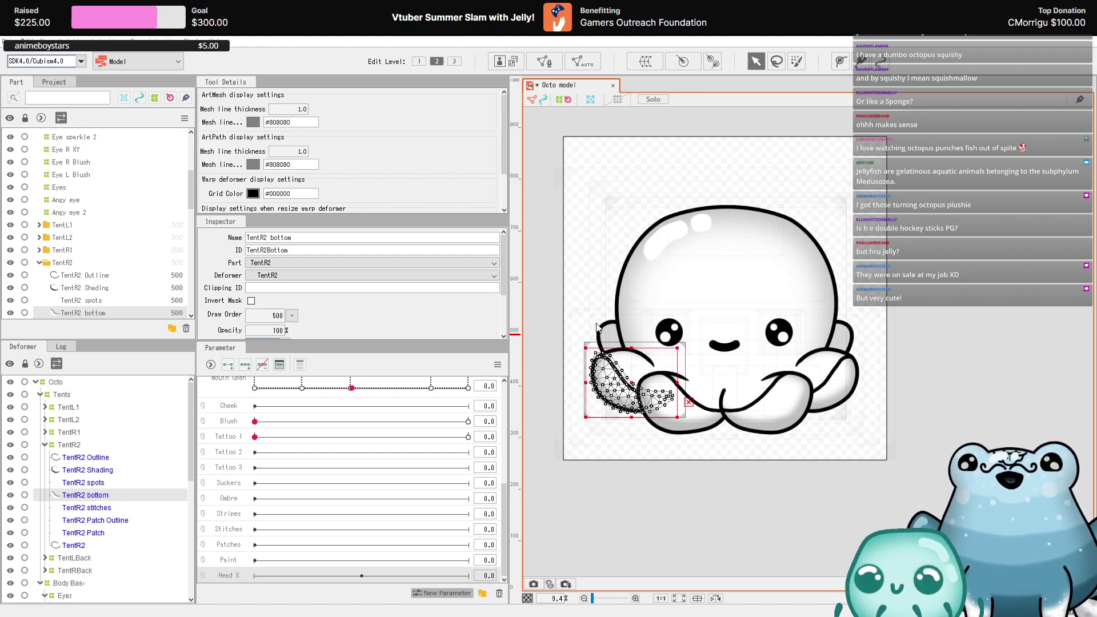
click(526, 369)
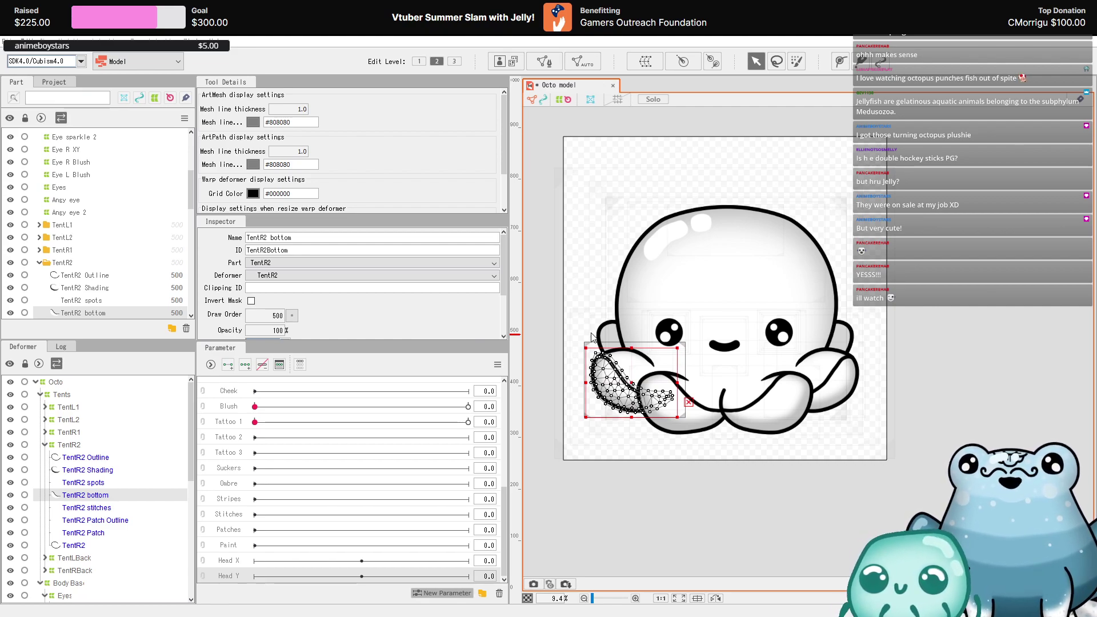
scroll(526, 366, down, 1)
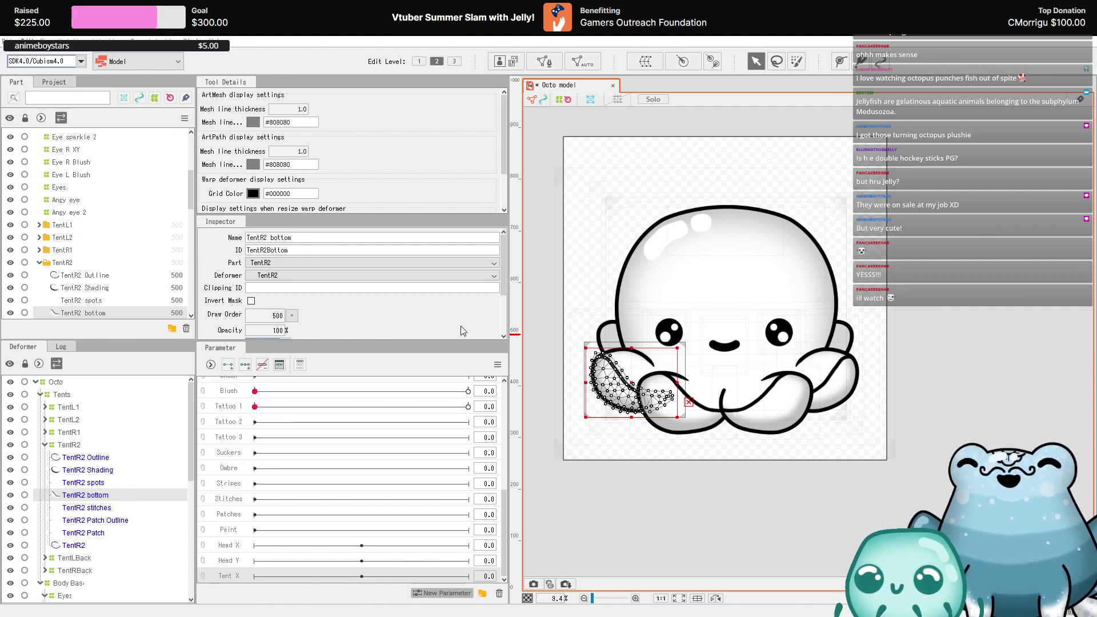
click(529, 379)
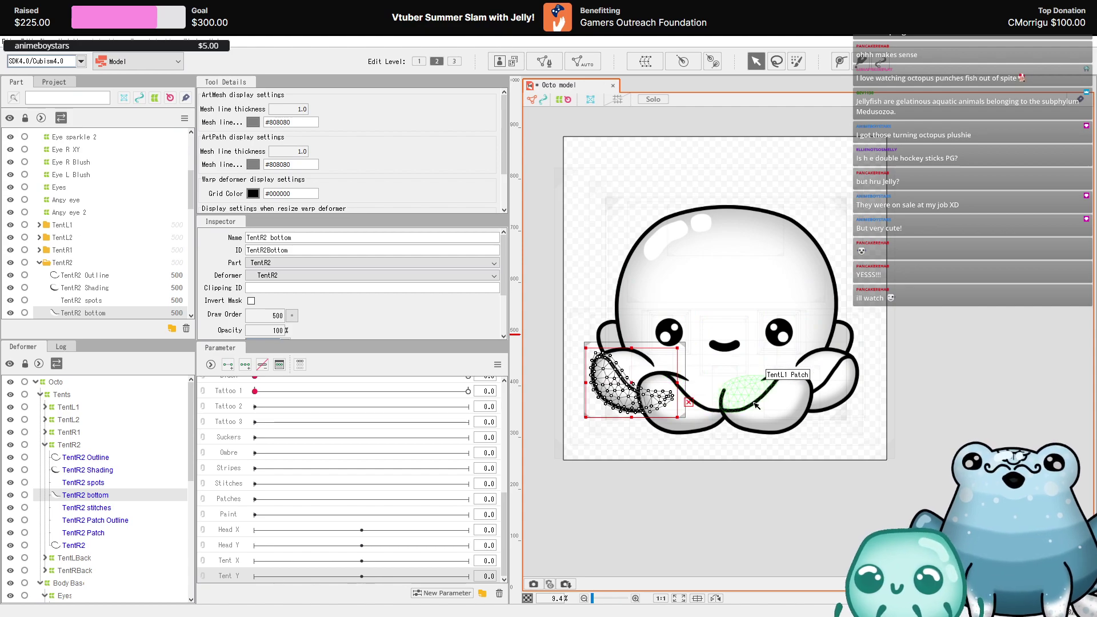
- Add two keys on the Stripes parameter for the Stripe warp deformer, and set its opacity to 0% at the 0.0 key
click(45, 444)
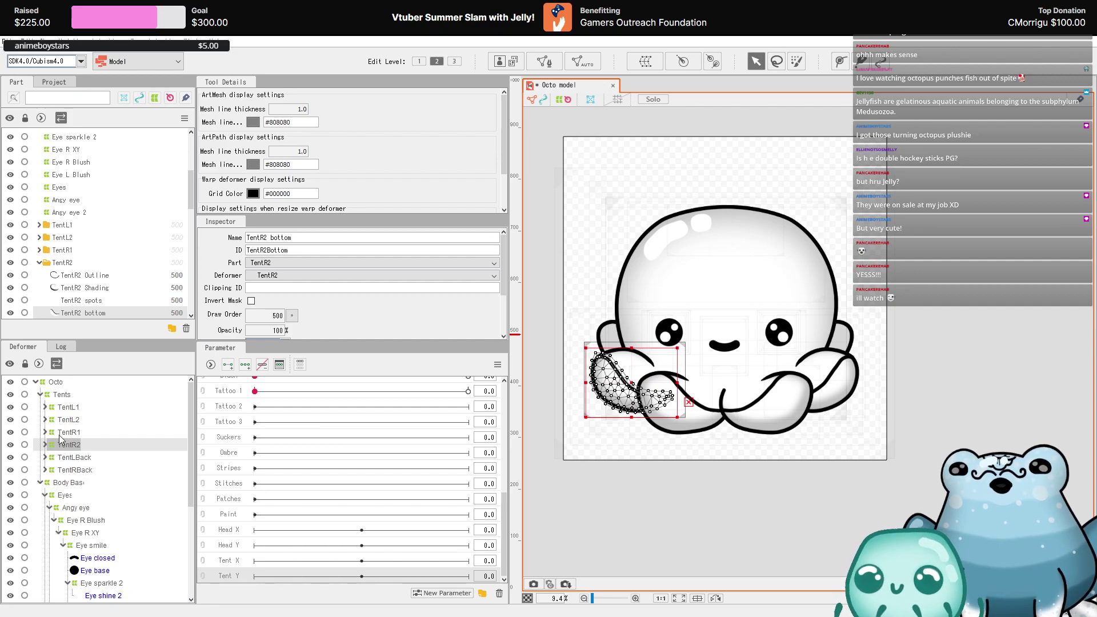
scroll(86, 457, down, 4)
scroll(100, 452, down, 1)
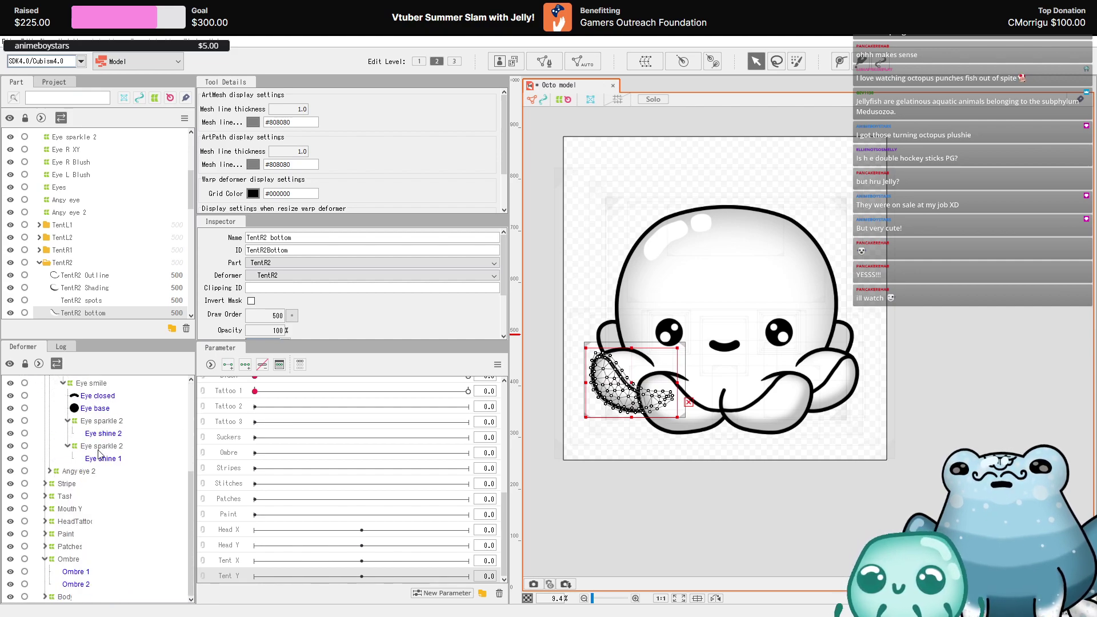
click(67, 484)
scroll(415, 504, down, 2)
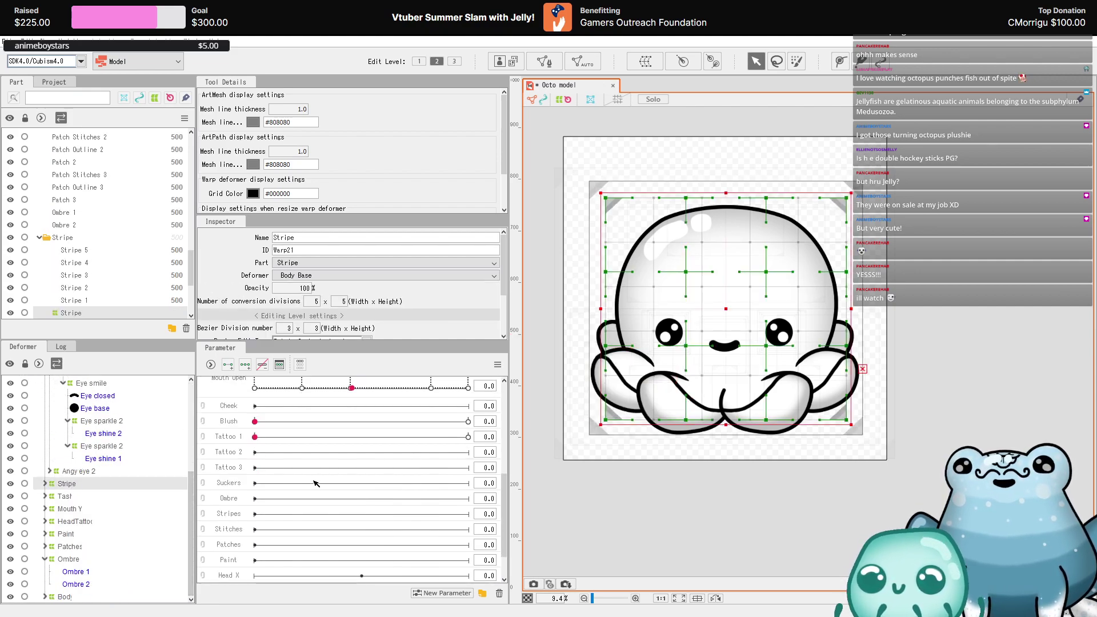
click(298, 514)
click(228, 364)
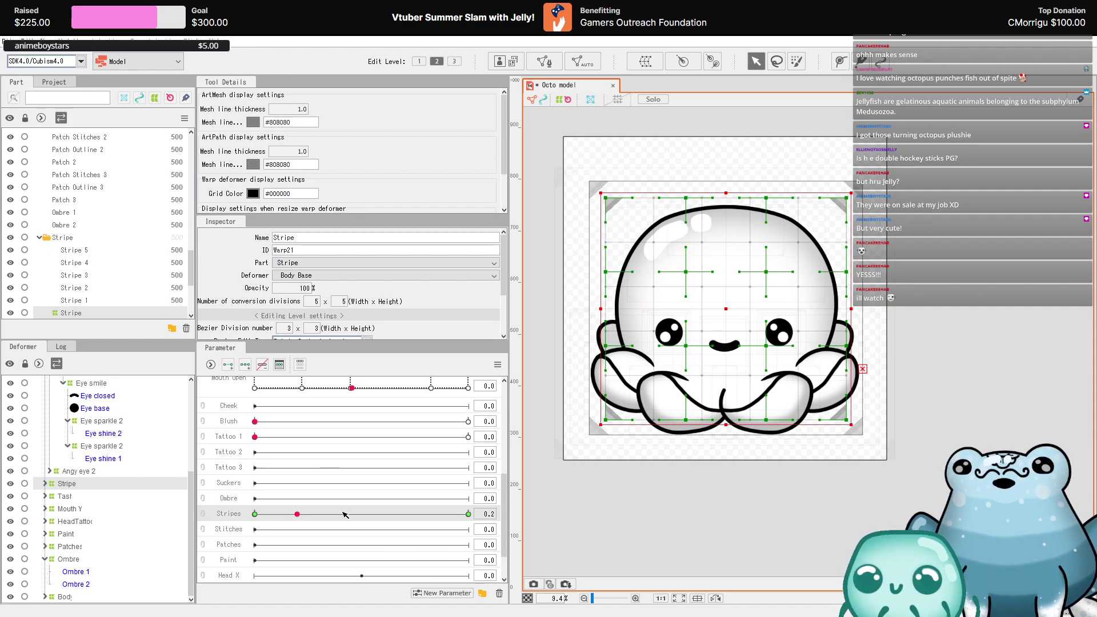
click(260, 514)
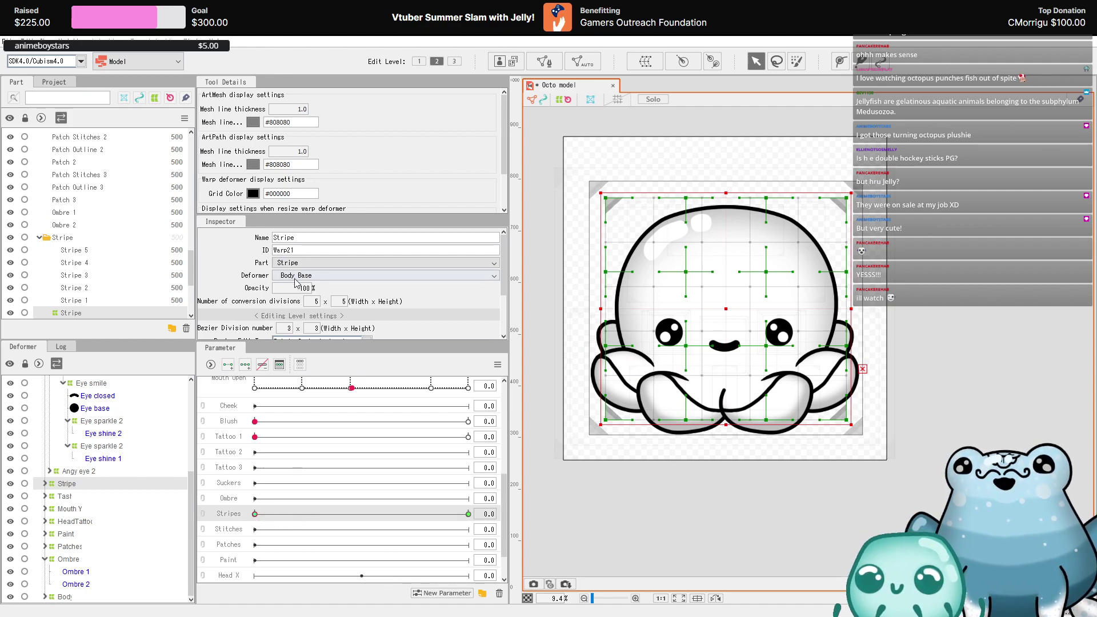
drag(296, 287, 233, 288)
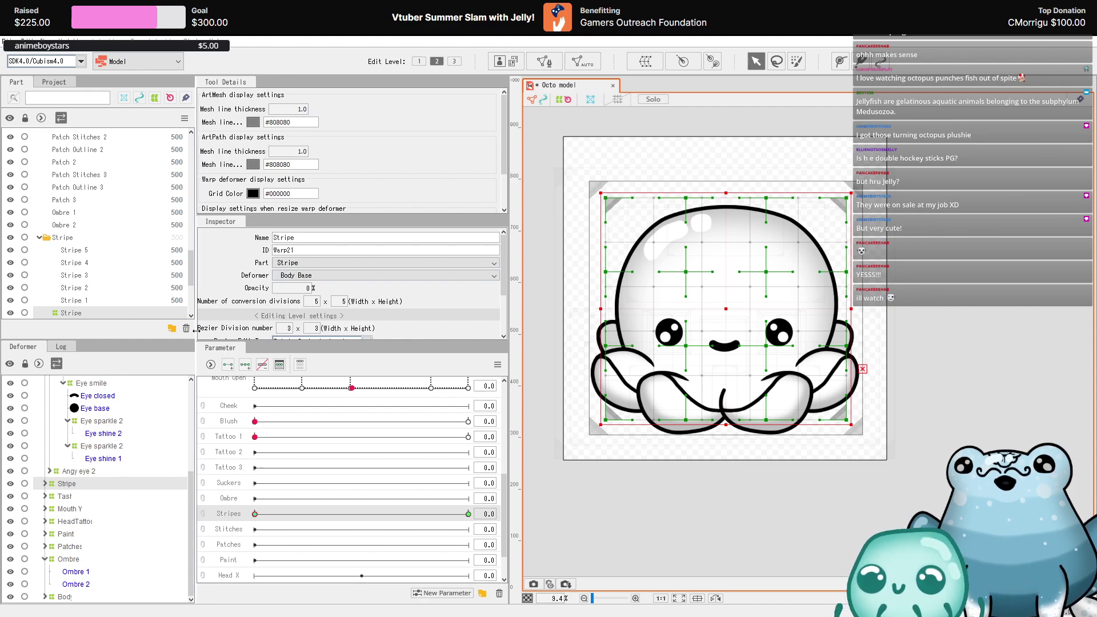
- Add two keys on the Tattoo 2 parameter for the HeadTattoo warp deformer
click(73, 495)
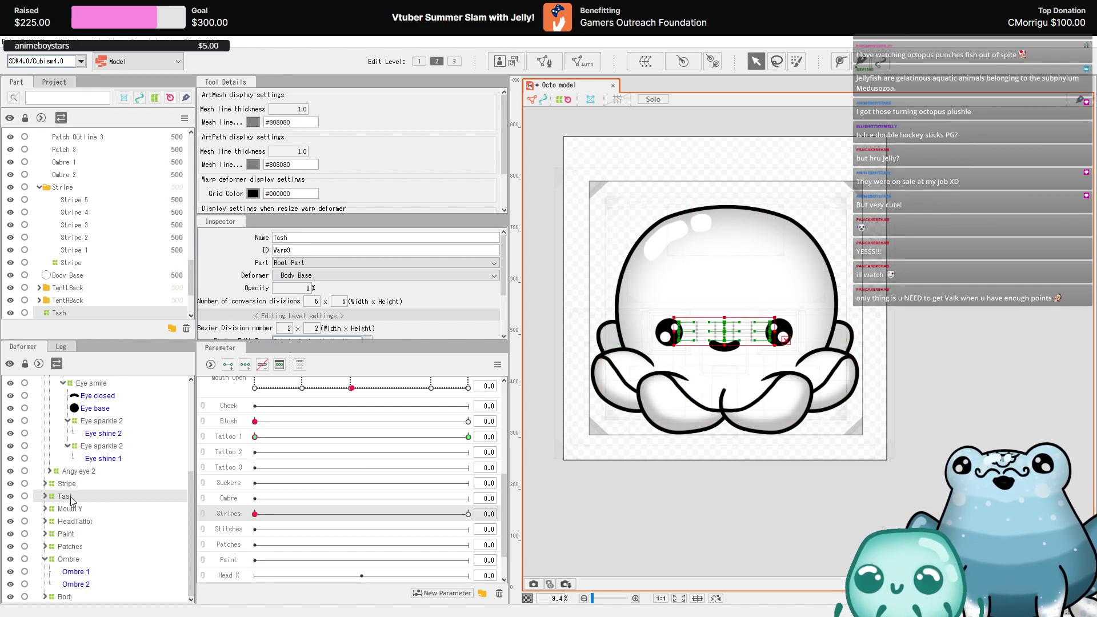
click(91, 525)
click(273, 452)
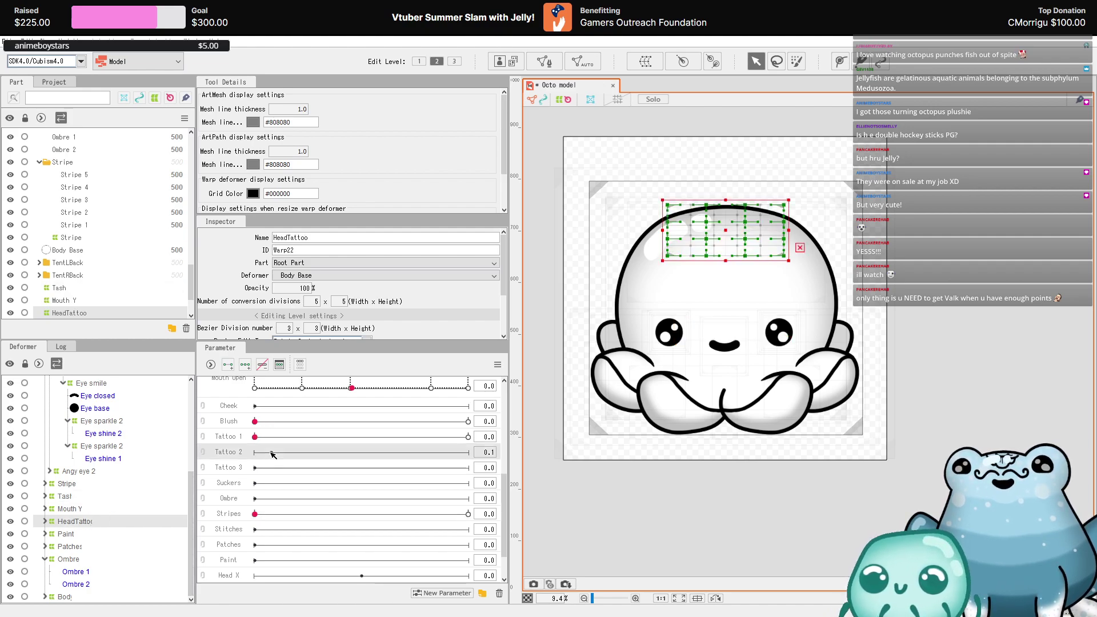
click(227, 364)
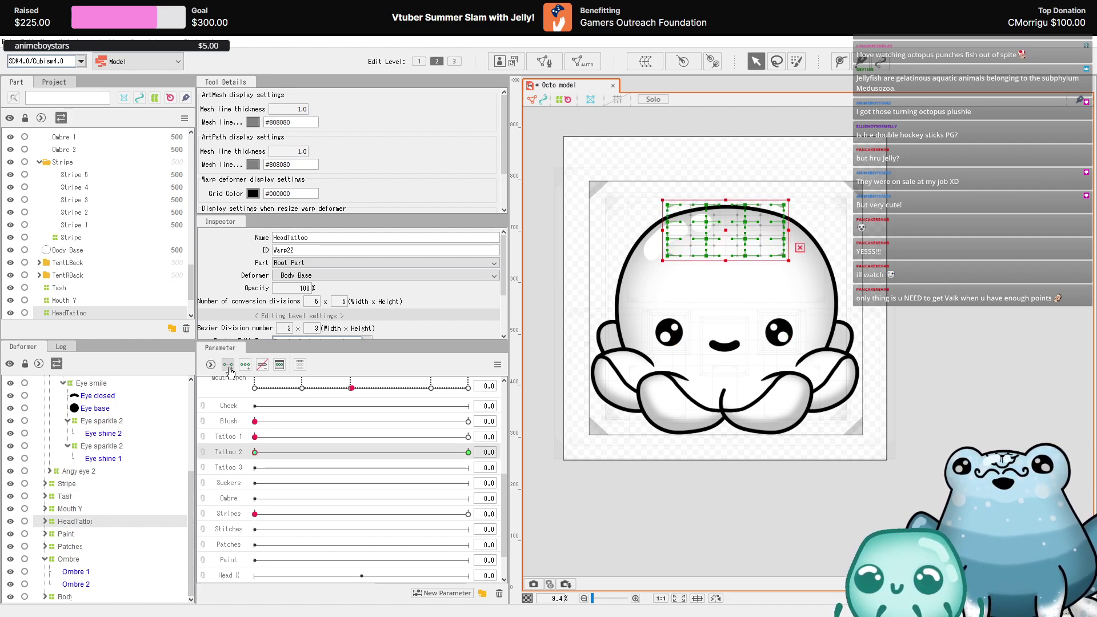
- Delete the Tattoo 3 parameter, and set the HeadTattoo deformer's opacity to 0% at Tattoo 2's 0.0 key
click(233, 467)
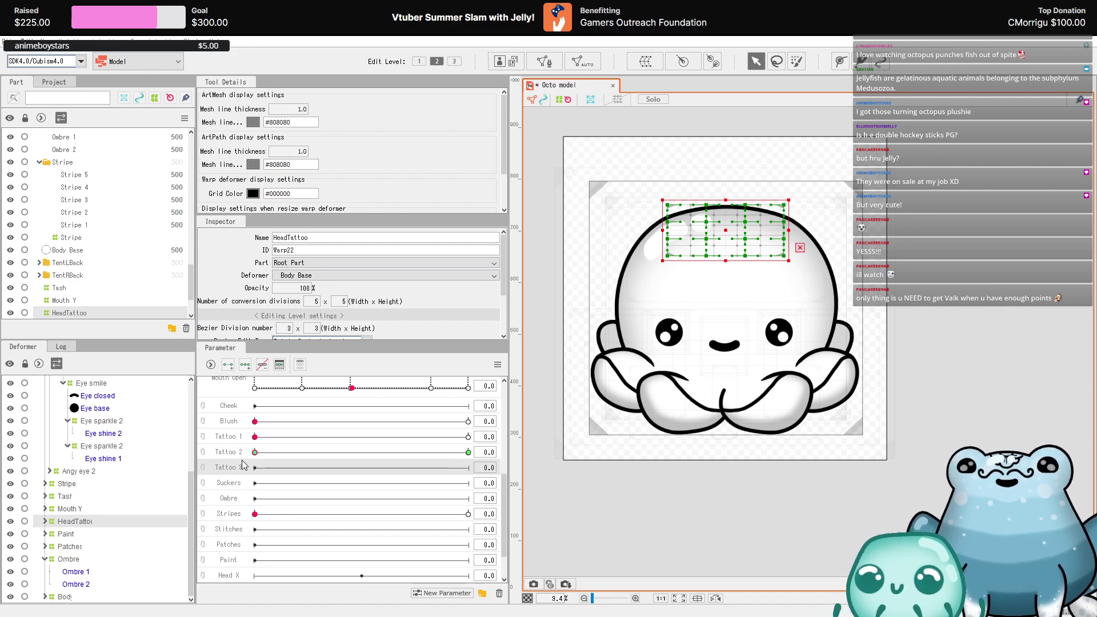
key(Delete)
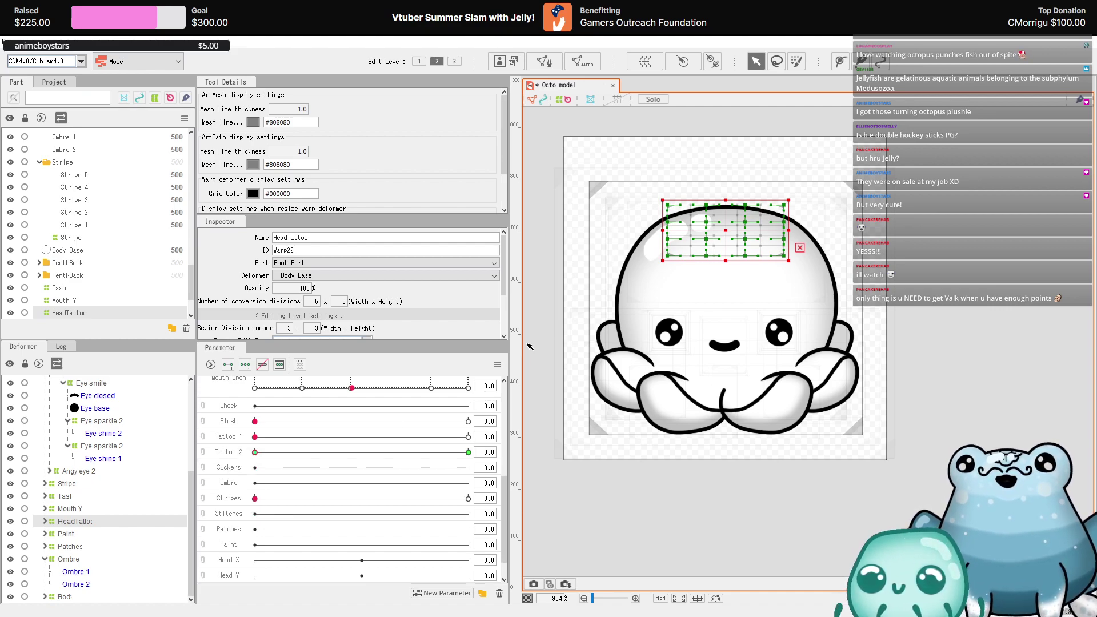
click(243, 456)
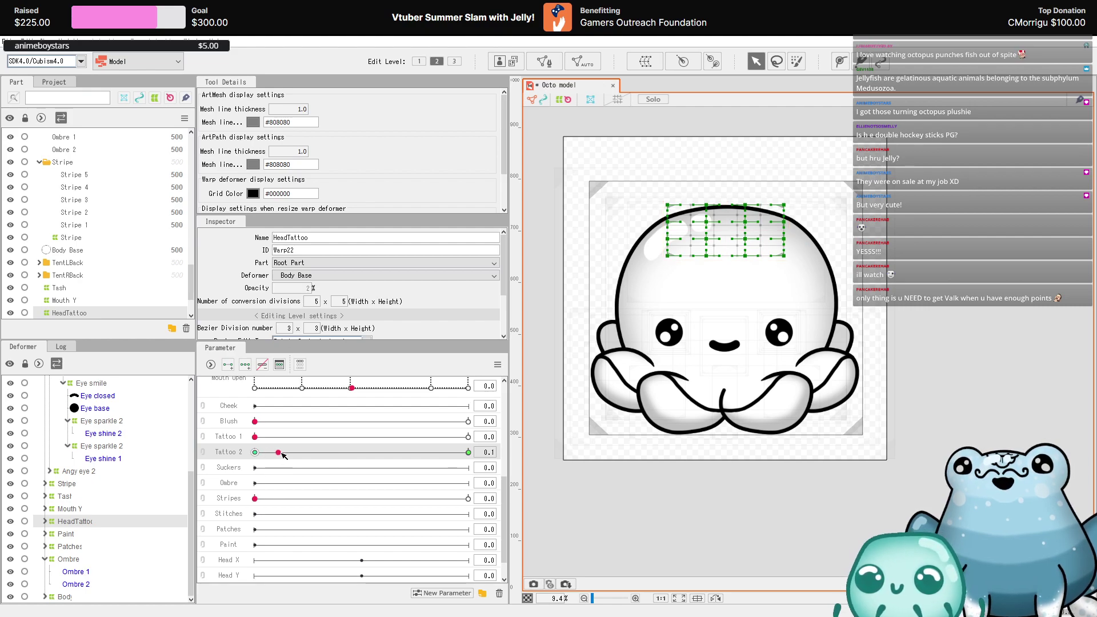
drag(281, 448, 511, 445)
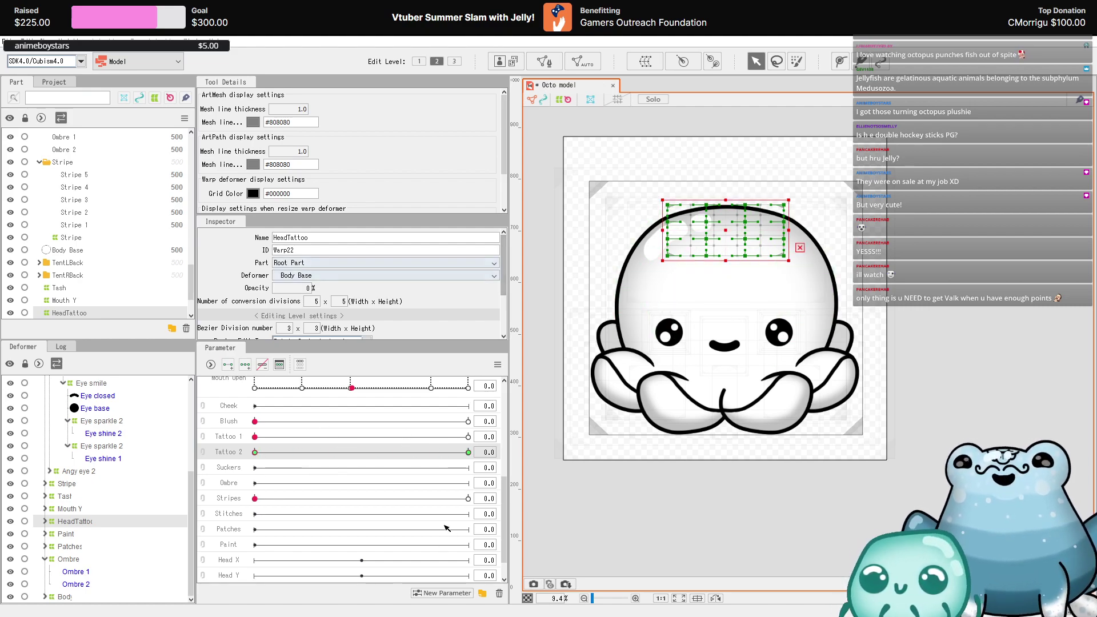
- Add two keys on the Paint parameter for the Paint warp deformer
click(80, 535)
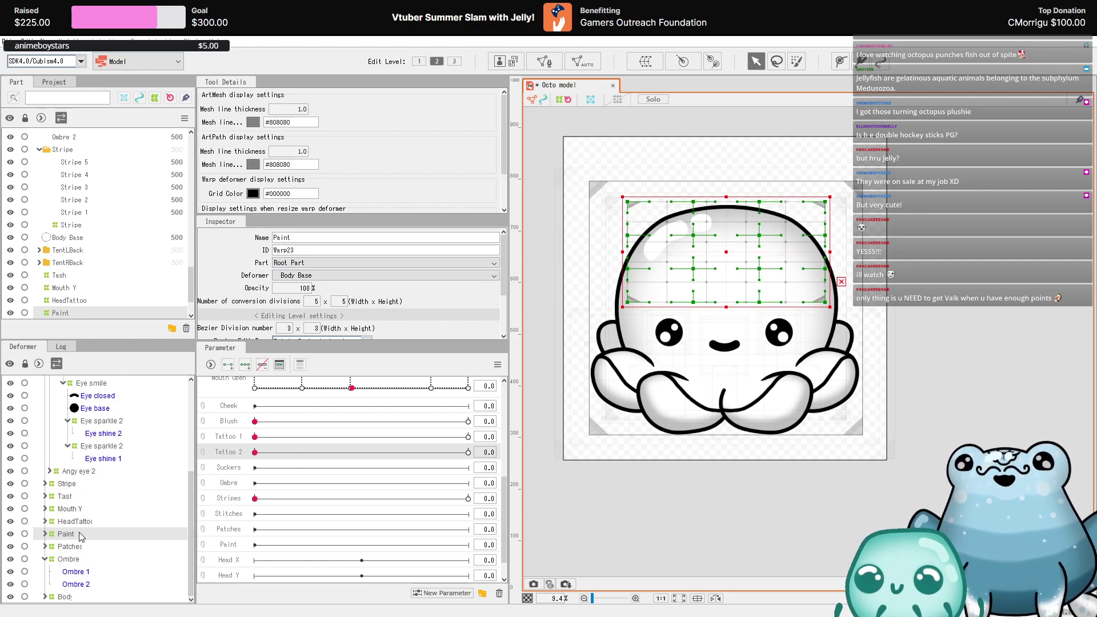
click(261, 546)
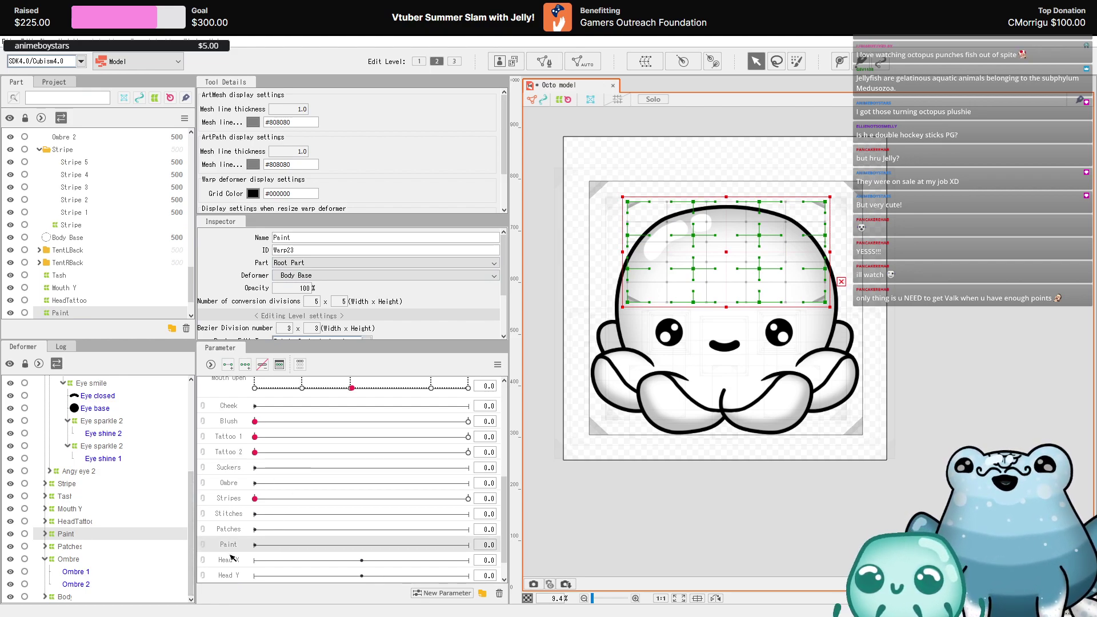
click(230, 366)
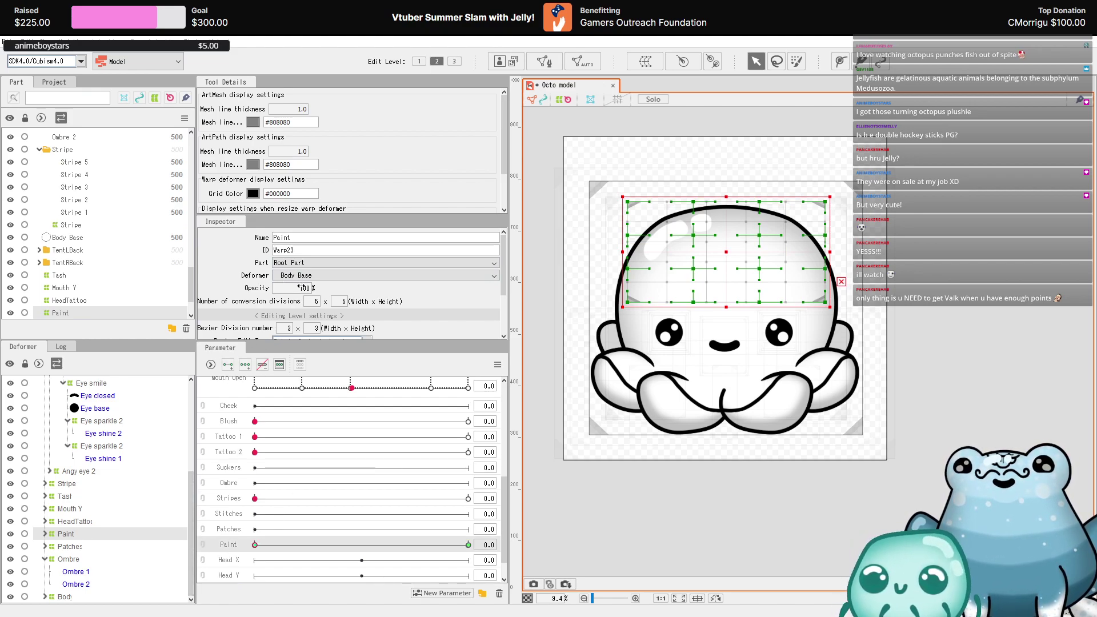
- Group Patch Stitches 1, 2 and 3 under a new warp deformer named Stitches inside the Patches deformer
click(83, 547)
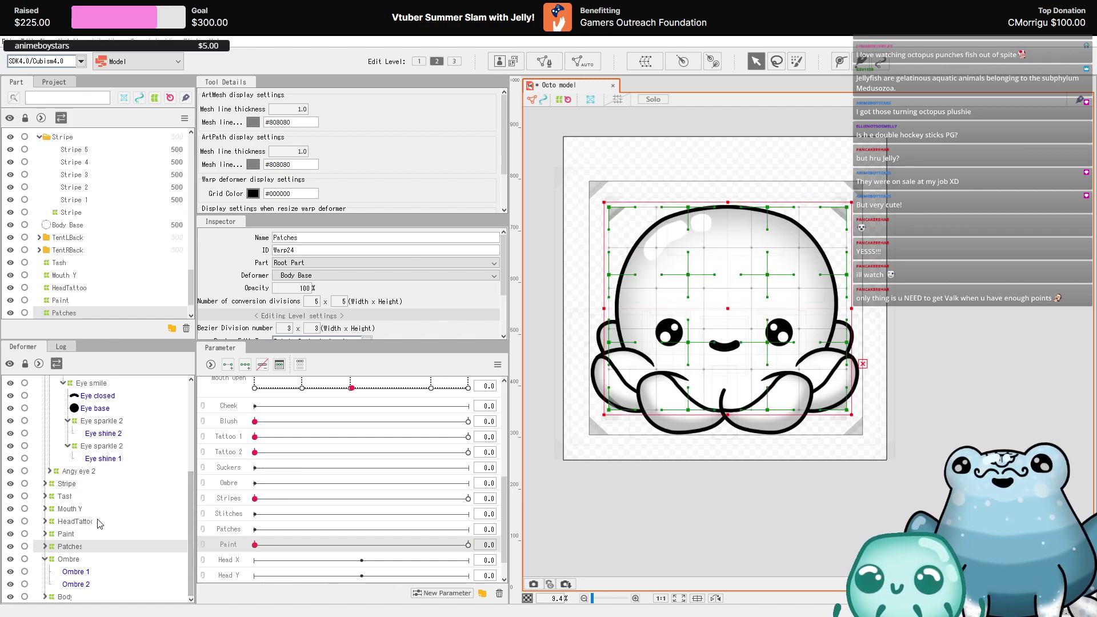
click(47, 547)
scroll(78, 542, down, 2)
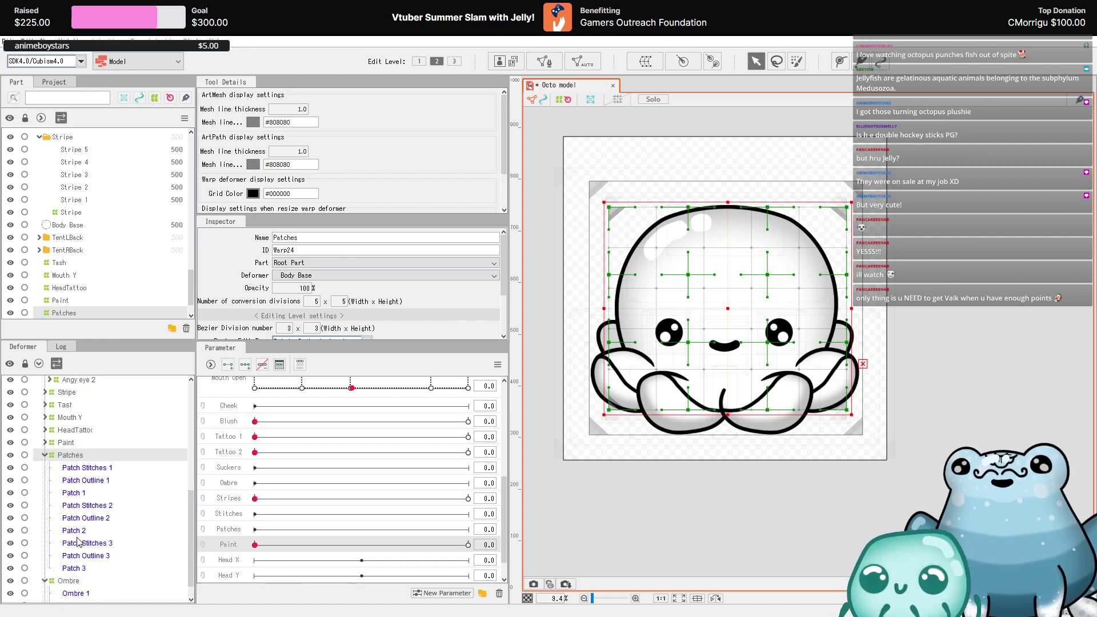
click(112, 469)
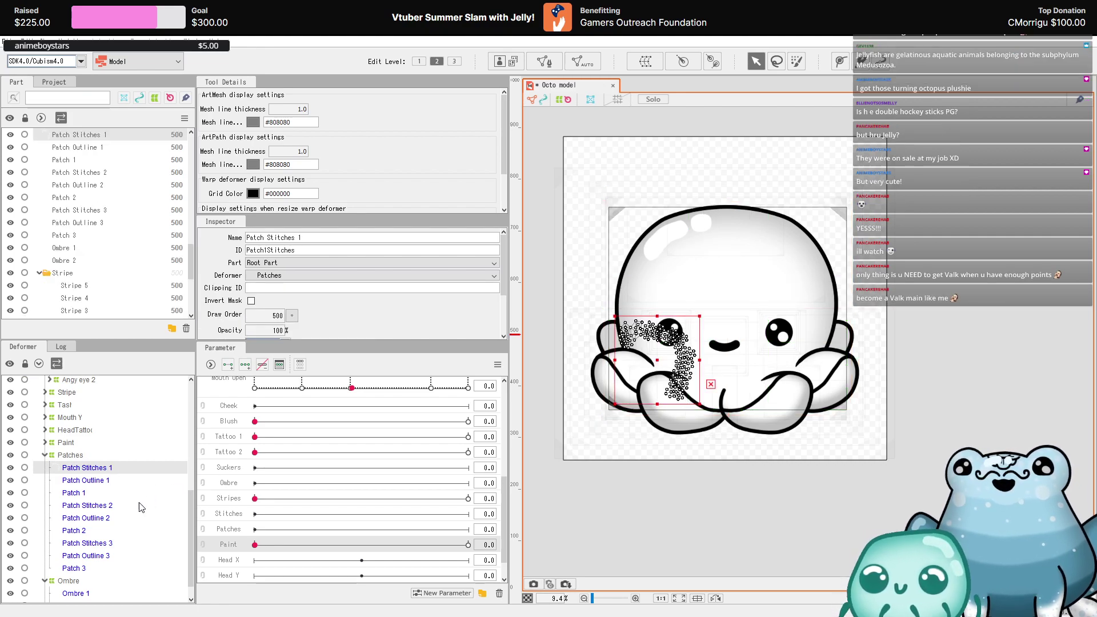
ctrl+click(109, 506)
ctrl+click(109, 543)
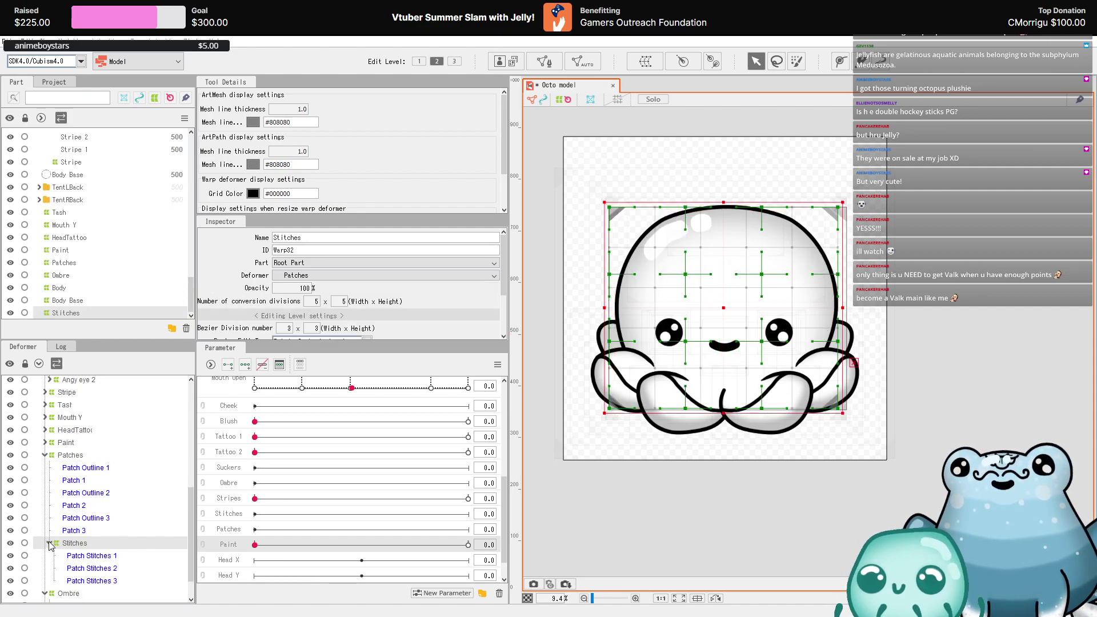
click(49, 543)
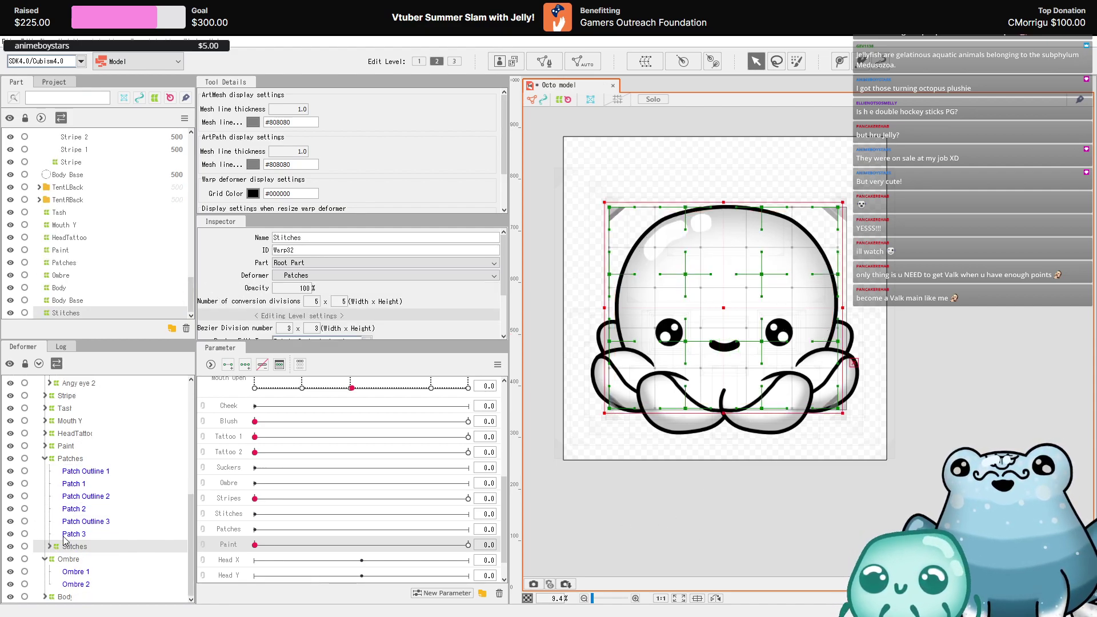
- Move Patch Outline 1, 2 and 3 from the Patches deformer into the Stitches deformer
click(63, 535)
ctrl+click(80, 498)
click(94, 513)
click(94, 513)
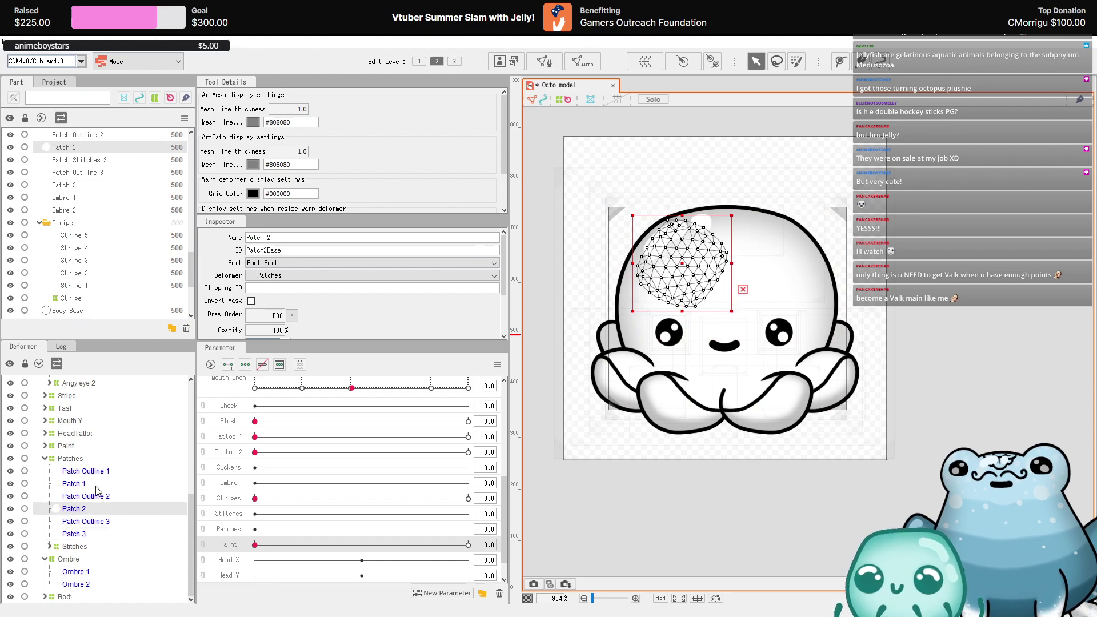
click(96, 485)
ctrl+click(81, 510)
ctrl+click(82, 536)
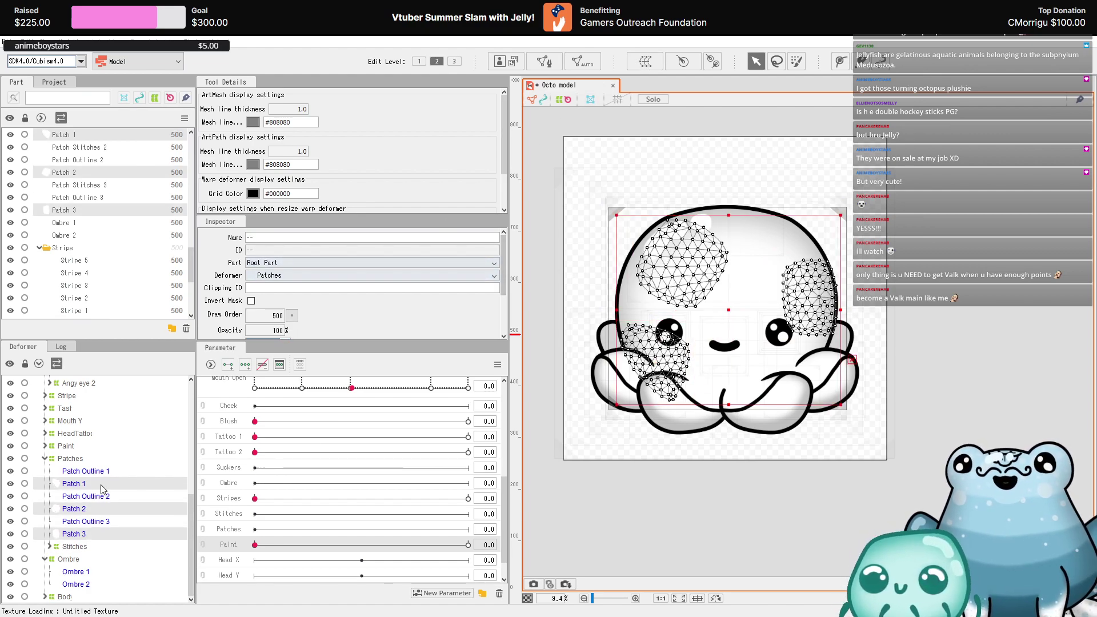
click(85, 470)
ctrl+click(86, 496)
ctrl+click(87, 519)
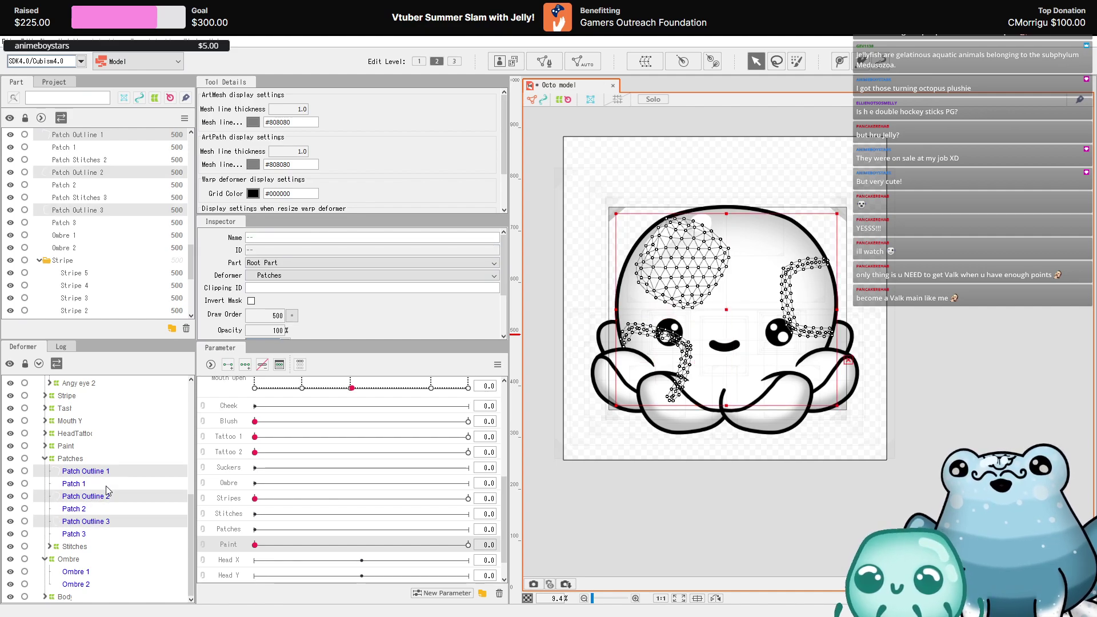
drag(110, 490, 80, 548)
- Group Patch 1, Patch 2 and Patch 3 under a new warp deformer named Patch inside the Patches deformer
click(84, 536)
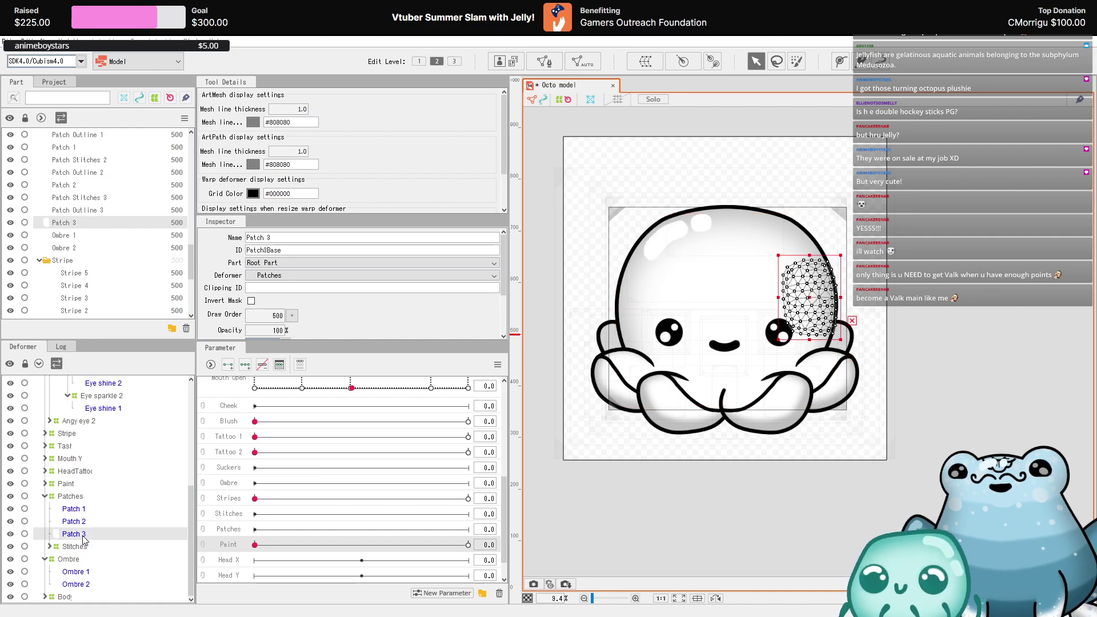
shift+click(87, 513)
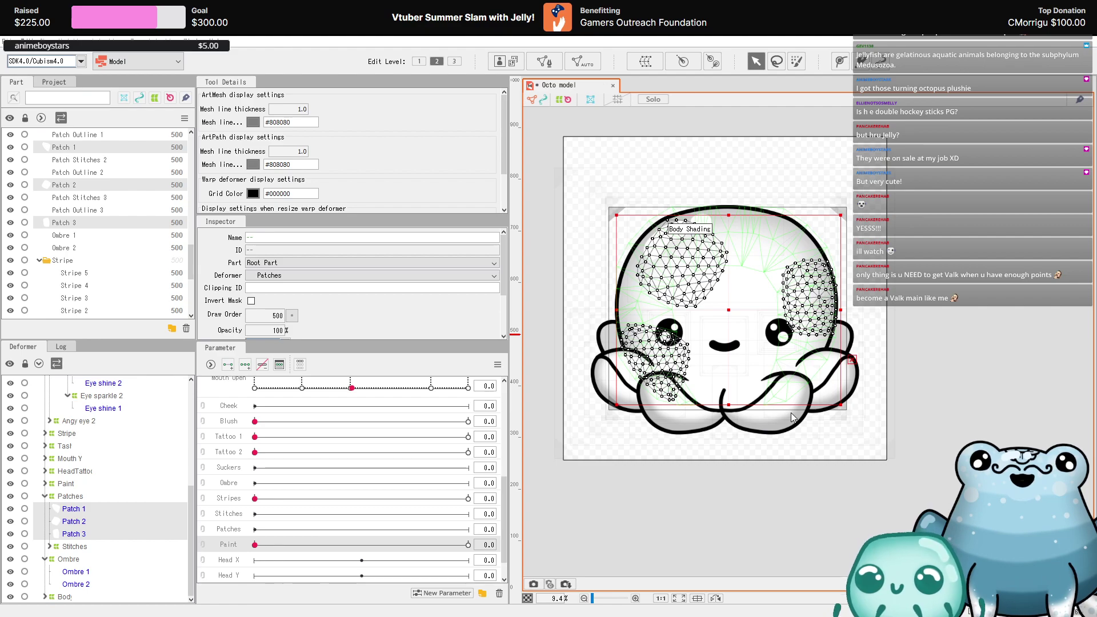
click(690, 517)
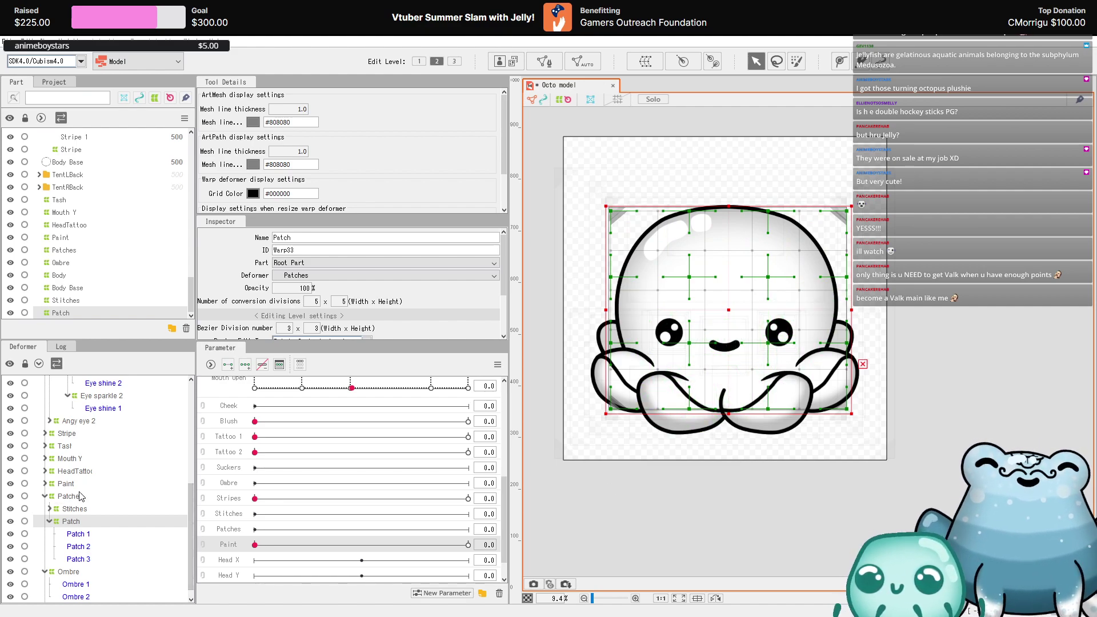
- Add two keys on Patches for the Patch deformer and on Stitches for the Stitches deformer, with Stitches at 0% opacity at its 0.0 key
click(50, 521)
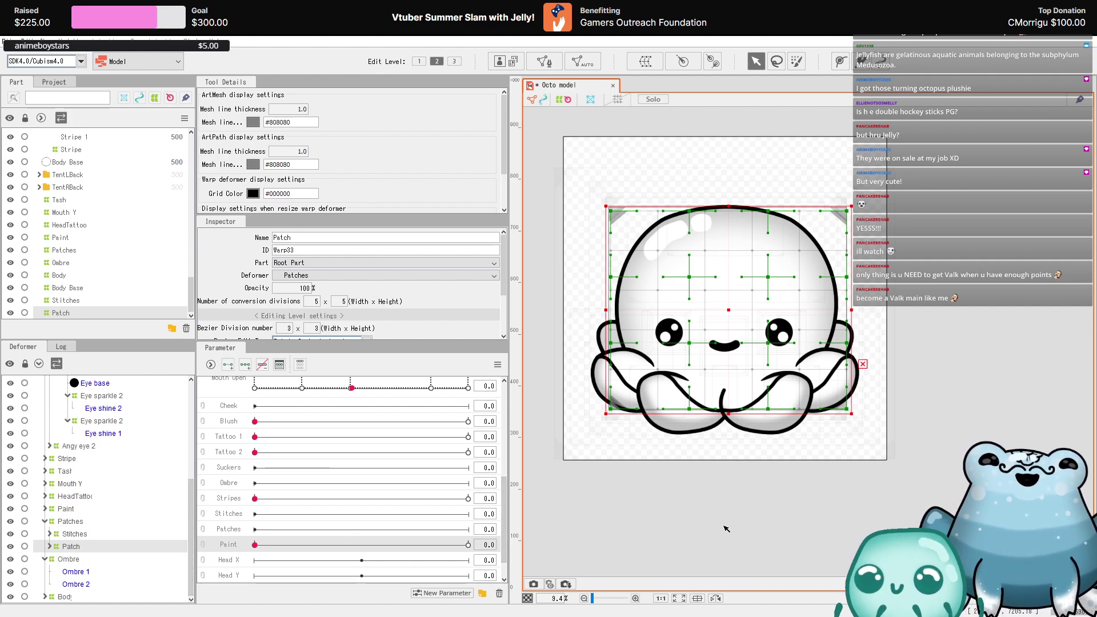
click(311, 533)
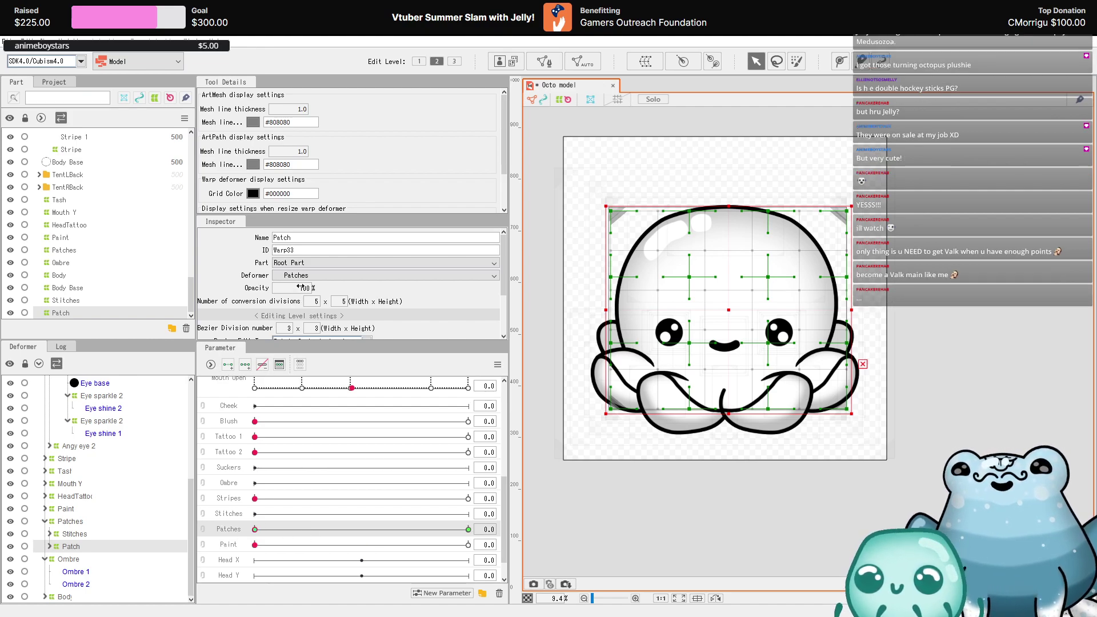
click(83, 533)
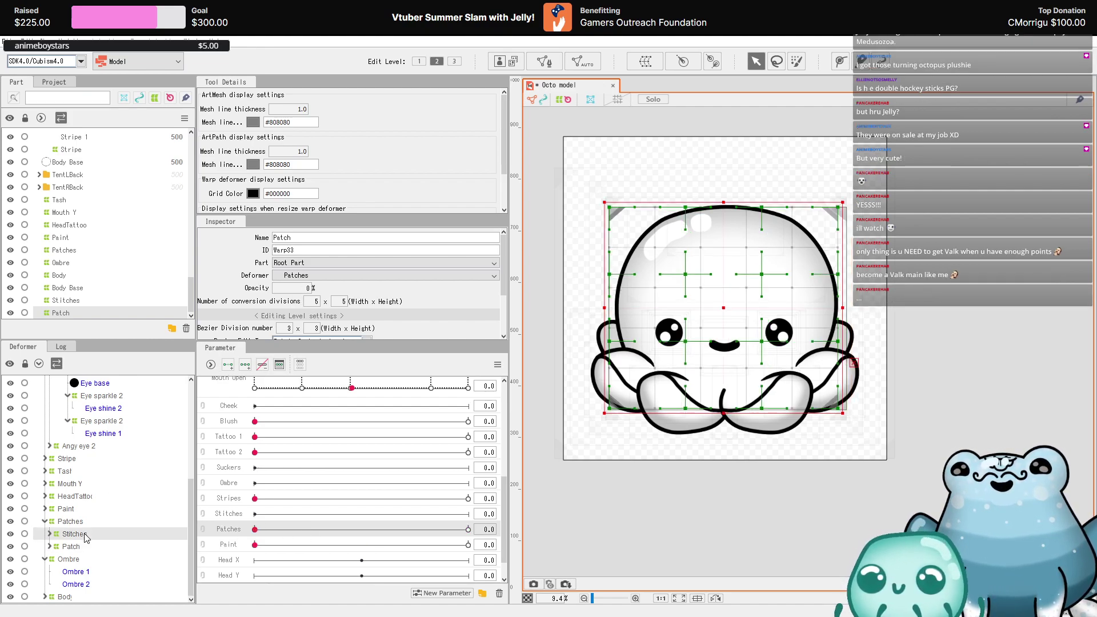
click(288, 511)
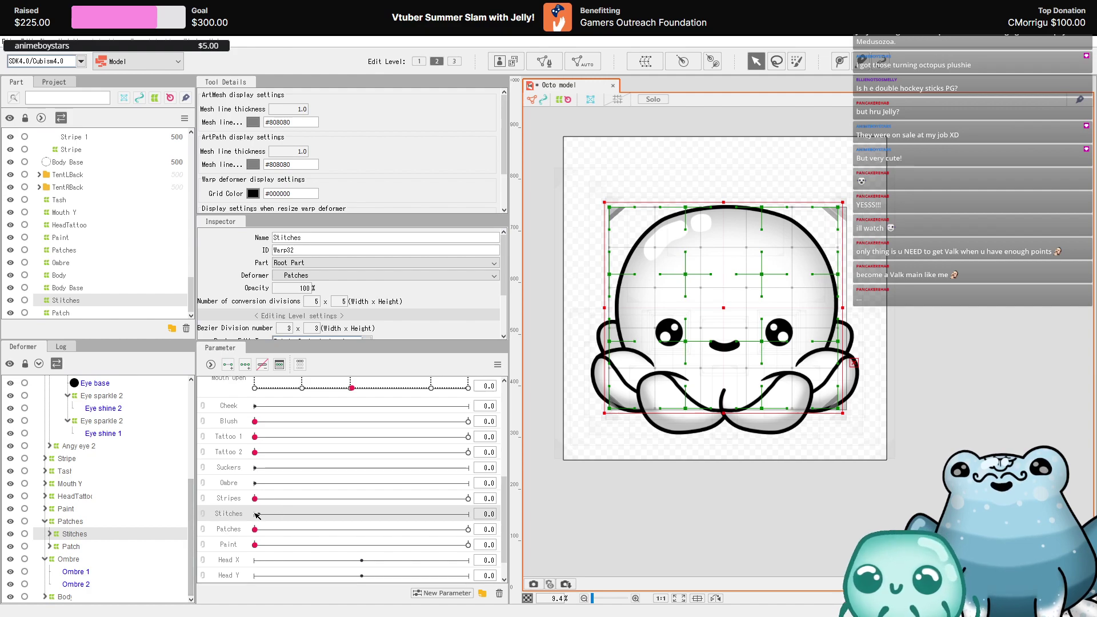
click(230, 366)
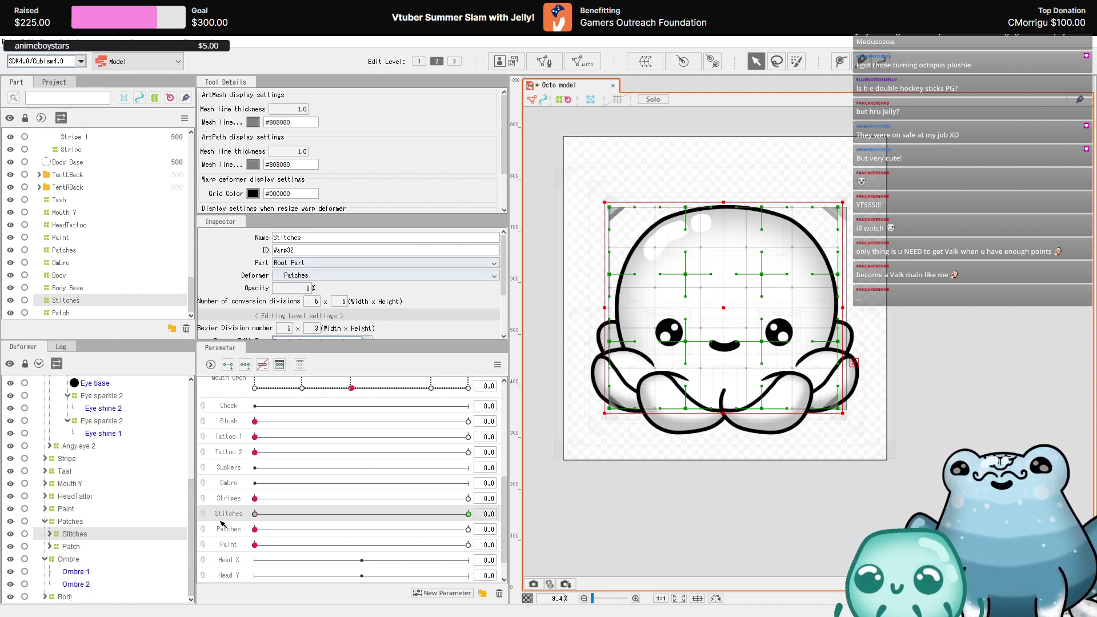
- Add two keys on the Ombre parameter for the Ombre warp deformer, and set its opacity to 0% at the 0.0 key
click(69, 560)
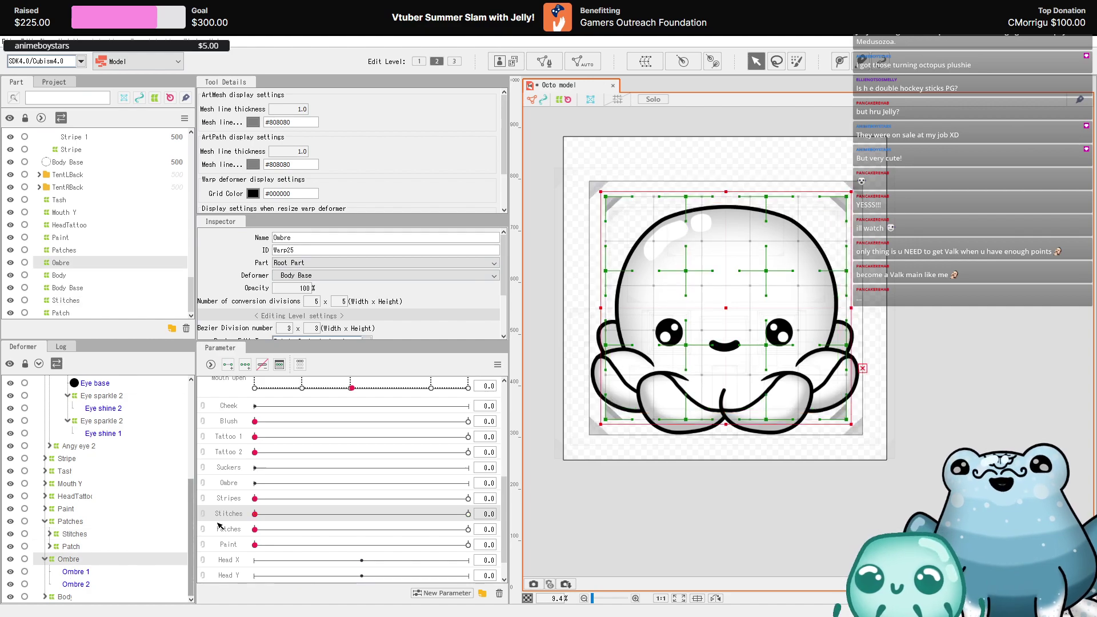
click(228, 483)
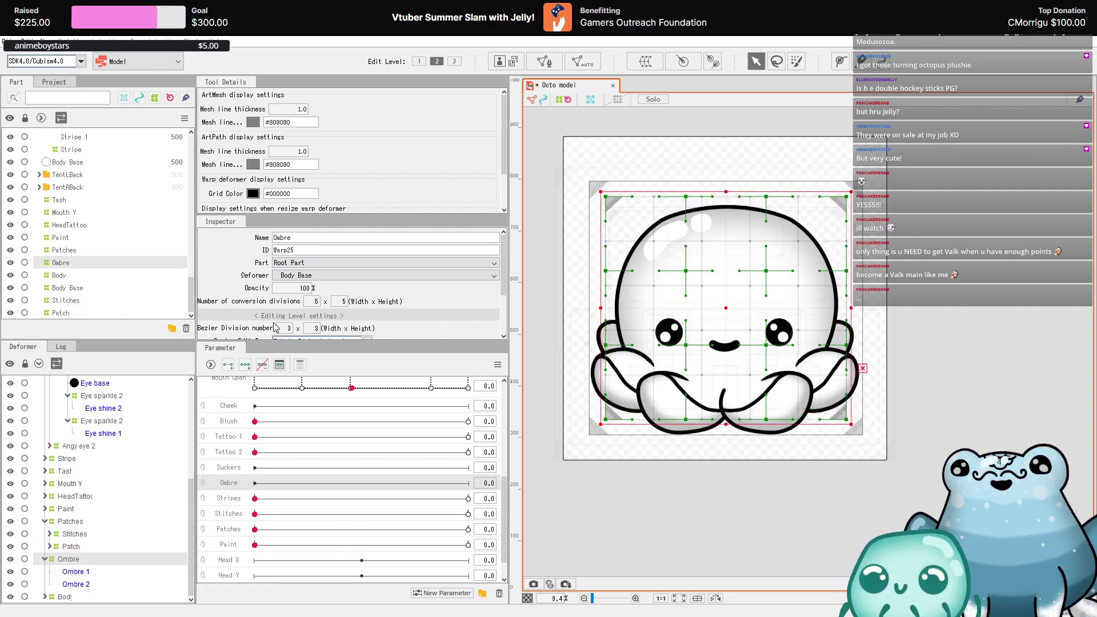
click(228, 365)
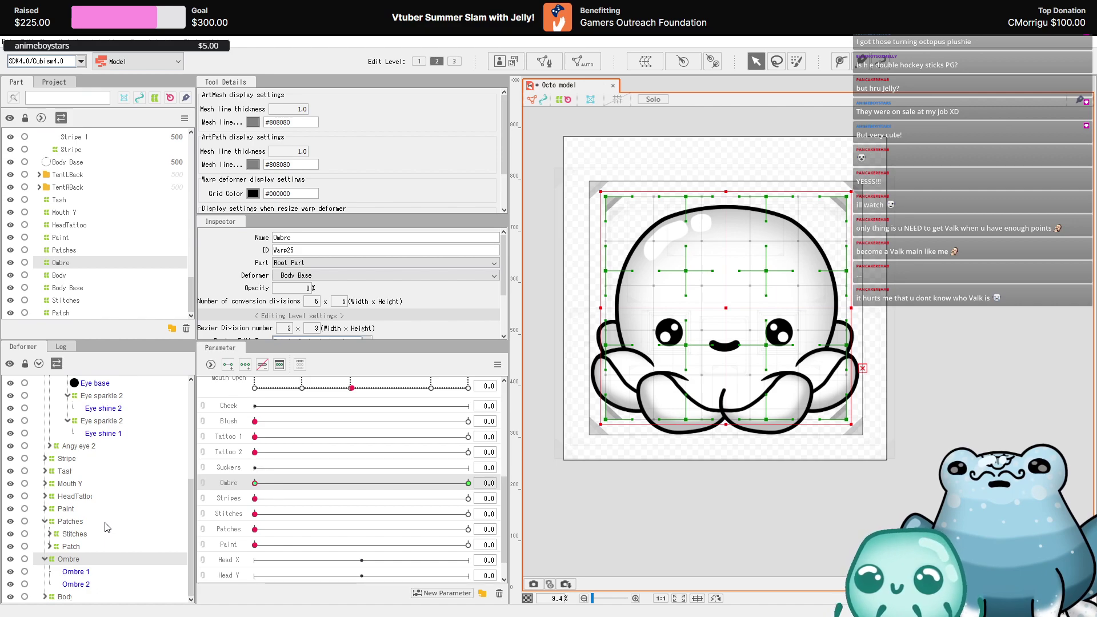
- Collapse the Body Base branch in the deformer hierarchy, and expand the TentL1 deformer to list its parts
scroll(107, 527, up, 5)
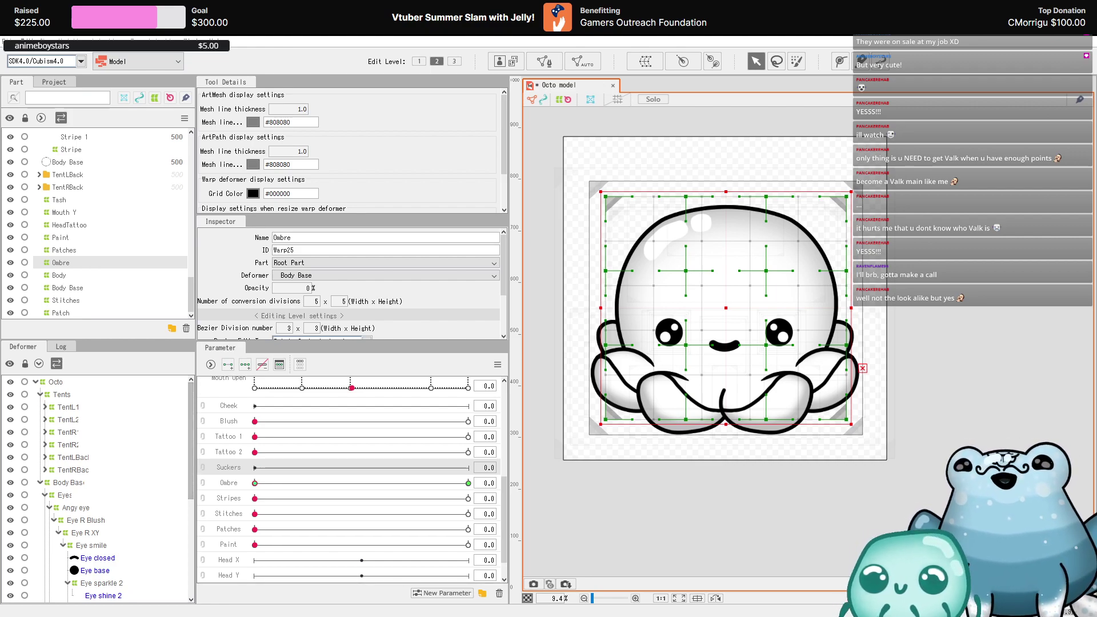
click(46, 469)
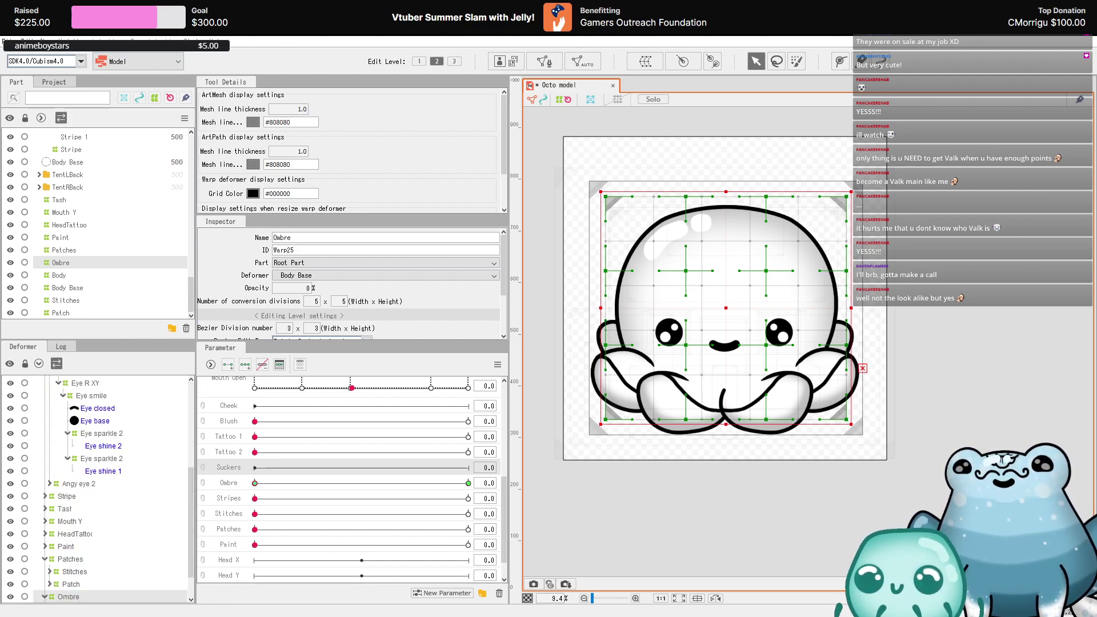
scroll(90, 535, up, 5)
click(44, 469)
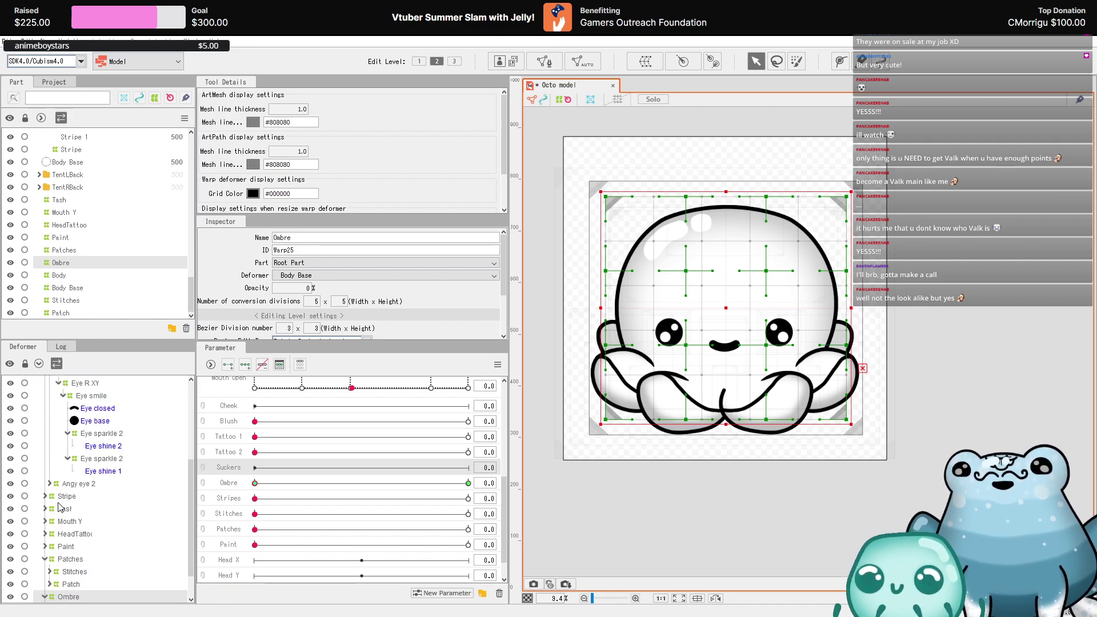
scroll(57, 503, up, 3)
click(40, 424)
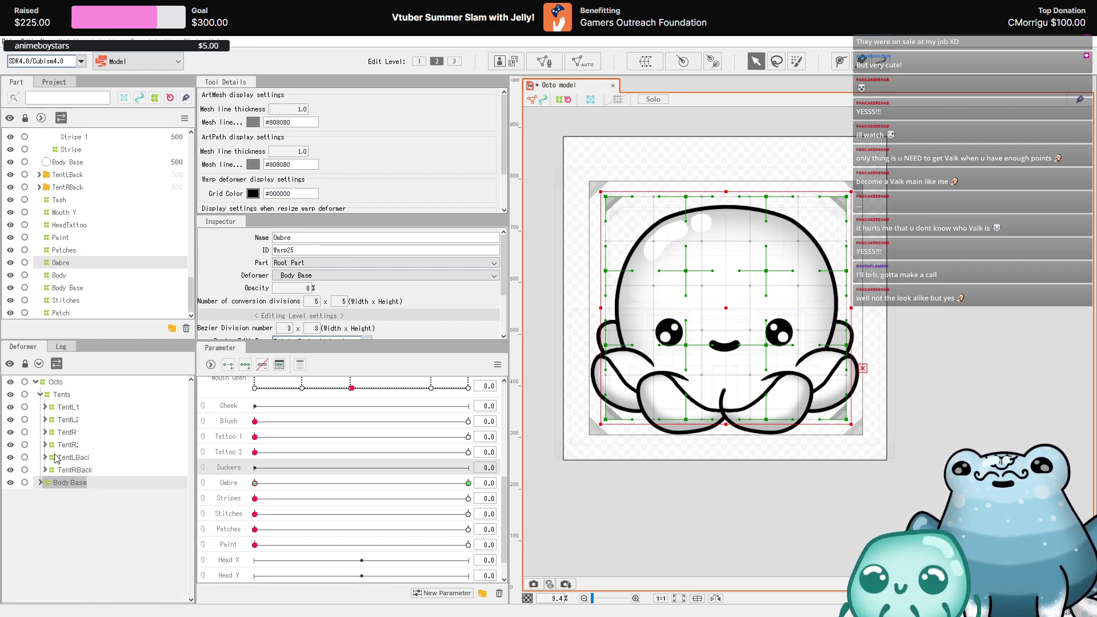
click(67, 408)
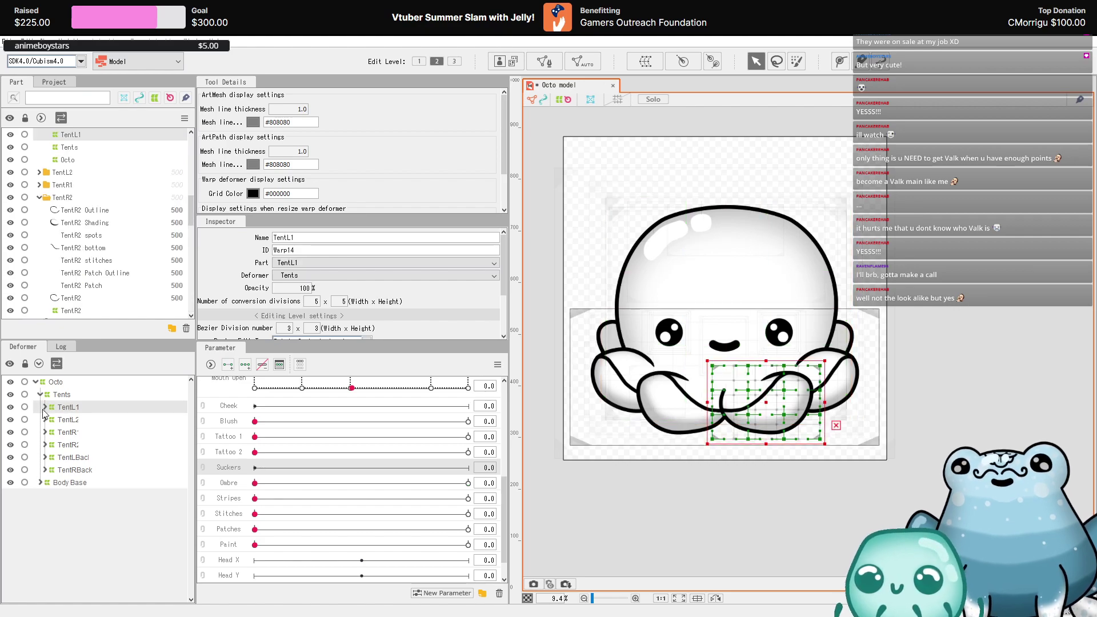
click(45, 407)
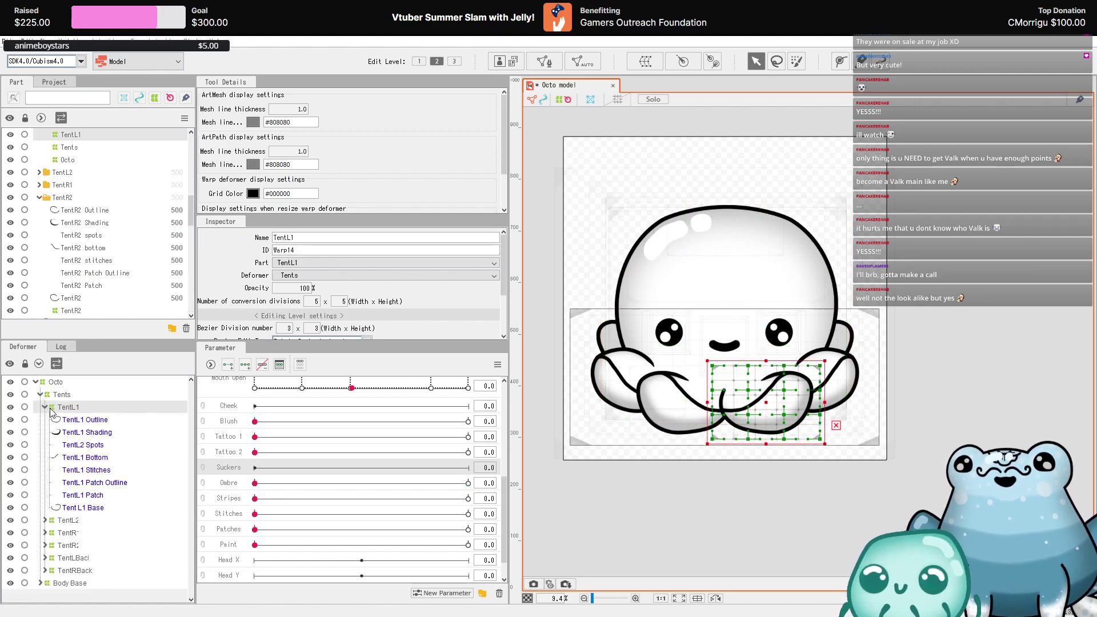
- Add two keys on Suckers for the spots mesh inside TentL1, and set its opacity to 0% at the 0.0 key
click(83, 445)
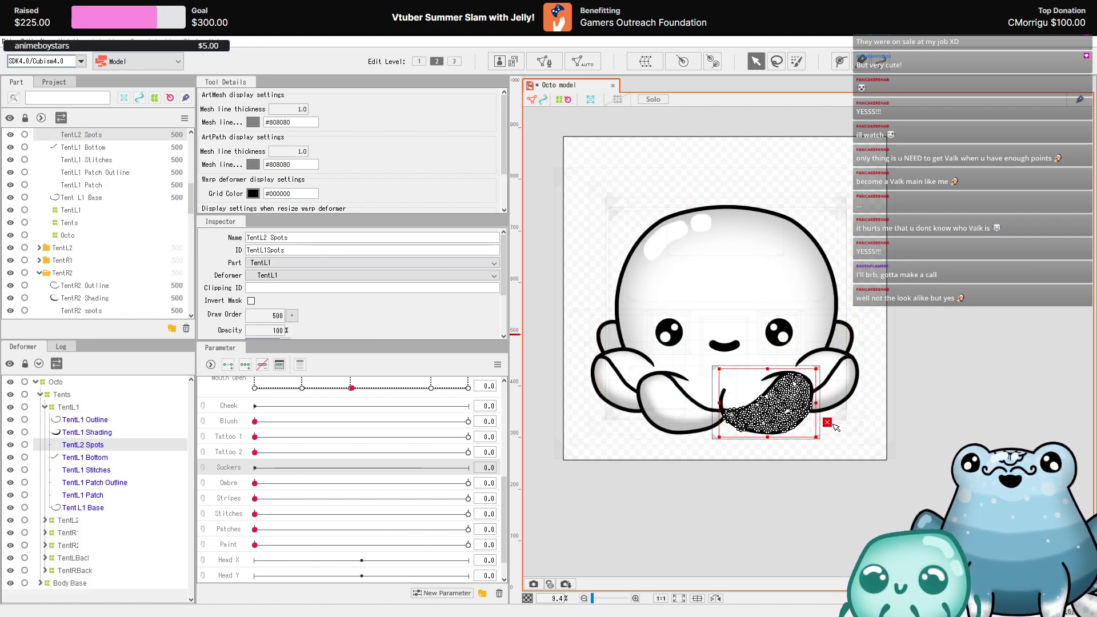
scroll(825, 423, up, 10)
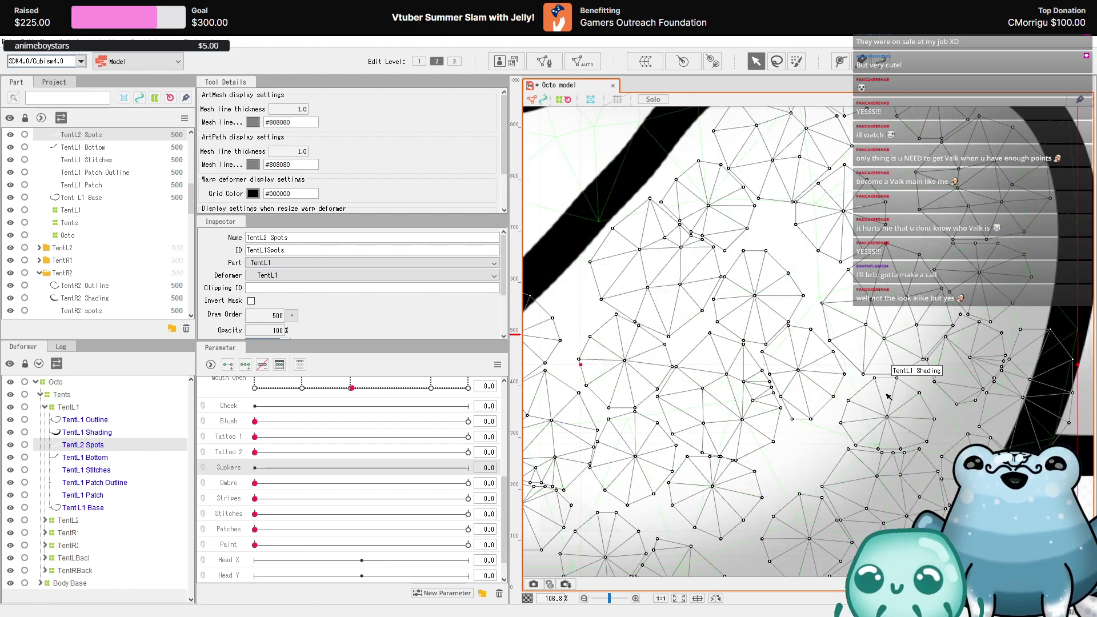
scroll(888, 396, up, 2)
scroll(880, 377, down, 6)
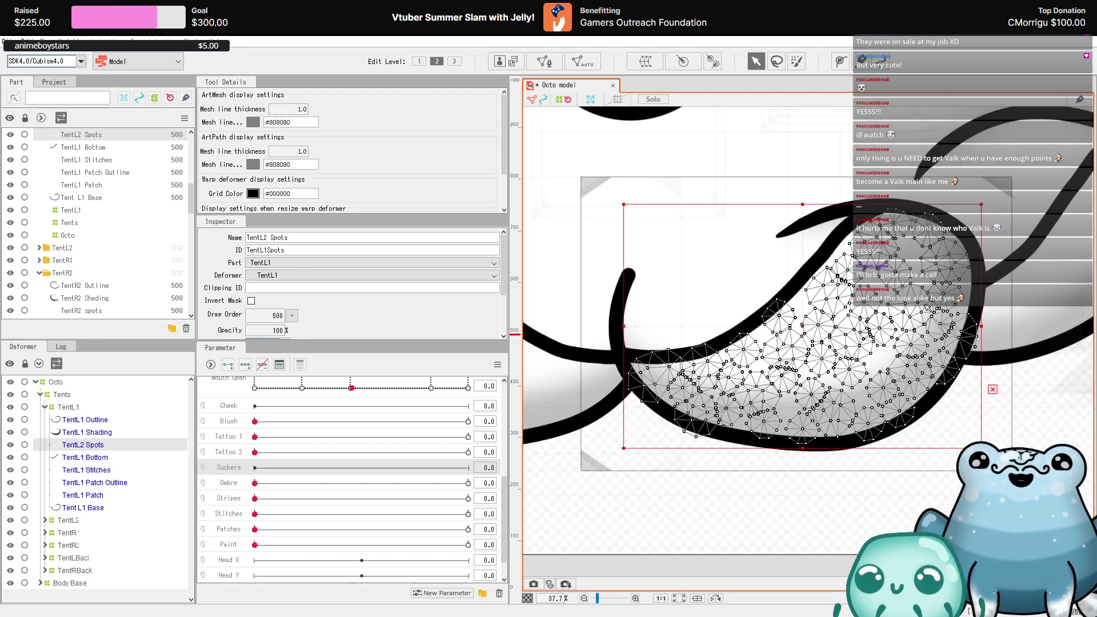
scroll(868, 345, down, 4)
scroll(743, 320, down, 2)
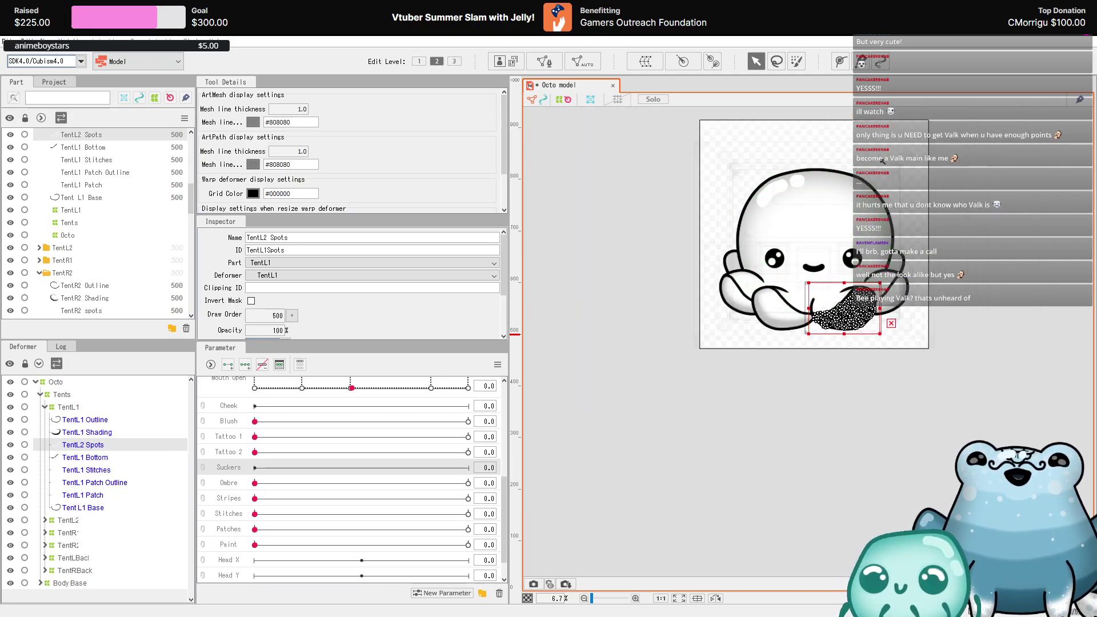
scroll(727, 306, up, 2)
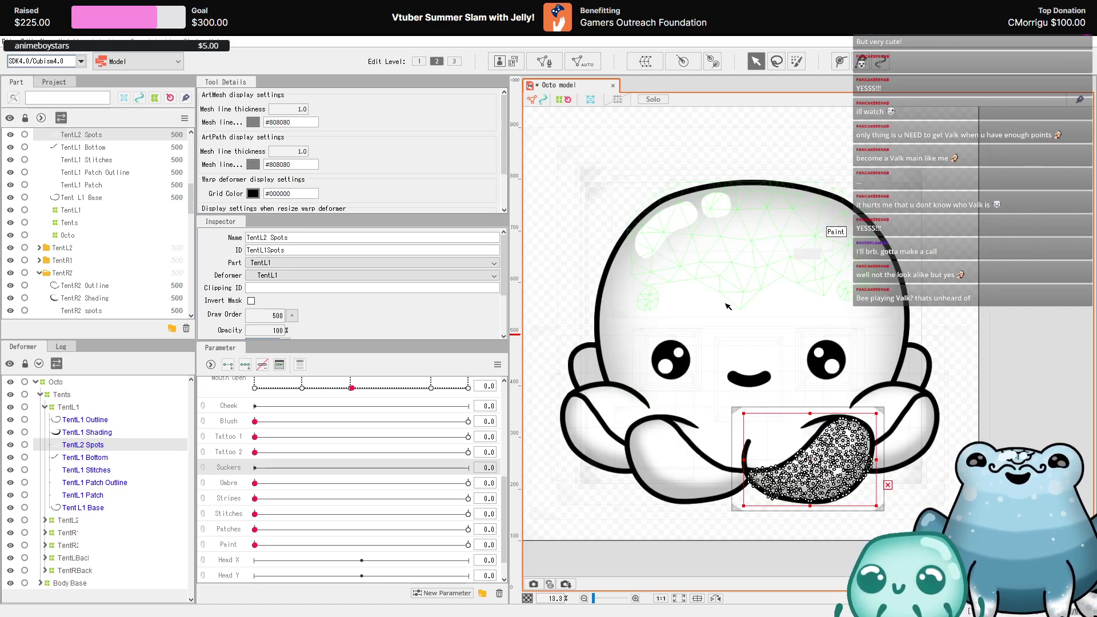
click(228, 366)
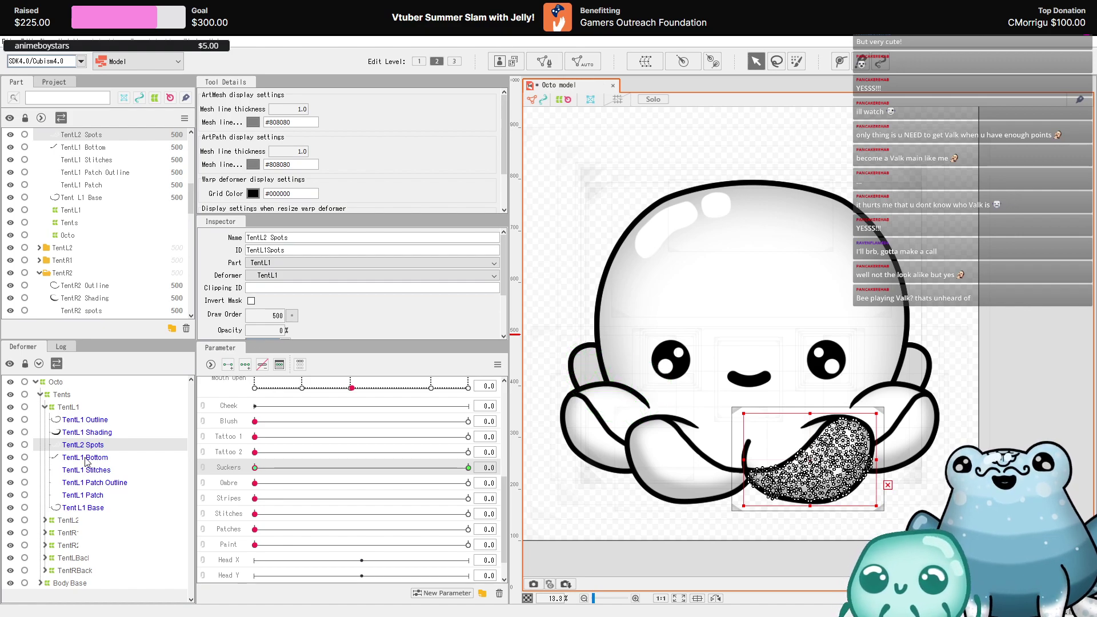
- Add two keys on Stitches for TentL1 Stitches, and set its opacity to 0% at the 0.0 key
click(86, 457)
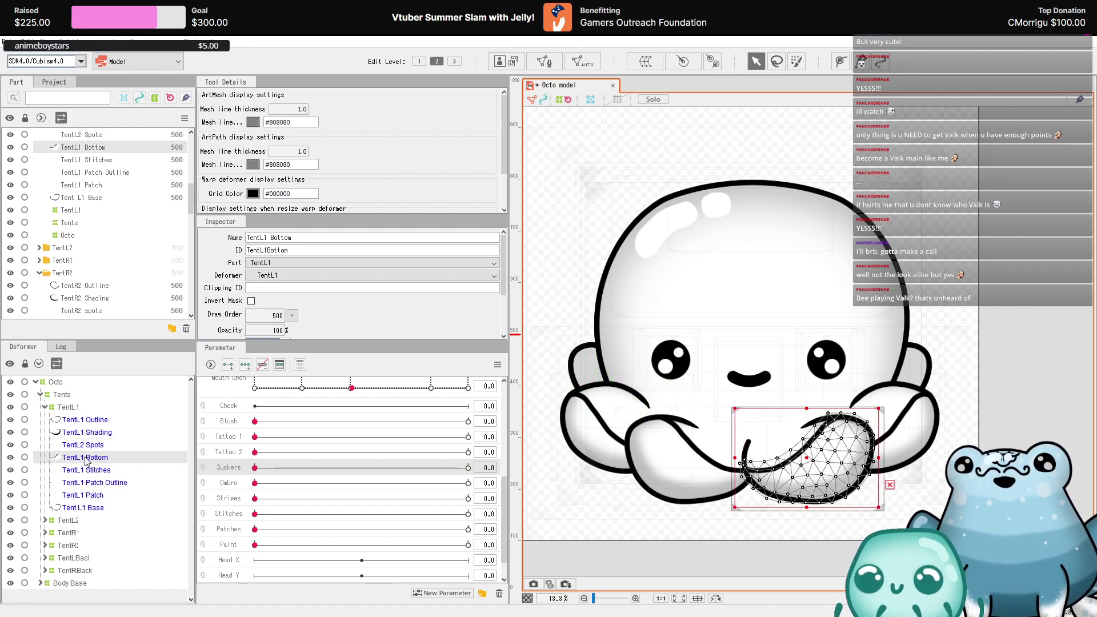
click(83, 469)
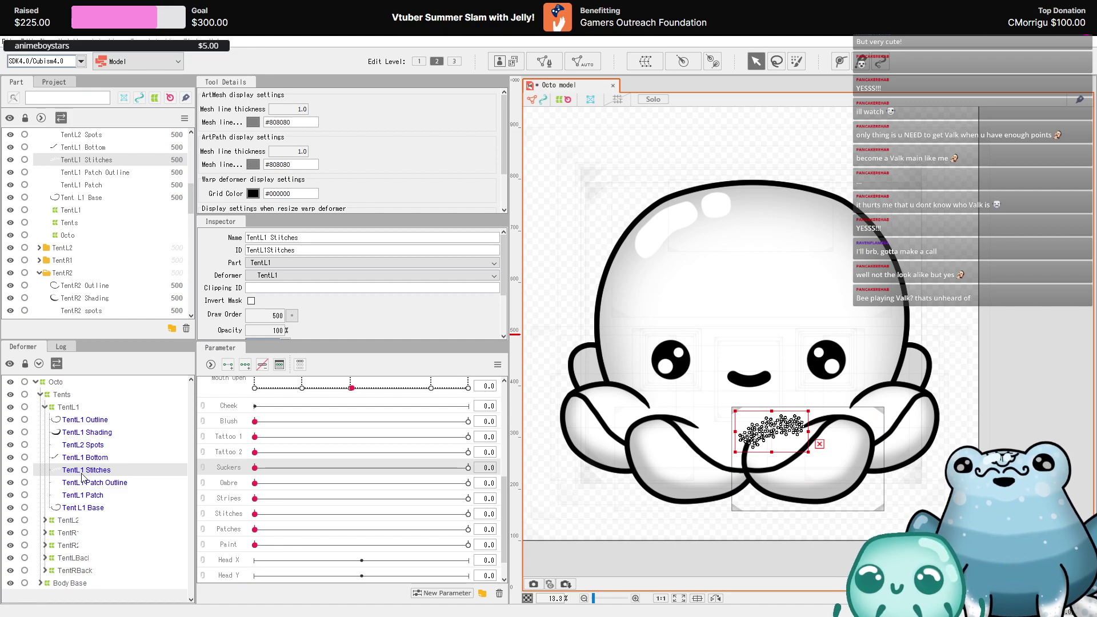
click(261, 508)
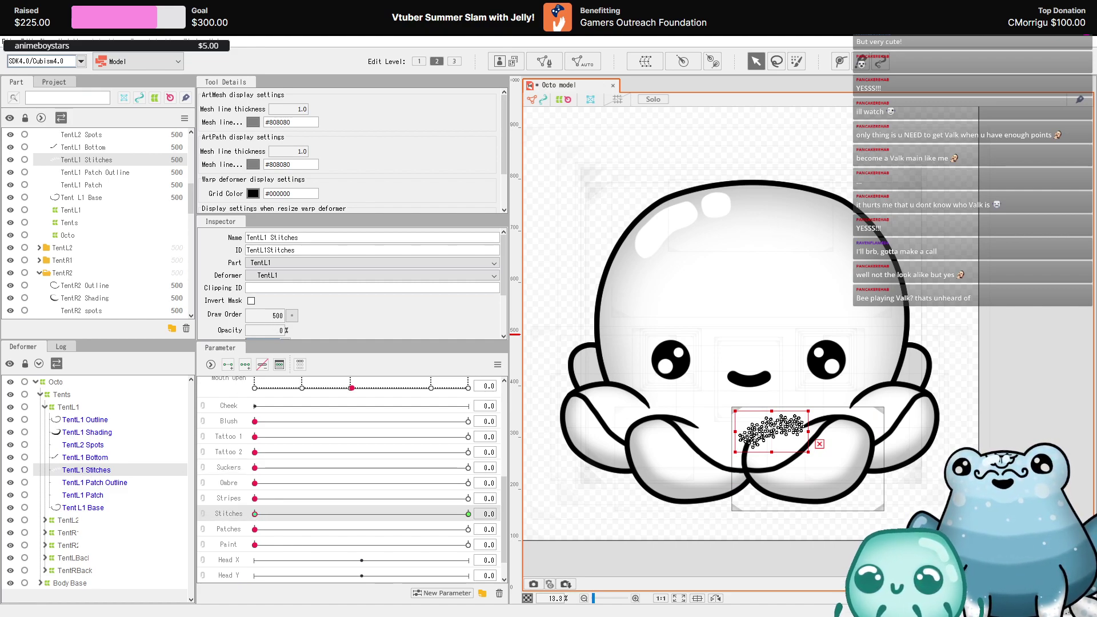
- Key TentL1 Patch Outline on Stitches and TentL1 Patch on Patches with two keys each, both at 0% opacity at 0.0
click(108, 484)
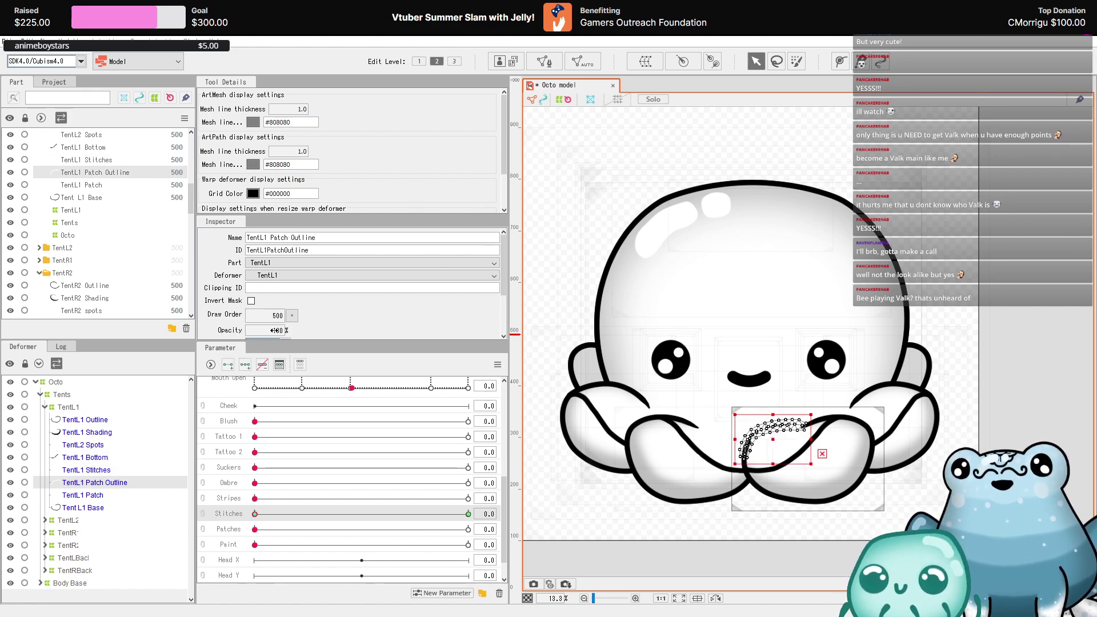
click(89, 496)
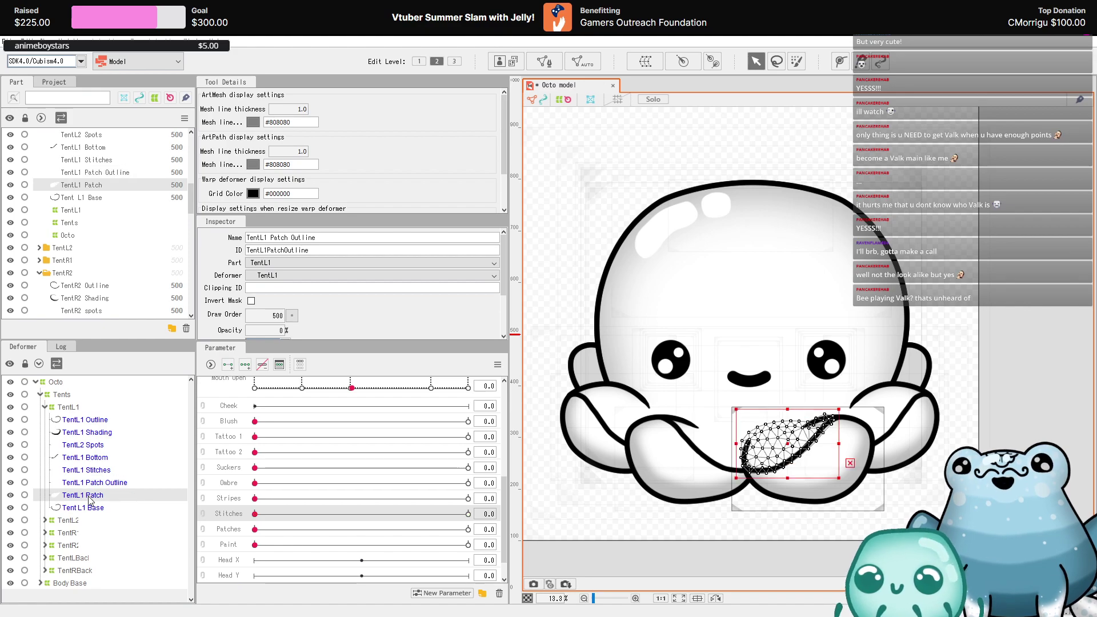
click(228, 364)
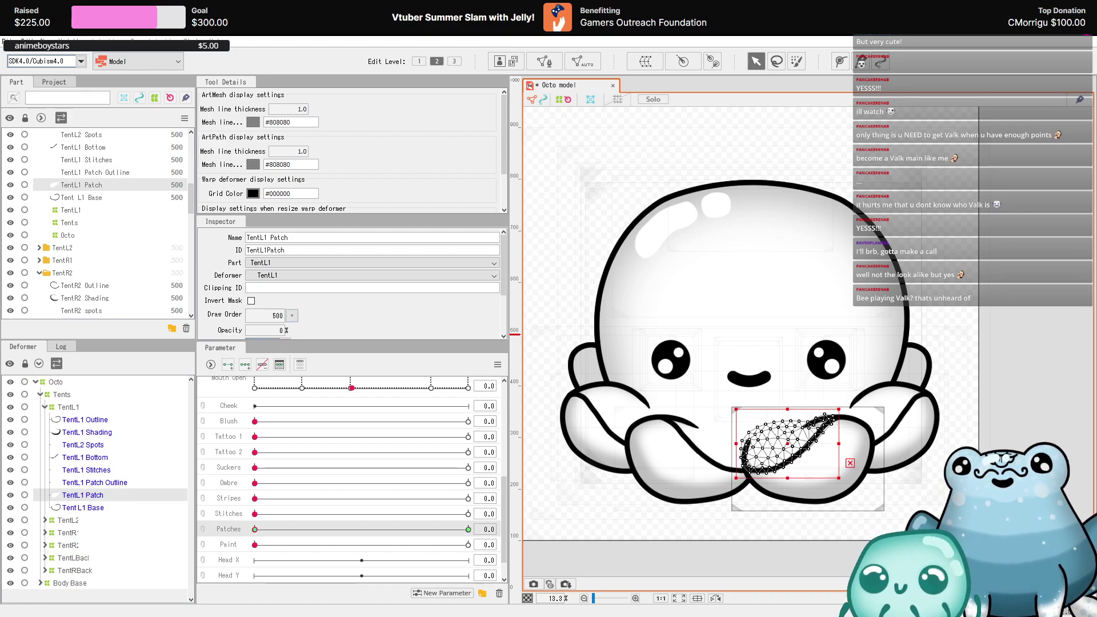
- Check each mesh inside TentL1, from the outline to the base, for its parameter keys and opacity
click(106, 420)
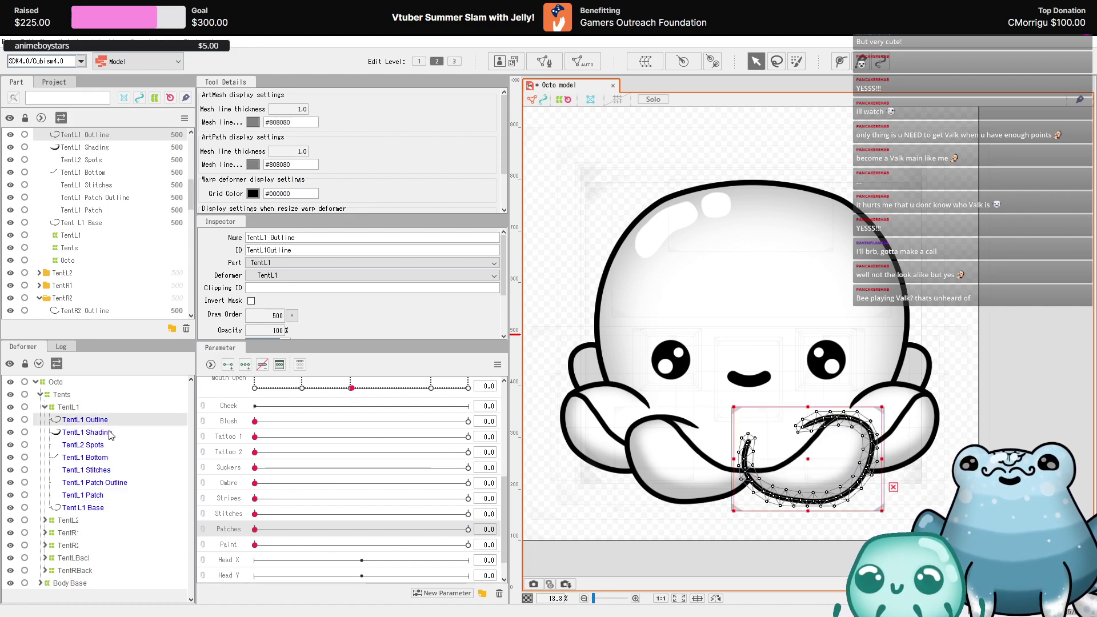
click(106, 433)
click(103, 445)
click(101, 457)
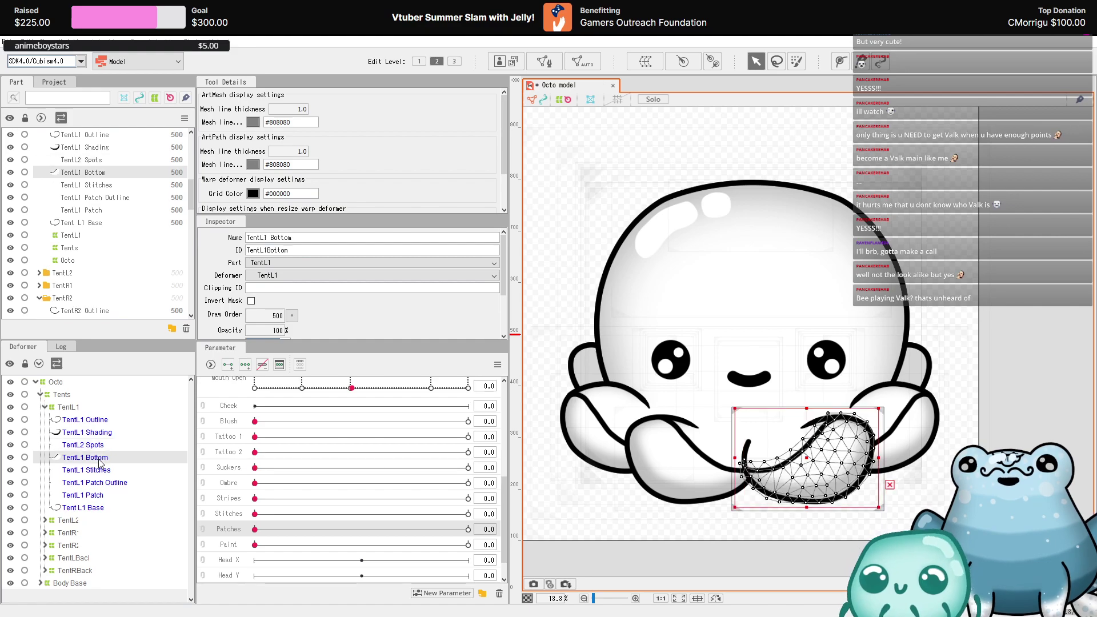
click(100, 470)
click(94, 483)
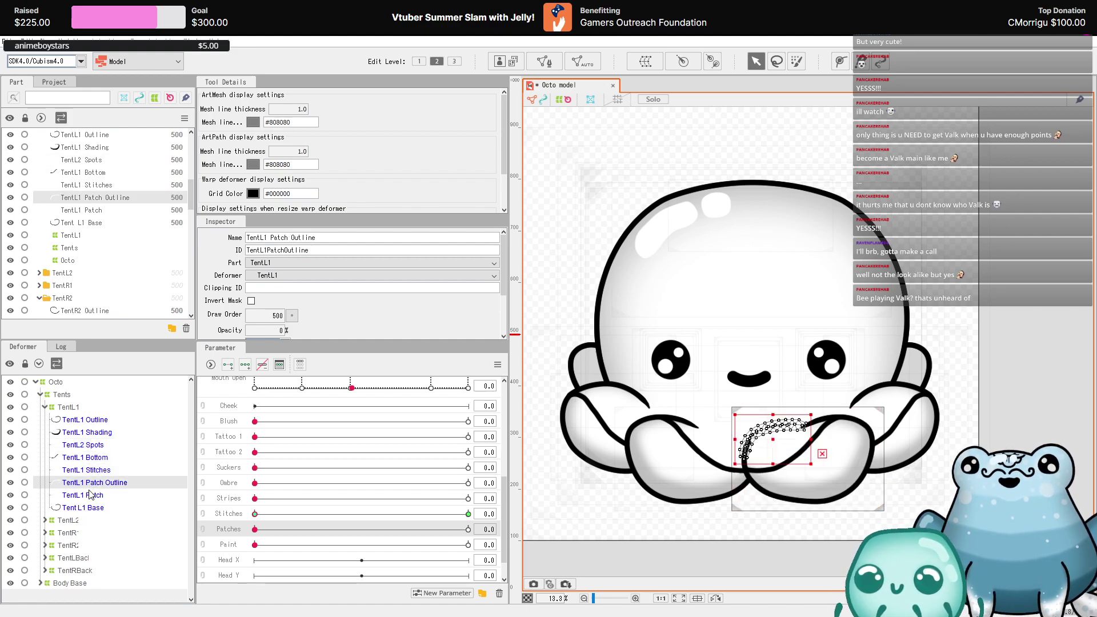
click(92, 495)
click(100, 510)
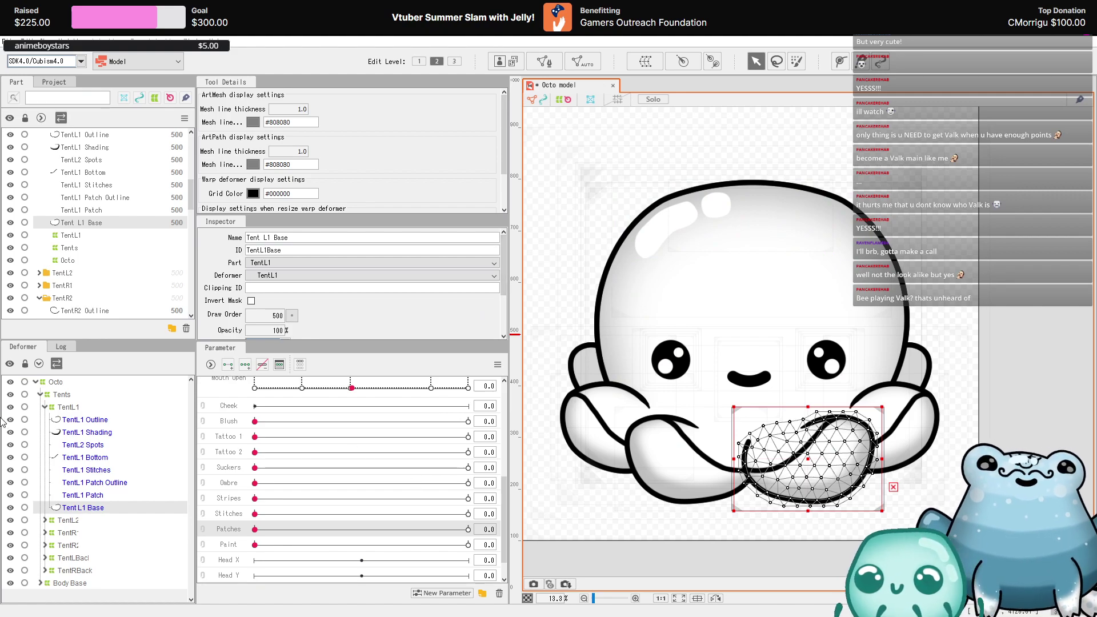
- Collapse TentL1, expand TentL2, and add two keys on Suckers for TentL2 spots with 0% opacity at the 0.0 key
click(44, 408)
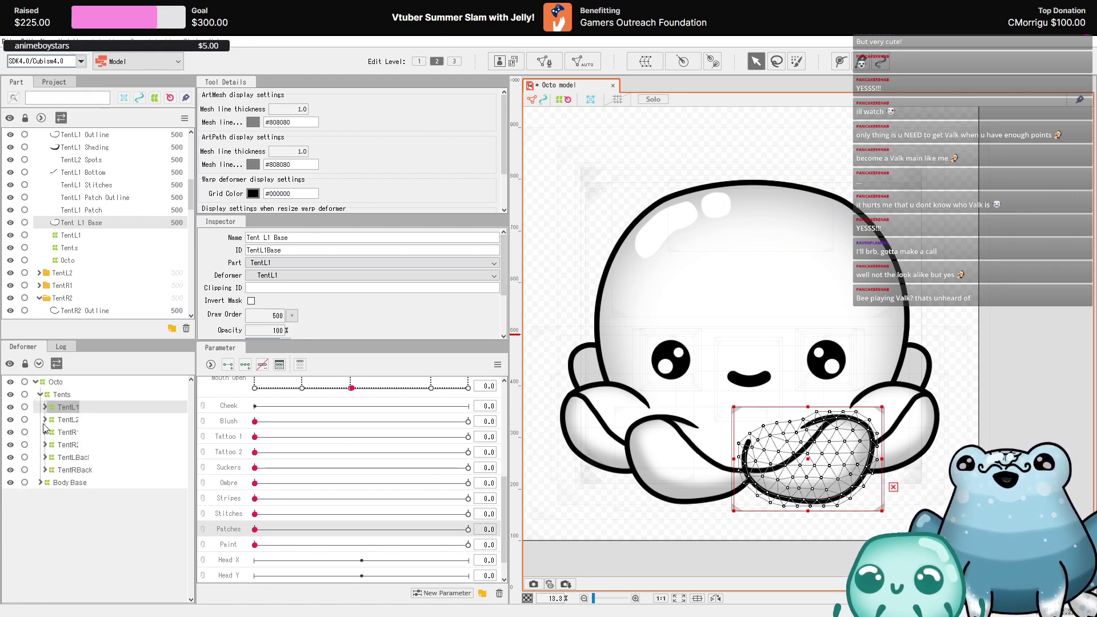
click(45, 420)
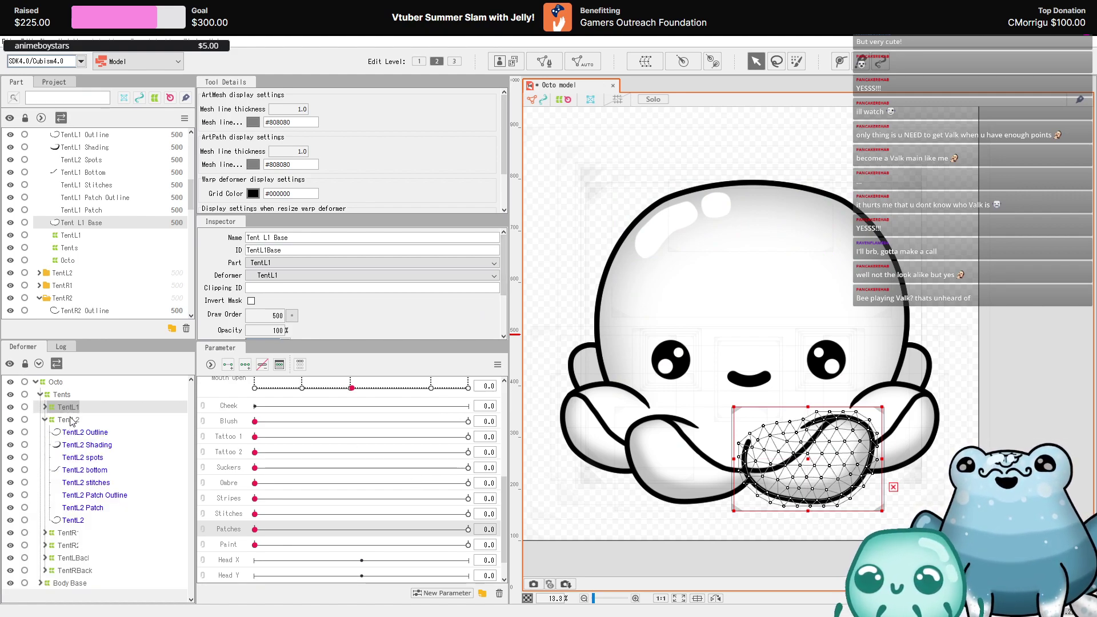
click(99, 456)
click(273, 470)
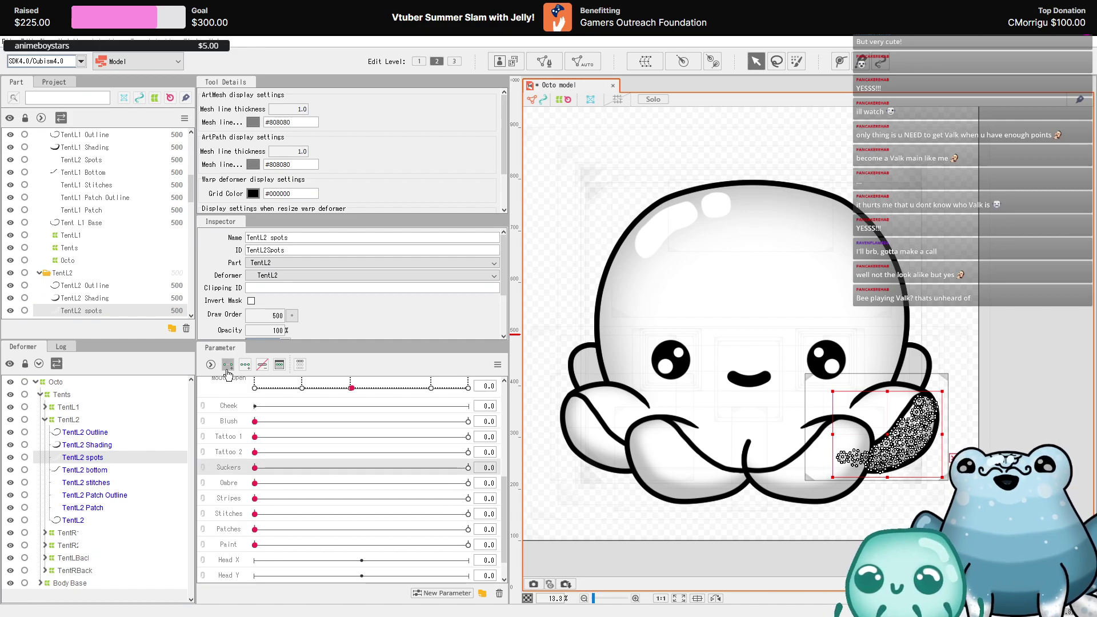
drag(269, 332, 228, 333)
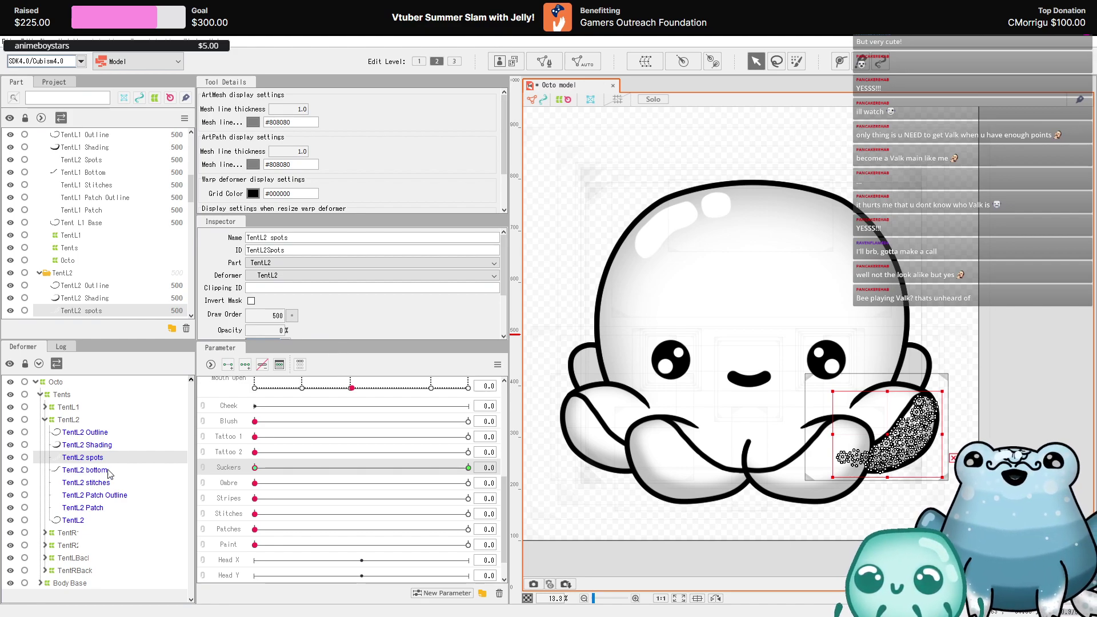
- Add two keys on Stitches for TentL2 stitches and TentL2 Patch Outline, and fade both meshes out at the 0.0 key
click(100, 483)
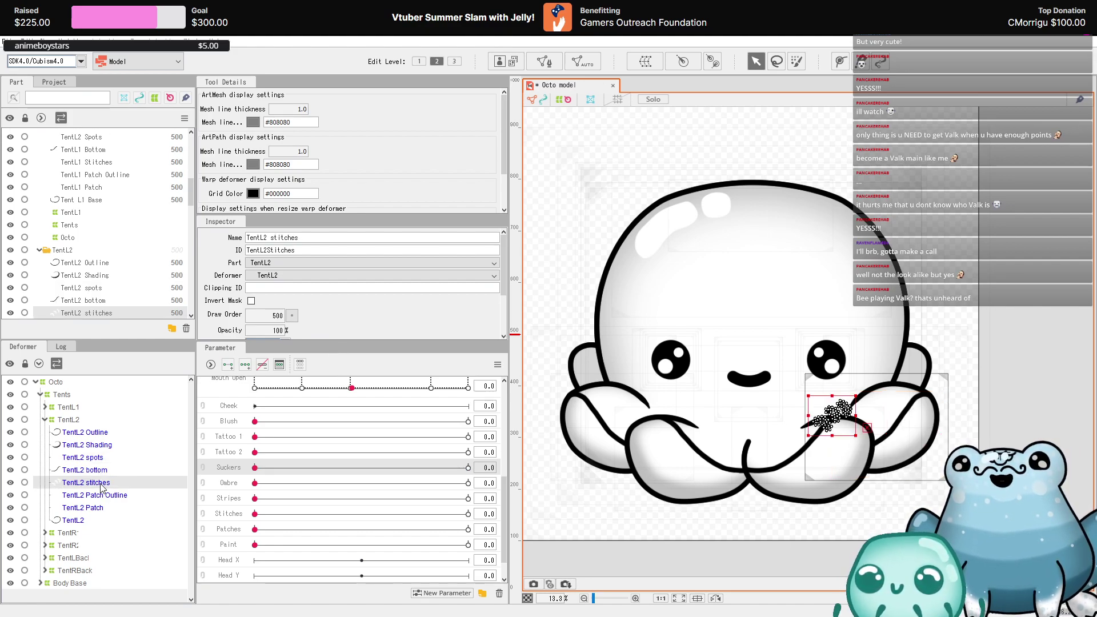
click(275, 516)
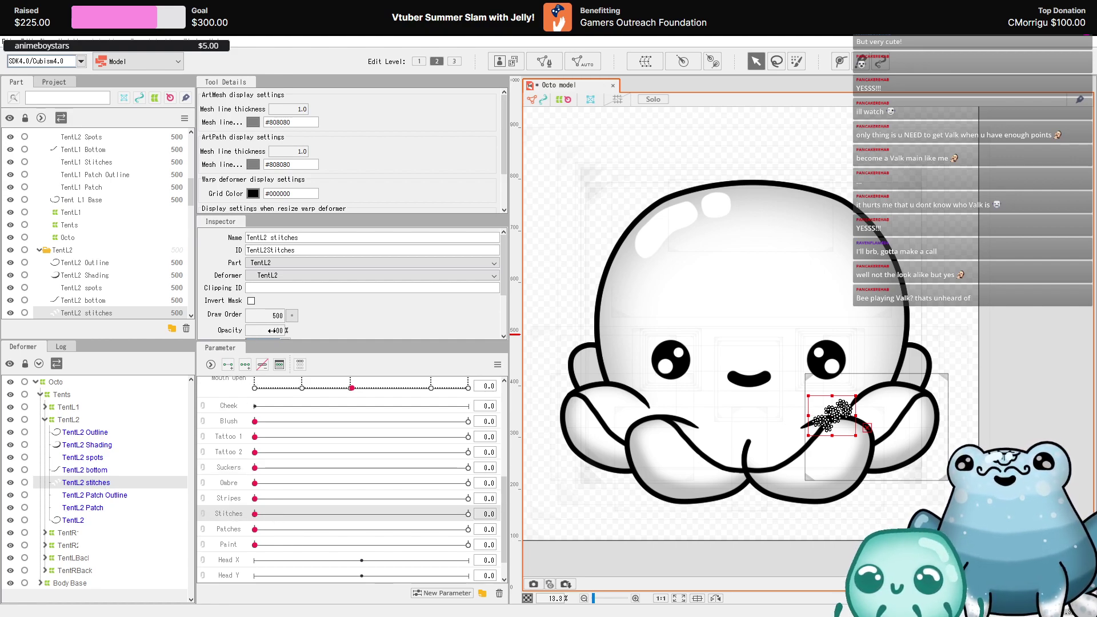
click(228, 364)
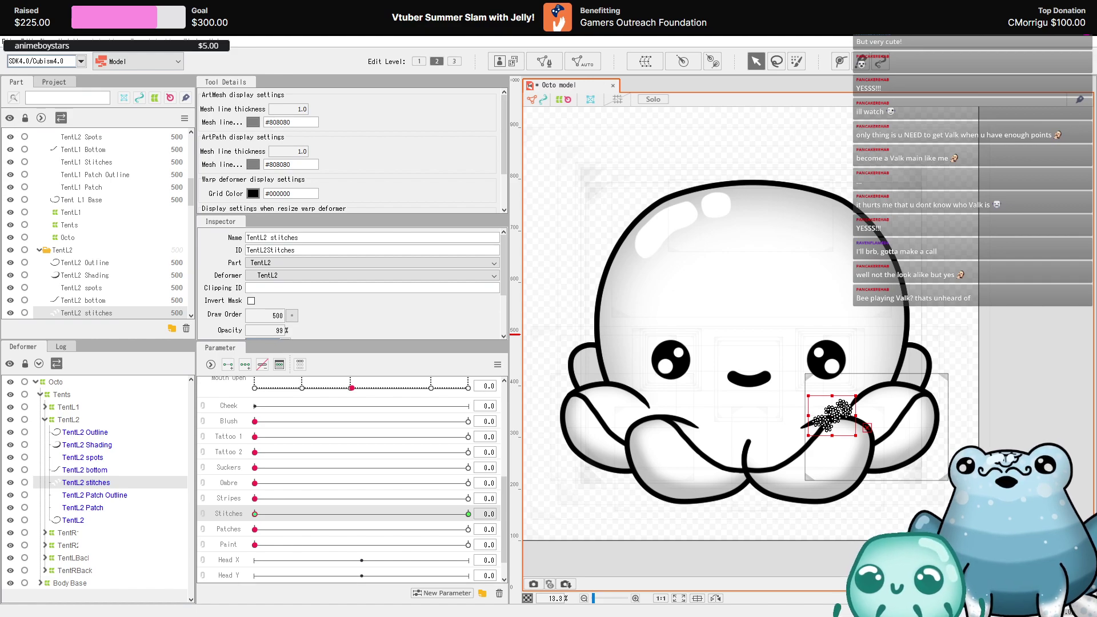
click(96, 496)
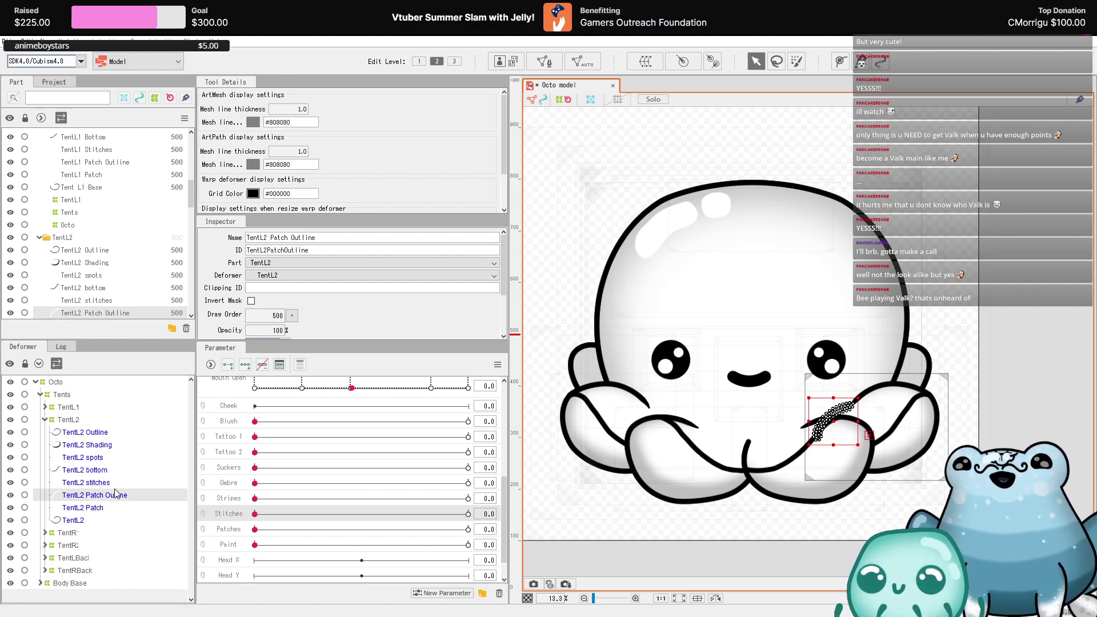
click(227, 363)
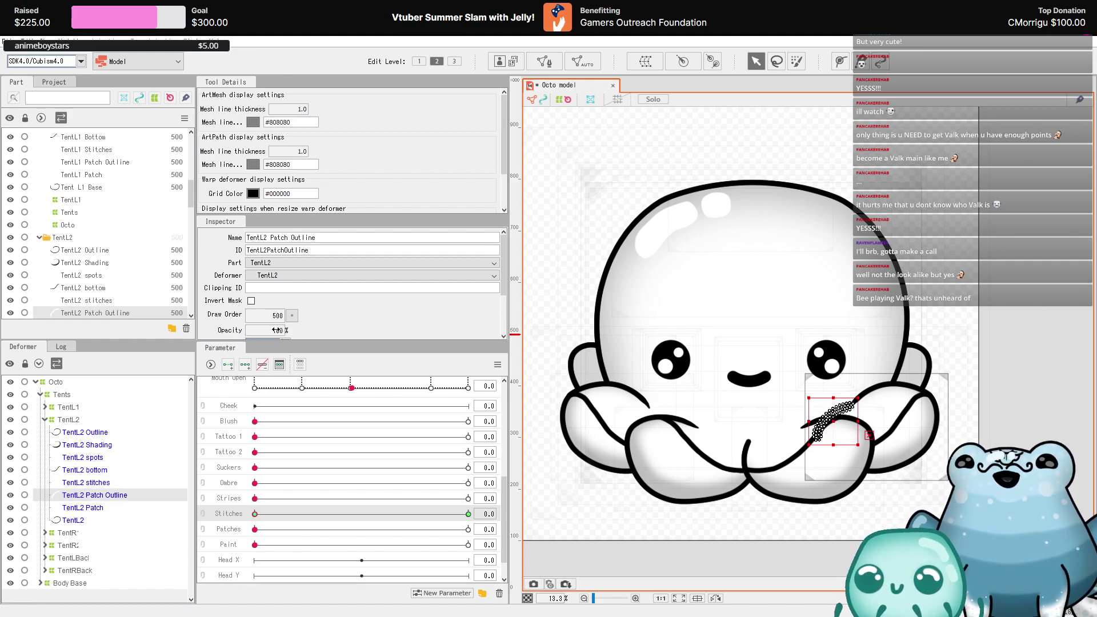
drag(276, 329, 219, 329)
- Add two keys on Patches for TentL2 Patch with 0% opacity at the 0.0 key, and collapse TentL2
click(94, 508)
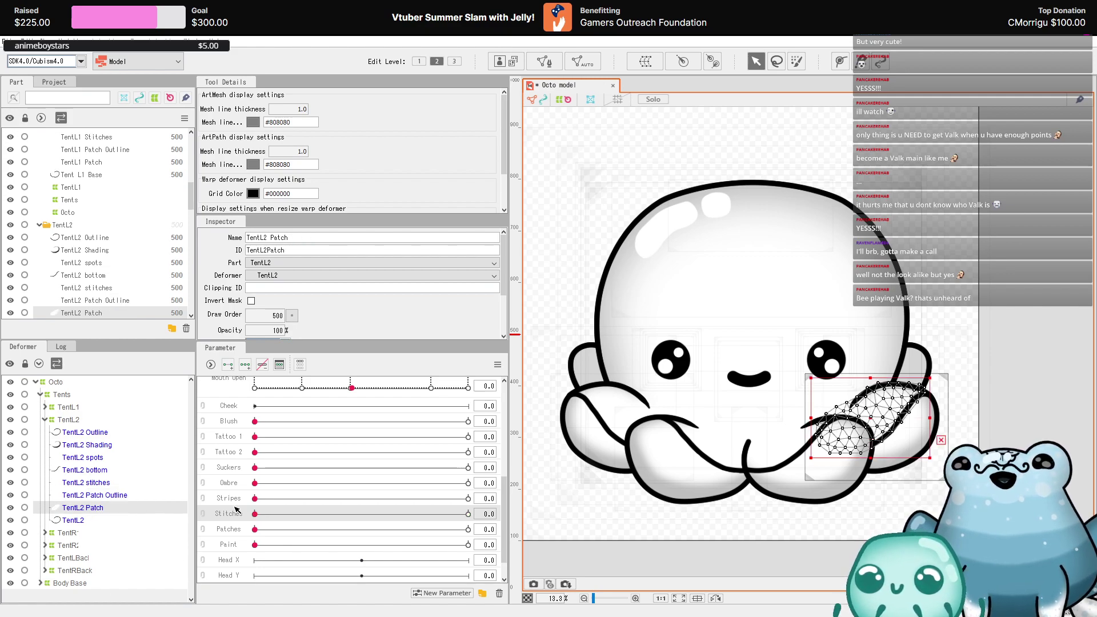
click(278, 529)
click(227, 364)
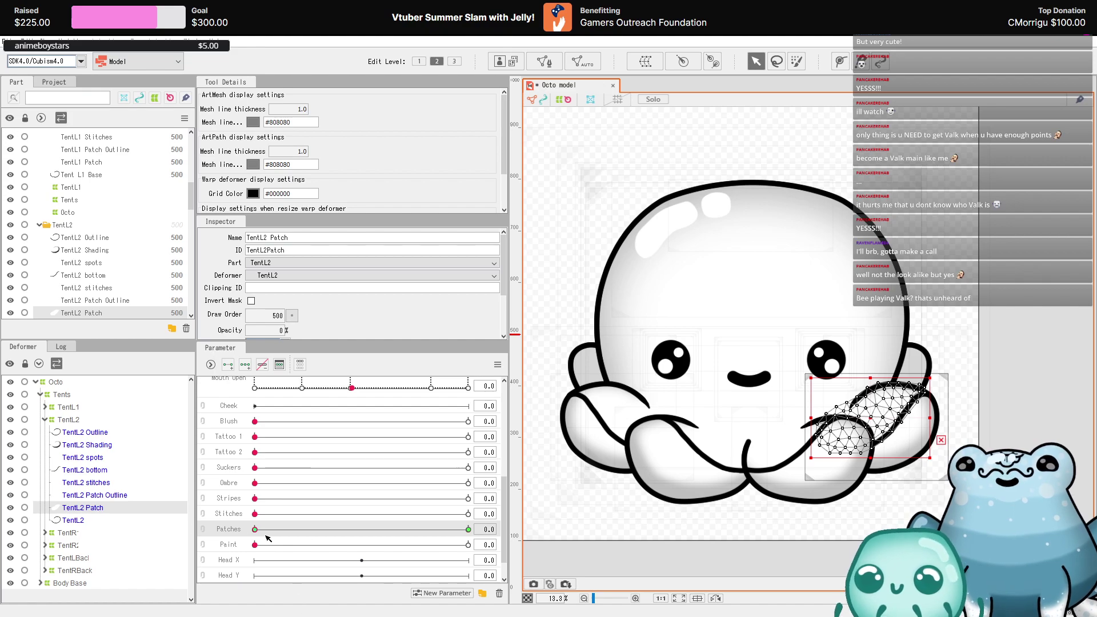
click(44, 420)
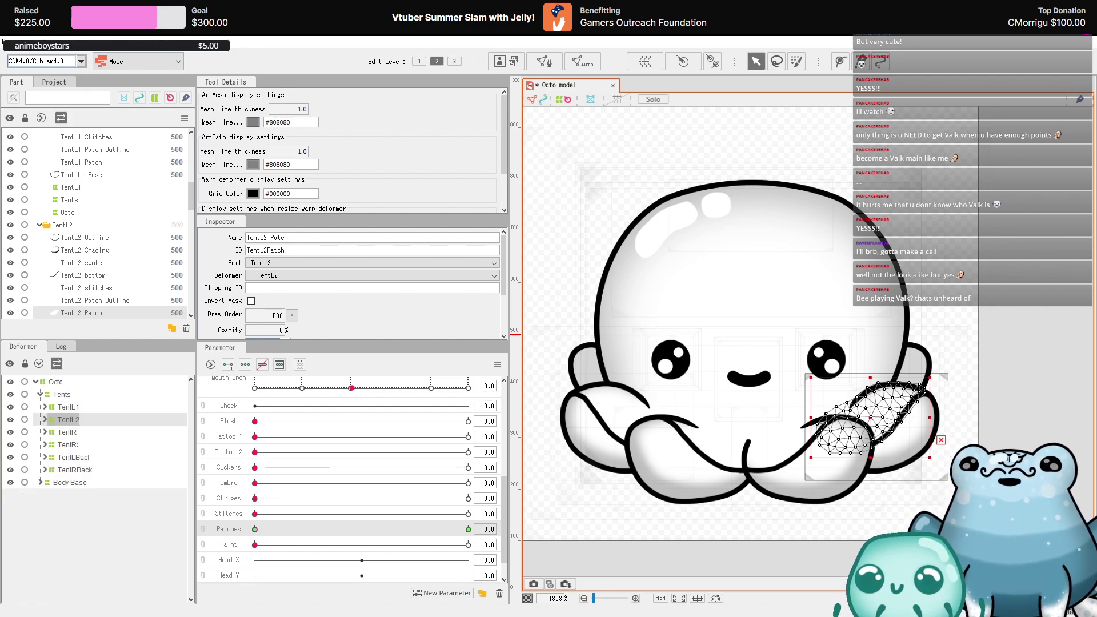
- Expand TentR1 and add two keys on Suckers for its spots mesh, with 0% opacity at the 0.0 key
click(76, 436)
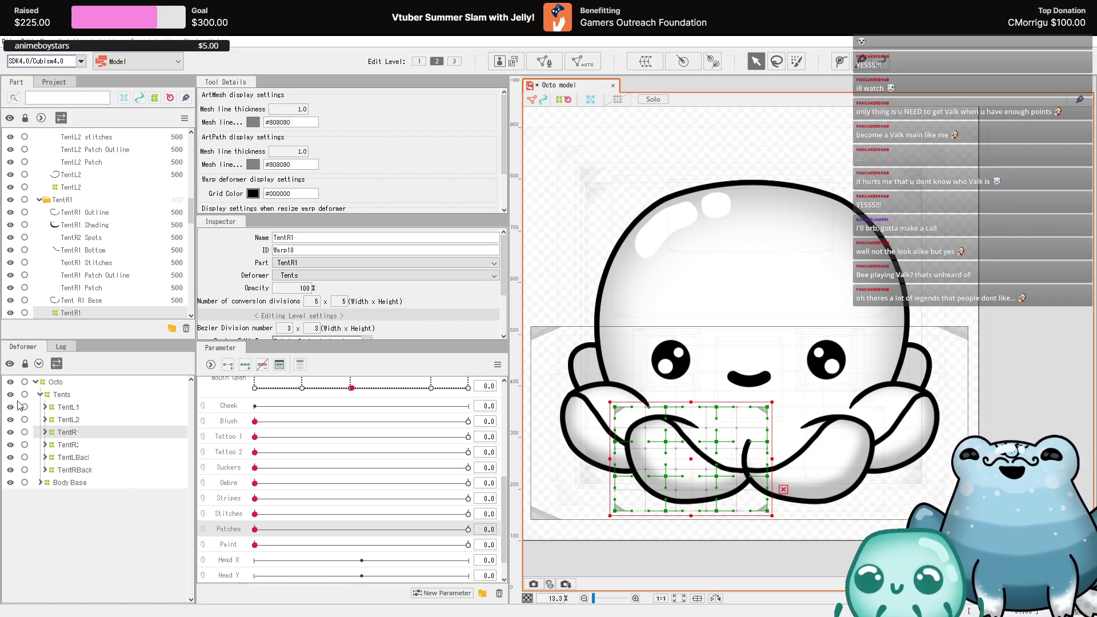
click(45, 433)
click(80, 470)
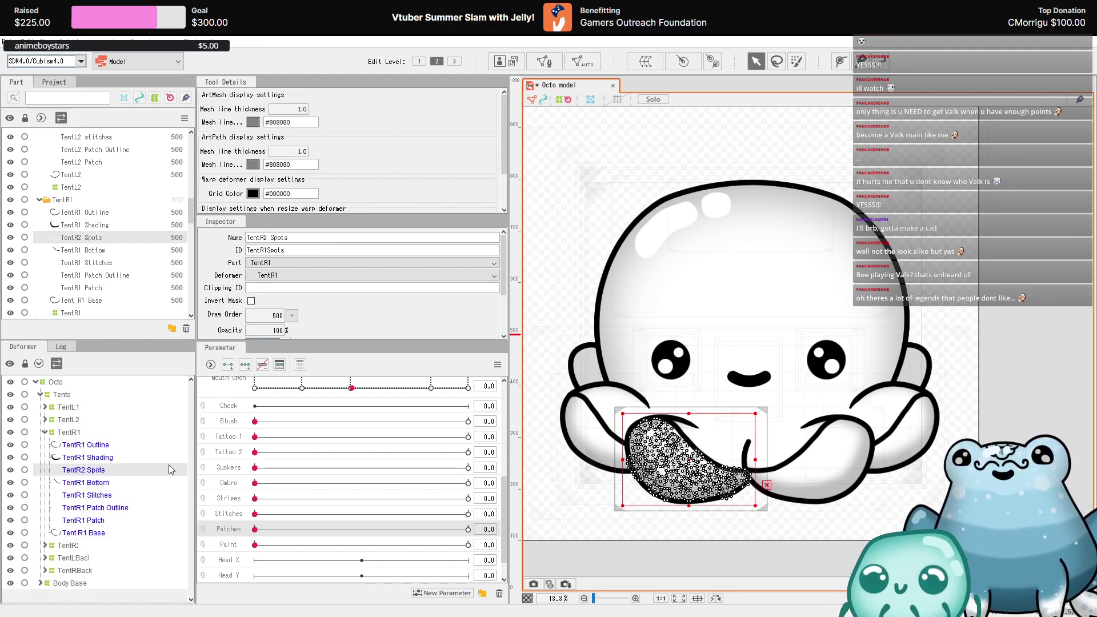
click(231, 469)
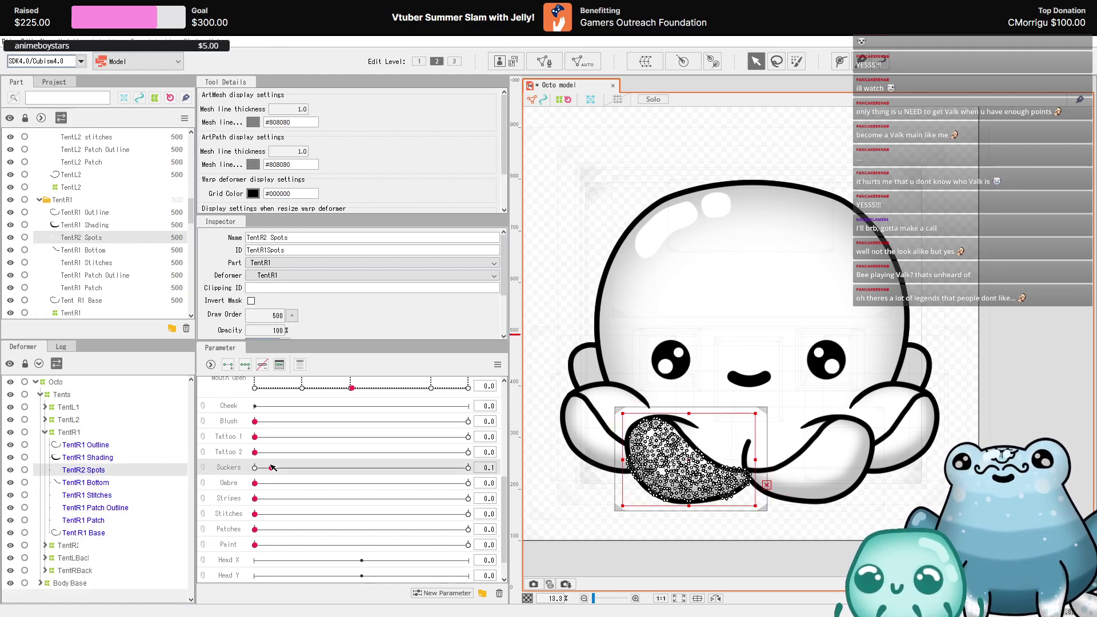
click(227, 366)
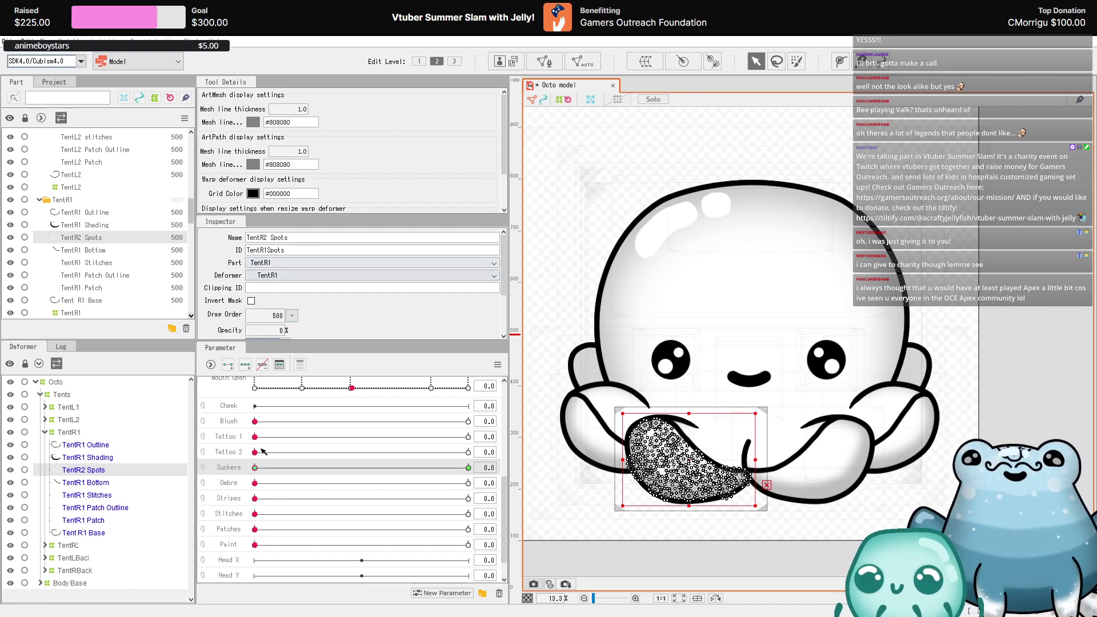
- Add two keys on Stitches for TentR1 Stitches and TentR1 Patch Outline, with 0% opacity on both meshes at the 0.0 key
click(102, 495)
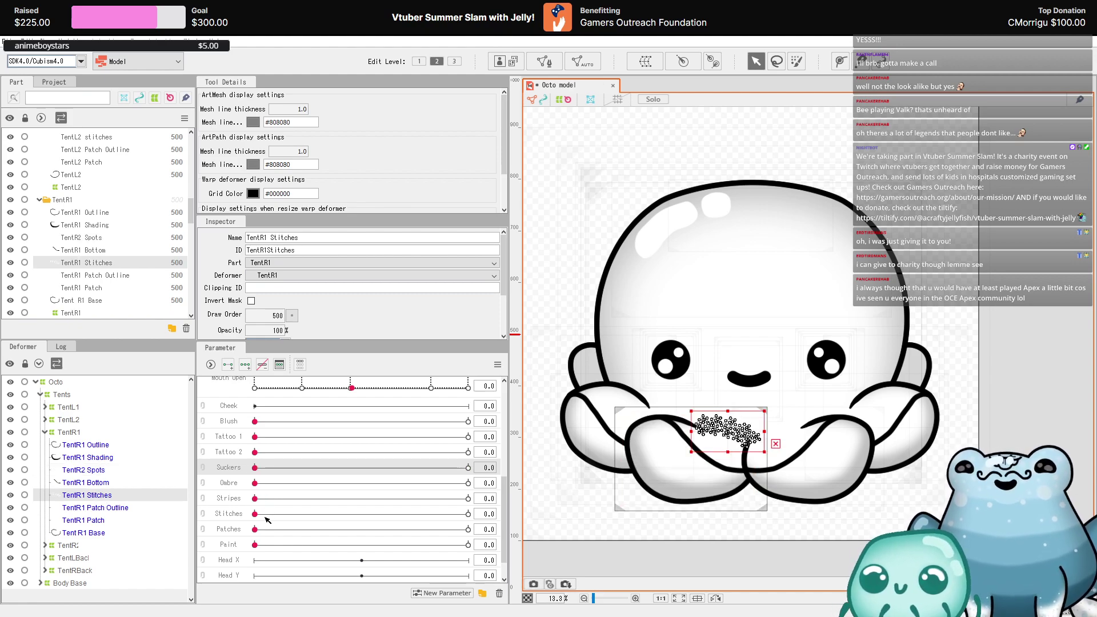
click(222, 513)
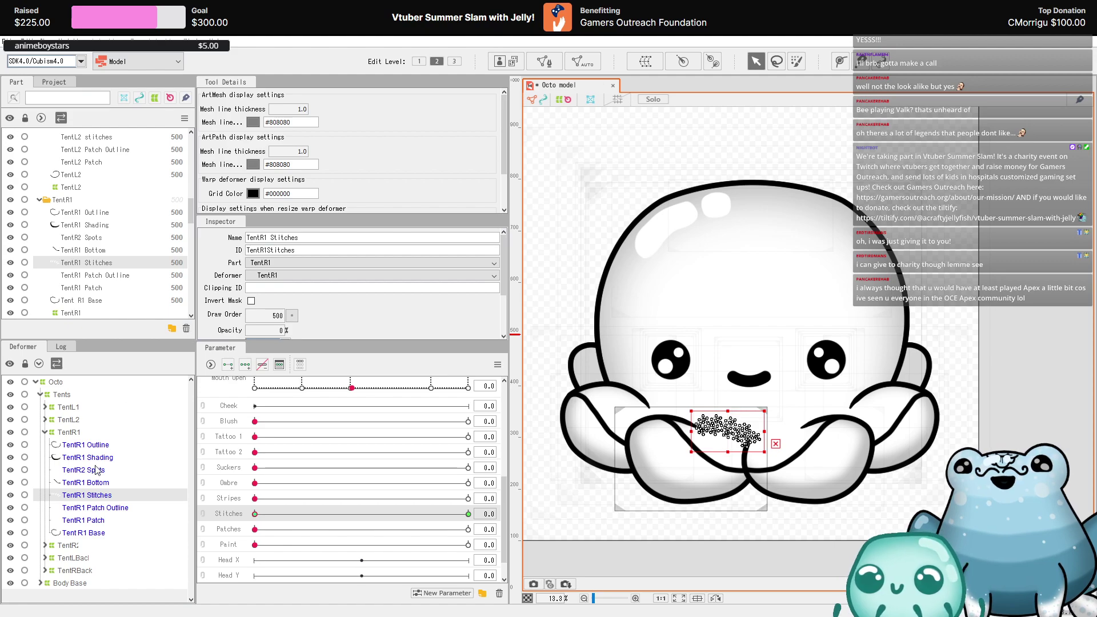
click(135, 508)
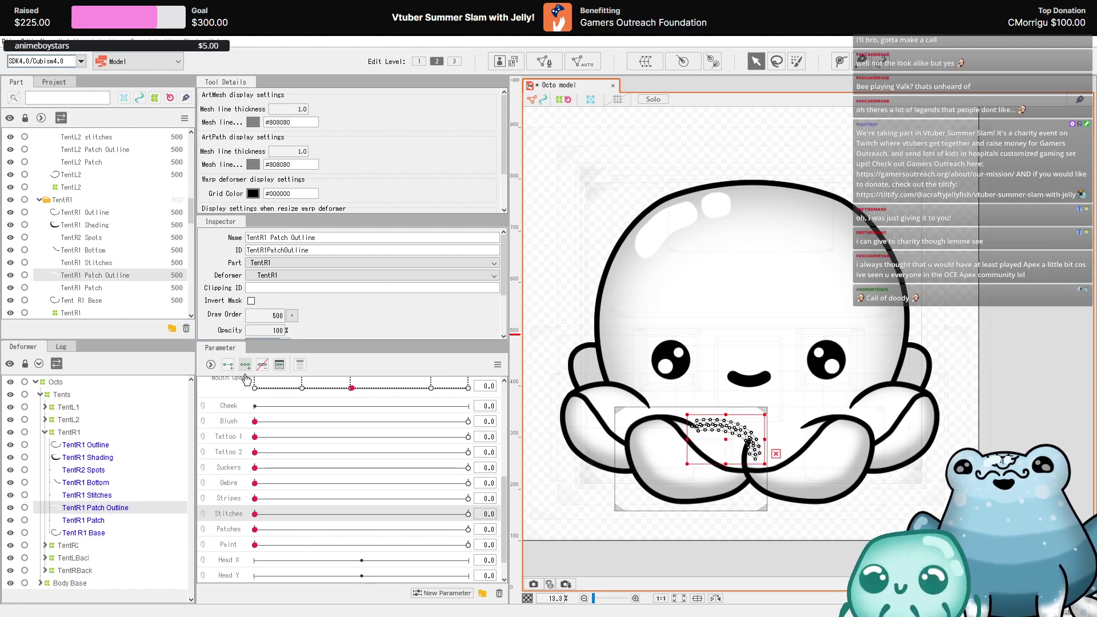
click(228, 364)
drag(265, 330, 223, 330)
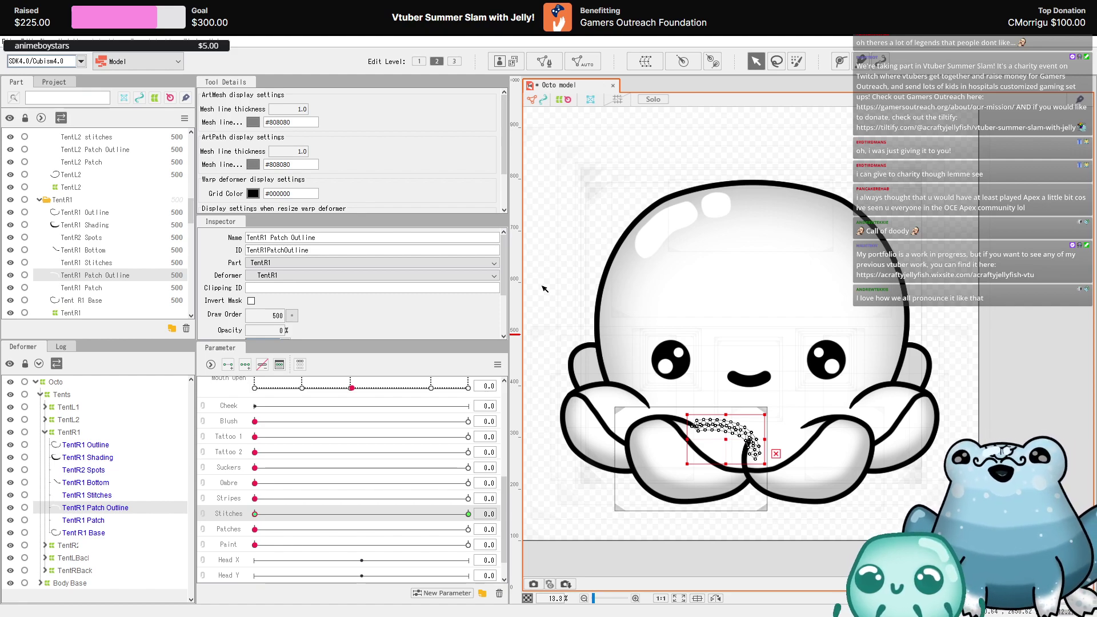
- Add two keys on Patches for TentR1 Patch, with 0% opacity at the 0.0 key
click(93, 521)
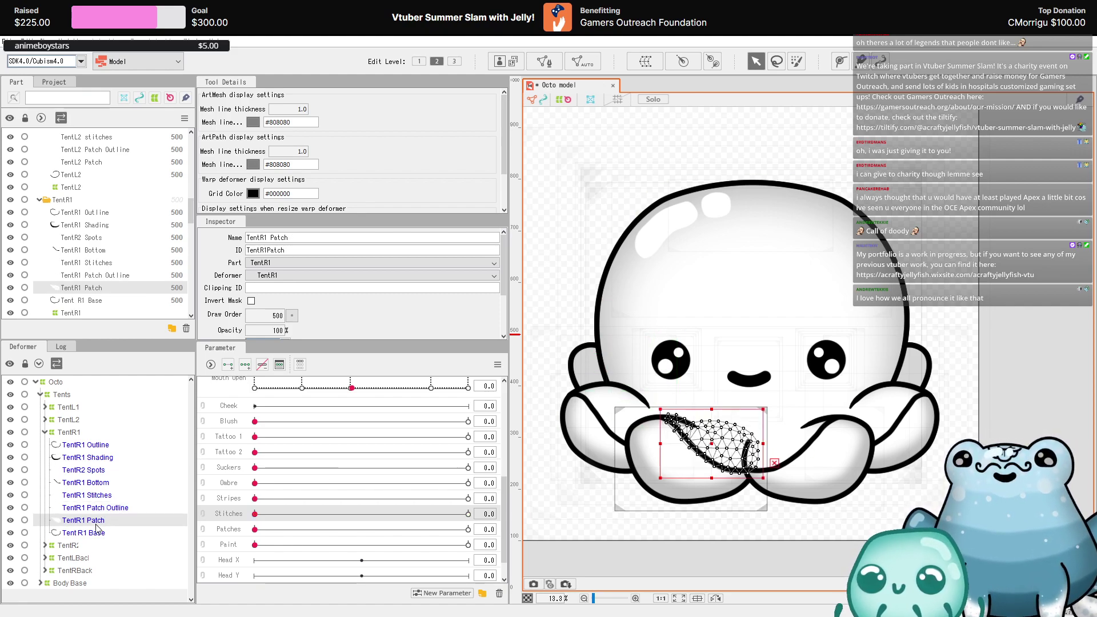
click(266, 532)
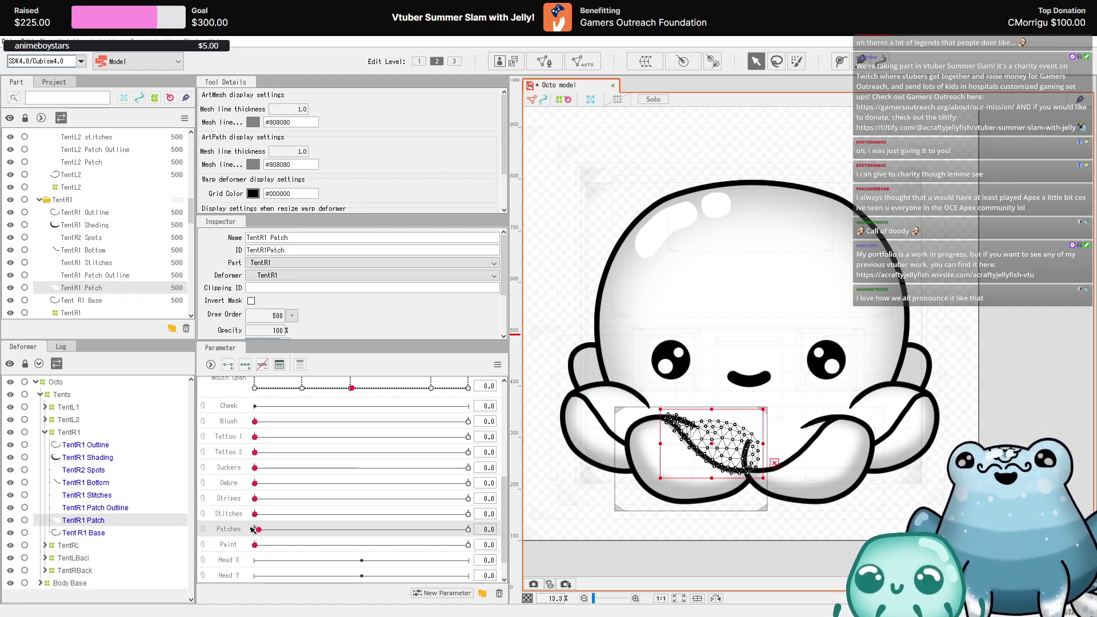
click(228, 368)
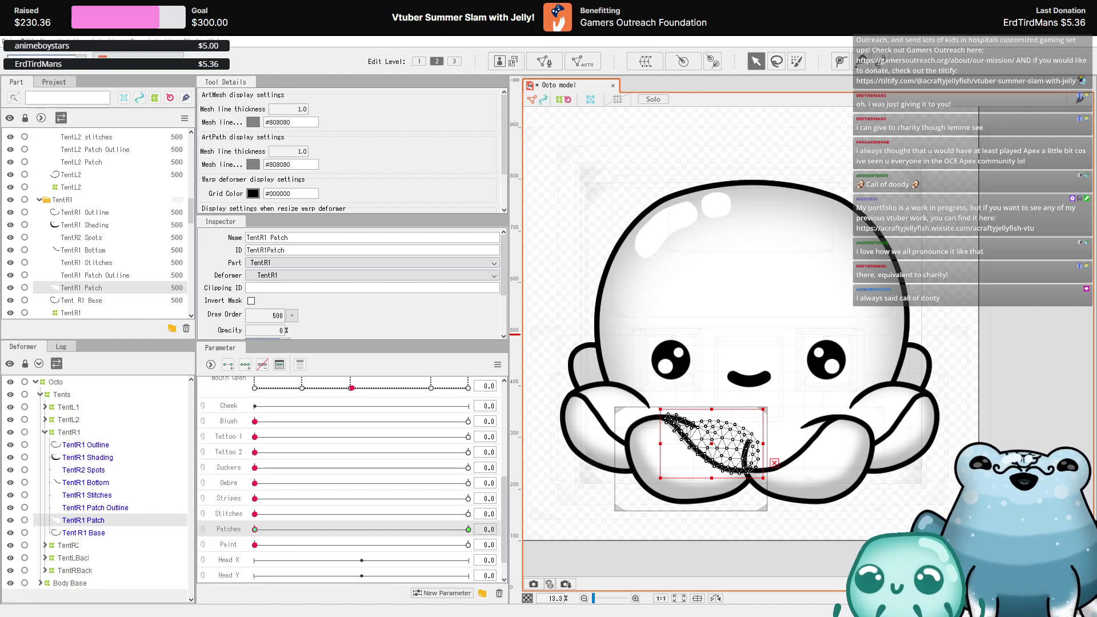
key(super+d)
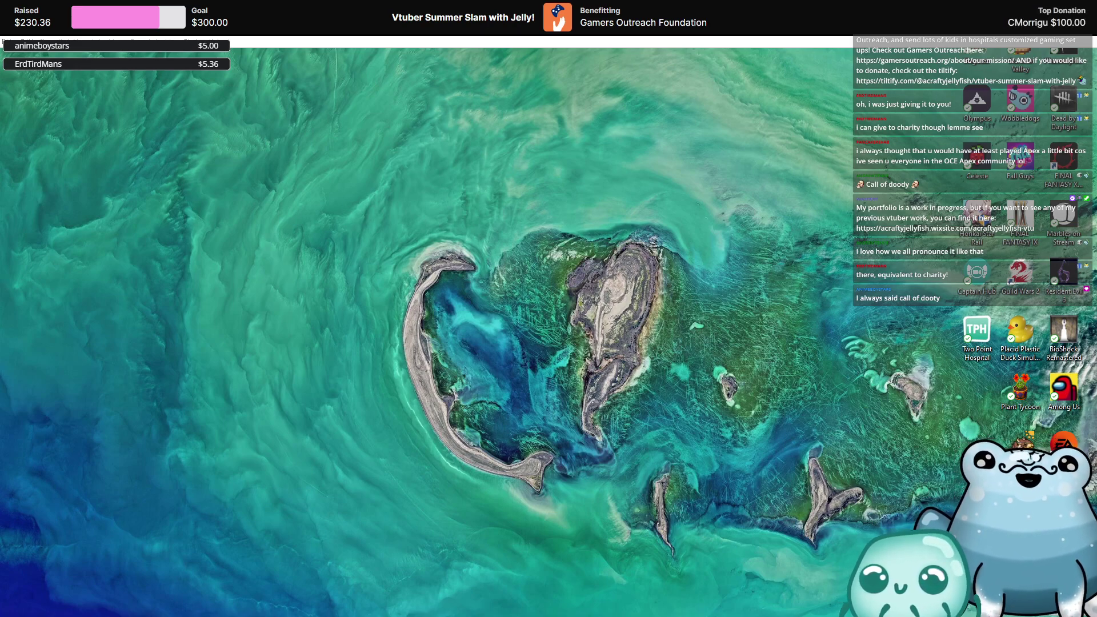
key(super+d)
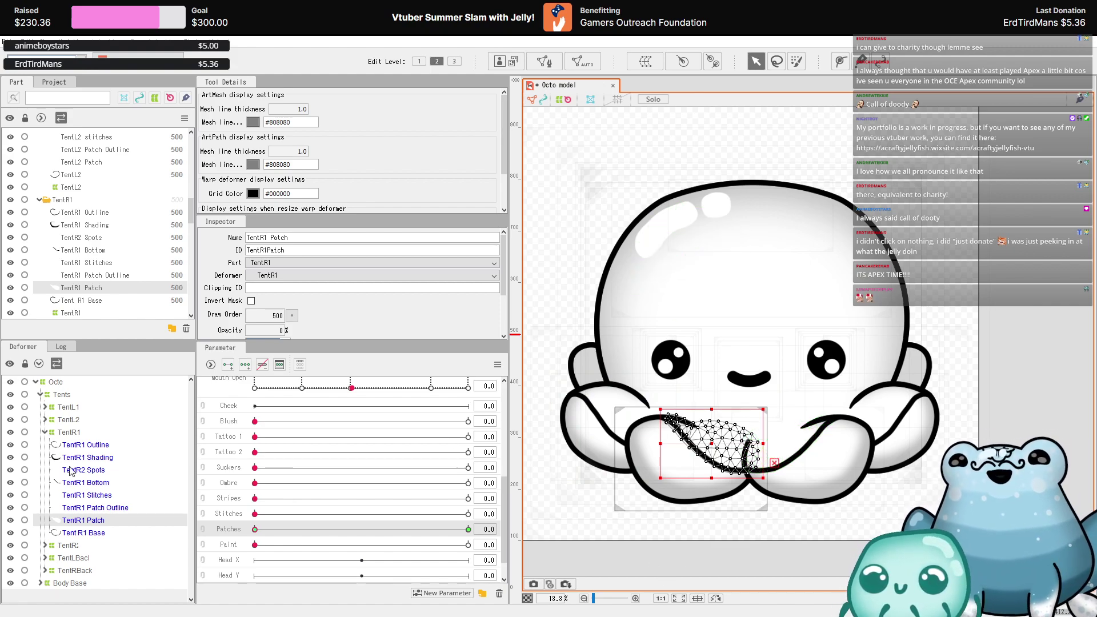
- Collapse TentR1, expand TentR2, and add two keys on Suckers for TentR2 spots with 0% opacity at the 0.0 key
click(46, 432)
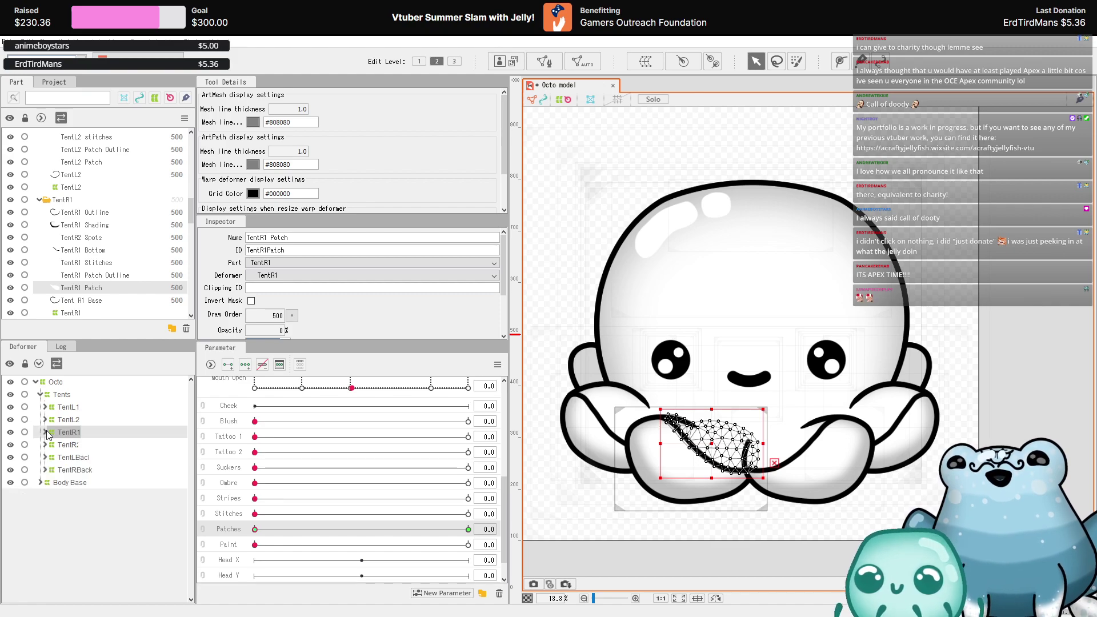
click(69, 444)
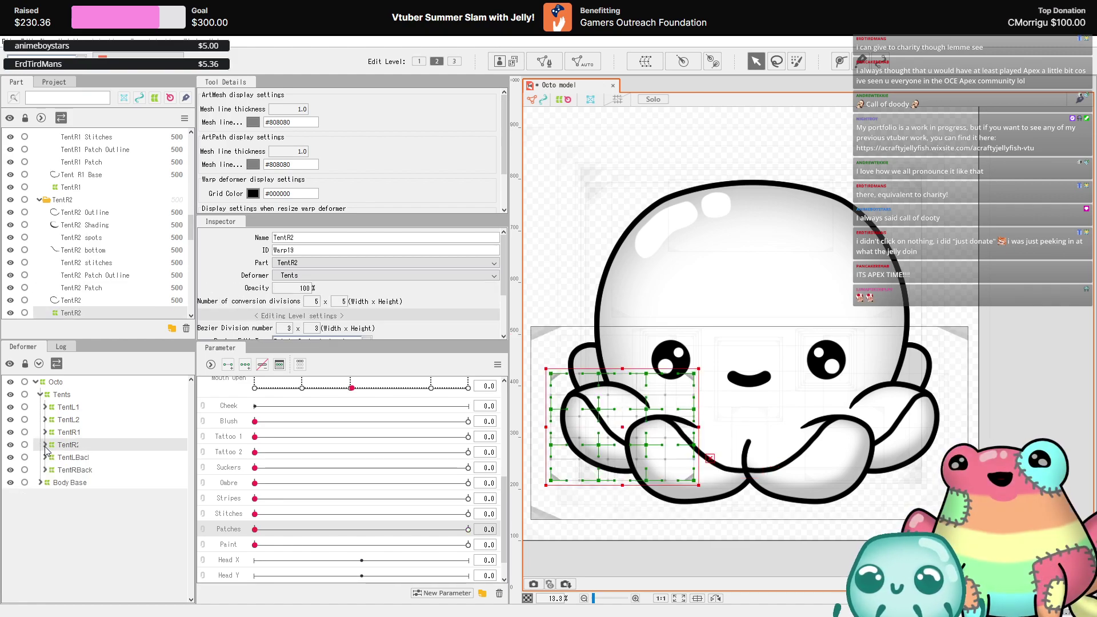
click(44, 445)
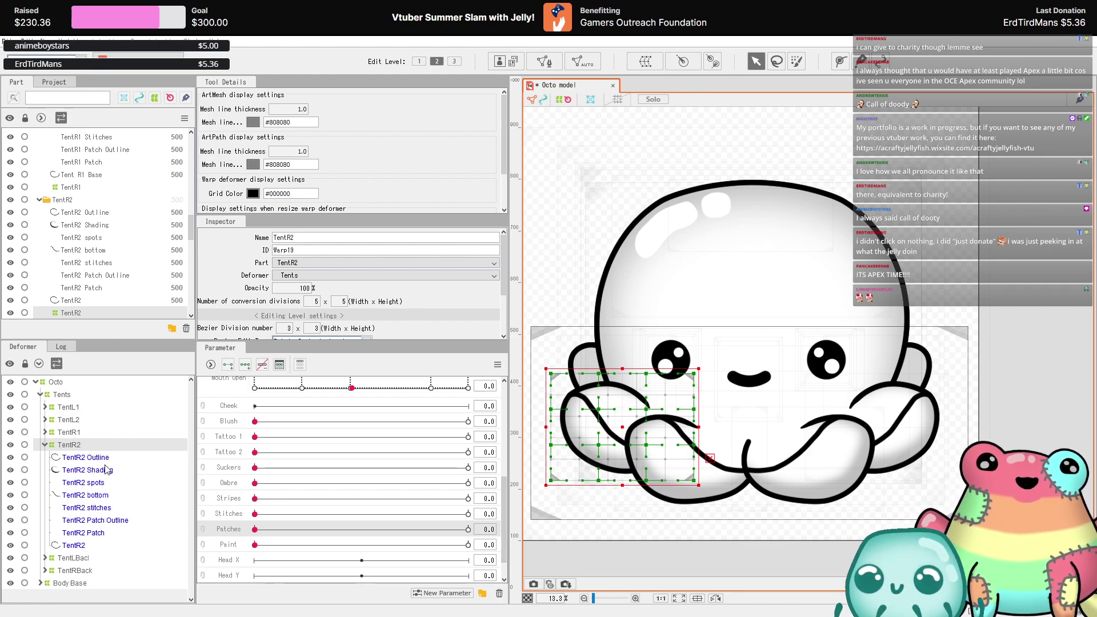
click(102, 483)
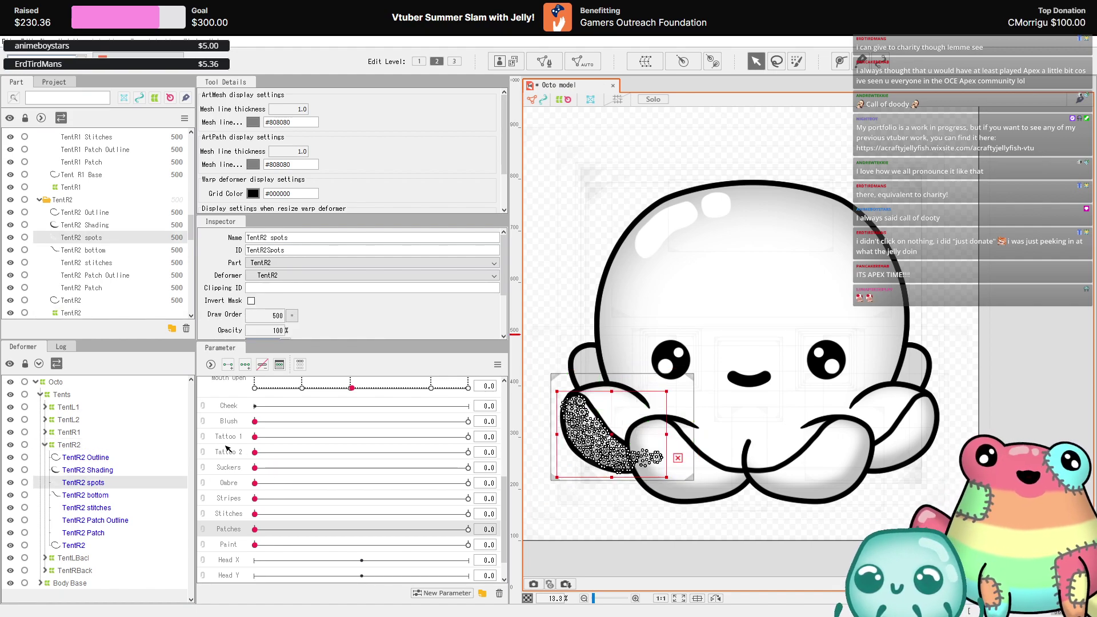
drag(255, 468, 232, 466)
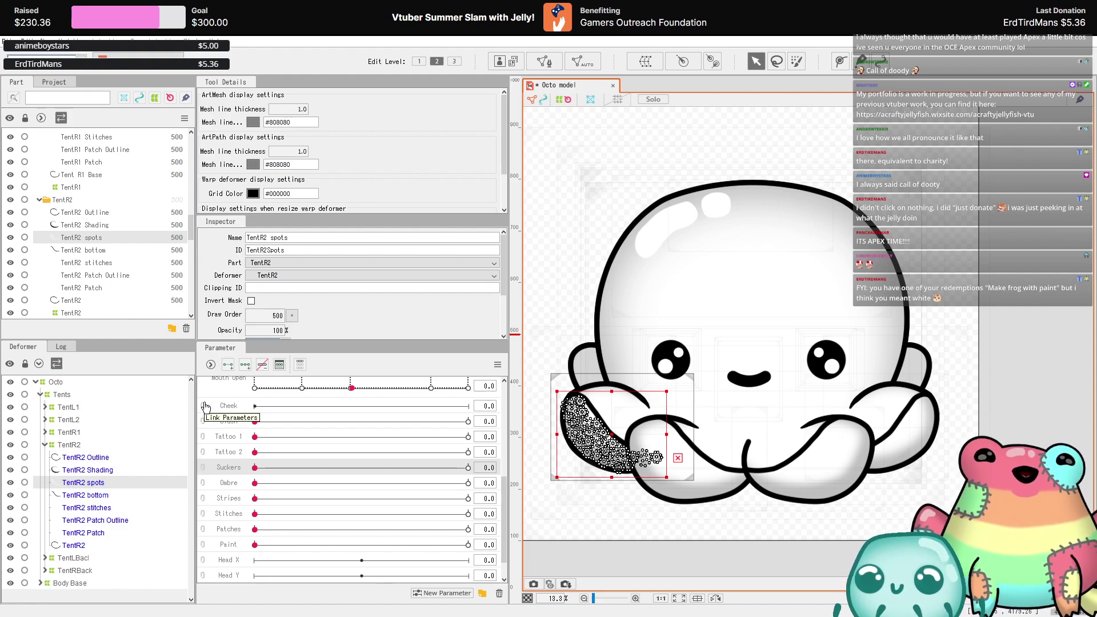
click(227, 364)
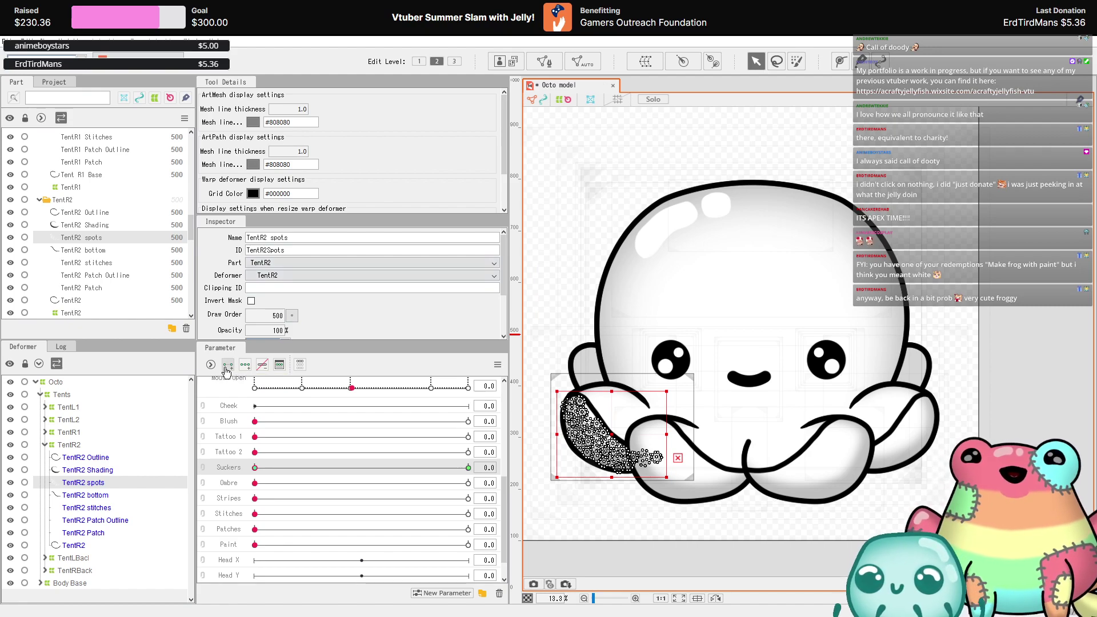
click(265, 329)
text(0)
key(Return)
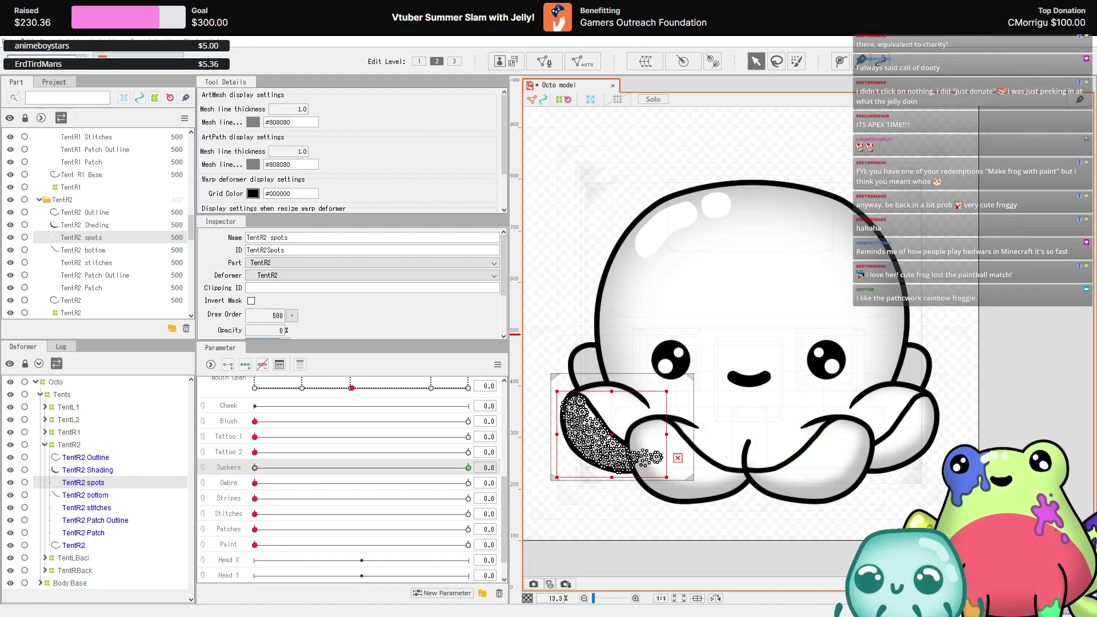
- Add two keys on Stitches for TentR2 stitches and TentR2 Patch Outline, and set both meshes to 0% opacity at the 0.0 key
click(91, 507)
click(266, 513)
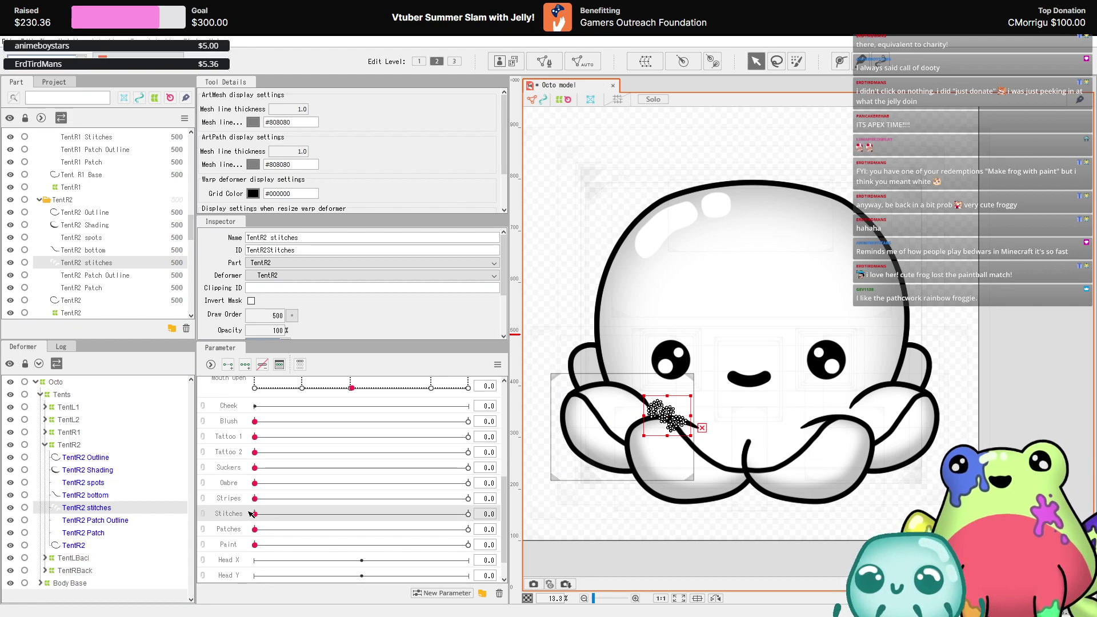
click(228, 366)
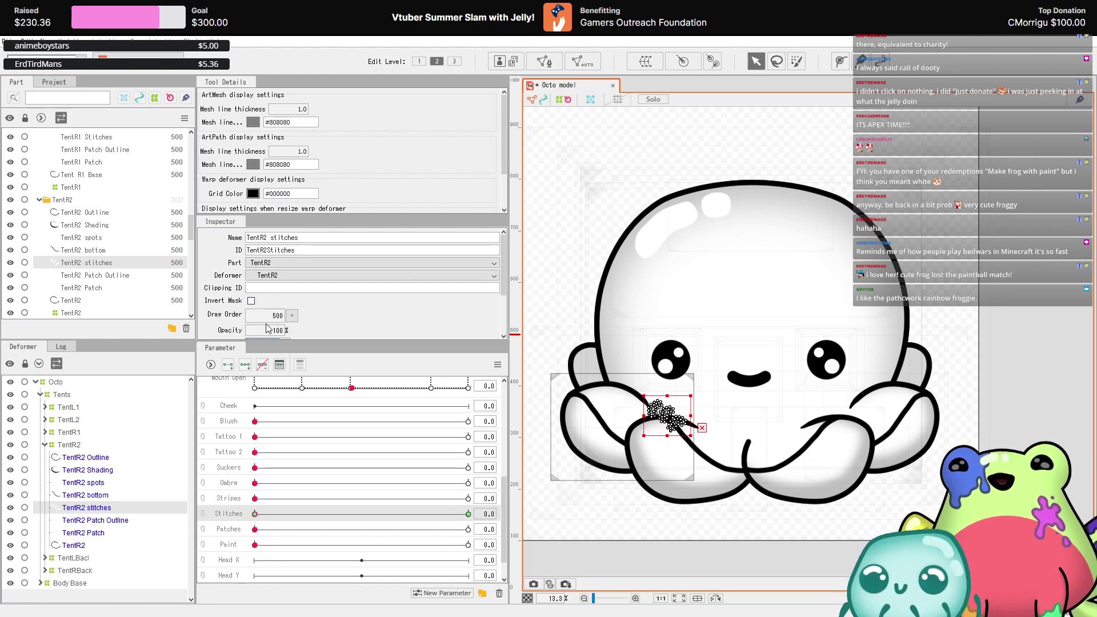
click(271, 330)
text(0)
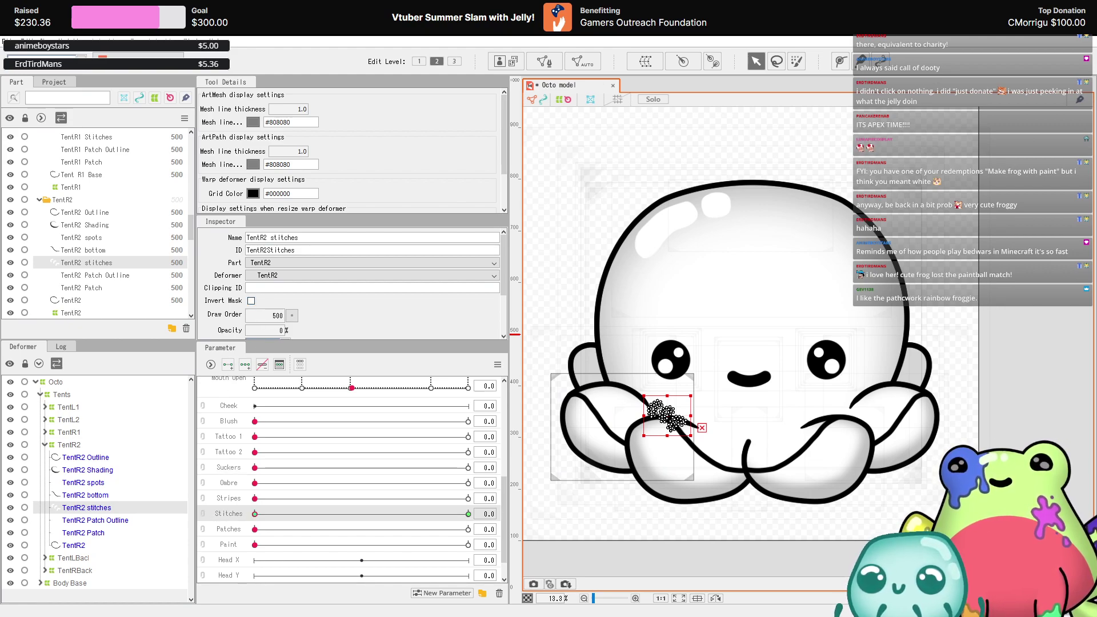
click(108, 522)
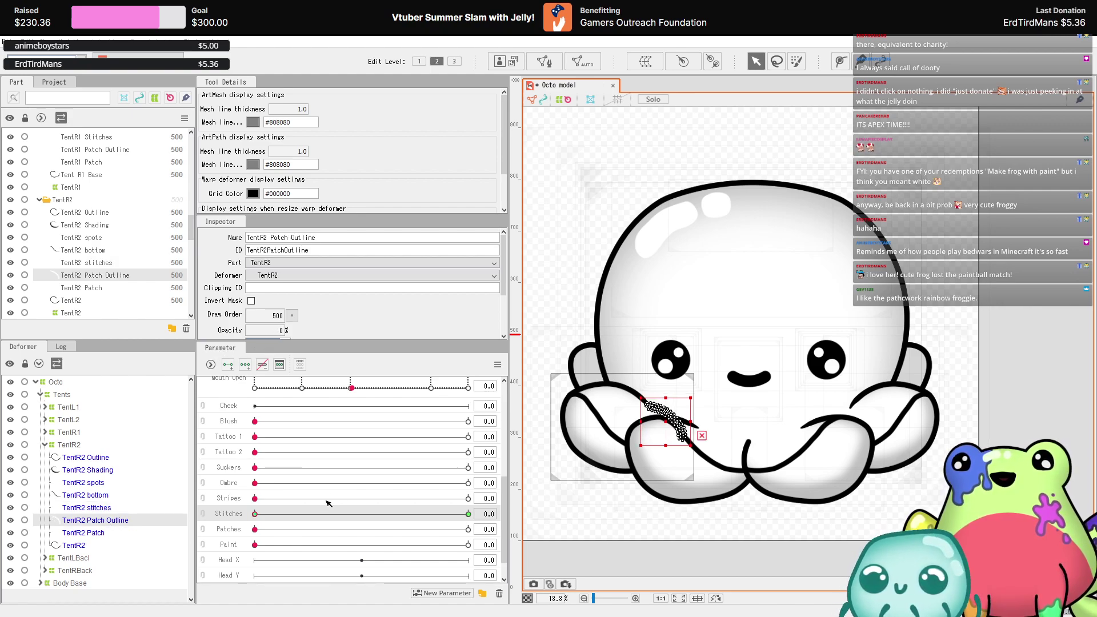
- Add two keys on Patches for TentR2 Patch with 0% opacity at the 0.0 key, and collapse TentR2
drag(255, 545, 237, 554)
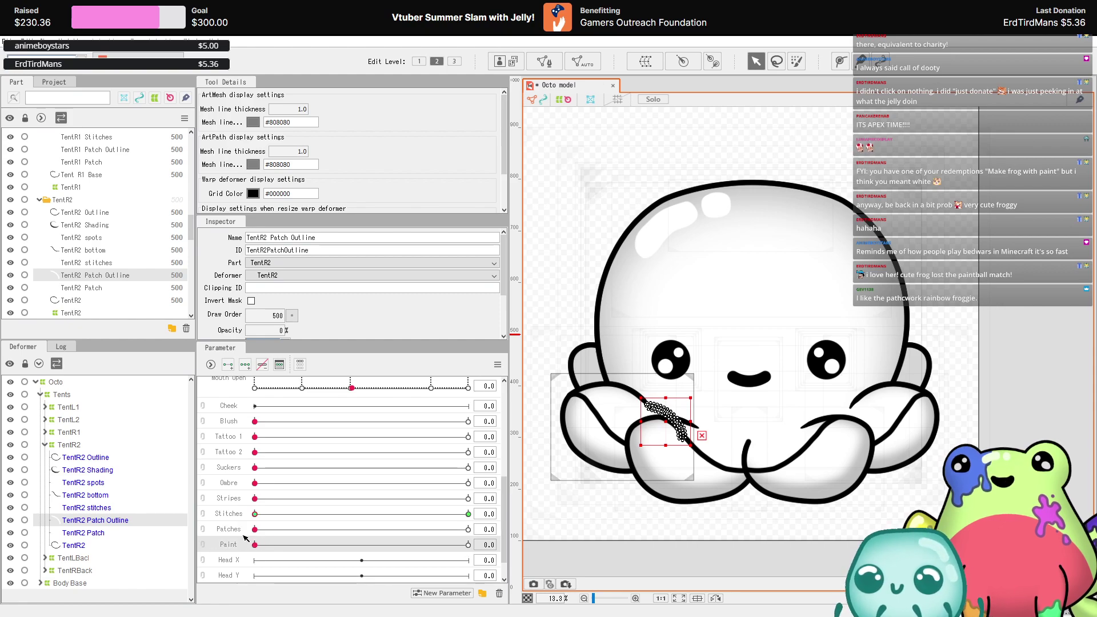
click(71, 534)
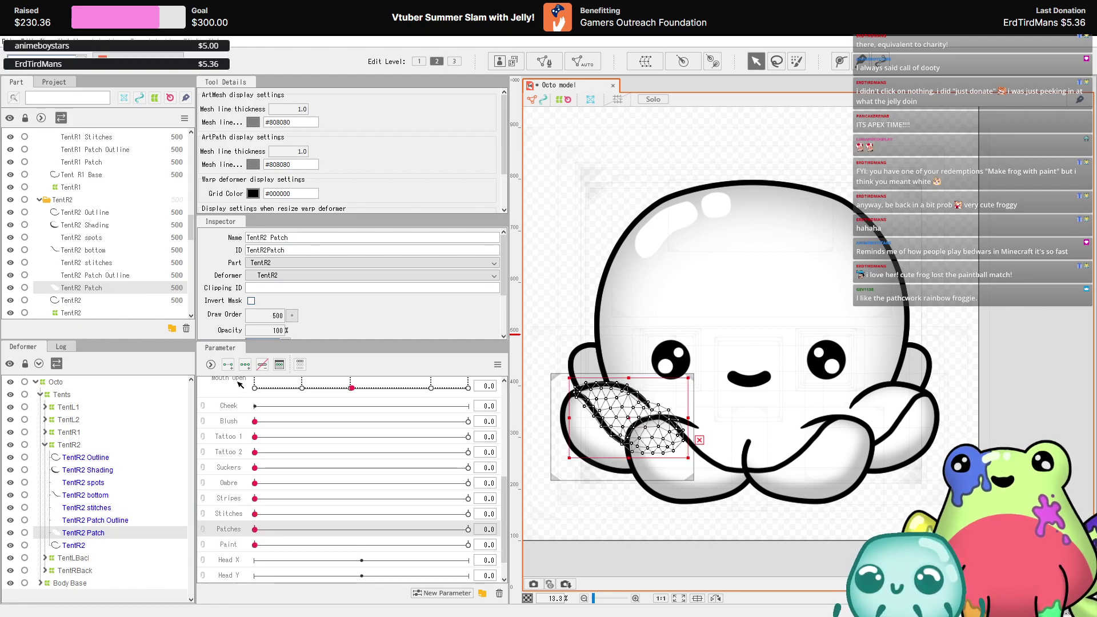
click(228, 366)
drag(266, 330, 228, 330)
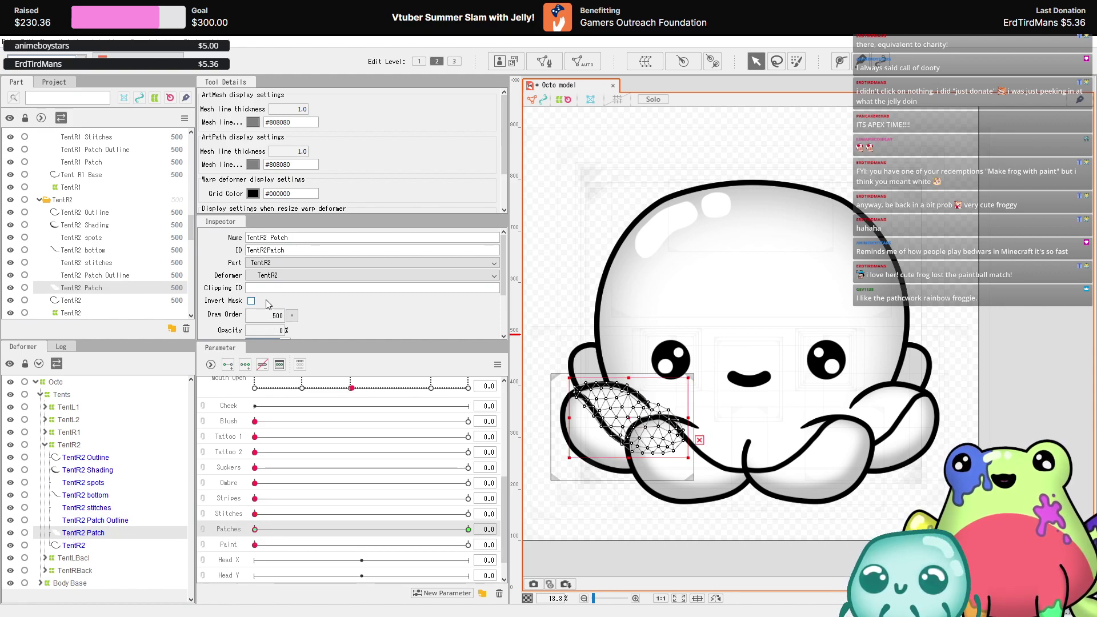
click(45, 444)
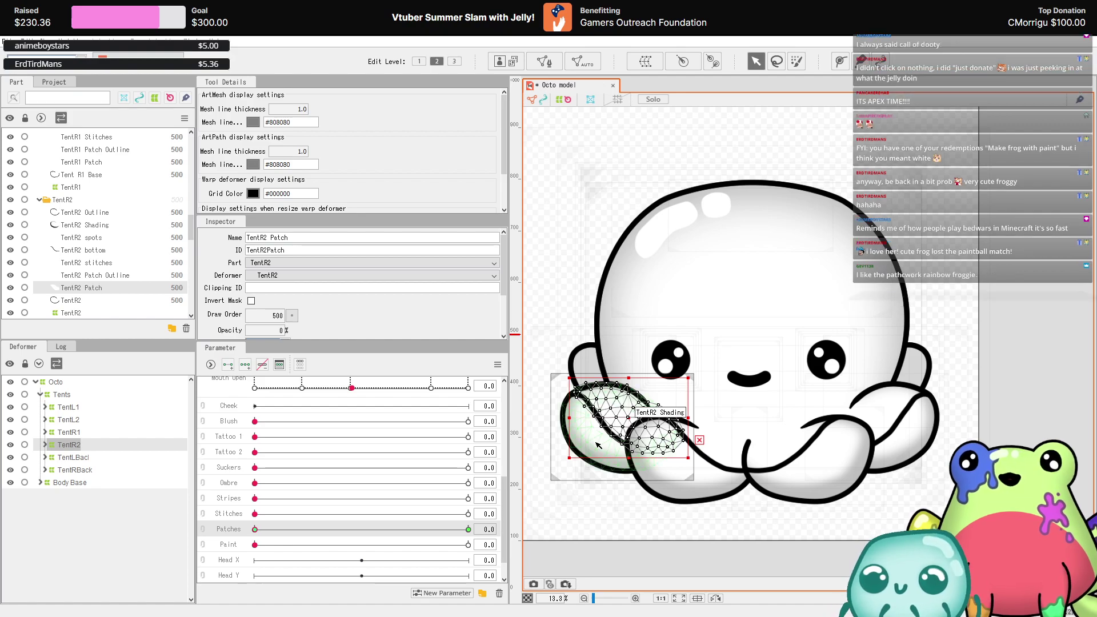
- Preview the TentR2 spots by setting Suckers to 1.0, inspect them up close, and return Suckers to 0.0
click(613, 437)
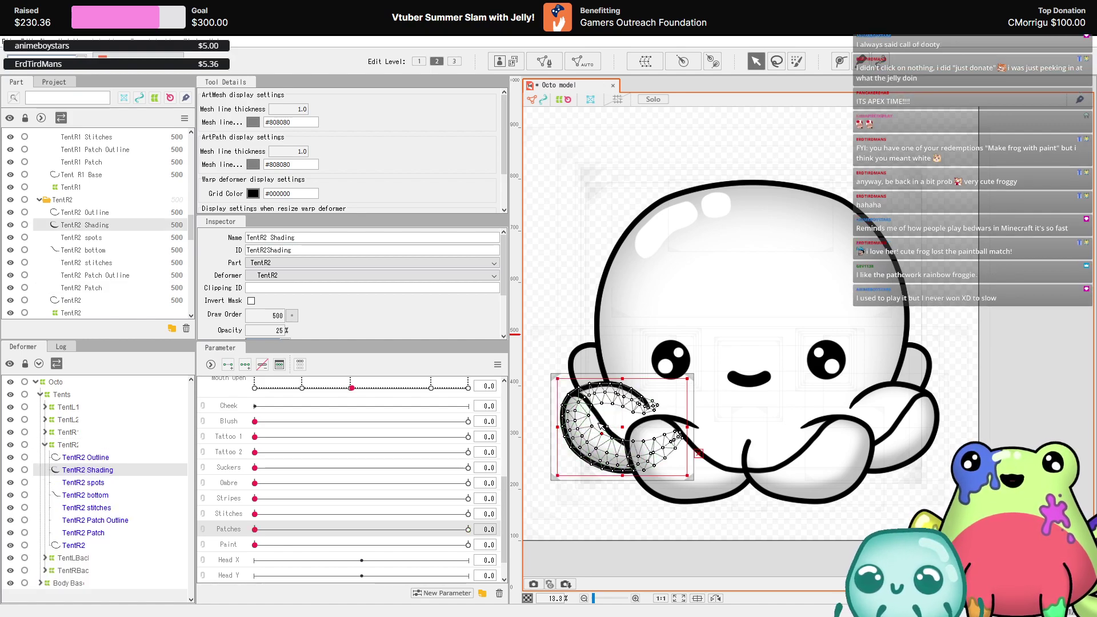
click(591, 506)
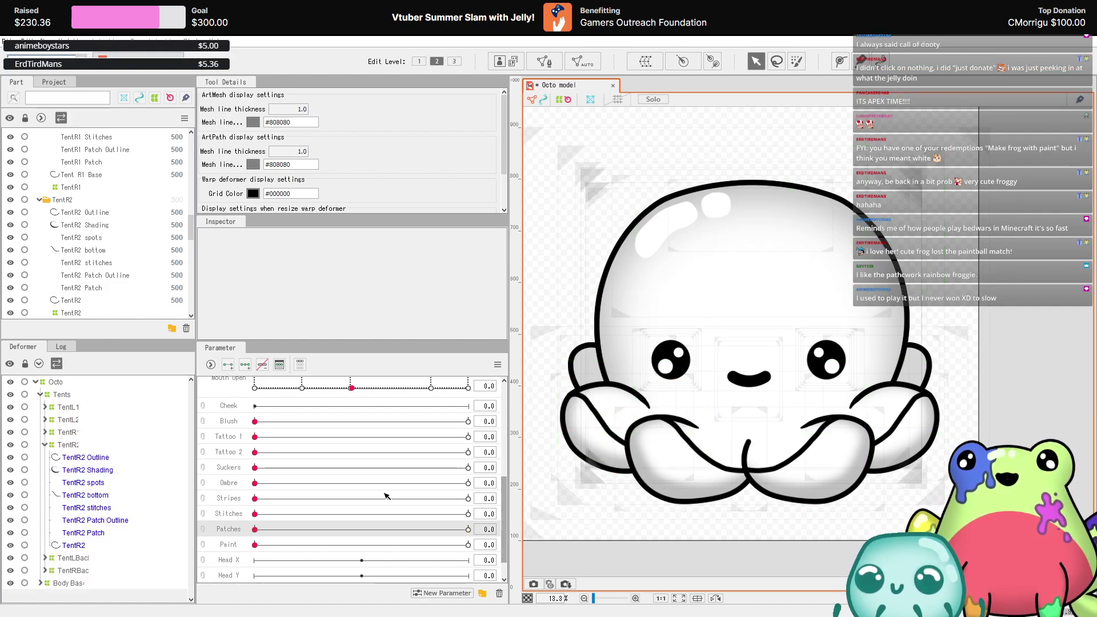
drag(258, 469, 468, 467)
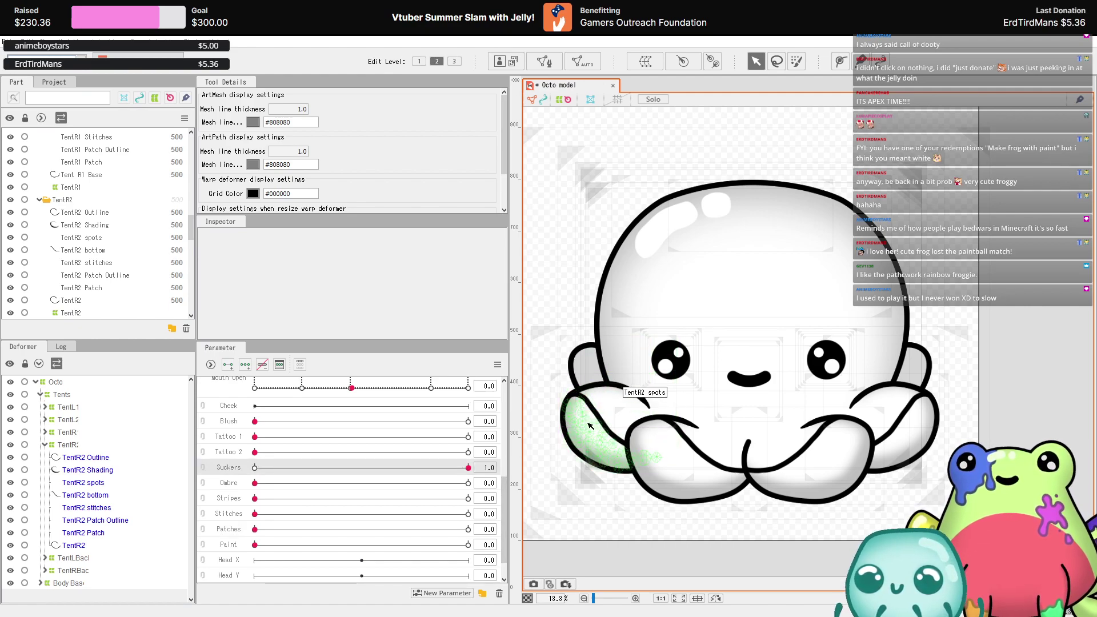
click(586, 440)
scroll(582, 454, up, 2)
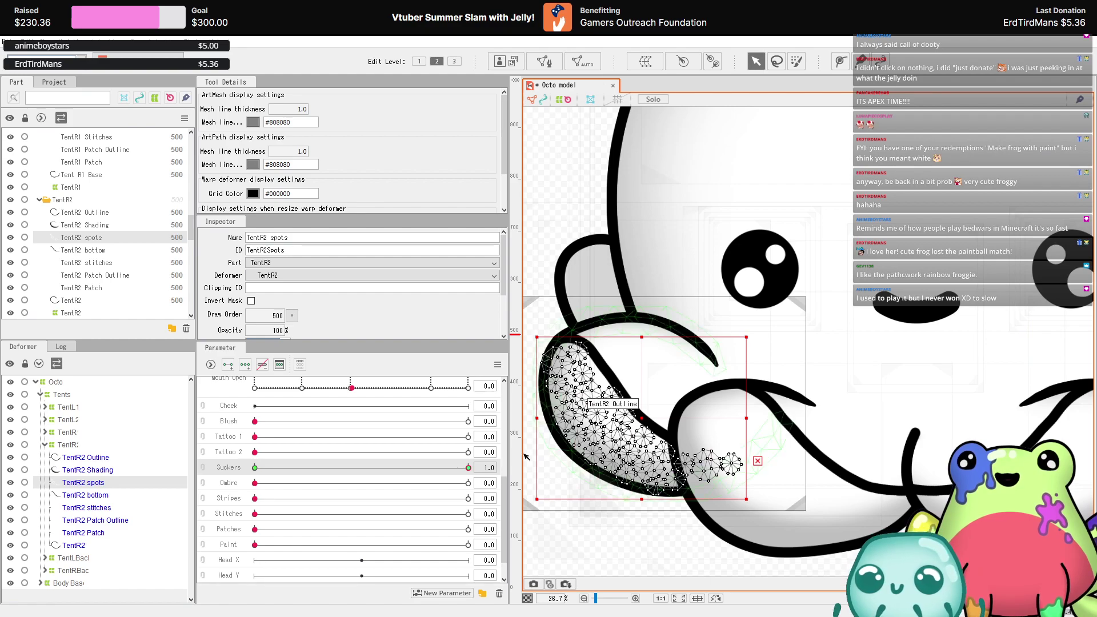
drag(468, 468, 203, 485)
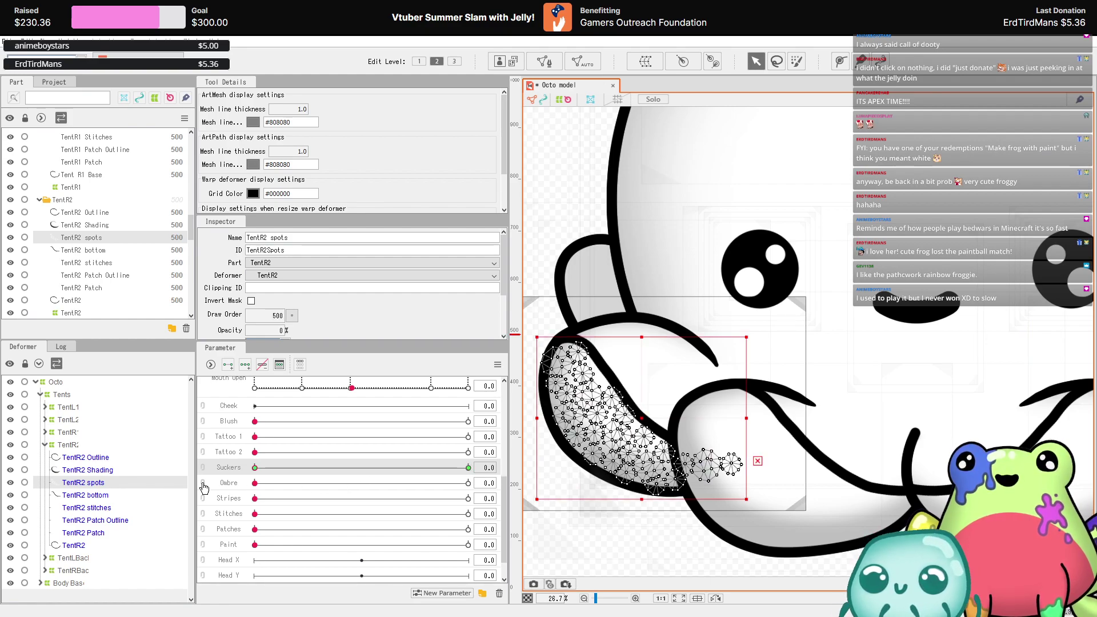
click(615, 550)
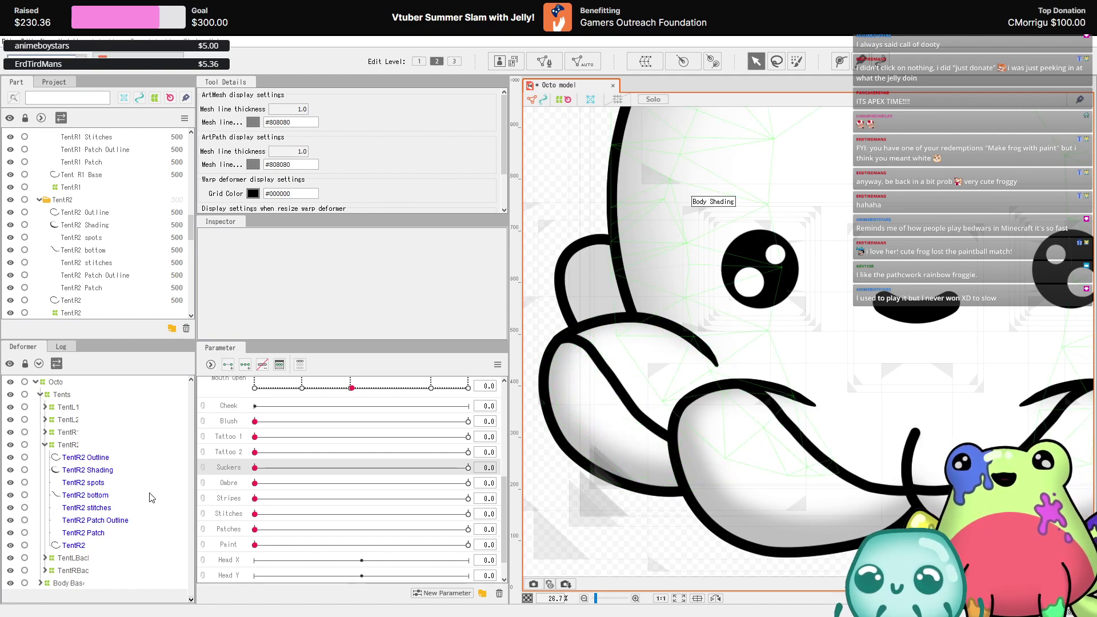
scroll(375, 519, down, 2)
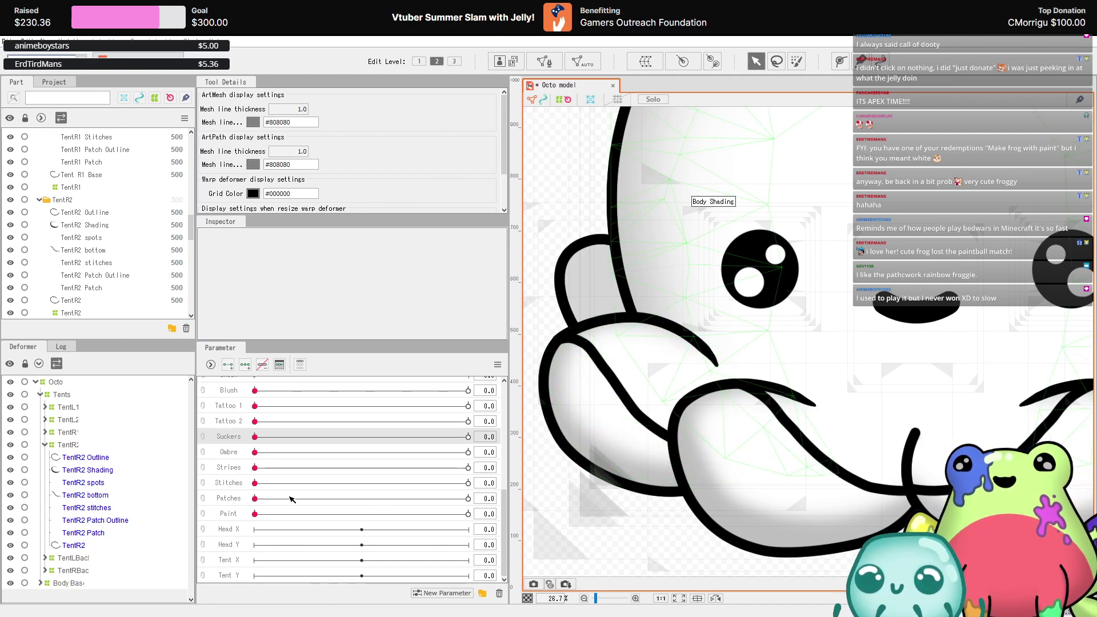
- Collapse the TentR2 and Tents groups, and move the Body Base warp deformer upward and slightly left on the canvas
click(44, 444)
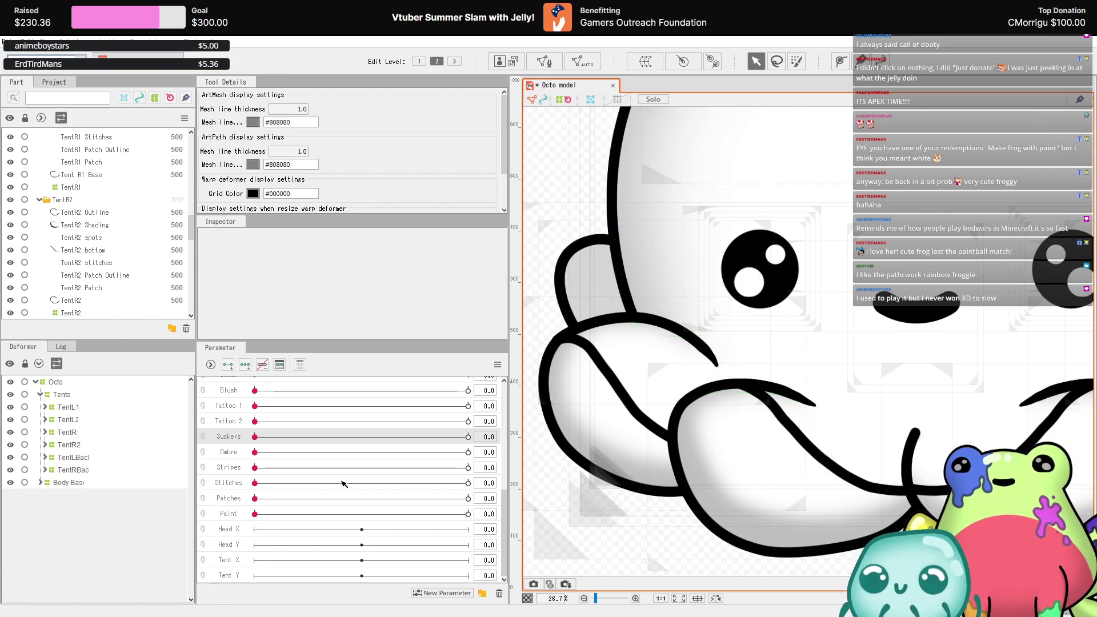
click(41, 394)
click(66, 407)
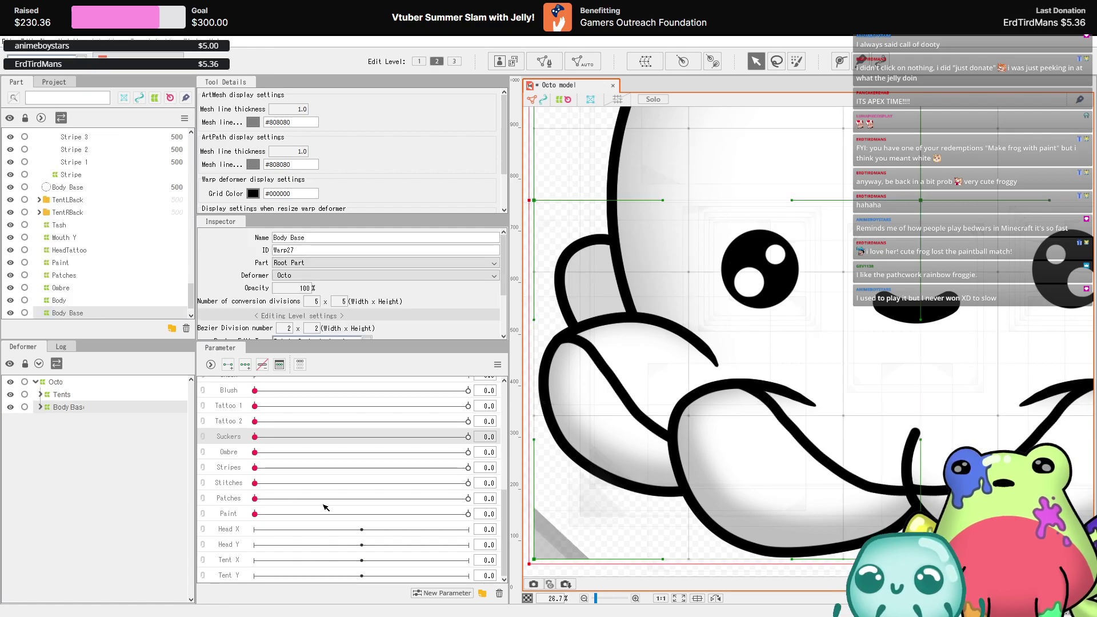
scroll(637, 440, down, 4)
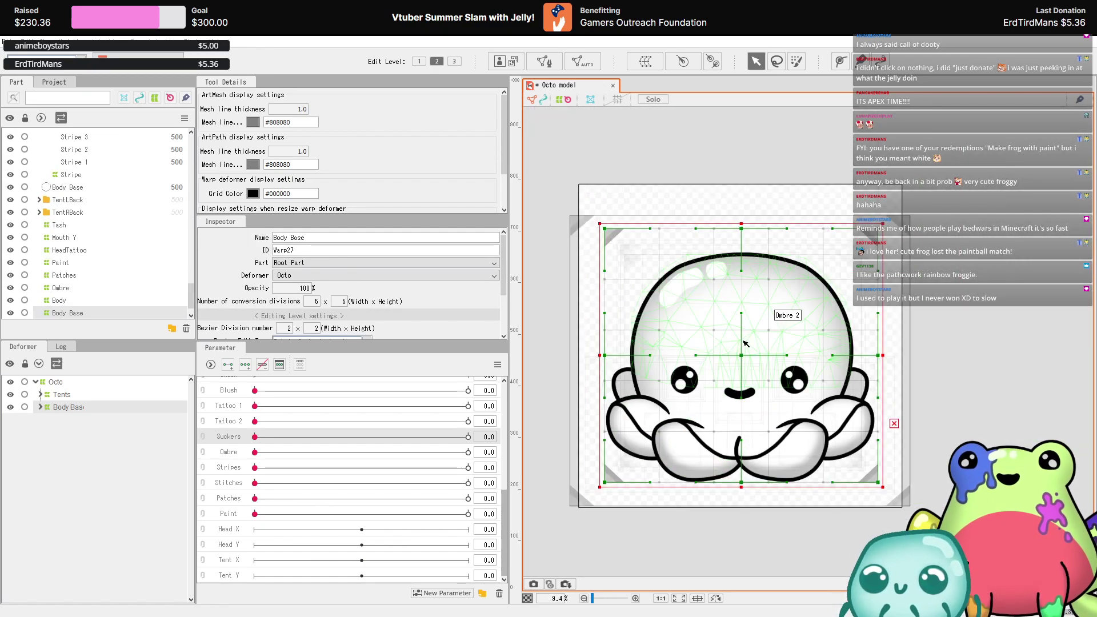
drag(735, 345, 723, 315)
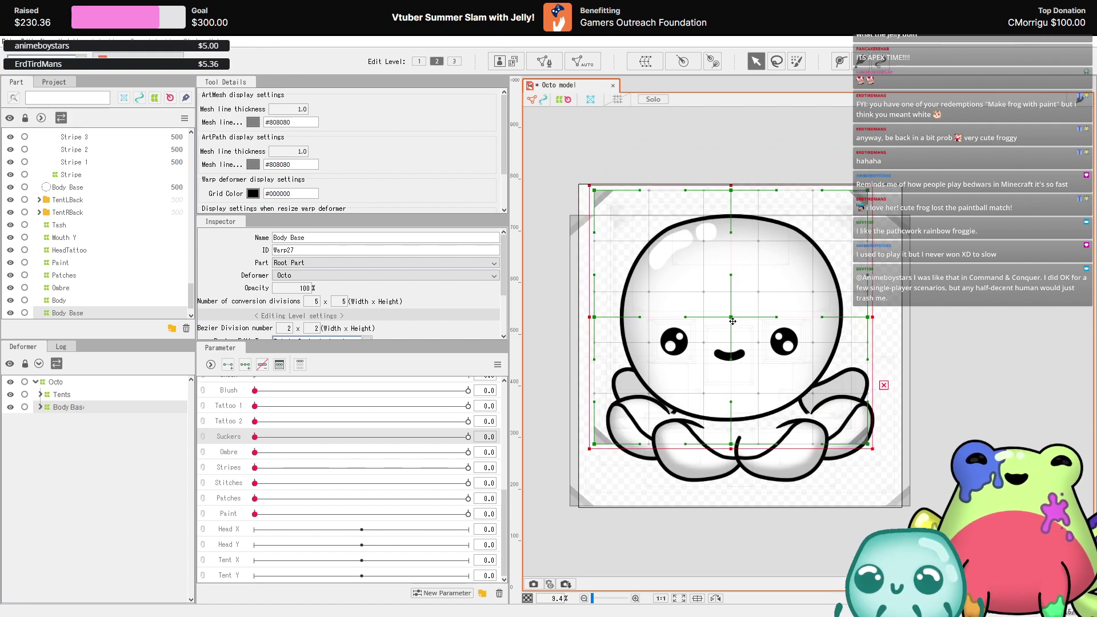
- Move the Body Base warp deformer back down and slightly right over the tentacles, then check and collapse its child deformers
drag(734, 310, 741, 358)
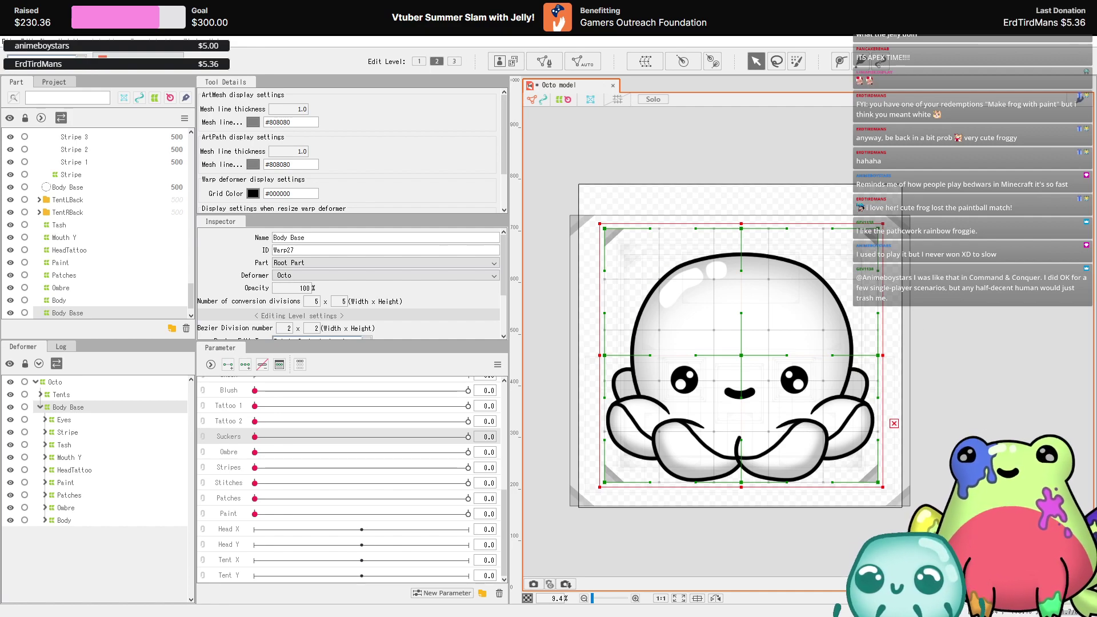
click(41, 407)
click(41, 407)
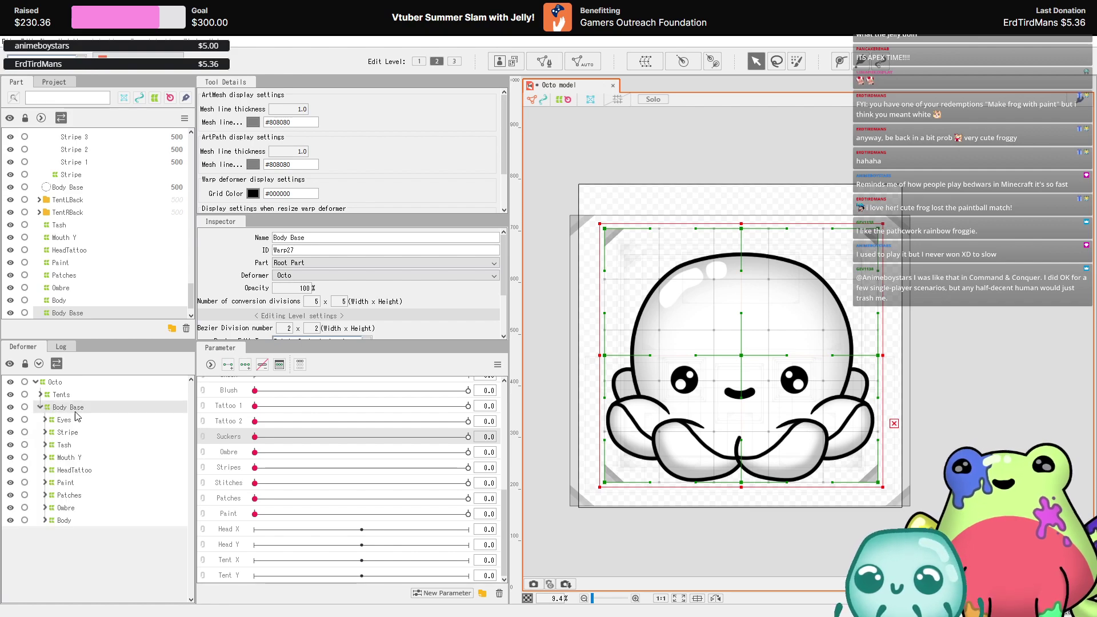
click(38, 407)
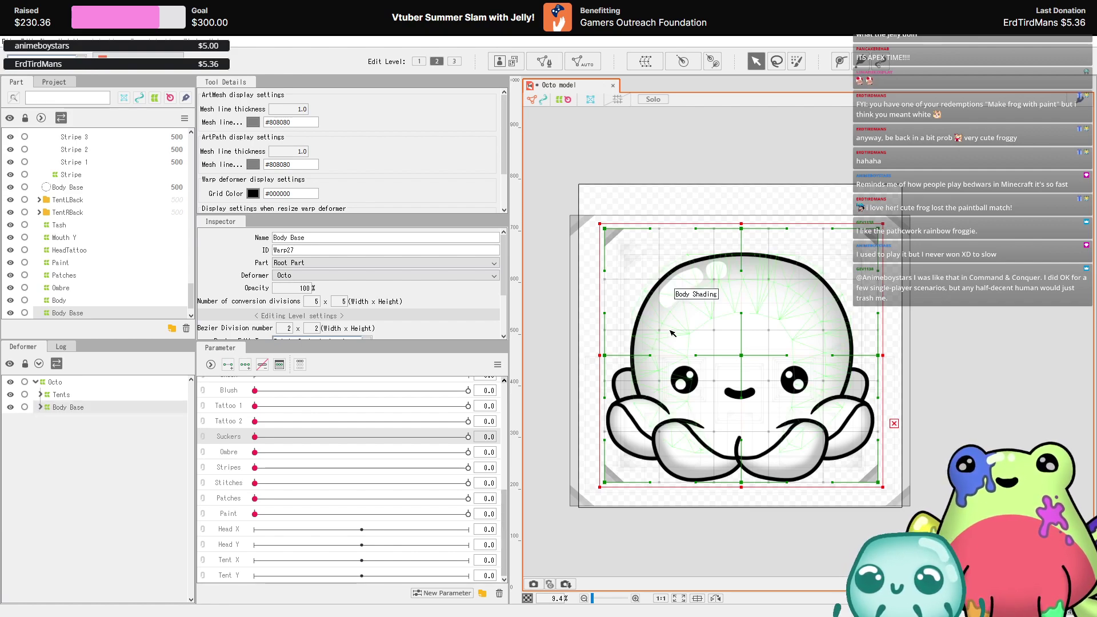
scroll(756, 354, up, 2)
scroll(273, 452, up, 5)
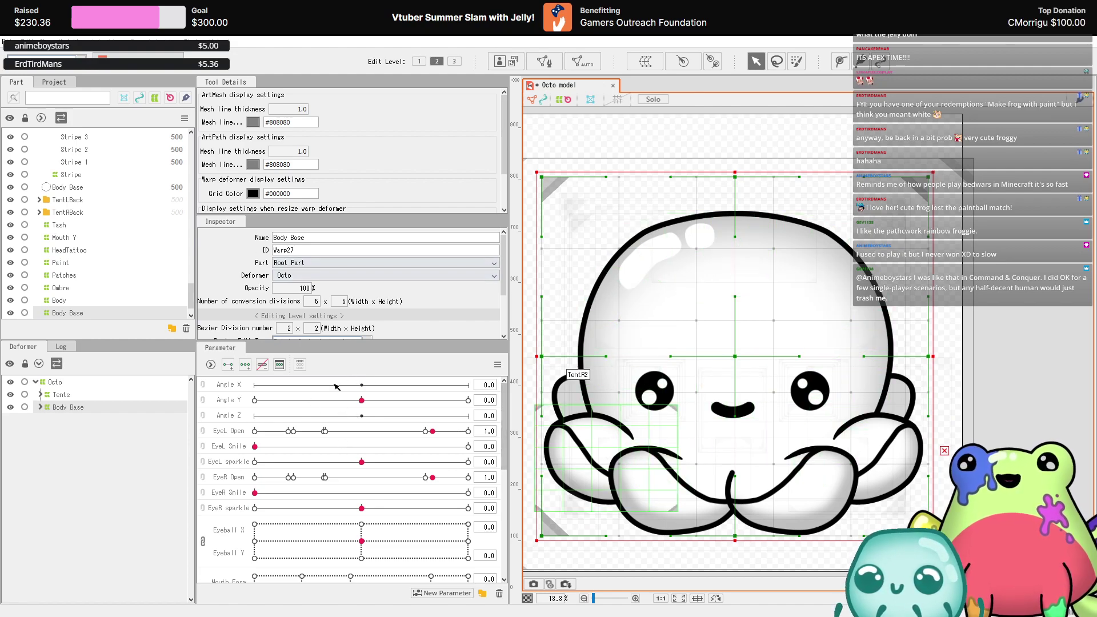
- Set Body Base's Bezier division number to 3 x 3 and shift its deformer grid slightly down
click(354, 385)
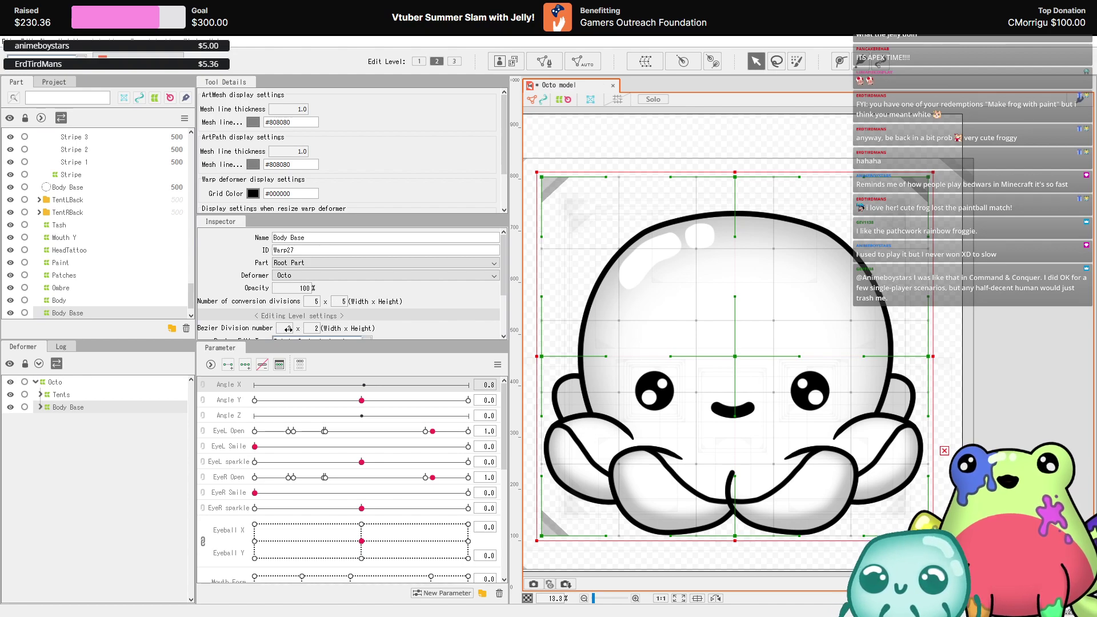
drag(288, 329, 321, 328)
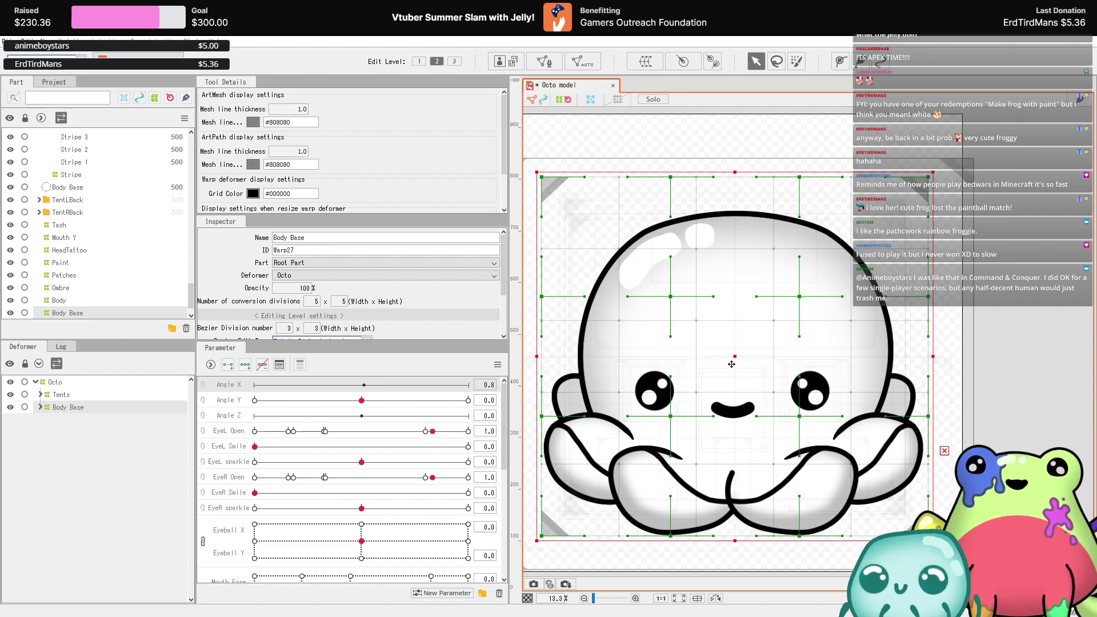
drag(737, 355, 737, 368)
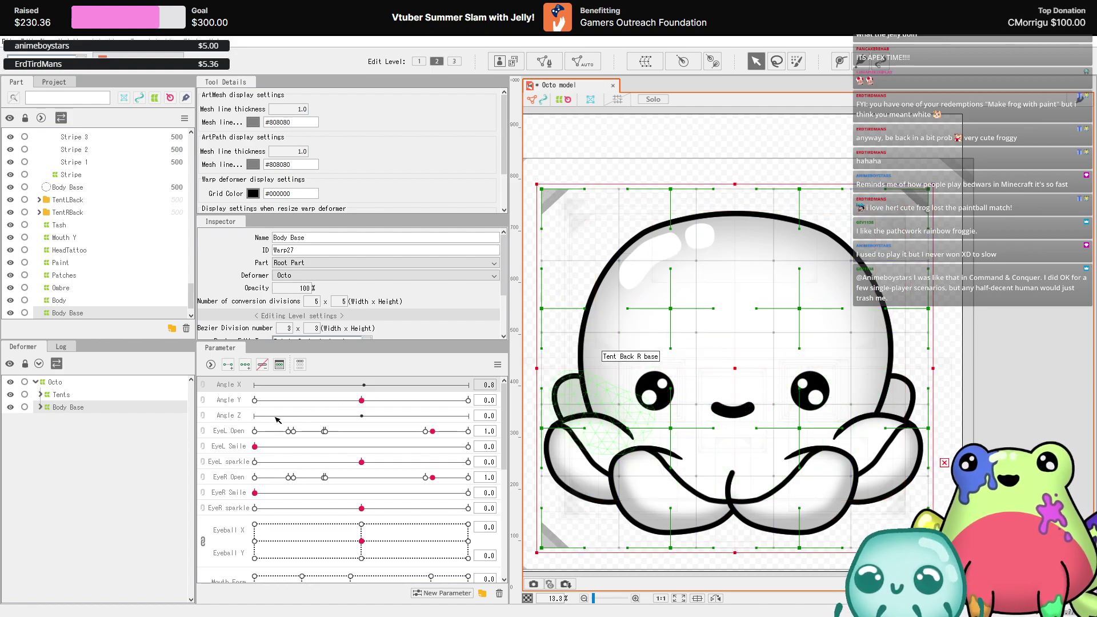
- Add three keys on Angle X for Body Base and set the parameter to -30.0
click(346, 385)
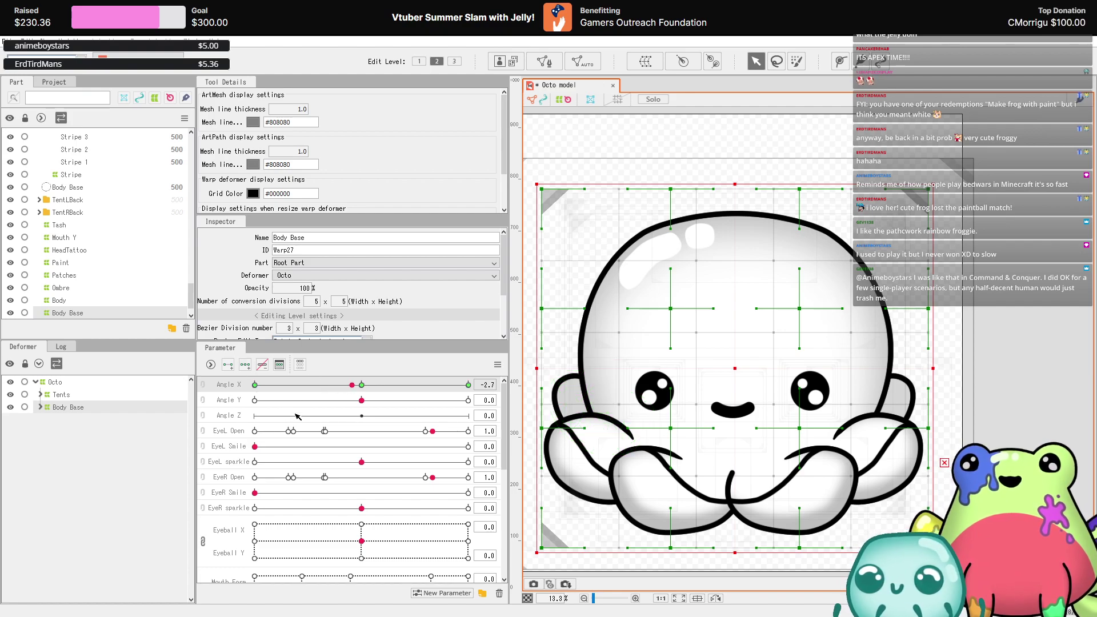
scroll(821, 353, down, 2)
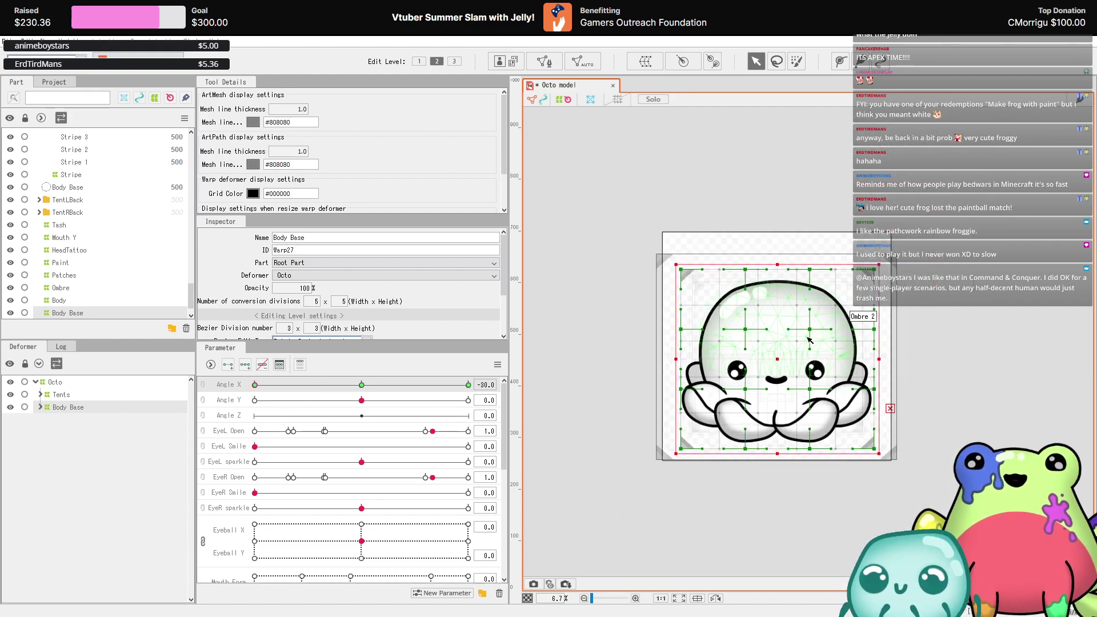
scroll(732, 340, up, 1)
scroll(735, 342, up, 6)
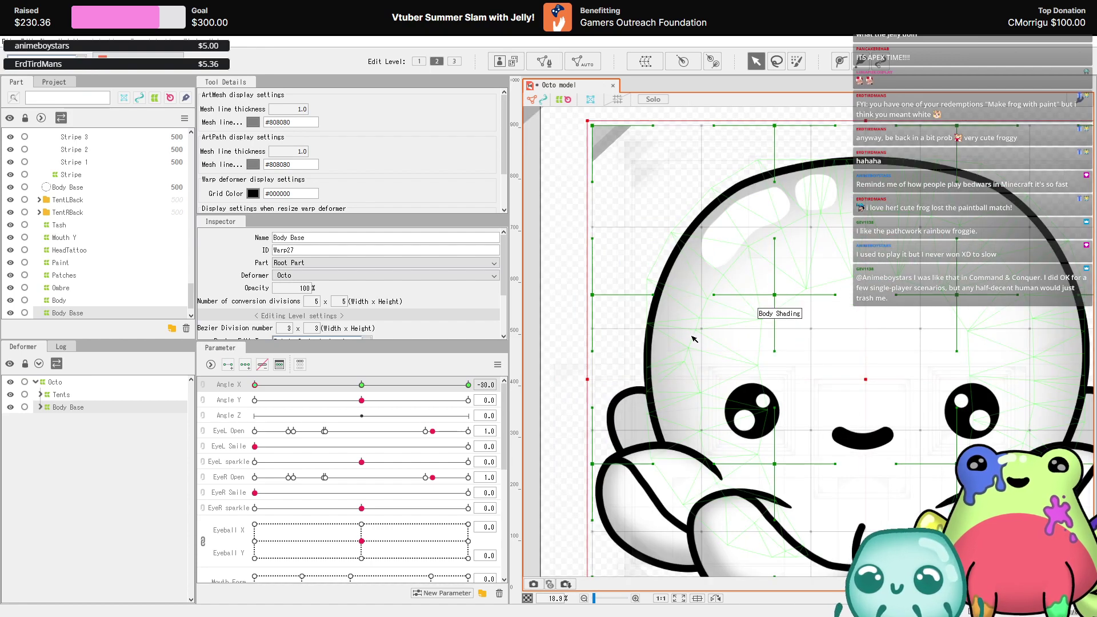
- At Angle X -30.0, pull Body Base's upper-left corner and upper left-edge point inward, and adjust the two inner top-edge points
drag(595, 296, 613, 296)
scroll(613, 296, down, 4)
scroll(615, 195, up, 4)
drag(592, 220, 635, 247)
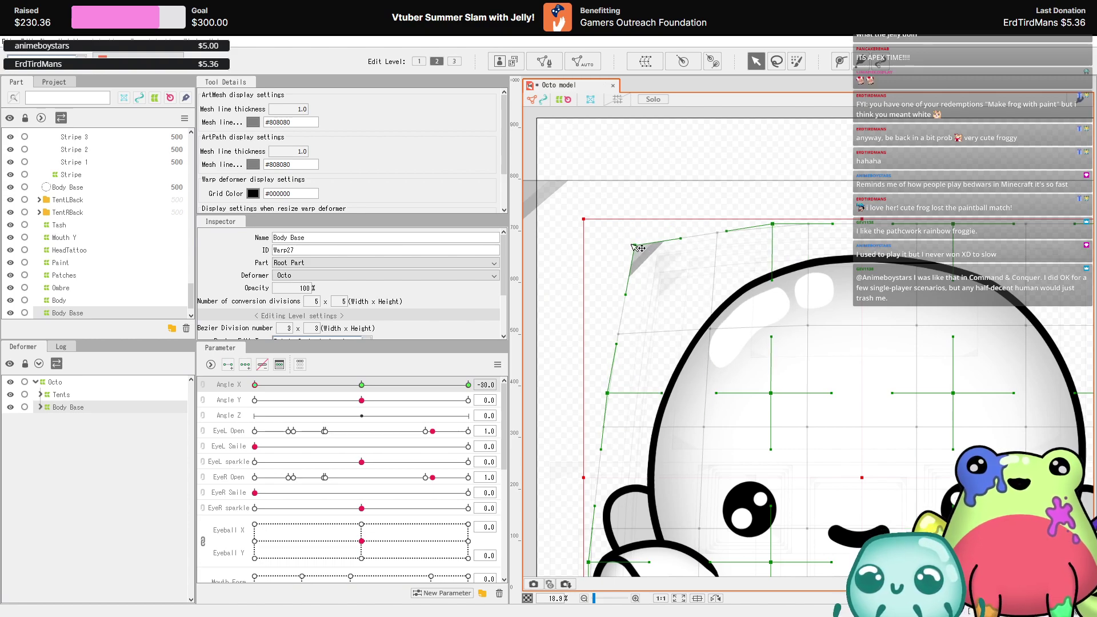
scroll(622, 244, down, 3)
scroll(783, 228, up, 4)
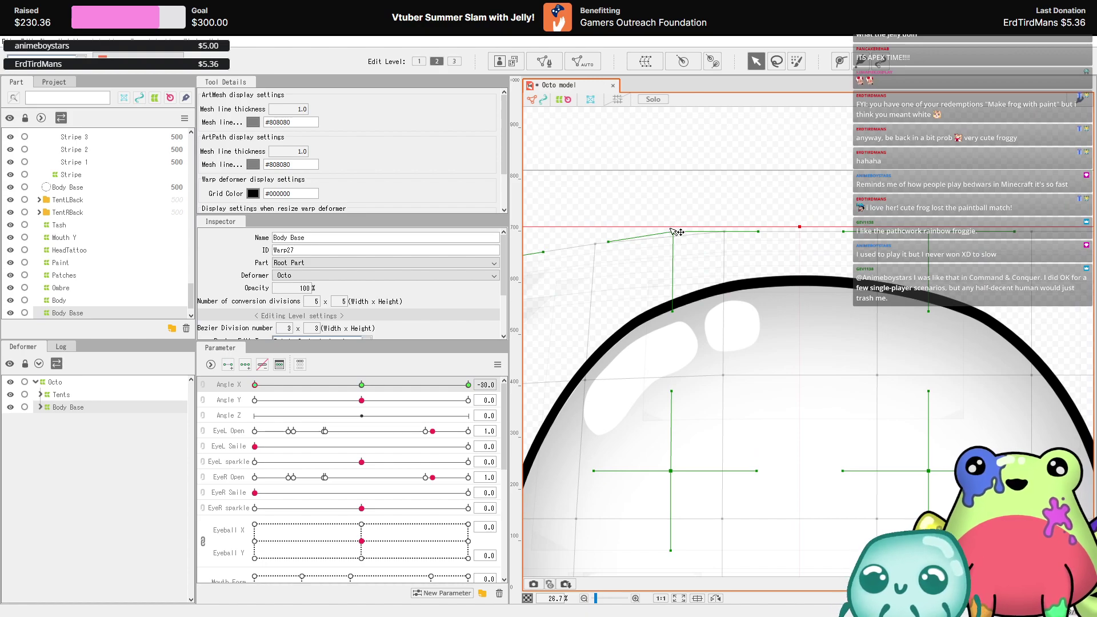
scroll(742, 234, down, 6)
drag(778, 232, 781, 230)
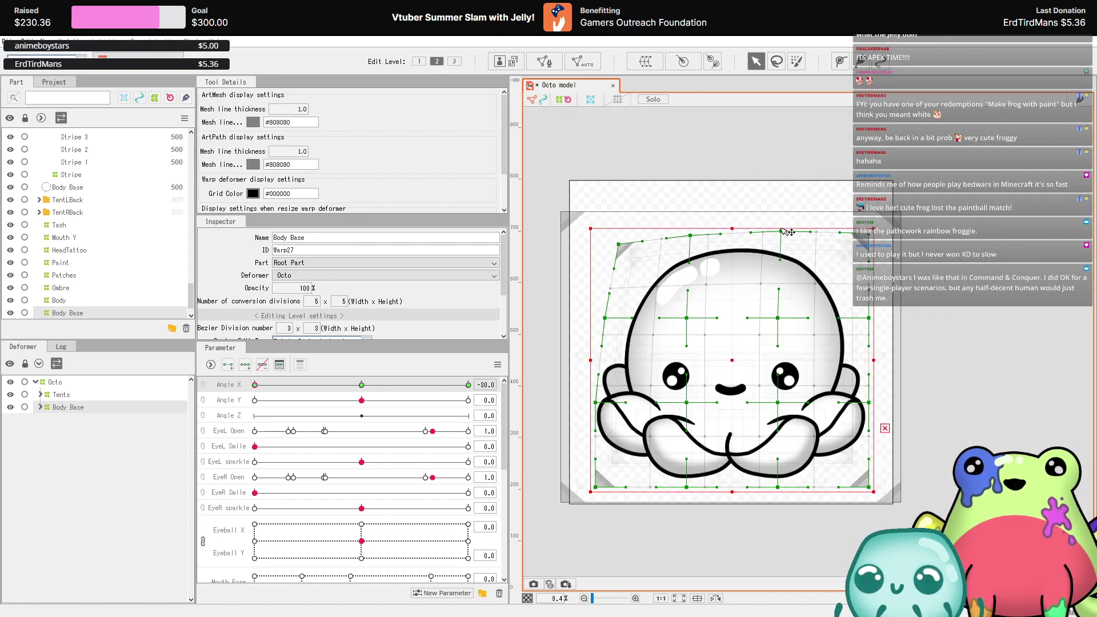
- Push the grid's upper-right corner outward, lower the upper right-edge point, and shift the four interior points slightly left
drag(870, 233, 879, 226)
drag(869, 320, 872, 330)
drag(775, 315, 770, 316)
drag(694, 319, 690, 319)
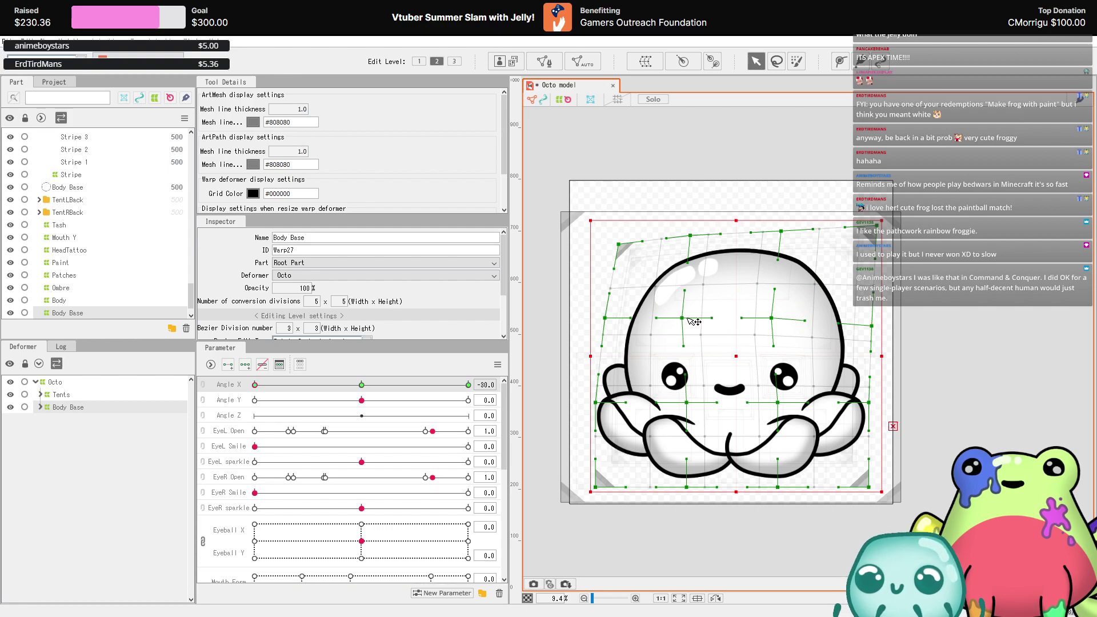
drag(695, 405, 691, 406)
drag(777, 404, 773, 403)
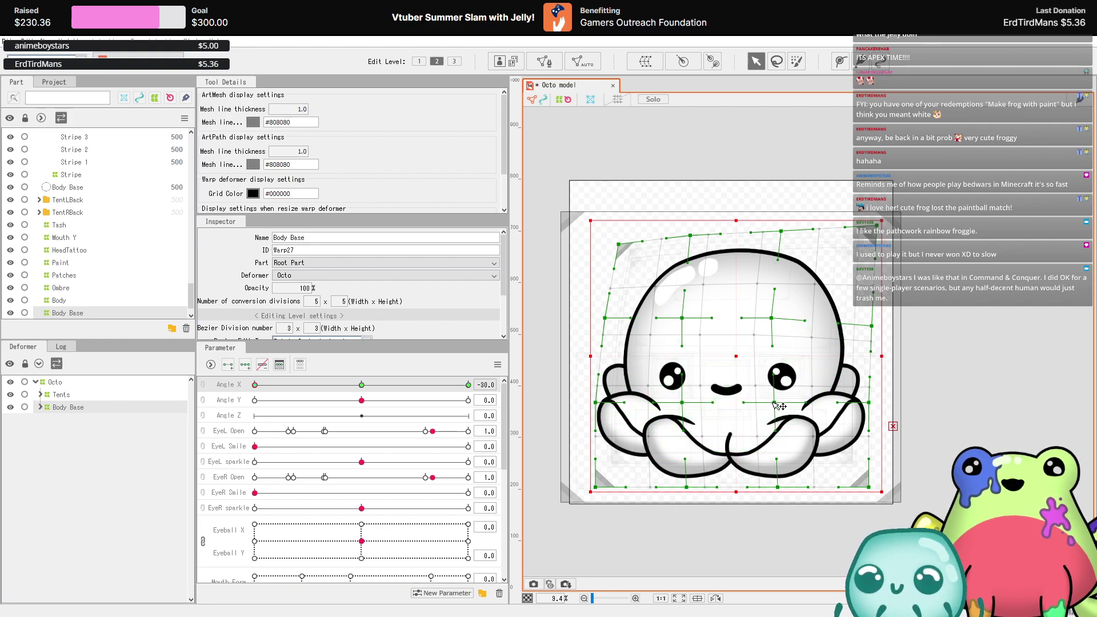
- Shift the grid's inner bottom-edge points right, and pull the bottom-left corner and lower left-edge point inward
drag(686, 488, 697, 488)
drag(782, 489, 789, 489)
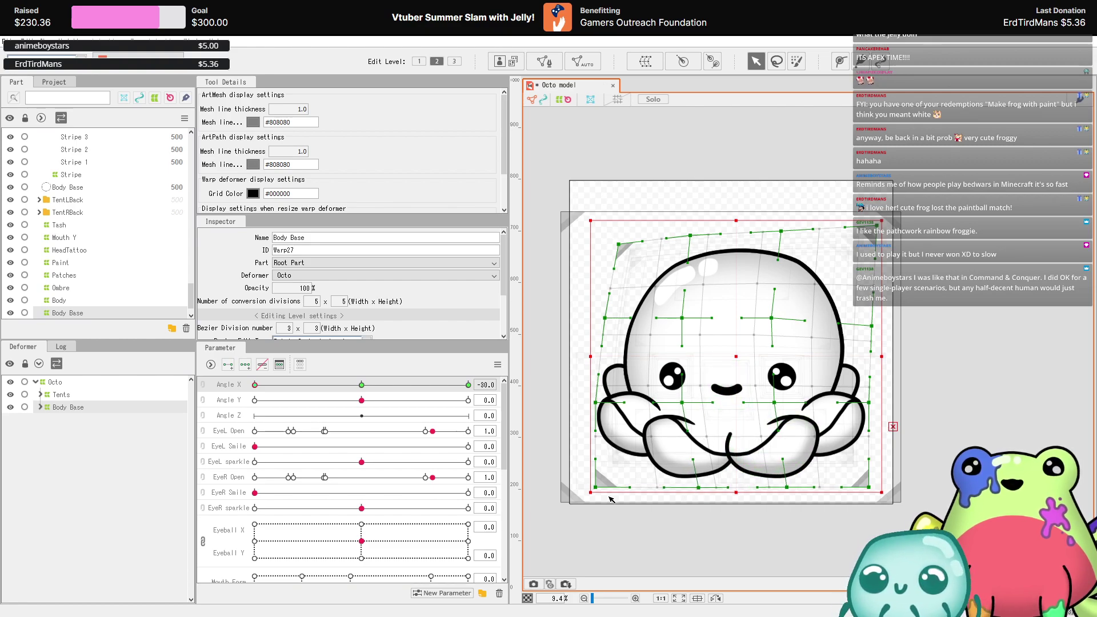
drag(600, 489, 615, 487)
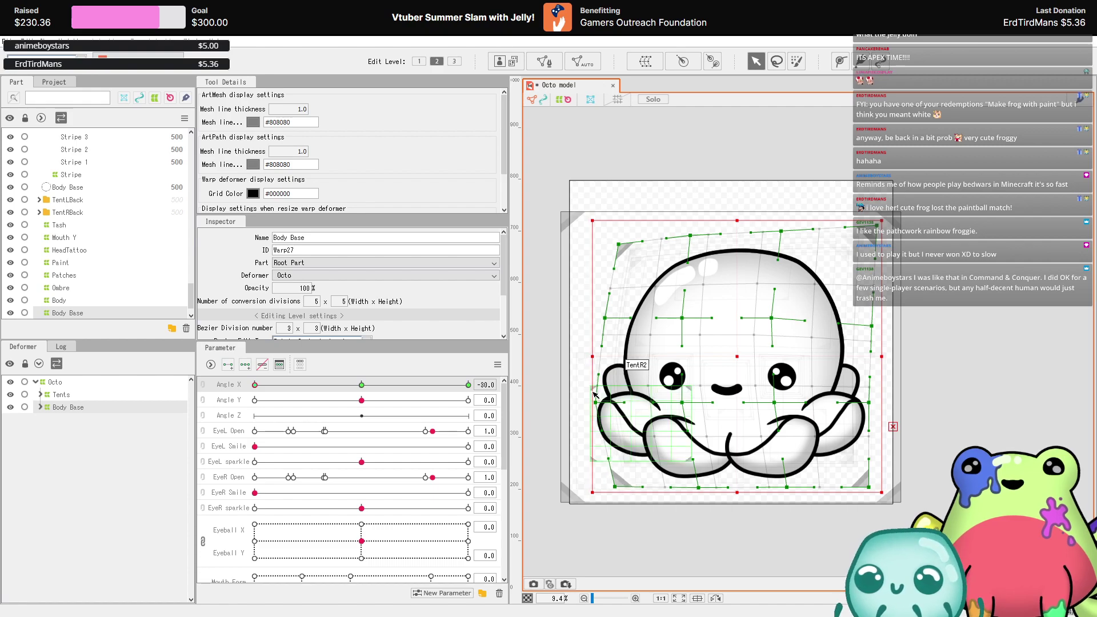
drag(608, 402, 605, 400)
drag(616, 487, 622, 485)
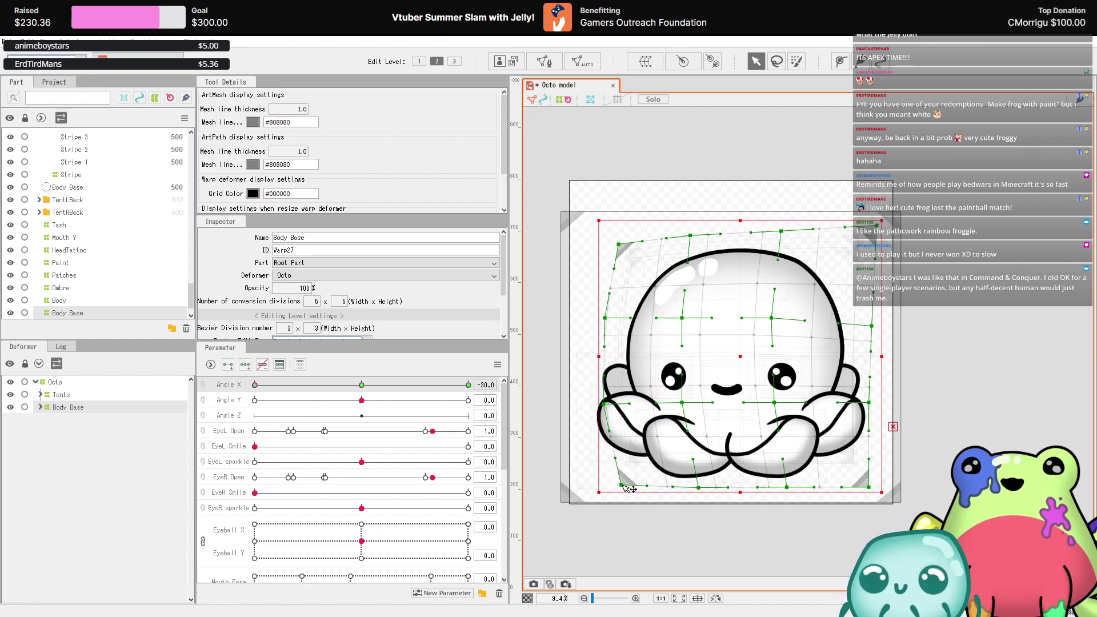
- Push the grid's bottom-right corner and both right-edge points slightly outward for the Angle X -30.0 pose
drag(864, 492, 871, 491)
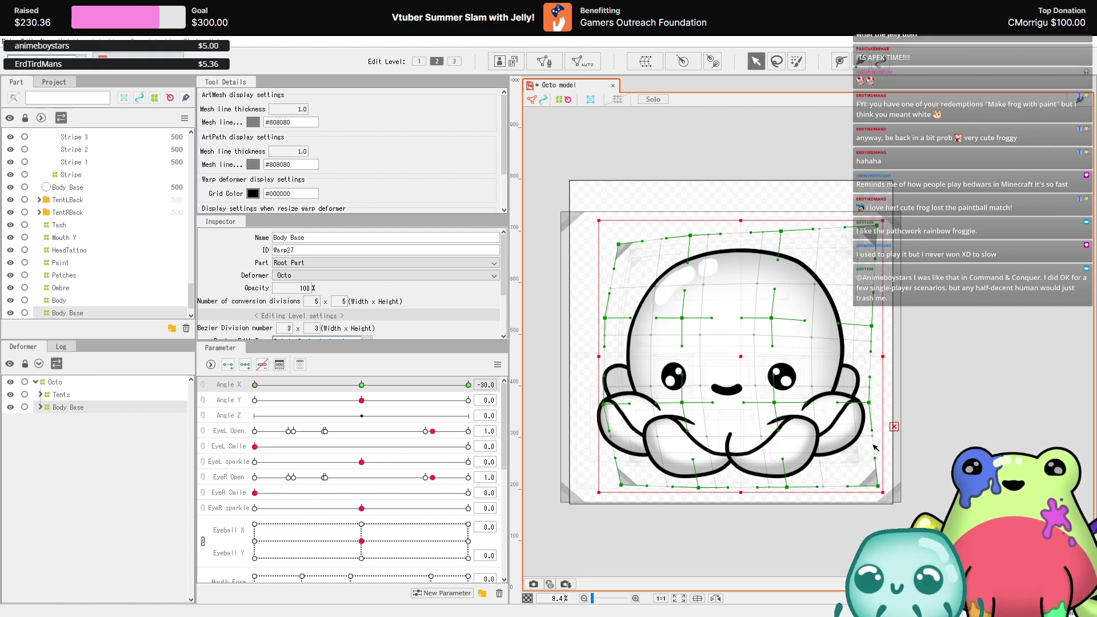
drag(871, 400, 874, 402)
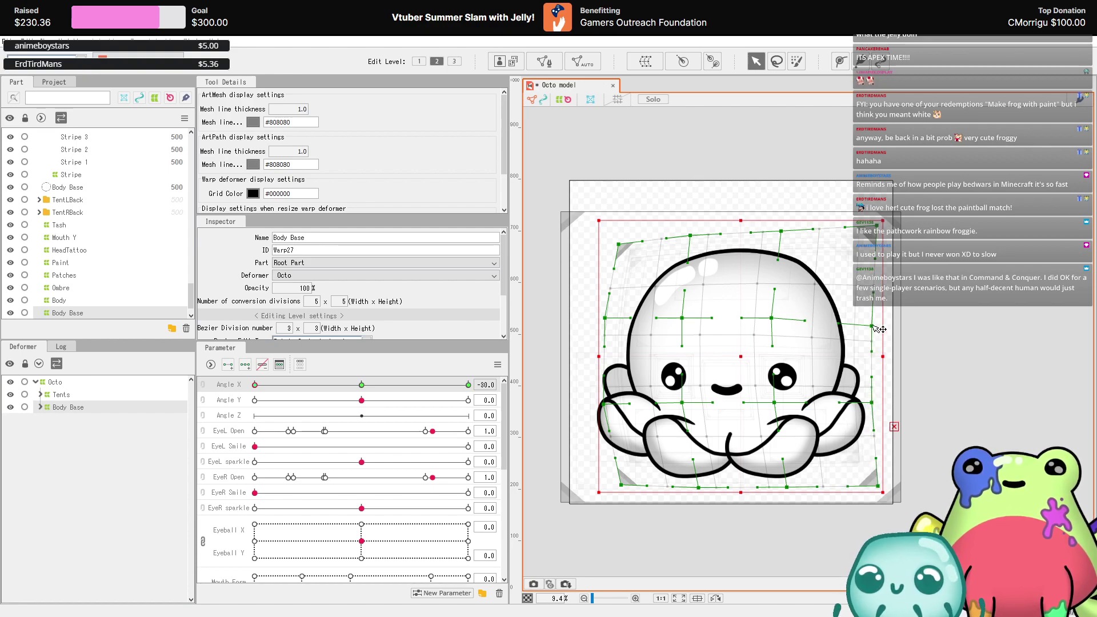
drag(875, 329, 879, 329)
scroll(788, 380, down, 2)
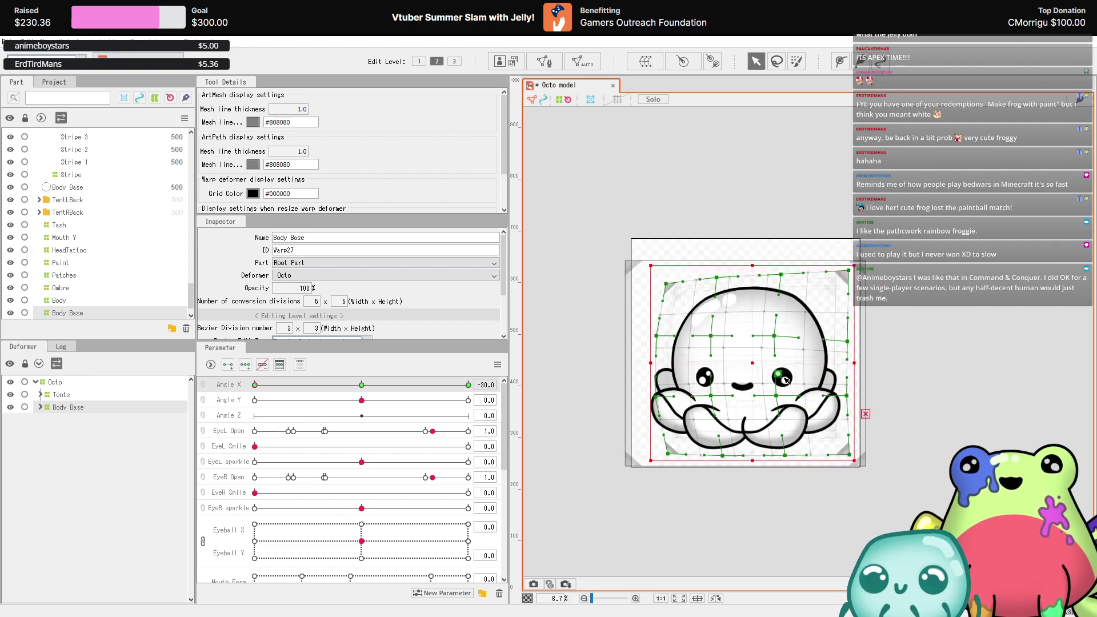
scroll(738, 325, up, 2)
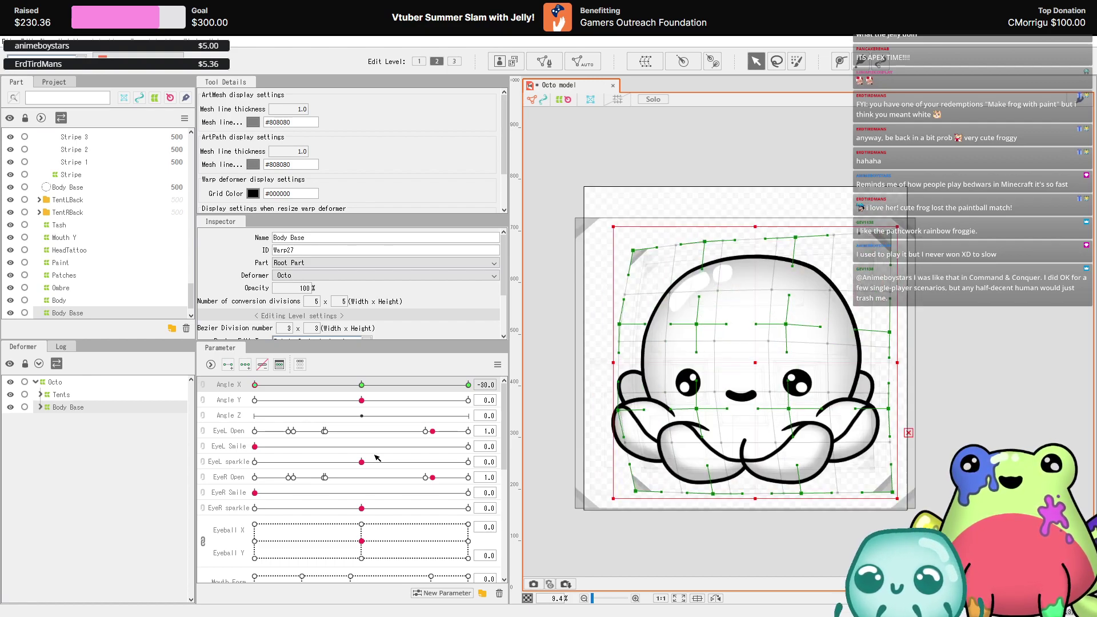
- Preview the turn, set Angle X to 30.0, and pull Body Base's right-hand corners and right-edge points inward
drag(260, 386, 159, 396)
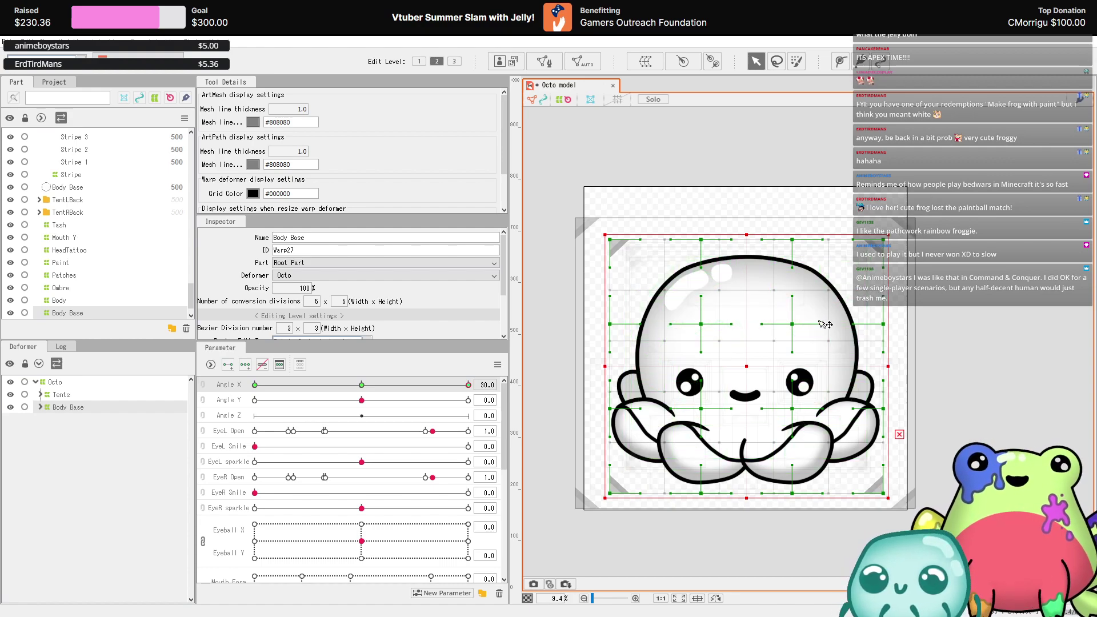
scroll(800, 320, up, 2)
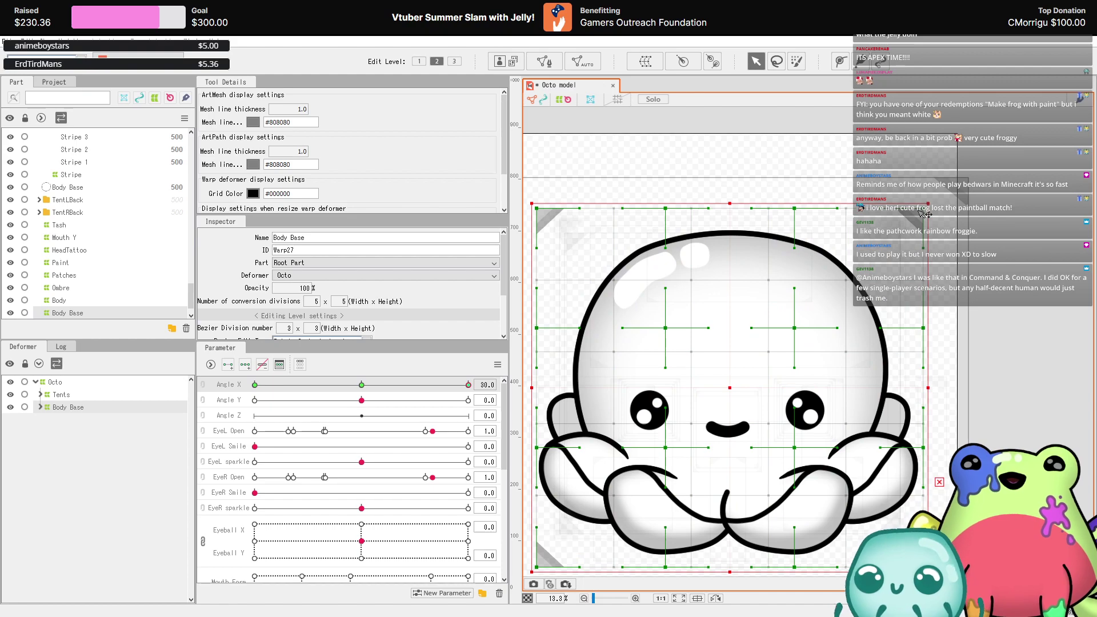
drag(925, 214, 913, 228)
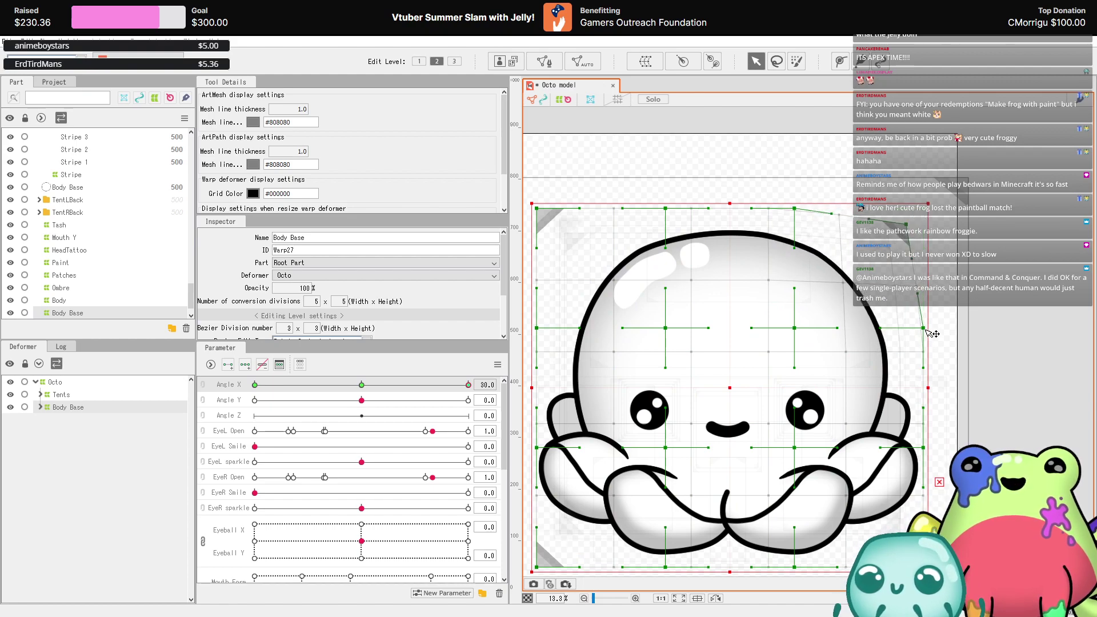
drag(925, 330, 917, 364)
scroll(919, 332, down, 3)
scroll(918, 384, up, 3)
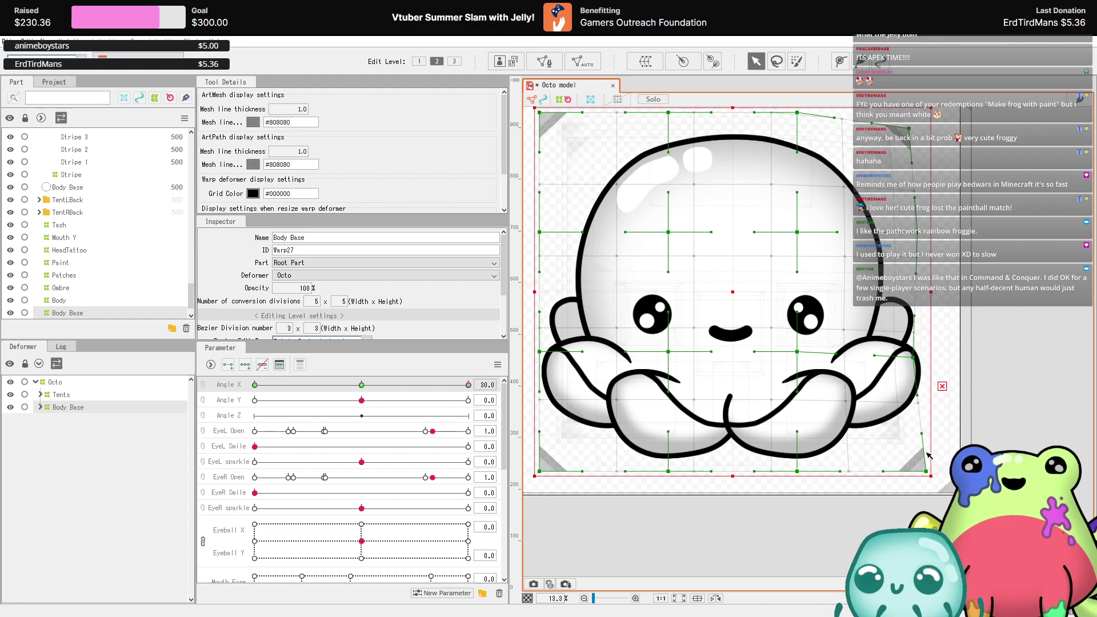
drag(927, 472, 913, 470)
scroll(913, 469, down, 2)
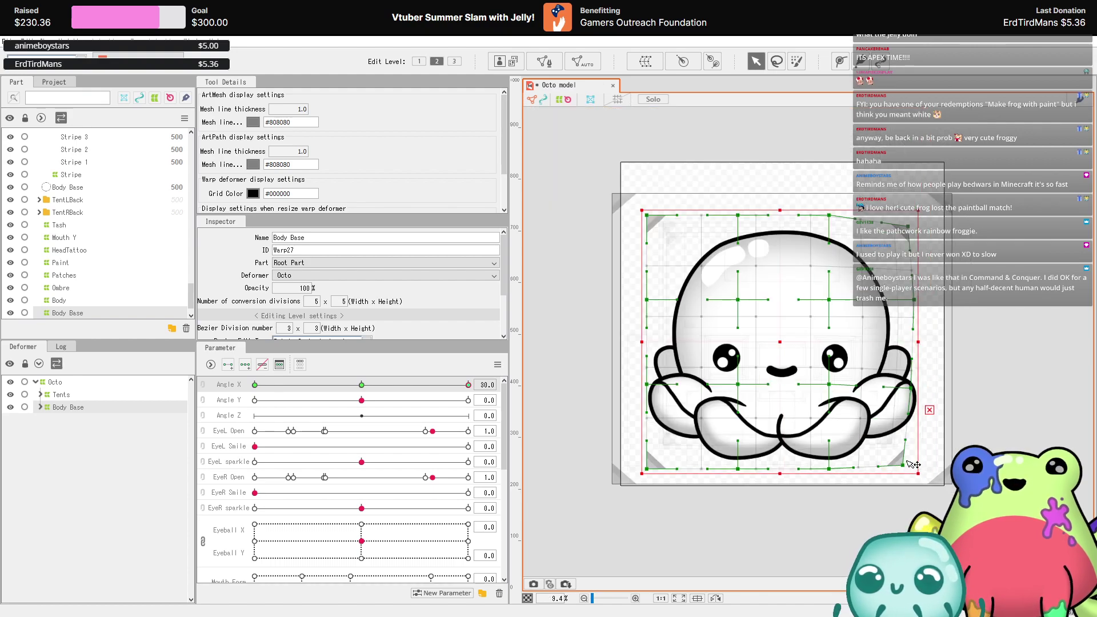
- At Angle X 30.0, lower the right inner top-edge point and push the grid's left corners and left-edge points outward
scroll(817, 195, up, 2)
scroll(818, 195, up, 2)
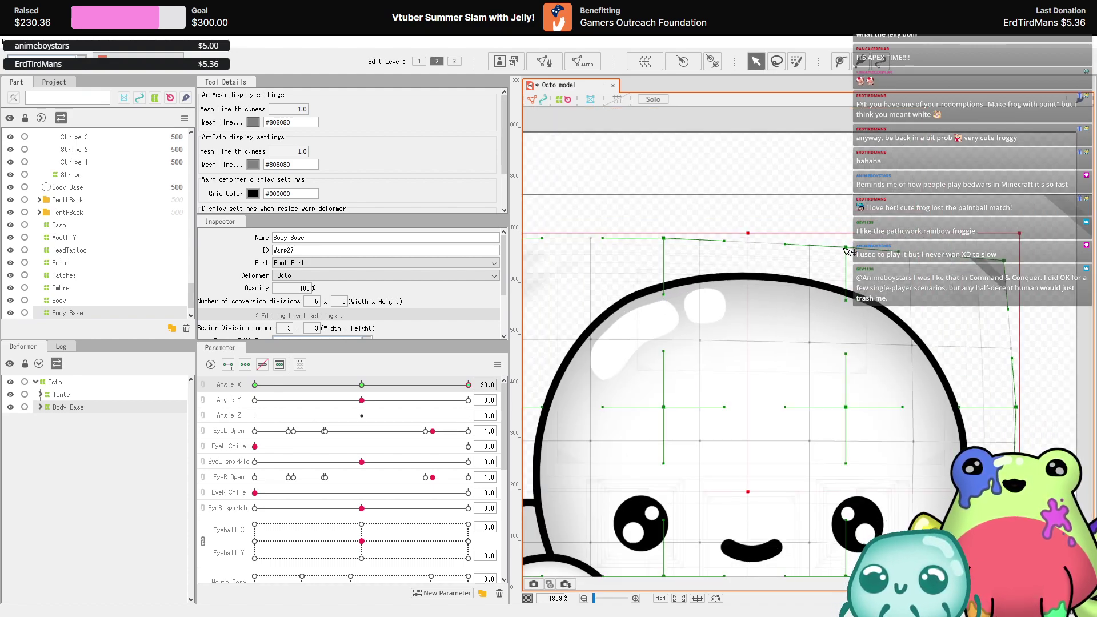
scroll(664, 255, down, 2)
scroll(664, 255, up, 2)
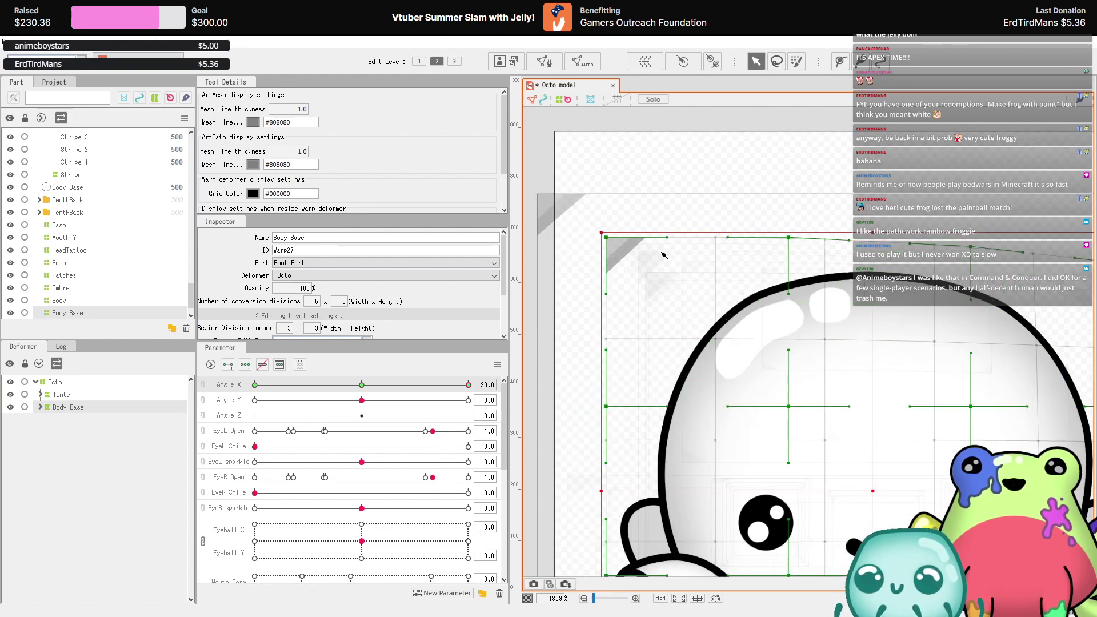
drag(606, 237, 589, 228)
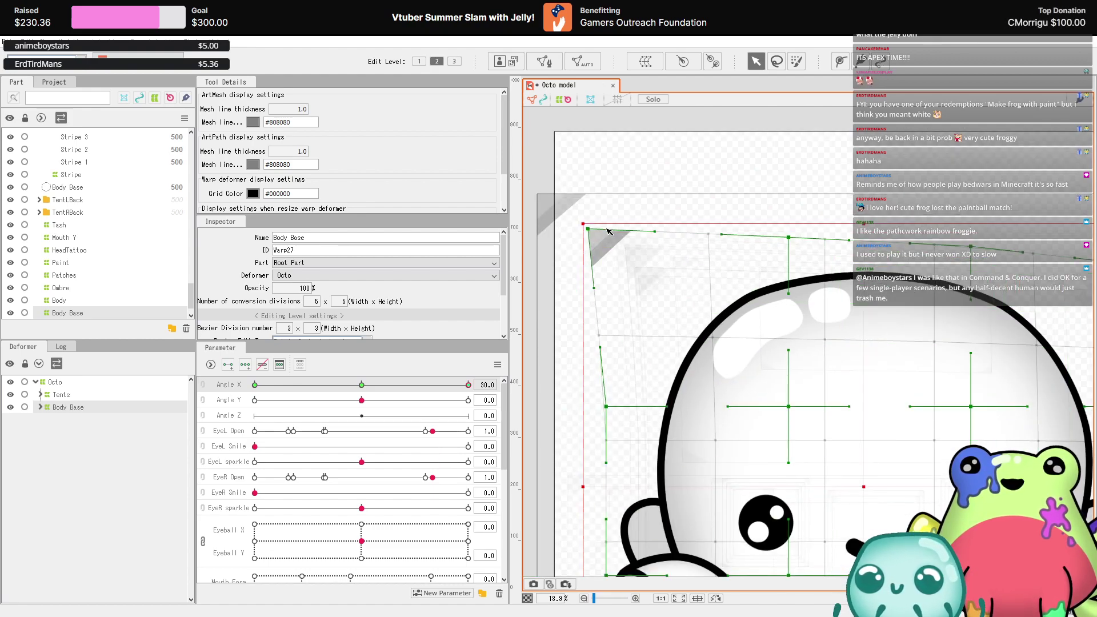
scroll(639, 224, down, 2)
scroll(646, 302, up, 1)
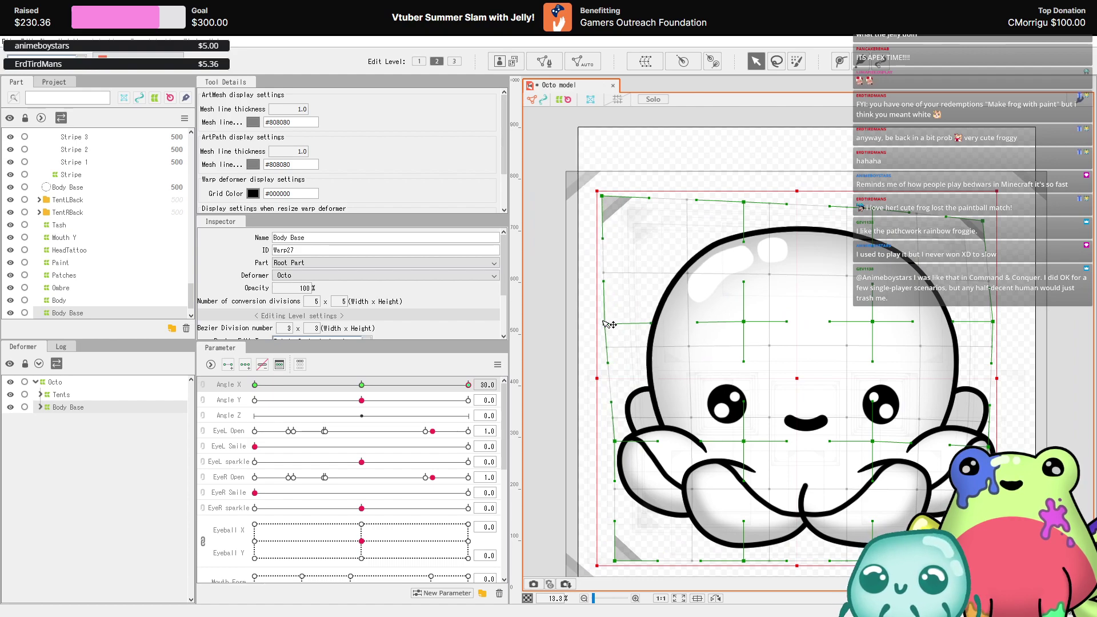
drag(616, 441, 604, 441)
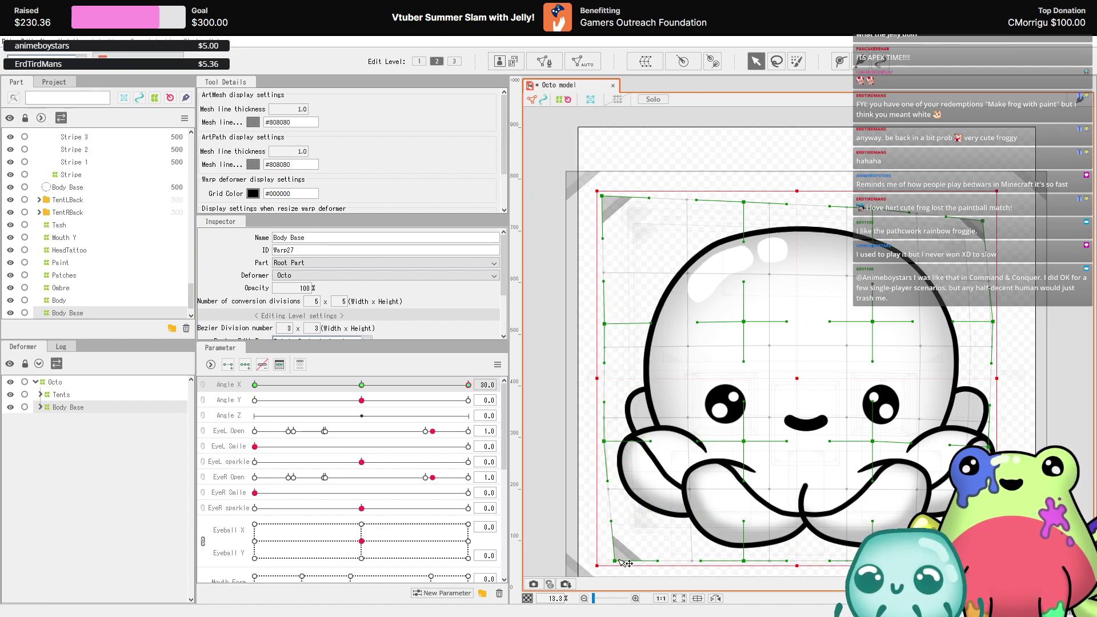
drag(617, 561, 603, 562)
- Shift the four interior grid points of Body Base to the right at Angle X 30.0, moving the face with them
drag(745, 442, 754, 443)
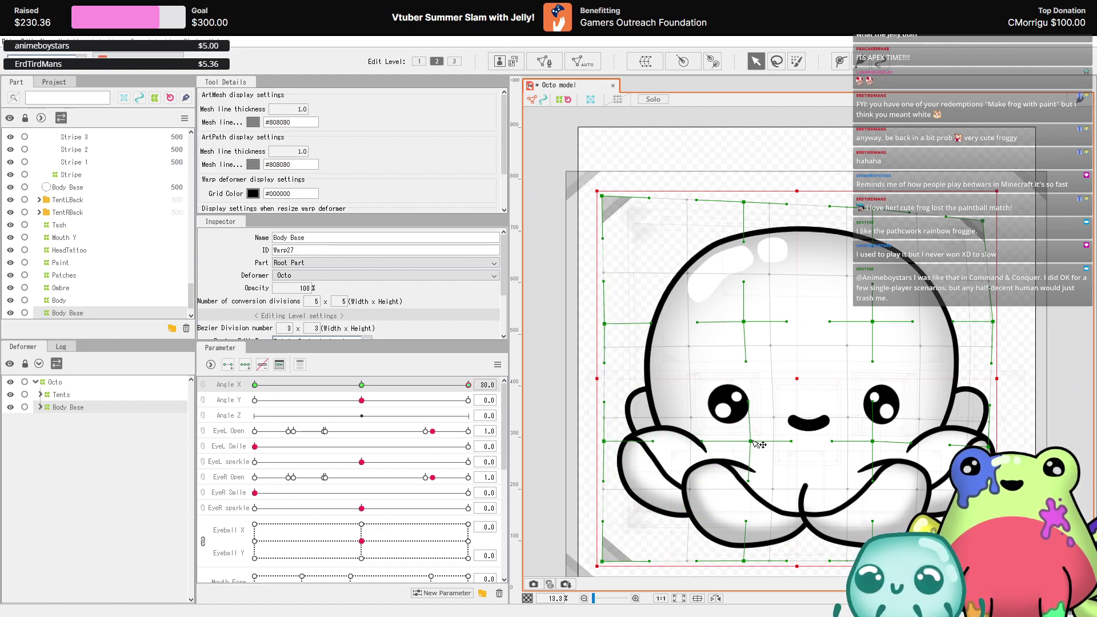
drag(746, 321, 758, 321)
drag(878, 321, 890, 322)
drag(875, 438, 885, 437)
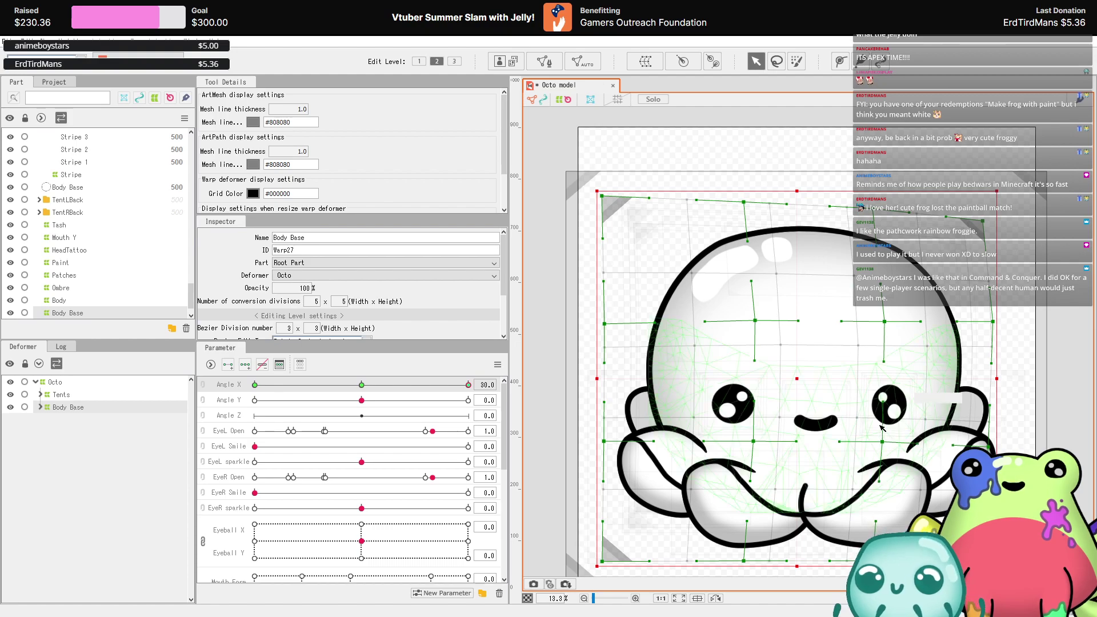
scroll(892, 440, down, 3)
scroll(822, 366, up, 3)
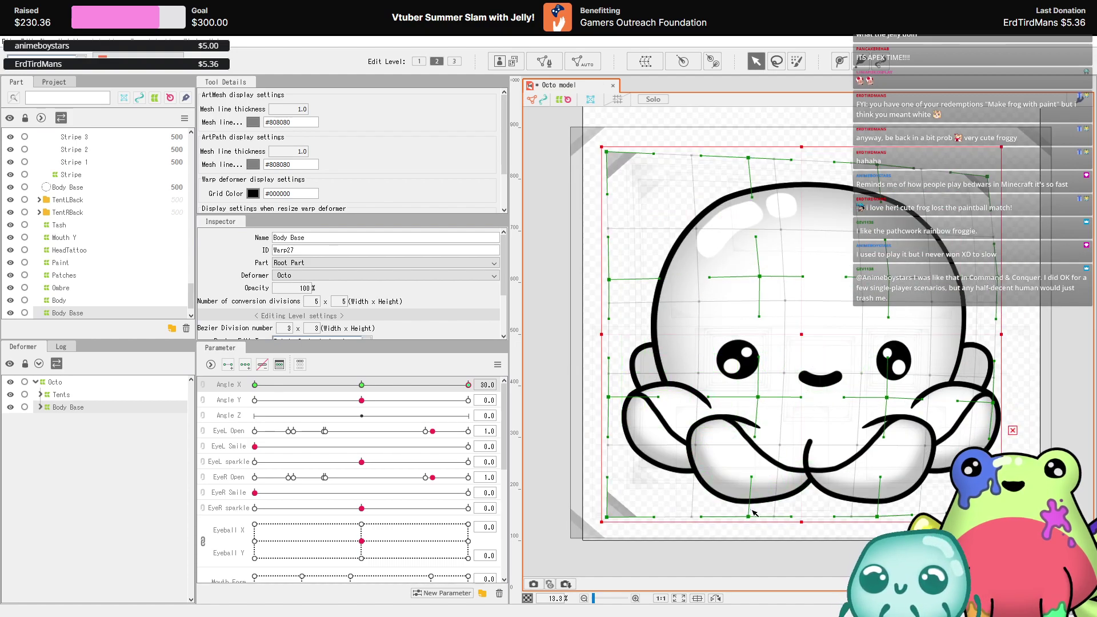
- At Angle X 30.0, shift Body Base's left inner bottom-edge point to the right and pull both right-edge points slightly inward
drag(752, 517, 761, 517)
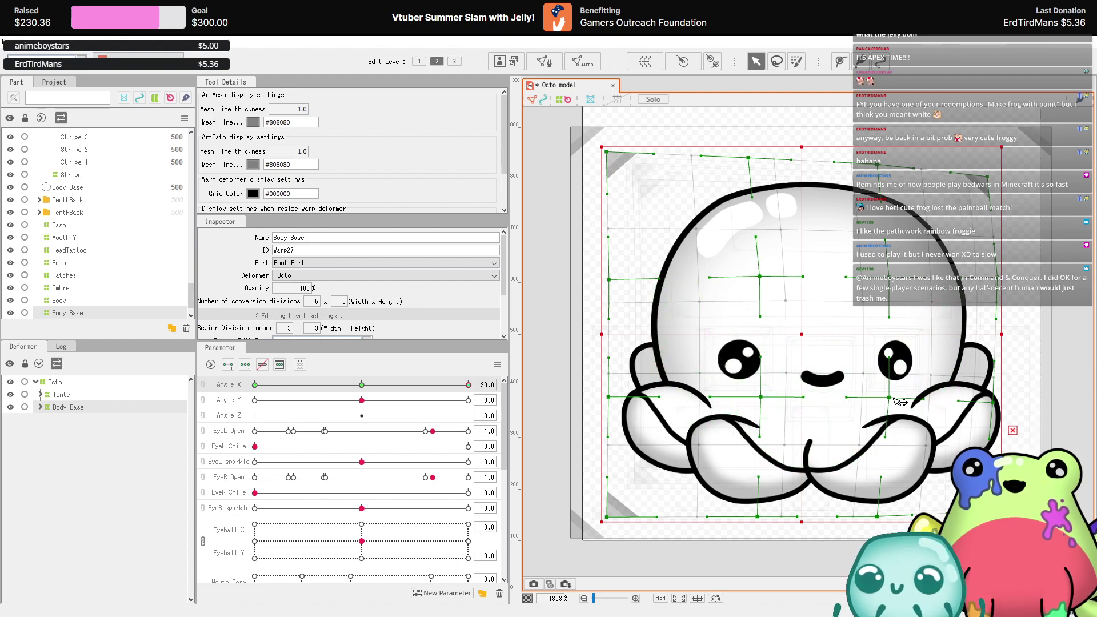
drag(997, 280, 989, 281)
drag(994, 405, 994, 393)
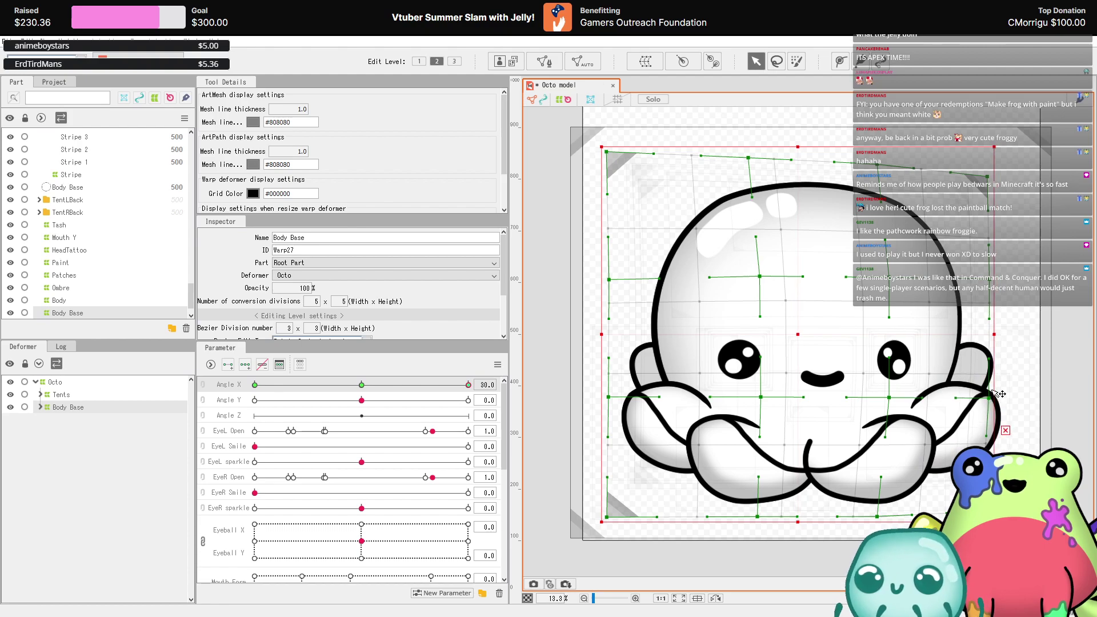
- Preview the head turn by sweeping Angle X from 30.0 to -30.0, and return it to 0.0
scroll(991, 179, down, 2)
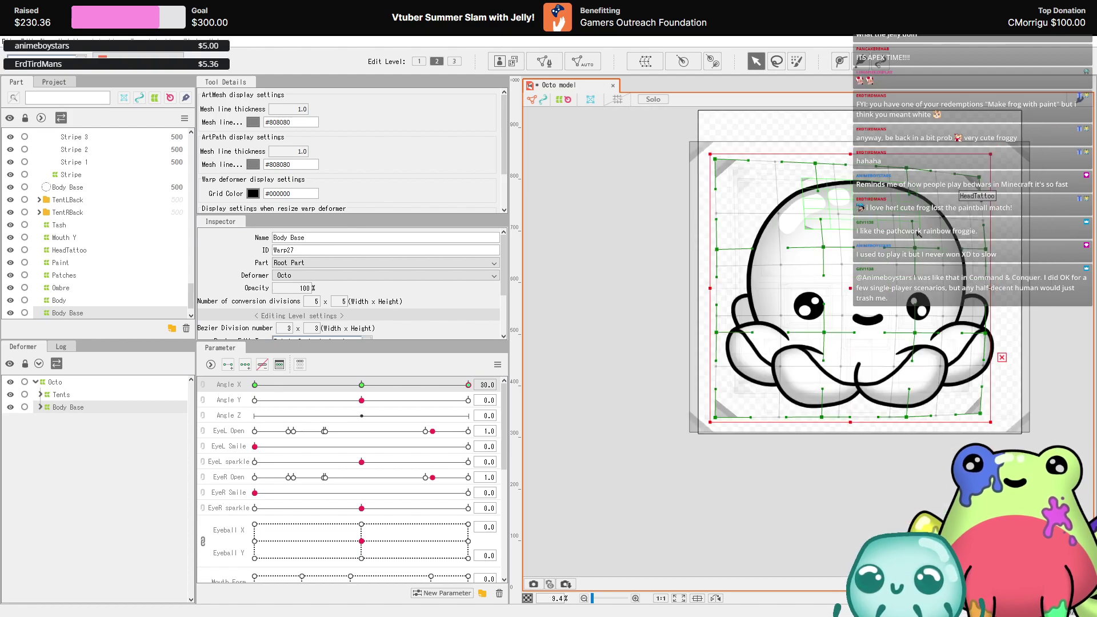
drag(857, 292, 855, 292)
drag(463, 389, 67, 398)
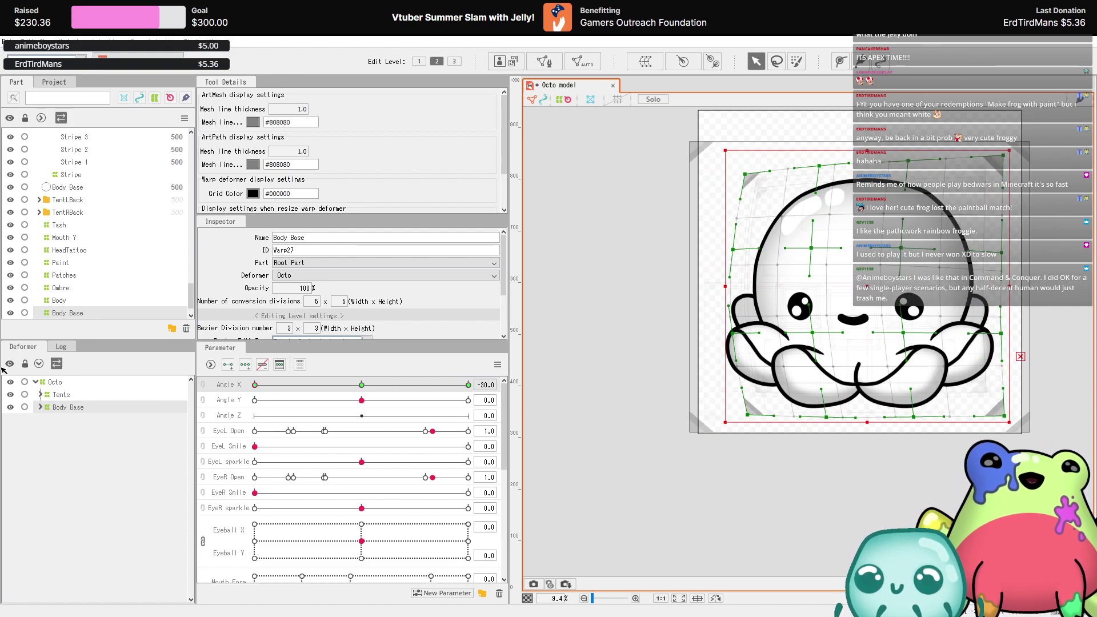
scroll(670, 429, down, 2)
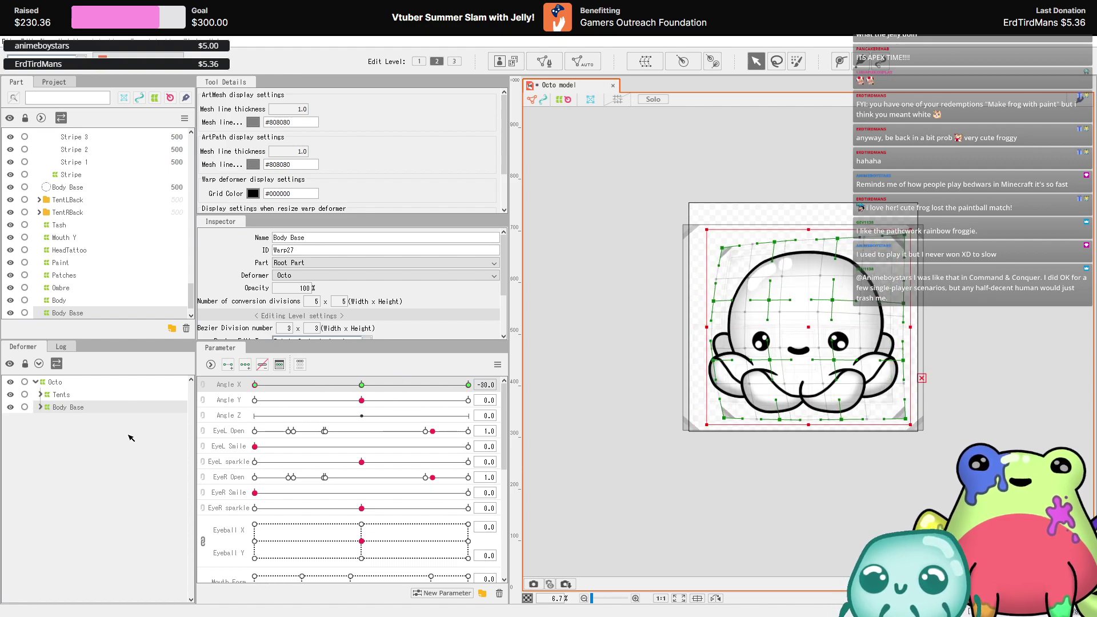
scroll(838, 326, up, 2)
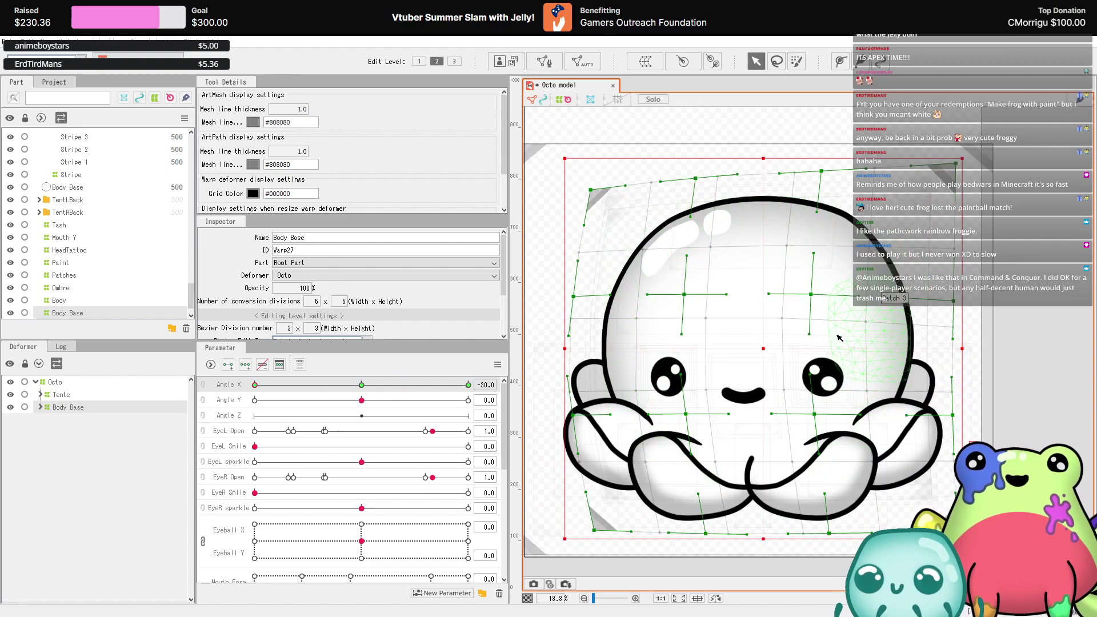
scroll(823, 317, down, 1)
scroll(809, 309, up, 1)
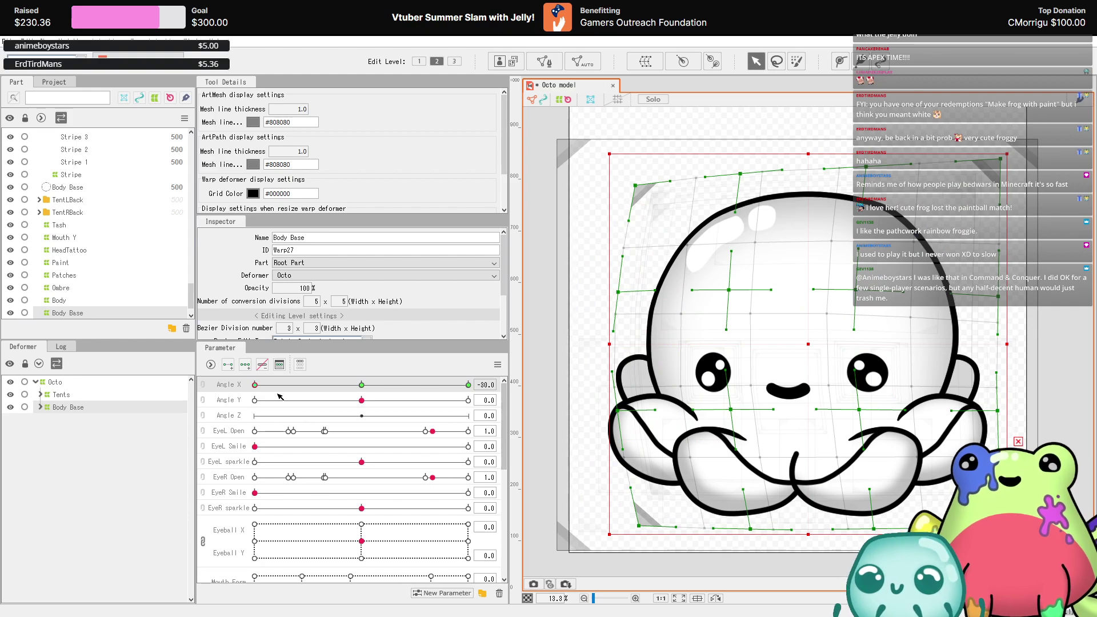
click(360, 386)
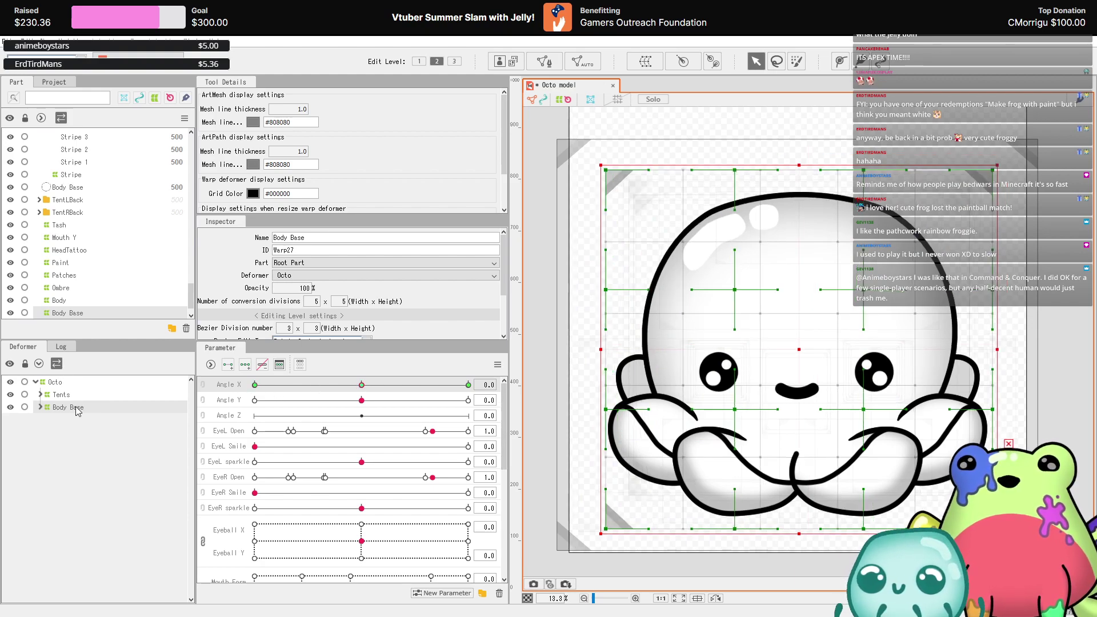
- Create a warp deformer named Face under Body Base that contains the Eyes, Tash and Mouth Y deformers
click(41, 407)
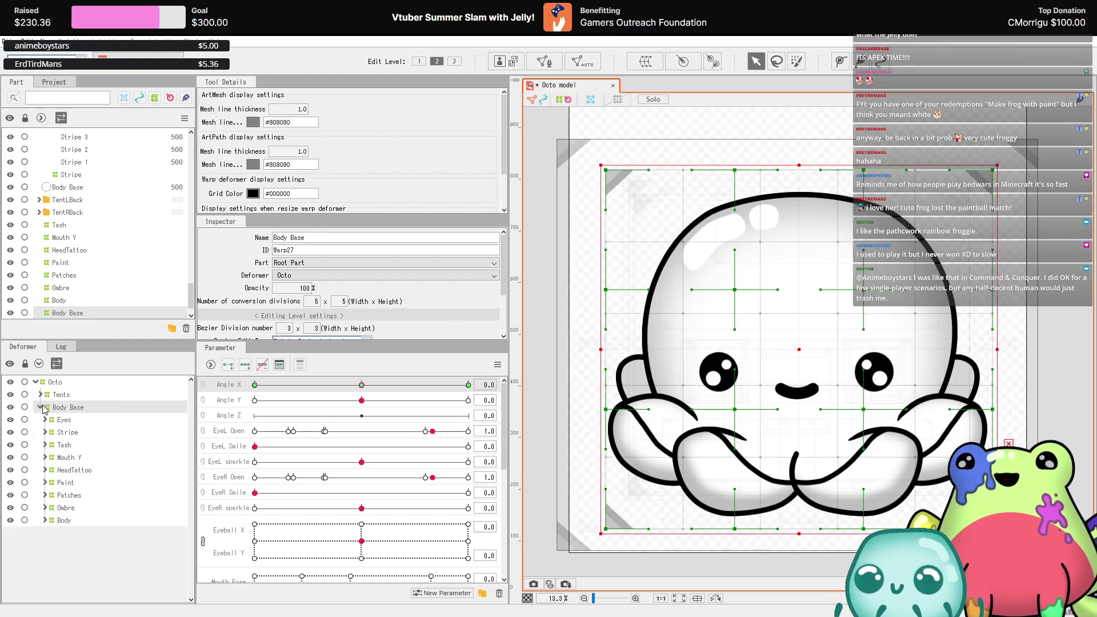
click(64, 420)
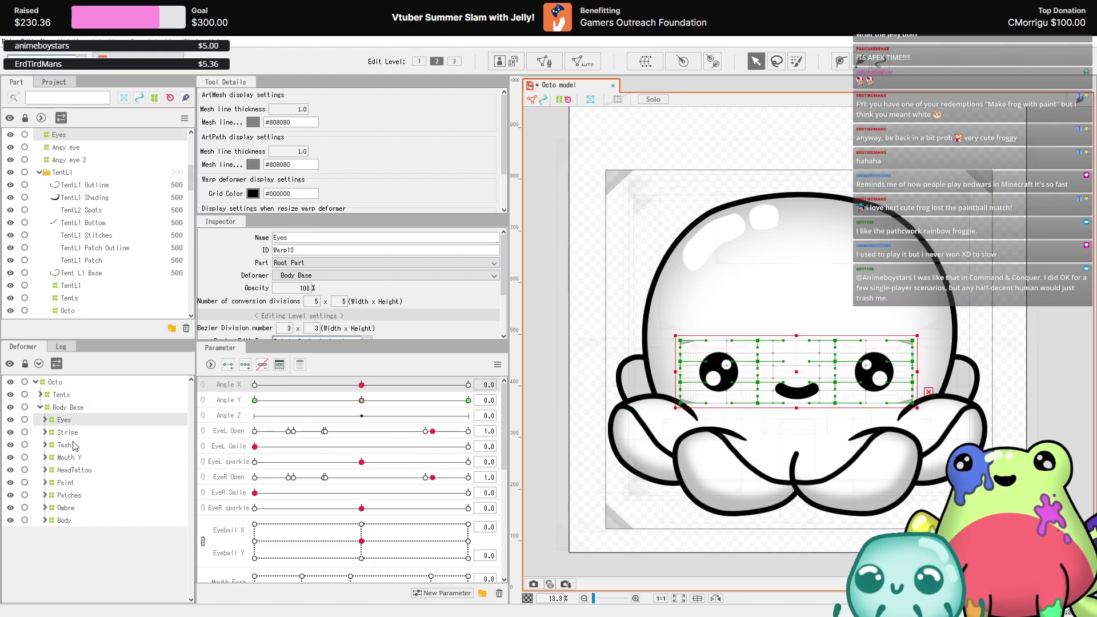
click(65, 445)
click(68, 458)
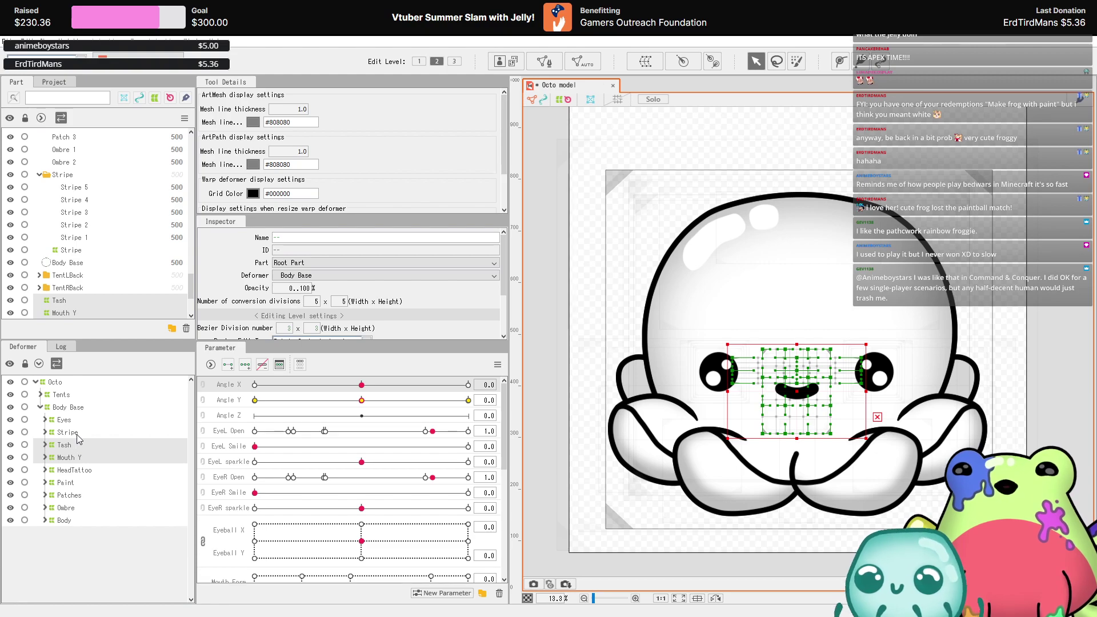
shift+click(64, 420)
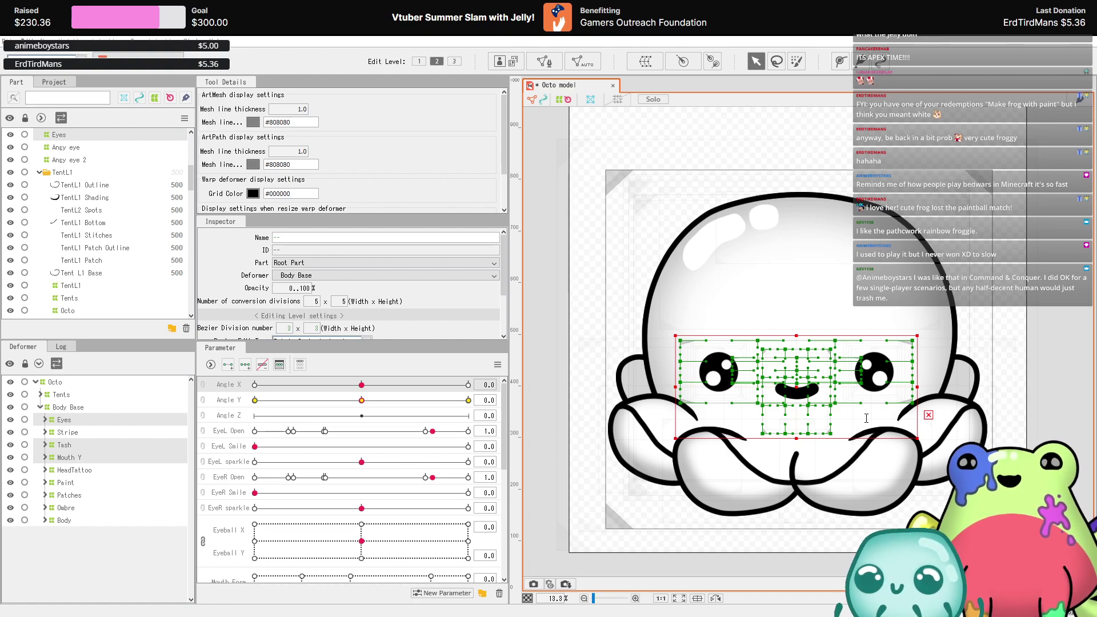
click(598, 489)
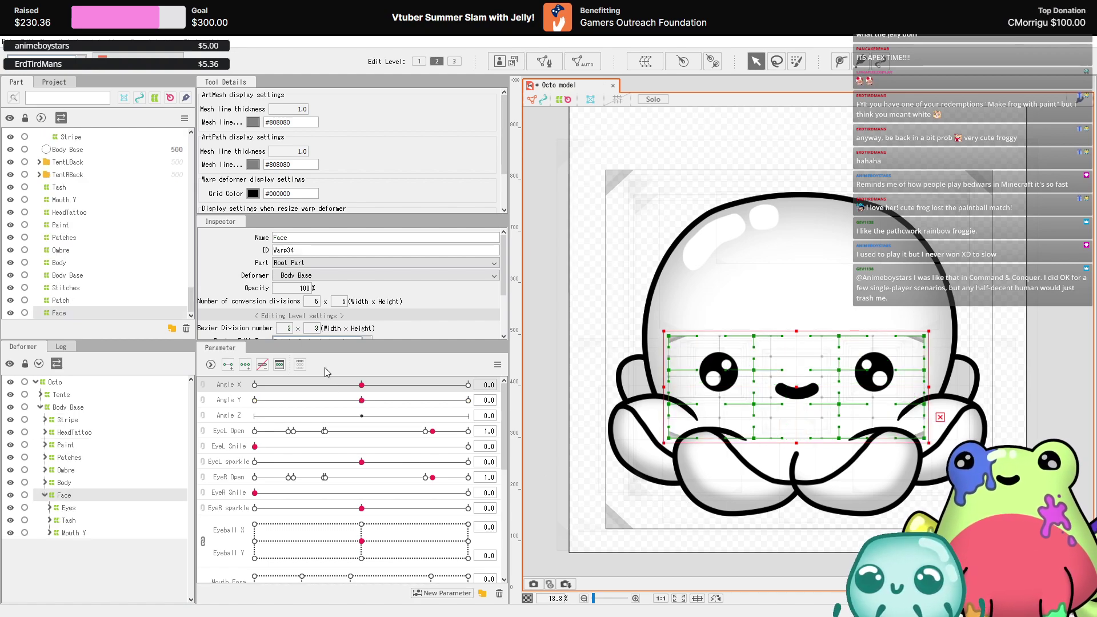
- Key the Face deformer at three Angle X values, shifting it left at -30.0 and right at 30.0
drag(360, 385, 364, 386)
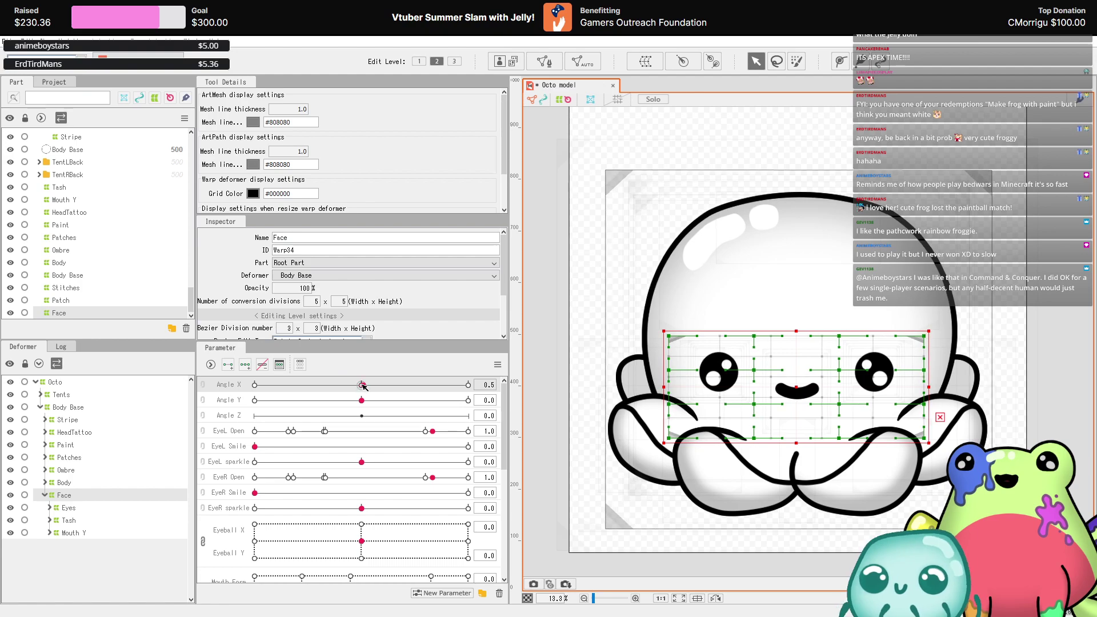
click(254, 384)
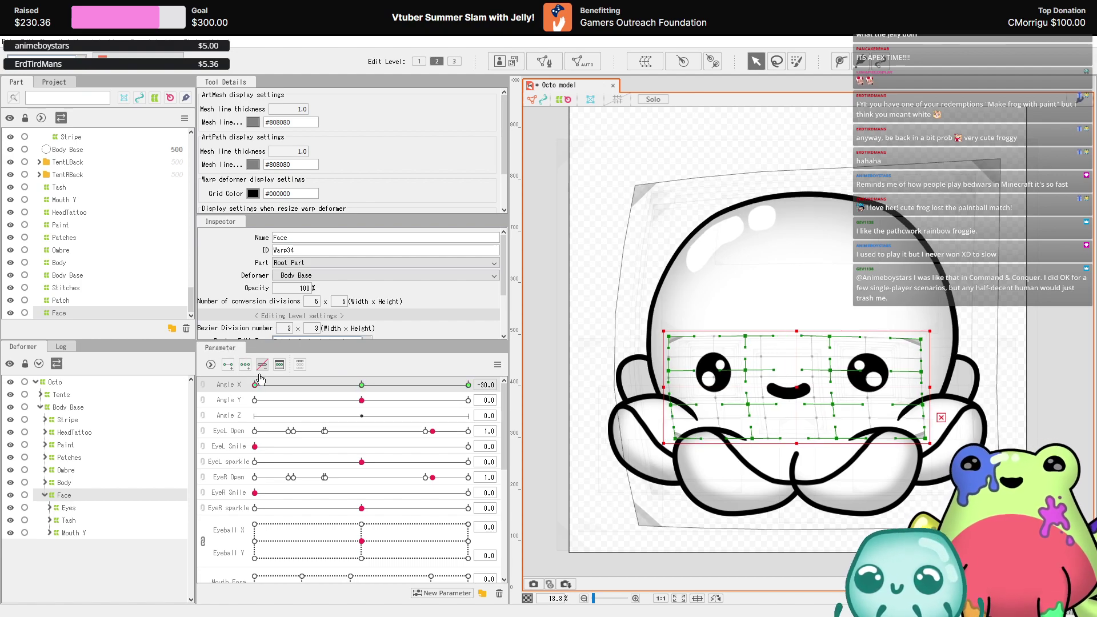
key(Left)
key(Left)
key(Left)
key(Left)
key(Left)
key(Left)
key(Left)
key(Left)
key(Left)
key(Left)
key(Left)
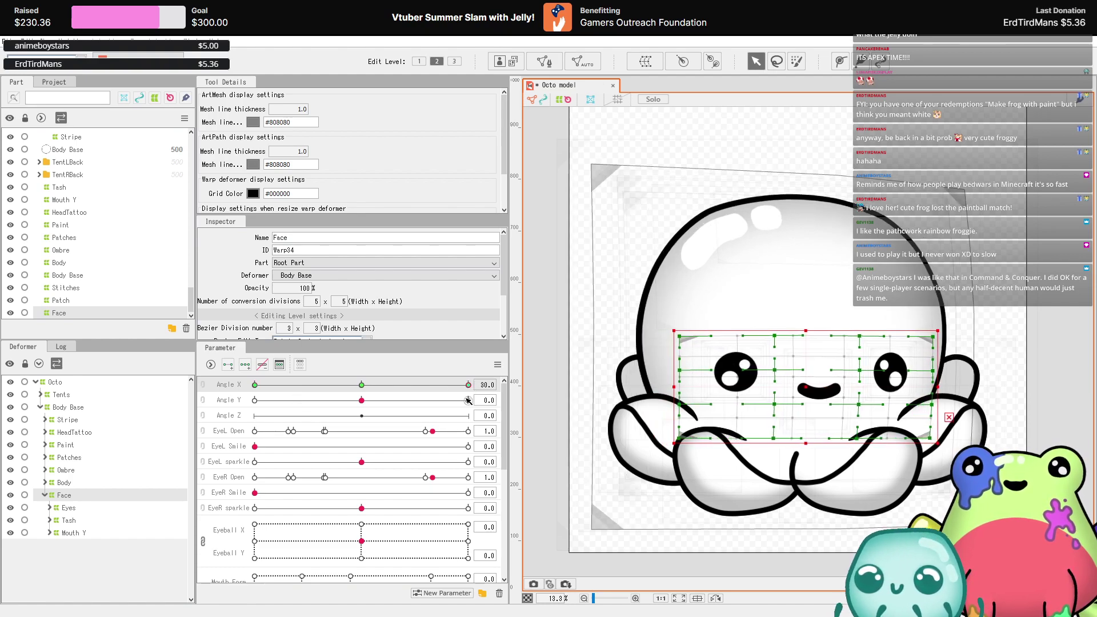
- Preview the turned head with different mouth shapes by varying Angle X, Mouth Form and Mouth Open
scroll(746, 293, down, 2)
click(972, 337)
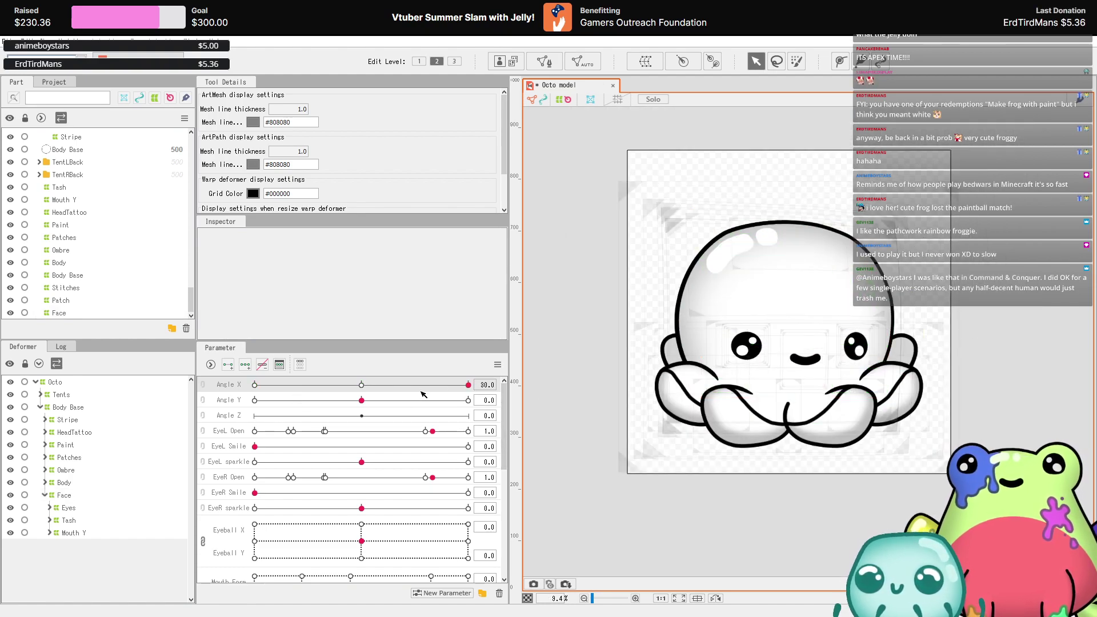
drag(421, 387, 366, 547)
scroll(415, 498, down, 3)
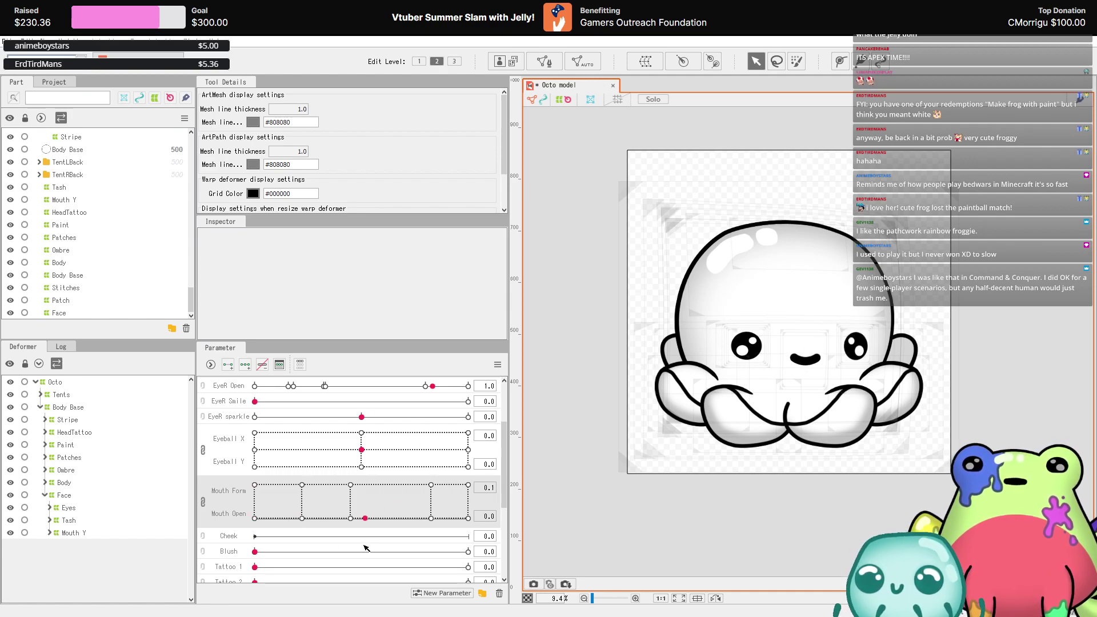
drag(417, 466, 348, 500)
drag(352, 425, 372, 501)
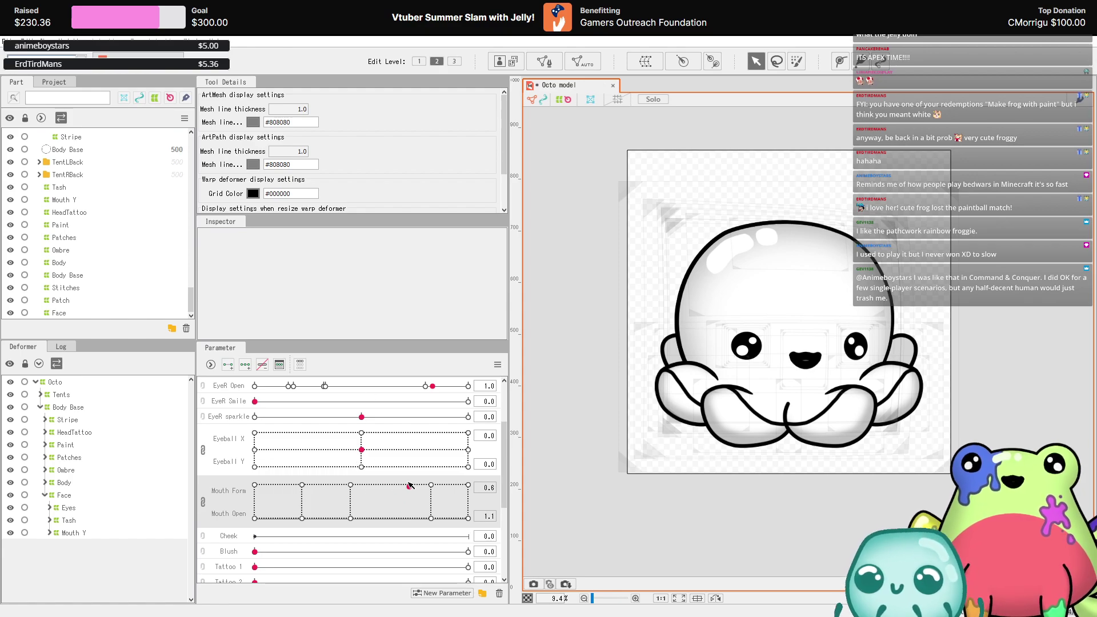
scroll(393, 437, up, 3)
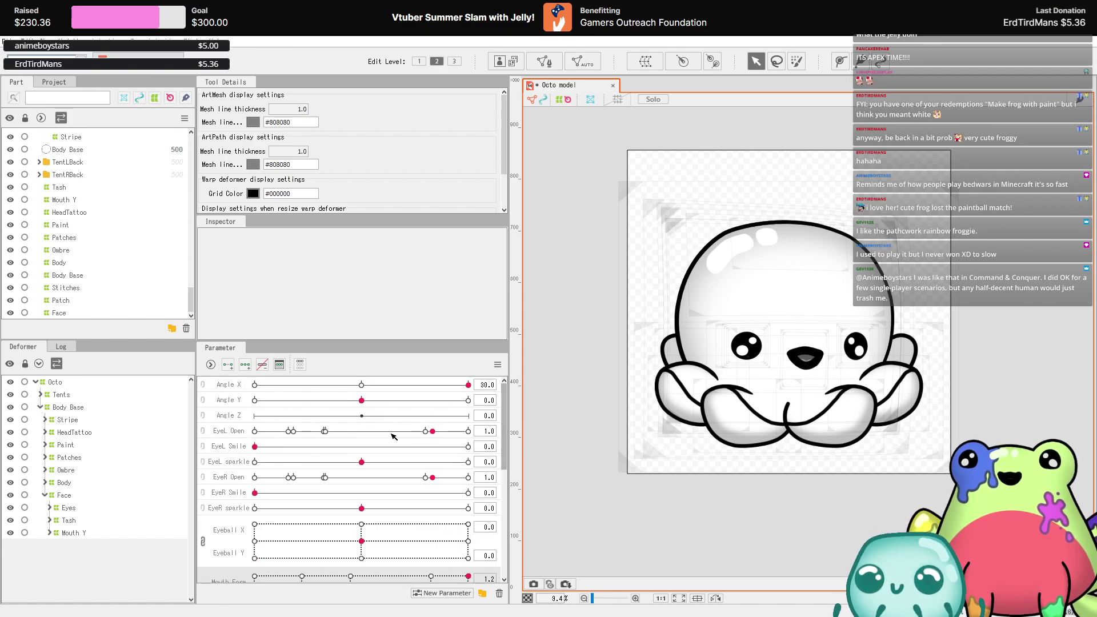
- Set Angle Y to -30.0 and nudge the Eyes deformer slightly upward
drag(424, 406, 171, 402)
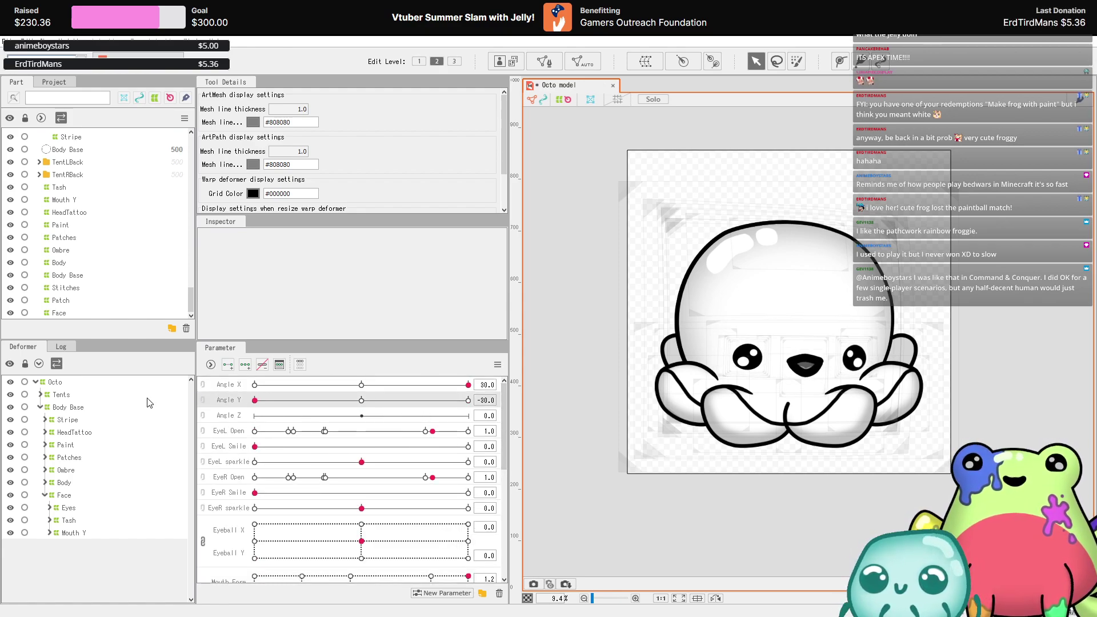
click(80, 509)
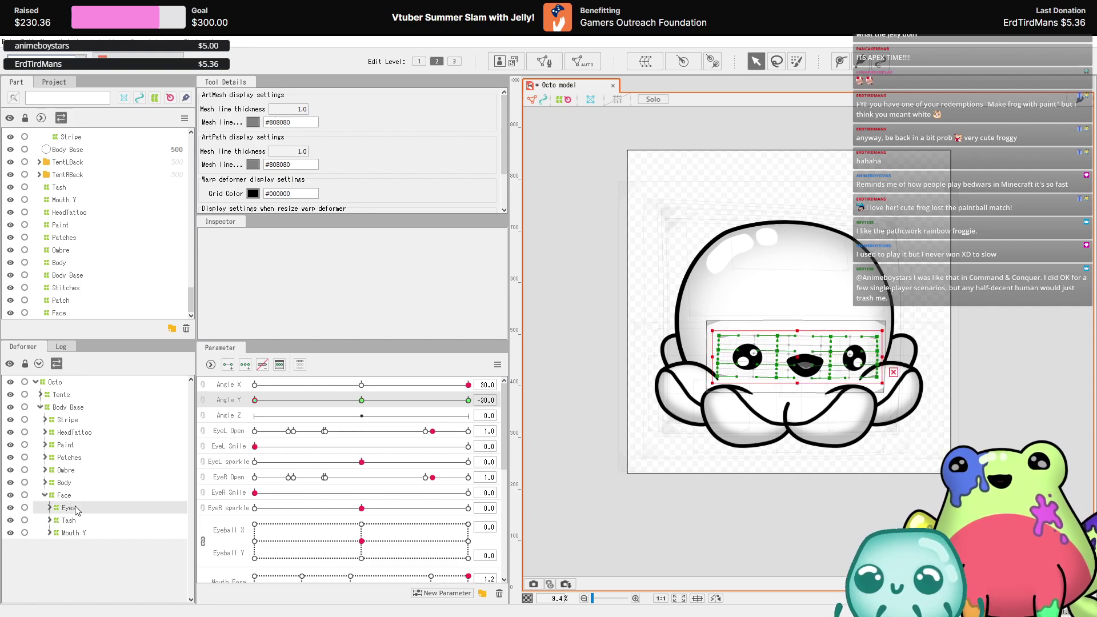
key(Up)
key(Up)
key(Up)
key(Up)
key(Up)
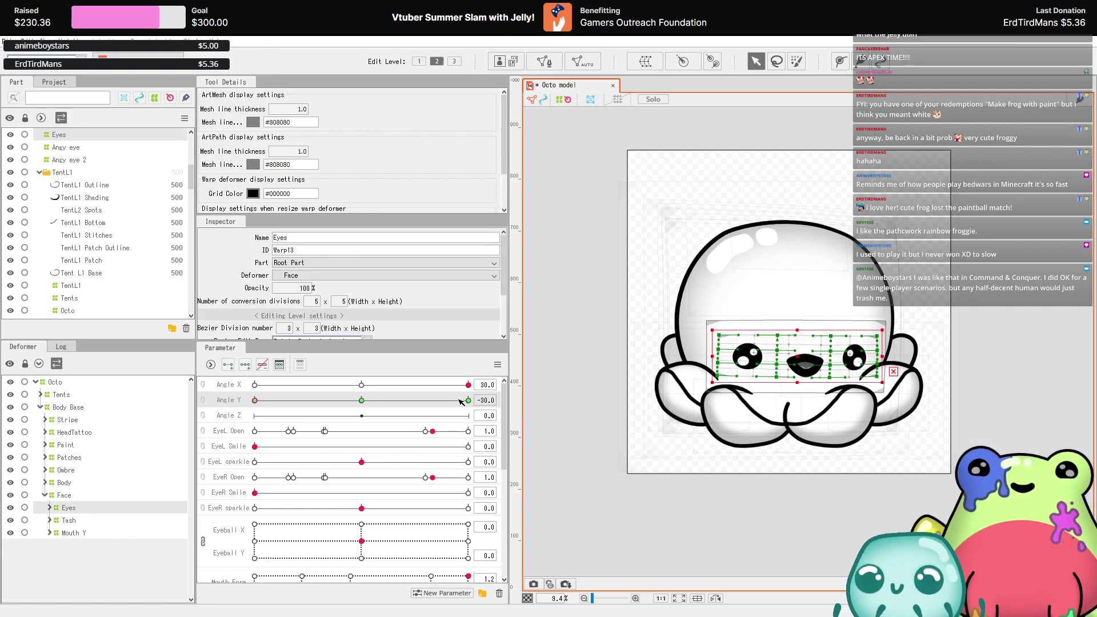
- Return Angle X to 0.0 and preview the vertical face movement by sweeping Angle Y from -30.0 to 30.0
click(361, 385)
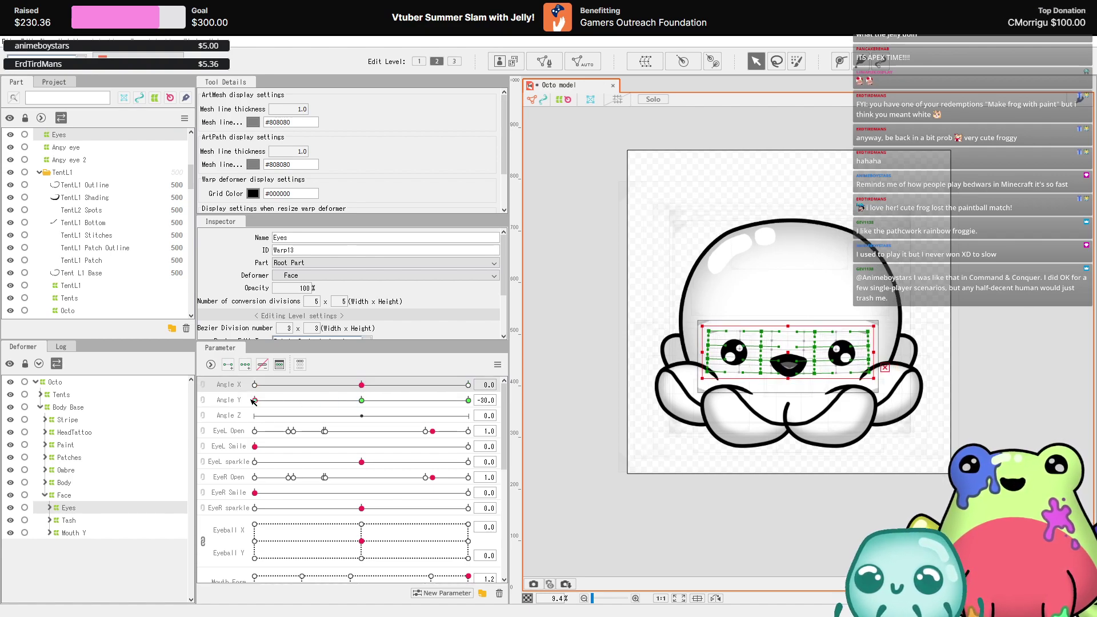
drag(254, 400, 537, 409)
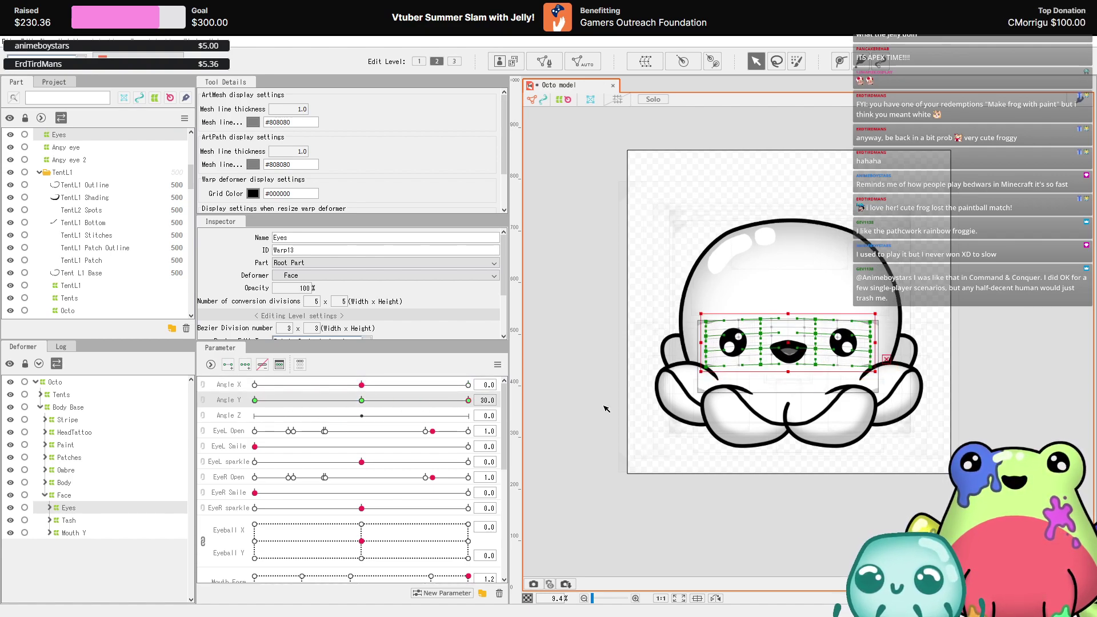
drag(606, 409, 537, 417)
click(835, 491)
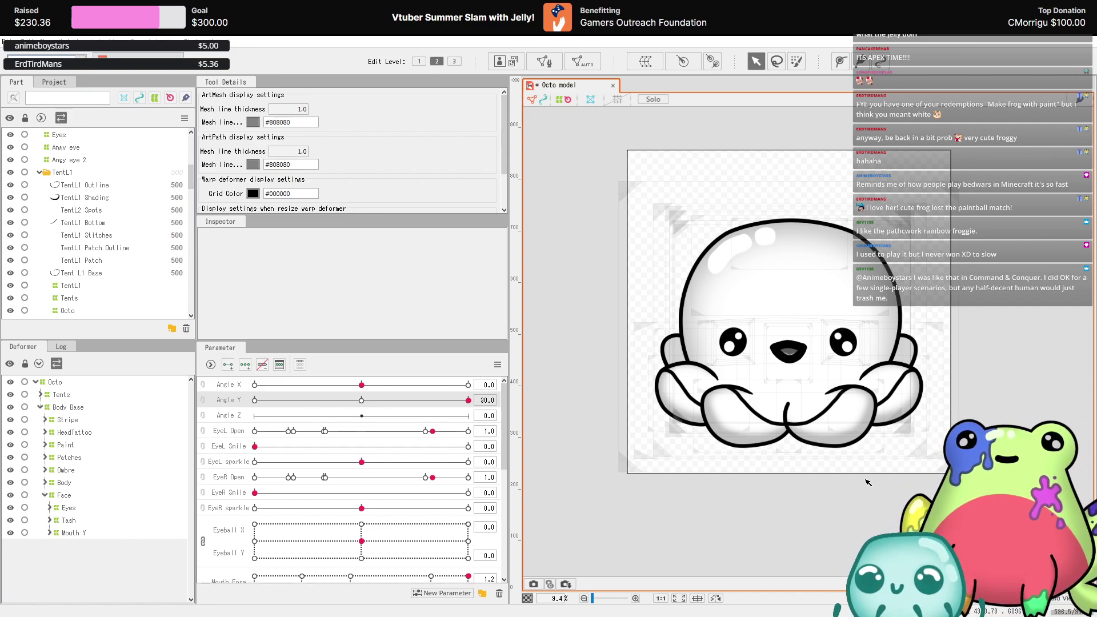
- Reset Angle Y to 0.0 and add three Angle Y keys to the Body Base deformer
click(68, 407)
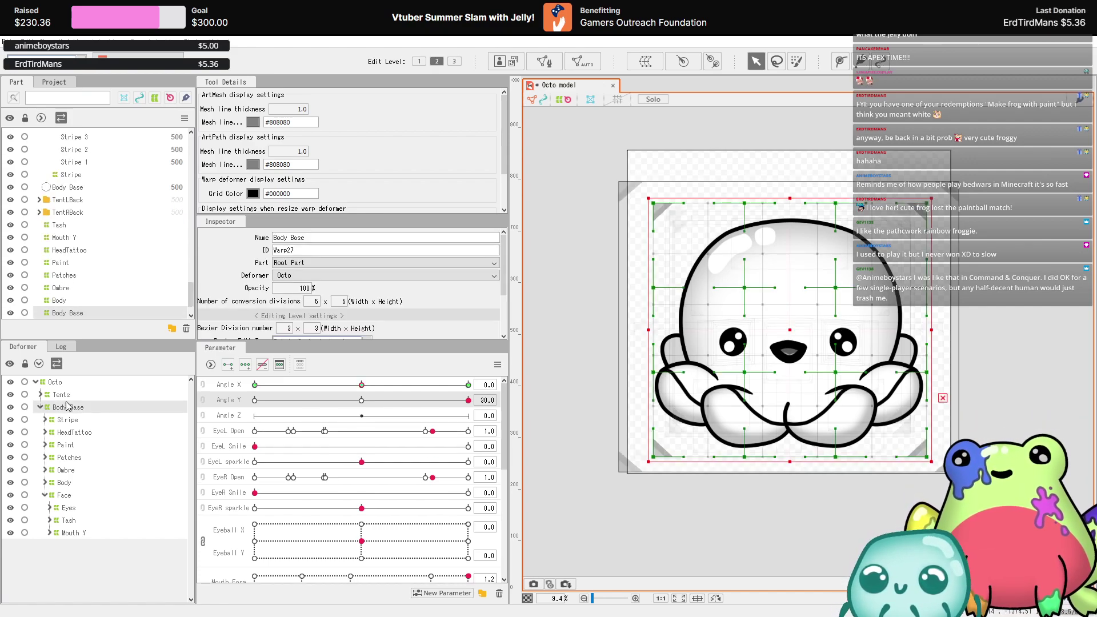
click(361, 400)
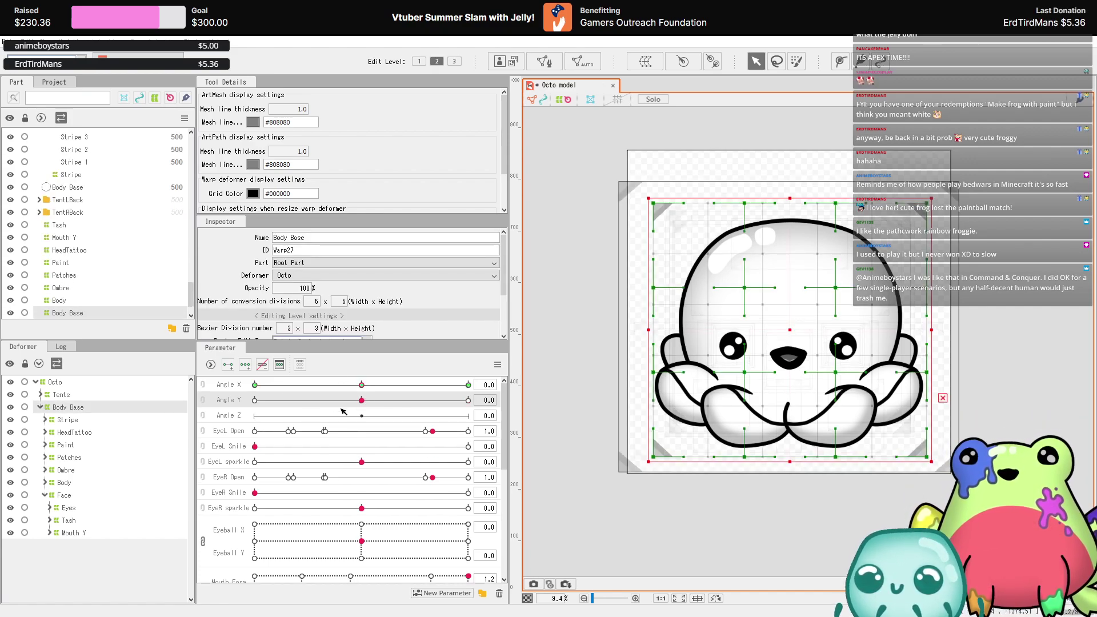
scroll(775, 150, up, 2)
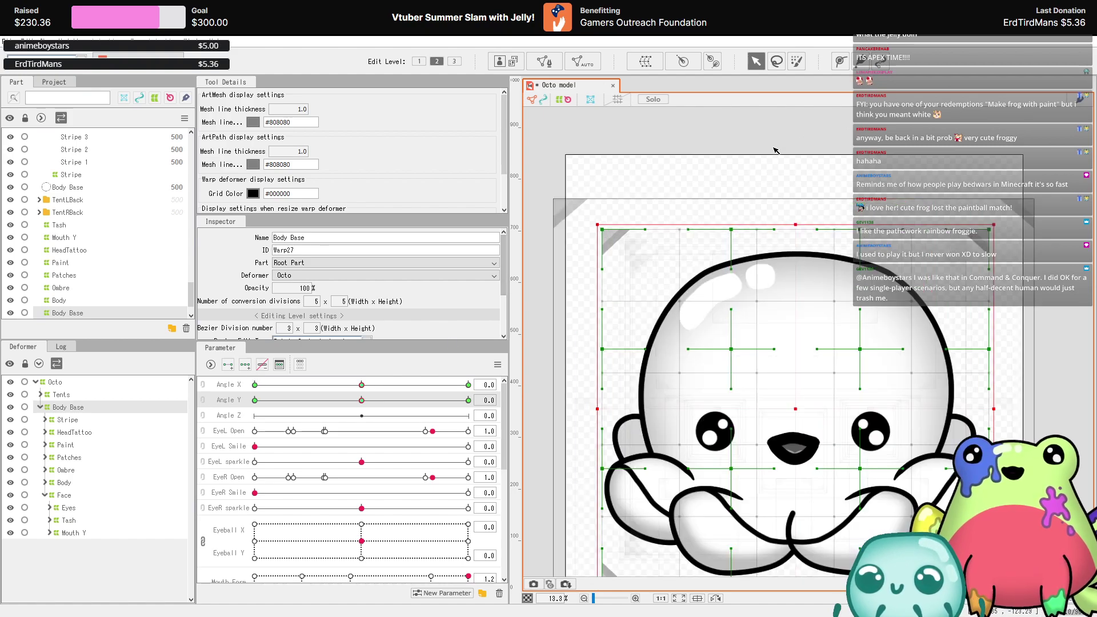
scroll(775, 150, down, 1)
scroll(721, 206, up, 1)
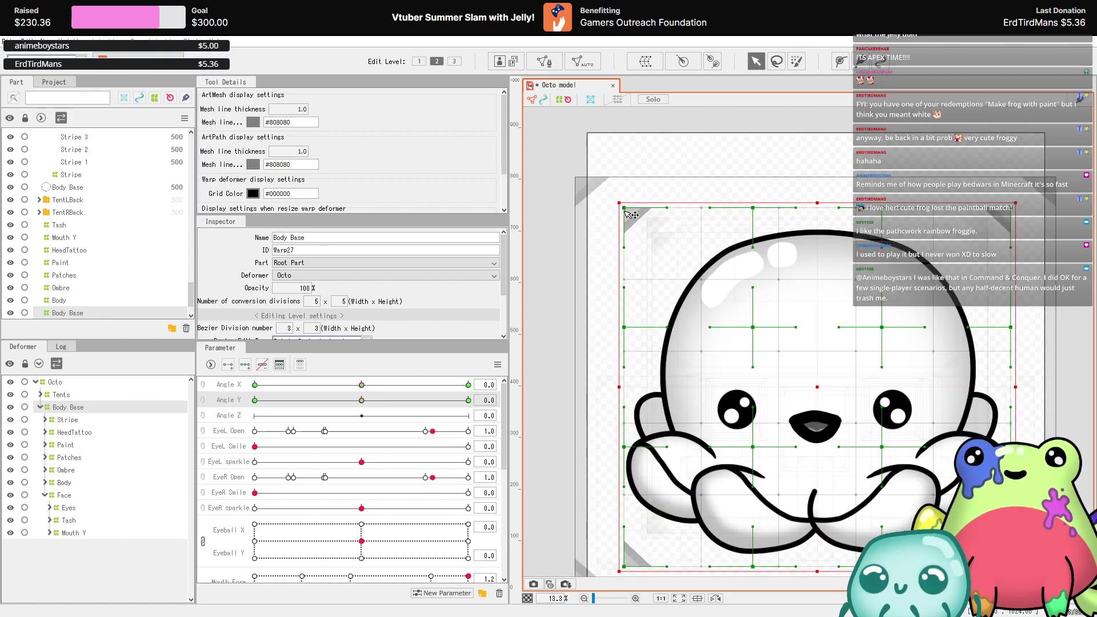
- At Angle Y -30.0, lower Body Base's two inner top-edge points and pull both top corners down and slightly inward
drag(753, 208, 756, 223)
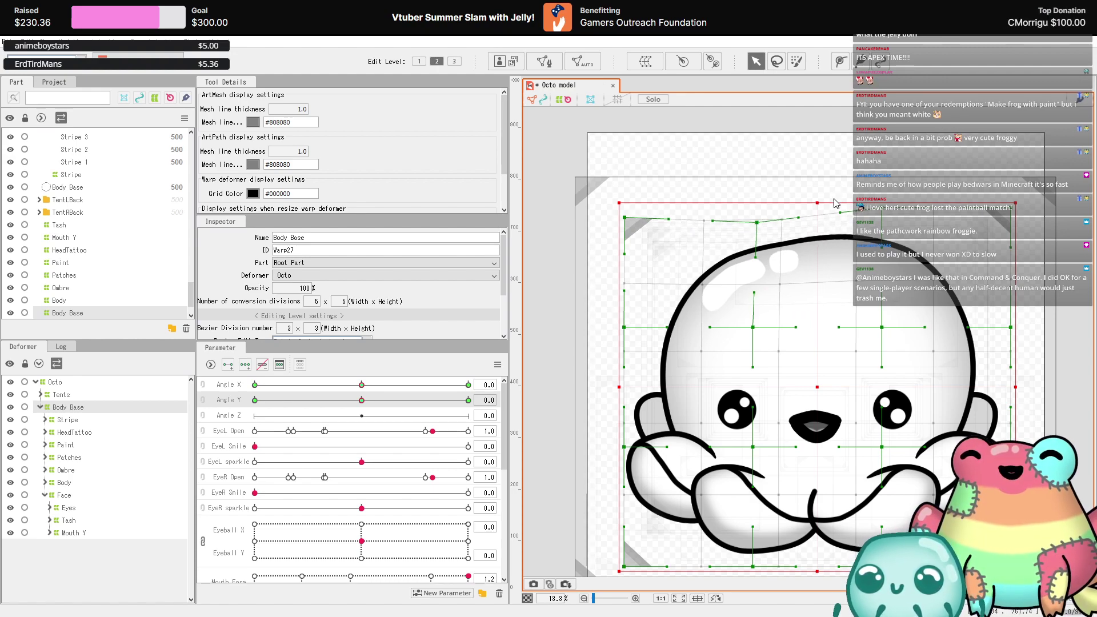
key(ctrl+z)
click(255, 400)
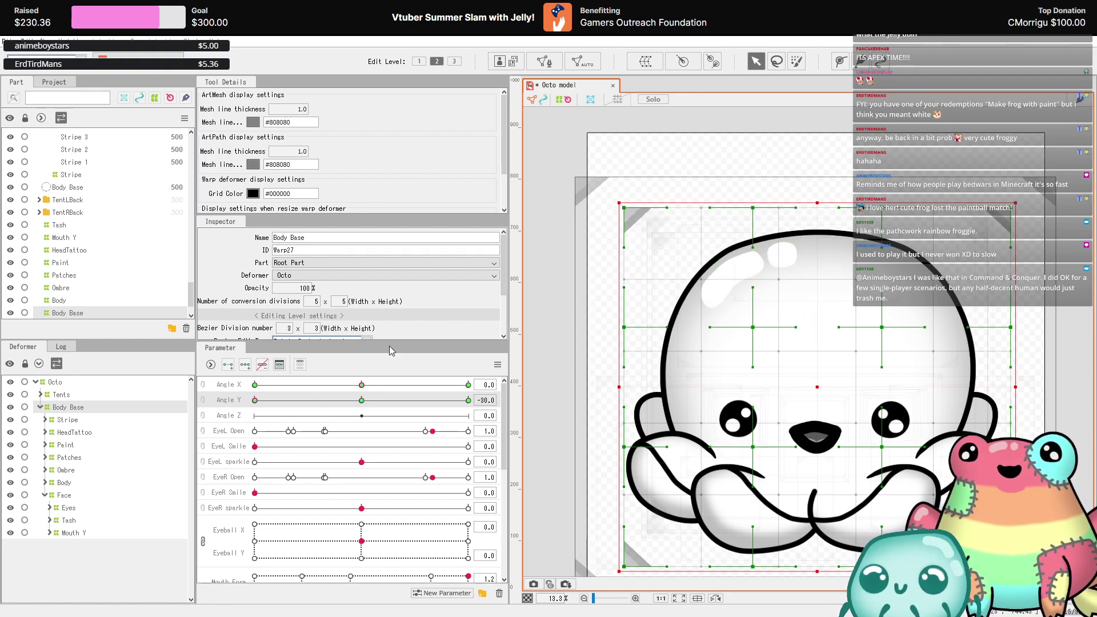
drag(753, 208, 753, 222)
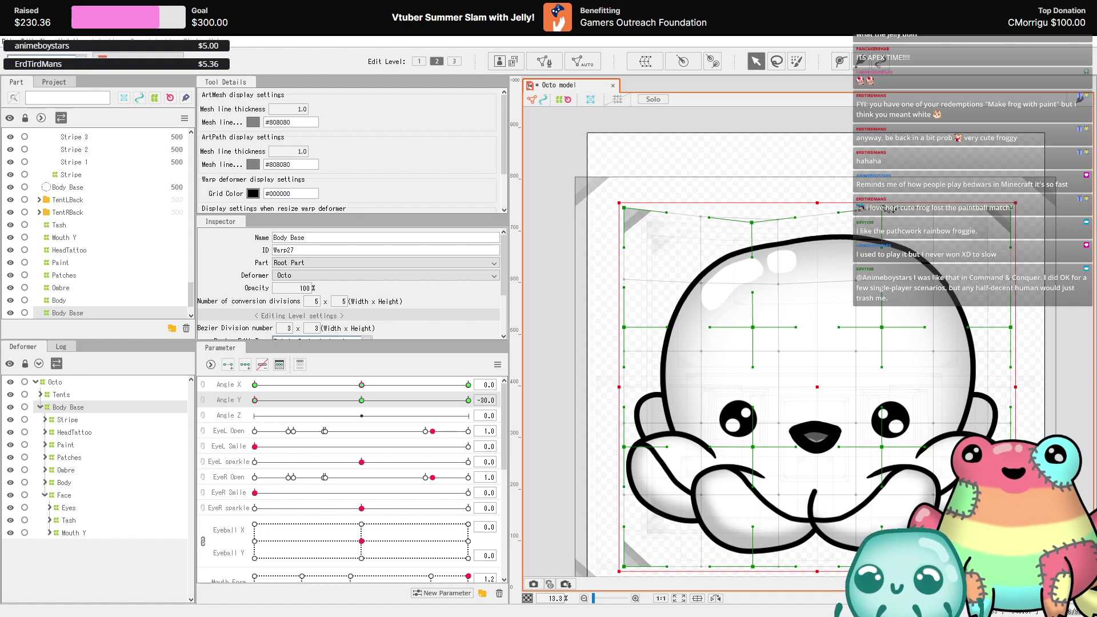
drag(885, 208, 883, 223)
drag(1013, 208, 1008, 235)
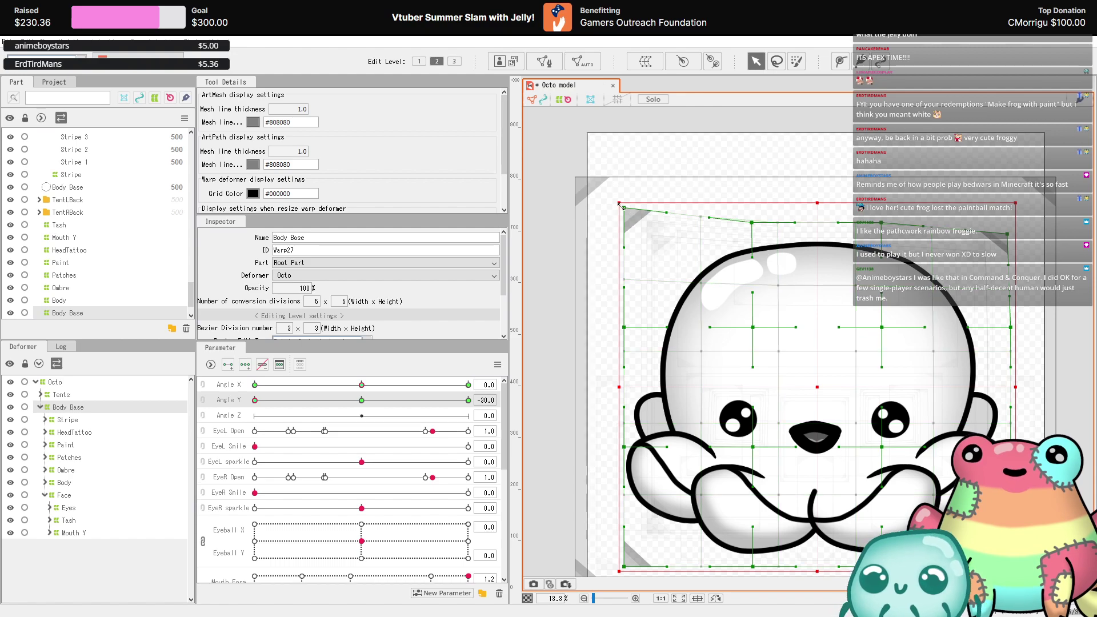
drag(631, 211, 633, 231)
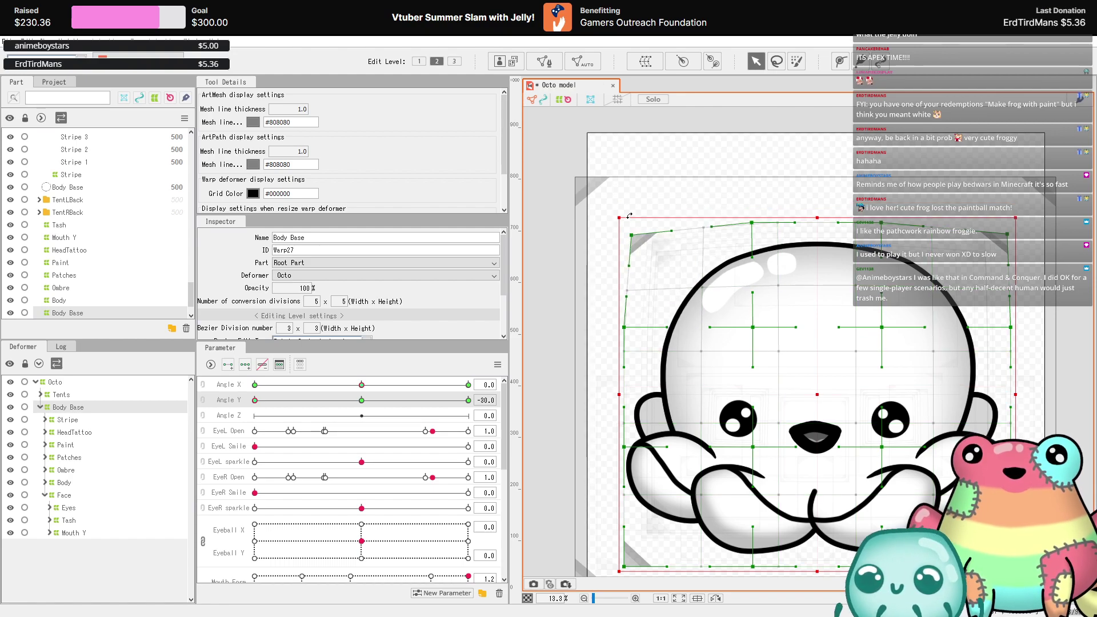
- At Angle Y 30.0, raise Body Base's two inner top-edge points slightly and preview the vertical movement toward the neutral pose
scroll(748, 252, down, 2)
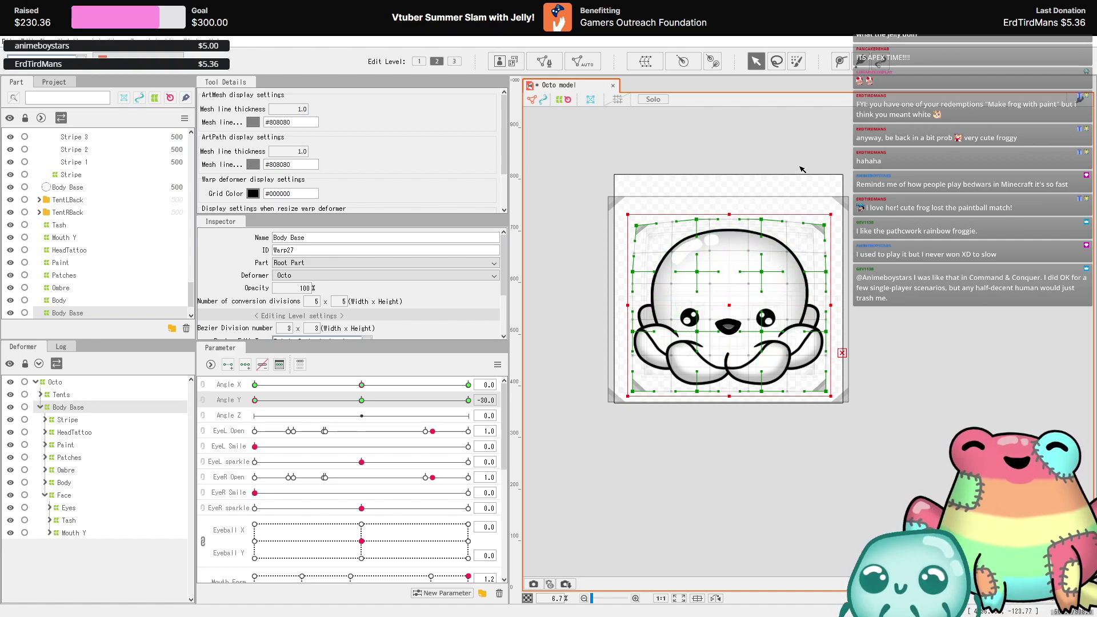
scroll(669, 223, up, 2)
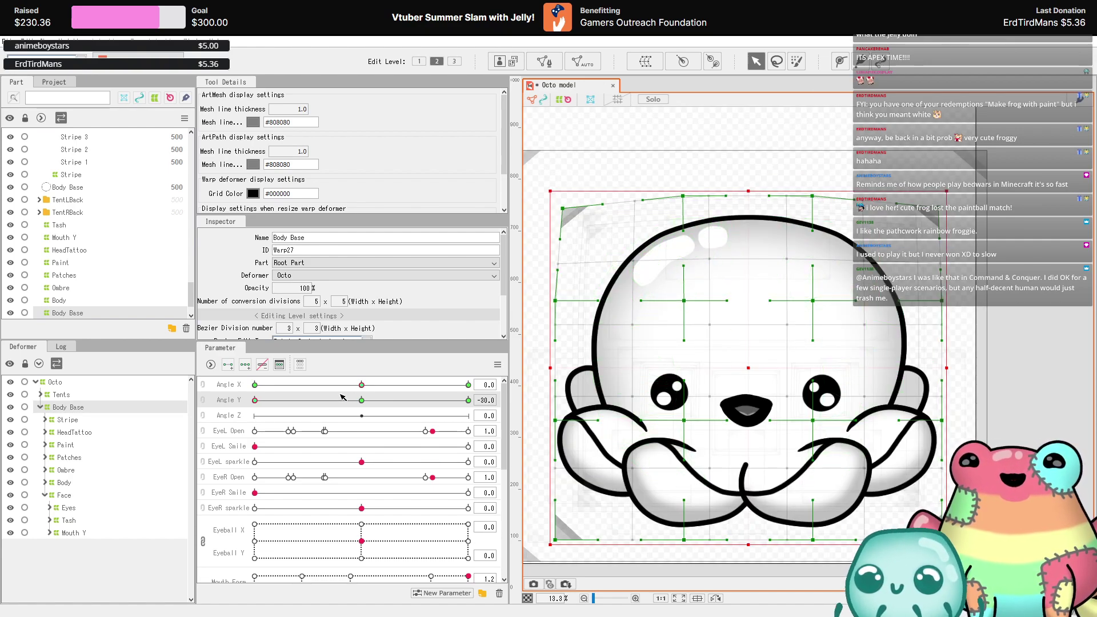
drag(256, 401, 469, 381)
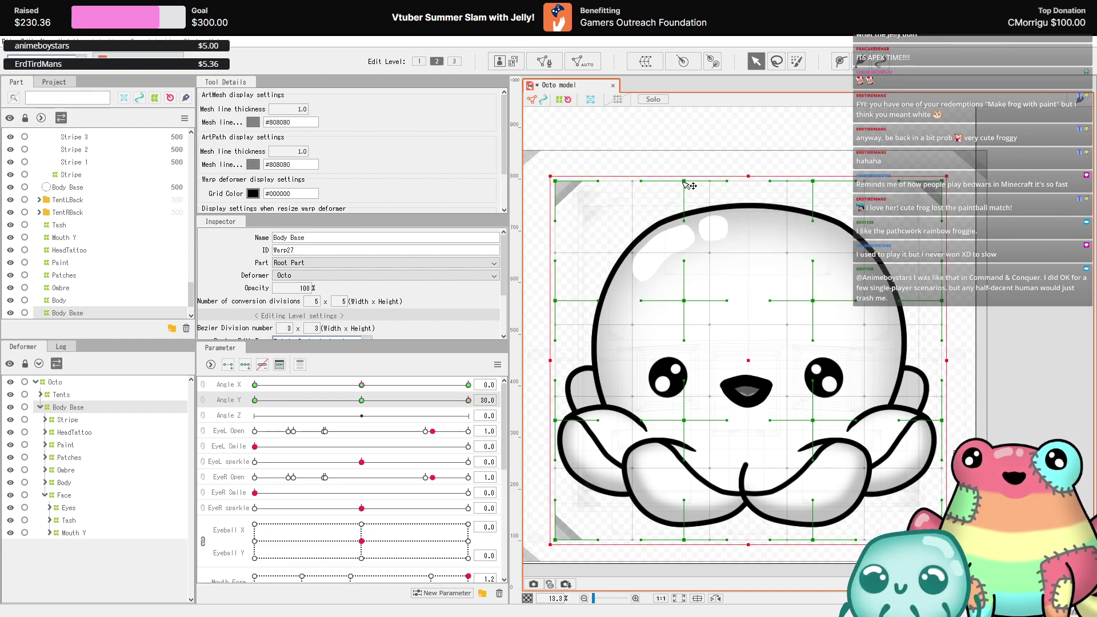
drag(684, 181, 684, 171)
drag(817, 183, 816, 176)
scroll(741, 194, down, 2)
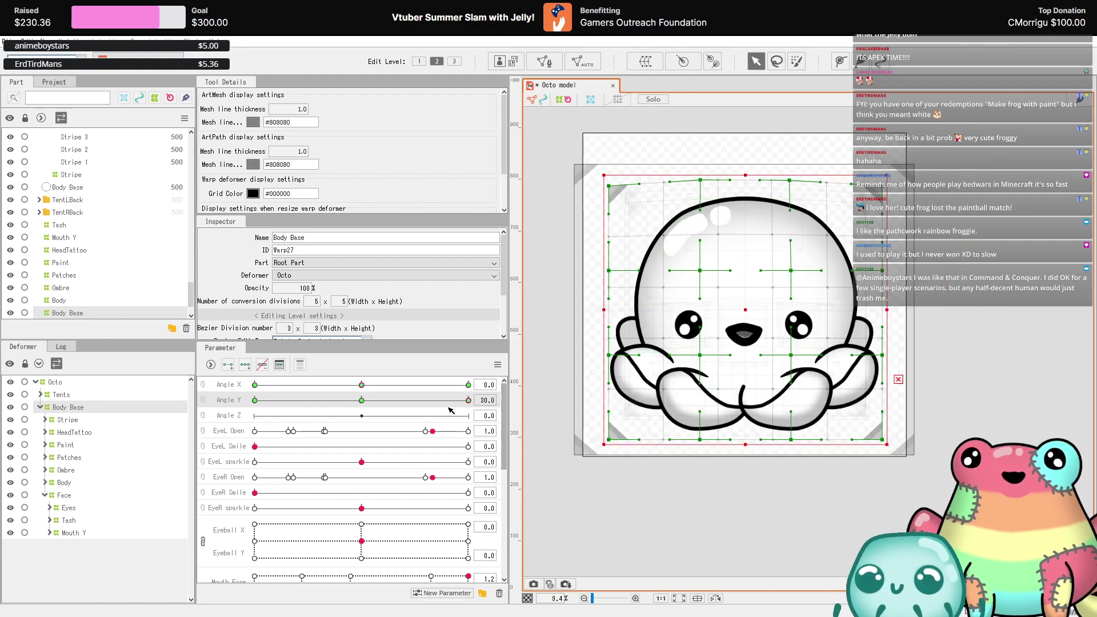
drag(442, 401, 353, 371)
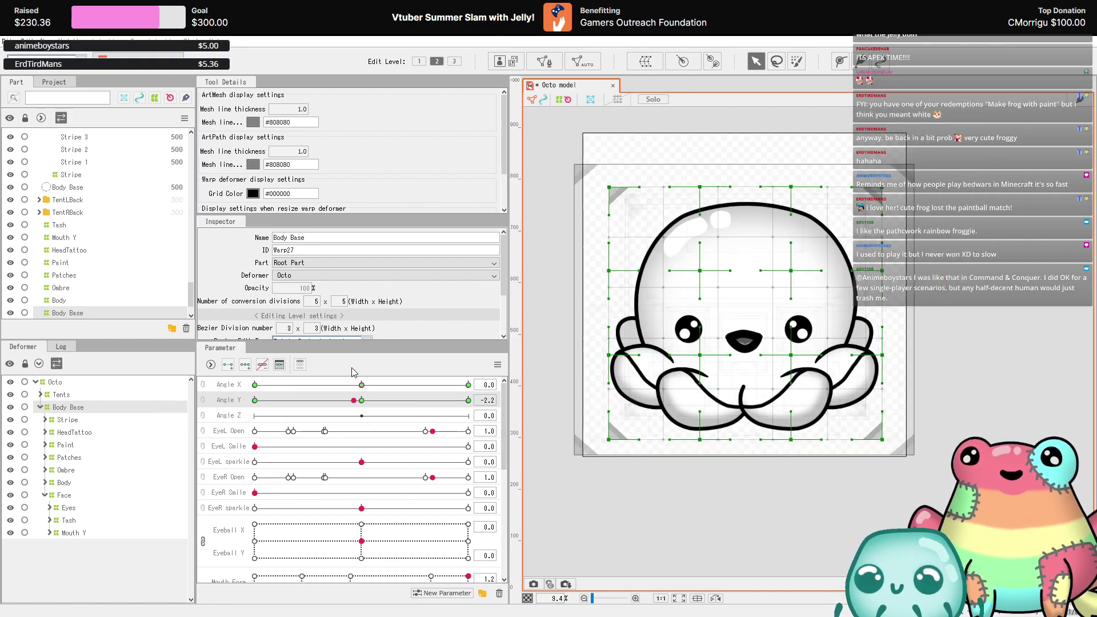
- Link Angle X and Angle Y into one combined parameter and synthesize the corner forms for Body Base
click(203, 387)
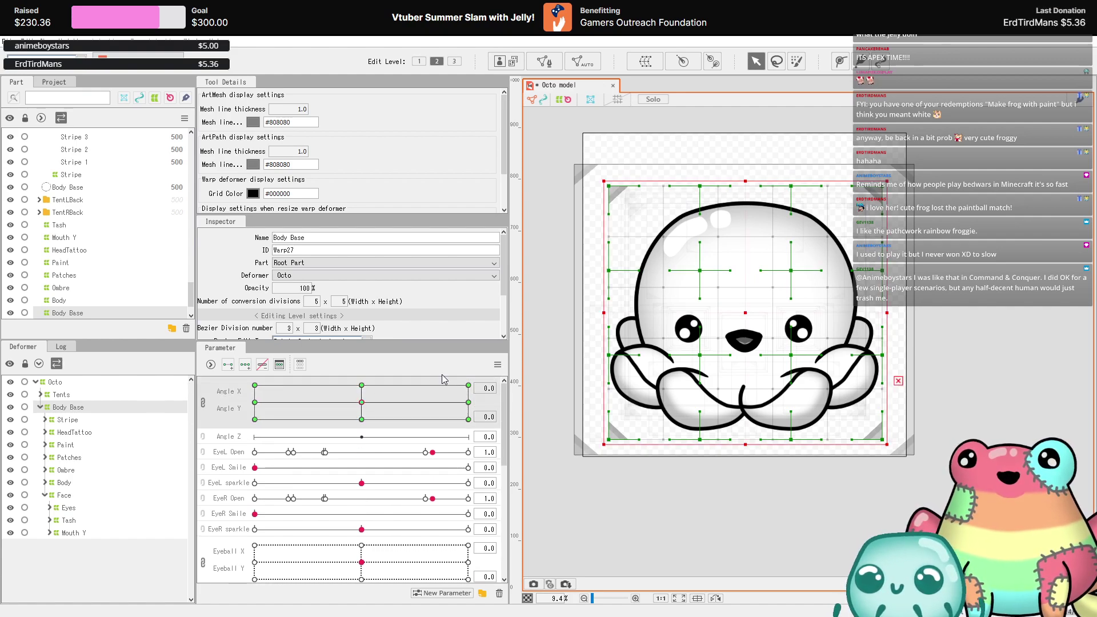
click(497, 364)
click(574, 439)
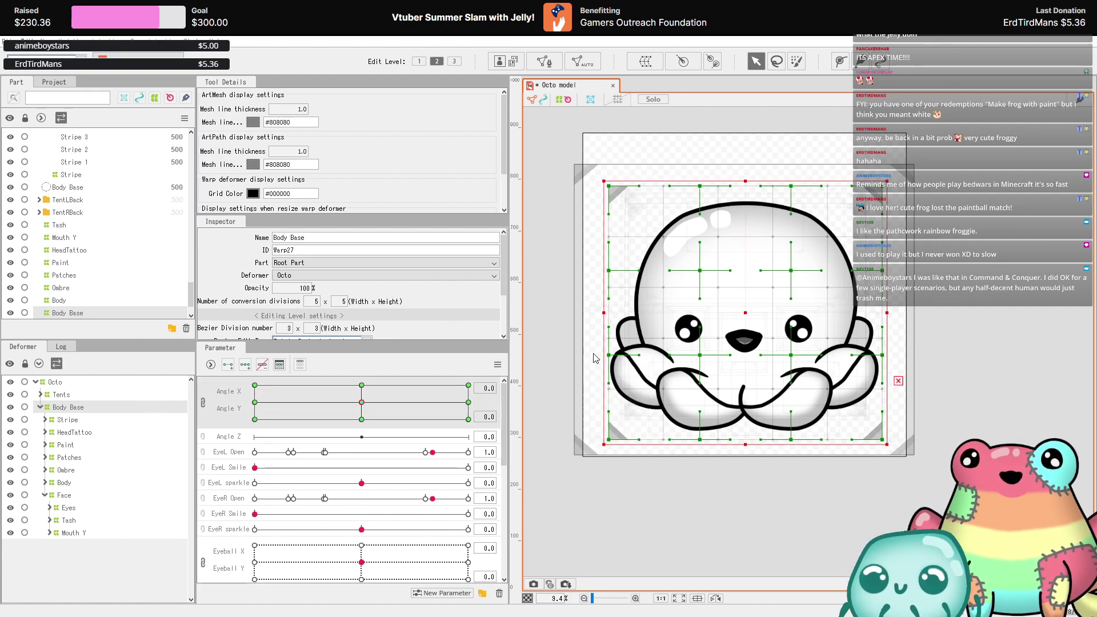
- Preview the diagonal head movement across the linked Angle X and Angle Y range and save the model
drag(436, 385, 49, 334)
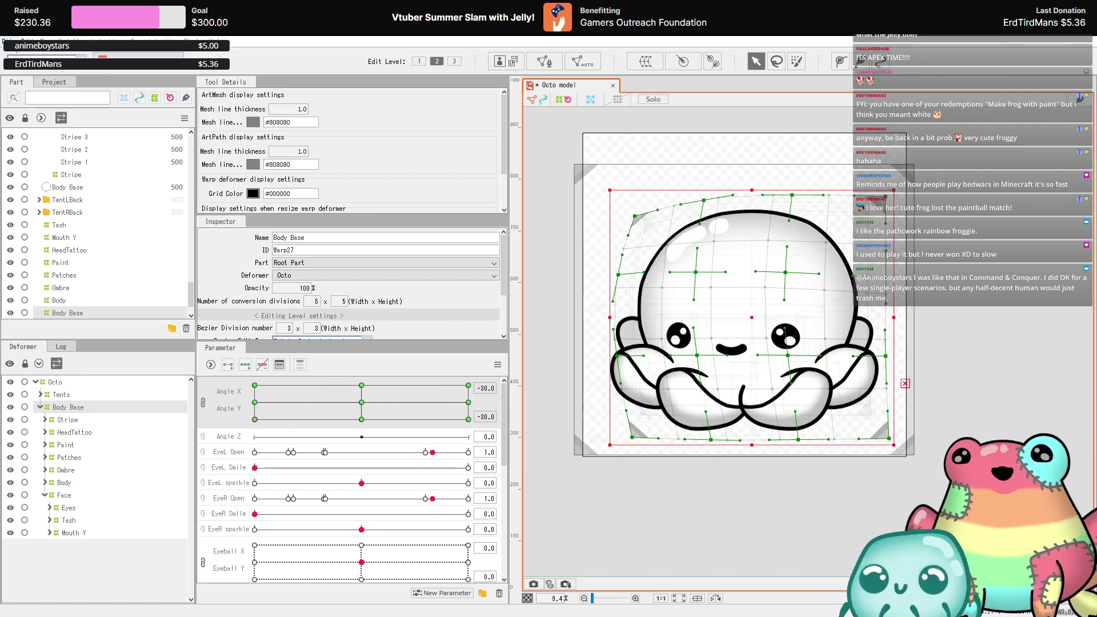
click(8, 40)
click(23, 138)
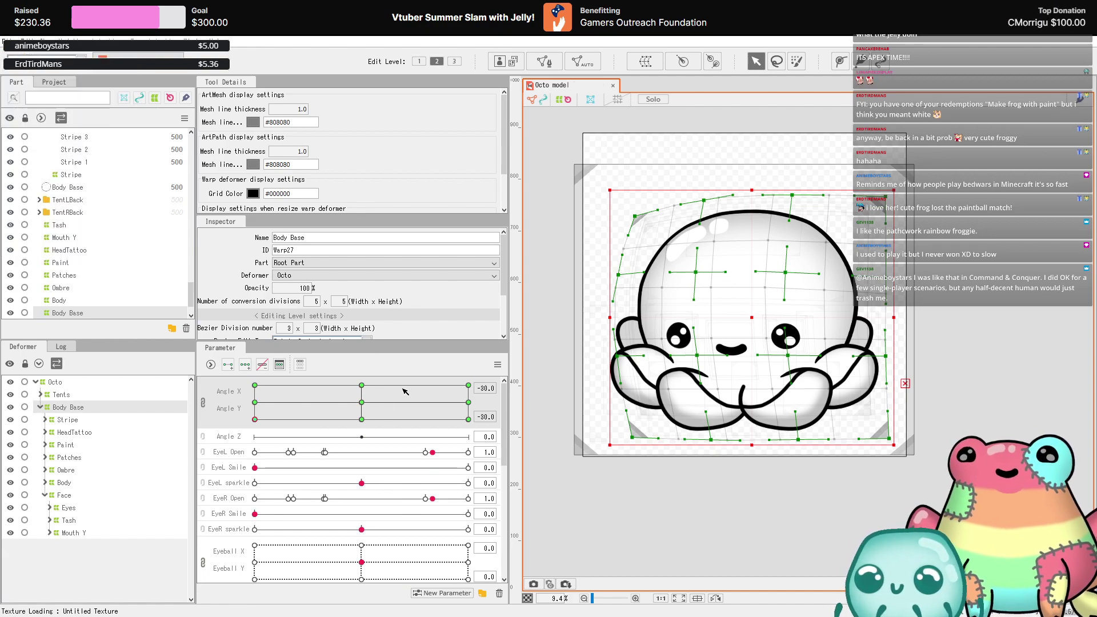
drag(394, 403, 274, 389)
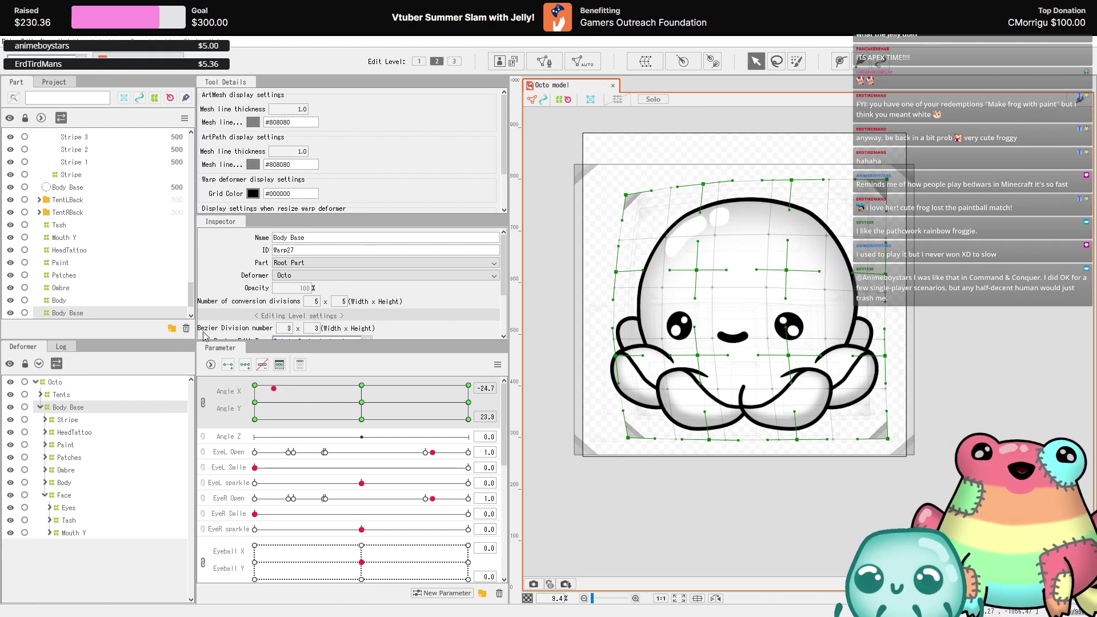
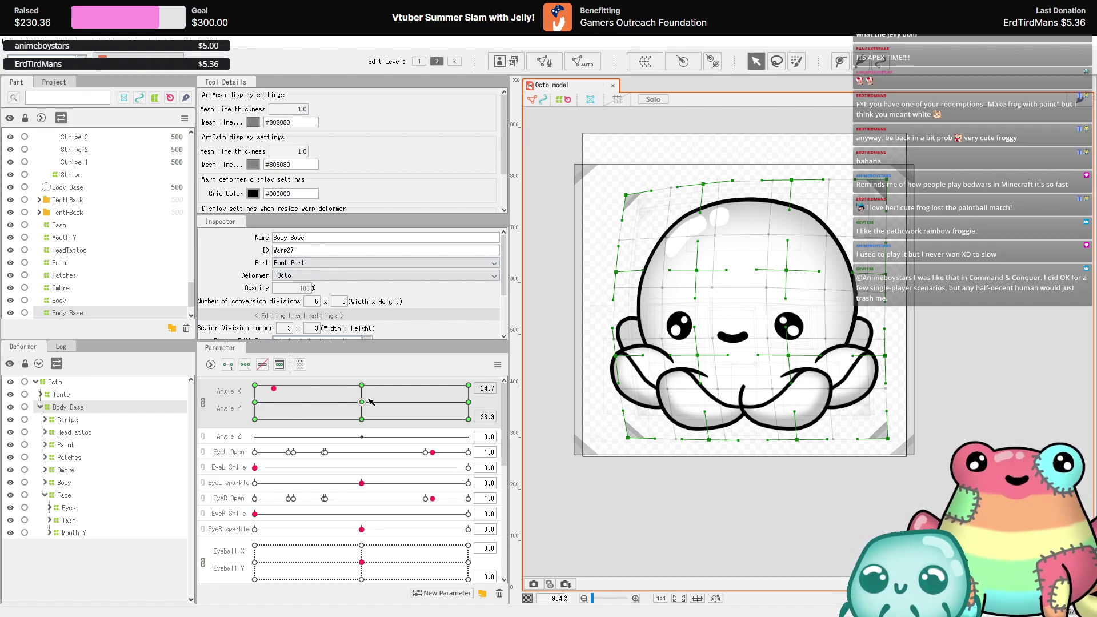
- Pose the head at Angle X 30.0 and Angle Y -30.0, and set the Paint parameter to 1.0
drag(367, 400, 520, 434)
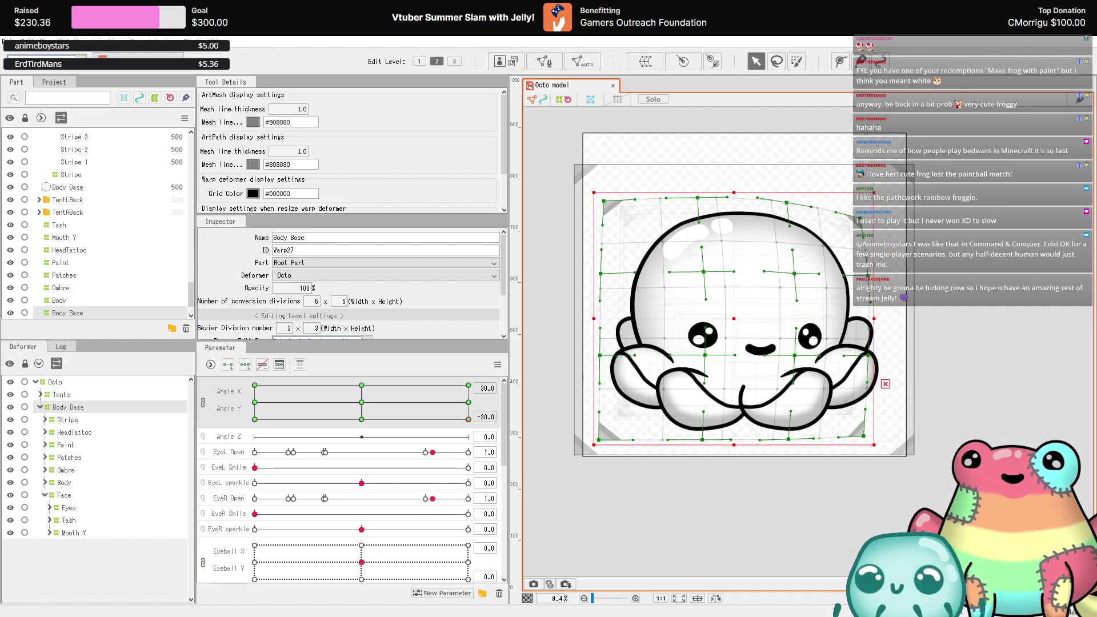
scroll(829, 177, up, 2)
scroll(331, 502, down, 5)
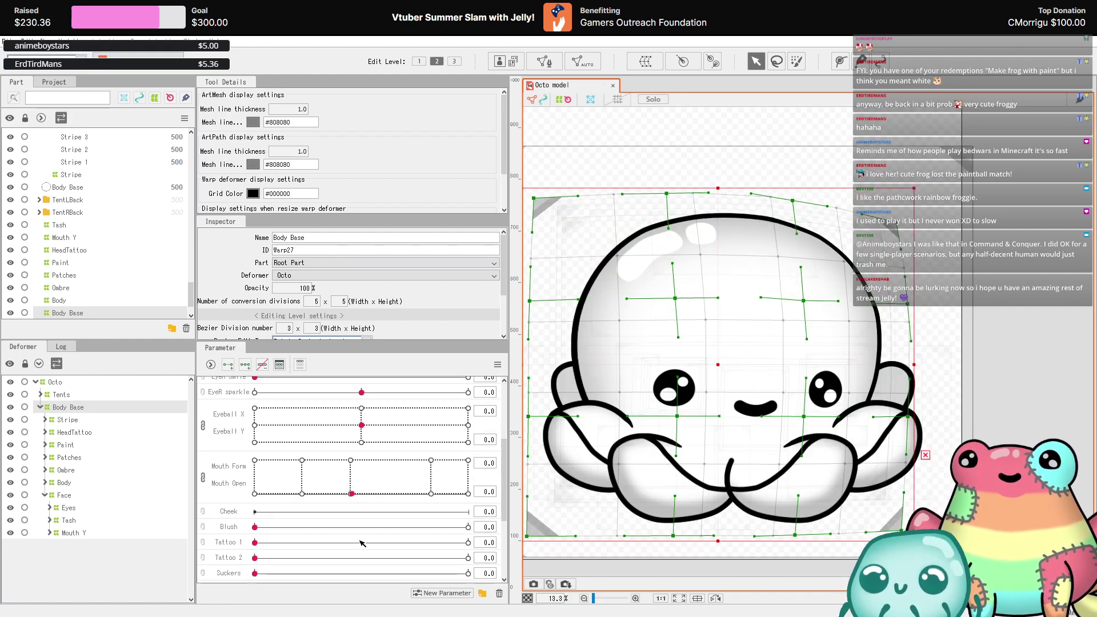
drag(297, 517, 469, 514)
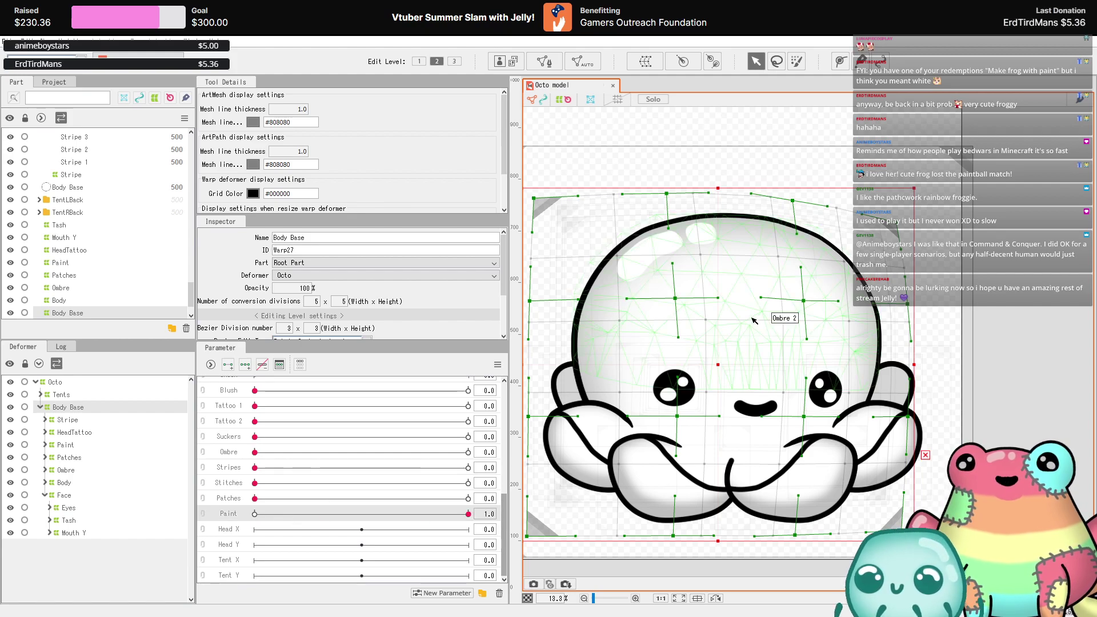
- Examine the Paint art mesh's vertices along the head's outline in mesh editing, then confirm the mesh edit
scroll(663, 237, up, 4)
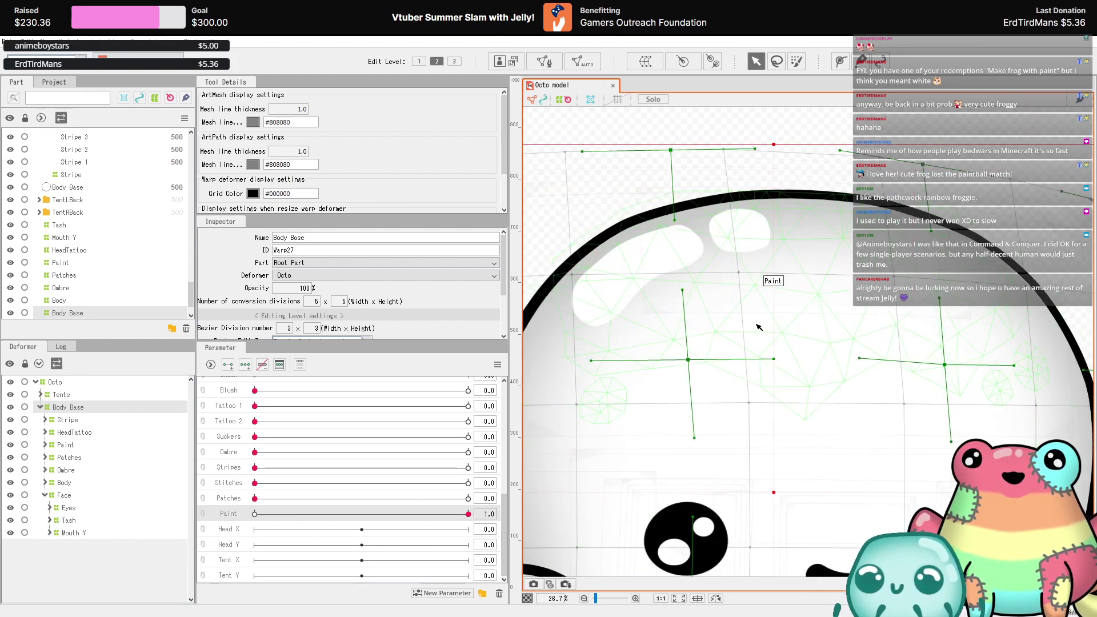
click(763, 271)
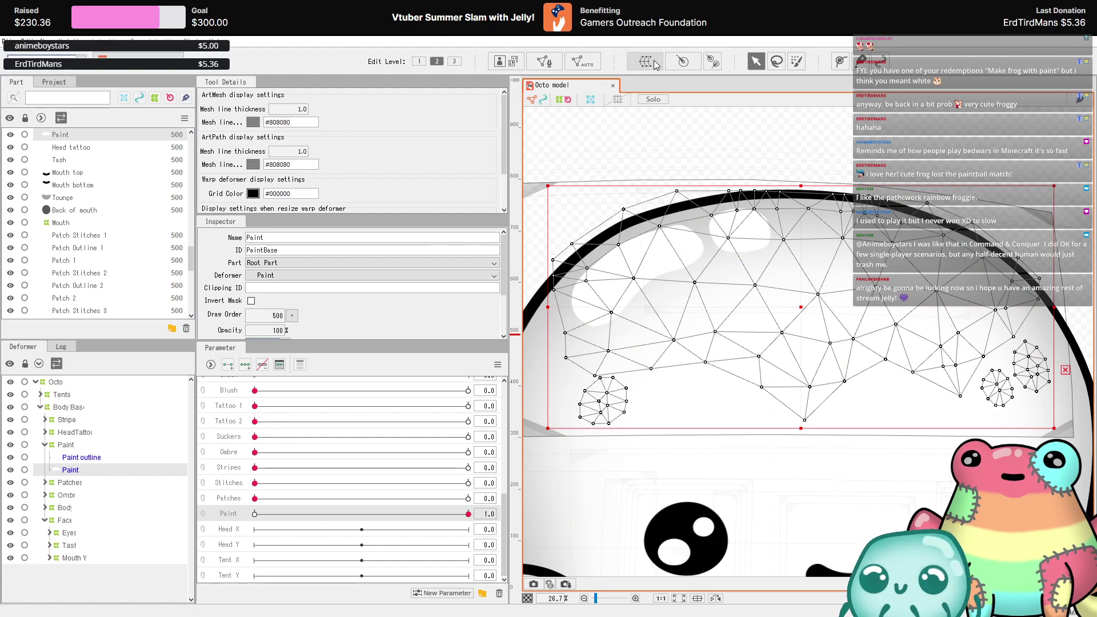
click(546, 61)
scroll(736, 232, up, 2)
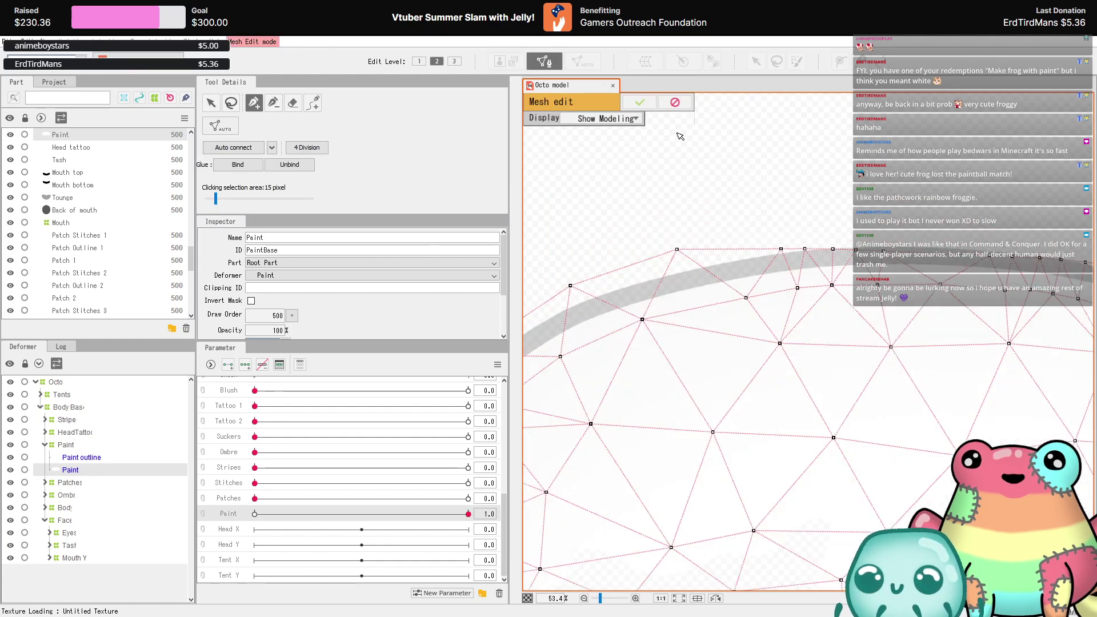
scroll(767, 300, up, 2)
scroll(778, 297, up, 1)
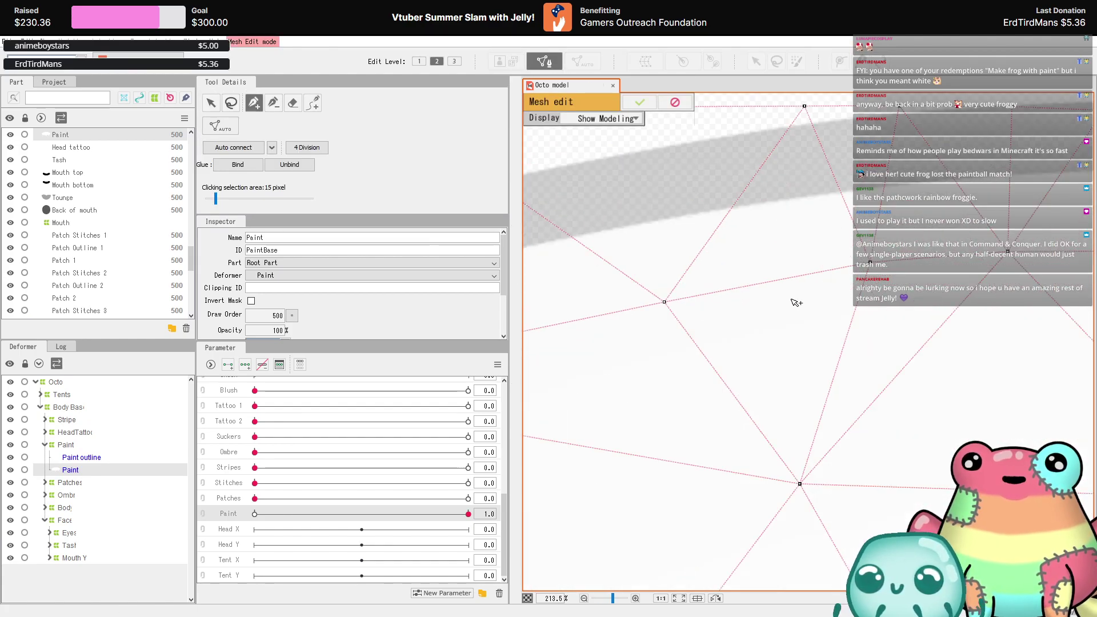
scroll(643, 238, down, 3)
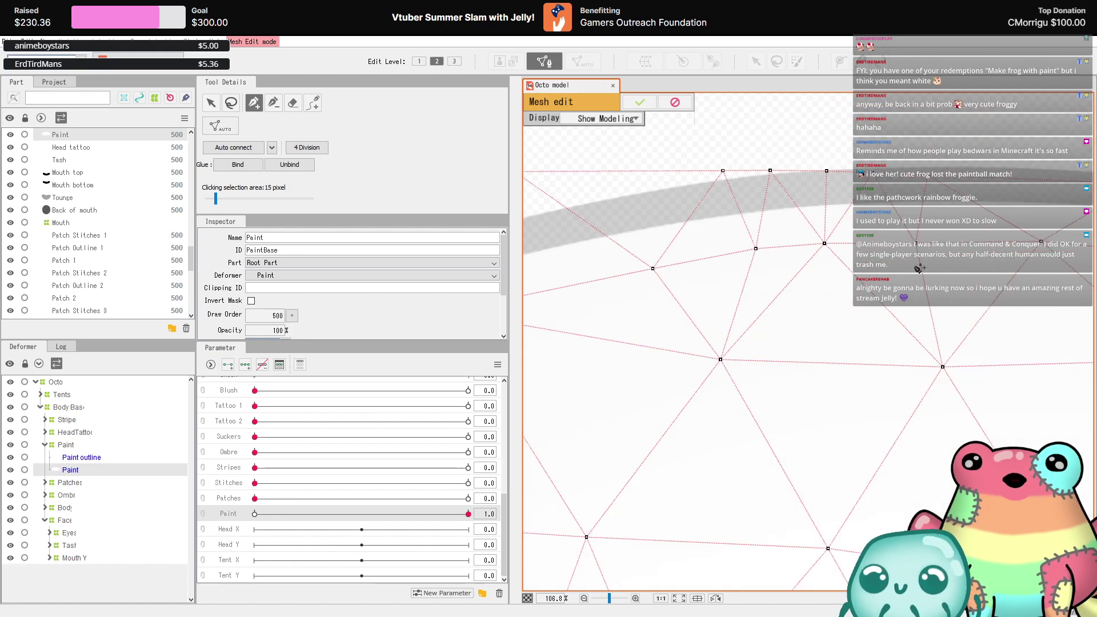
scroll(786, 226, down, 2)
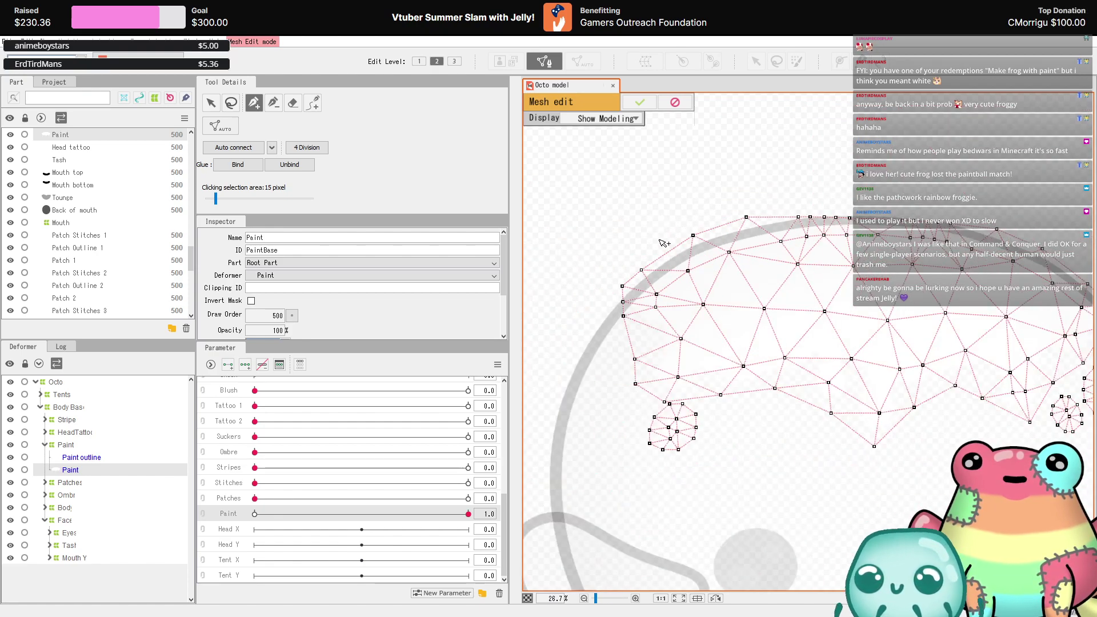
scroll(609, 228, up, 4)
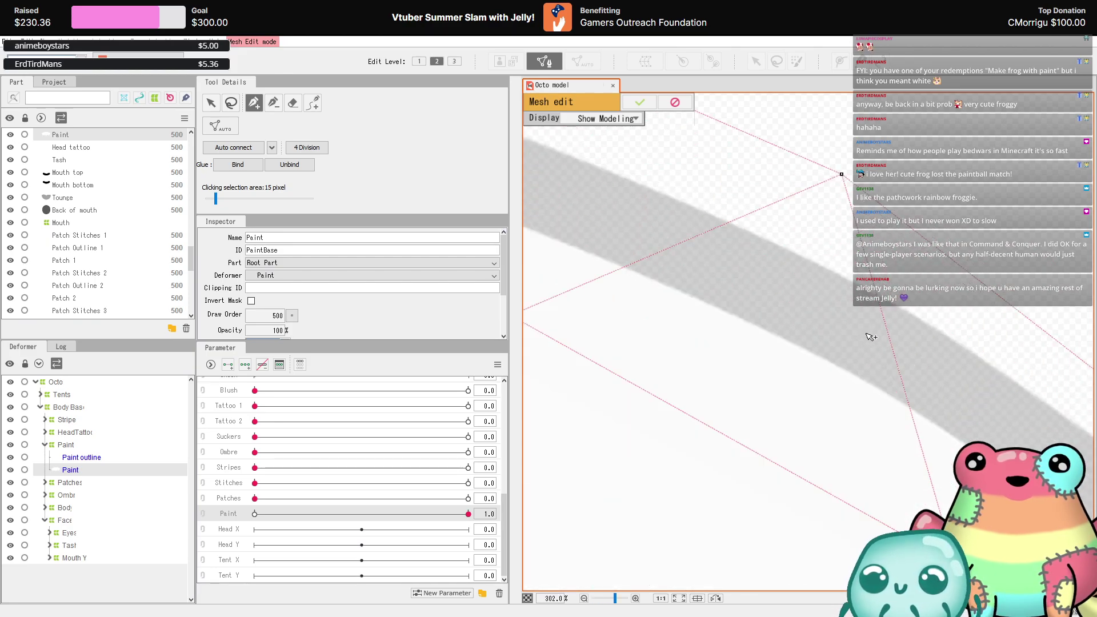
scroll(968, 302, down, 4)
scroll(876, 256, down, 2)
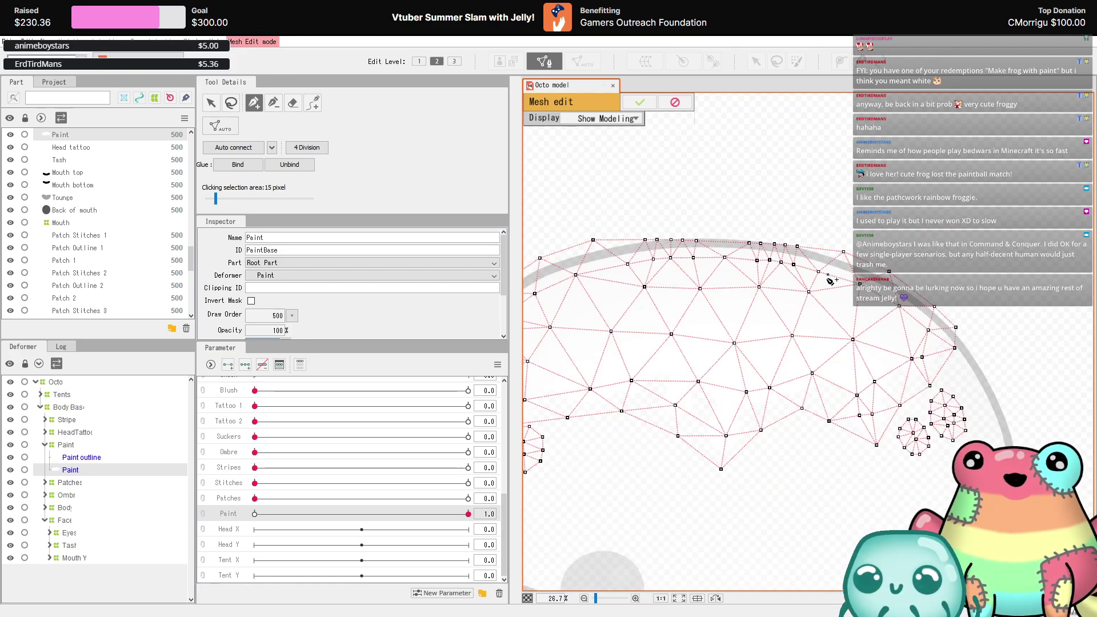
click(640, 102)
scroll(869, 347, down, 2)
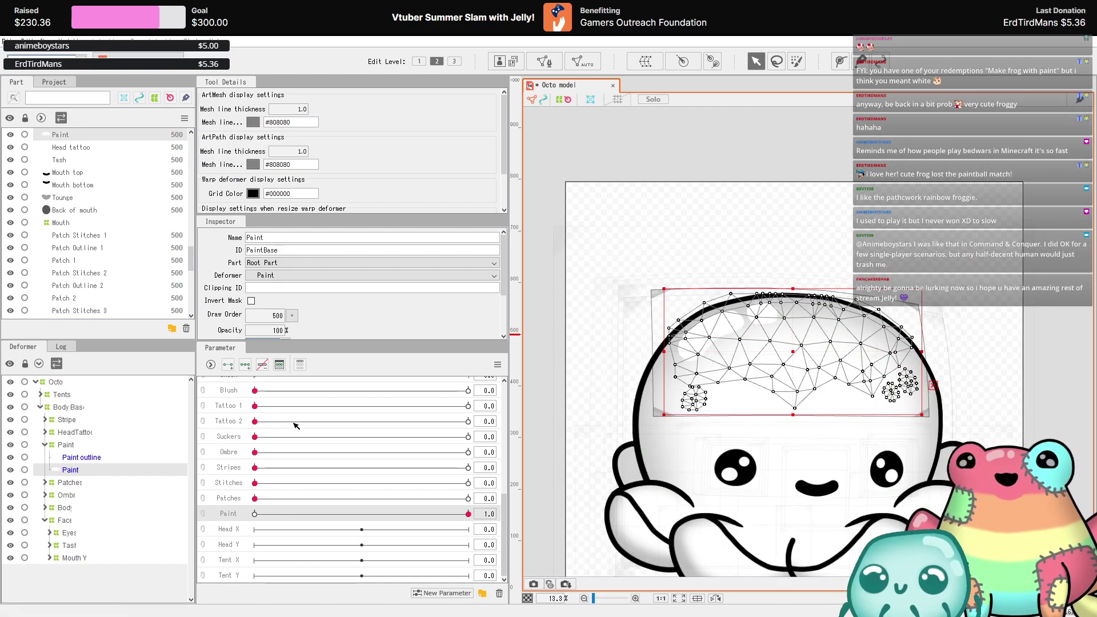
- Wrap the Paint deformer in a new parent warp deformer named Paint under Body Base, and extend its upper-left corner slightly at the neutral angle
click(86, 445)
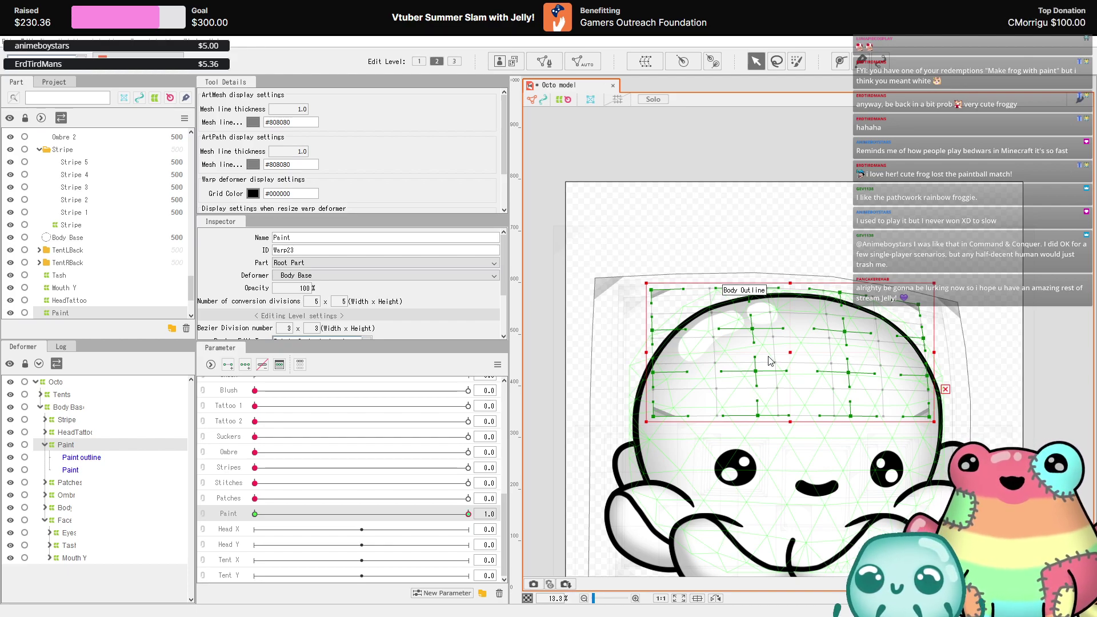
click(703, 523)
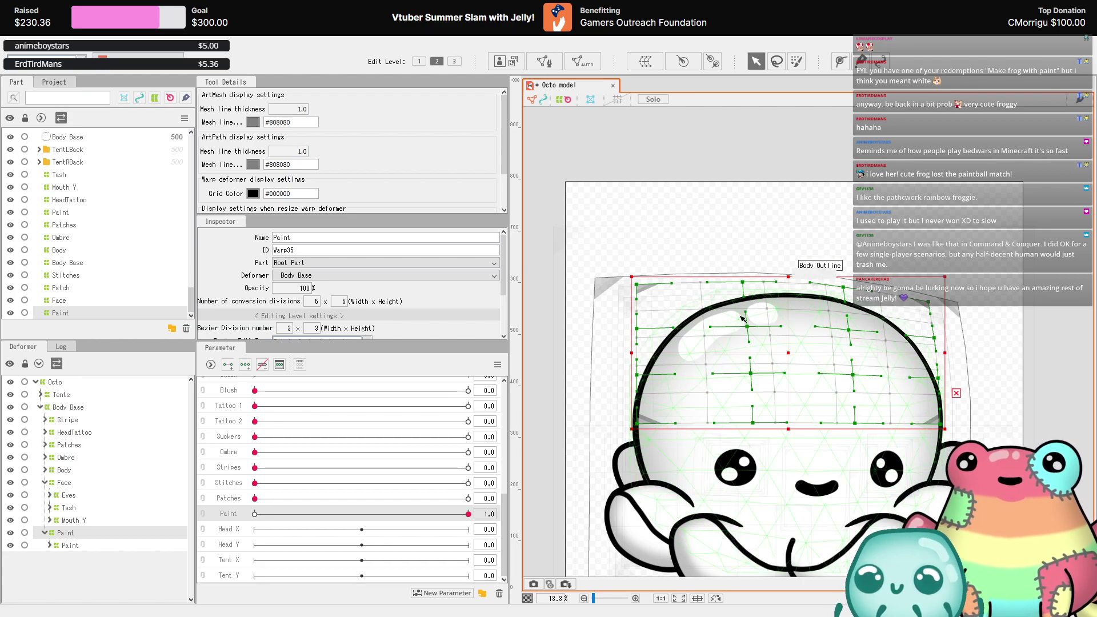
scroll(362, 427, up, 10)
drag(368, 418, 361, 402)
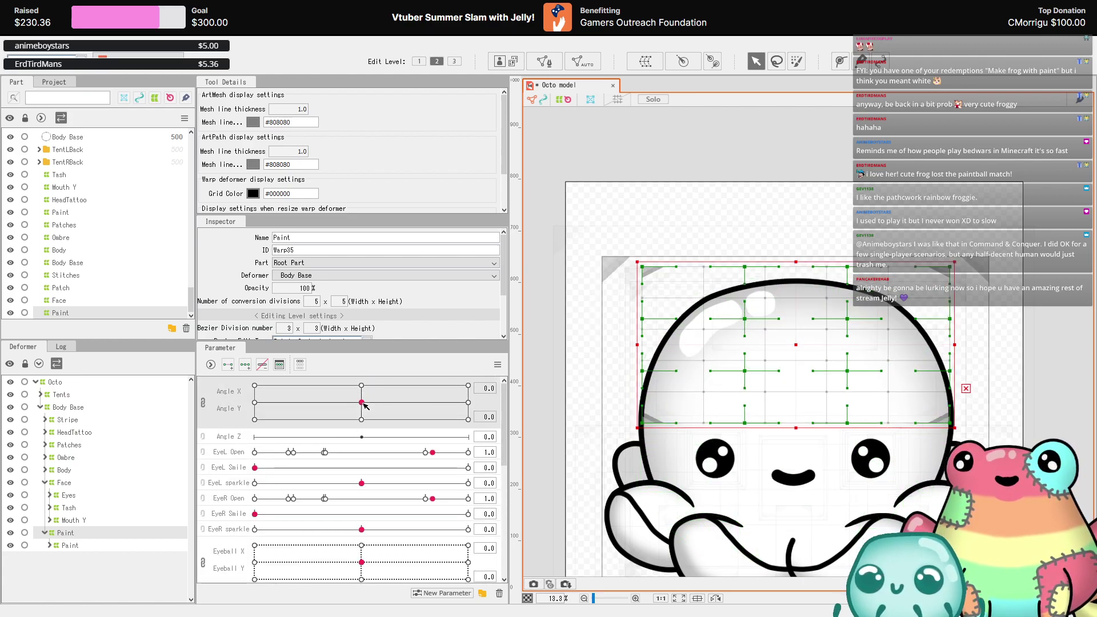
drag(637, 261, 634, 260)
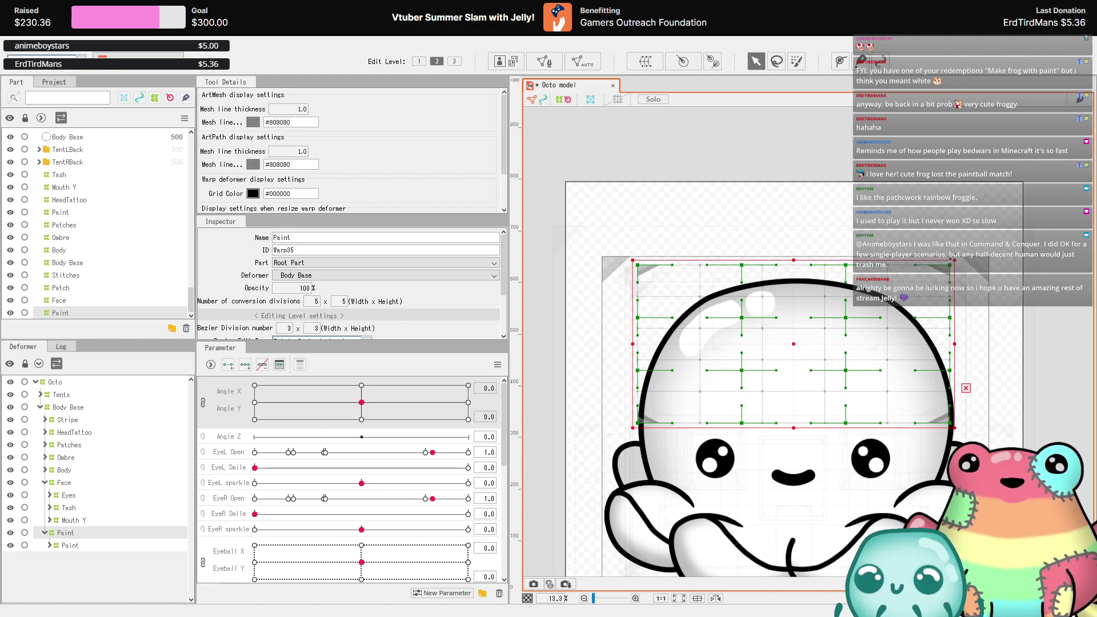
scroll(864, 313, up, 8)
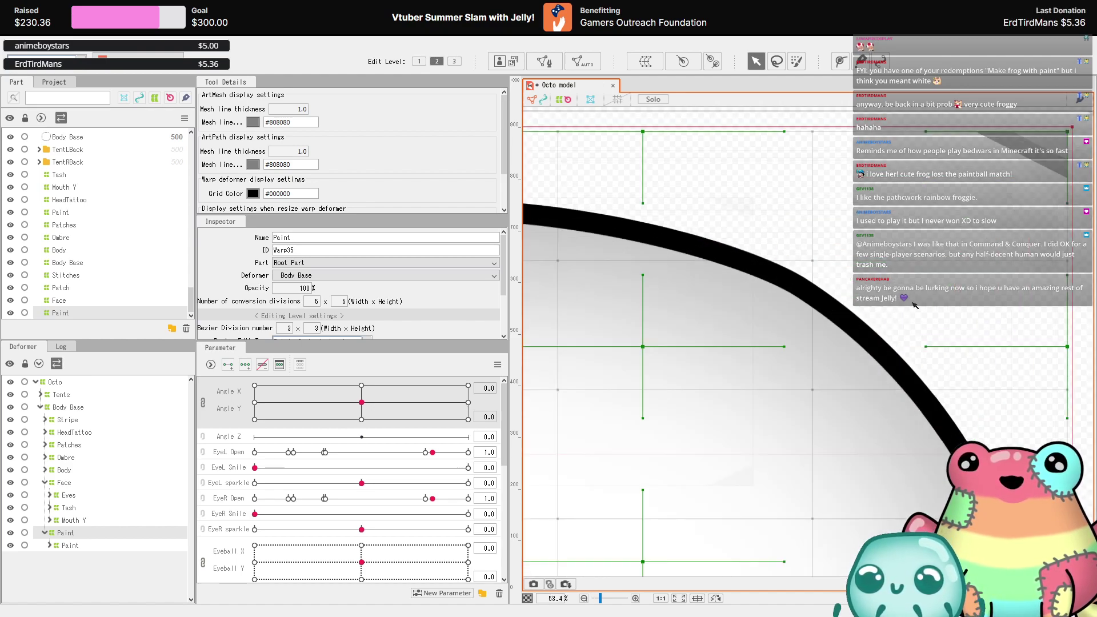
scroll(863, 313, up, 3)
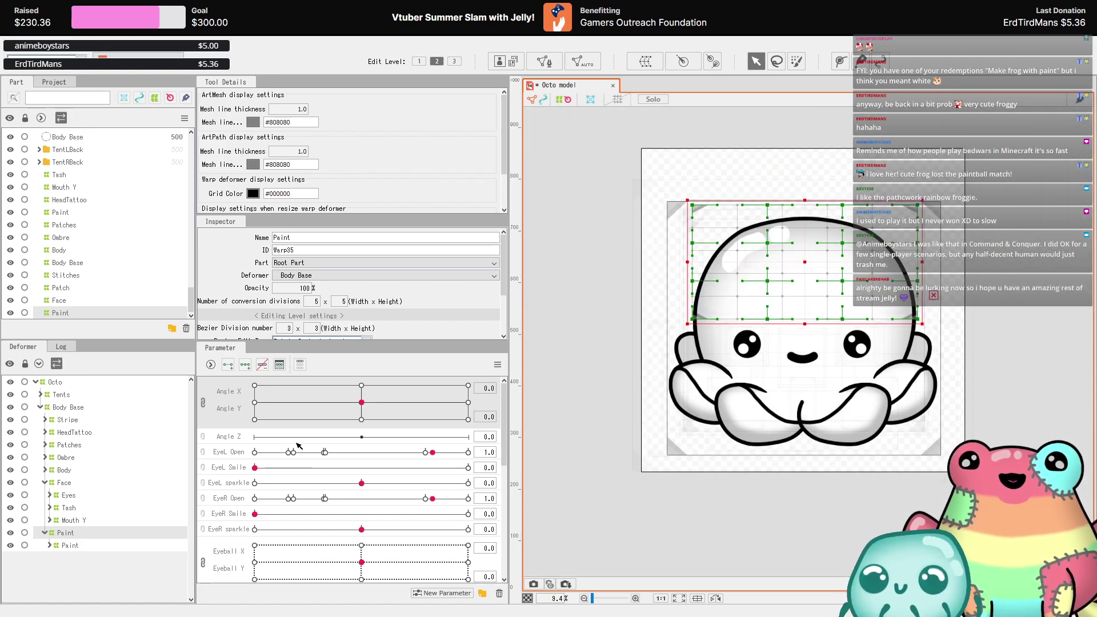
- Set the Paint art mesh's Clipping ID to BodyBase, copied from the Body Base art mesh
click(44, 532)
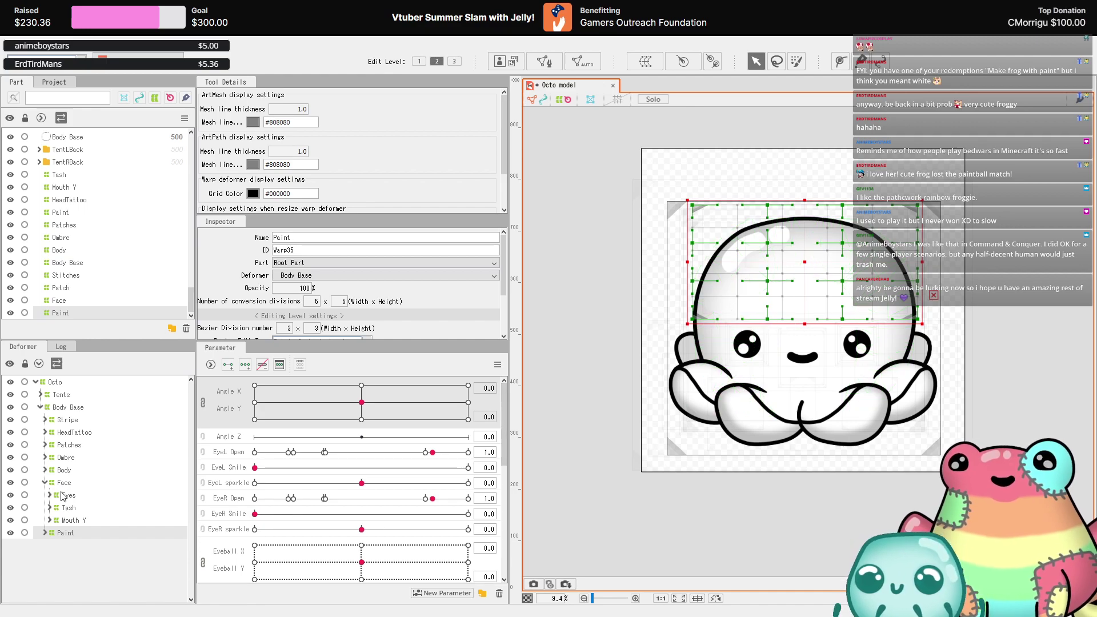
click(51, 472)
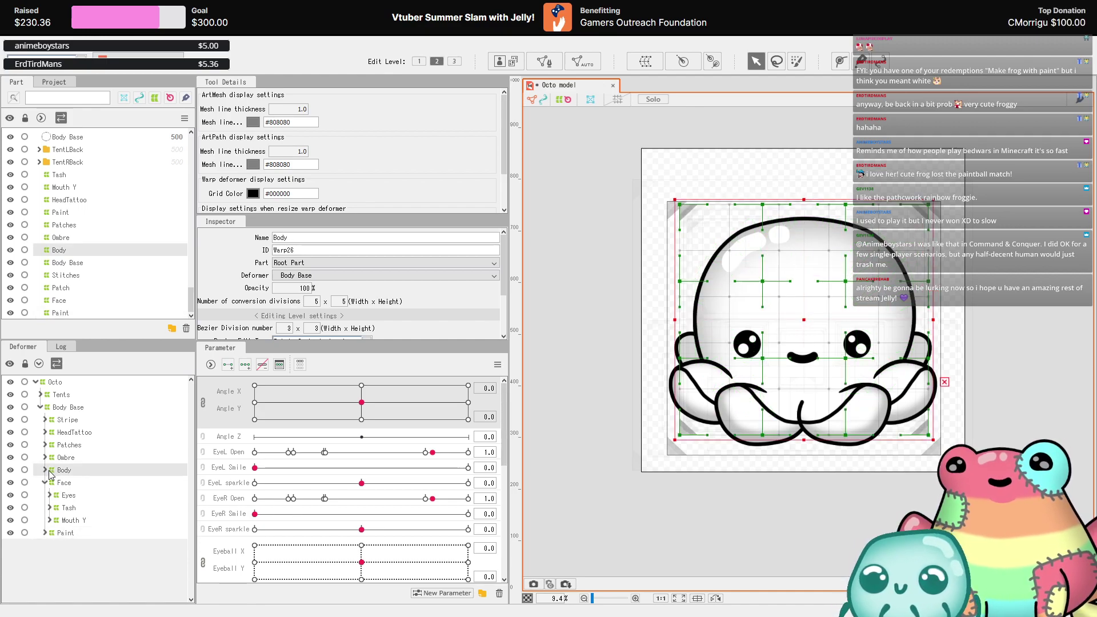
click(46, 470)
click(95, 521)
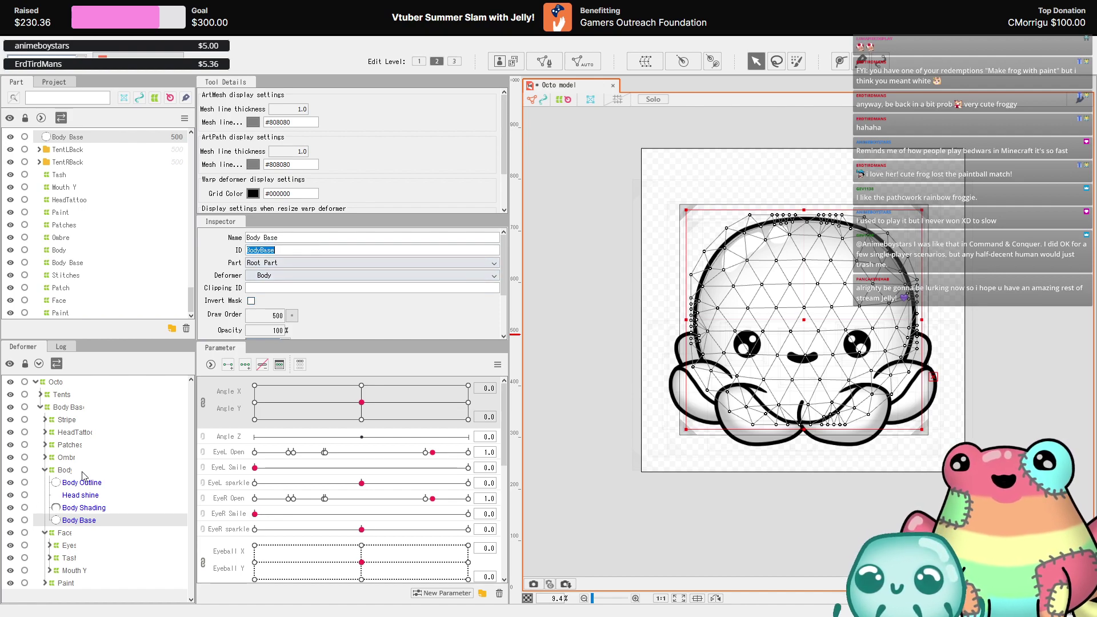
click(45, 583)
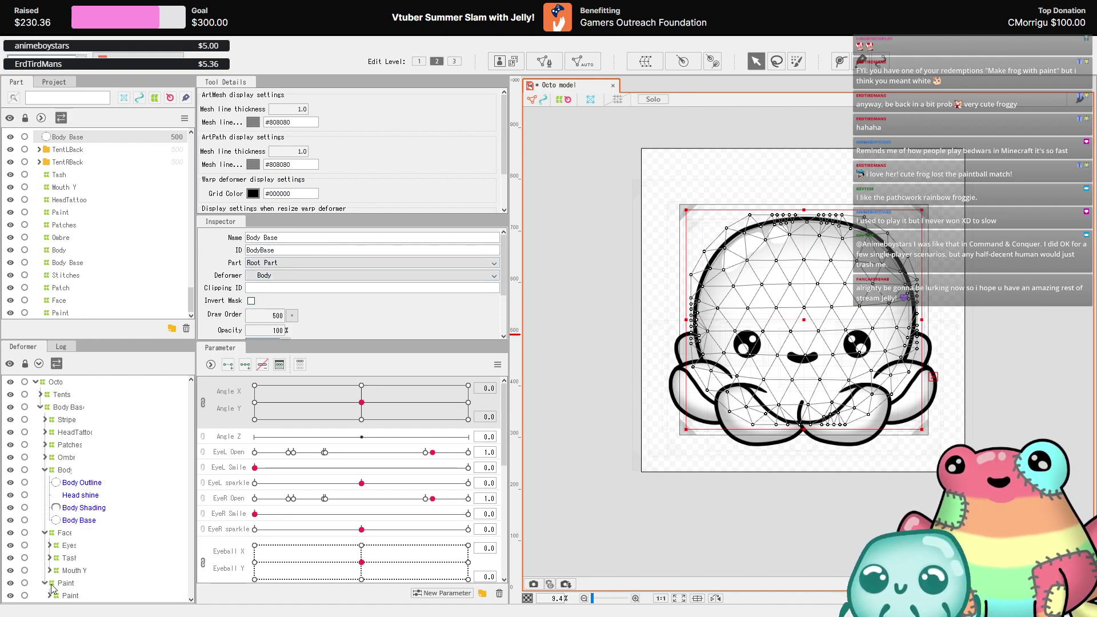
click(55, 596)
click(49, 597)
scroll(96, 573, down, 1)
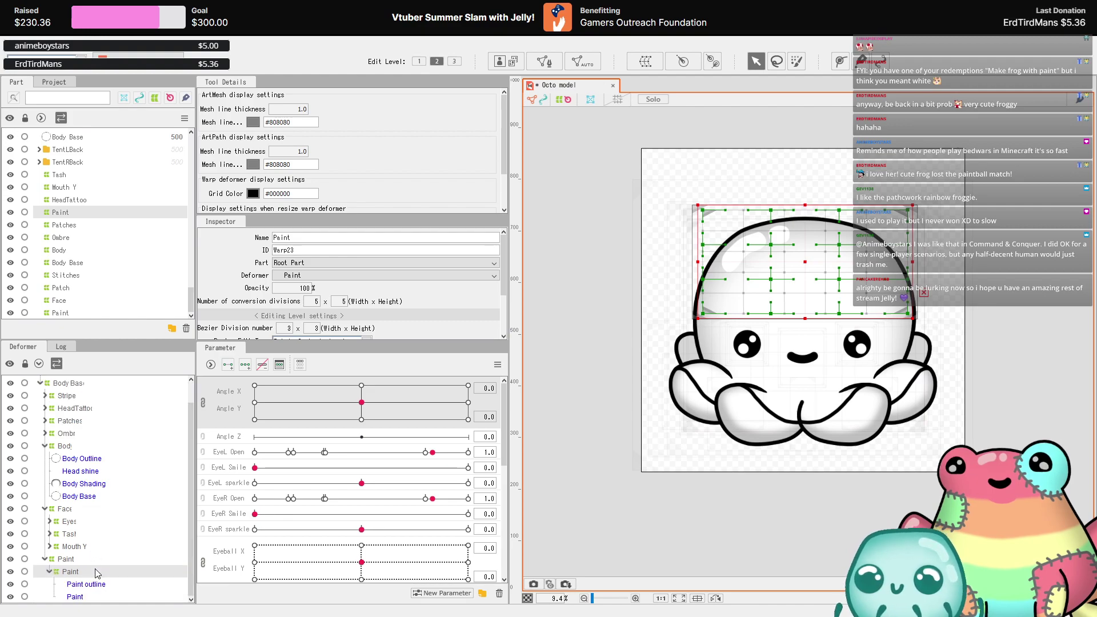
click(75, 597)
click(313, 288)
text(BodyBase)
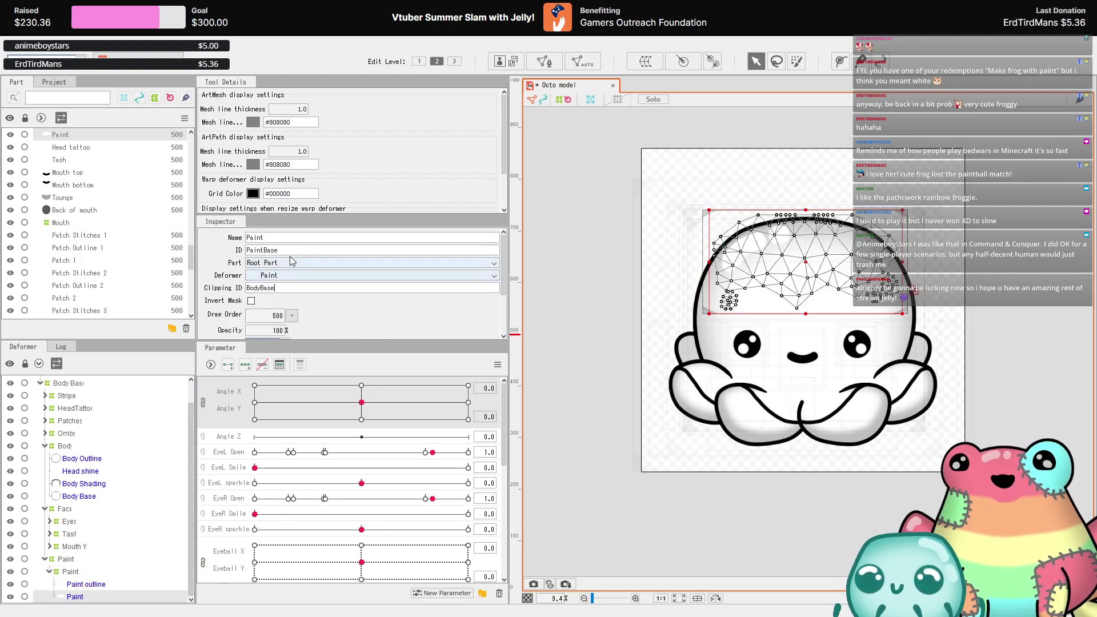
- Hide the Body Base art mesh and check the clipped Paint area up close near the head's edge
scroll(741, 274, up, 8)
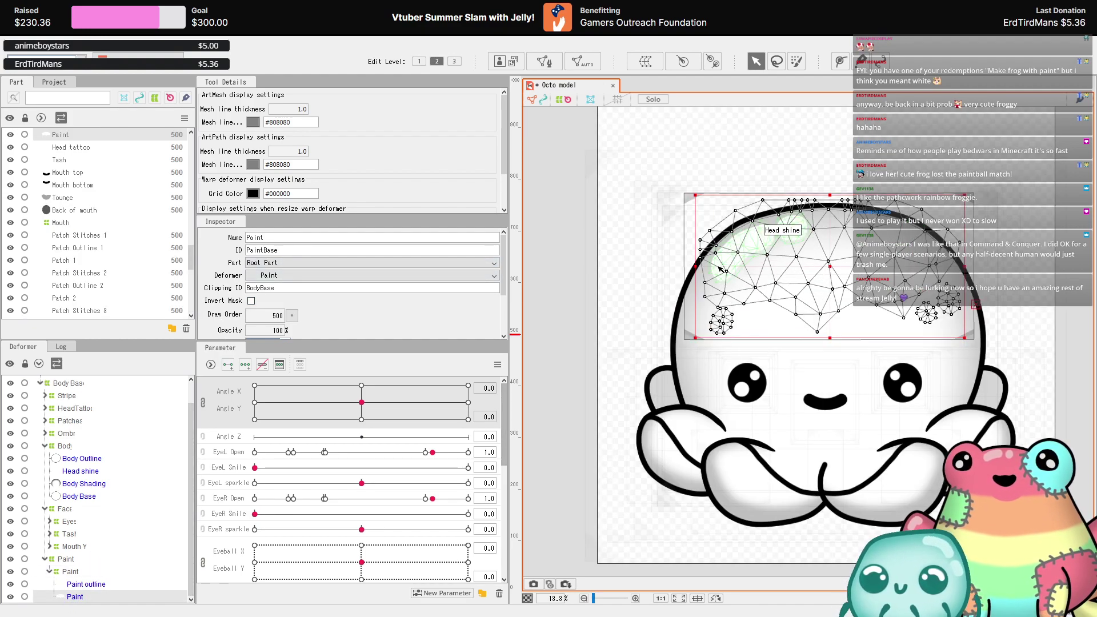
scroll(362, 526, down, 5)
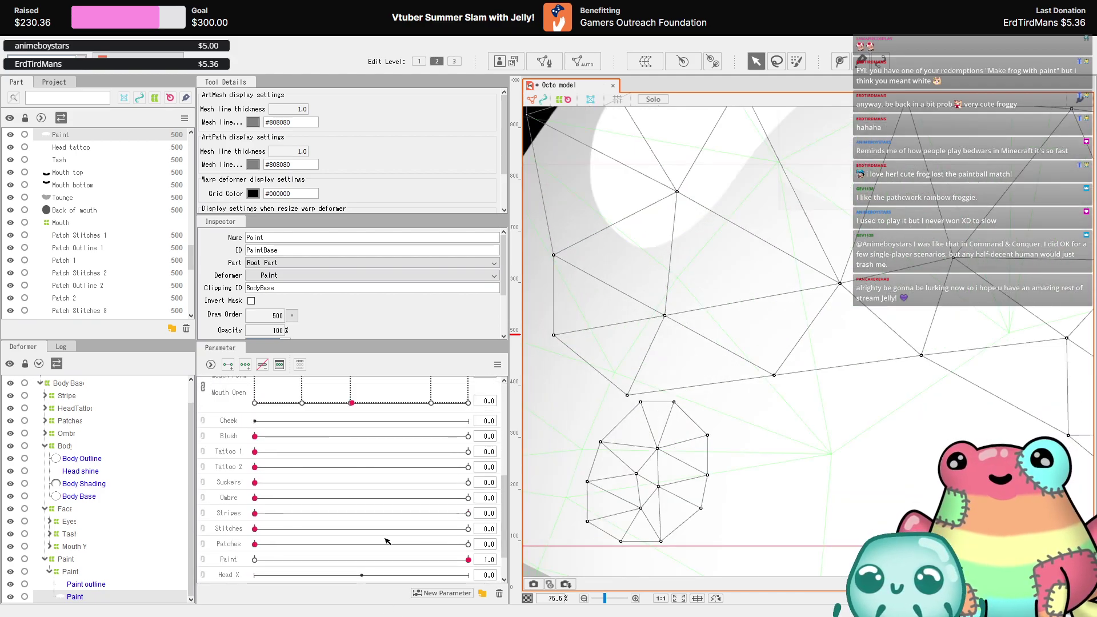
scroll(800, 523, down, 3)
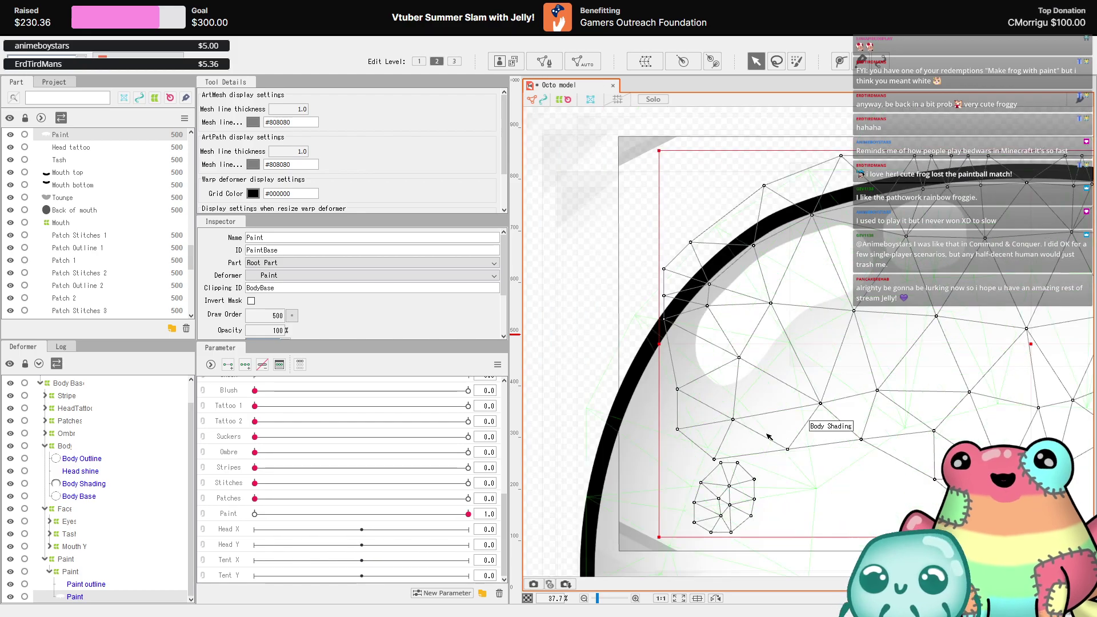
click(11, 497)
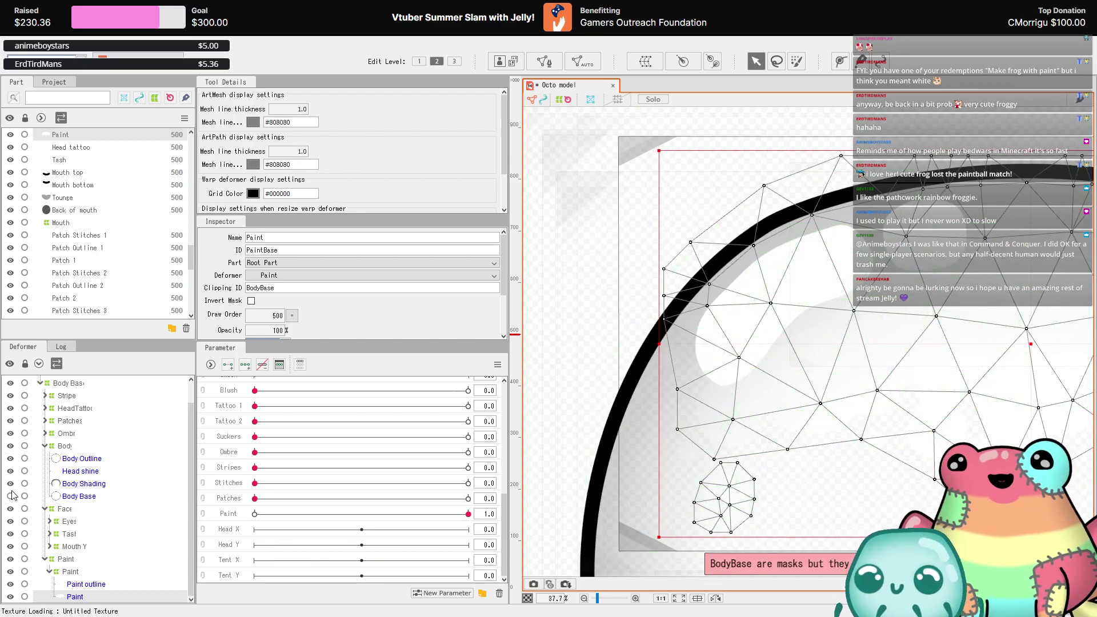
scroll(847, 438, up, 3)
drag(848, 438, 776, 404)
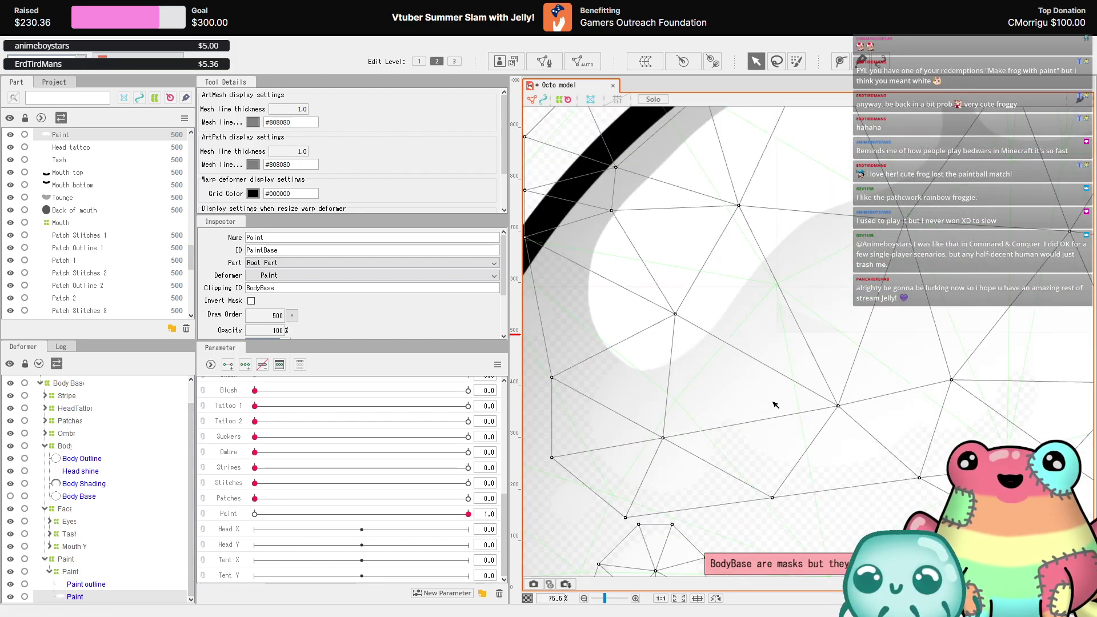
- Set the Paint outline art mesh's Clipping ID to BodyBase
click(114, 586)
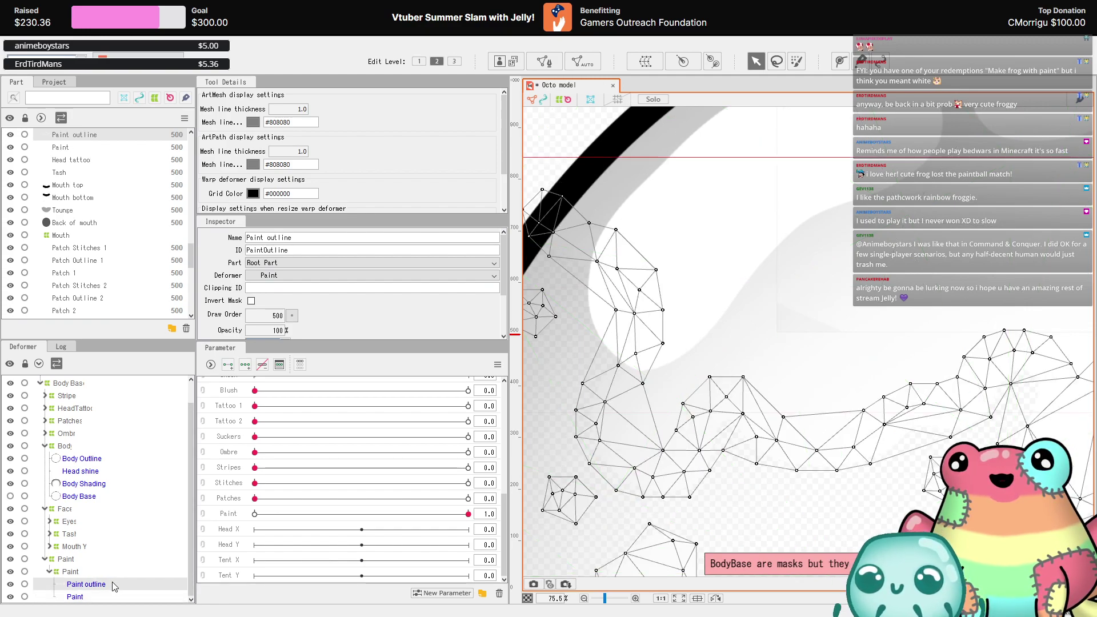
click(301, 288)
text(BodyBase)
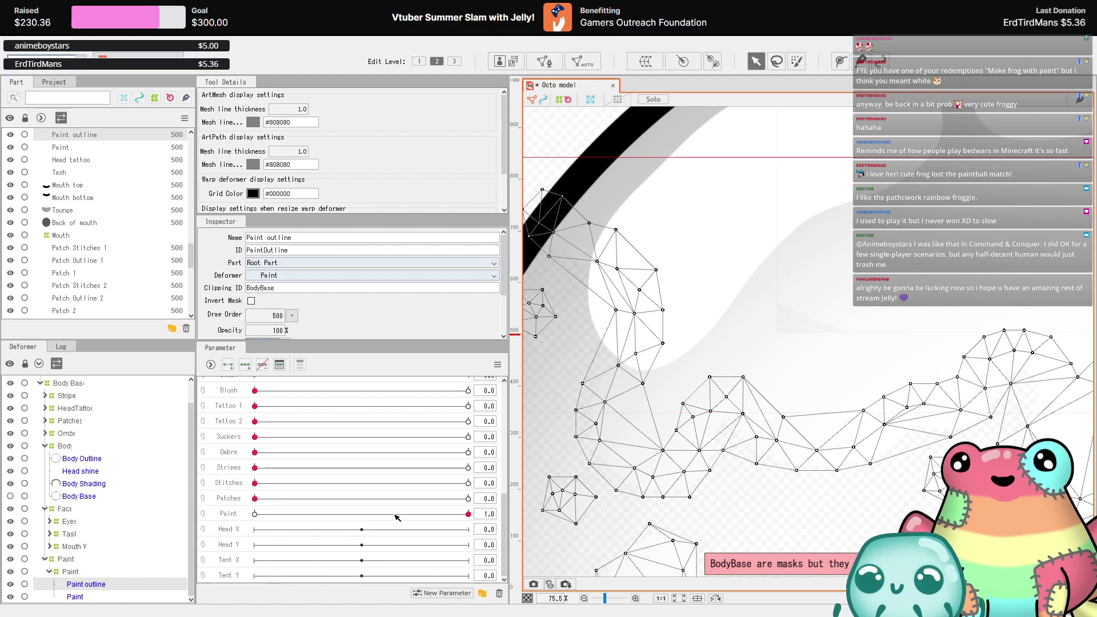
- Preview the Paint parameter at 0.5 and inspect the clipped Paint outline along the head's edge
drag(468, 514, 371, 514)
click(404, 560)
scroll(600, 236, up, 5)
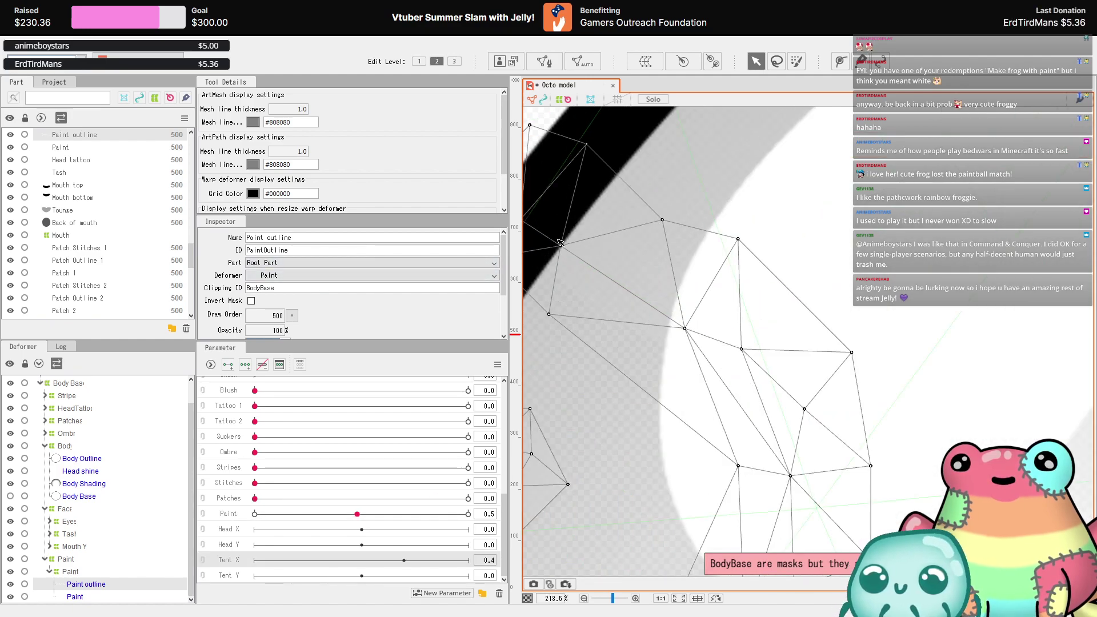
scroll(600, 236, down, 8)
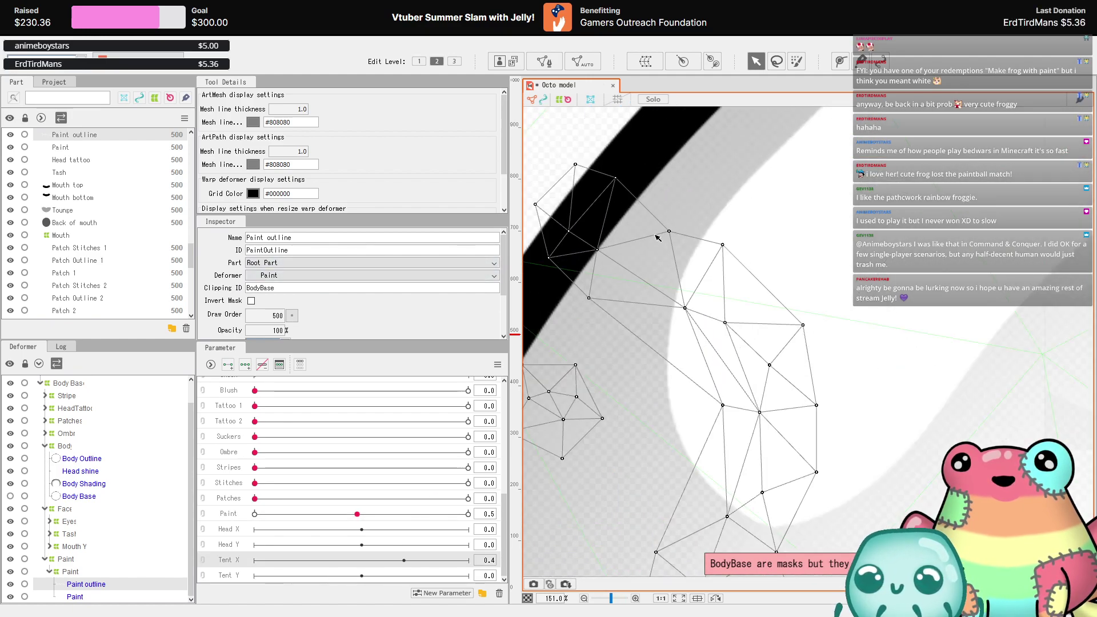
scroll(667, 243, up, 10)
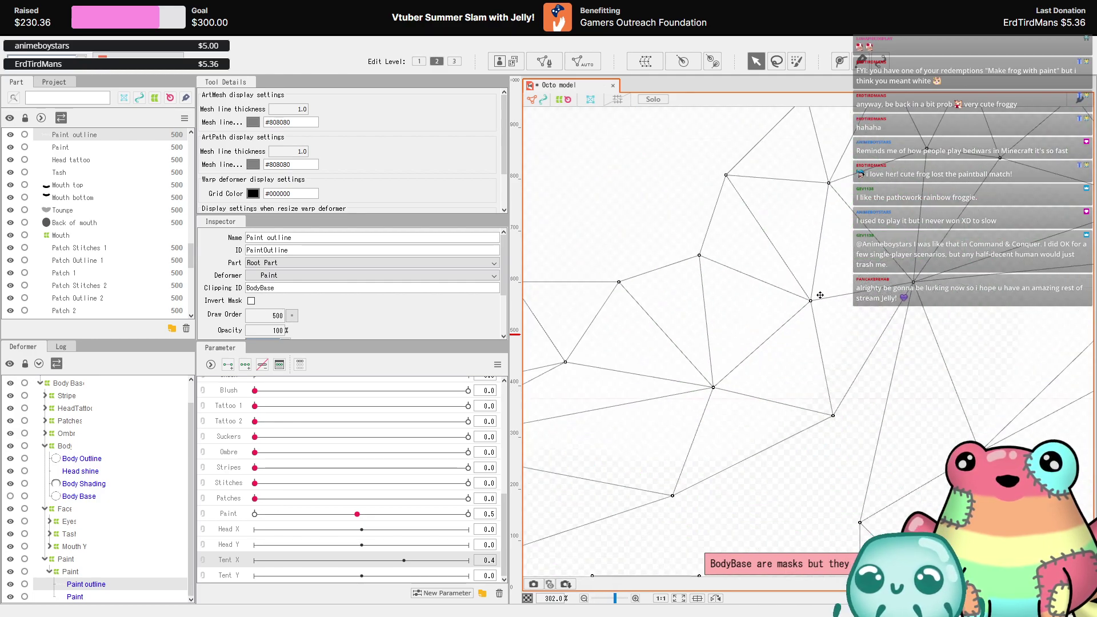
scroll(820, 295, down, 13)
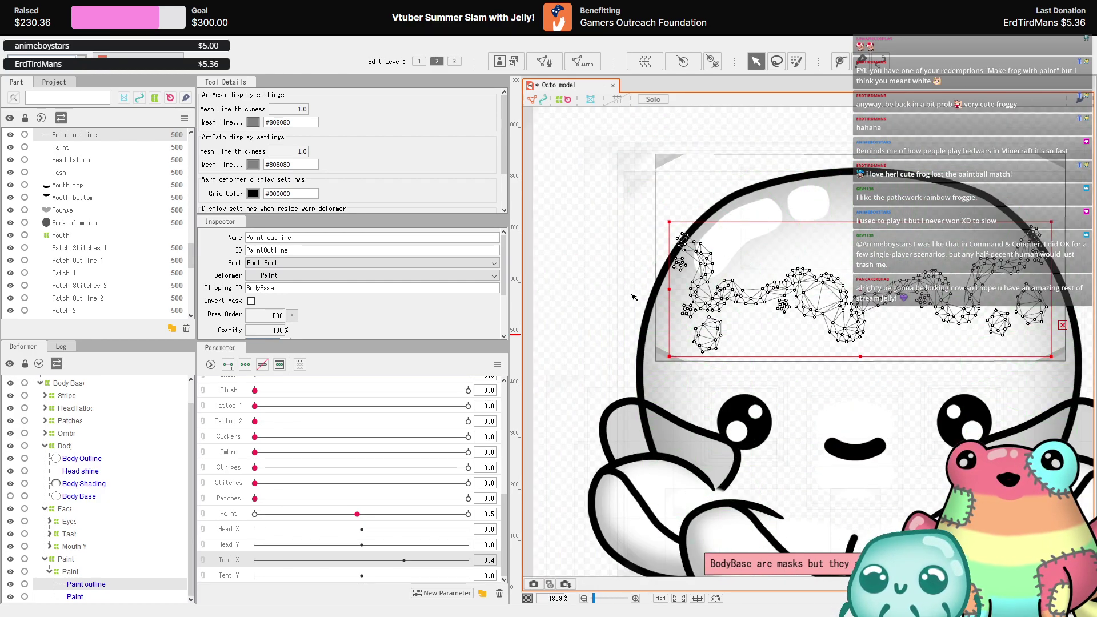
- Preview the Paint parameter at 1.0 and inspect the Paint marking's clipping up close along the head's edge
click(586, 293)
drag(358, 514, 553, 507)
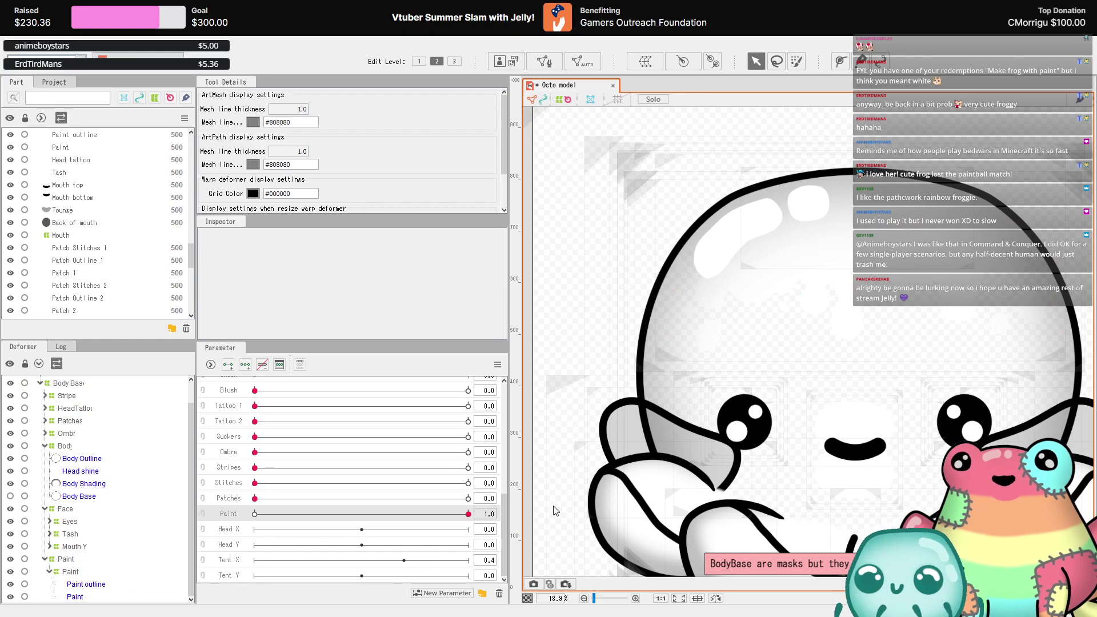
scroll(723, 282, up, 6)
scroll(658, 371, down, 6)
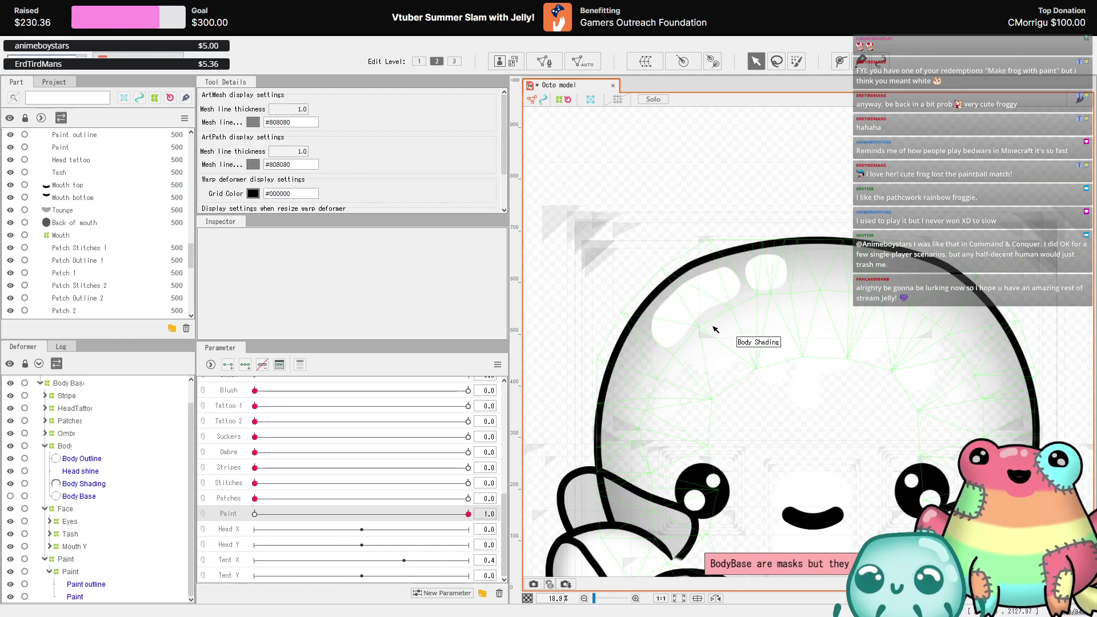
scroll(743, 426, up, 18)
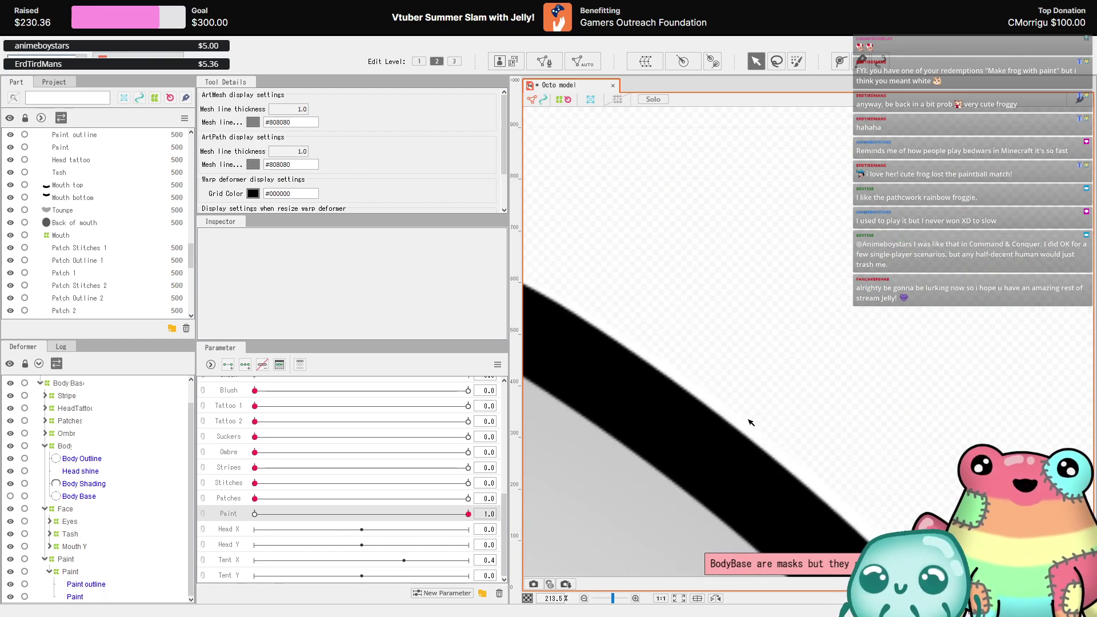
scroll(913, 259, down, 13)
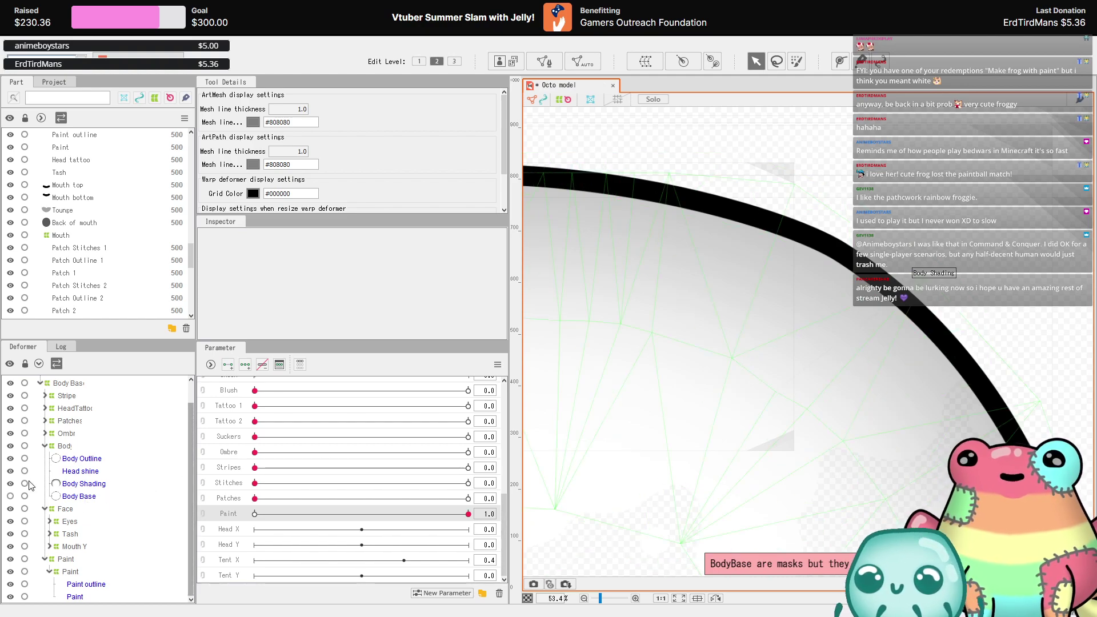
- Try enlarging the Paint art mesh outward past the head's outline, and undo the change
click(87, 588)
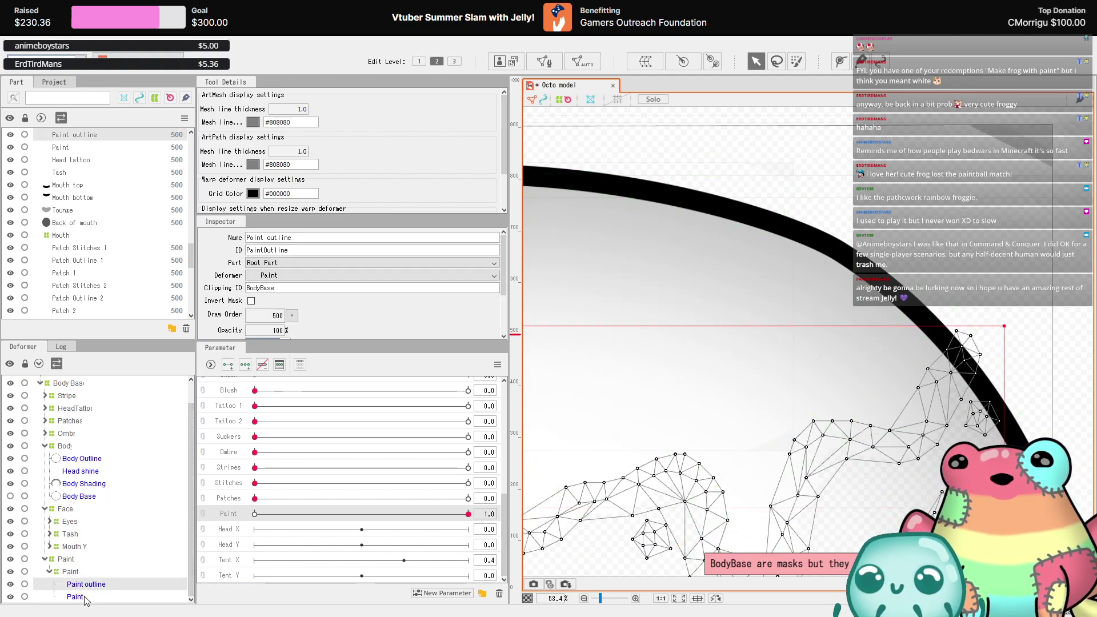
click(85, 597)
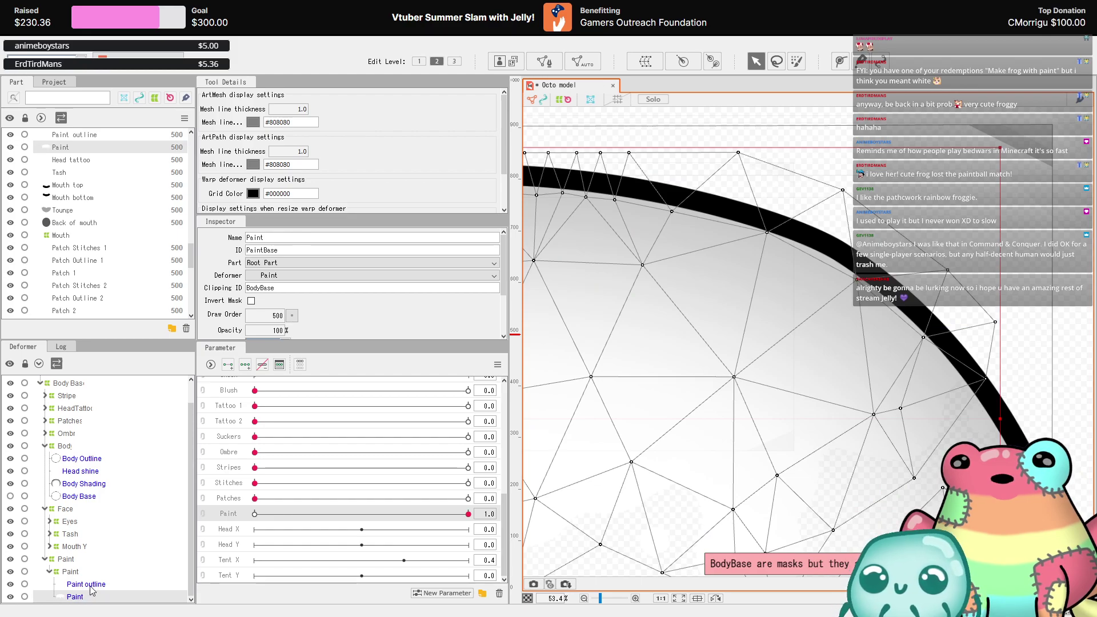
drag(1005, 147, 1067, 93)
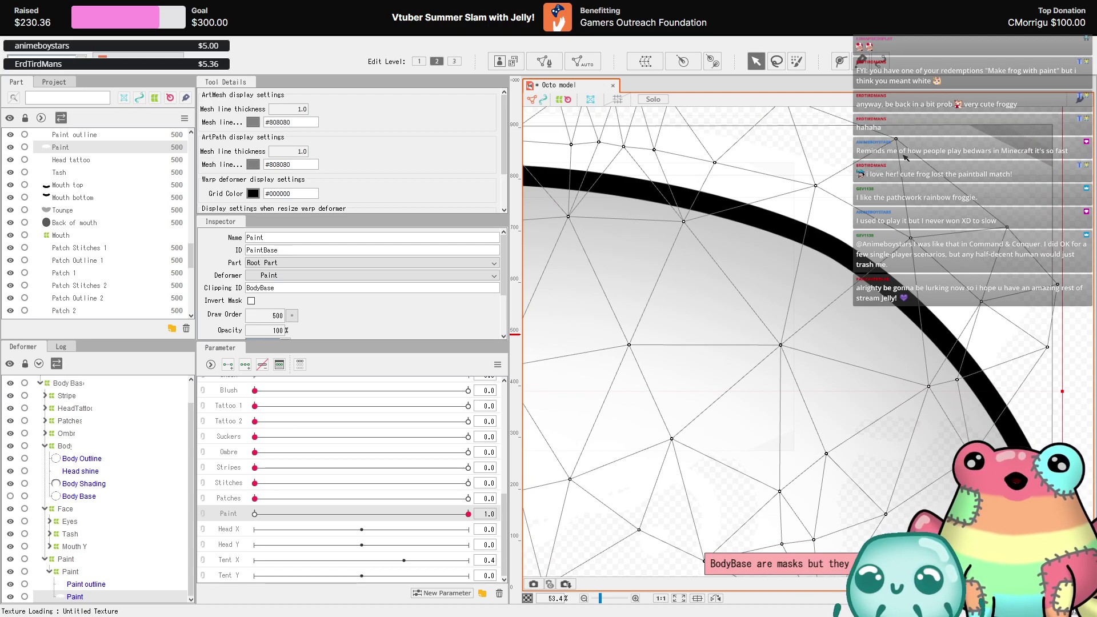
key(ctrl+z)
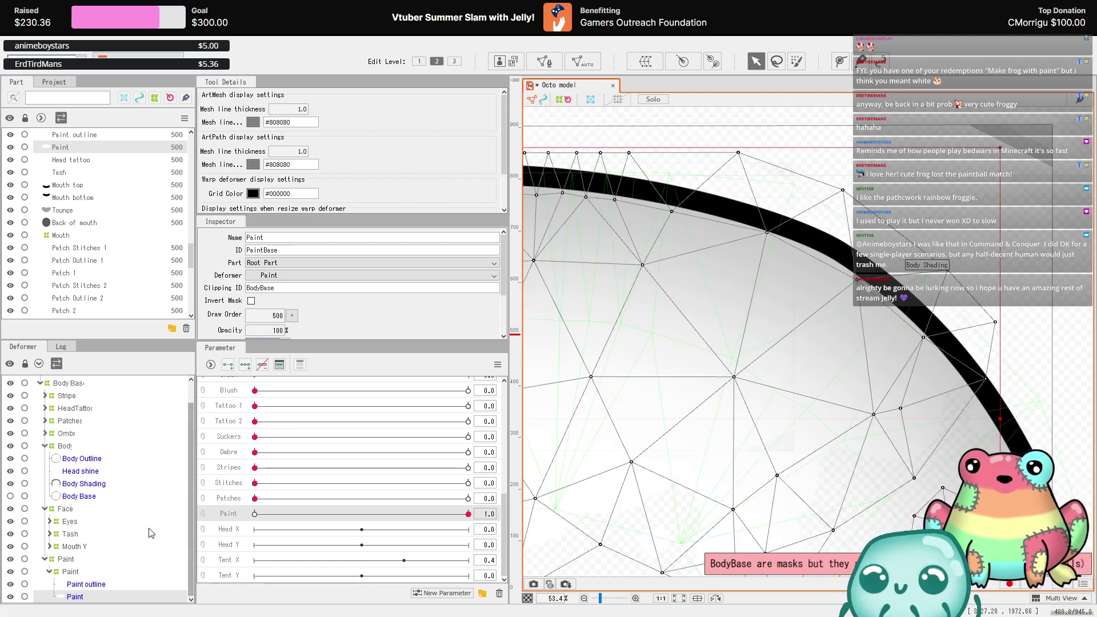
- Show the Body Base art mesh briefly to compare the head's edge with and without it, and hide it again
click(86, 496)
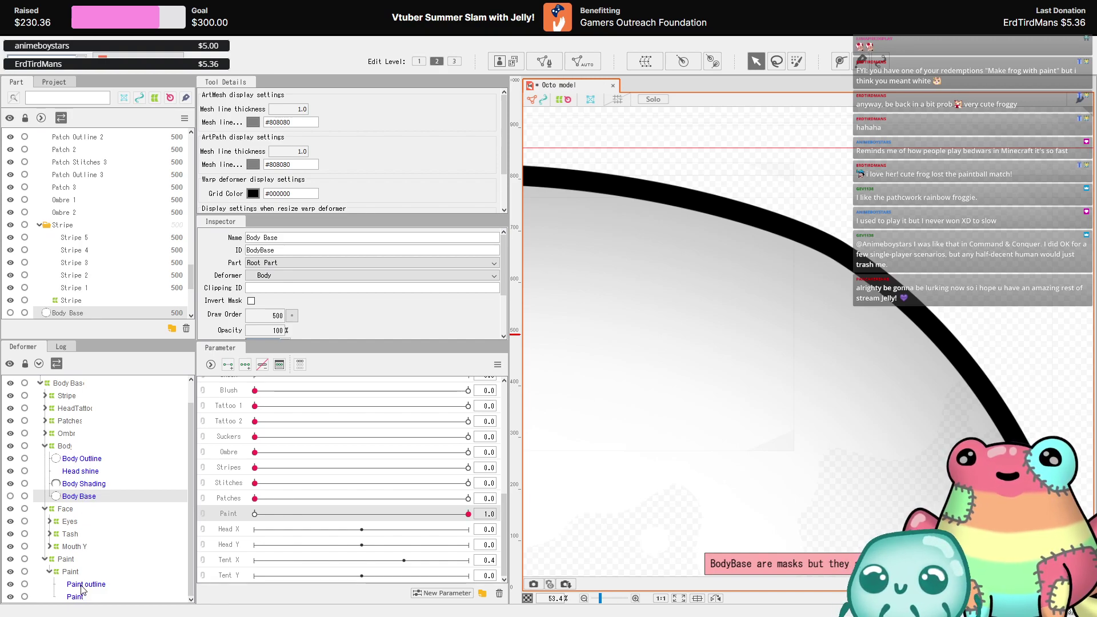
click(10, 496)
scroll(748, 182, down, 3)
scroll(768, 331, up, 2)
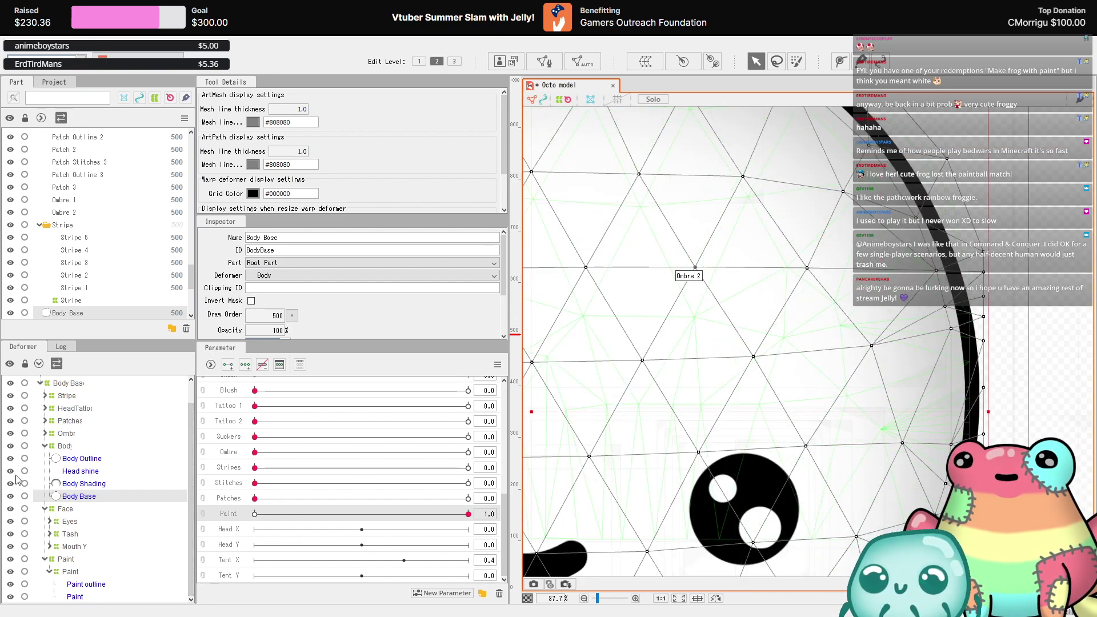
click(10, 496)
scroll(886, 380, up, 4)
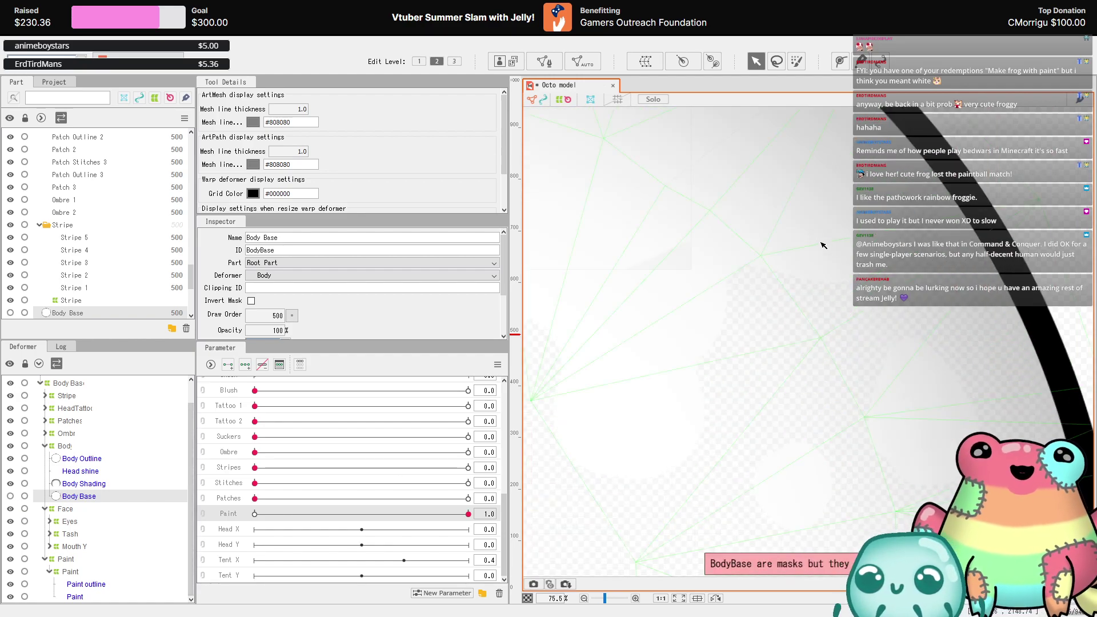
scroll(822, 246, down, 2)
scroll(823, 246, down, 4)
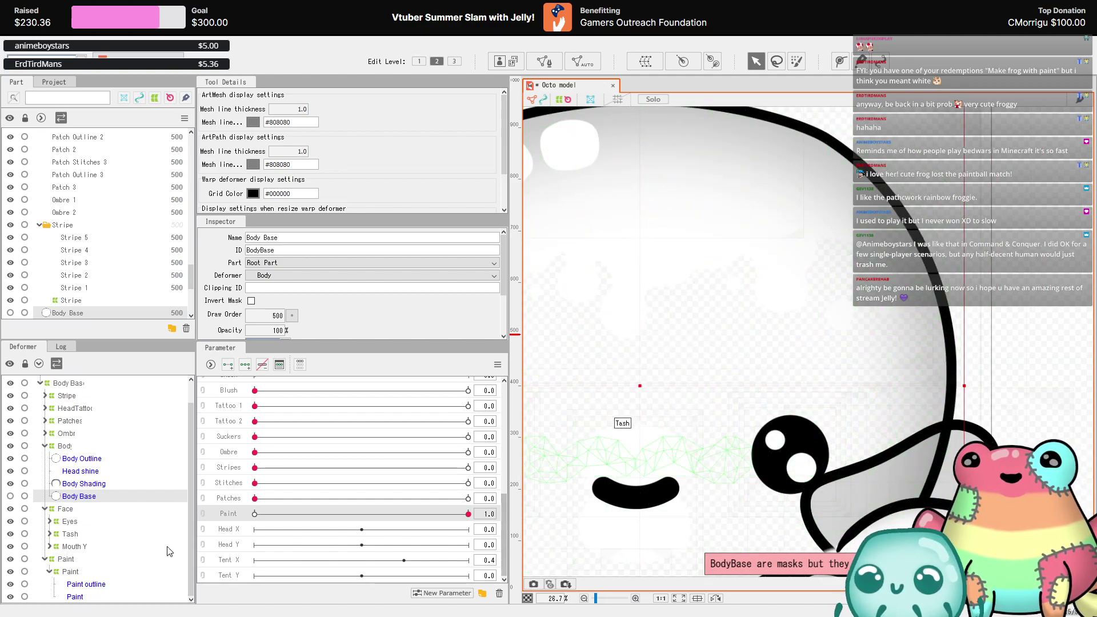
scroll(962, 157, up, 3)
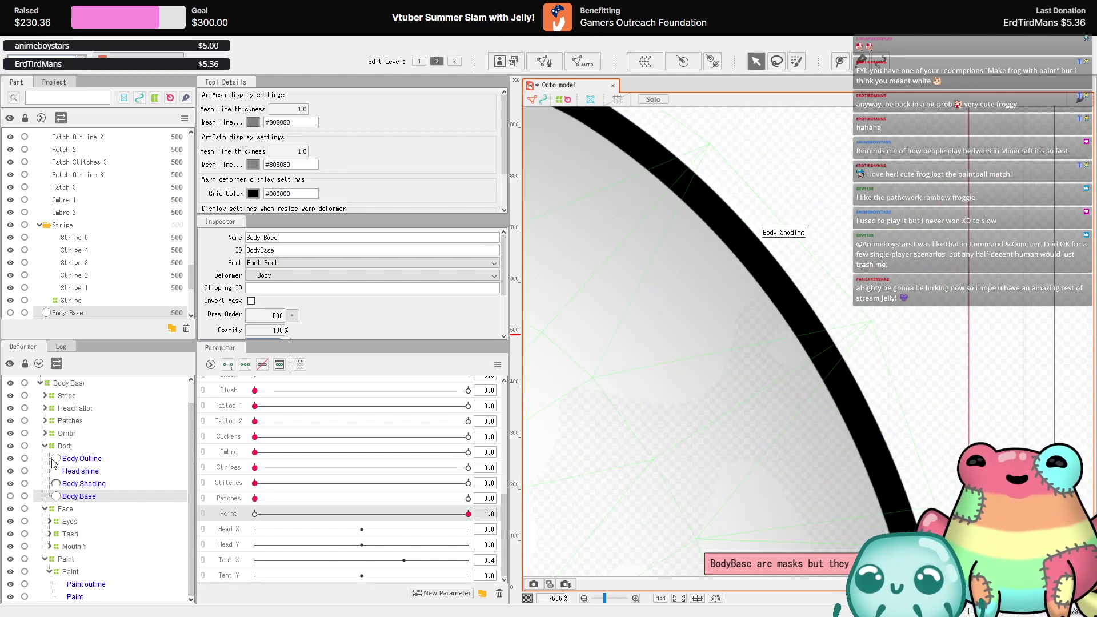
- Try enlarging the Paint outline art mesh past the head's edge, and undo the change
click(92, 599)
click(97, 585)
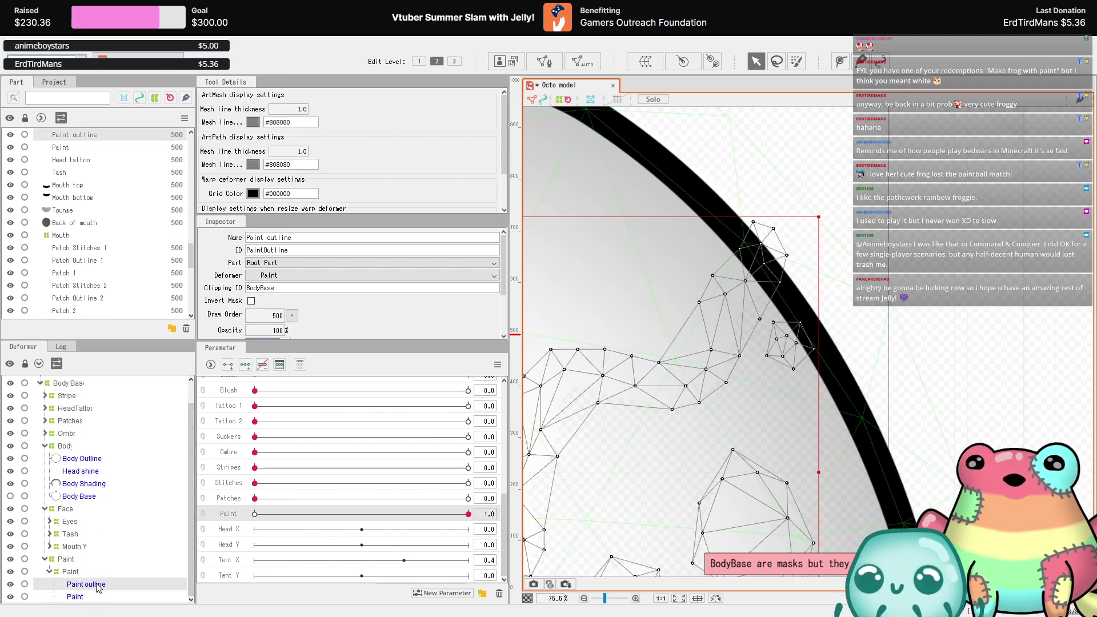
scroll(696, 248, up, 3)
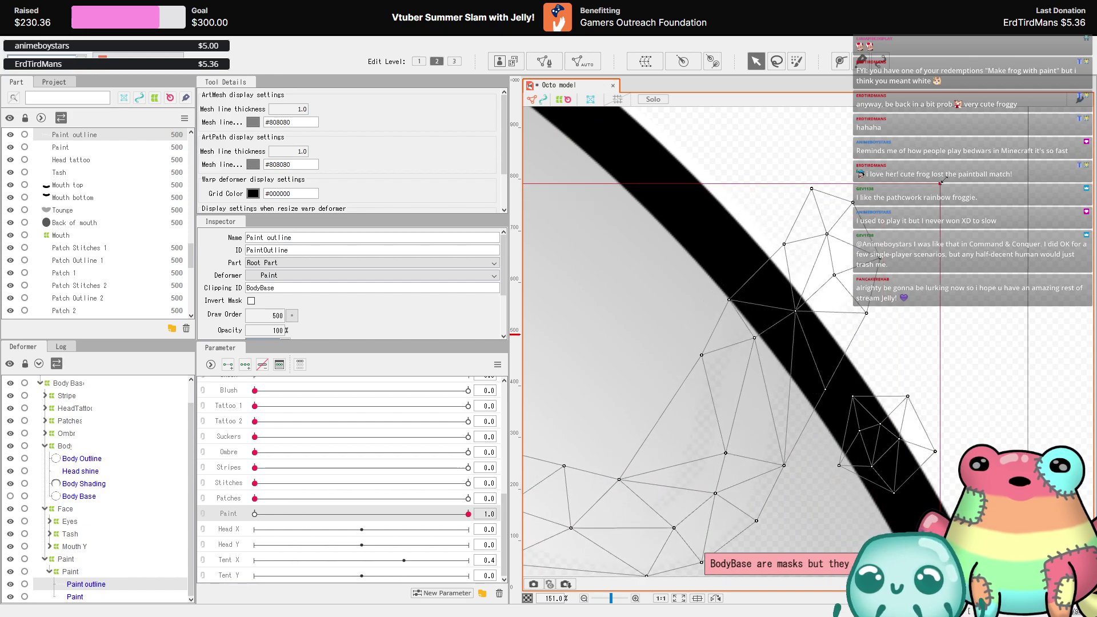
drag(942, 181, 996, 148)
key(ctrl+z)
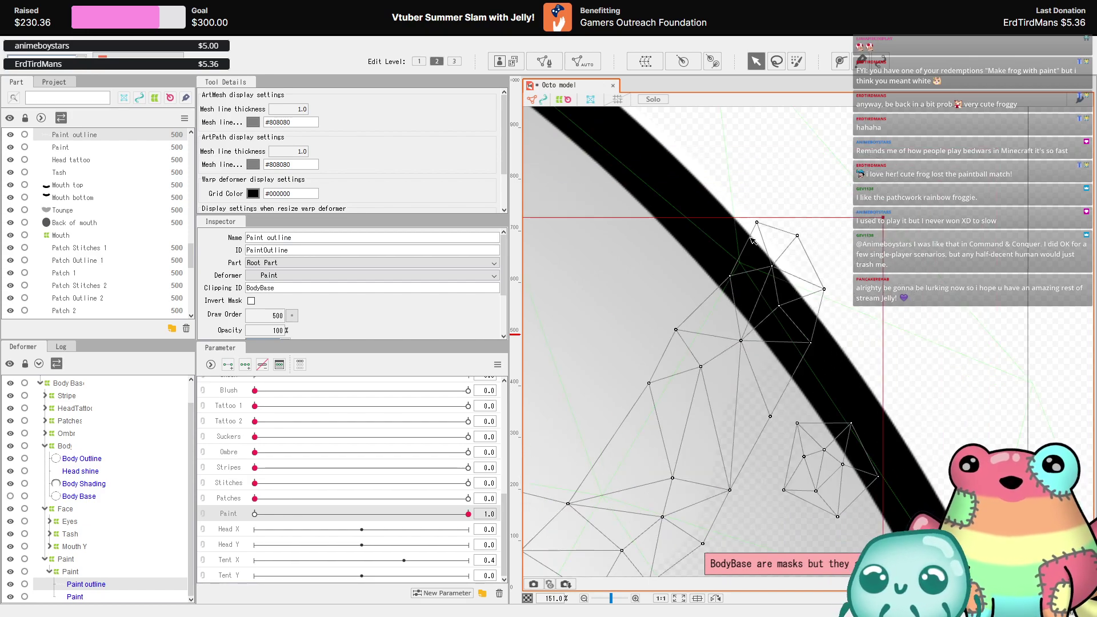
- Examine where the Paint outline overlaps the body outline along the head's edge
scroll(983, 350, down, 6)
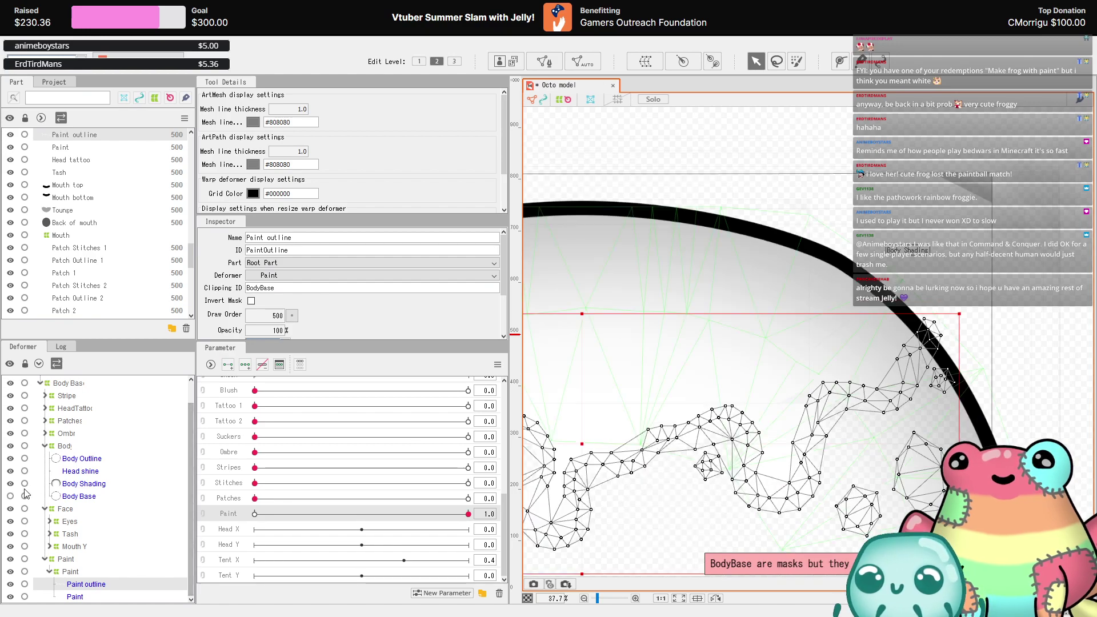
scroll(958, 365, up, 9)
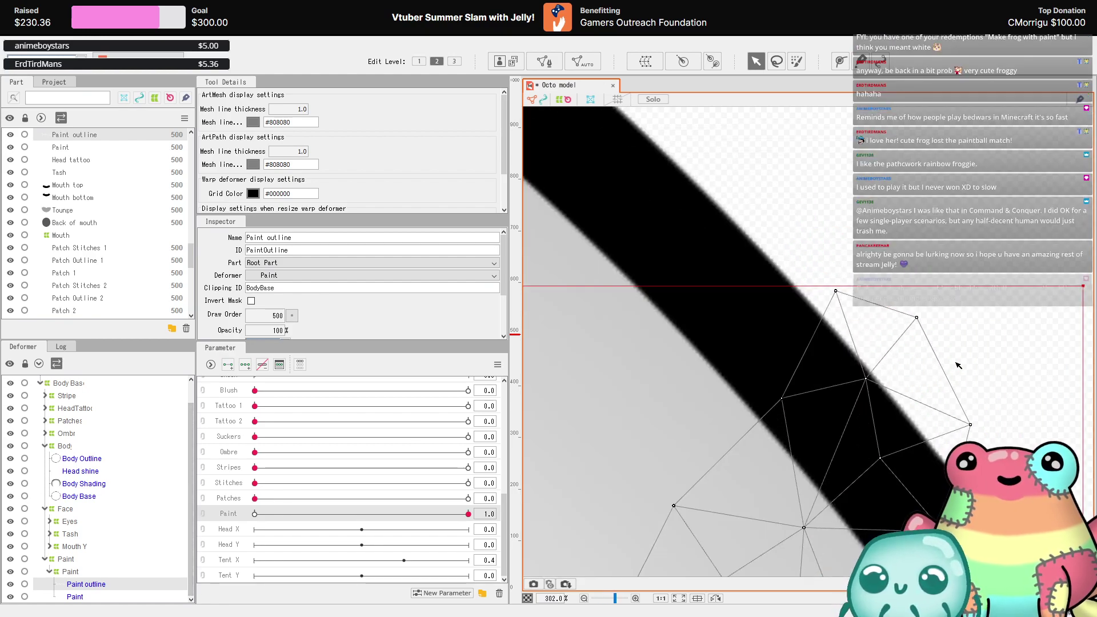
scroll(959, 365, up, 3)
scroll(805, 314, down, 3)
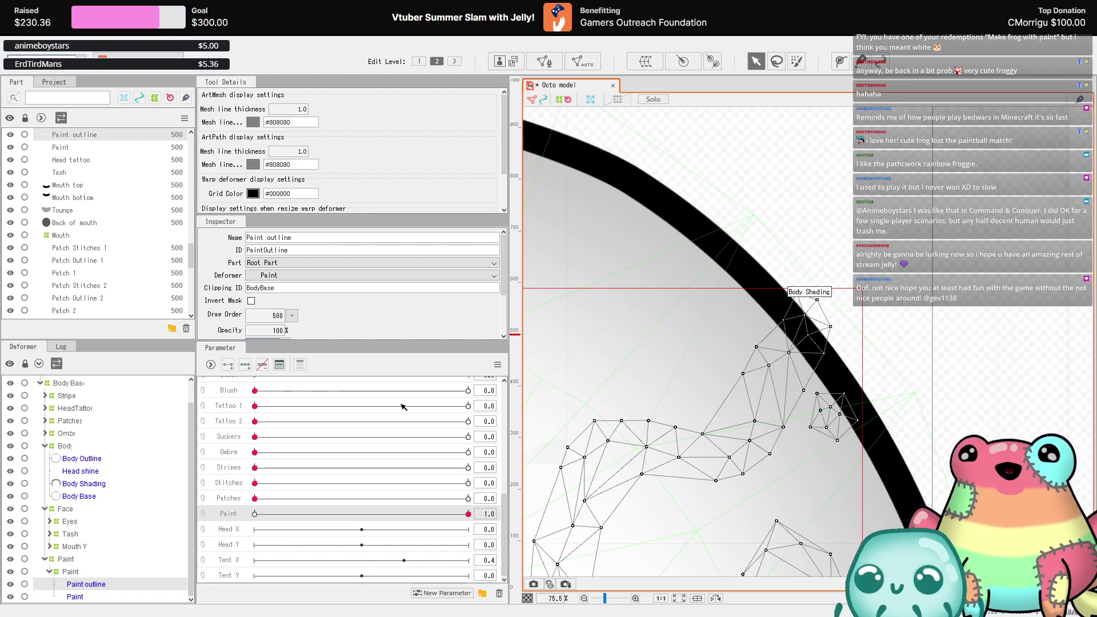
scroll(805, 314, down, 4)
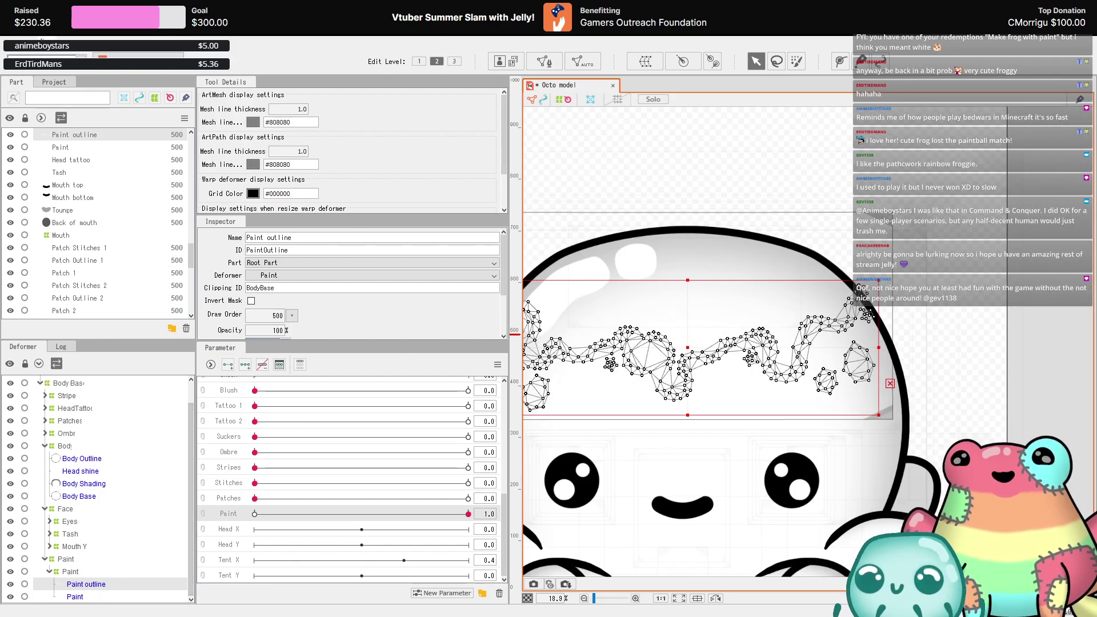
- Save the Octo model and return the Paint parameter to 0.0 with nothing selected
click(8, 46)
click(34, 142)
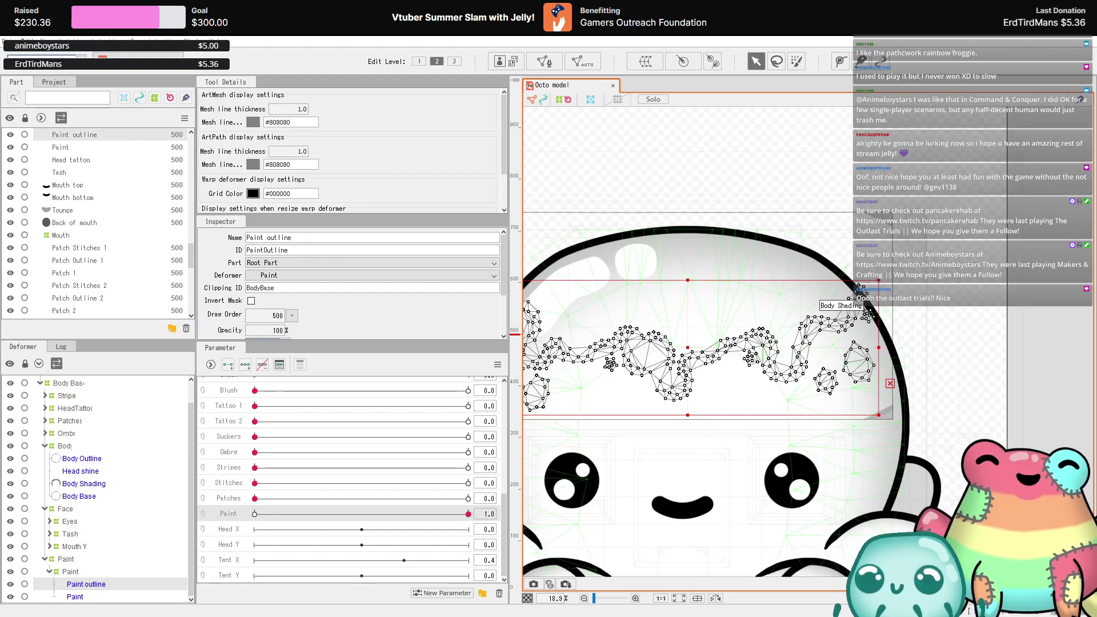
scroll(855, 287, down, 5)
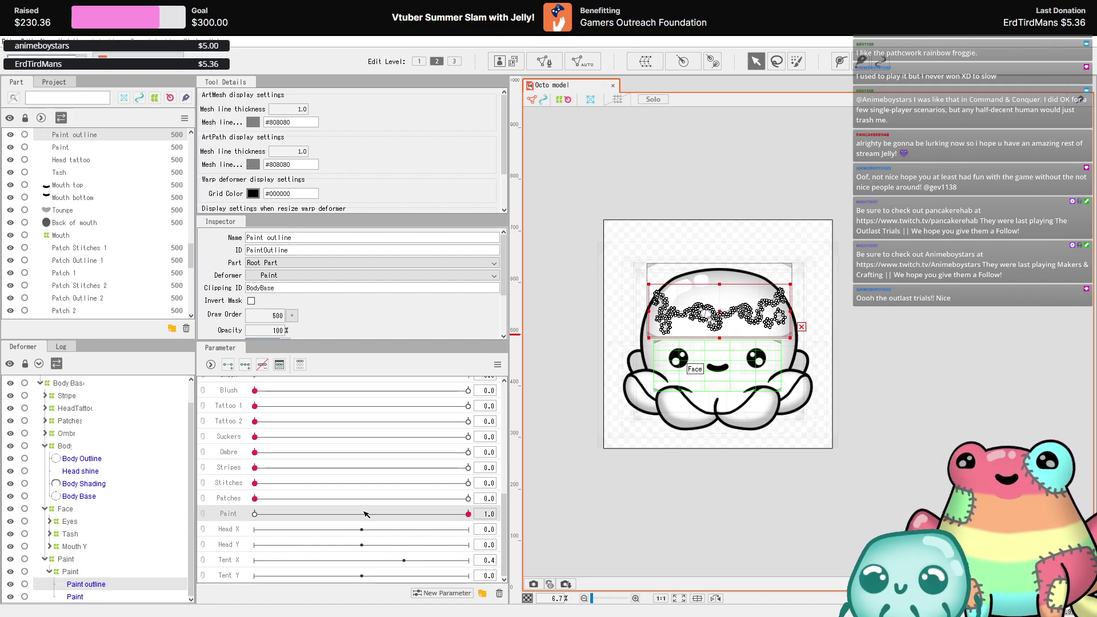
click(916, 429)
scroll(673, 266, up, 5)
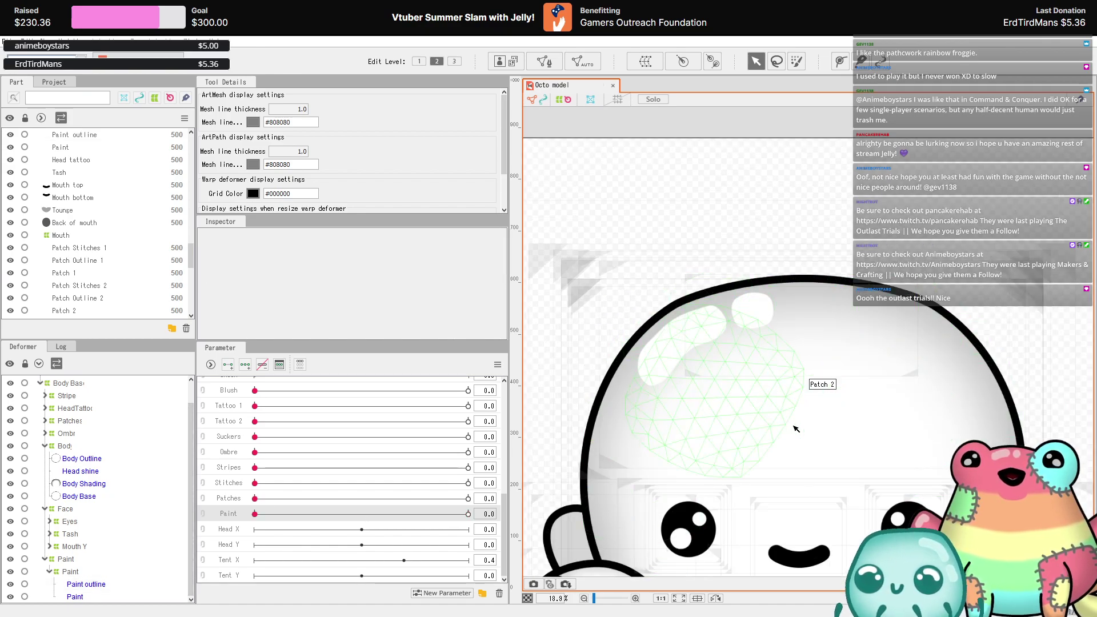
scroll(786, 392, down, 3)
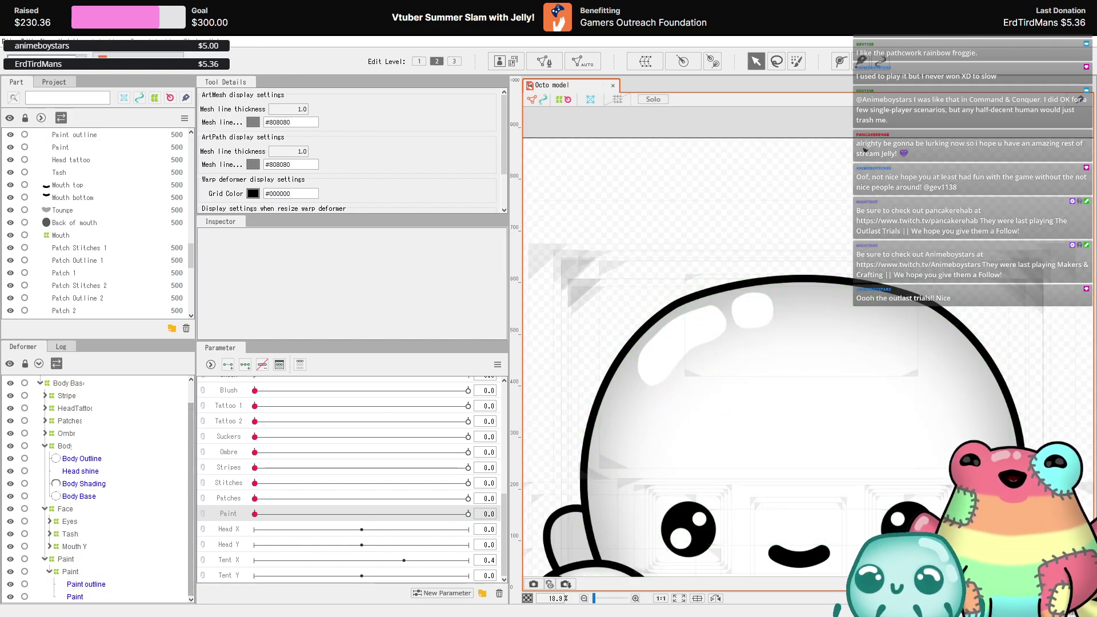
- Preview the head turn with Angle X and Angle Y at -30, and return both to 0
scroll(872, 263, up, 3)
scroll(321, 433, up, 6)
drag(361, 402, 187, 529)
scroll(720, 194, down, 2)
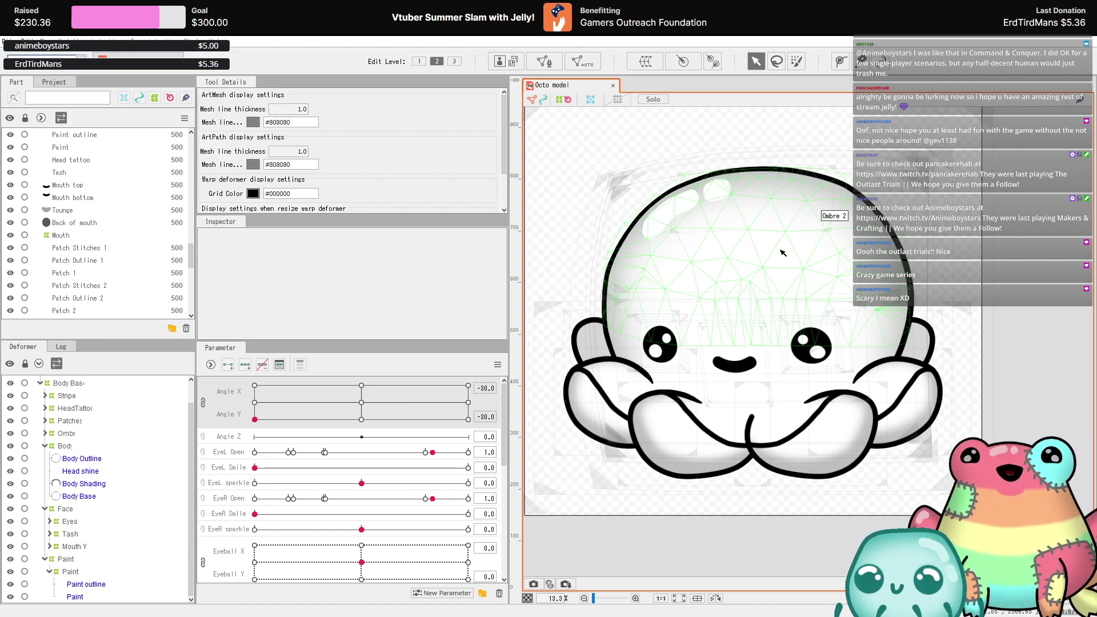
drag(265, 387, 194, 449)
drag(254, 419, 370, 405)
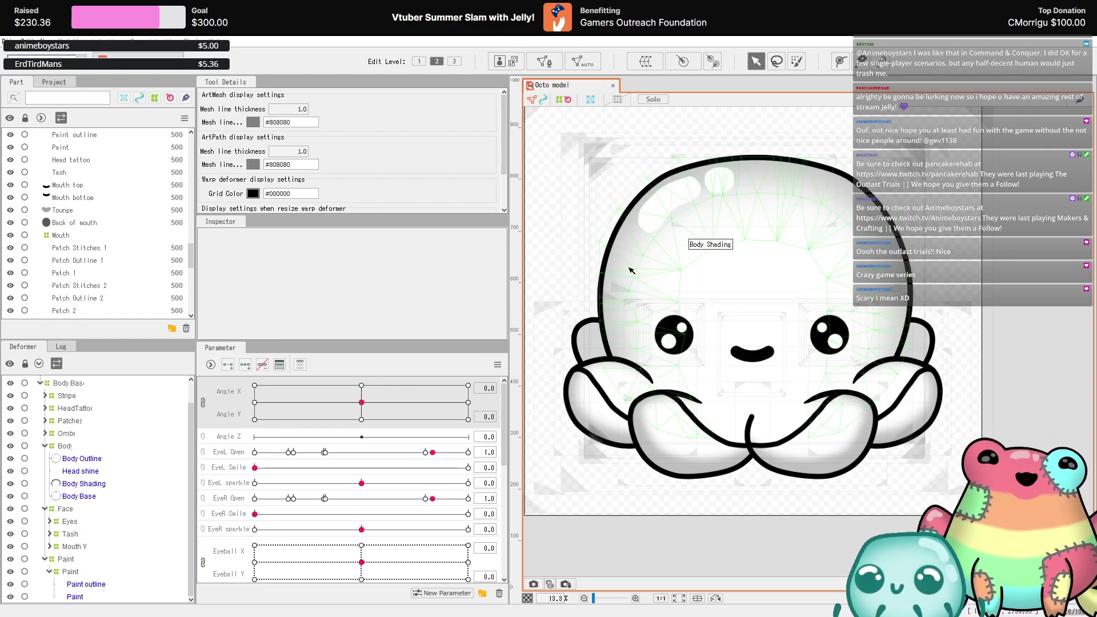
scroll(849, 301, down, 2)
scroll(849, 302, up, 2)
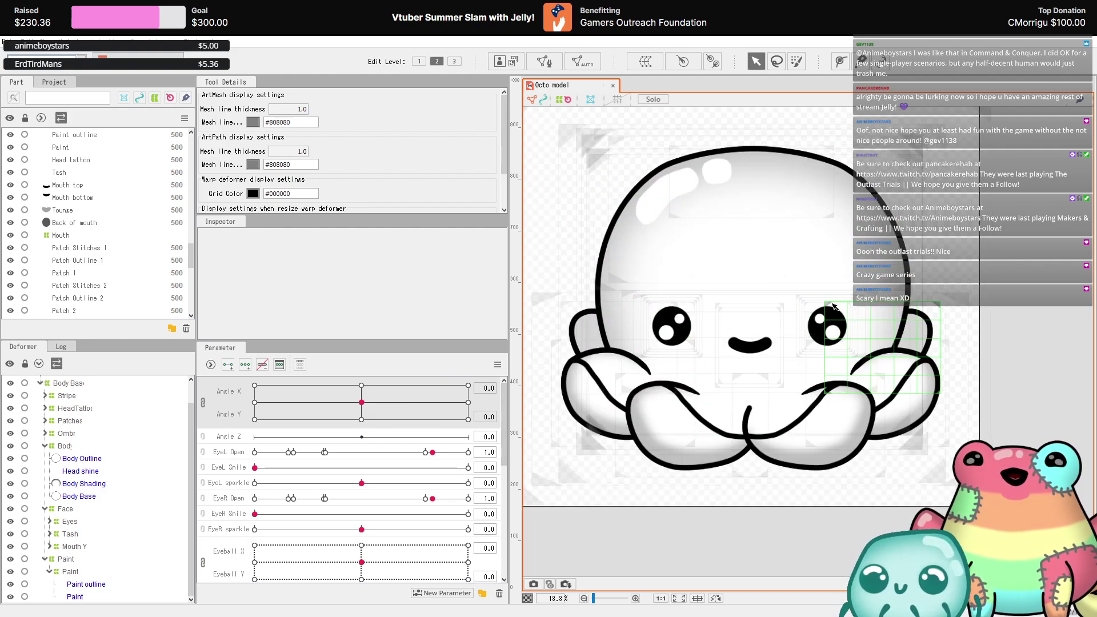
- Collapse the Body Base deformer, expand the Tents deformer and select the TentL1 warp deformer
scroll(188, 461, up, 1)
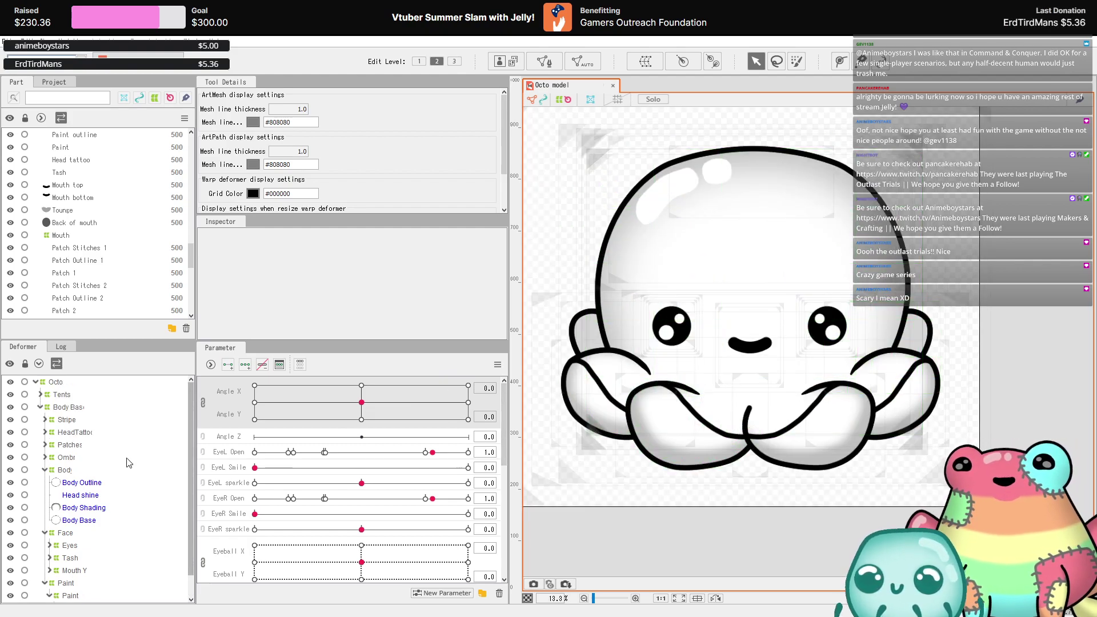
click(40, 407)
click(40, 395)
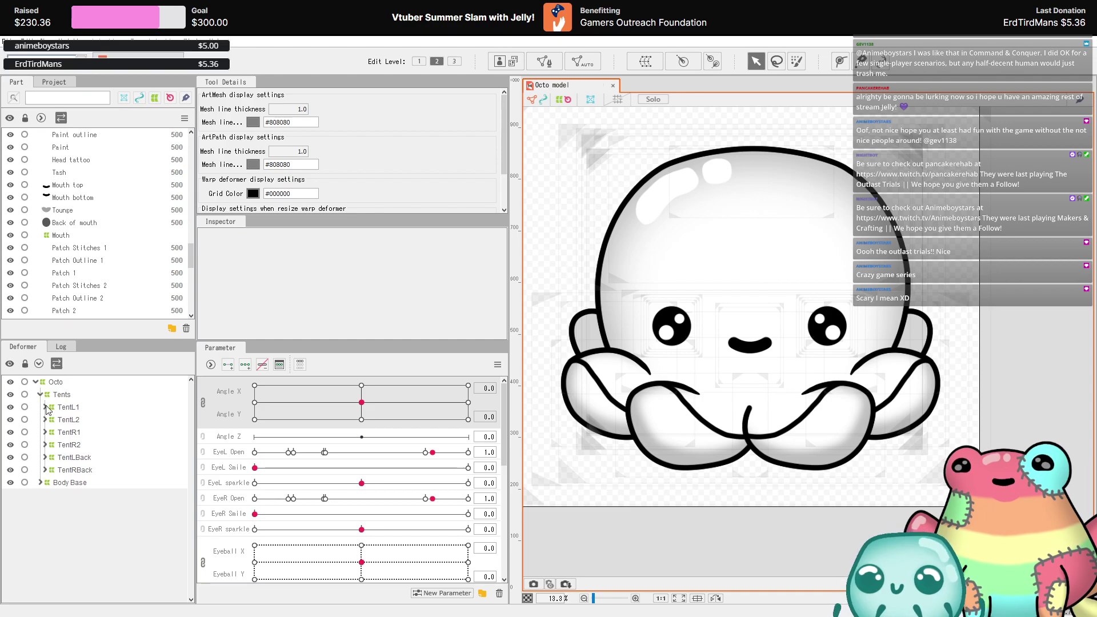
click(57, 409)
scroll(894, 455, down, 2)
scroll(903, 442, up, 2)
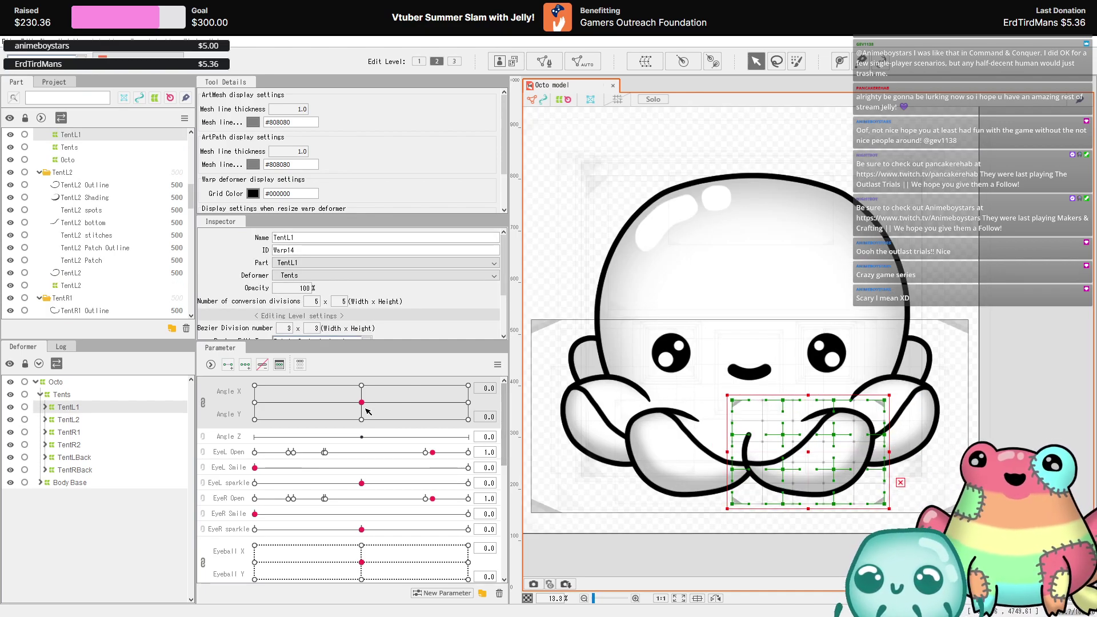
- Unlink the combined Angle X and Angle Y parameters and set Angle X to -30
drag(386, 413, 302, 404)
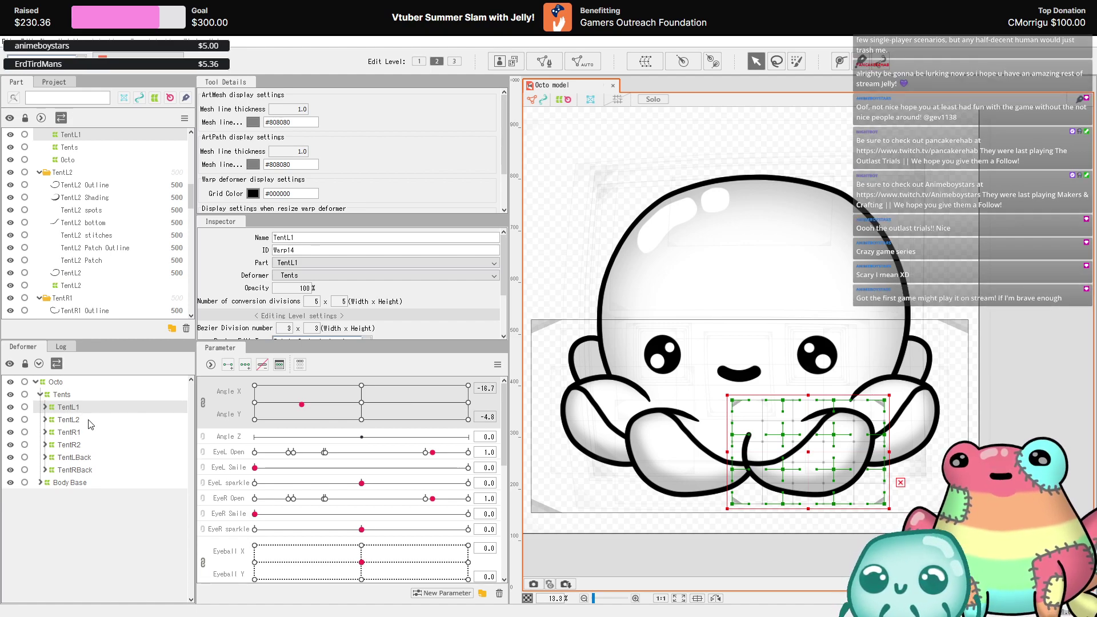
click(203, 402)
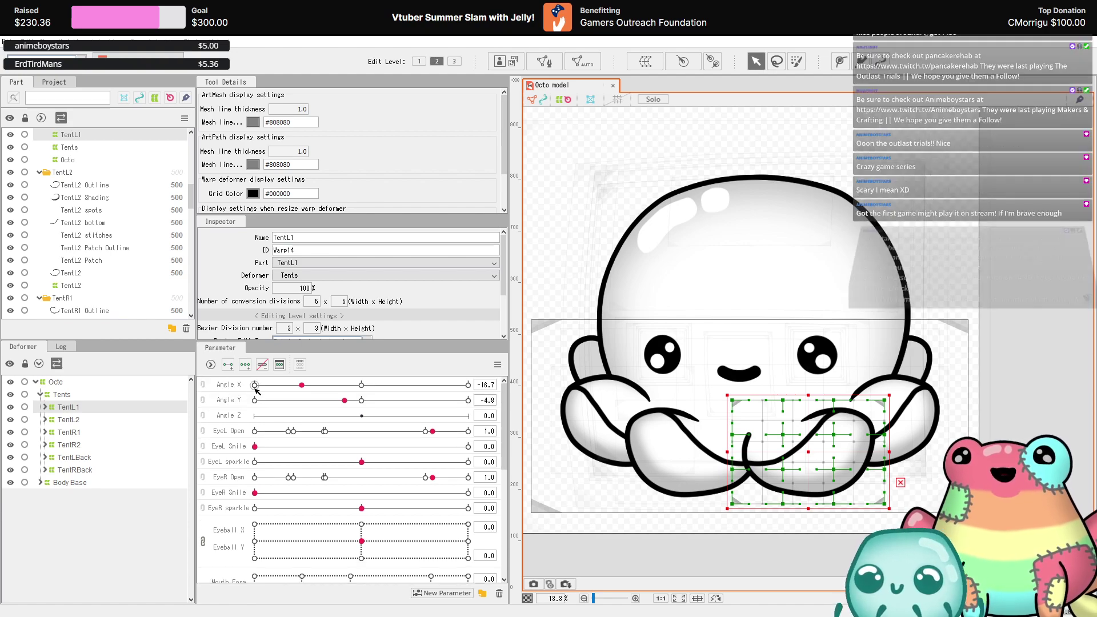
click(255, 385)
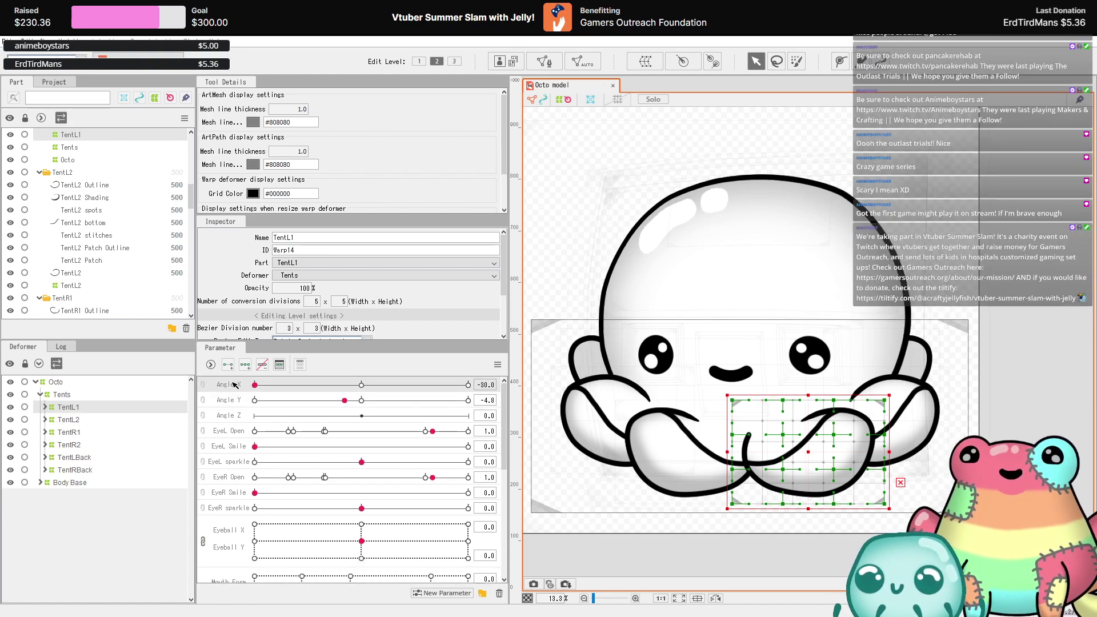
- Add three keys on Angle X to the TentR2 deformer and nudge it slightly to the left at -30
click(68, 445)
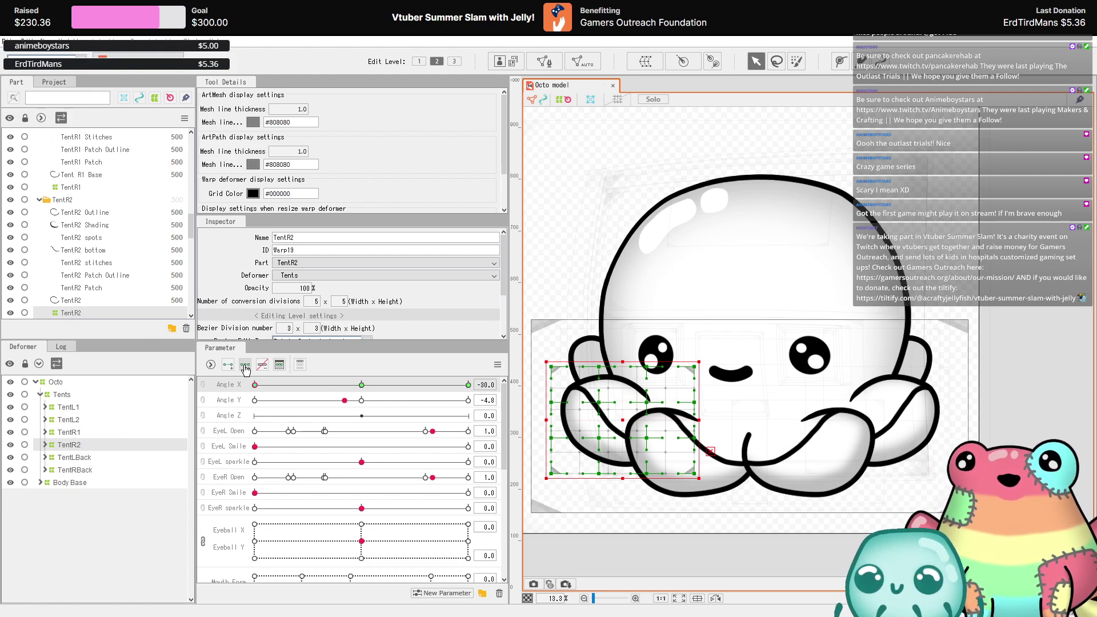
key(Left)
key(Left)
key(Left)
key(Left)
key(Left)
key(Left)
key(Left)
key(Left)
key(Left)
key(Left)
key(Left)
key(Left)
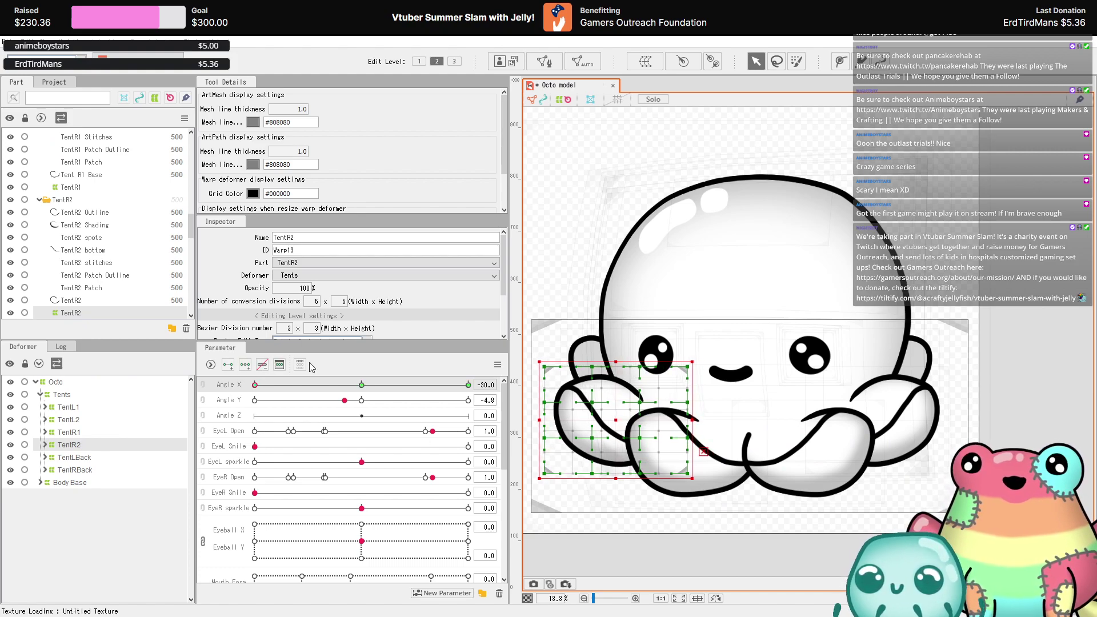
- Nudge the TentR2 deformer slightly upward at the Angle X -30 key
key(Up)
key(Up)
key(Up)
key(Up)
key(Up)
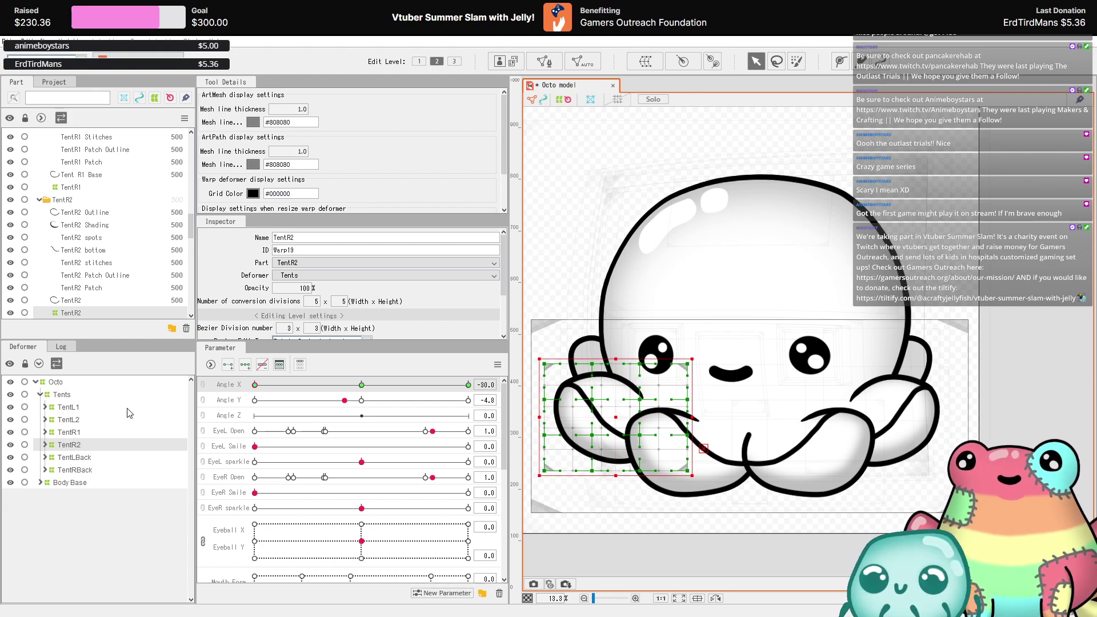
- Add three keys on Angle X to the TentR1 deformer and nudge it slightly left and up at -30
click(78, 433)
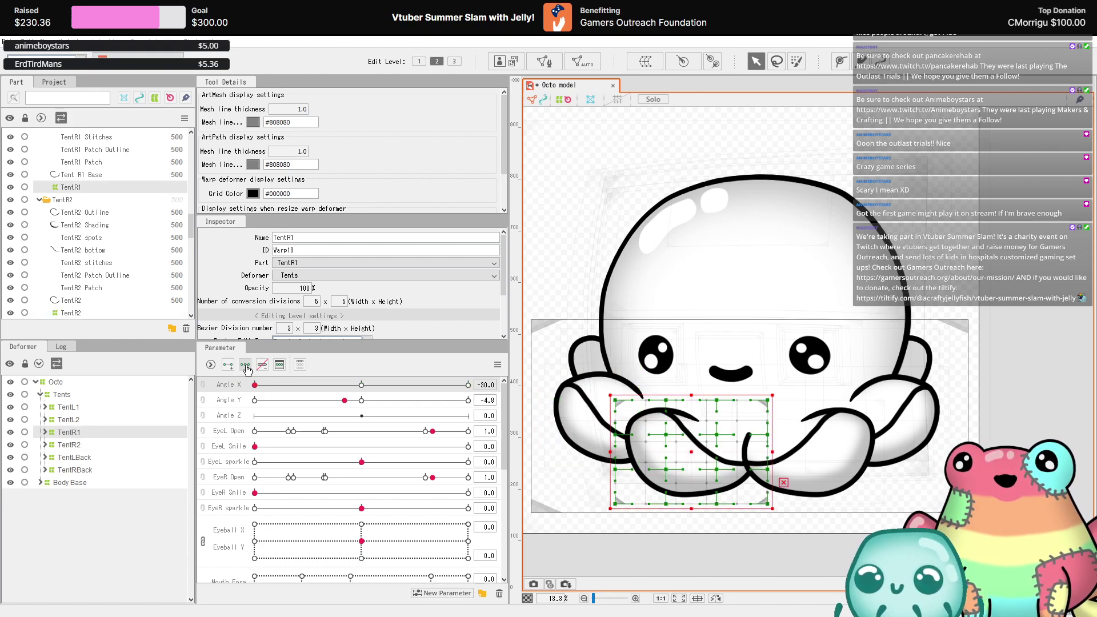
key(Left)
key(Left)
key(Left)
key(Left)
key(Left)
key(Left)
key(Left)
key(Left)
key(Left)
key(Left)
key(Left)
key(Left)
key(Left)
key(Left)
key(Left)
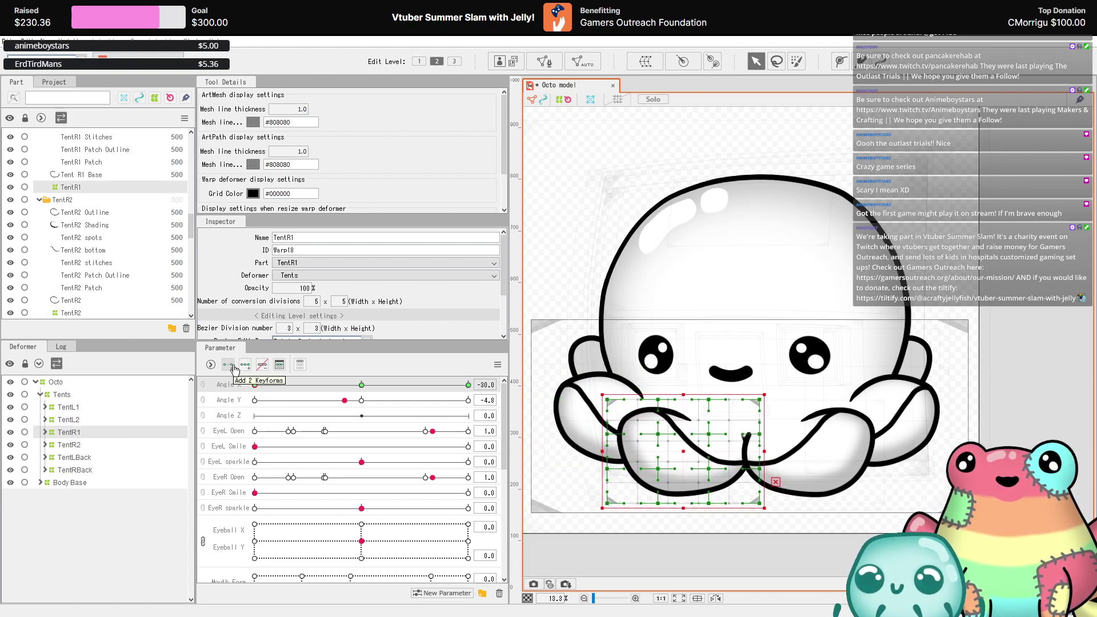
key(Up)
key(Up)
key(Up)
key(Up)
key(Up)
key(Up)
key(Up)
key(Up)
key(Left)
key(Left)
key(Up)
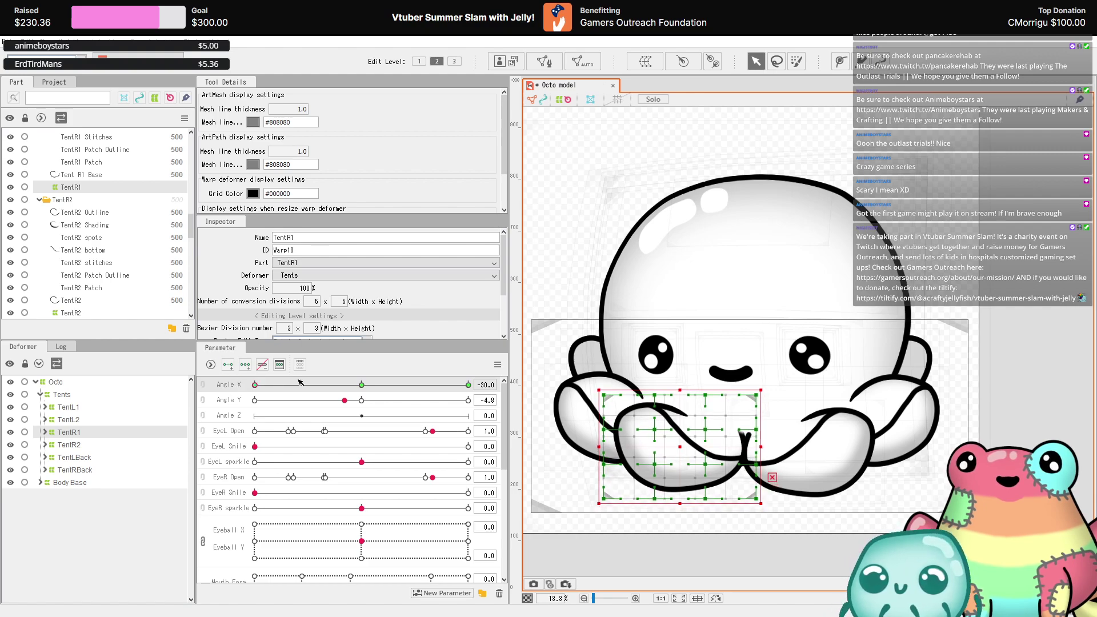
- Add three keys on Angle X to the TentL1 deformer and nudge it slightly left and up at -30
click(82, 424)
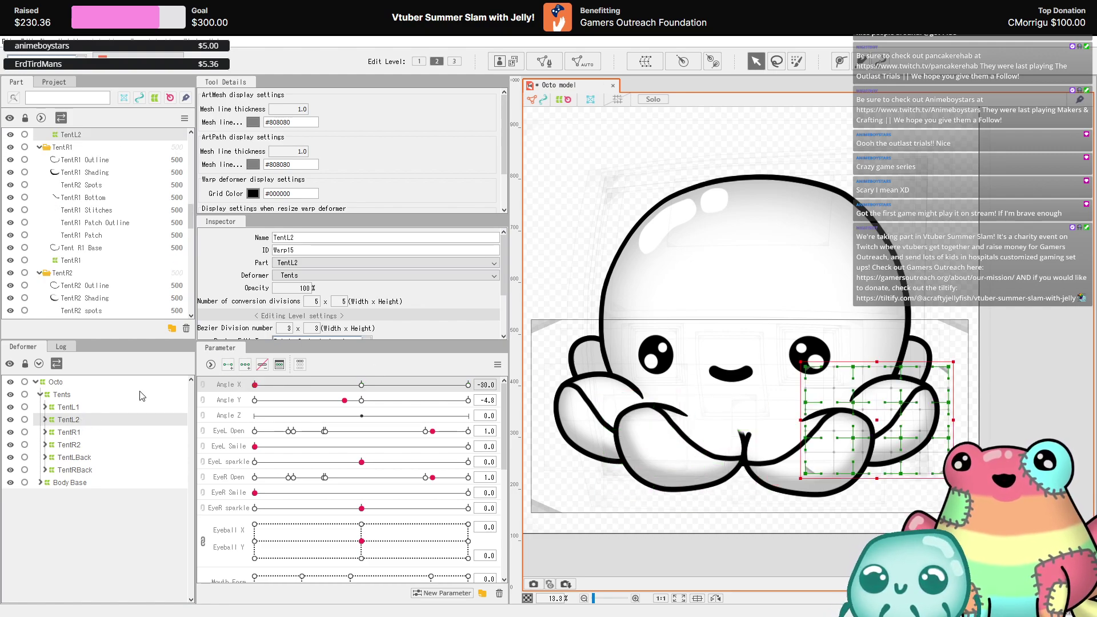
click(88, 408)
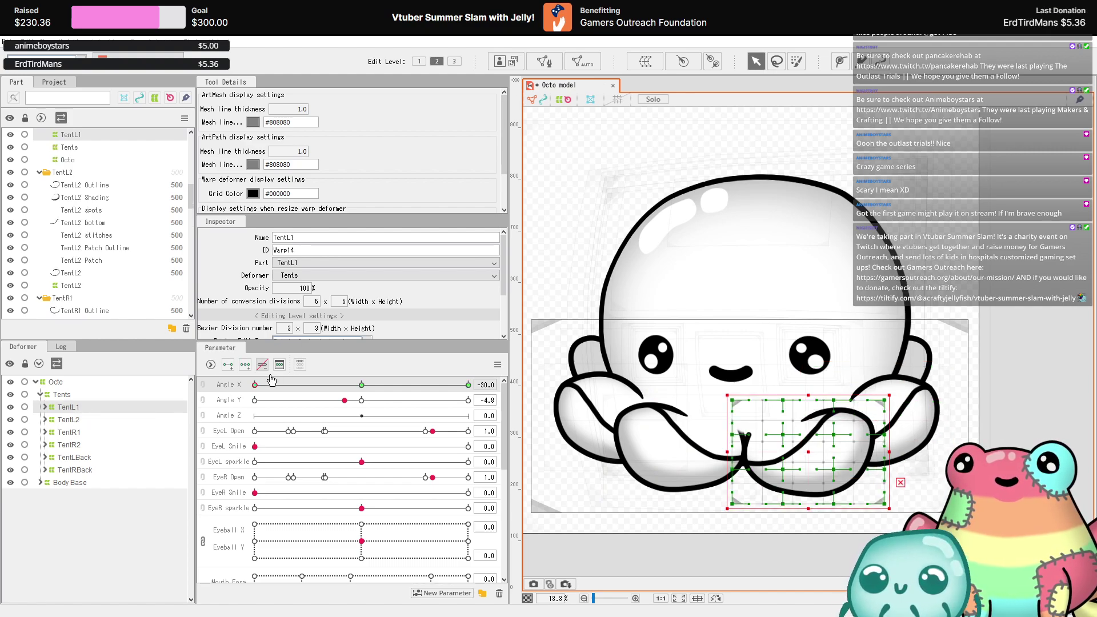
key(Left)
key(Left)
key(Left)
key(Left)
key(Left)
key(Left)
key(Left)
key(Left)
key(Left)
key(Up)
key(Up)
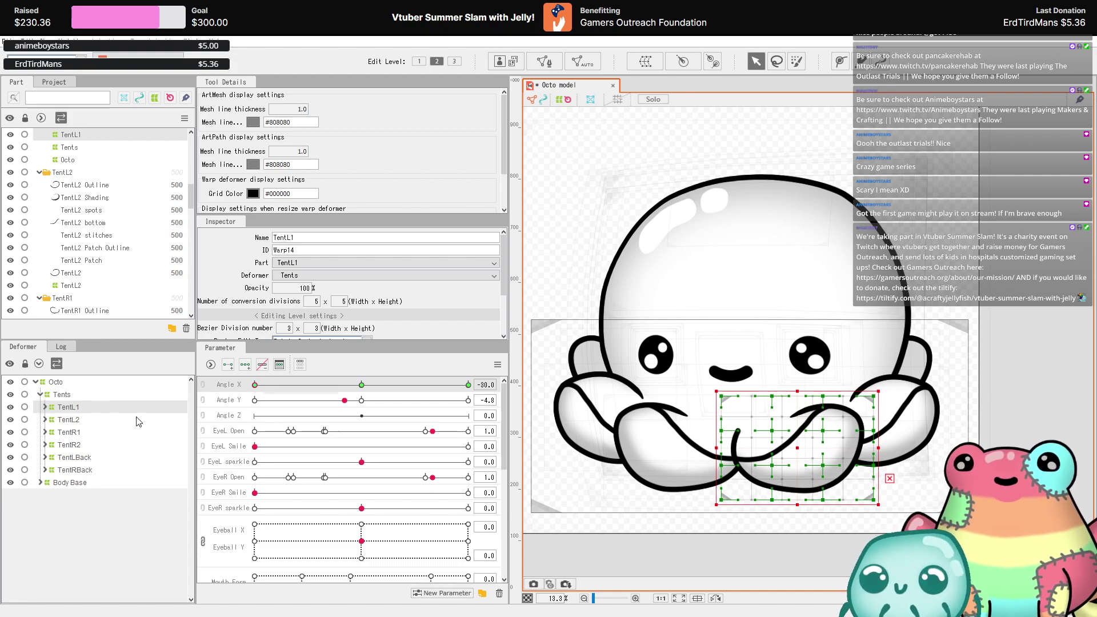
- Preview Angle X, add three keys on it to the TentL2 deformer and nudge that deformer slightly left at -30
mouse_move(256, 385)
mouse_down()
mouse_move(360, 391)
mouse_move(251, 394)
mouse_up()
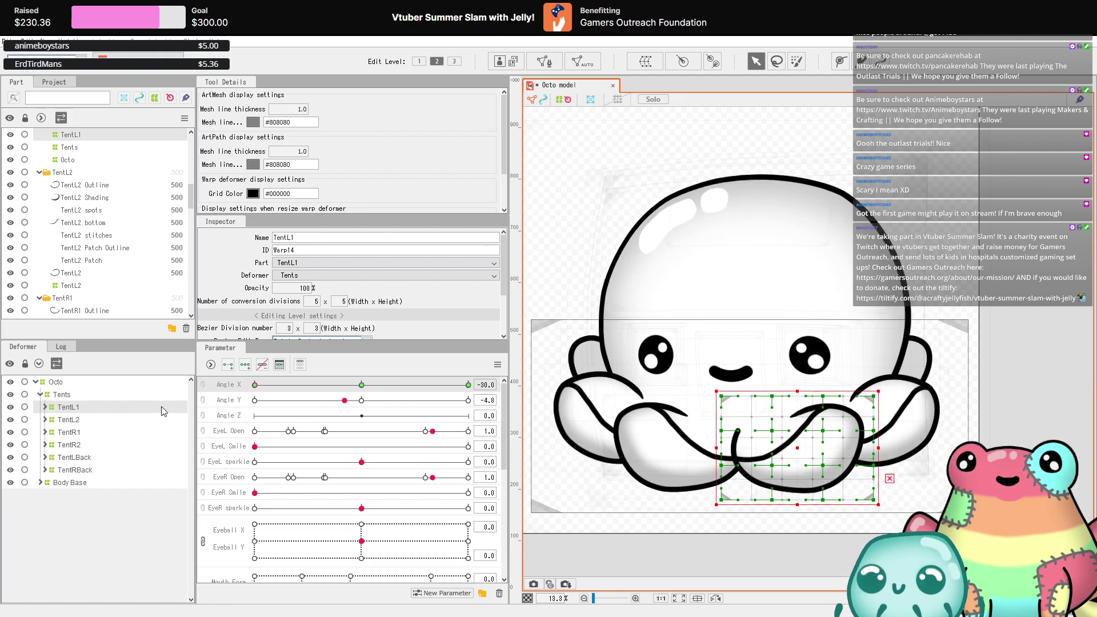
click(67, 421)
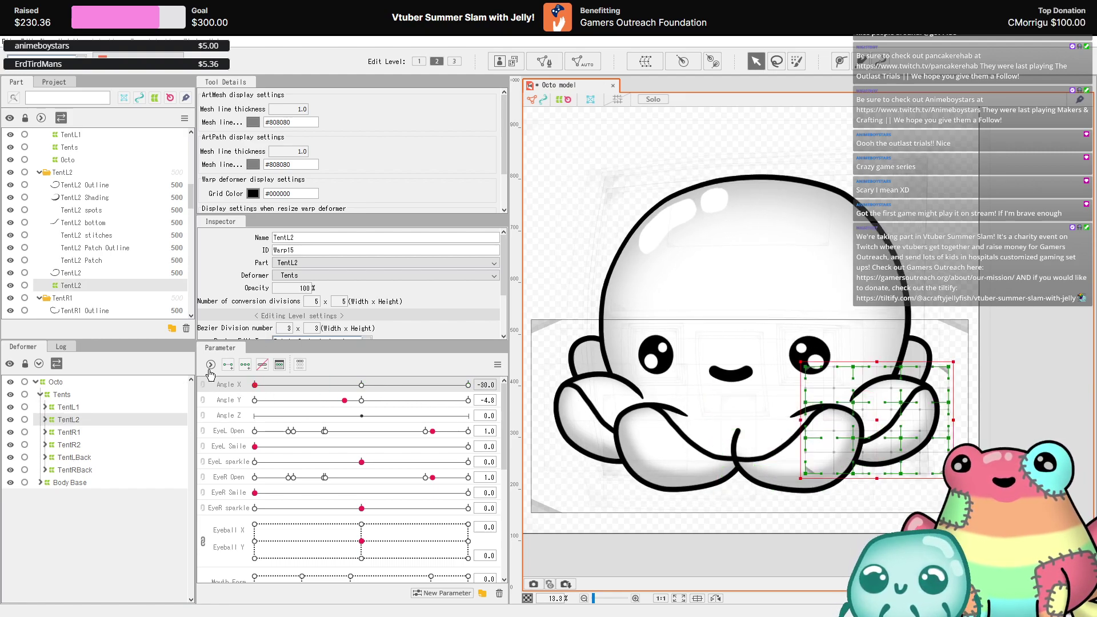
key(Left)
key(Left)
key(Left)
key(Left)
key(Left)
key(Left)
key(Left)
key(Left)
key(Left)
key(Left)
key(Left)
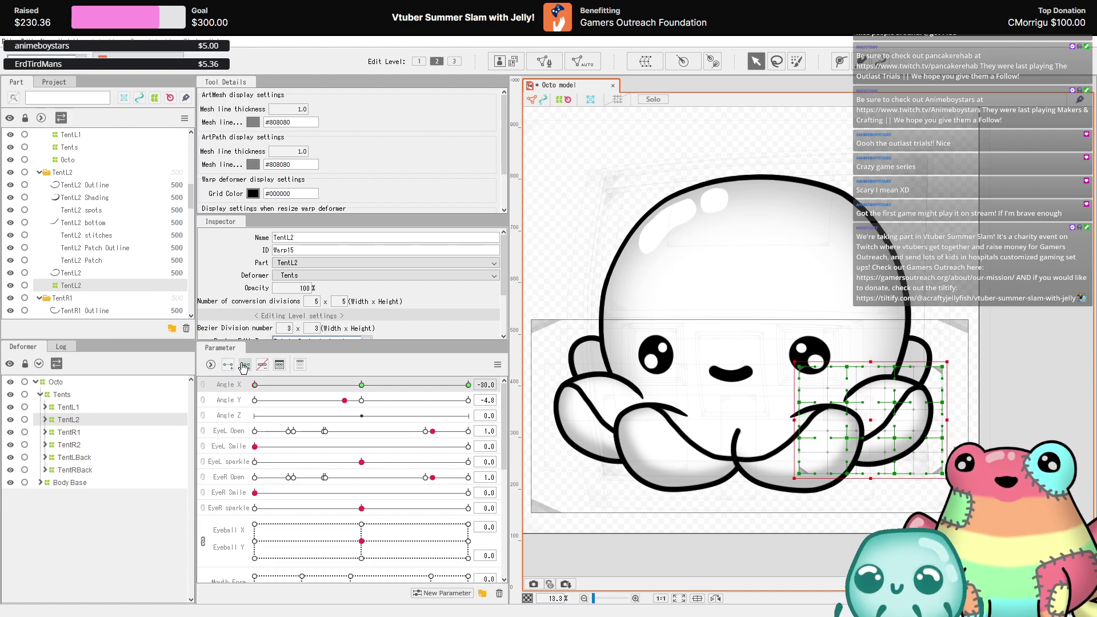
- Preview the Angle X turn between -30 and the centre, examining how the front tentacles follow the head
scroll(601, 330, down, 2)
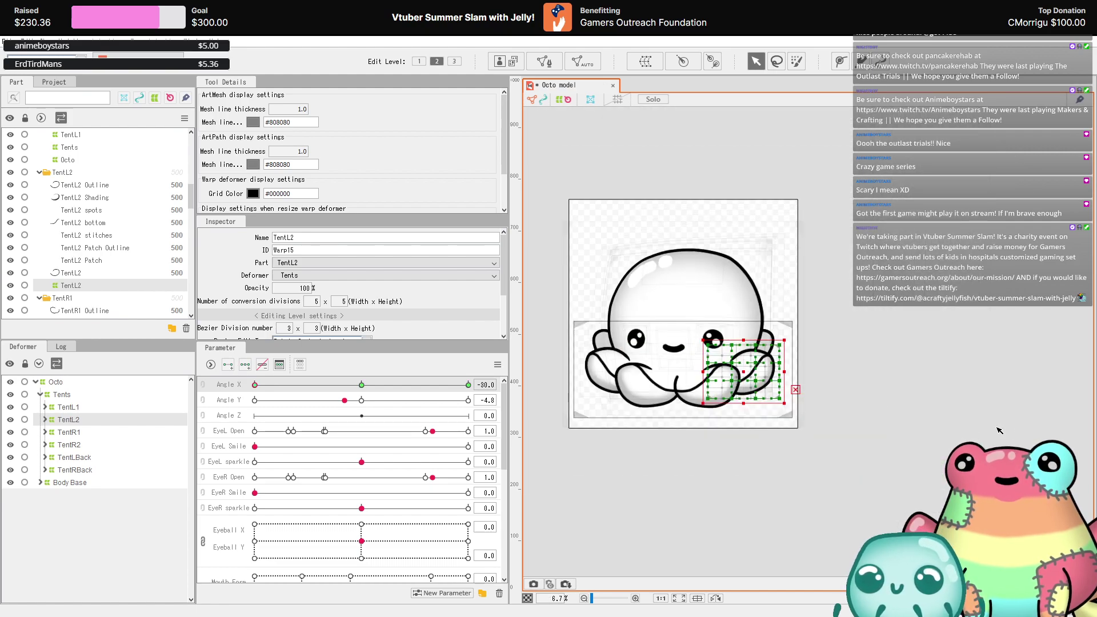
drag(304, 389, 171, 387)
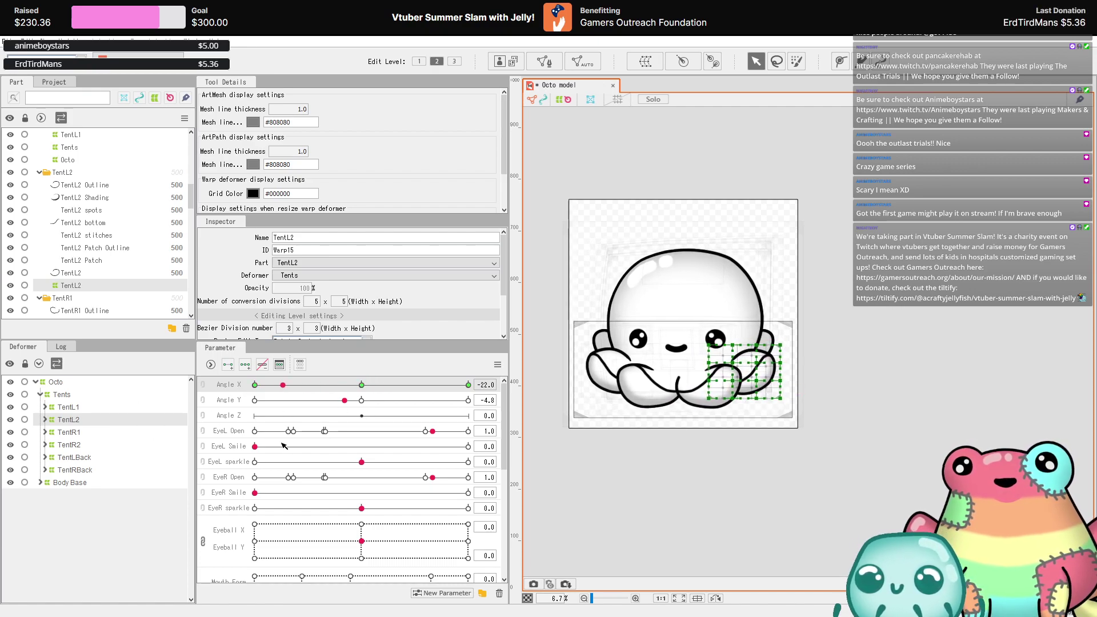
scroll(698, 320, up, 3)
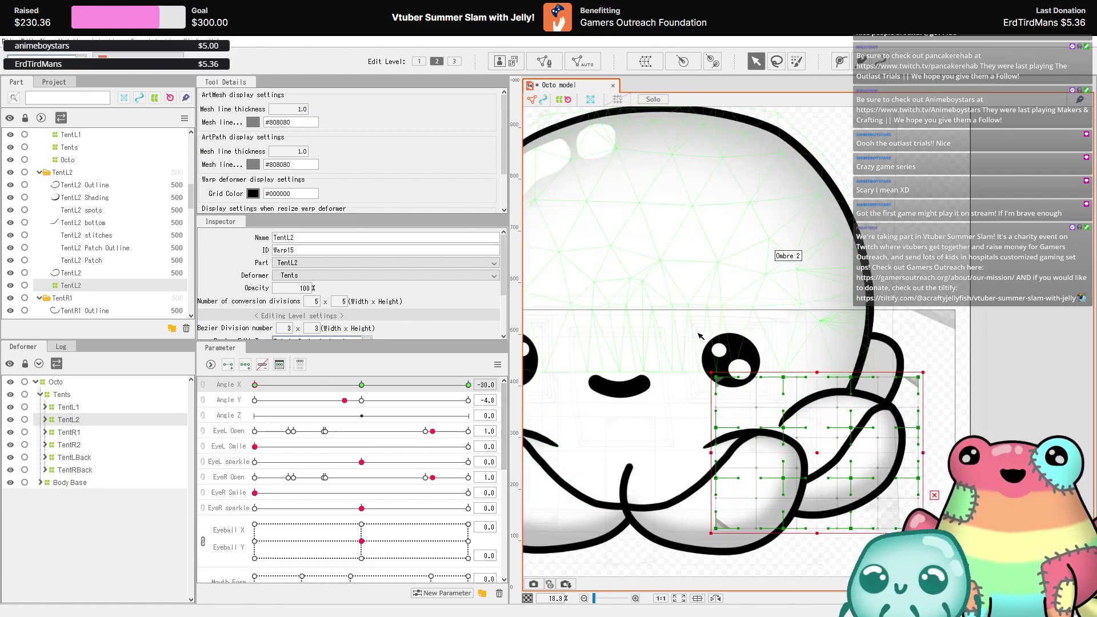
scroll(861, 366, down, 3)
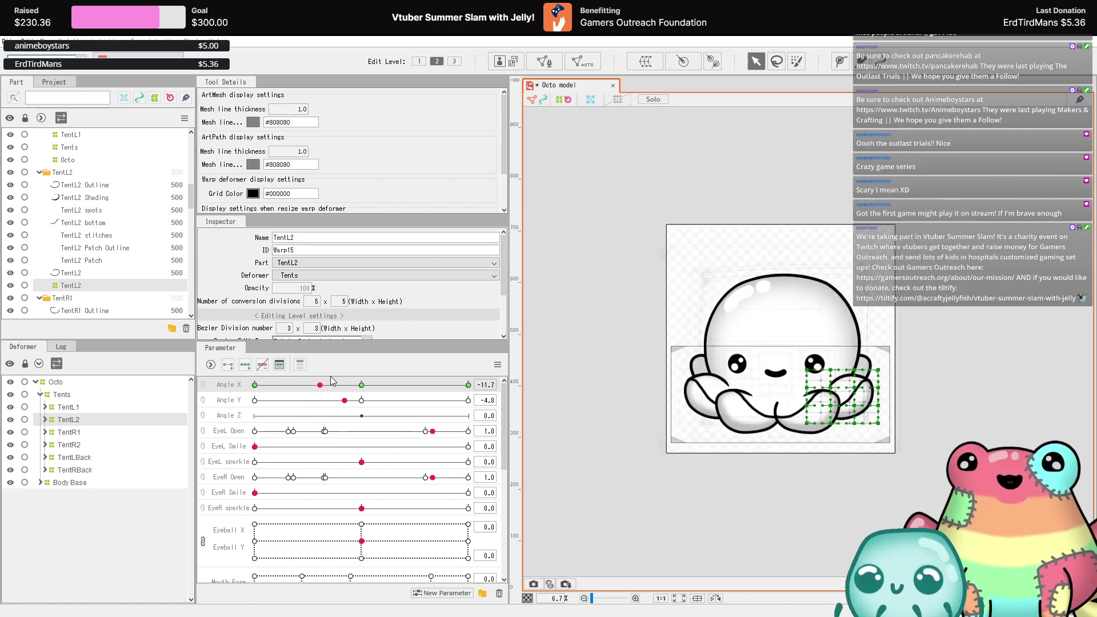
scroll(713, 370, up, 2)
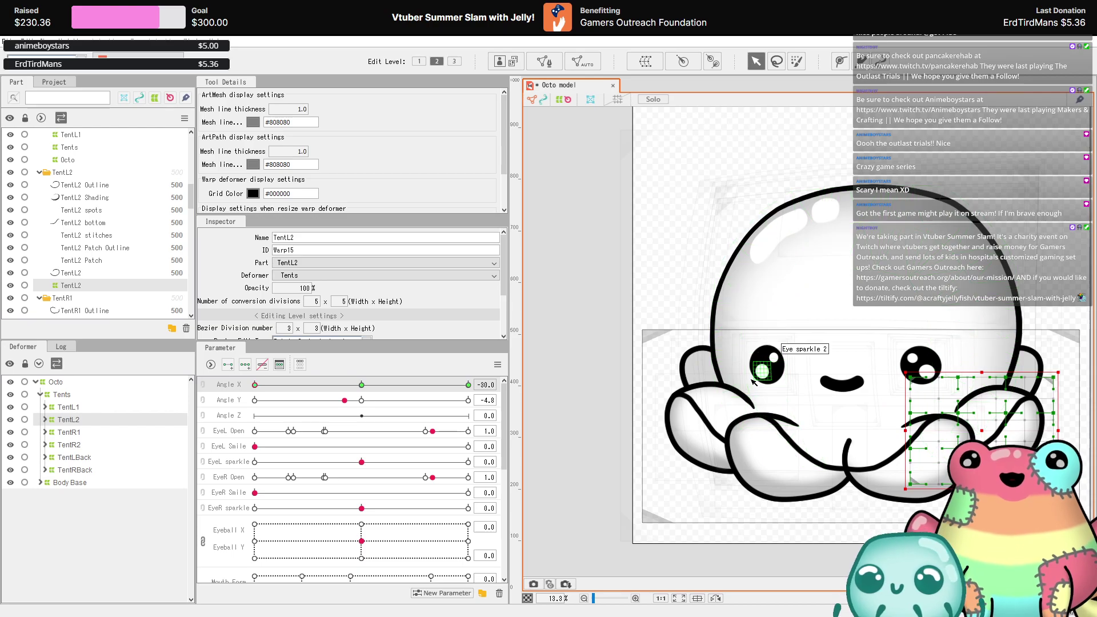
scroll(697, 391, down, 2)
scroll(771, 415, up, 2)
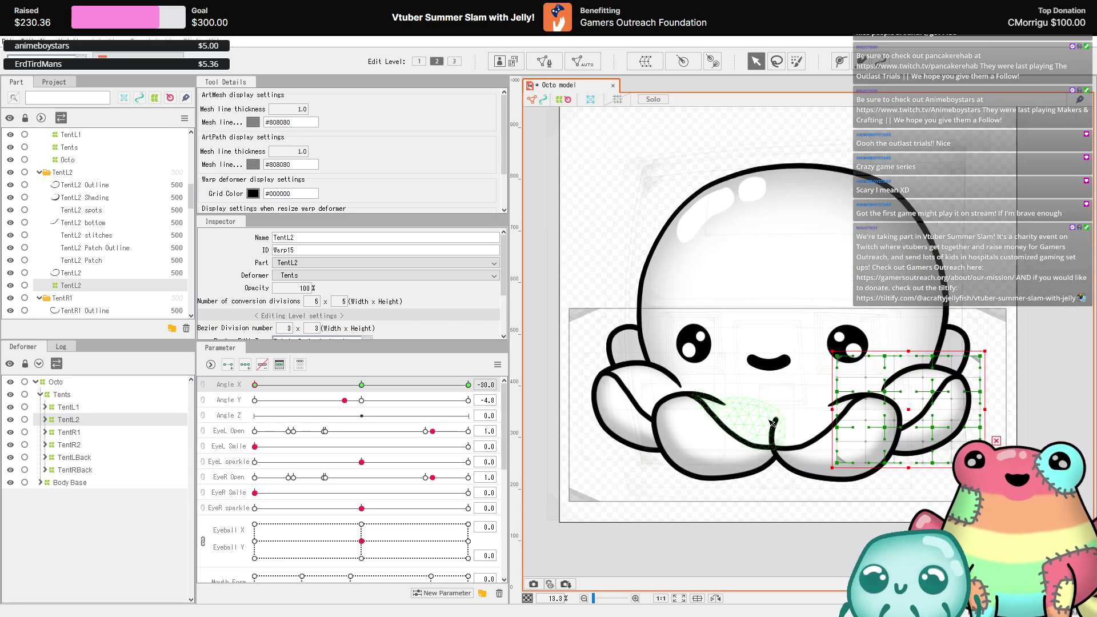
scroll(641, 337, up, 1)
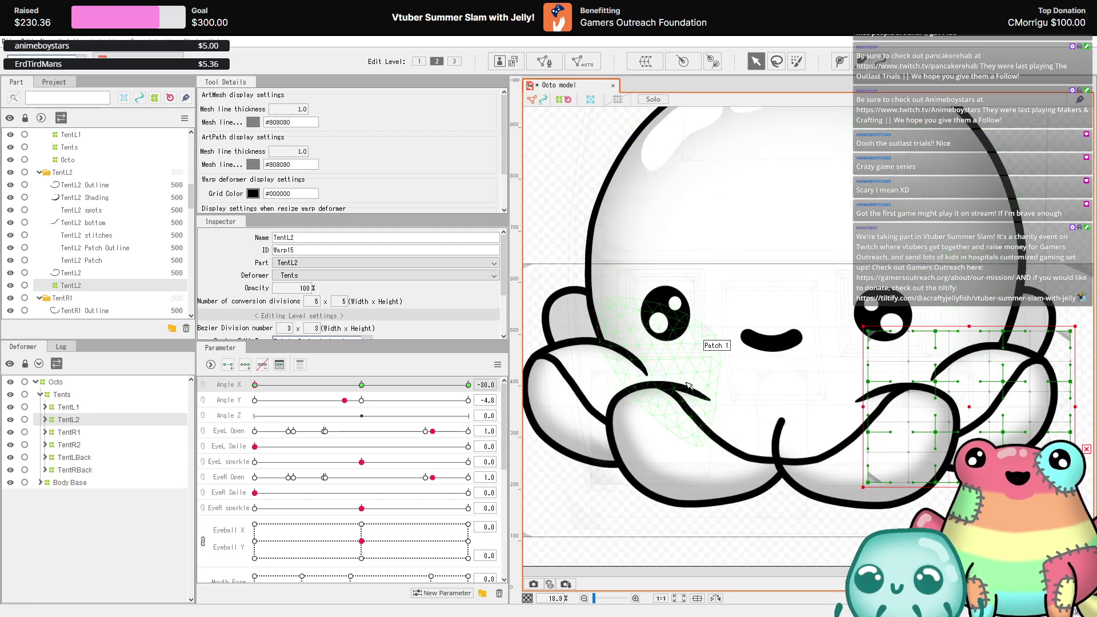
scroll(641, 337, down, 1)
- Add three keys on Angle X to the TentLBack deformer and nudge it slightly to the right at -30
click(79, 457)
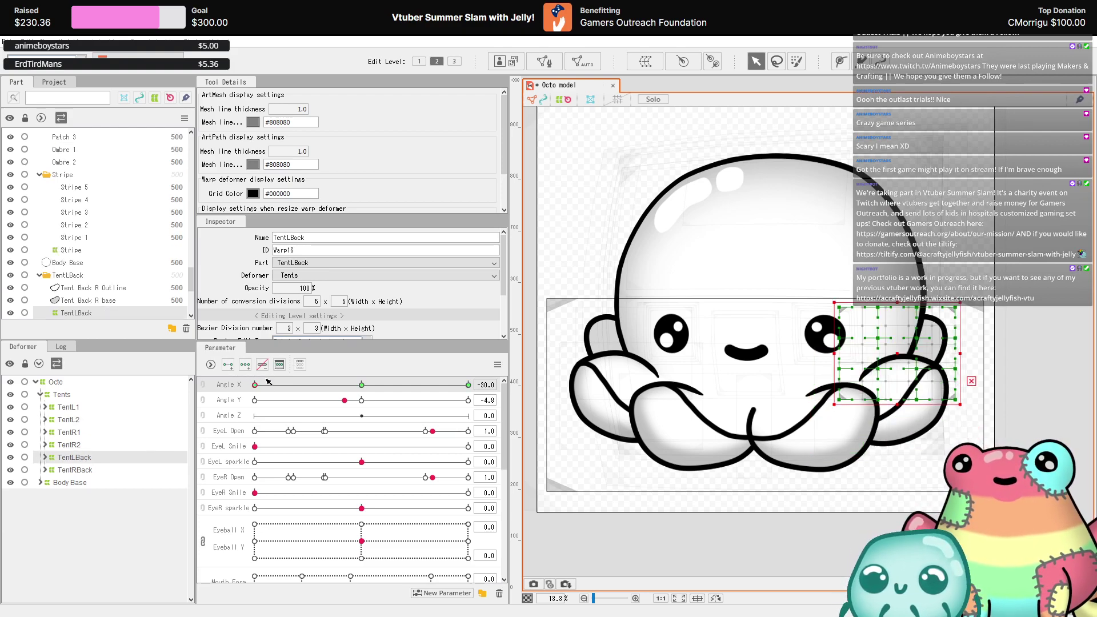
key(Right)
key(Right)
key(Right)
key(Right)
key(Right)
key(Right)
key(Right)
key(Right)
key(Right)
key(Right)
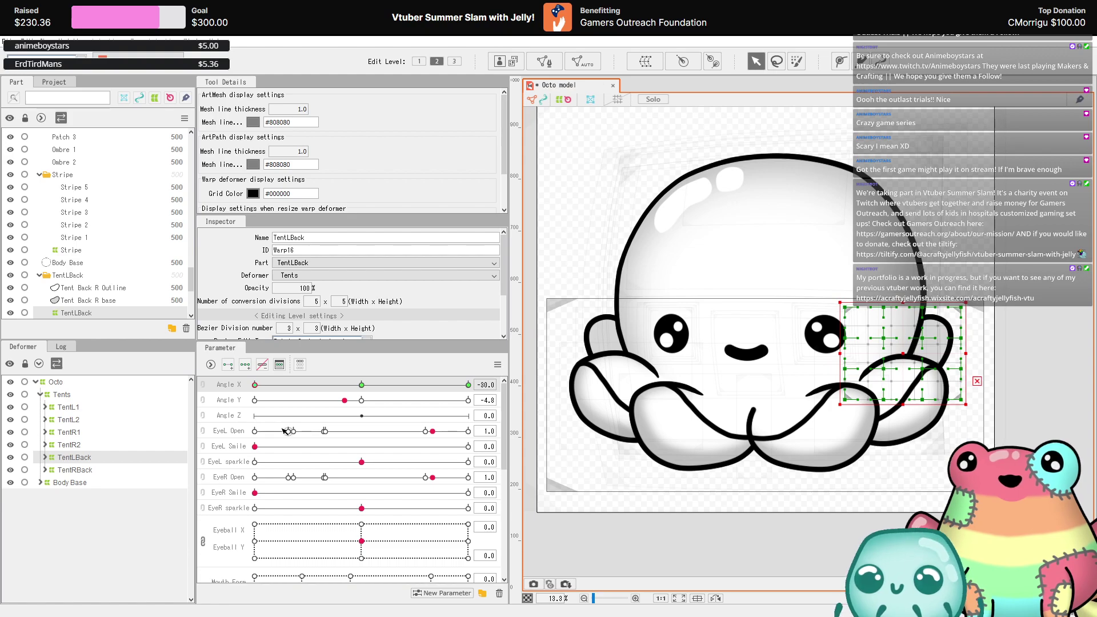
- Add three keys on Angle X to the TentRBack deformer, nudge it slightly right at -30 and preview the turn
click(131, 471)
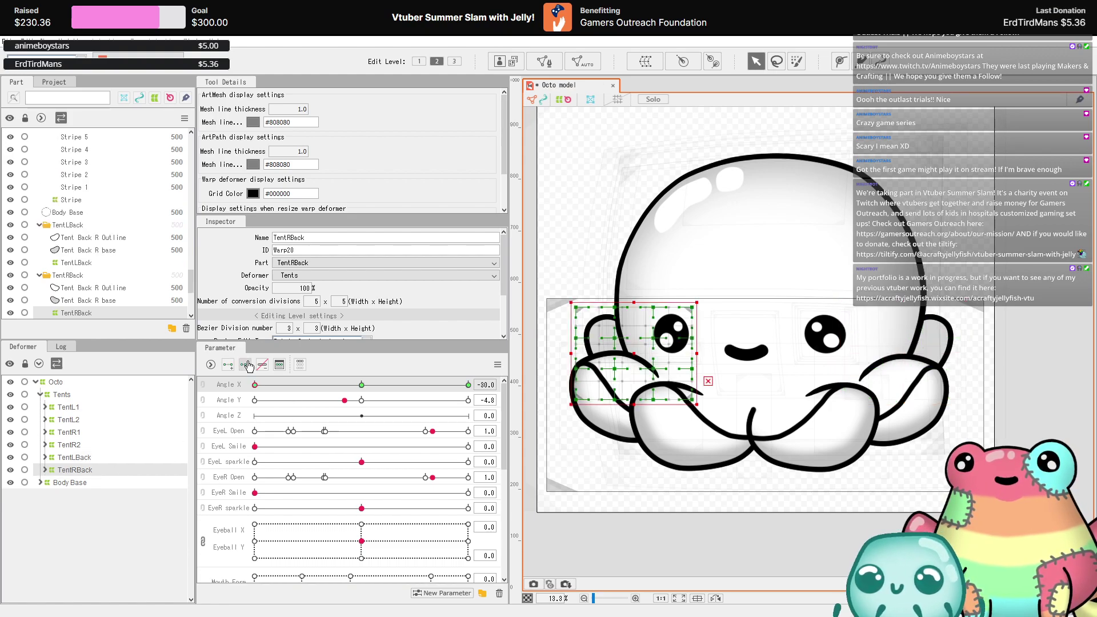
key(Right)
key(Right)
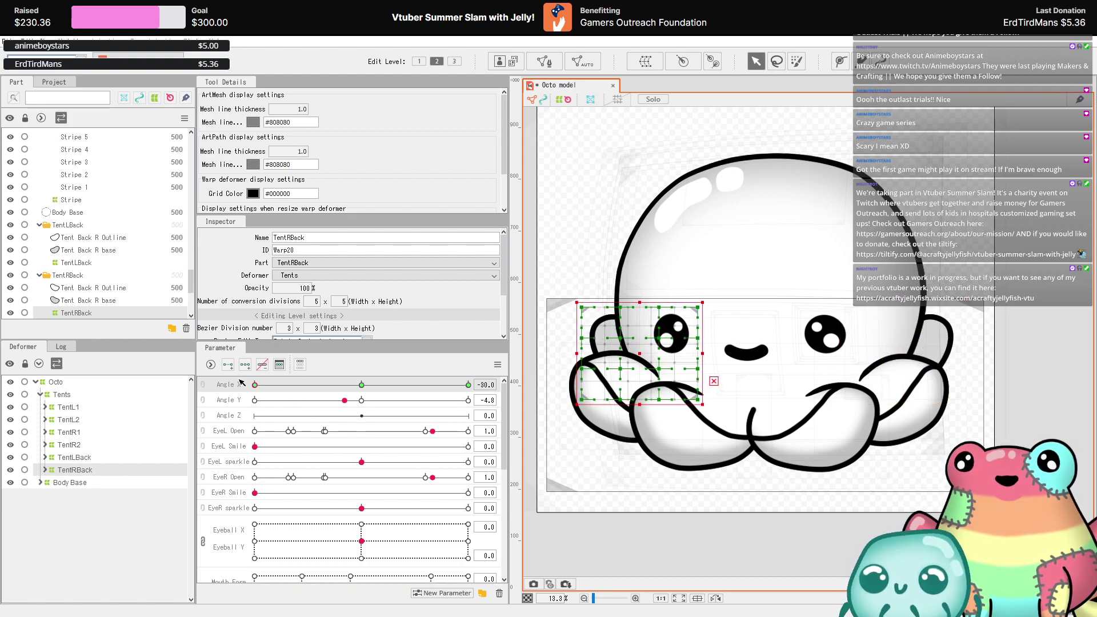
drag(255, 384, 176, 417)
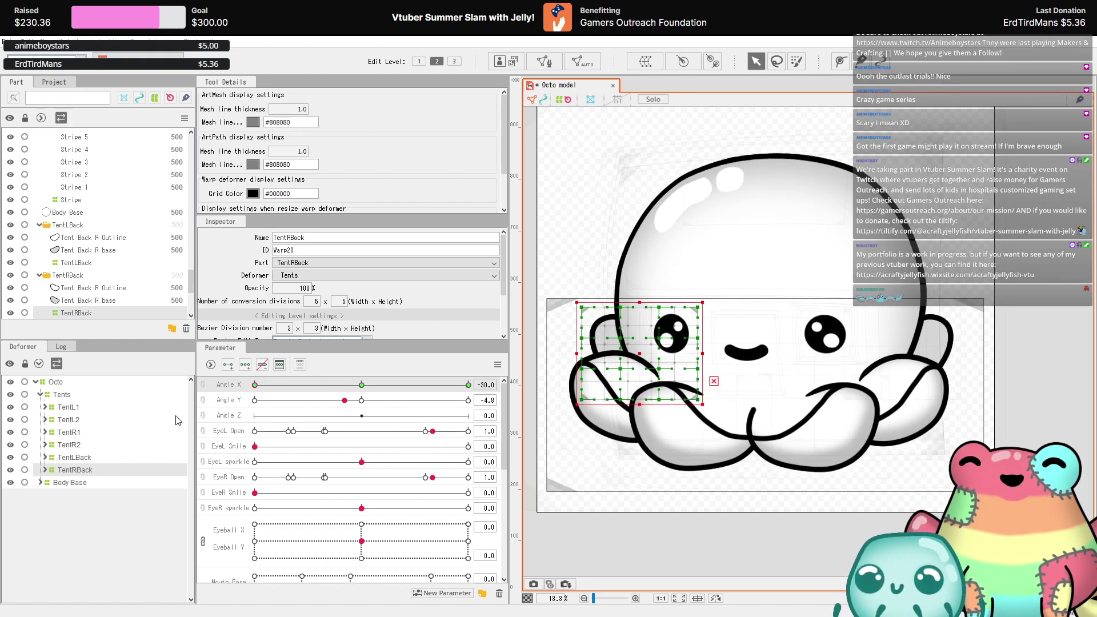
- Nudge the TentL1 deformer slightly downward at the Angle X -30 key
click(80, 421)
click(79, 407)
key(Down)
key(Down)
key(Down)
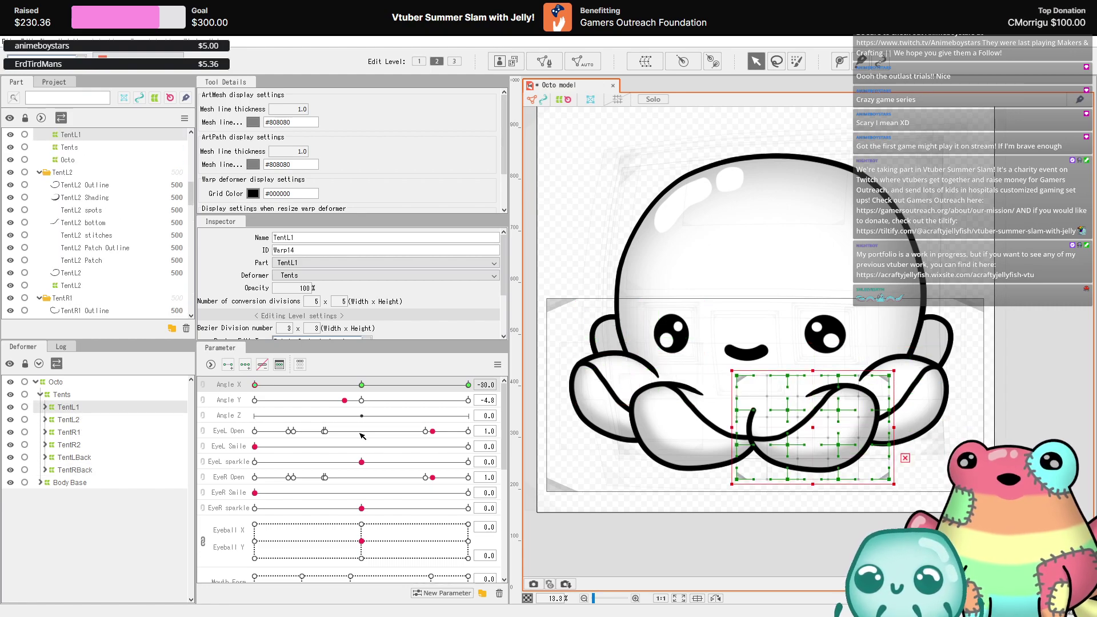
- Set Angle X to 30 and nudge the TentL2, TentL1, TentR1 and TentR2 deformers slightly to the right
drag(255, 385, 587, 396)
click(66, 419)
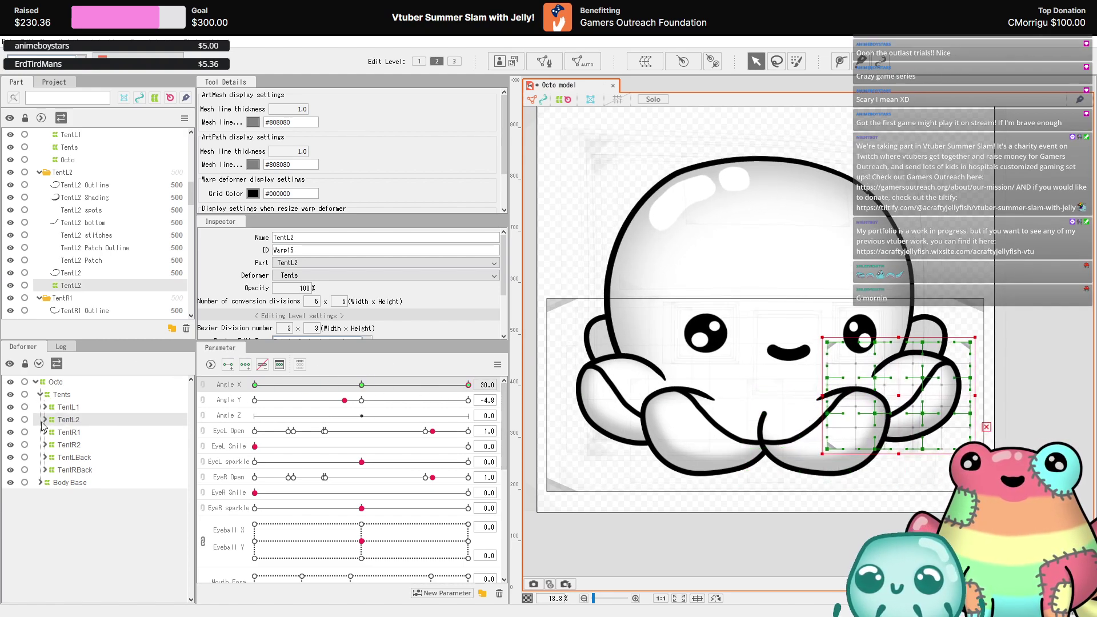
click(77, 408)
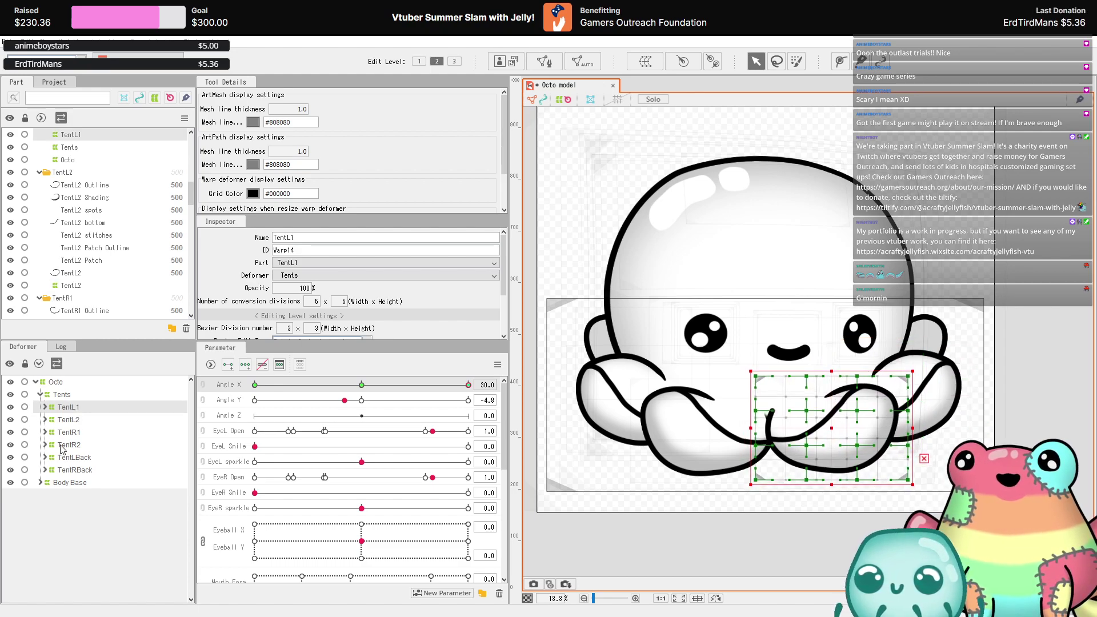
click(69, 434)
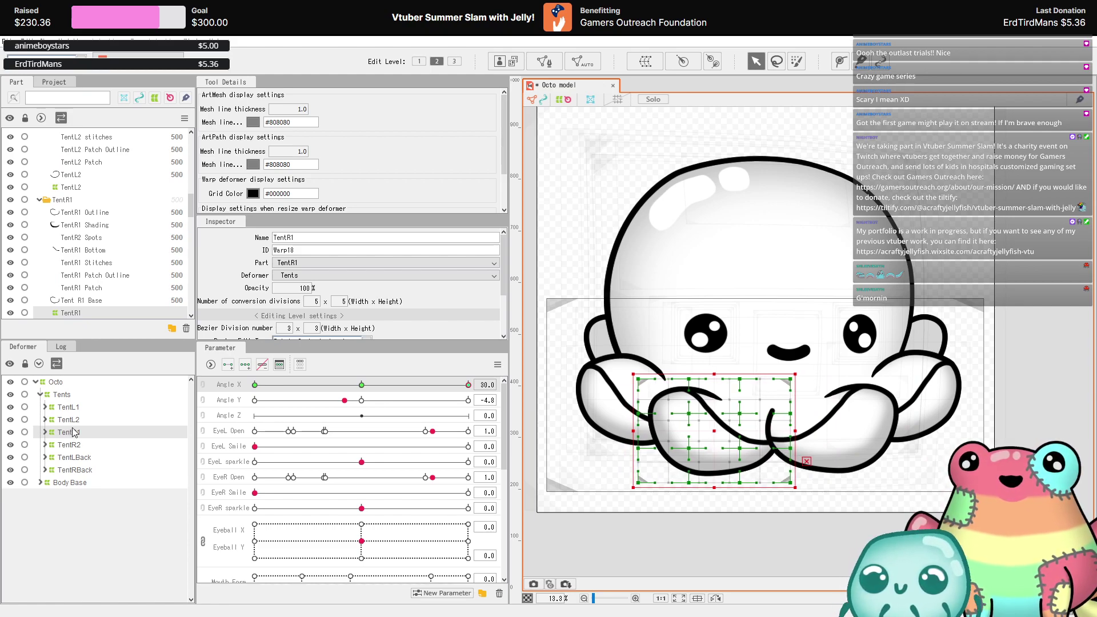
click(96, 446)
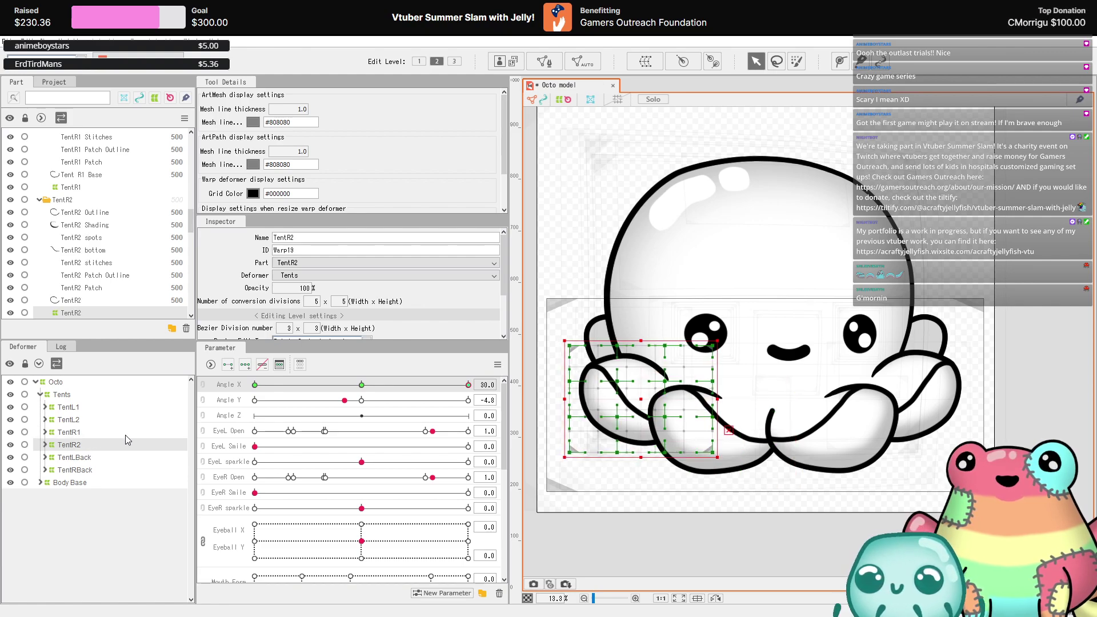
- Move the TentLBack deformer slightly to the left at the Angle X 30 key
click(79, 457)
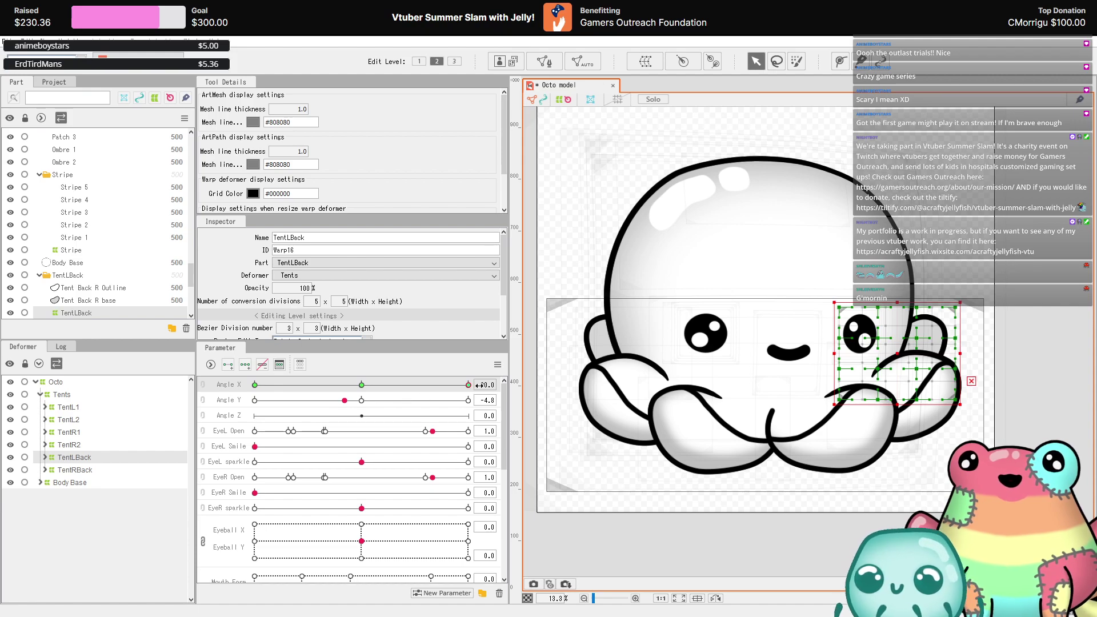
drag(902, 357, 899, 357)
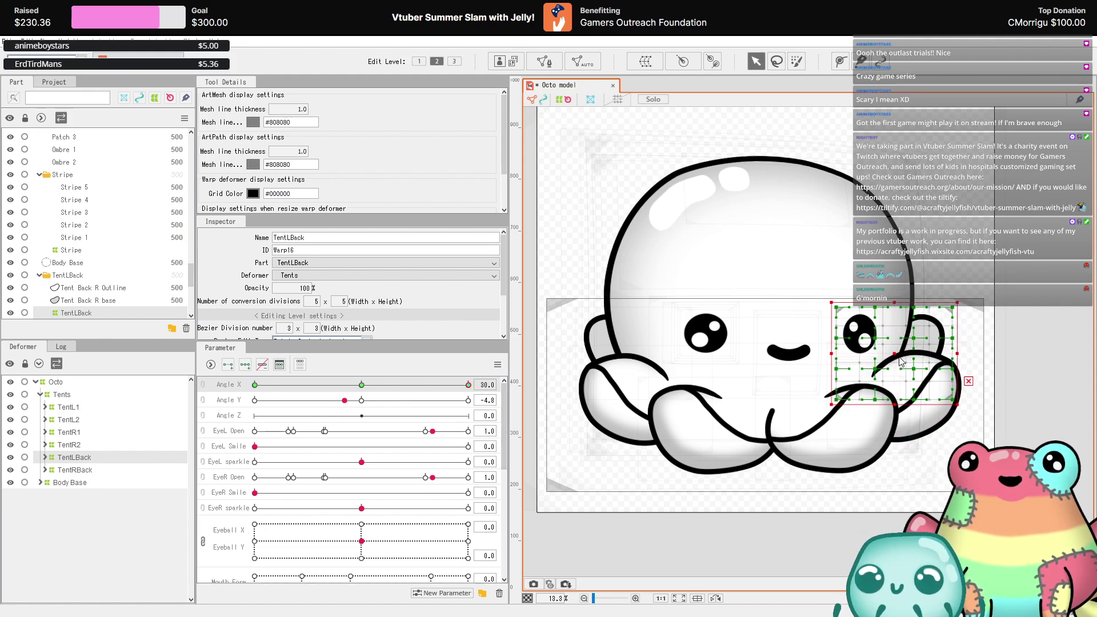
key(Left)
key(Left)
key(Left)
key(Left)
key(Left)
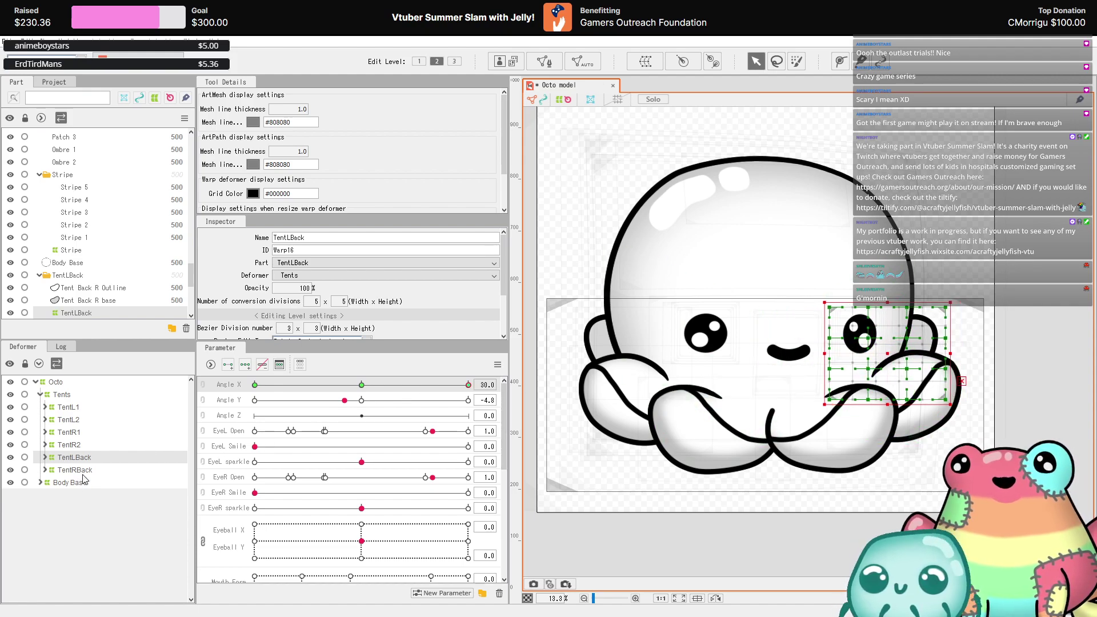
- Select TentRBack, clear the selection, and preview the Angle X turn from -30 to -4.5, examining the tentacles up close
click(81, 474)
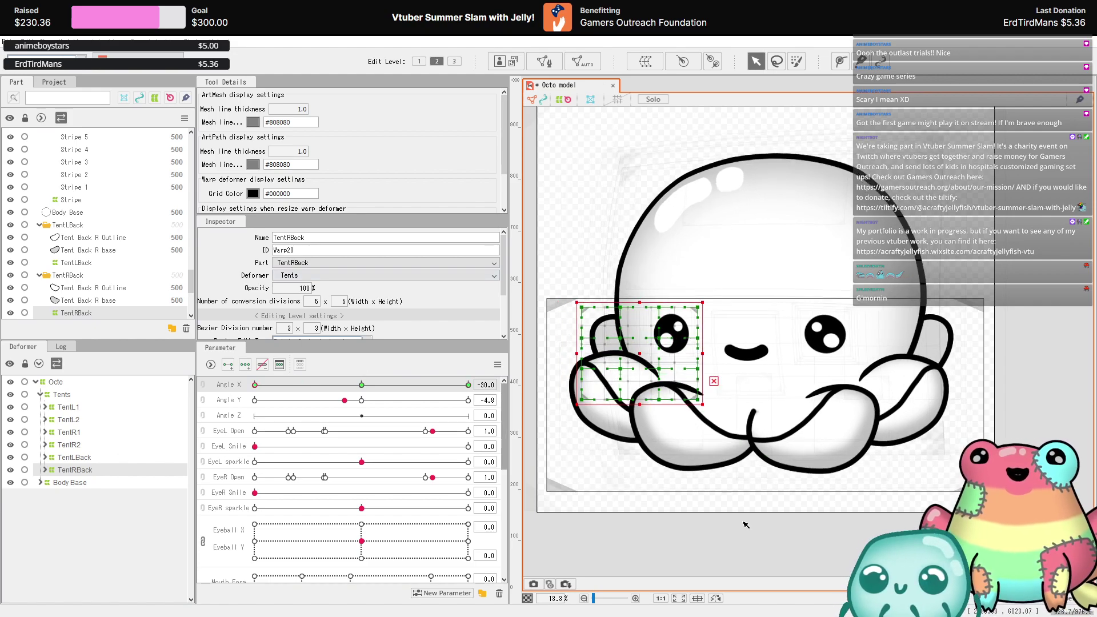
click(781, 536)
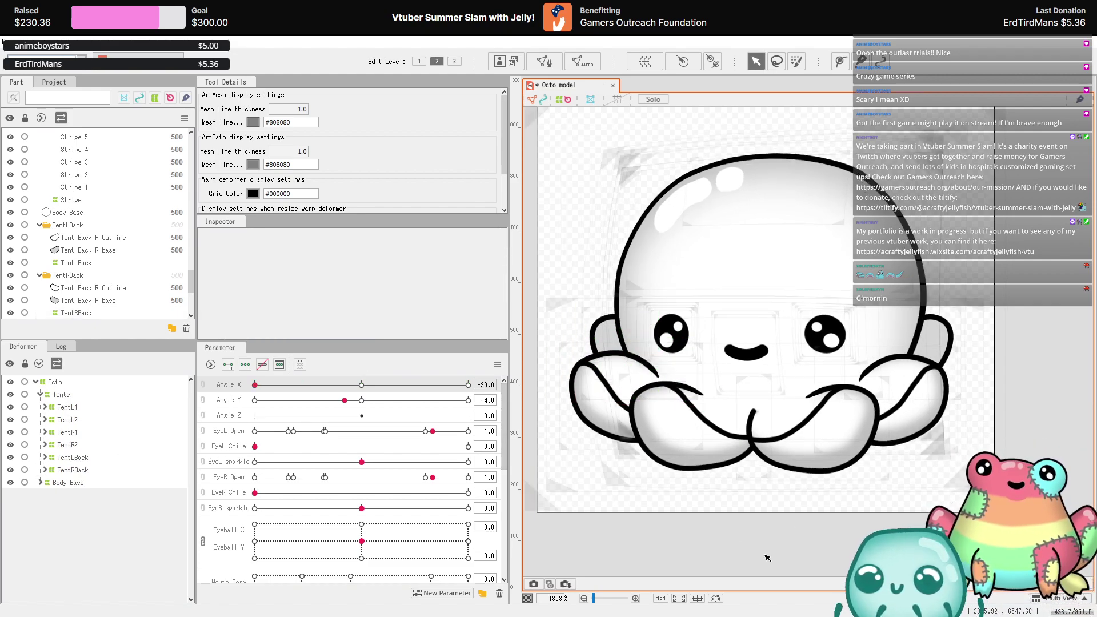
click(345, 385)
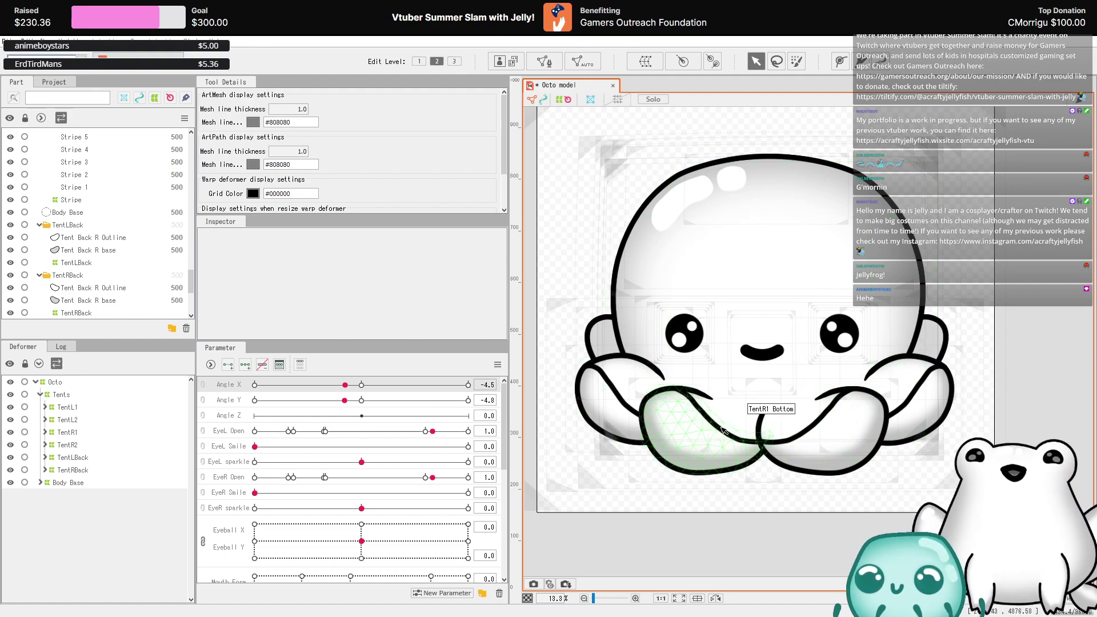
scroll(718, 415, up, 4)
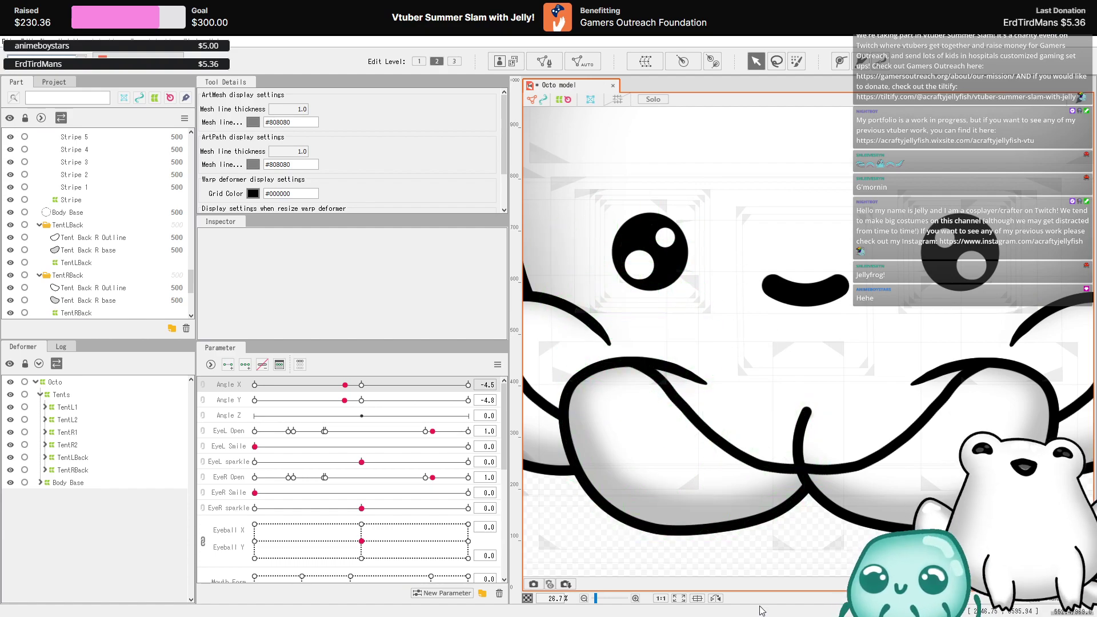
scroll(774, 554, down, 4)
scroll(767, 428, down, 2)
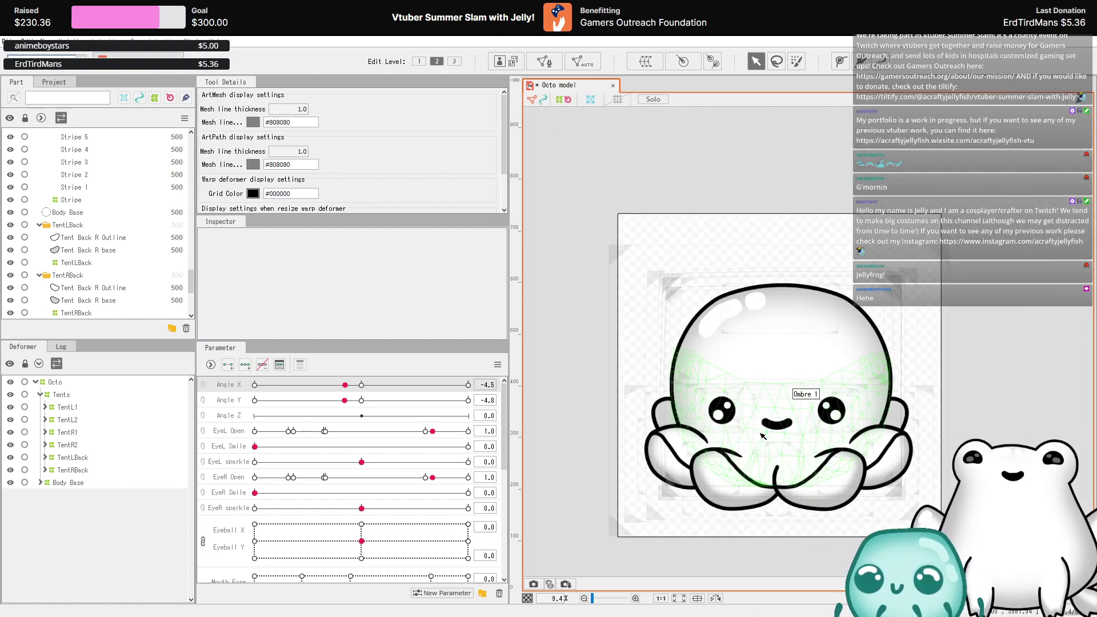
- Preview the head turn through the Angle X and Angle Y extremes and save the model
scroll(762, 489, up, 4)
drag(358, 384, 241, 416)
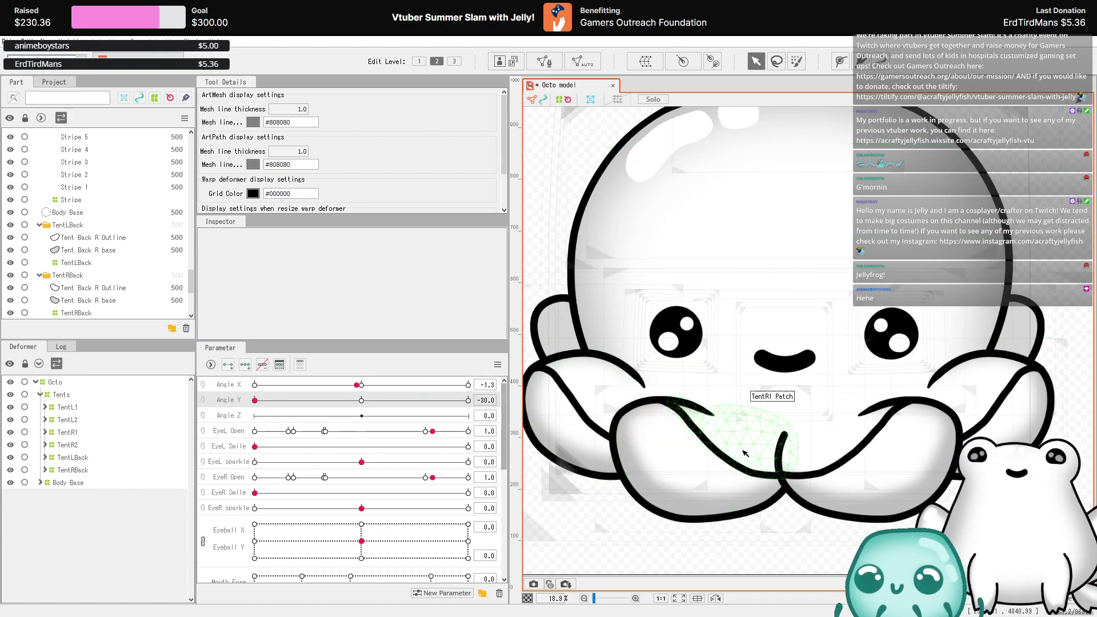
scroll(814, 425, down, 4)
drag(333, 399, 666, 410)
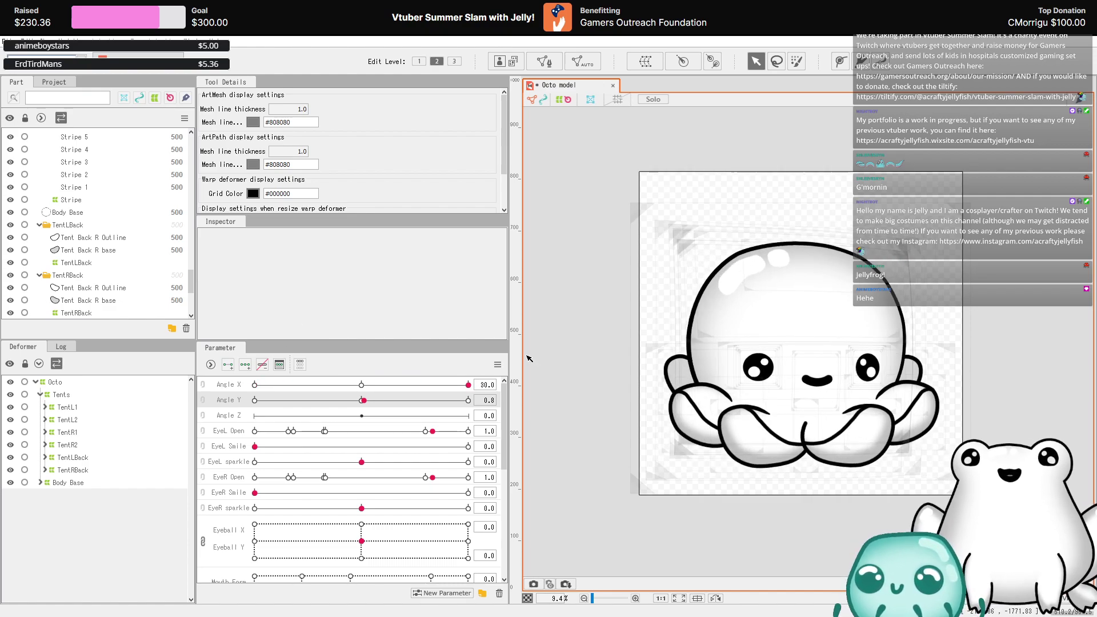
drag(529, 358, 240, 399)
click(6, 42)
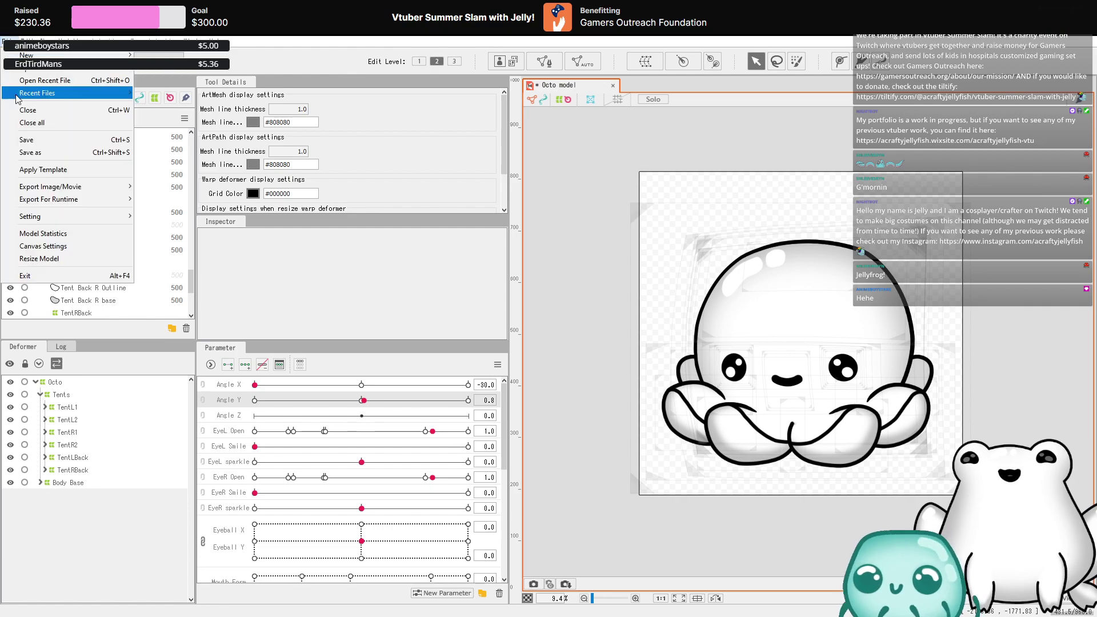
click(17, 140)
- Test the Head X, Tent X and Tent Y parameters and create a new parameter named Head shine X
scroll(332, 503, down, 5)
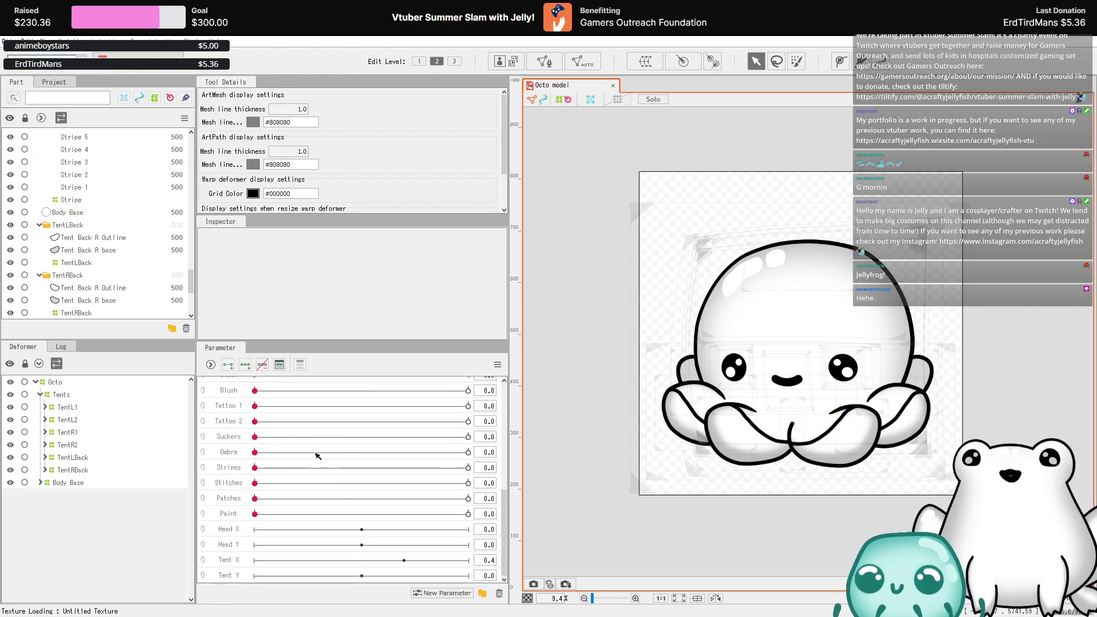
scroll(333, 507, up, 5)
scroll(341, 506, down, 5)
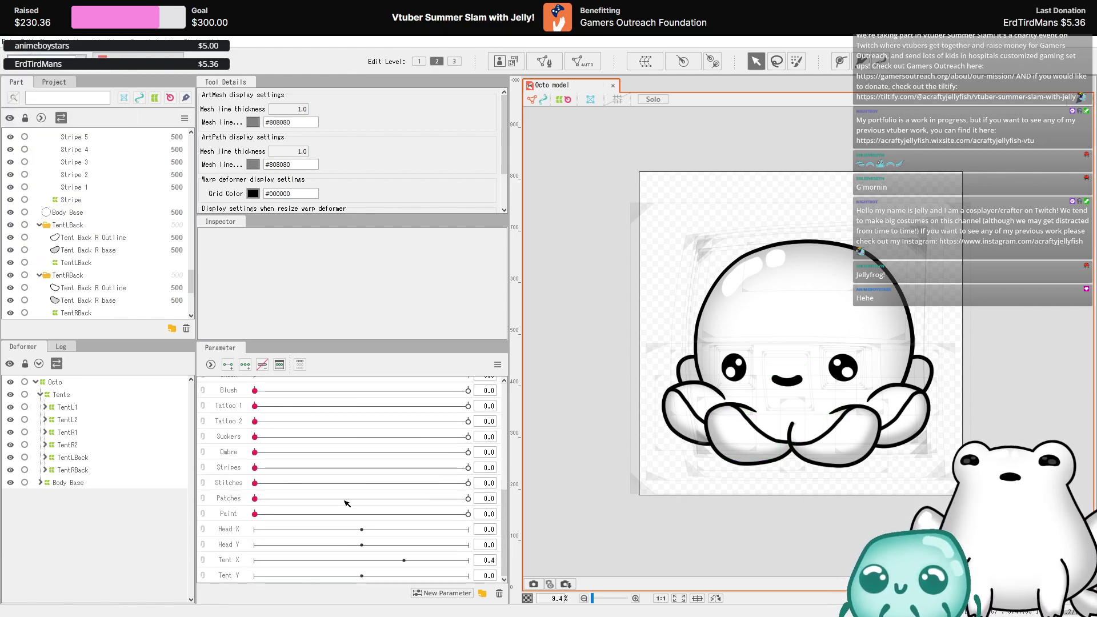
click(306, 531)
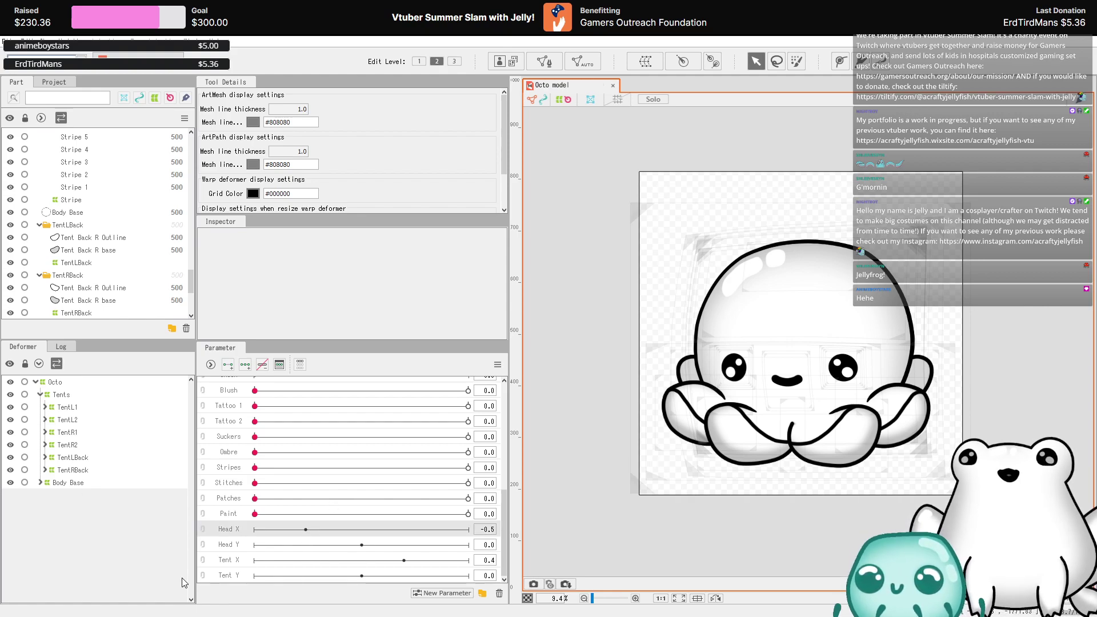
click(324, 560)
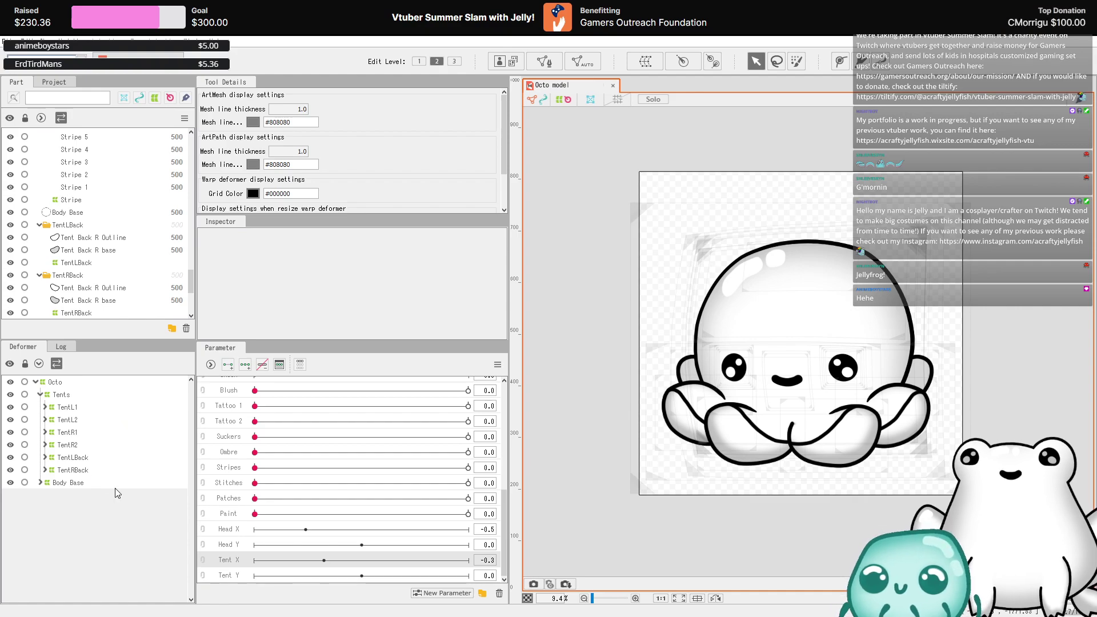
drag(324, 562, 354, 562)
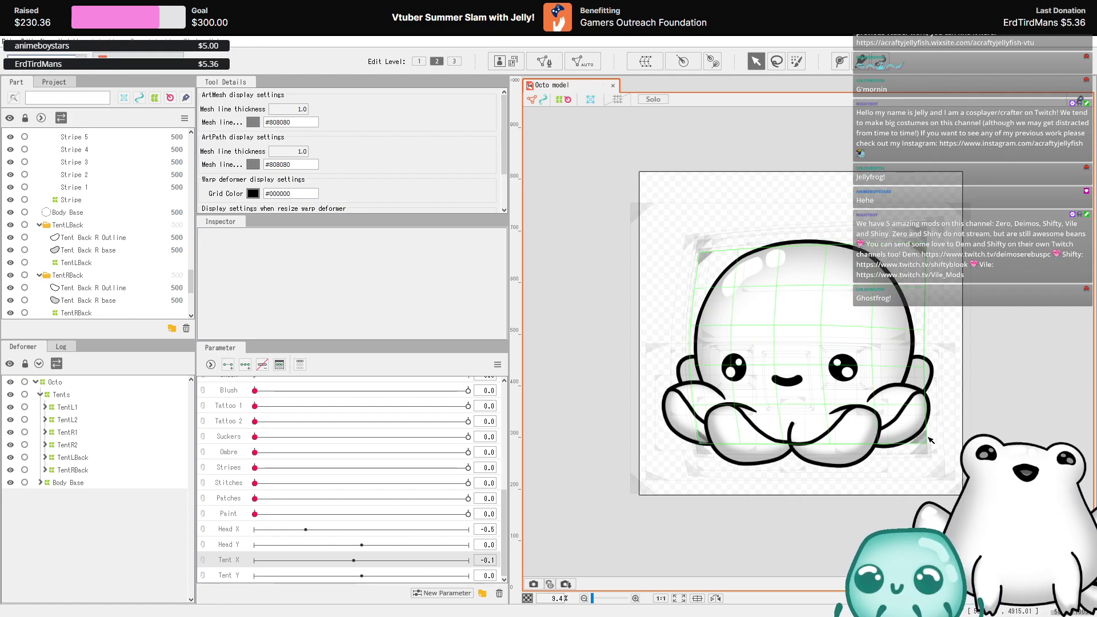
click(335, 575)
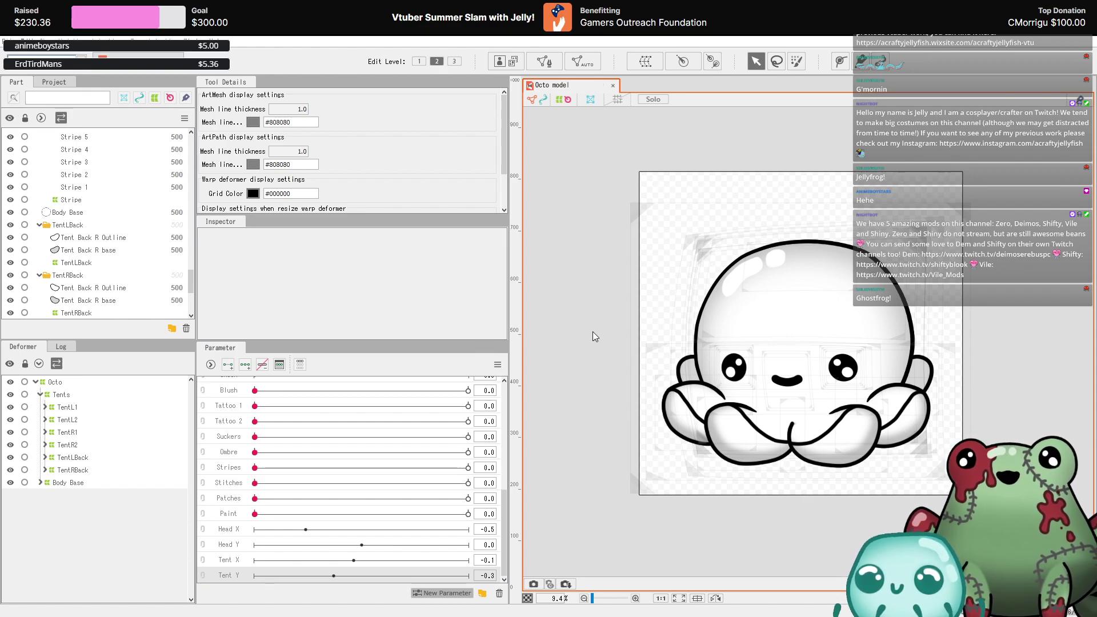
click(533, 376)
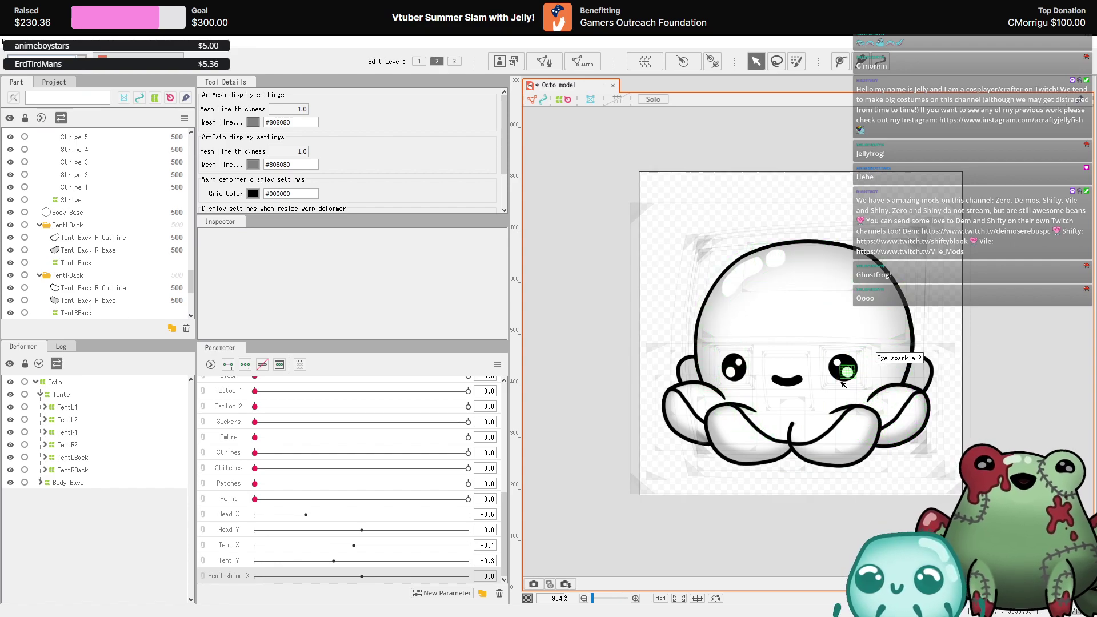
- Wrap TentRBack in a parent warp deformer named TentRBack X and give it three keys on Tent X
scroll(799, 401, up, 2)
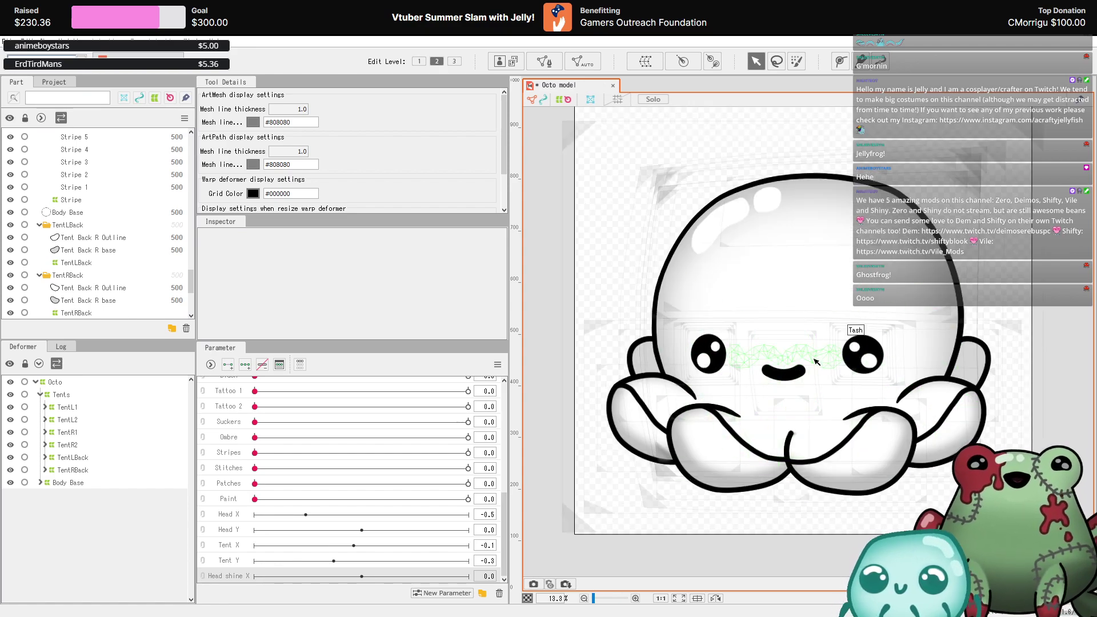
scroll(816, 371, up, 2)
scroll(812, 374, down, 2)
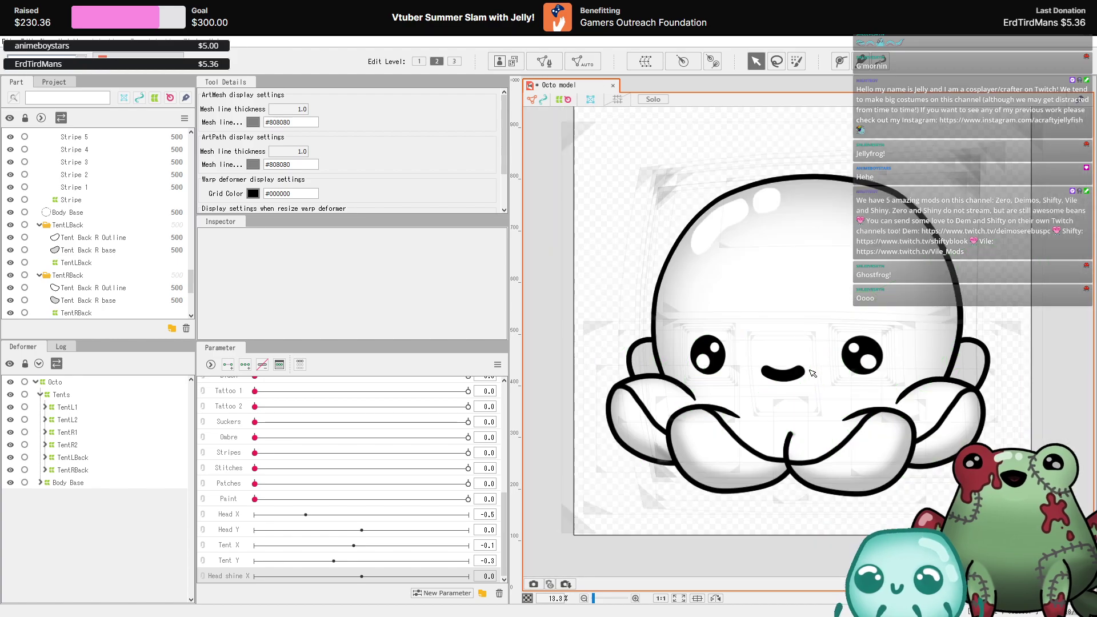
scroll(714, 328, up, 2)
scroll(707, 341, down, 2)
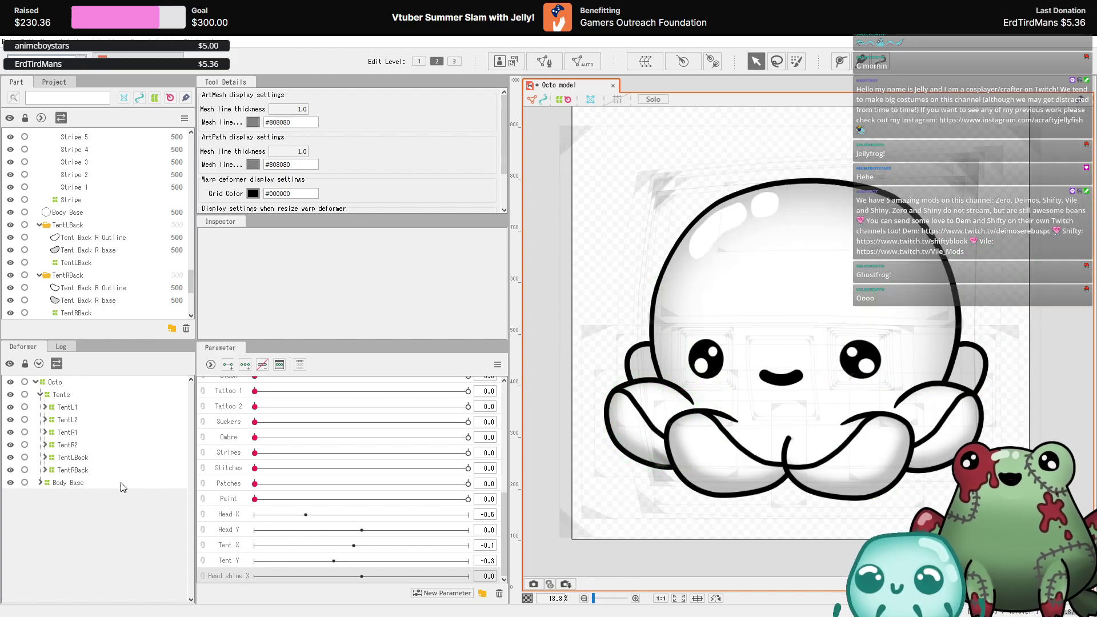
click(103, 472)
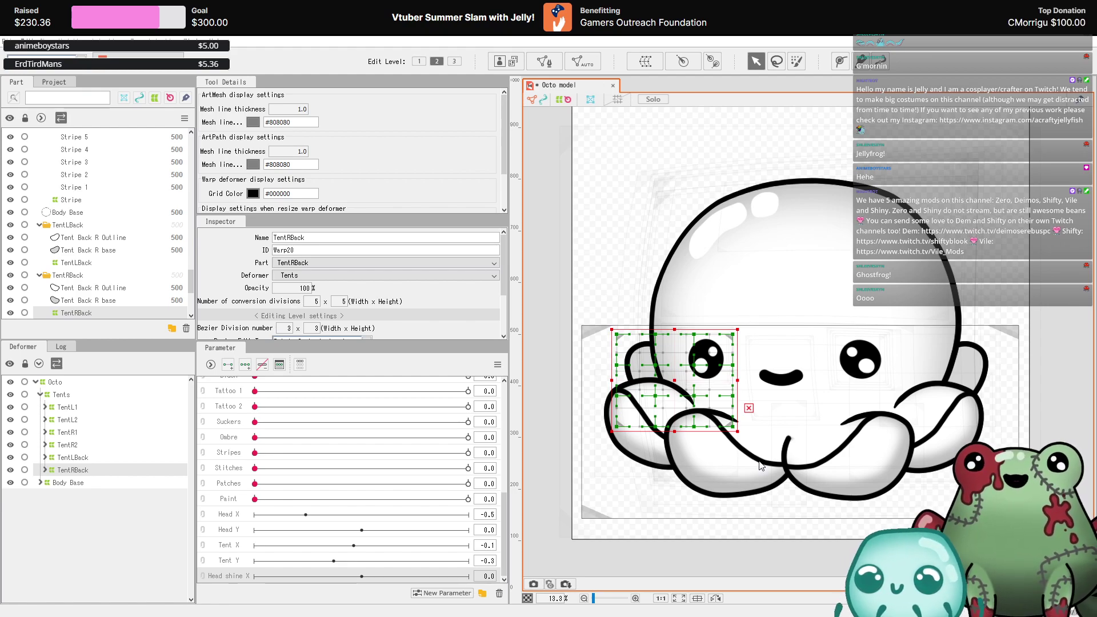
click(683, 516)
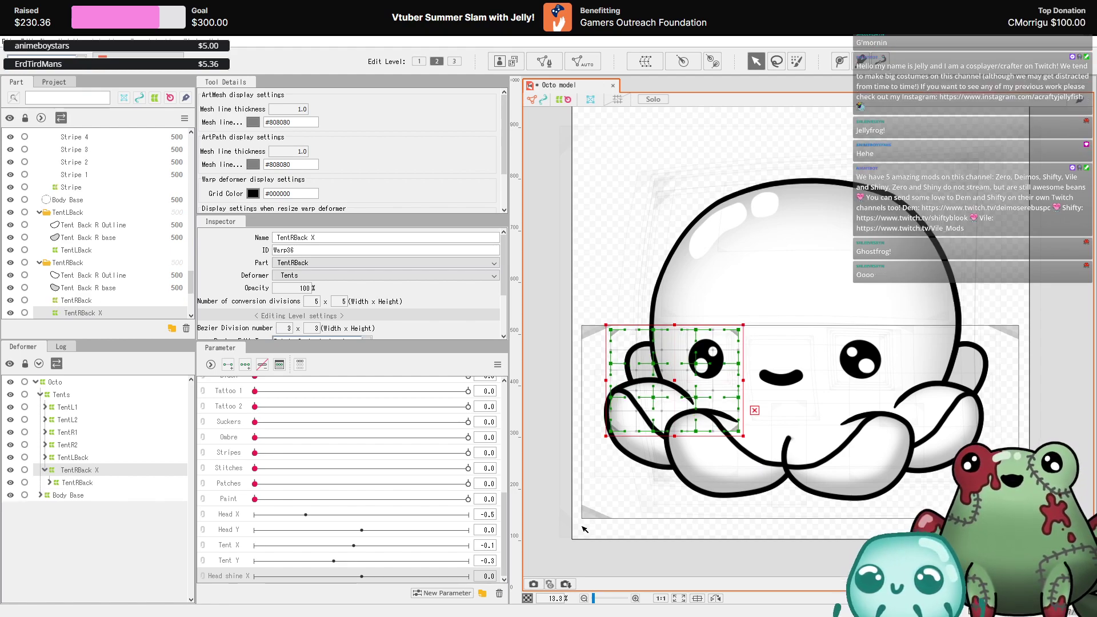
click(312, 548)
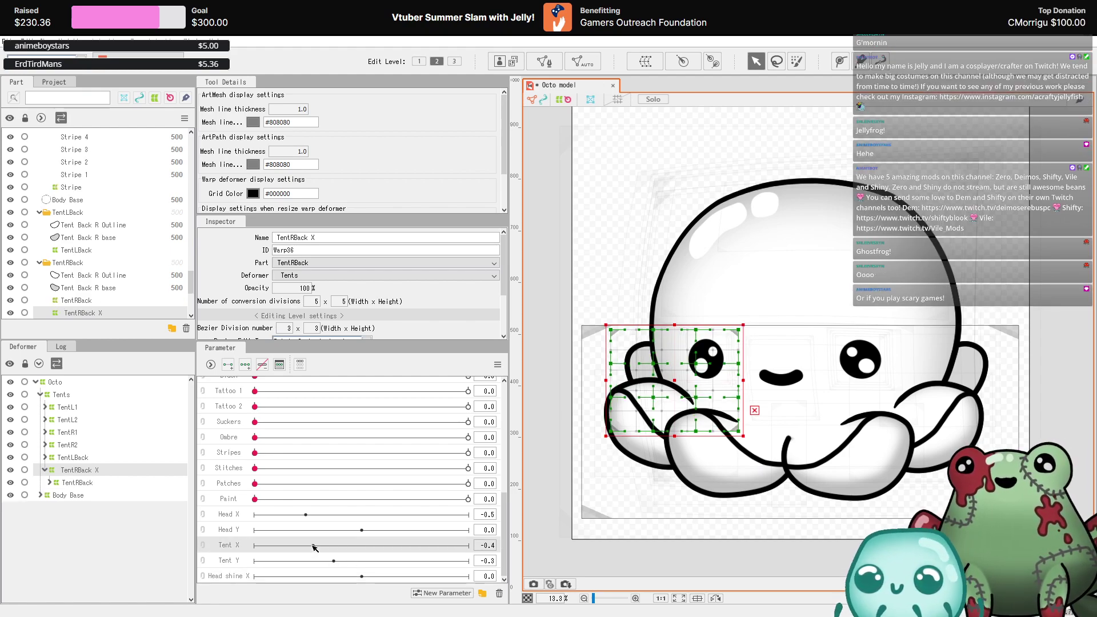
click(245, 364)
- At Tent X -1.0, pull the upper-left lattice points of TentRBack X outward so the back tentacle leans away from the body
click(255, 545)
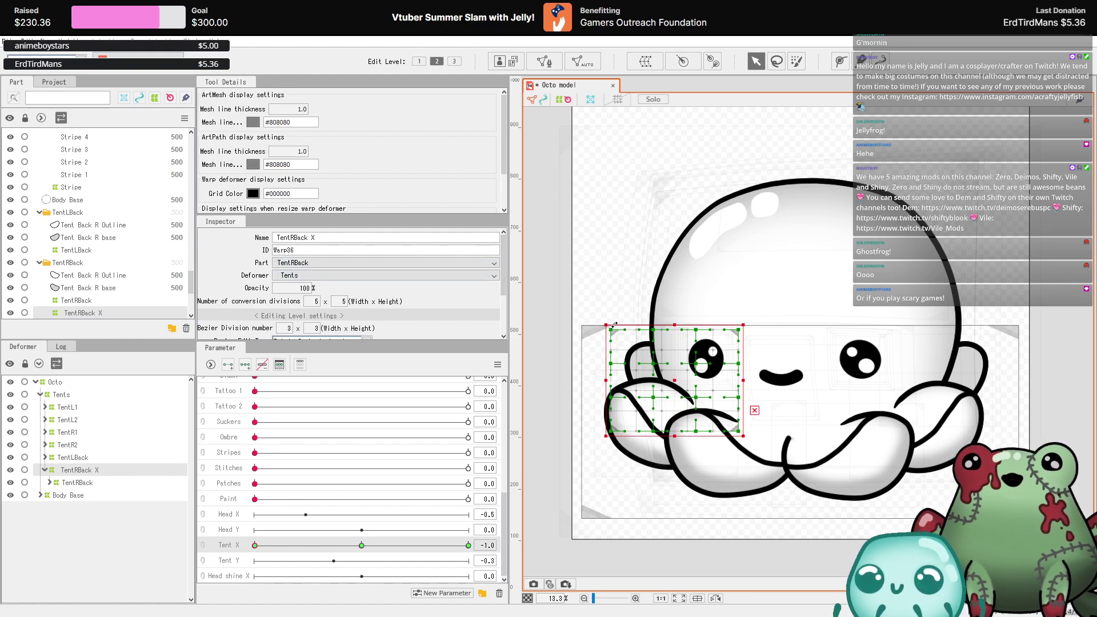
scroll(617, 327, up, 1)
scroll(615, 325, up, 1)
drag(607, 334, 577, 343)
drag(607, 402, 579, 414)
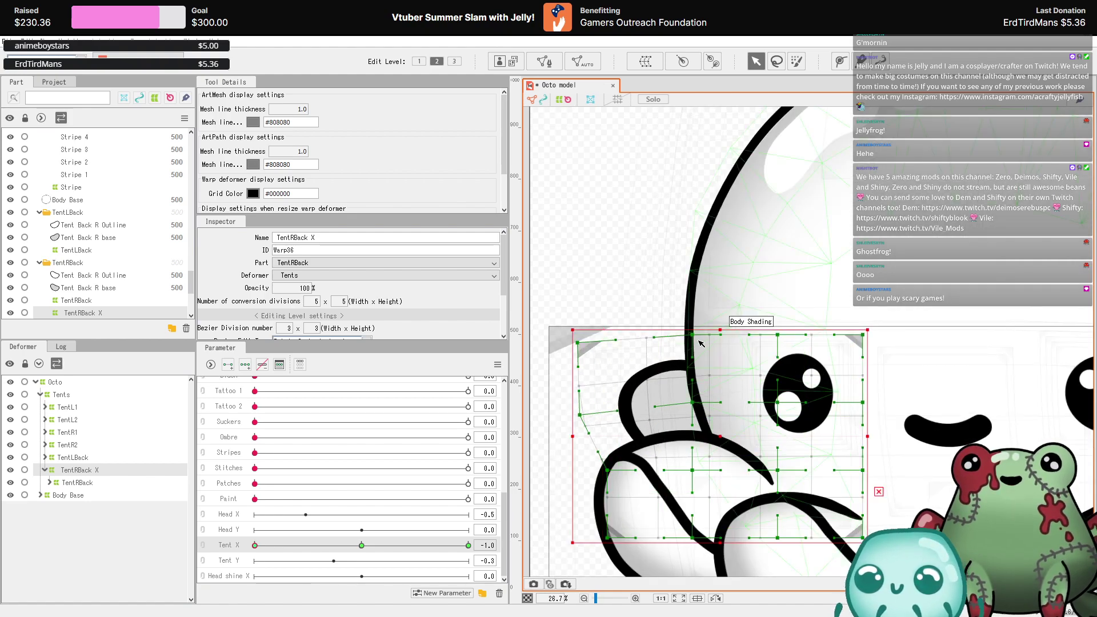
drag(693, 335, 675, 325)
drag(577, 343, 549, 344)
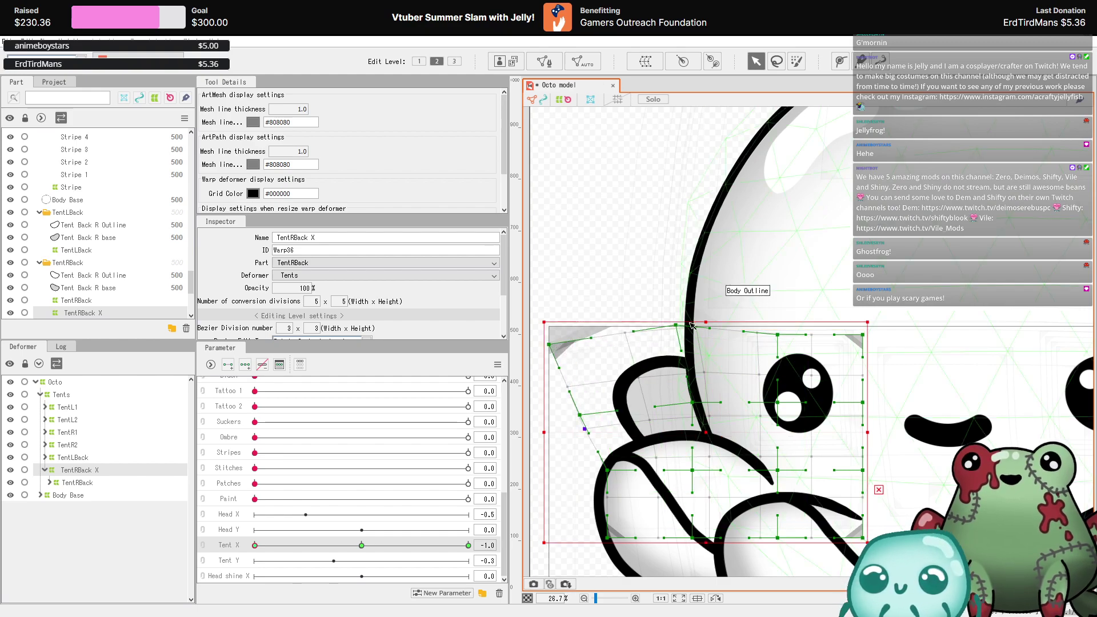
drag(677, 325, 661, 333)
scroll(640, 337, down, 3)
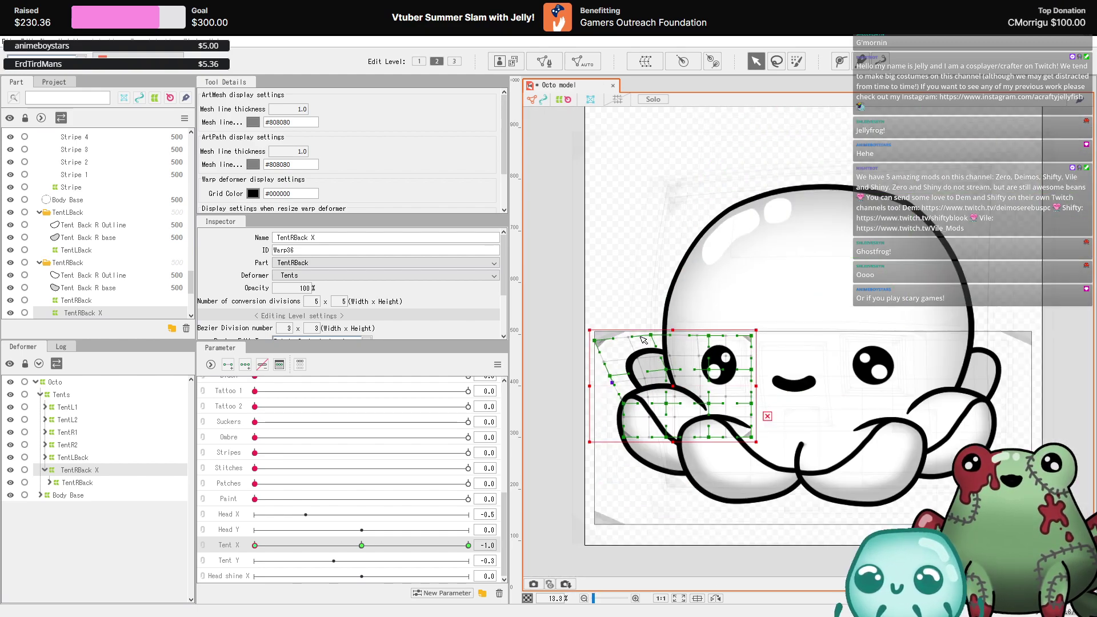
- At Tent X 1.0, push the upper-left lattice points of TentRBack X inward toward the body and preview the bend
drag(272, 546, 468, 545)
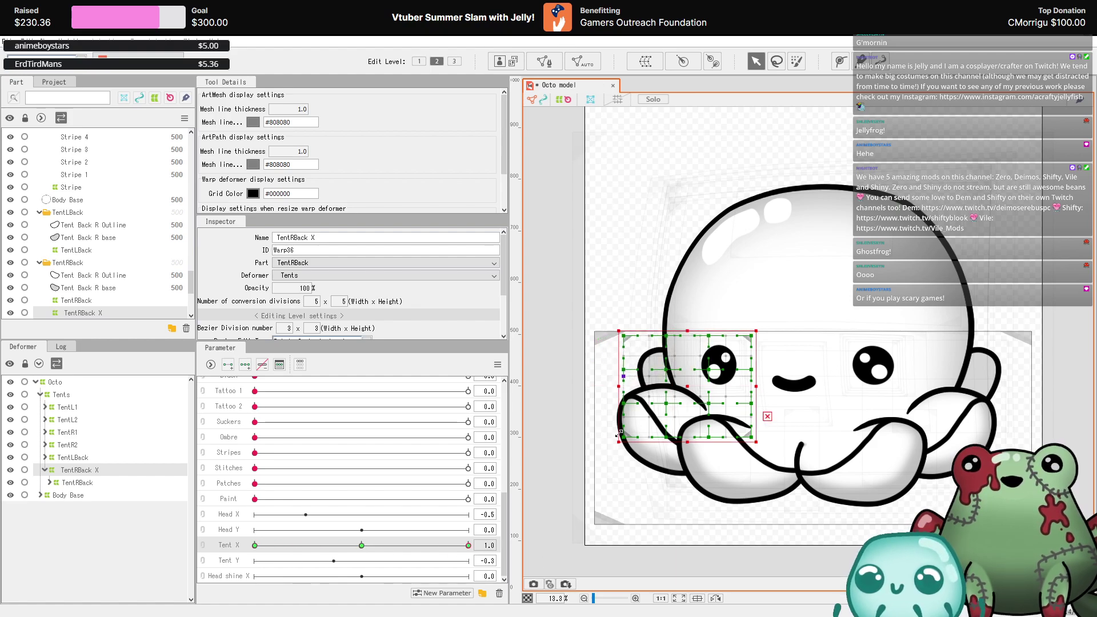
drag(623, 335, 633, 370)
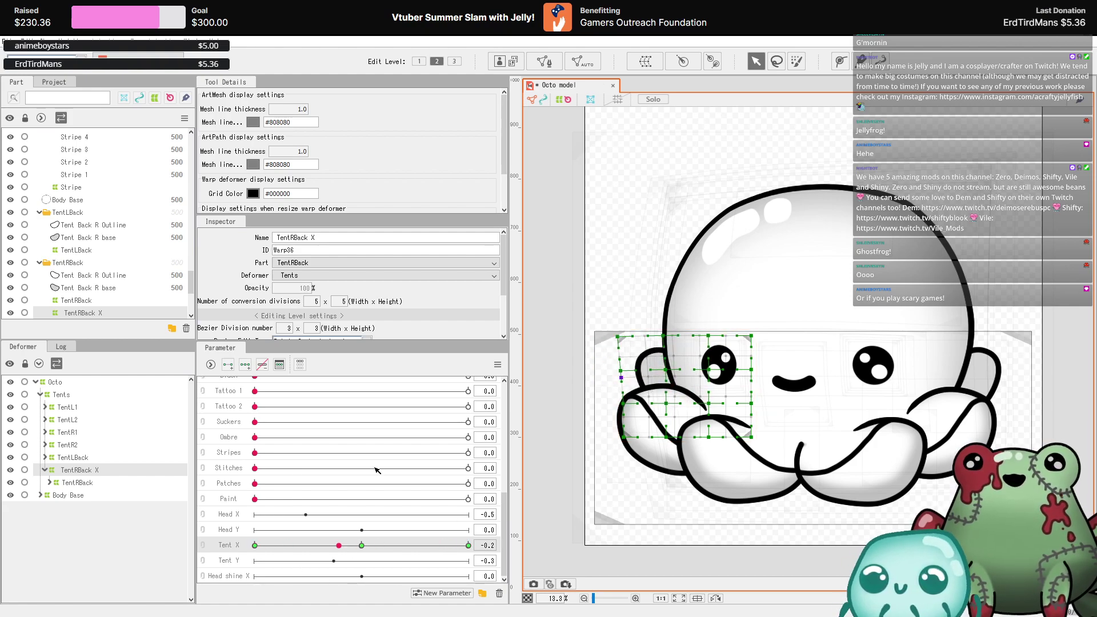
click(429, 545)
- Reset Angle Y and Angle X to 0
scroll(426, 421, up, 5)
click(362, 400)
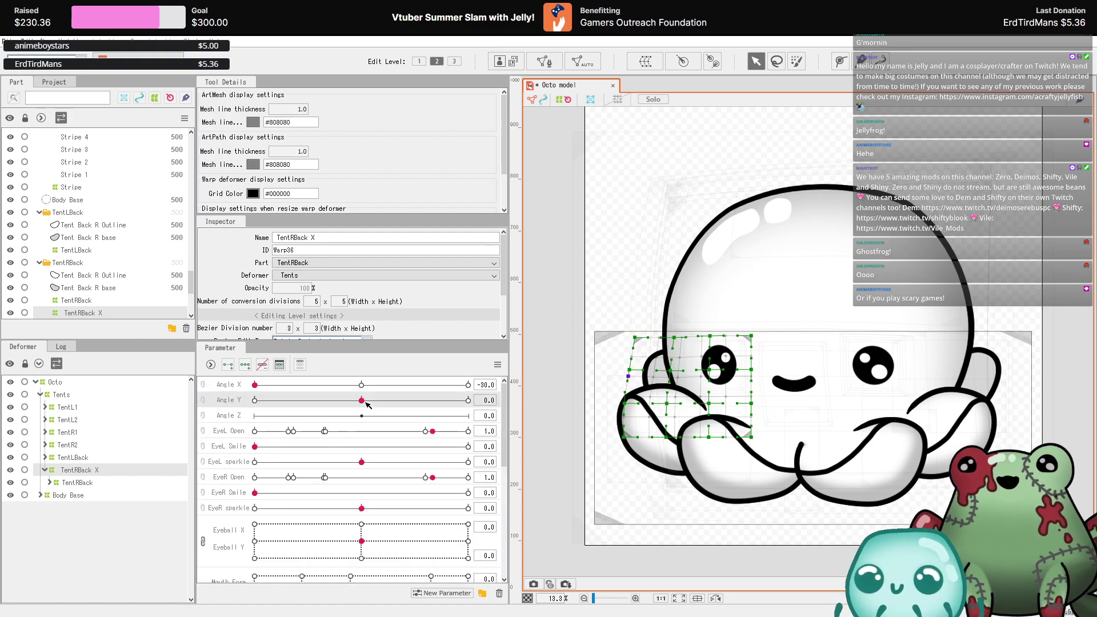
click(362, 386)
scroll(366, 412, down, 10)
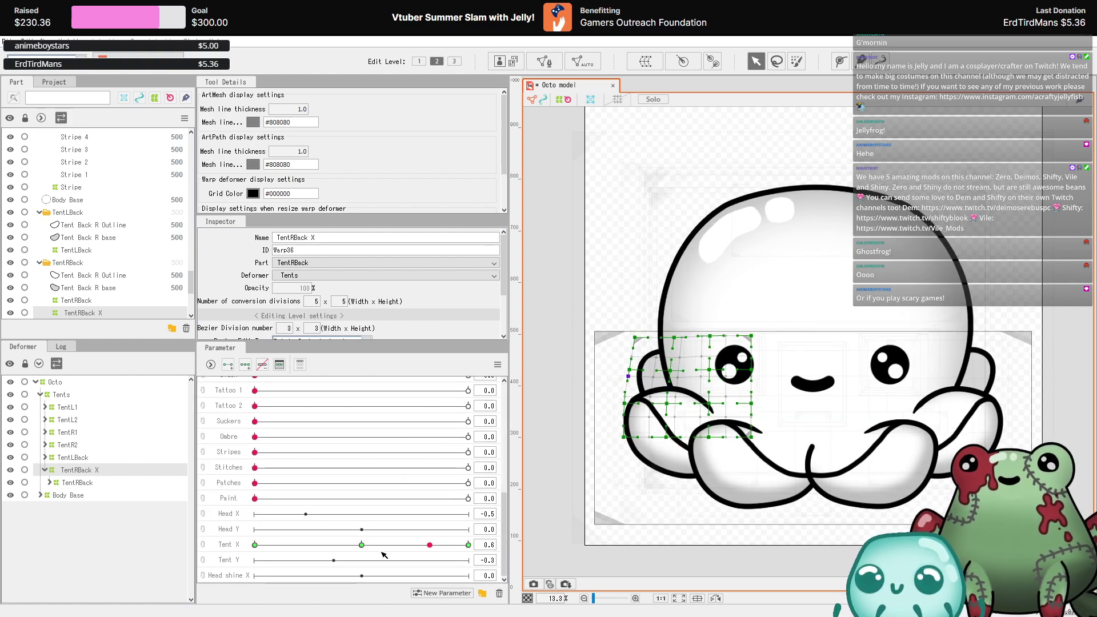
- Preview the TentRBack X sway across the Tent X range and return Tent X to 0
drag(375, 546, 467, 544)
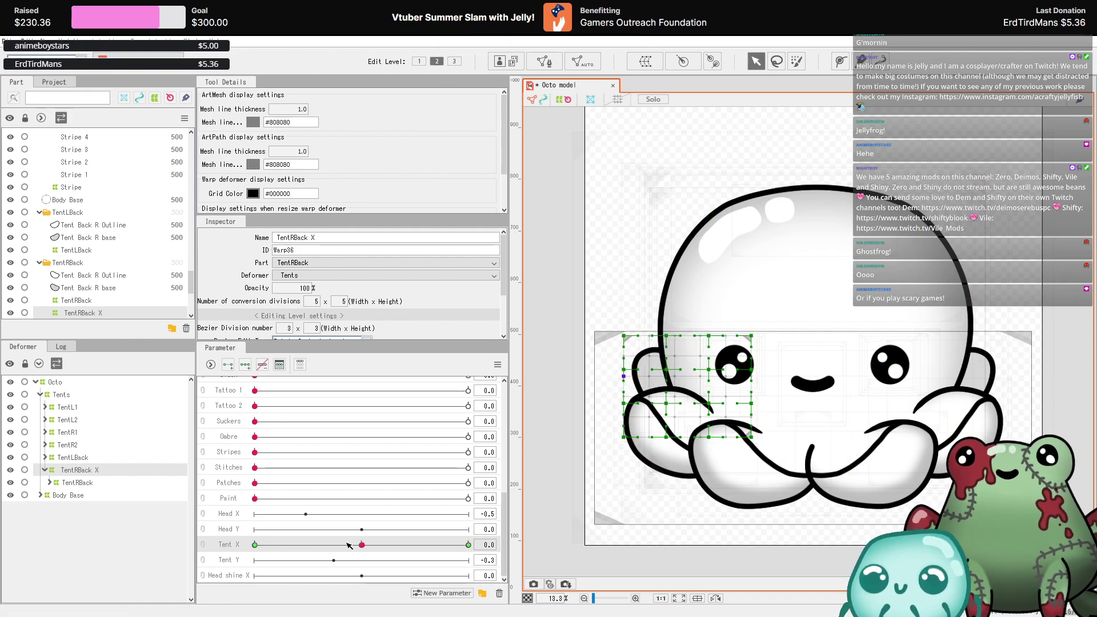
drag(517, 571, 363, 529)
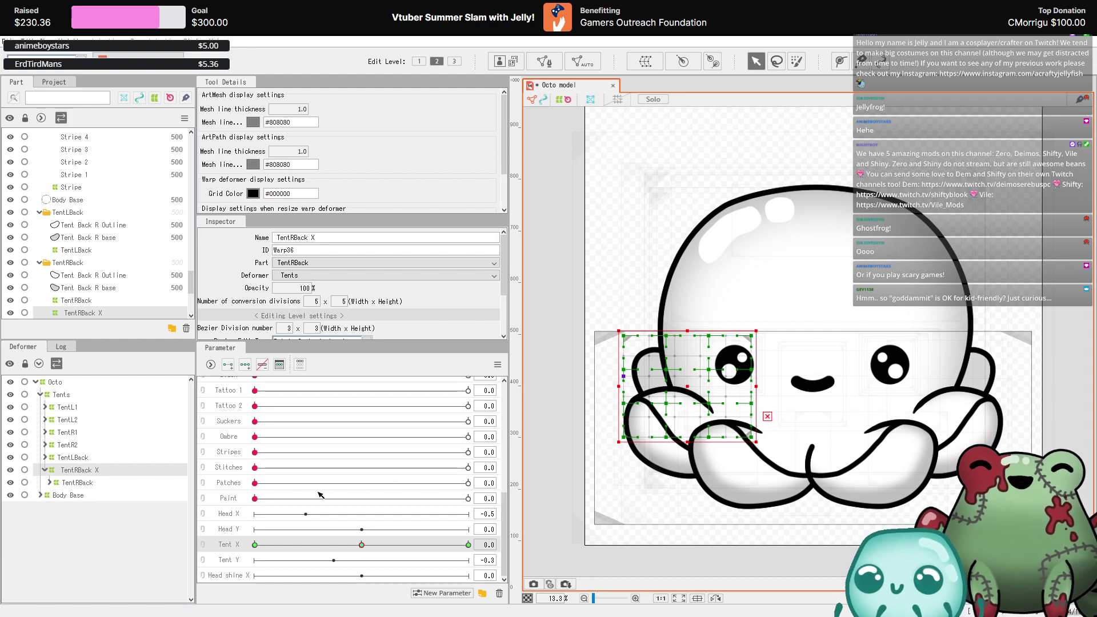
drag(397, 545, 274, 545)
click(362, 545)
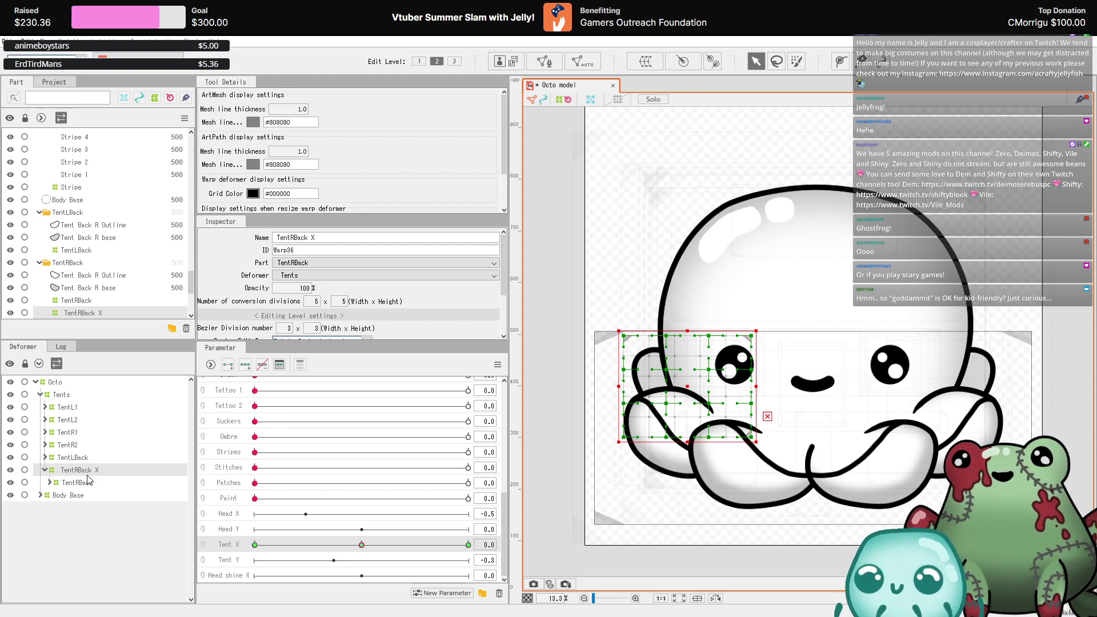
- Collapse TentRBack X and wrap TentLBack in a parent warp deformer named TentLBack X
click(44, 469)
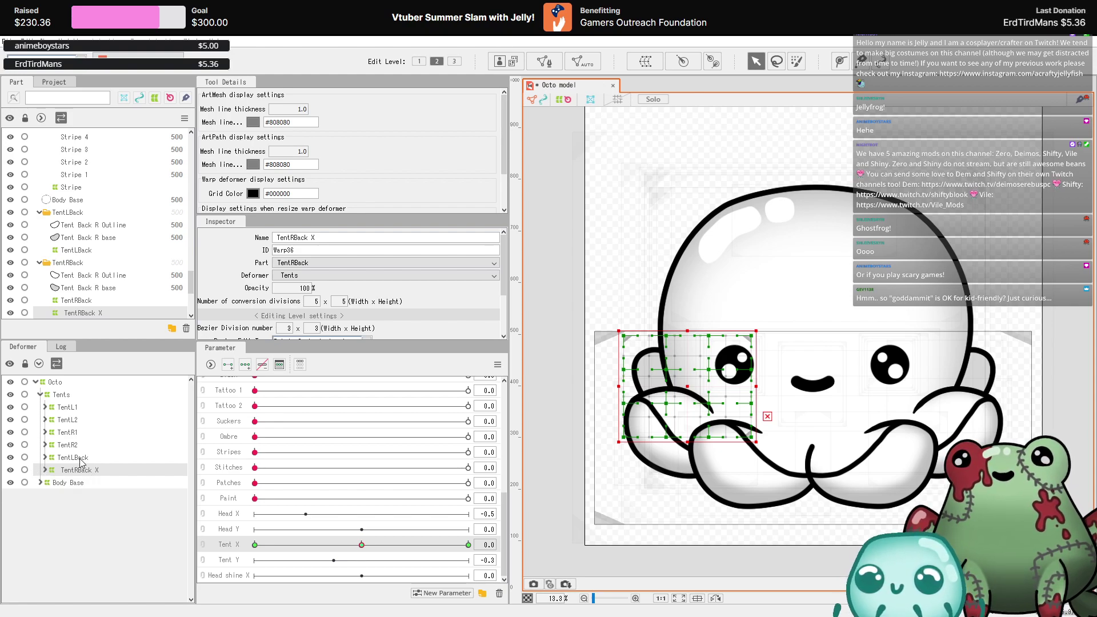
click(80, 458)
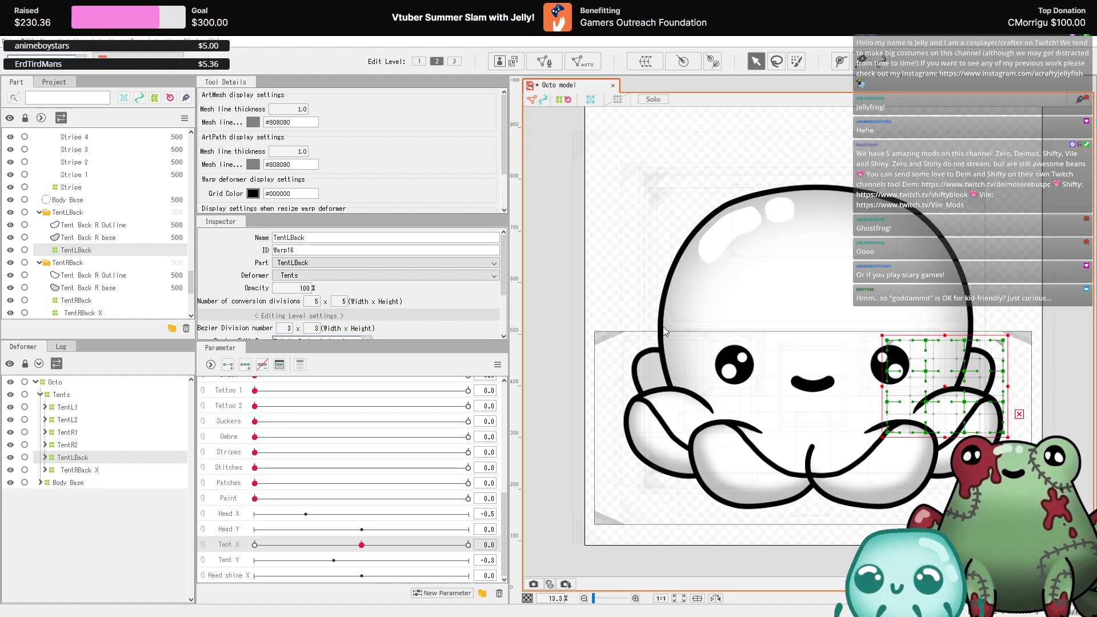
click(678, 529)
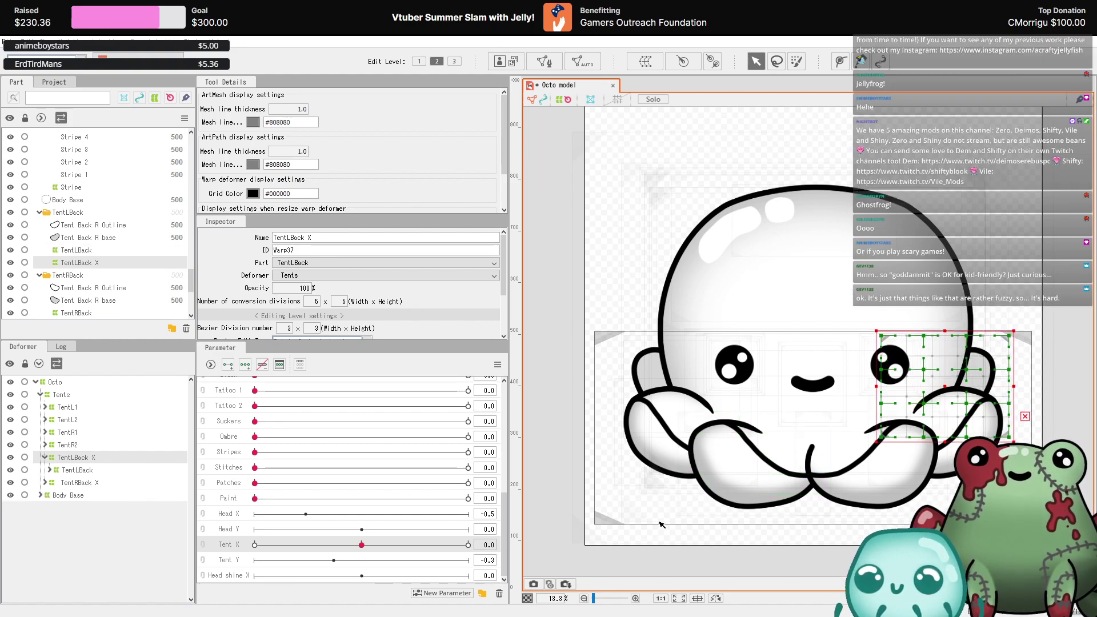
click(45, 457)
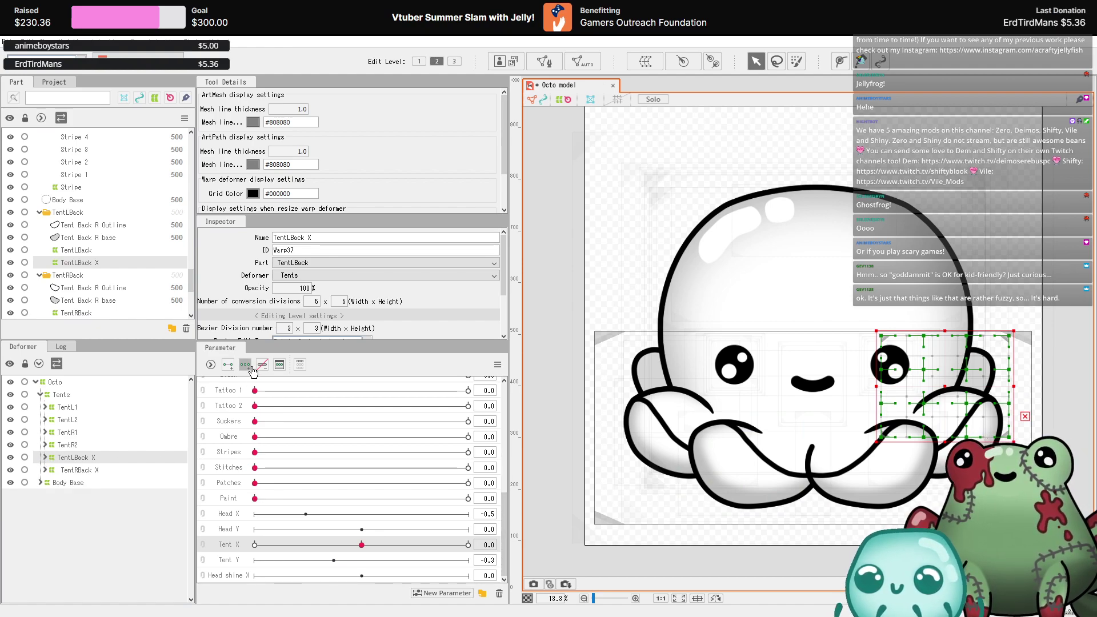
- At Tent X -1.0, pull the upper-right lattice points of TentLBack X inward toward the body
scroll(1011, 291, up, 2)
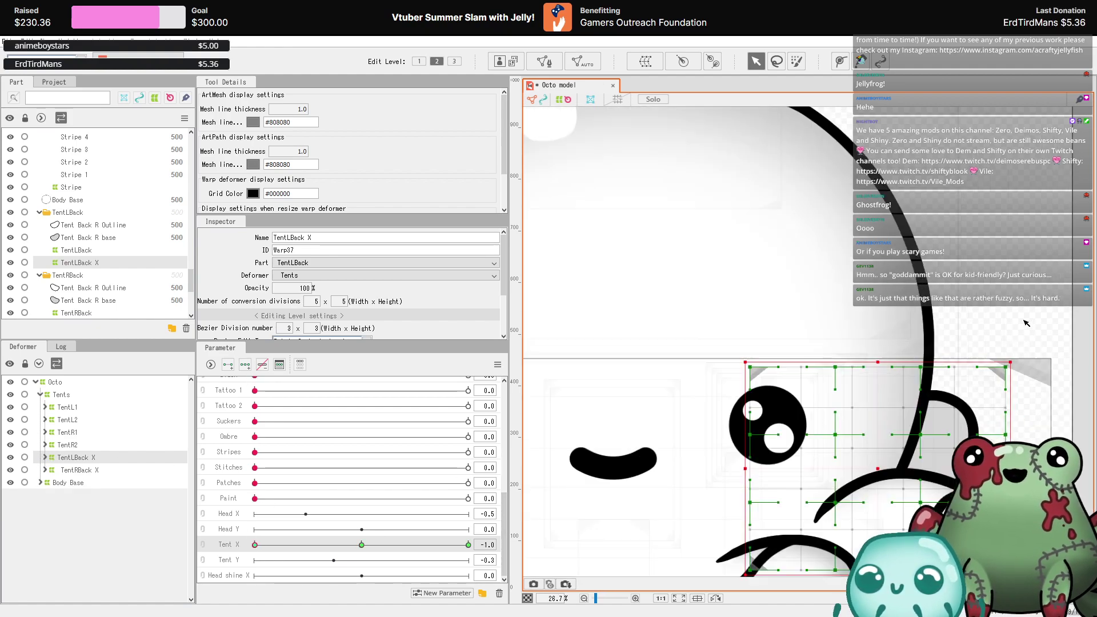
drag(921, 434, 901, 448)
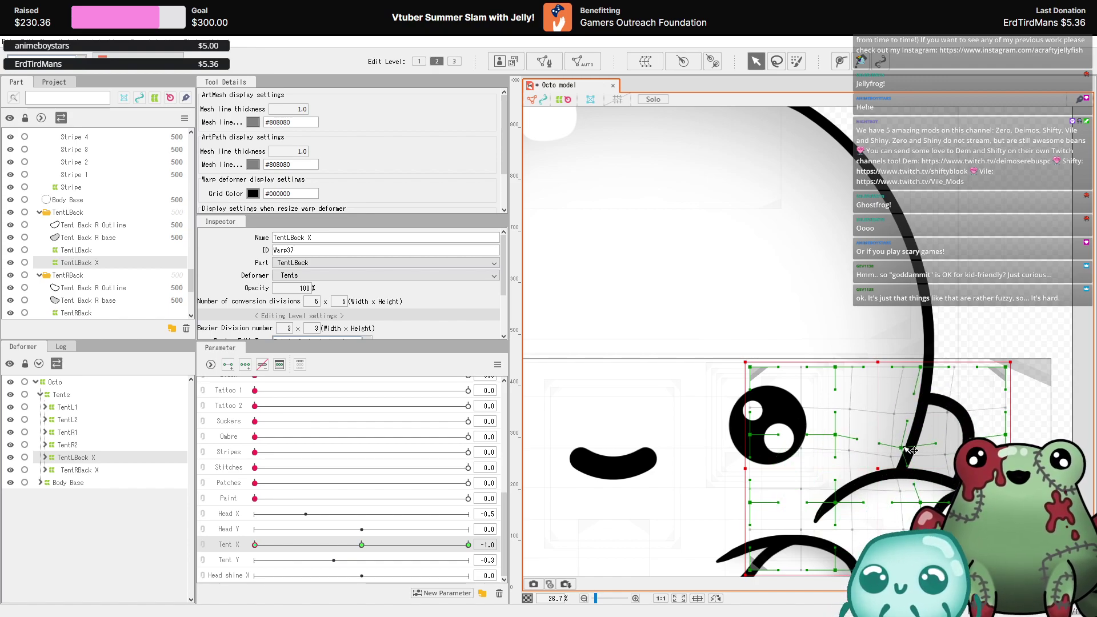
drag(919, 366, 897, 363)
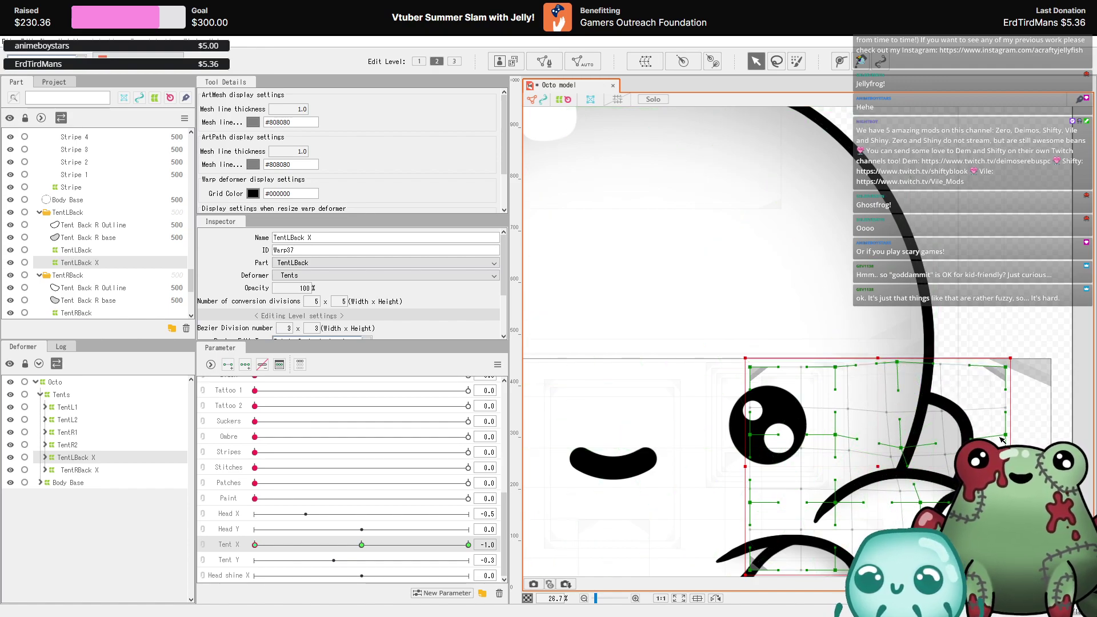
drag(1005, 368, 959, 354)
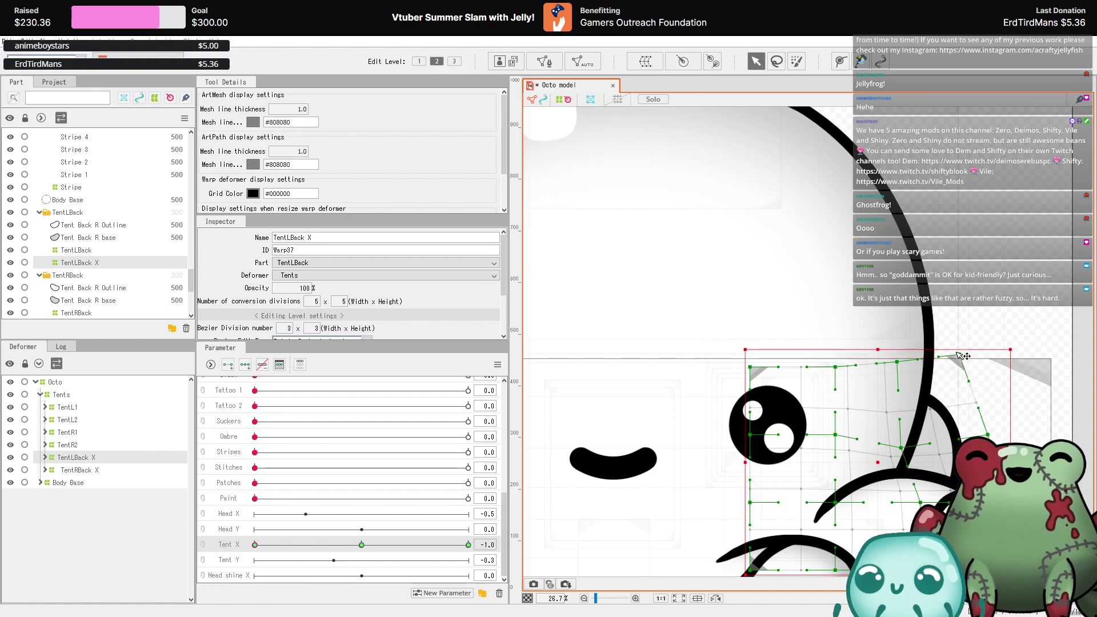
scroll(961, 338, down, 2)
- At Tent X 1.0, push the upper-right lattice points of TentLBack X outward, away from the body
click(469, 545)
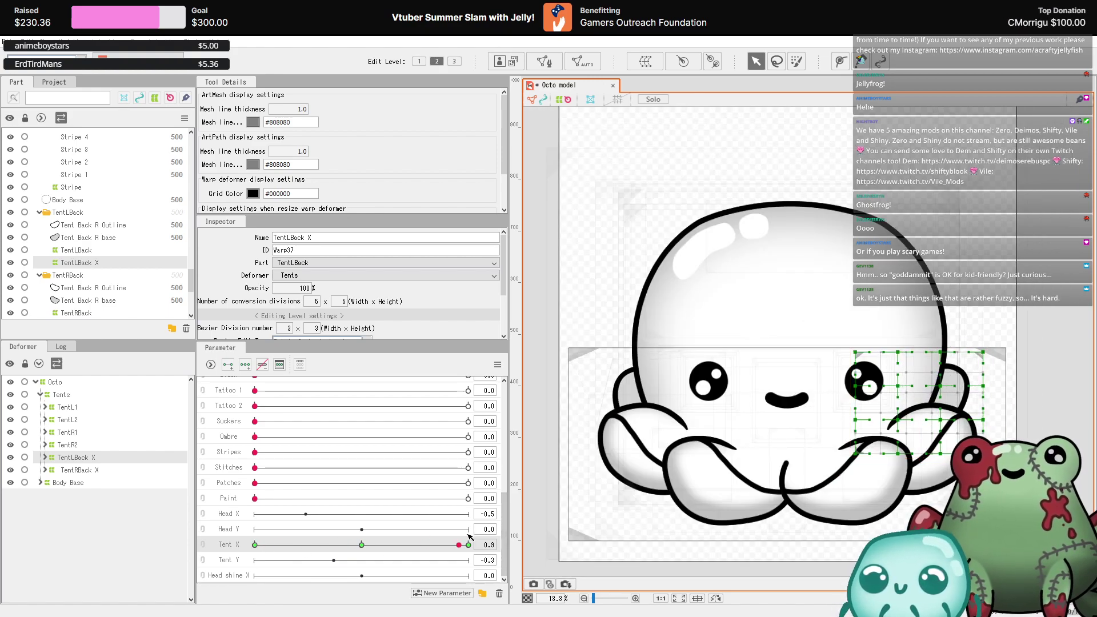
scroll(987, 321, up, 3)
drag(984, 390, 1015, 388)
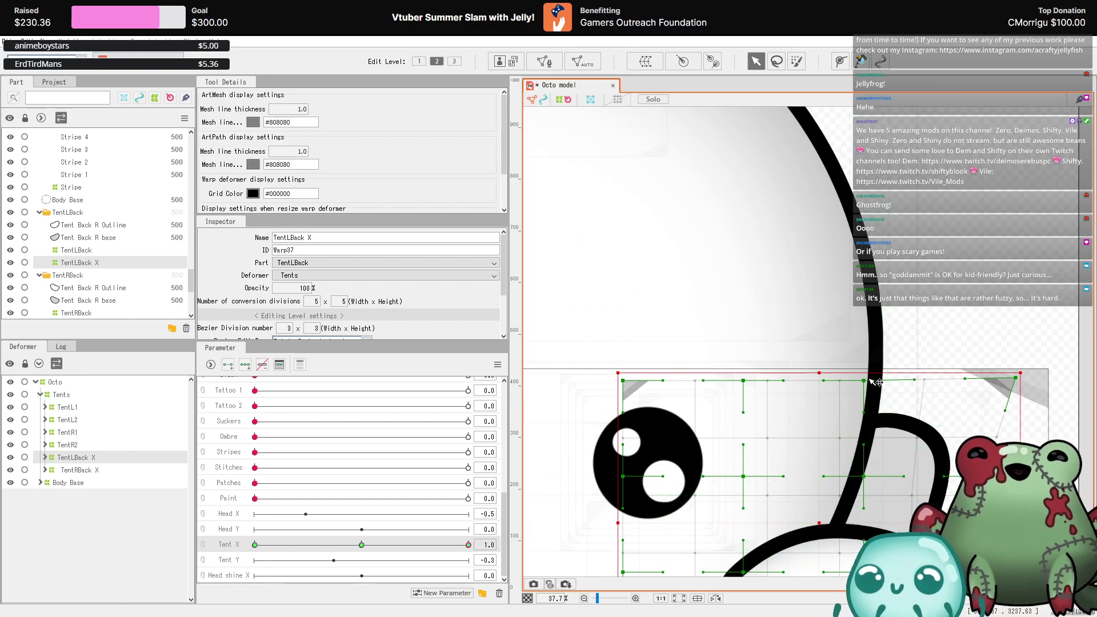
drag(864, 380, 882, 377)
drag(869, 476, 888, 476)
scroll(973, 317, down, 5)
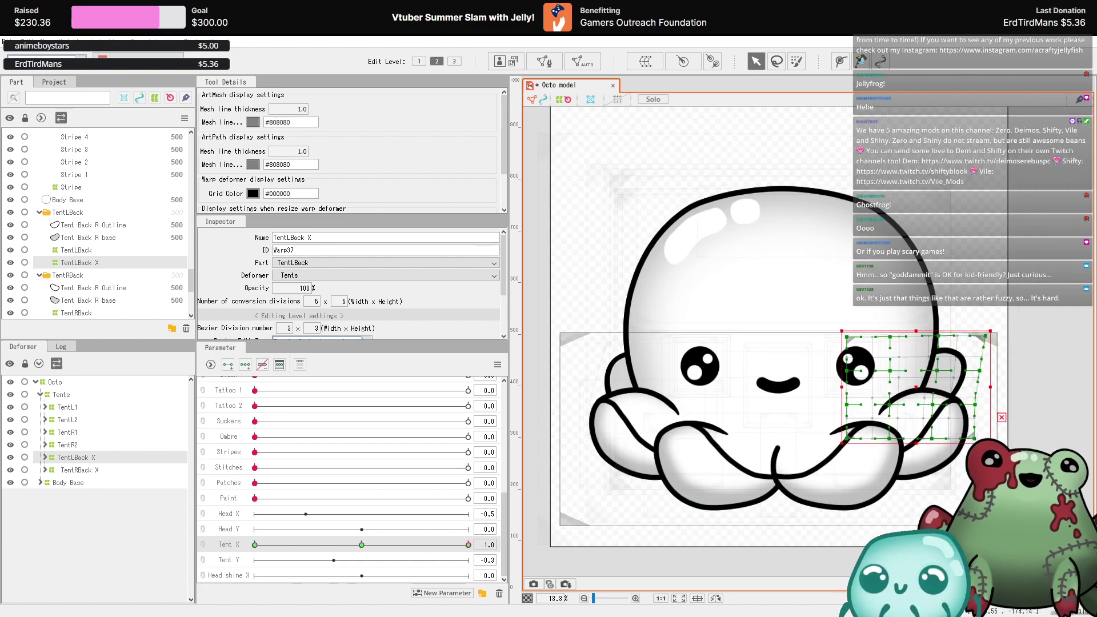
scroll(981, 332, up, 5)
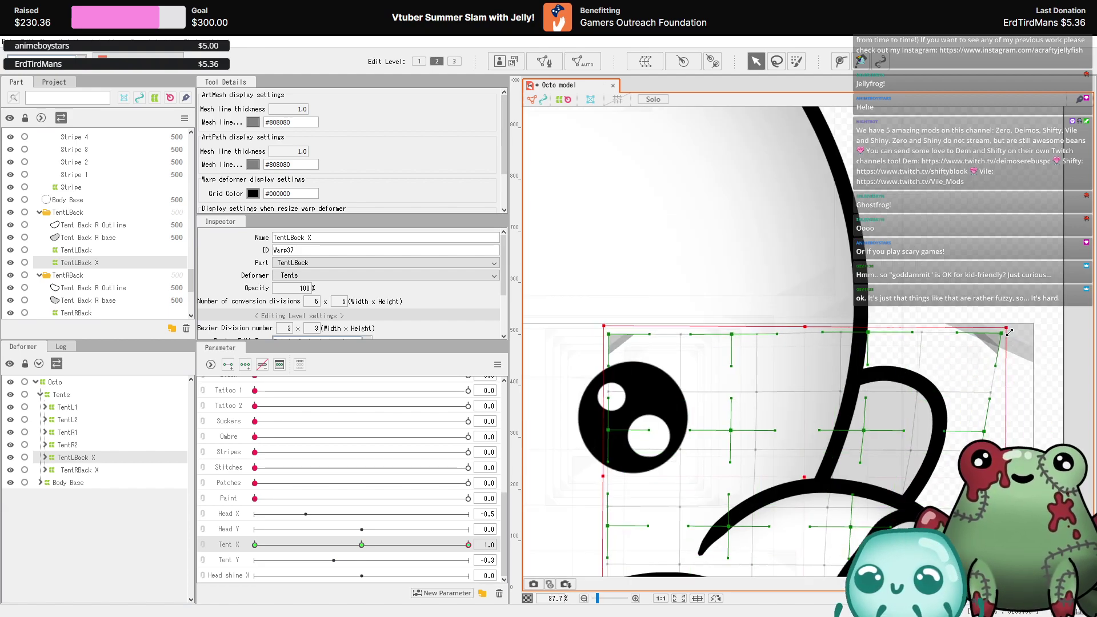
drag(1002, 333, 1020, 321)
scroll(1018, 322, down, 2)
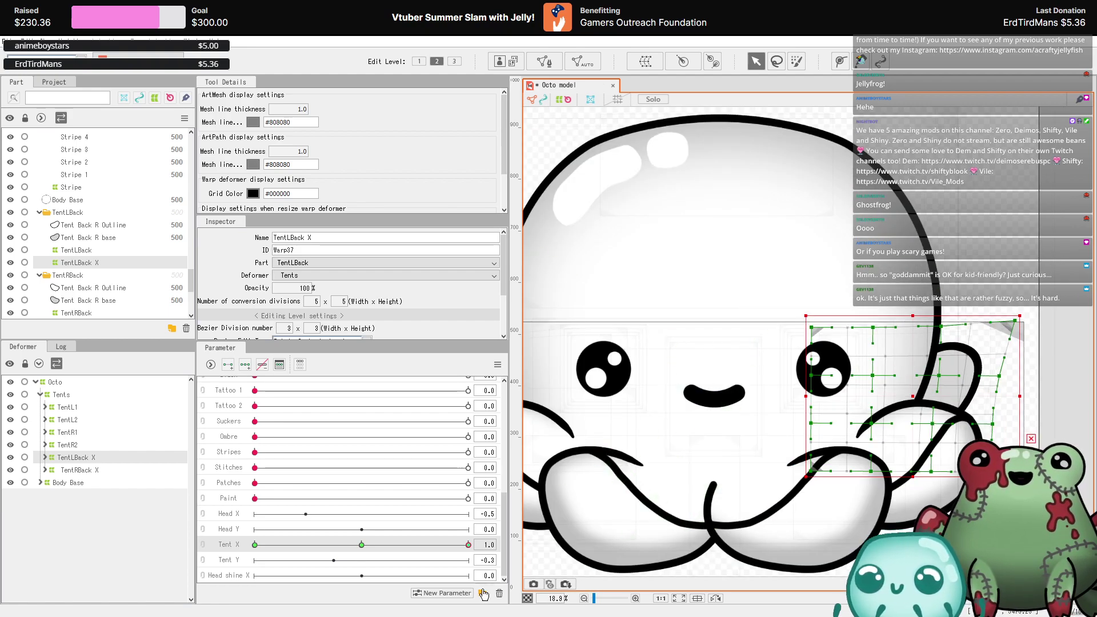
- Preview the TentLBack X sway across the Tent X range and return Tent X to 0
scroll(905, 459, down, 2)
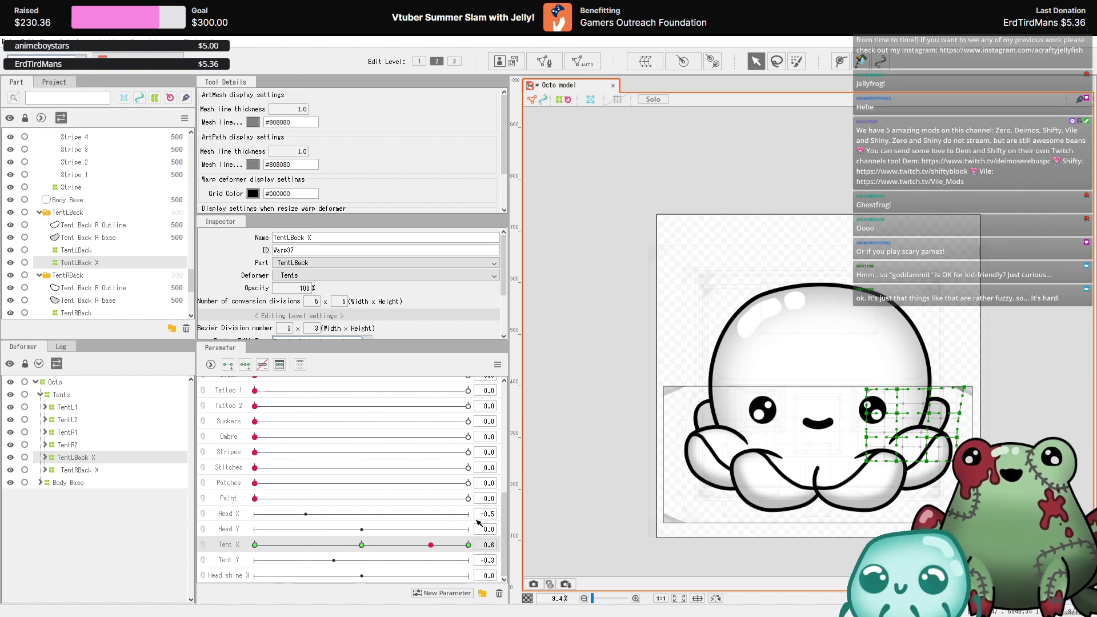
drag(469, 545, 225, 545)
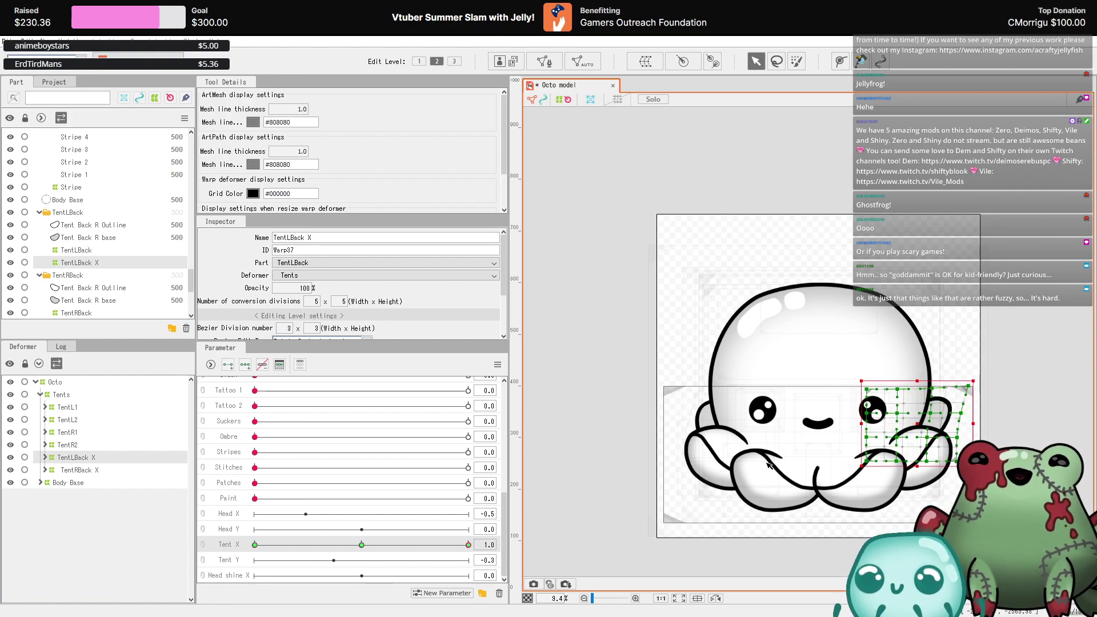
drag(248, 531, 285, 557)
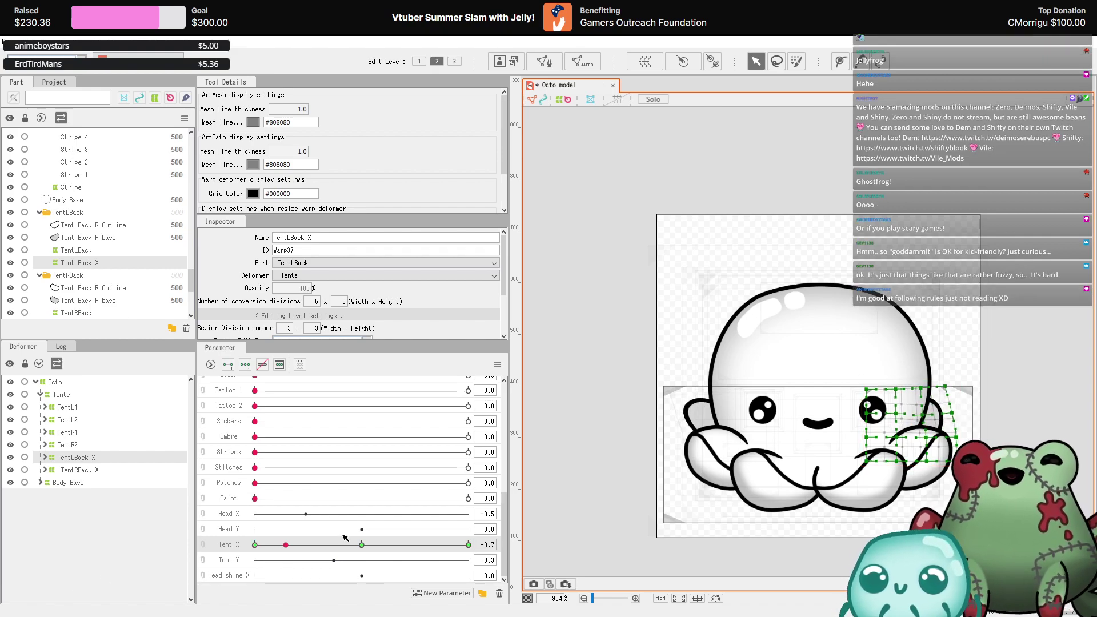
click(363, 545)
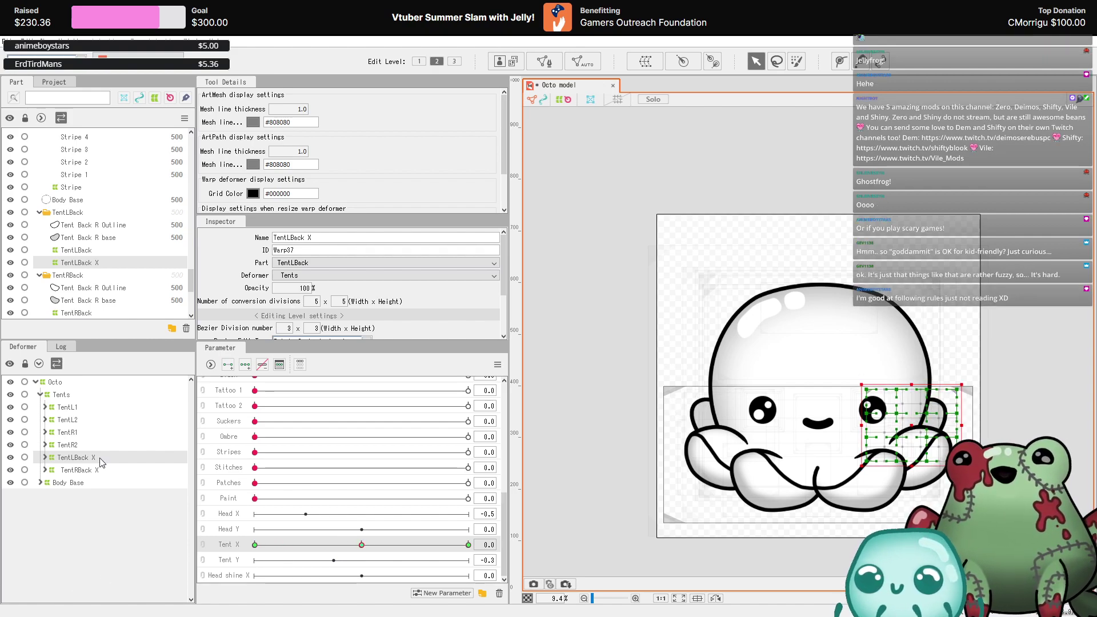
- Wrap TentR2 in a parent warp deformer named TentR2 X and give it three keys on Tent X
click(95, 445)
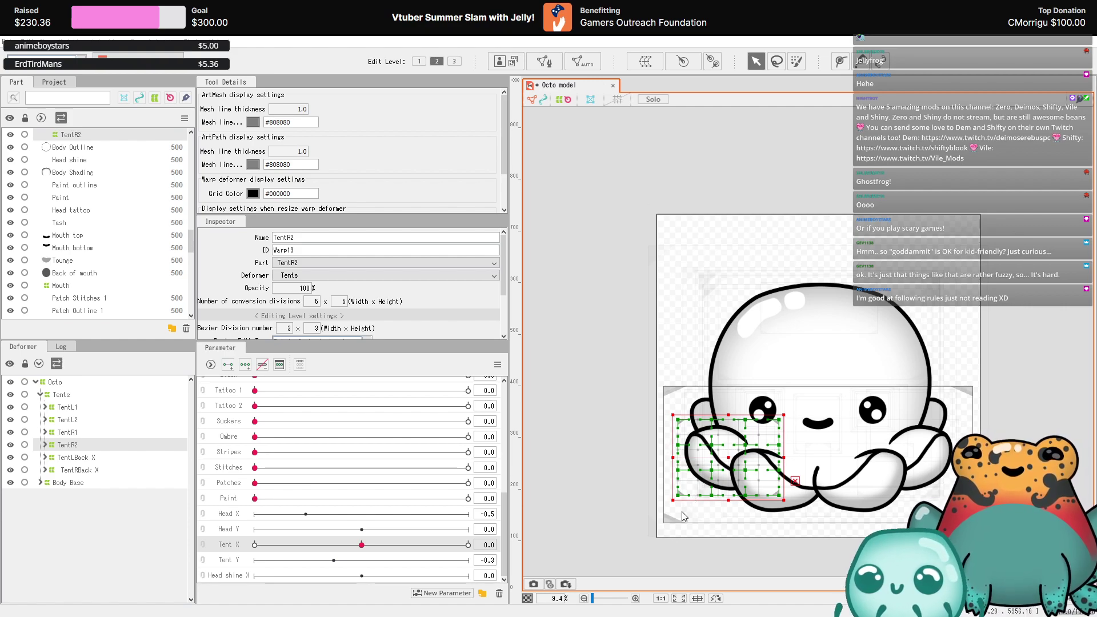
key(Return)
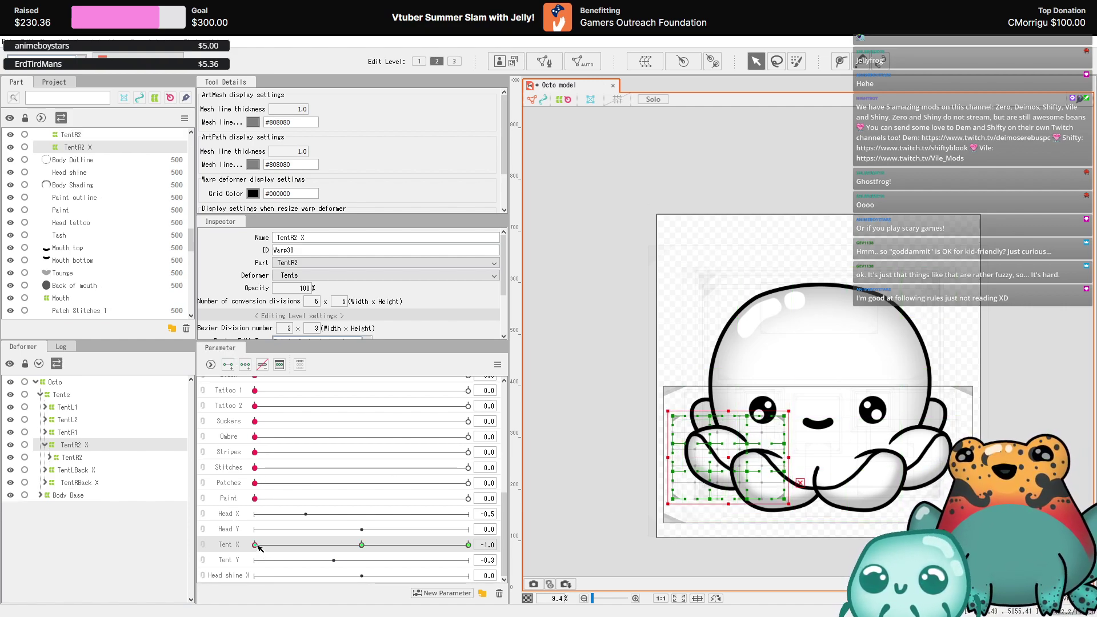
- At Tent X -1.0, pull the upper-left lattice points of TentR2 X outward, away from the body
scroll(695, 453, up, 5)
scroll(694, 453, down, 3)
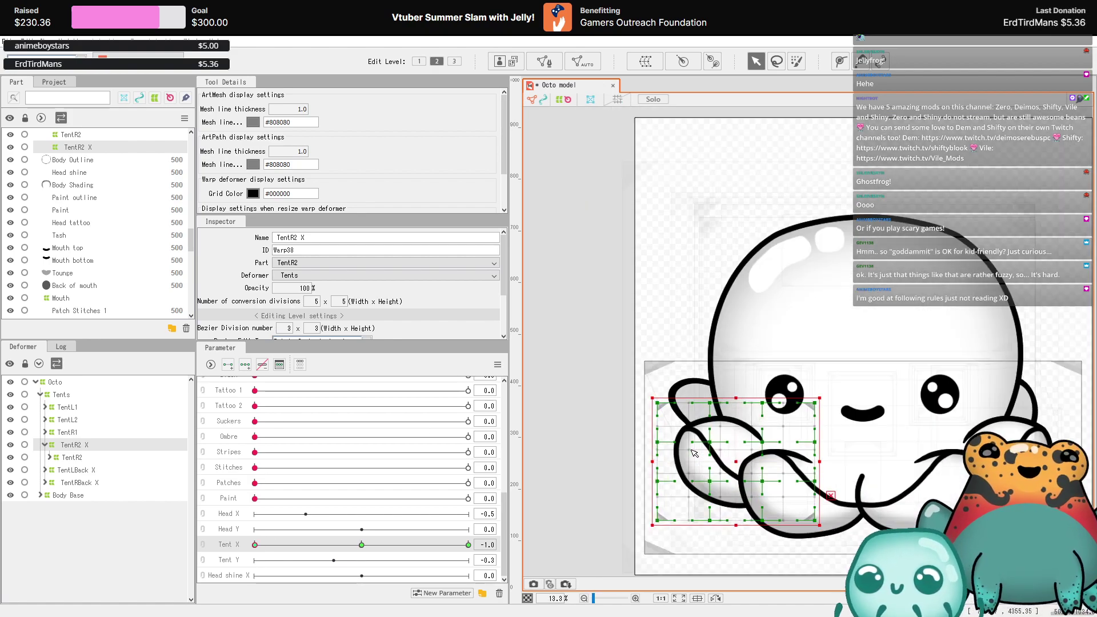
scroll(694, 453, up, 3)
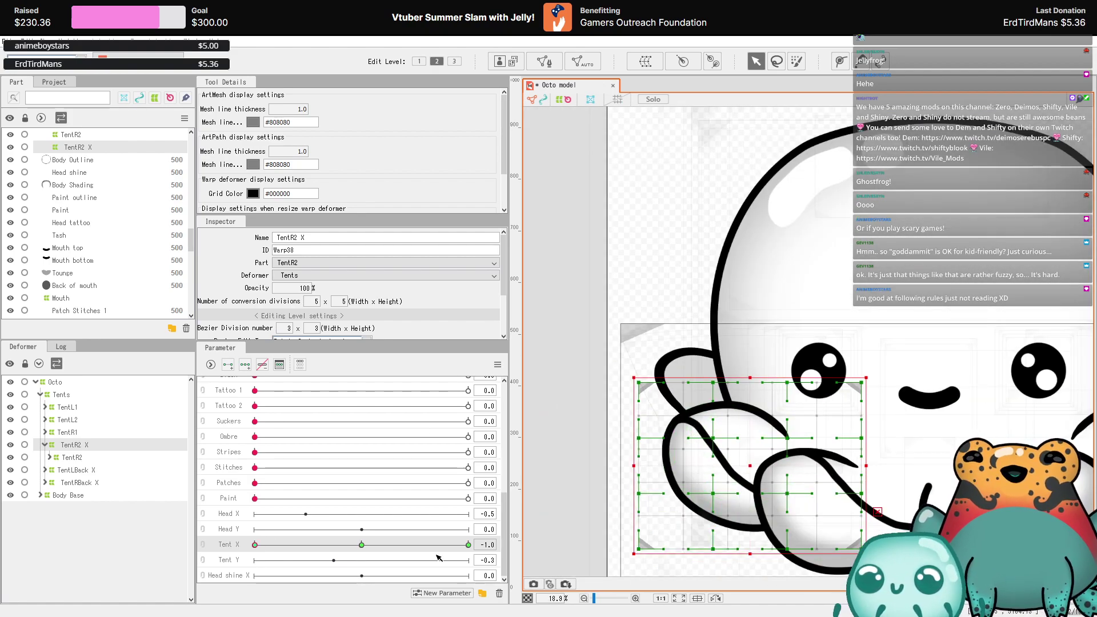
drag(642, 384, 616, 370)
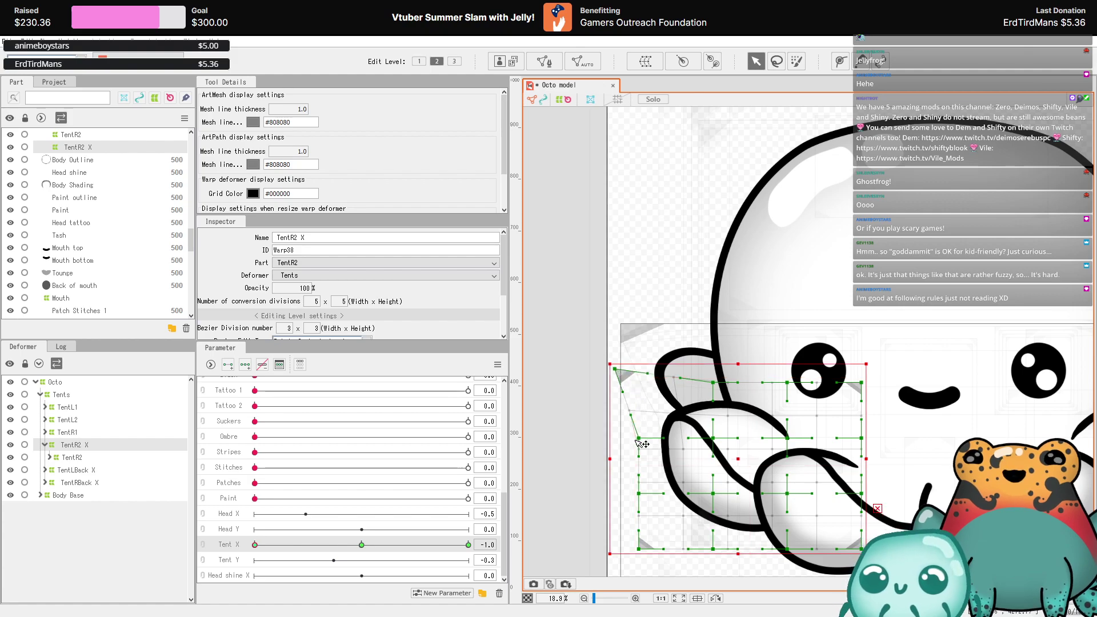
drag(640, 438, 619, 428)
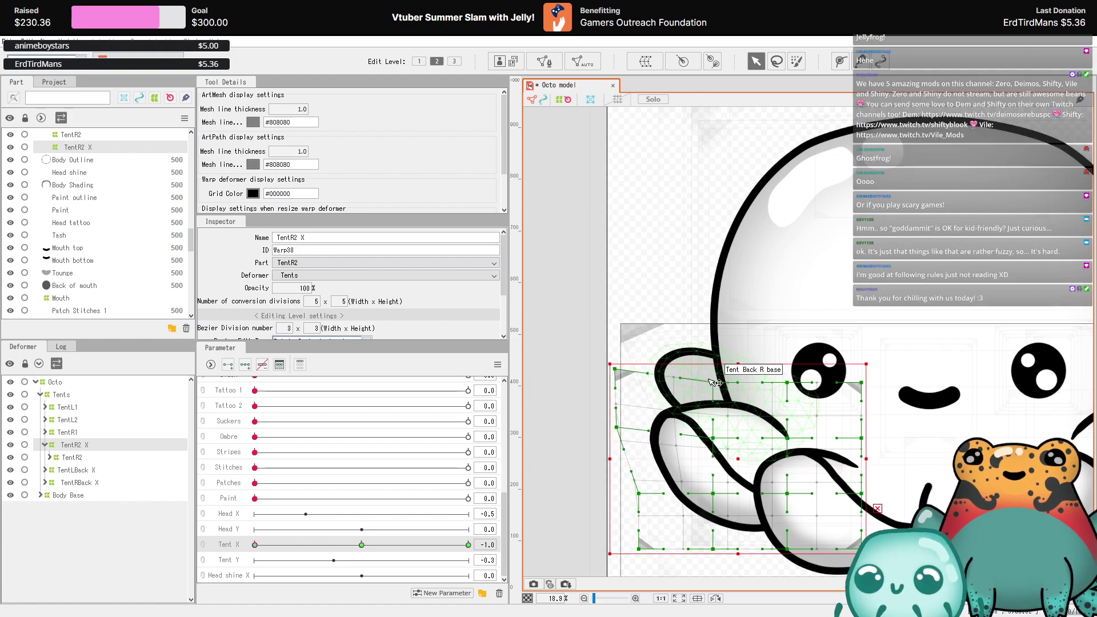
drag(711, 382, 702, 379)
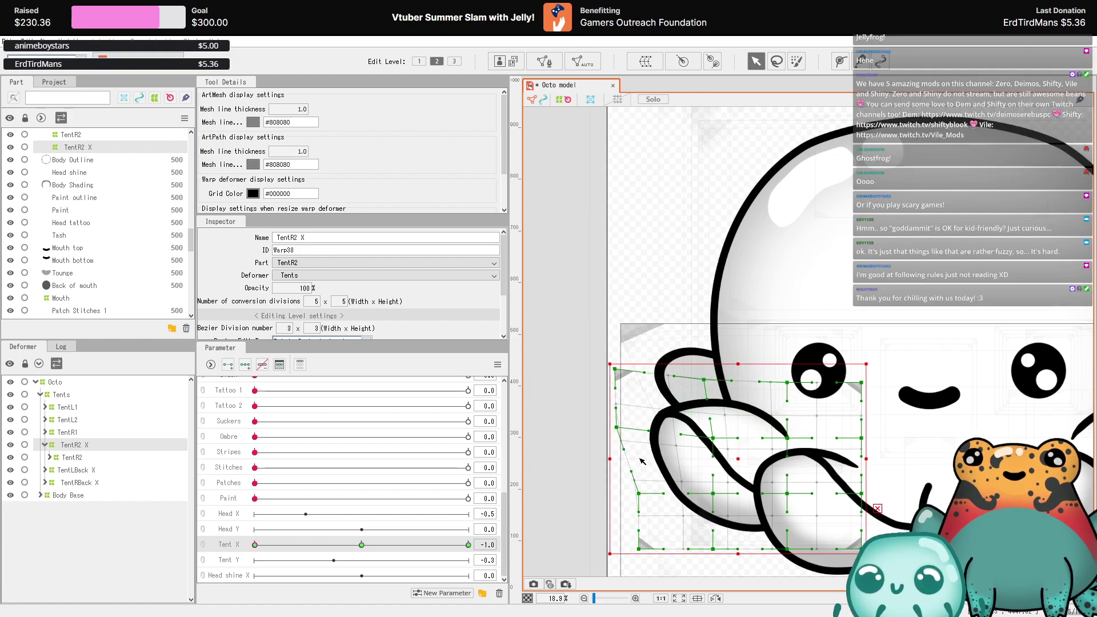
drag(639, 492, 636, 495)
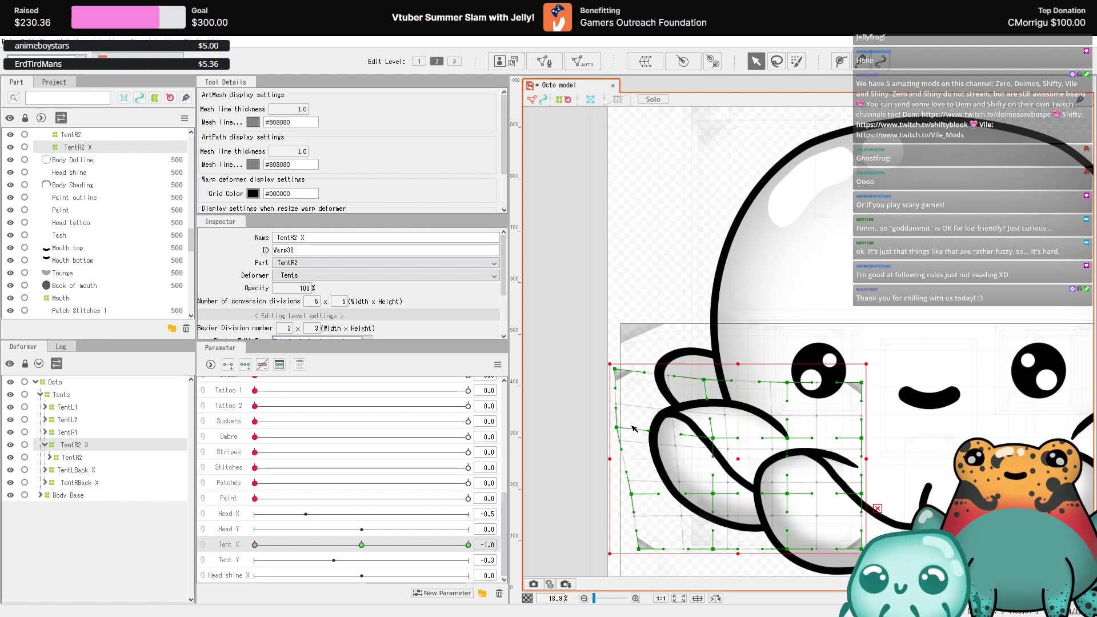
drag(619, 430, 624, 428)
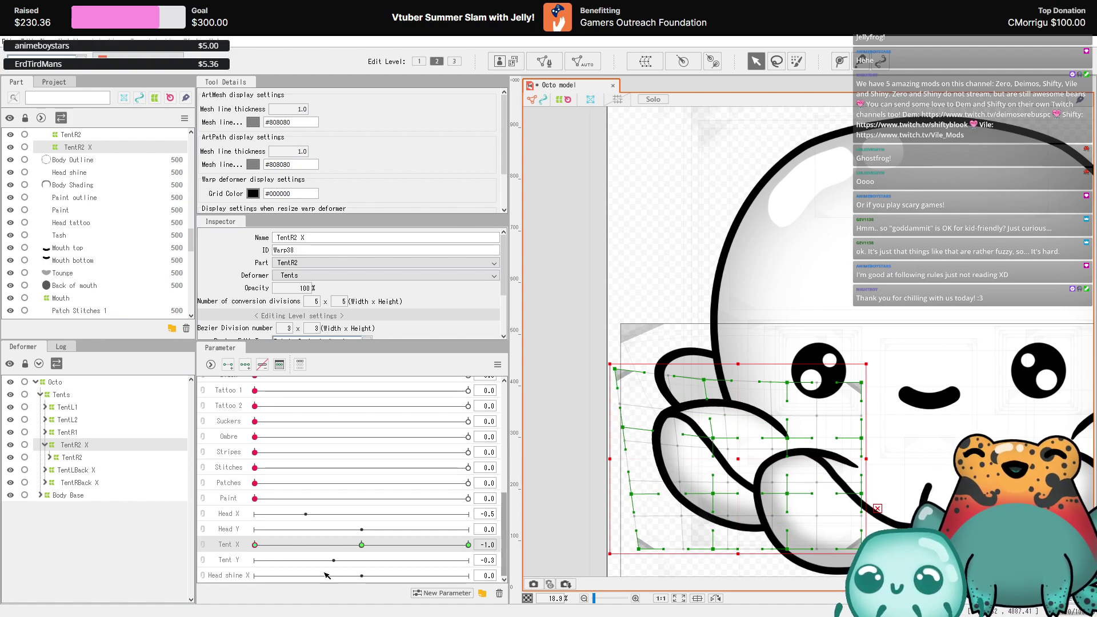
- At Tent X 1.0, push the upper-left lattice points of TentR2 X inward toward the body
drag(255, 544, 475, 537)
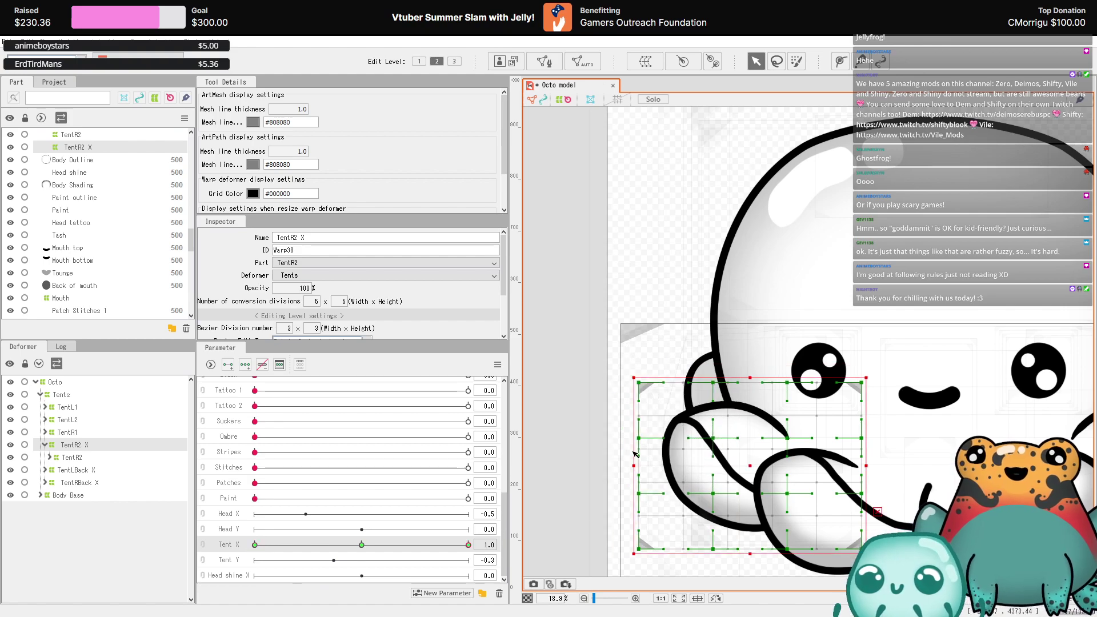
drag(642, 439, 655, 437)
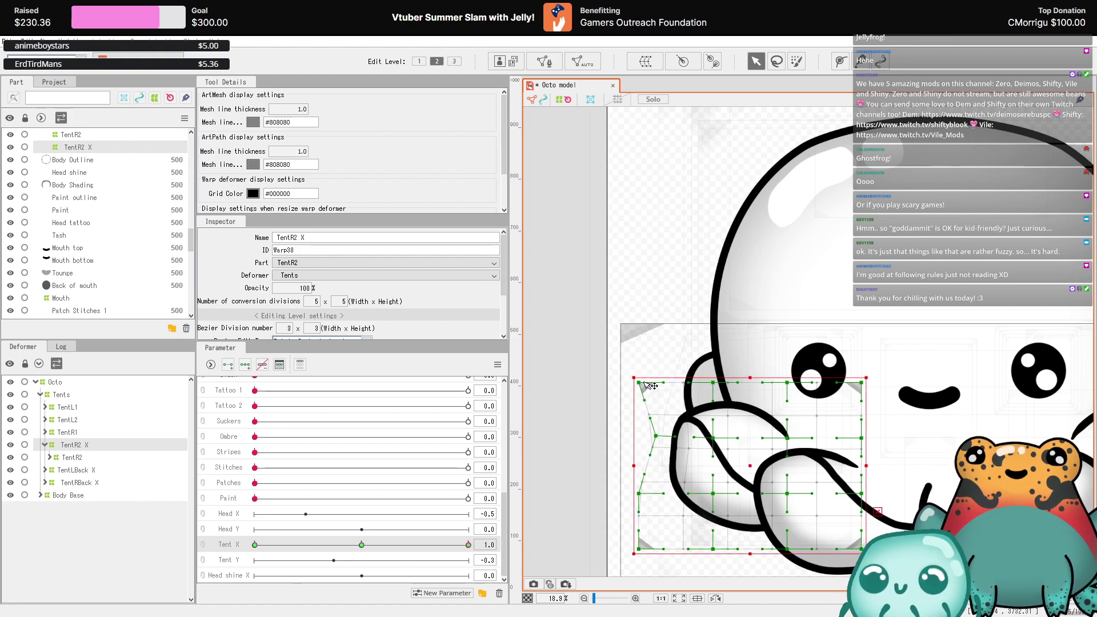
drag(641, 383, 666, 375)
drag(721, 438, 733, 439)
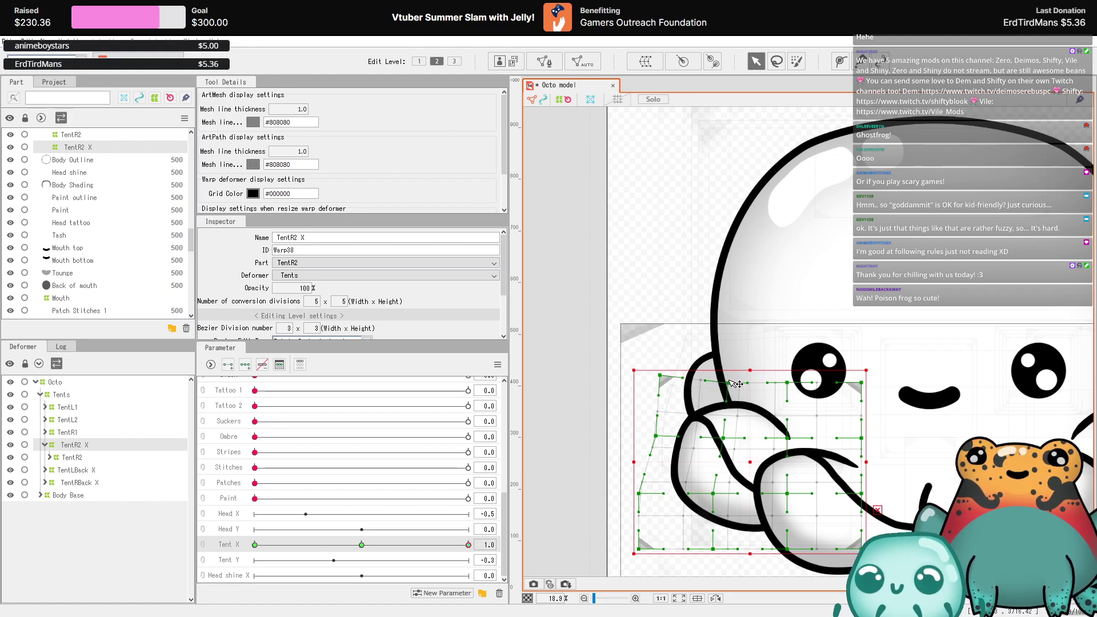
scroll(721, 383, down, 2)
scroll(721, 409, up, 2)
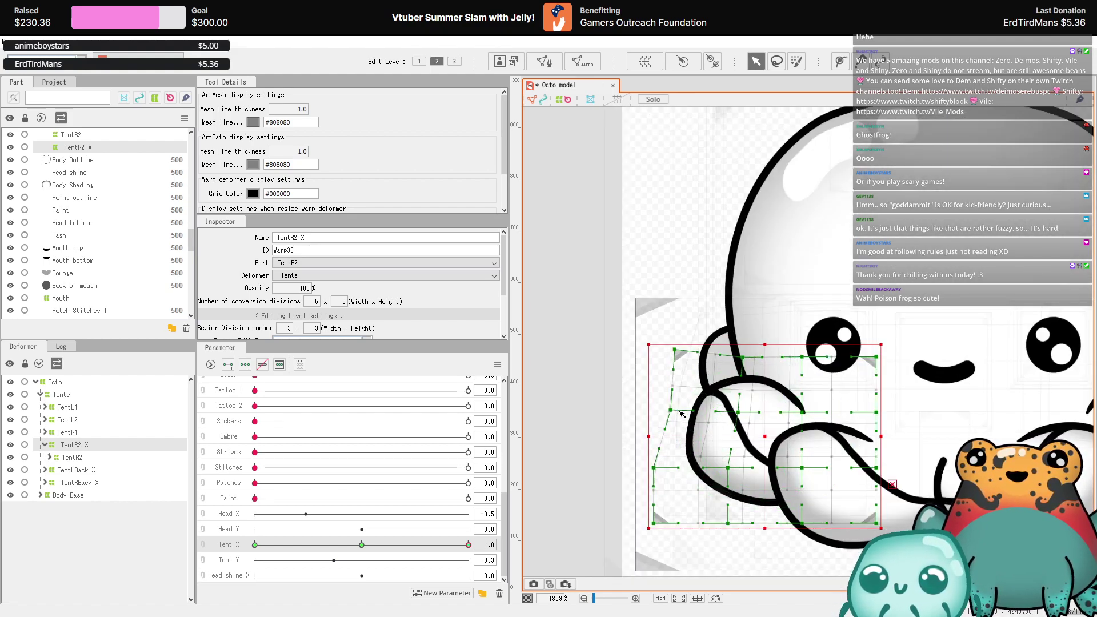
drag(674, 411, 671, 410)
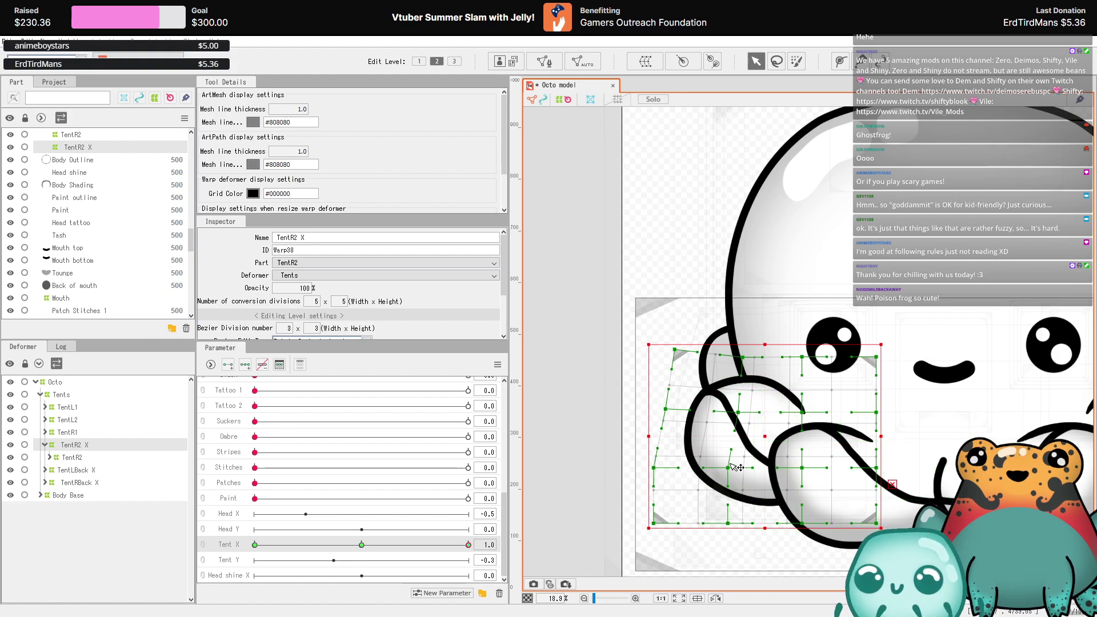
- Back at Tent X -1.0, lower the left-edge lattice points of TentR2 X so the tentacle dips outward
drag(465, 547, 256, 547)
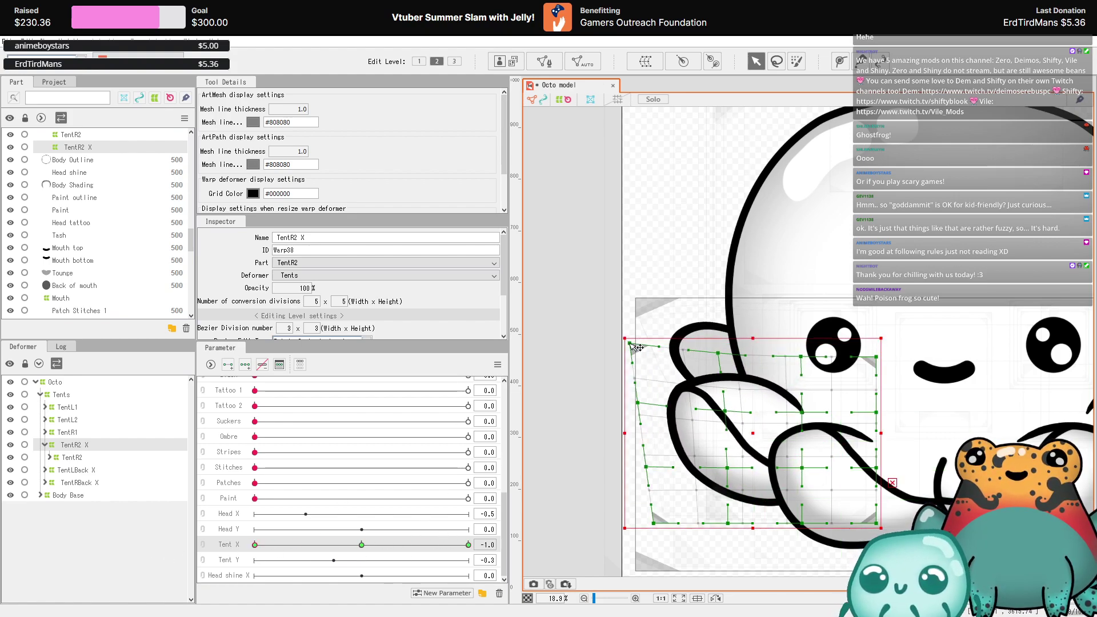
drag(635, 347, 630, 366)
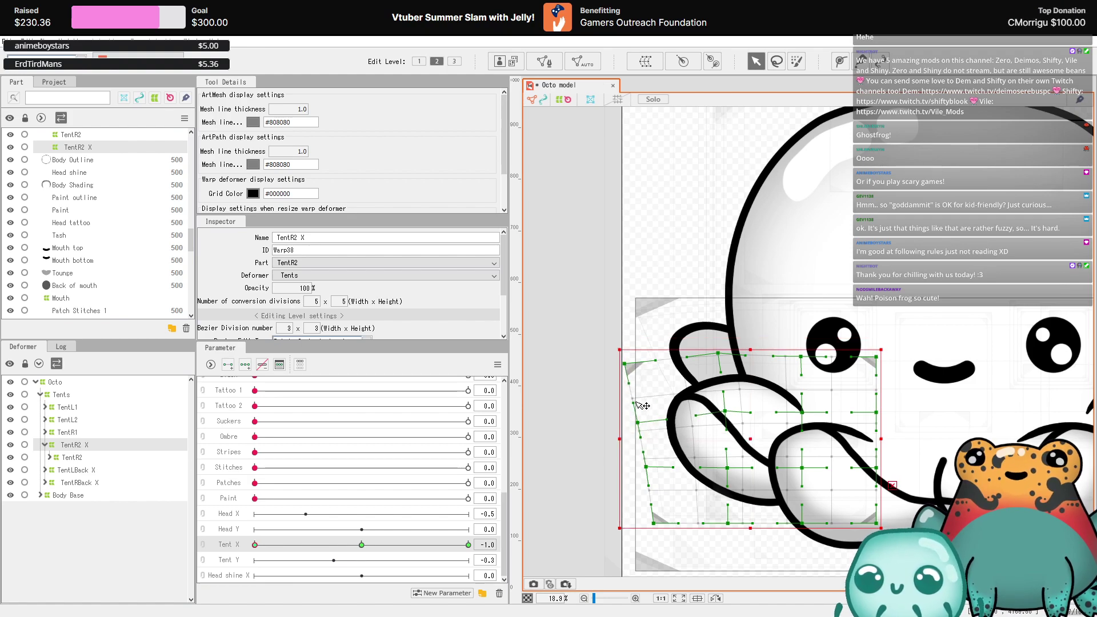
drag(645, 470, 645, 478)
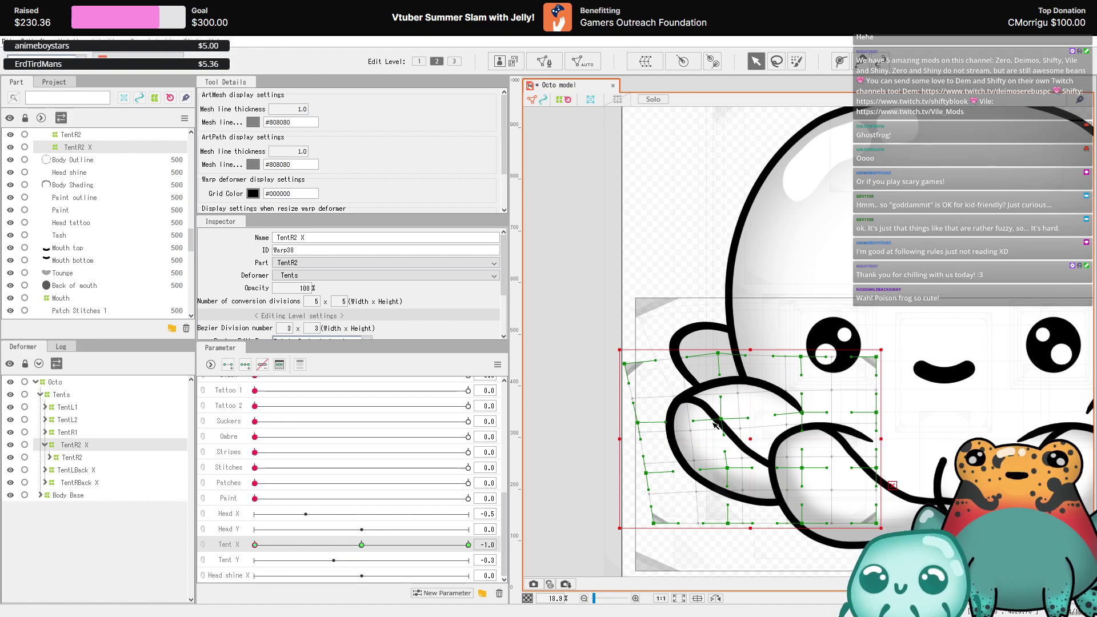
- At Tent X 1.0, raise the upper-left lattice points of TentR2 X further inward and preview the bend
drag(269, 547, 508, 545)
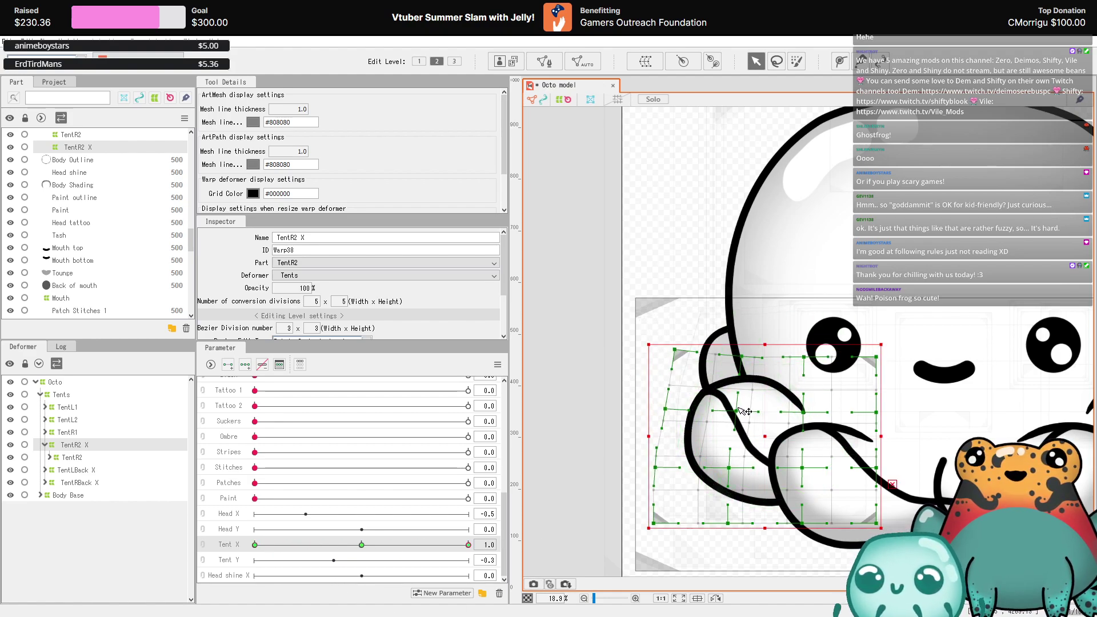
drag(687, 350, 743, 353)
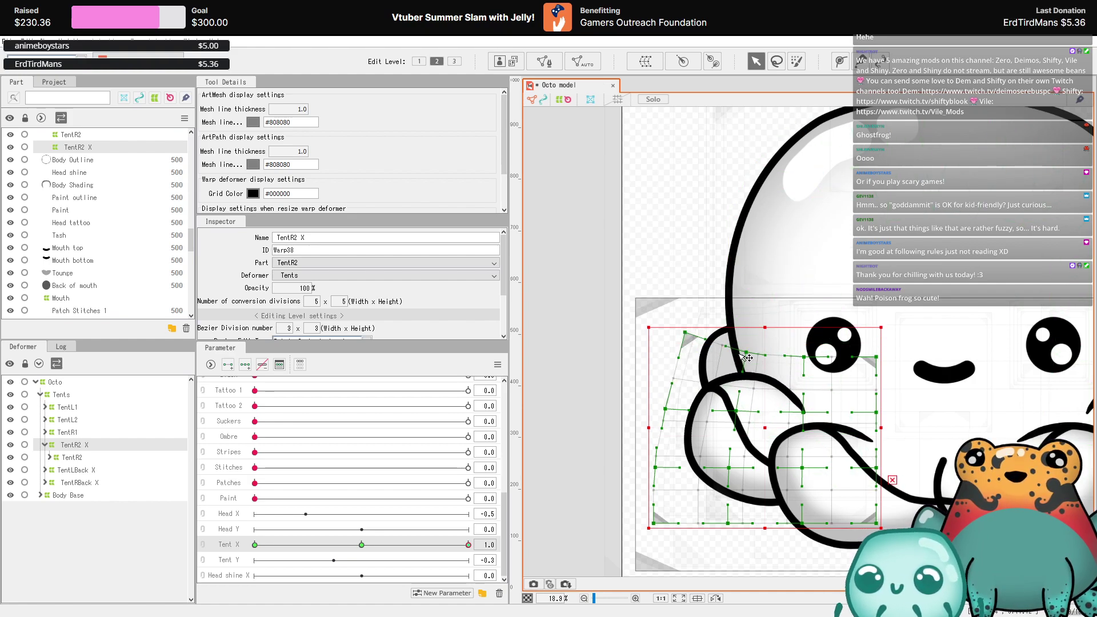
drag(667, 410, 672, 396)
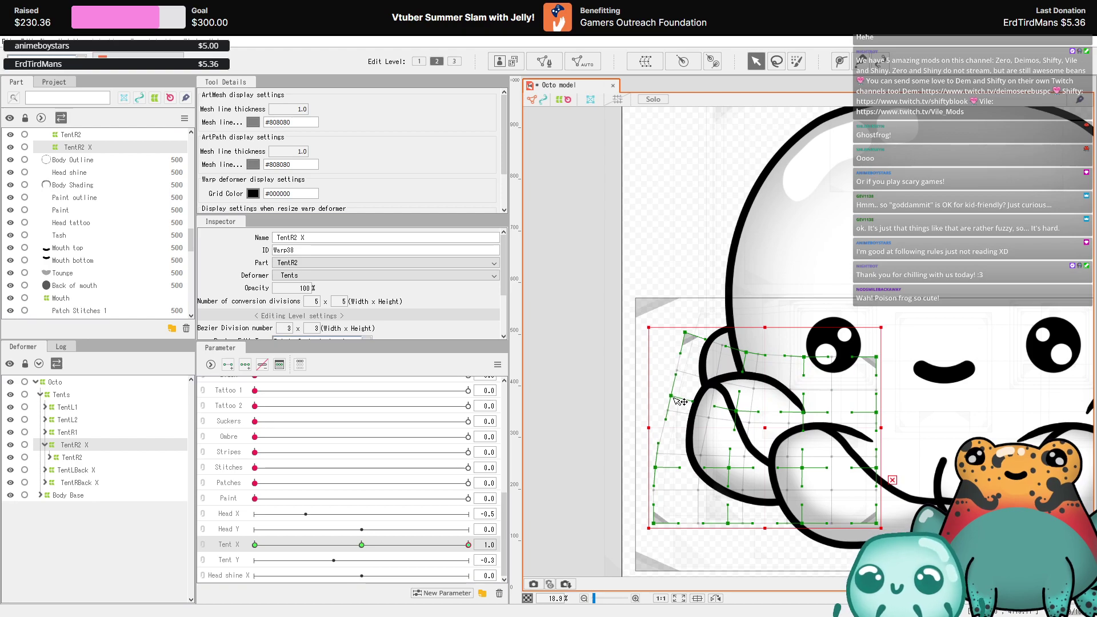
drag(408, 545, 444, 545)
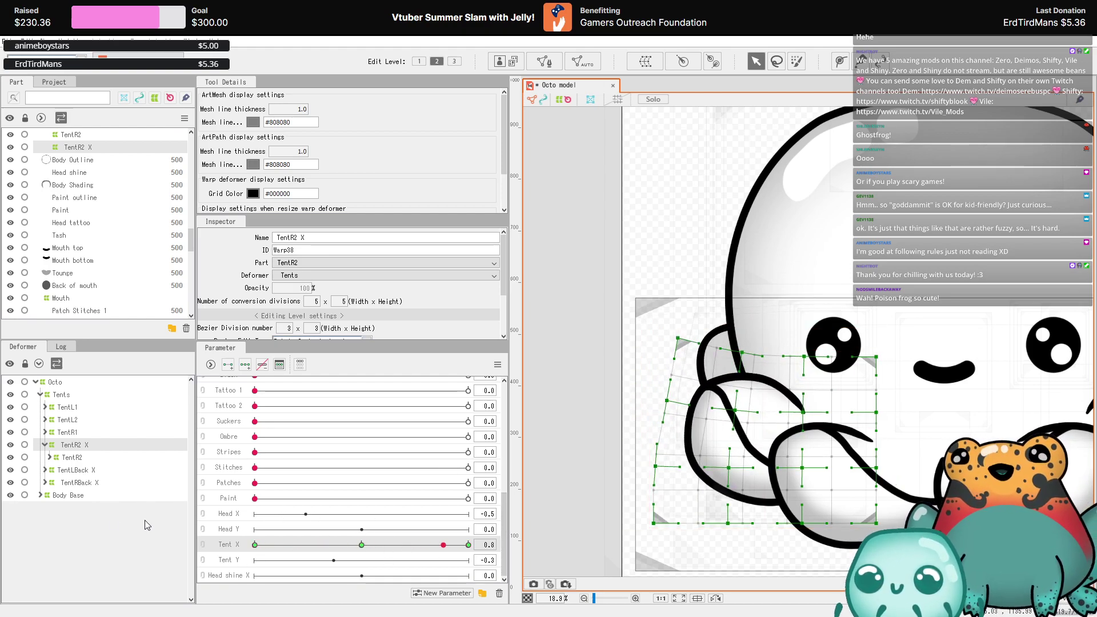
- At Tent X -1.0, lower the upper-left lattice points of TentRBack X so the back tentacle dips outward
click(79, 482)
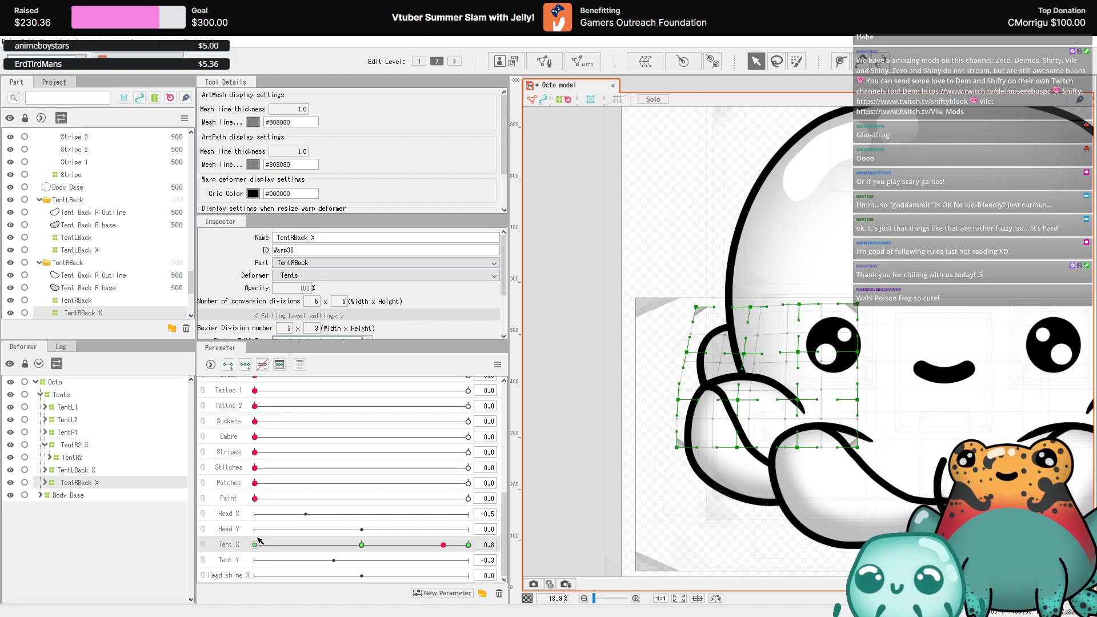
drag(657, 361, 658, 373)
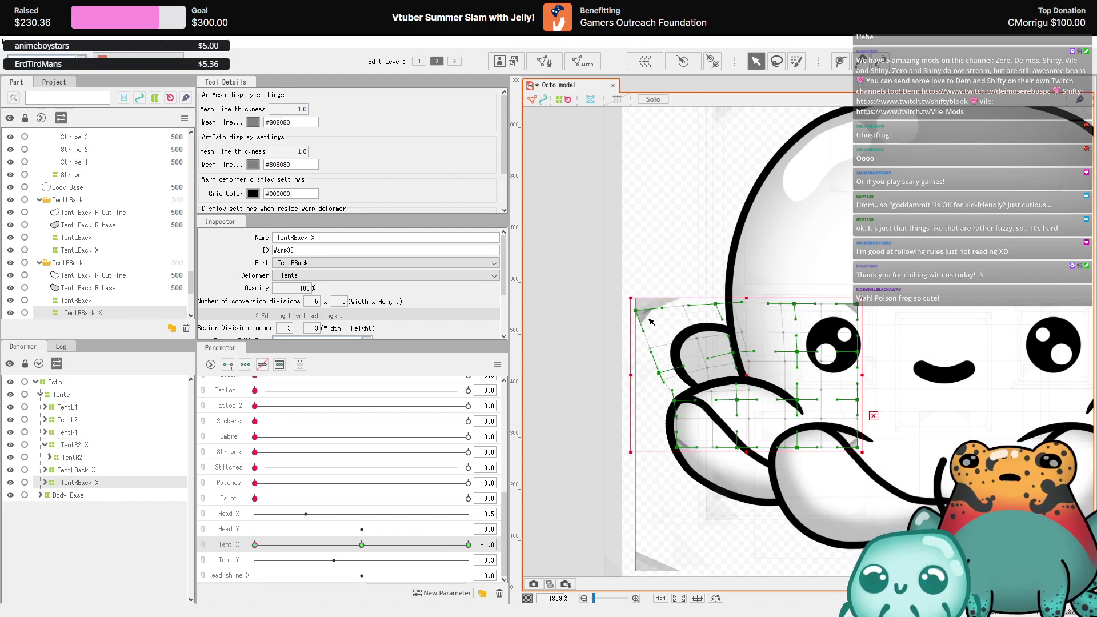
drag(636, 310, 648, 331)
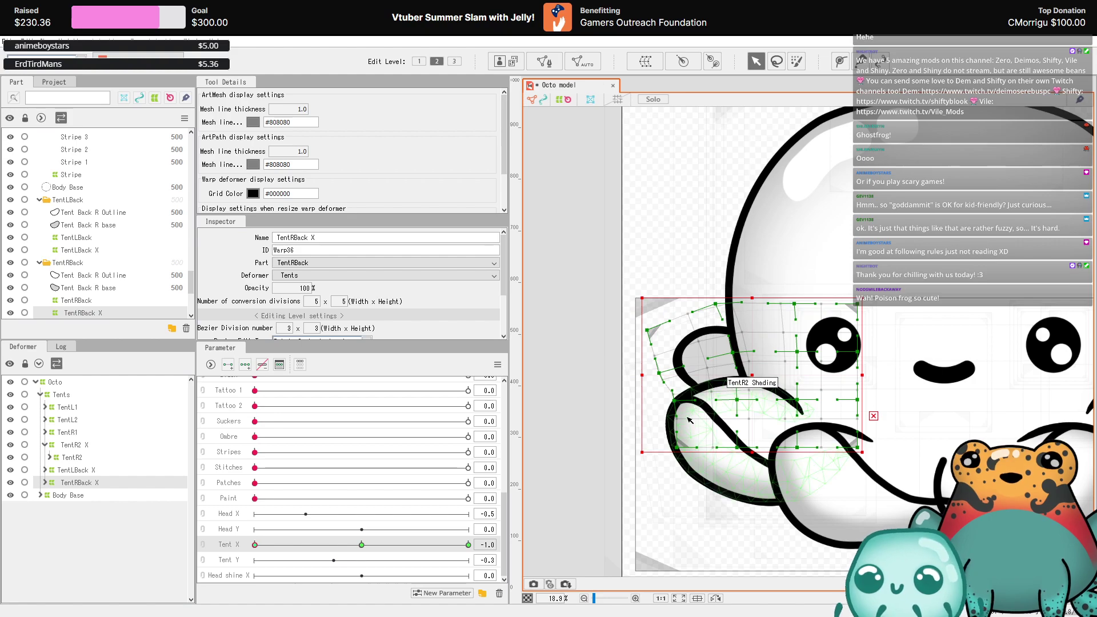
drag(684, 405, 678, 412)
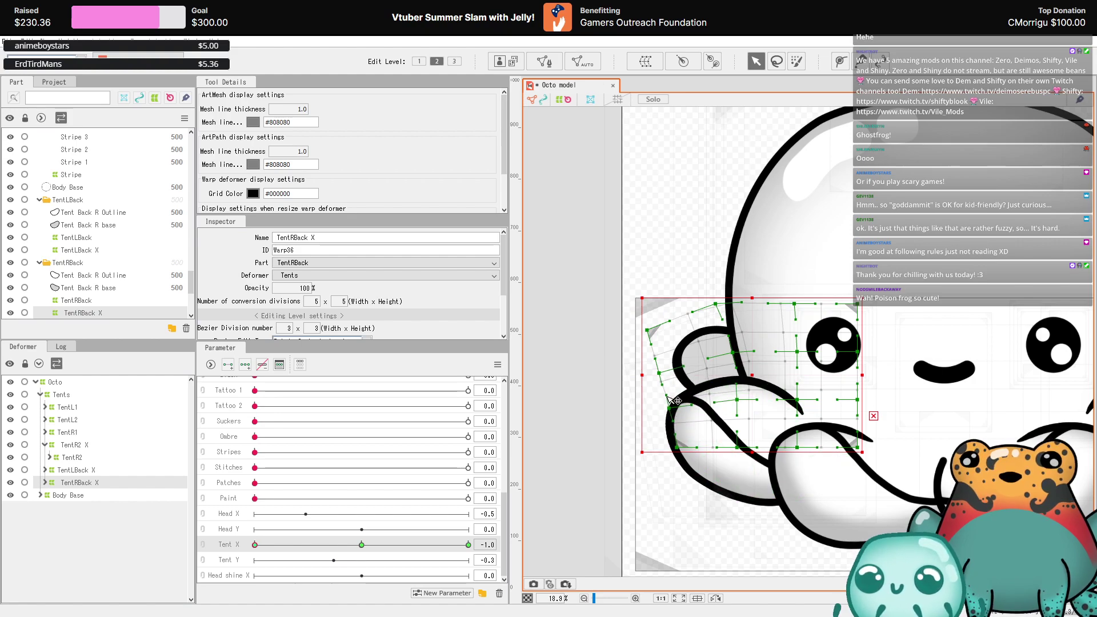
- At Tent X 1.0, raise the upper-left corner and neighbouring top lattice point of TentRBack X
drag(255, 545, 468, 544)
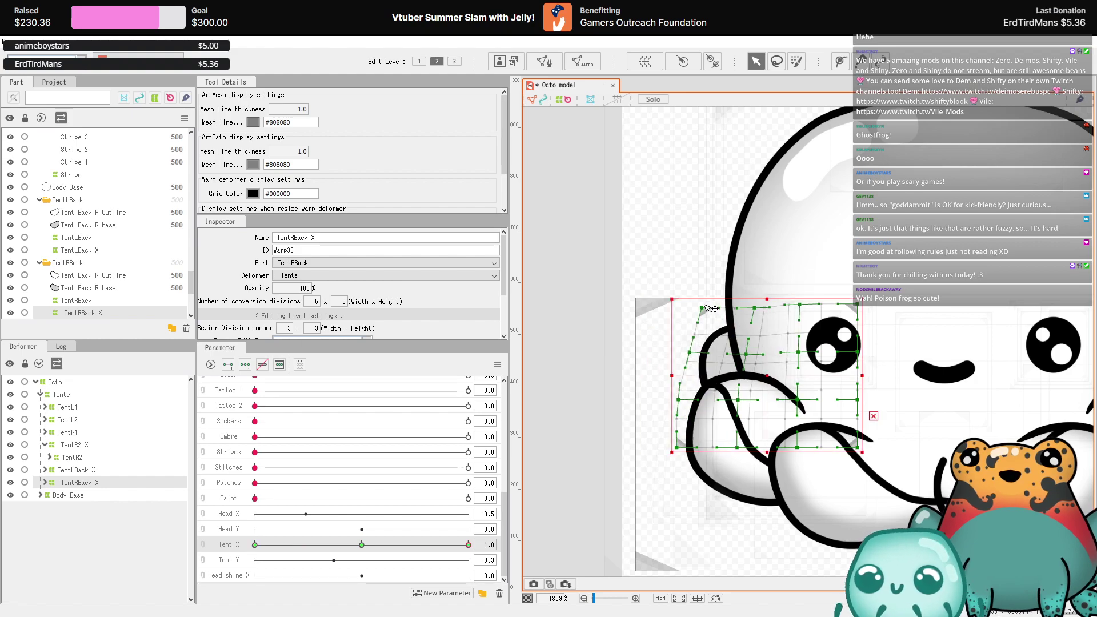
drag(703, 304, 706, 288)
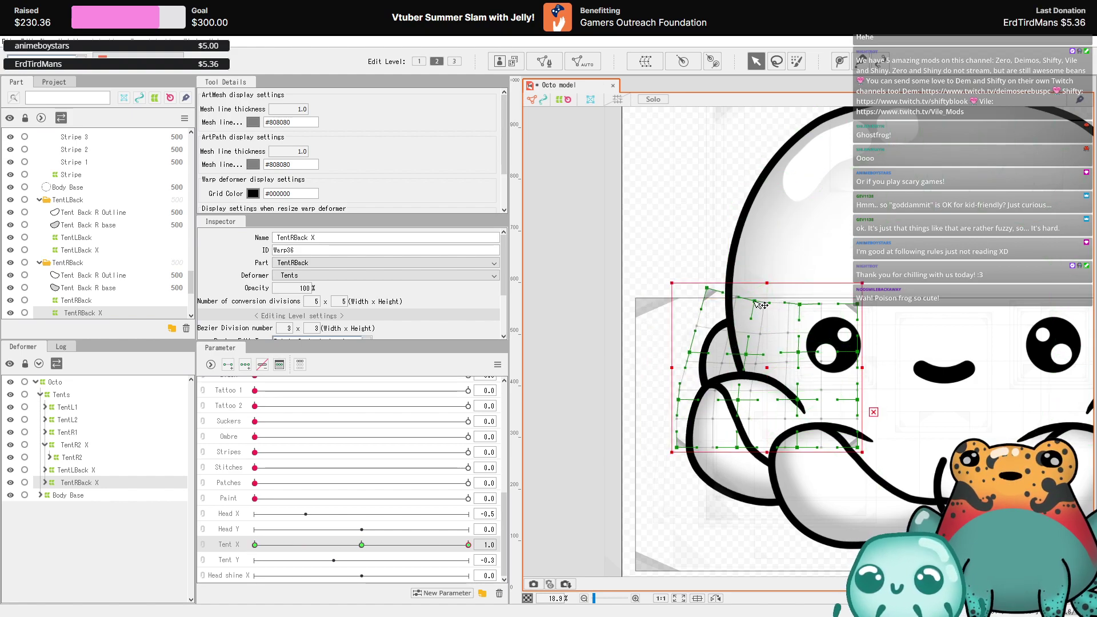
scroll(752, 303, down, 2)
scroll(959, 355, up, 2)
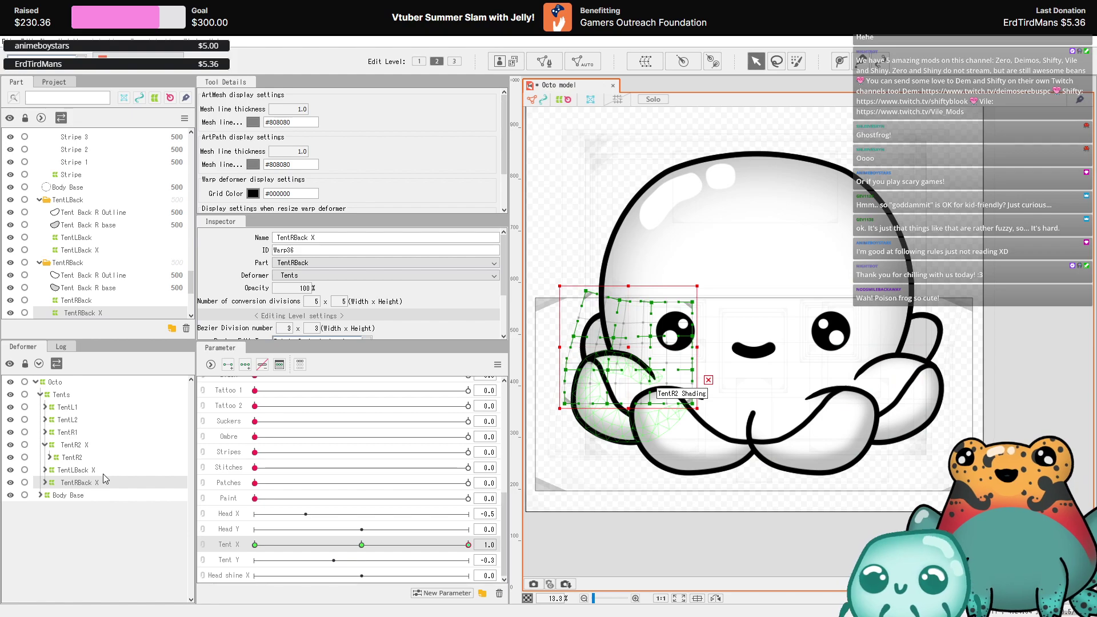
- At Tent X 1.0, lower the upper-right and right-edge lattice points of TentLBack X so the back tentacle dips outward
click(958, 349)
scroll(958, 349, up, 2)
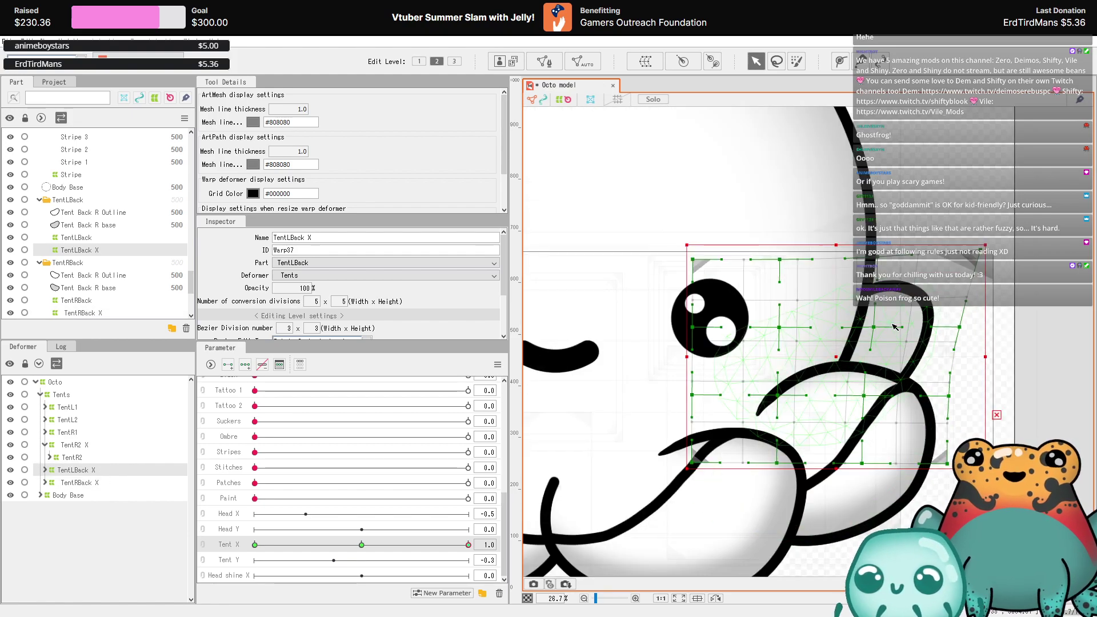
drag(876, 328, 883, 342)
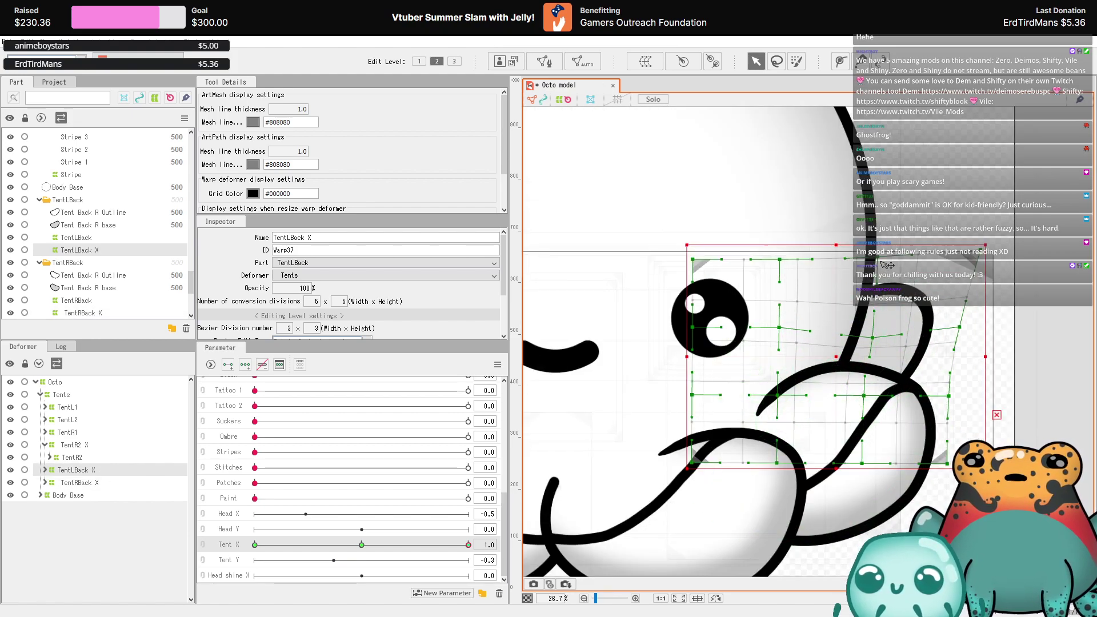
drag(959, 328, 955, 343)
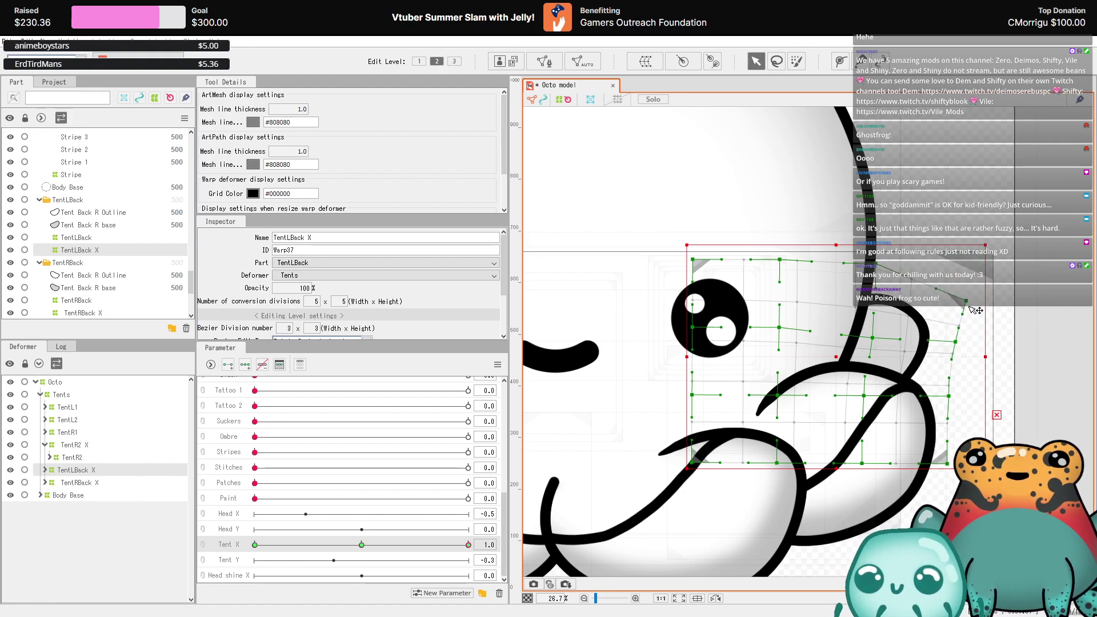
drag(985, 256, 971, 265)
drag(955, 342, 947, 365)
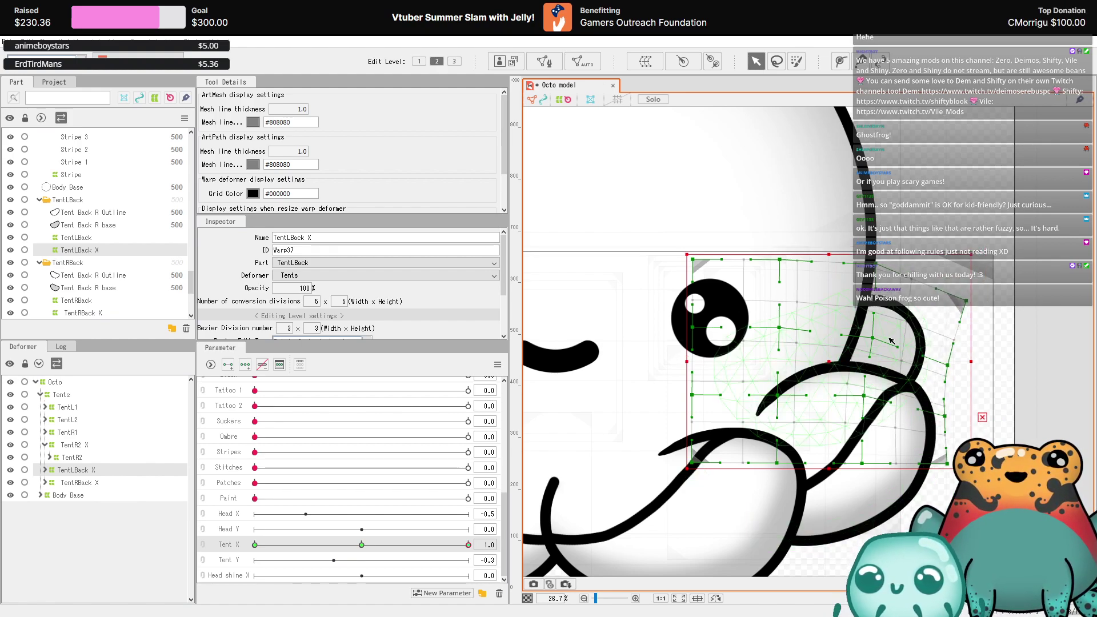
drag(872, 338, 871, 343)
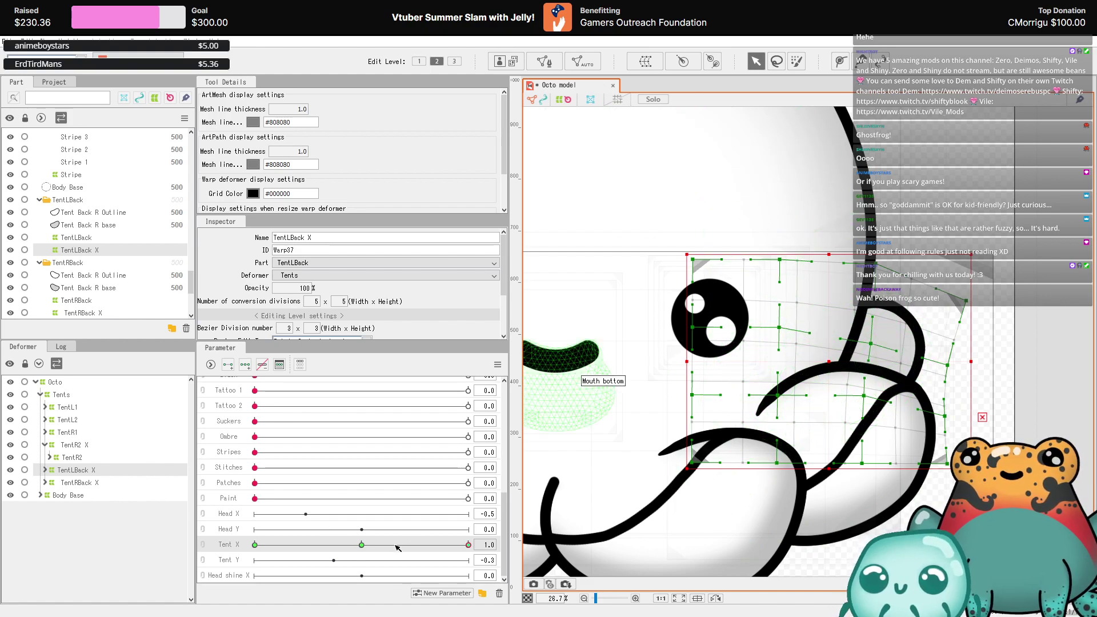
- At Tent X -1.0, raise the upper-right lattice points of TentLBack X and preview the sway across Tent X
drag(397, 546, 254, 553)
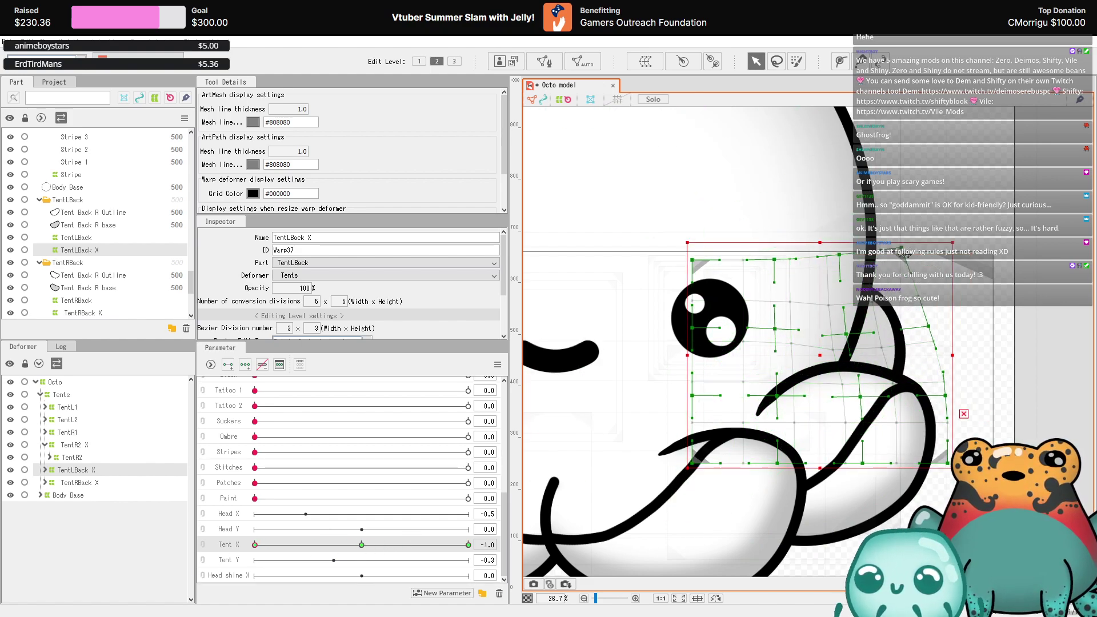
drag(901, 249, 900, 201)
drag(840, 255, 842, 236)
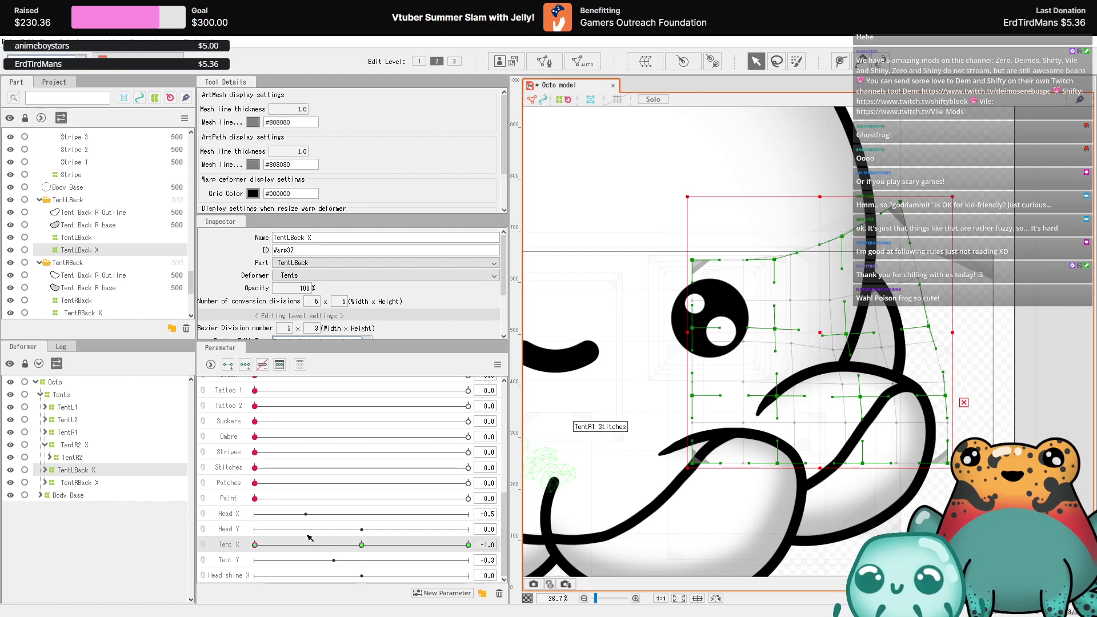
scroll(961, 318, down, 2)
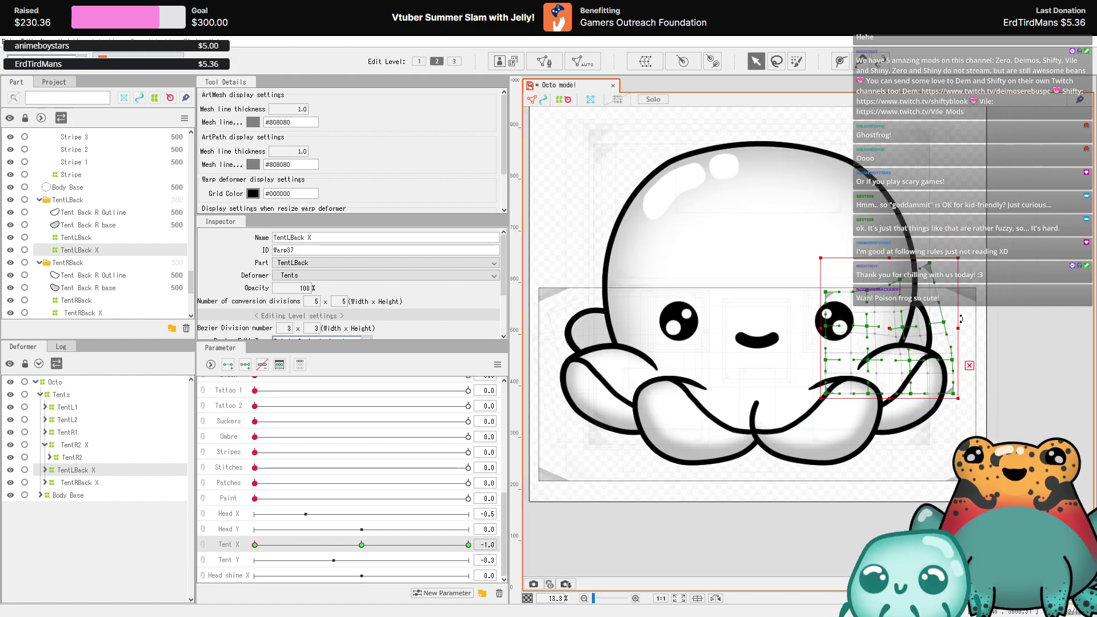
scroll(961, 318, down, 1)
drag(273, 549, 684, 582)
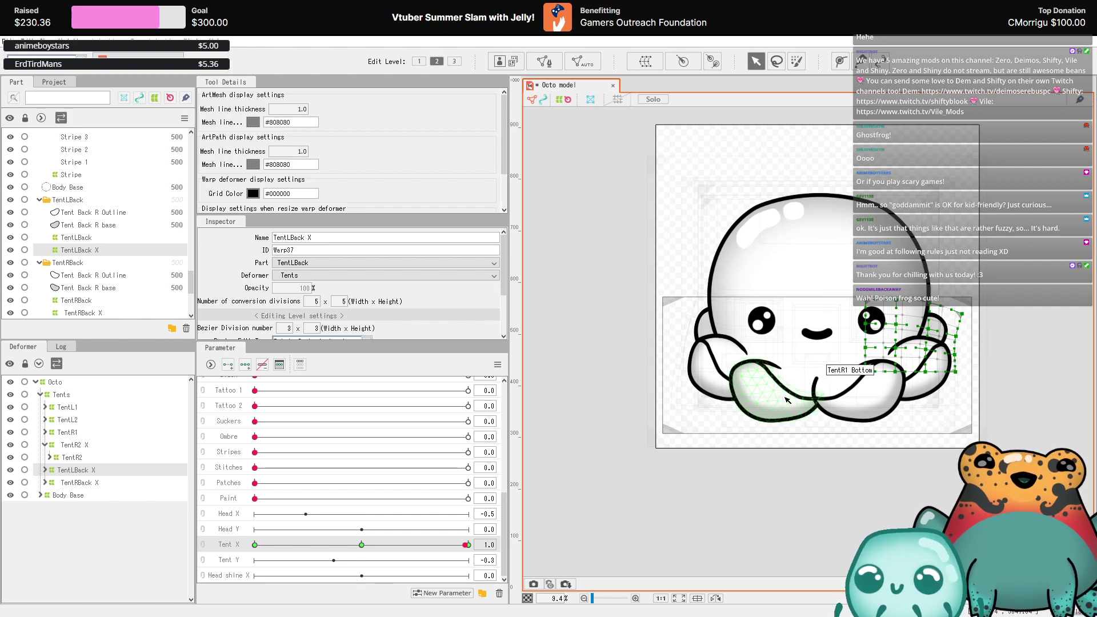
- Create a parent warp deformer named TentR1 X around the TentR1 deformer
click(859, 487)
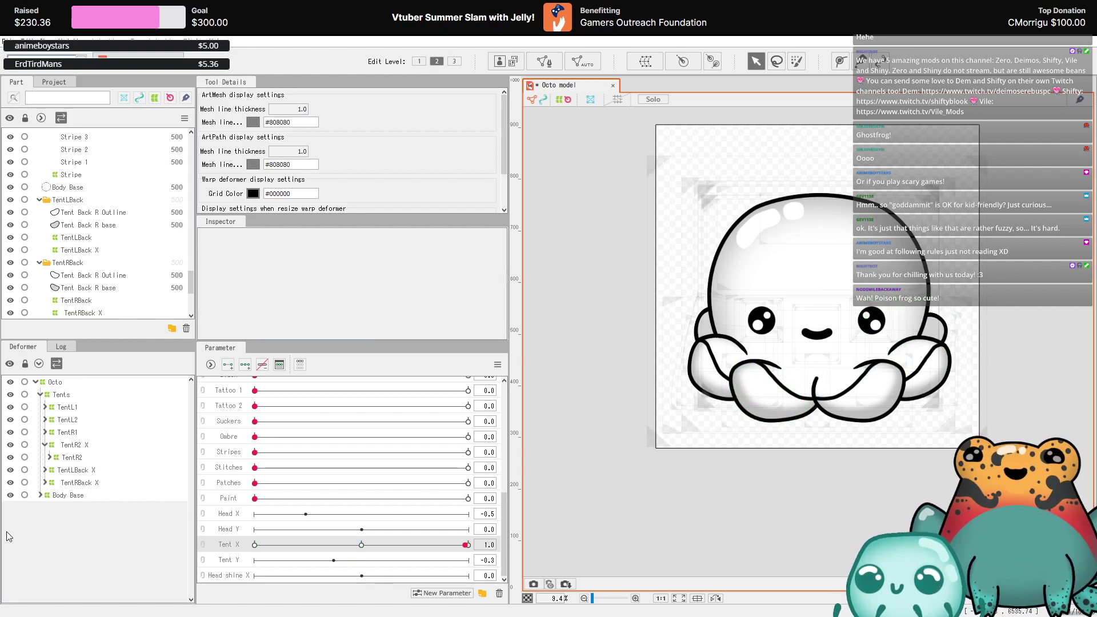
click(68, 434)
scroll(732, 460, up, 3)
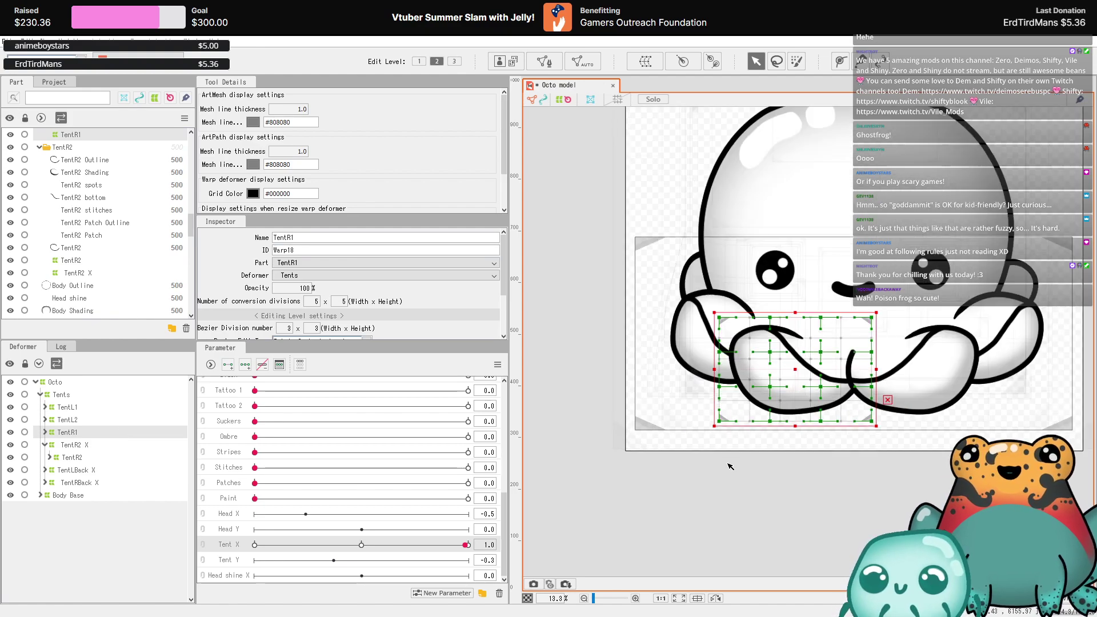
scroll(826, 390, down, 3)
scroll(828, 390, up, 2)
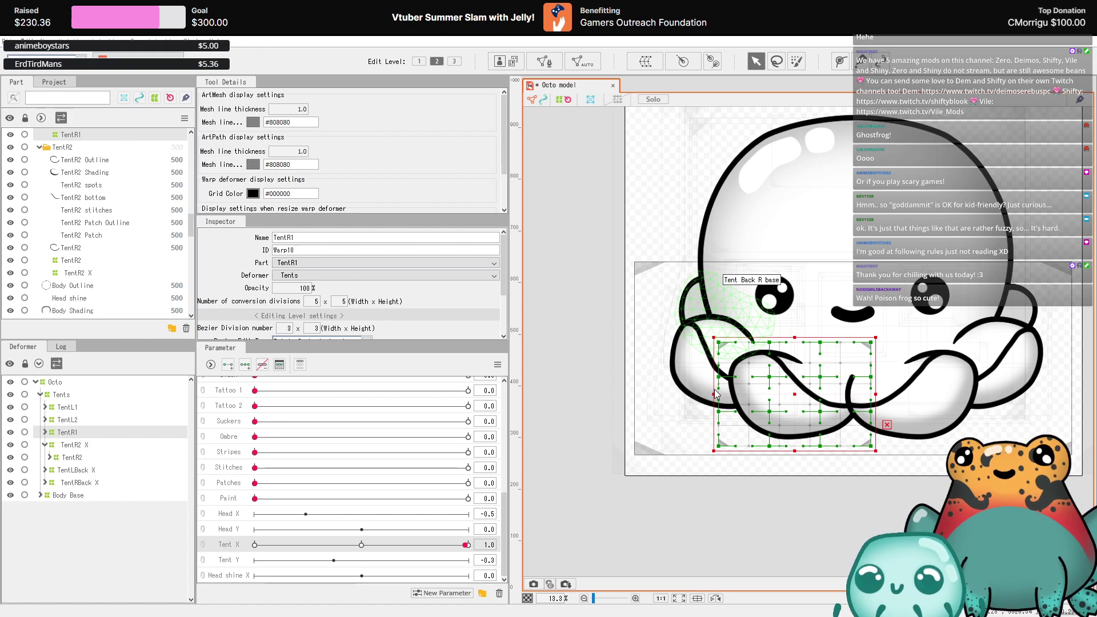
click(693, 516)
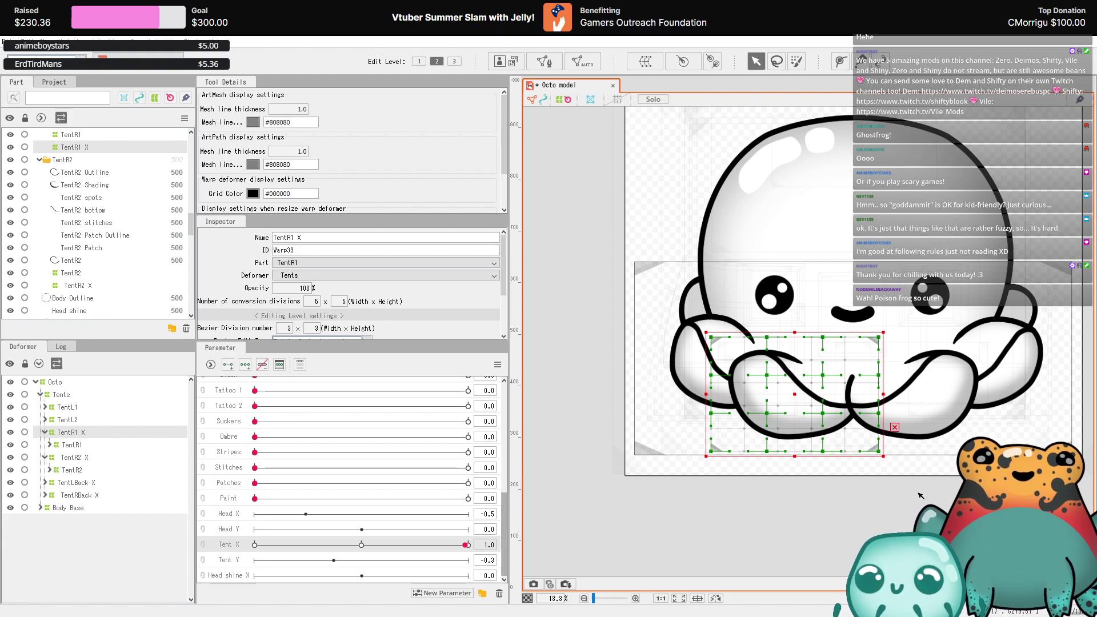
- Add three keys on the Tent X parameter for the TentR1 X deformer
scroll(816, 389, up, 2)
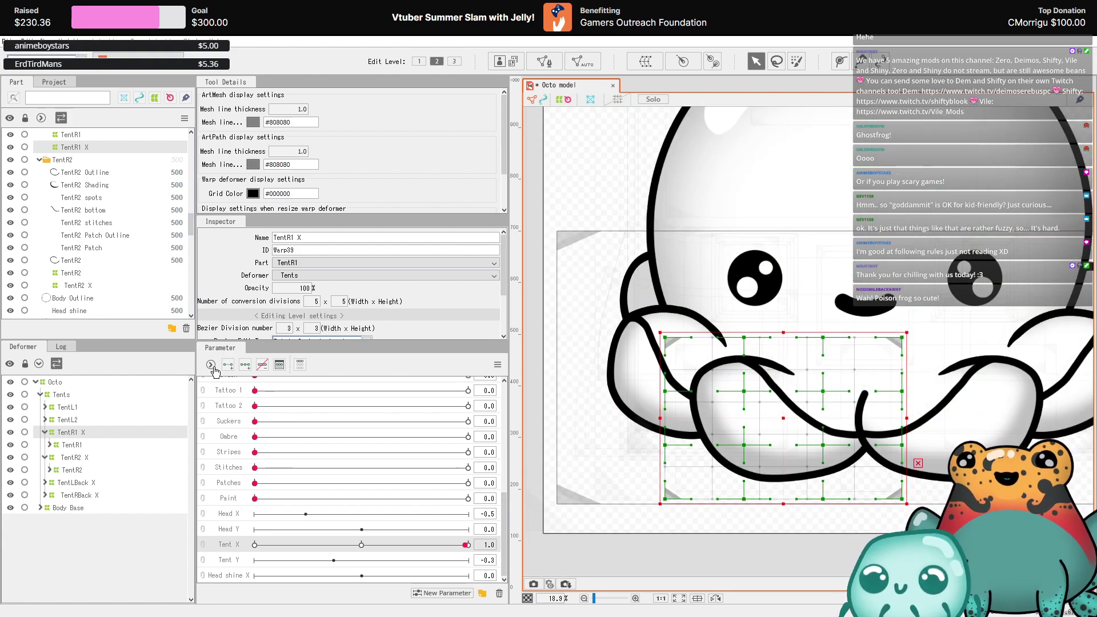
right_click(249, 545)
click(260, 551)
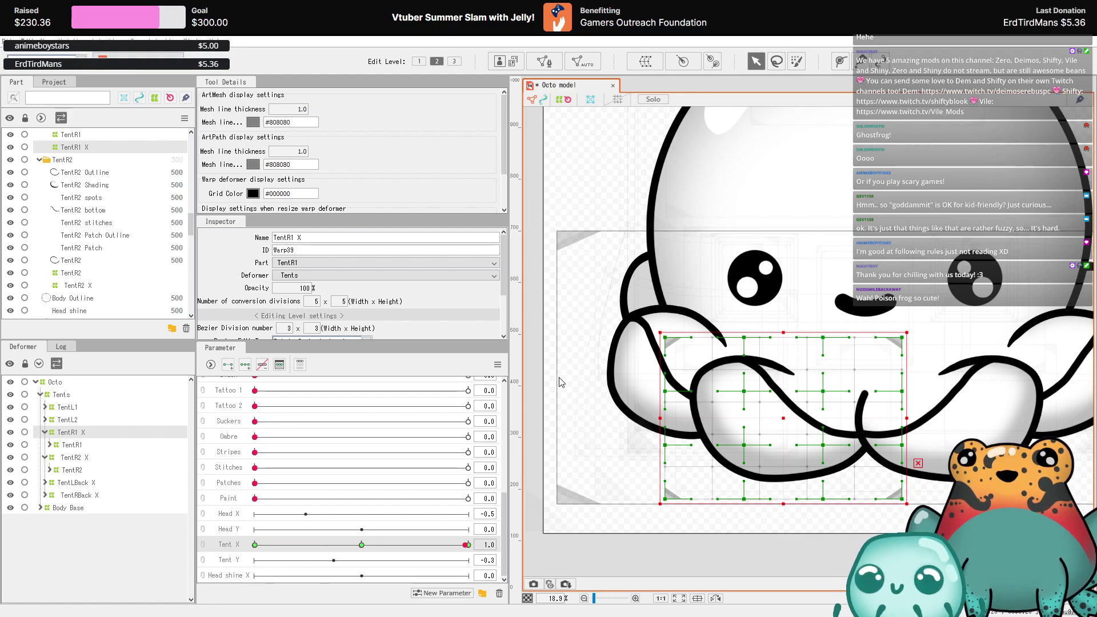
- At Tent X -1.0, pull the upper-left and left-edge lattice points of TentR1 X outward and down
click(254, 544)
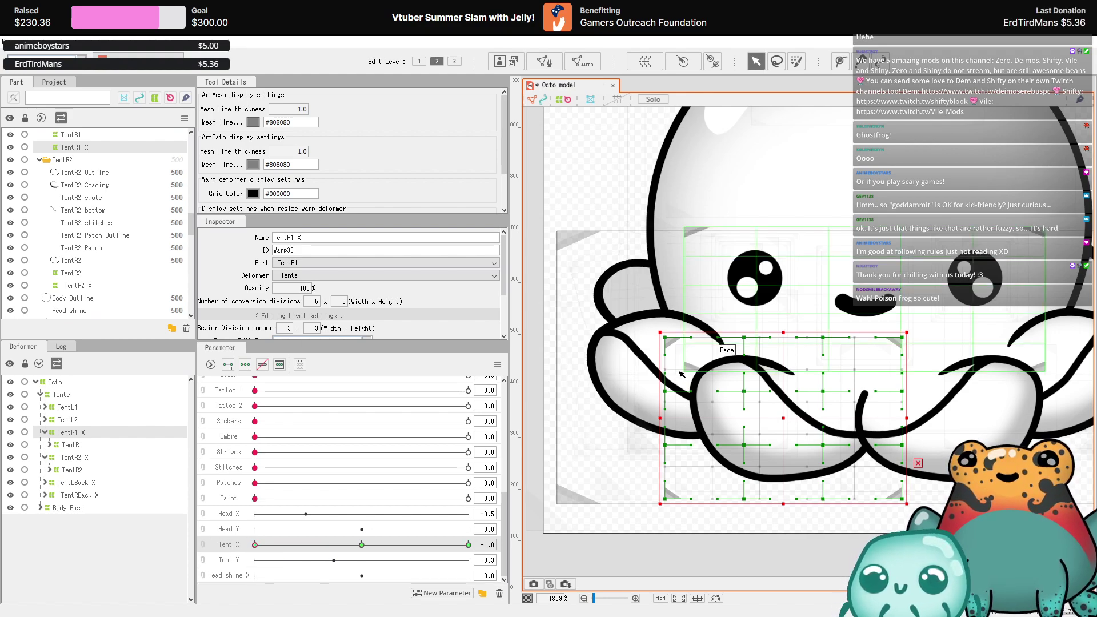
scroll(667, 424, up, 2)
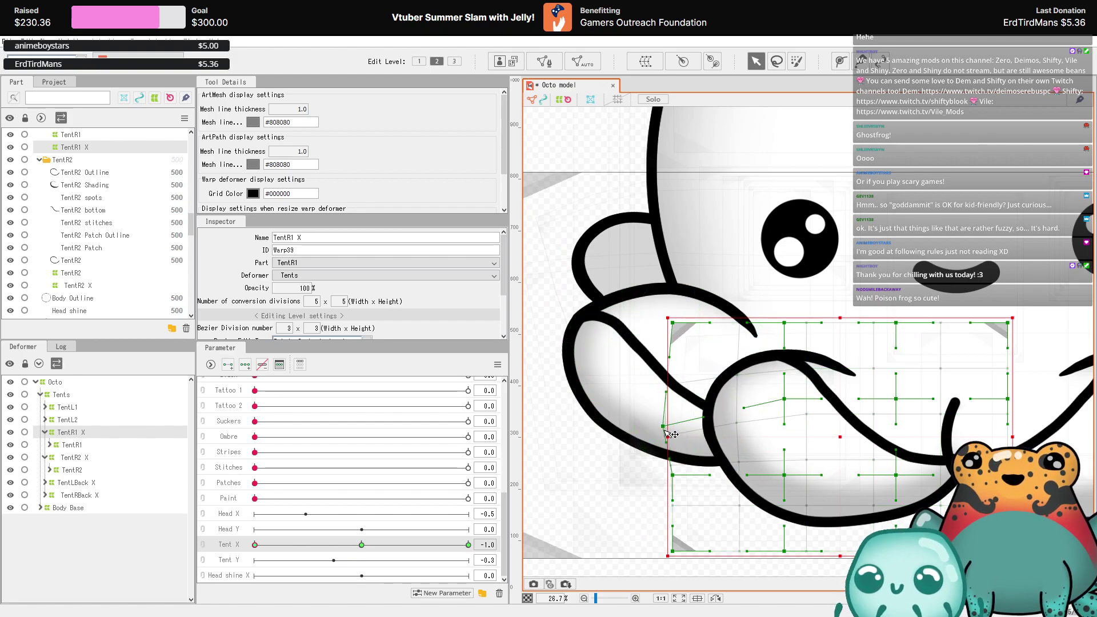
drag(659, 339, 642, 363)
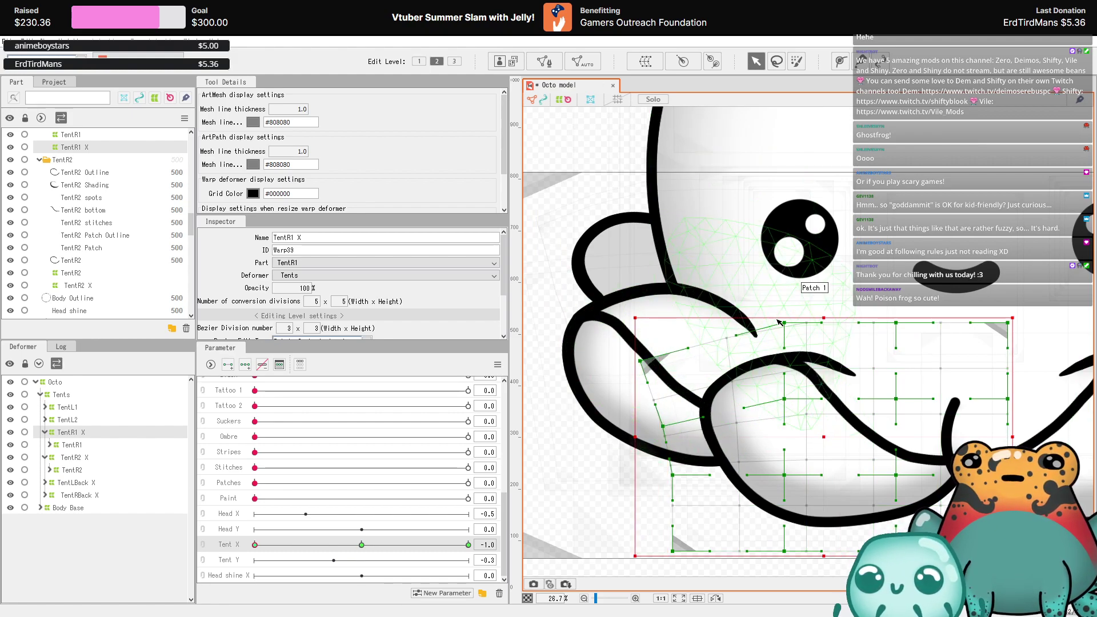
drag(782, 325, 744, 349)
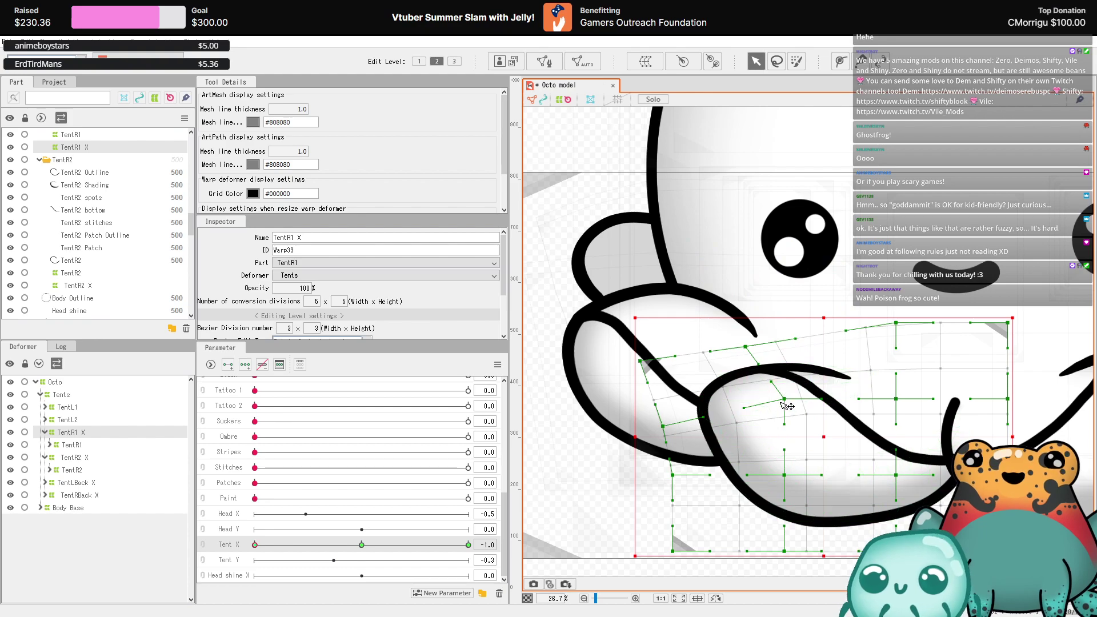
drag(784, 400, 768, 423)
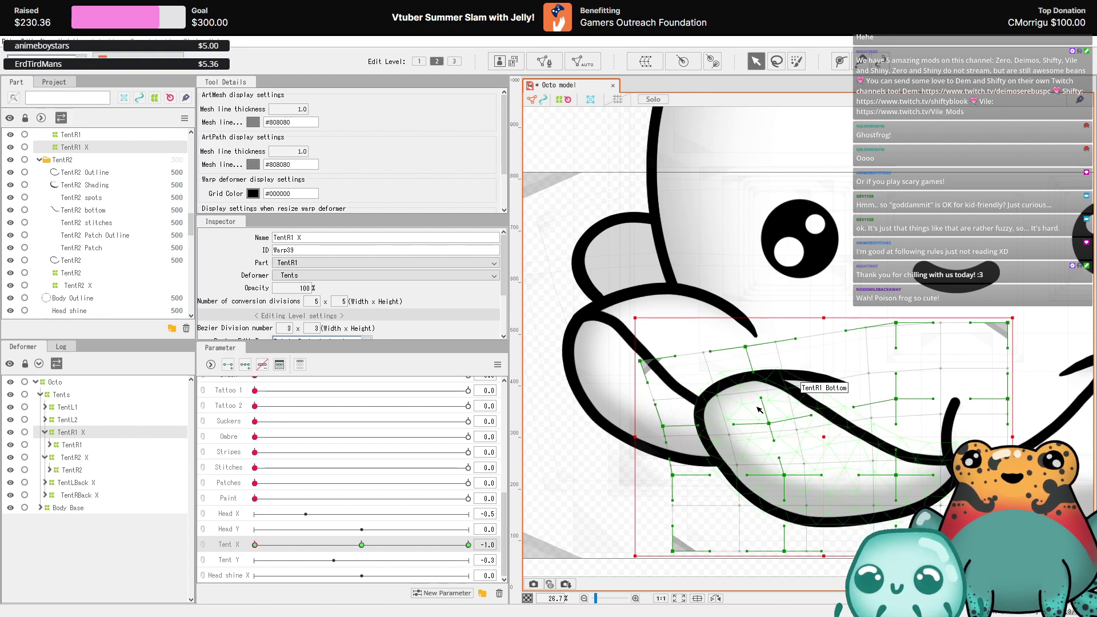
drag(673, 475, 660, 485)
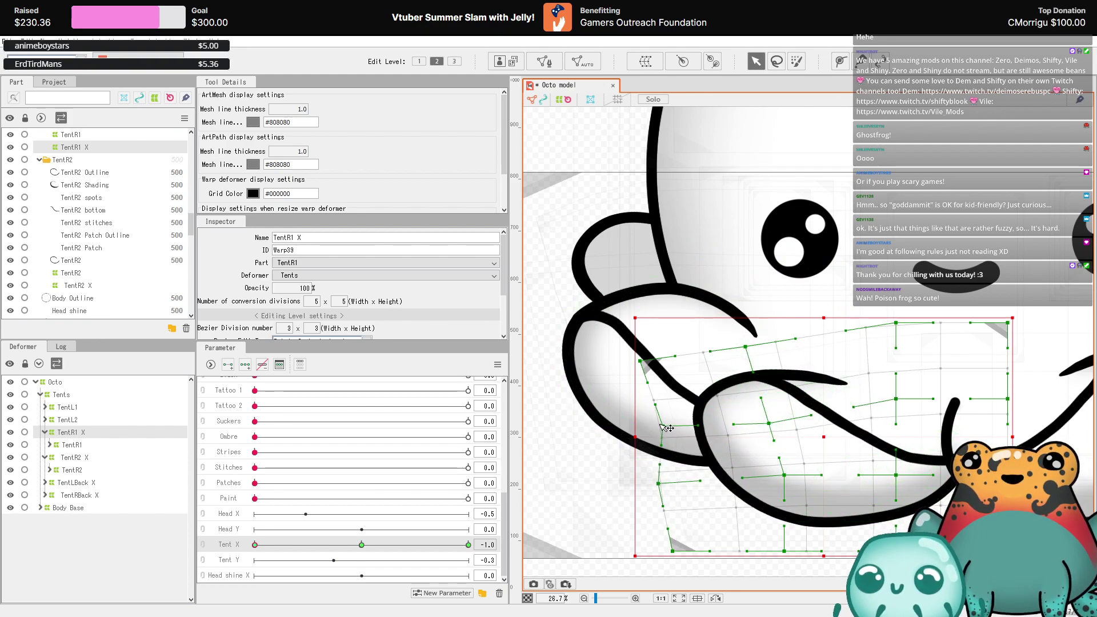
scroll(660, 432, down, 3)
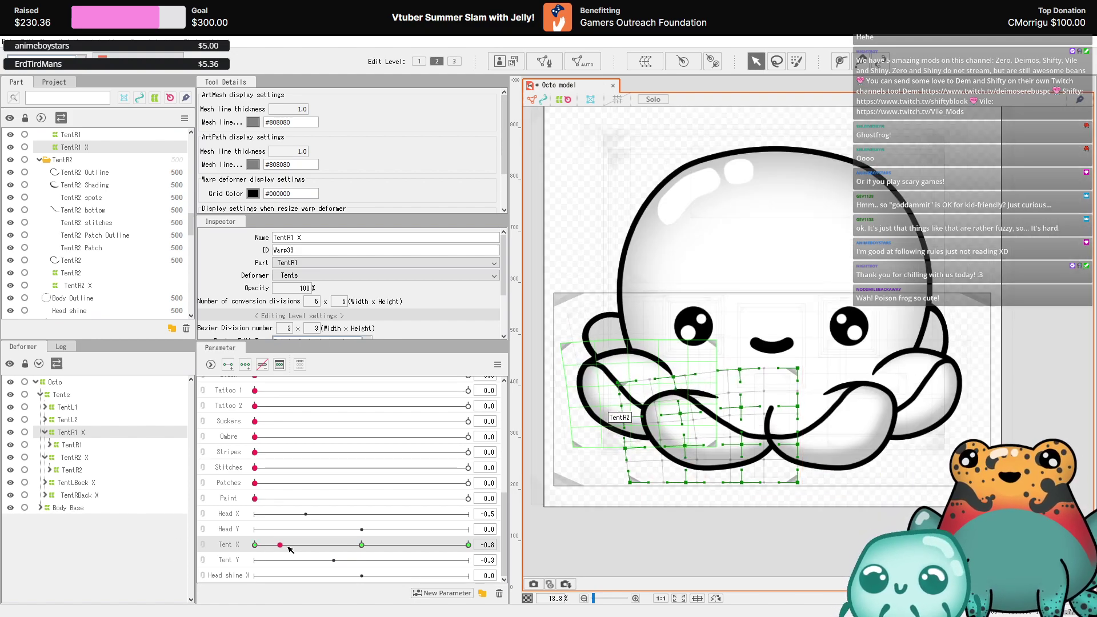
- At Tent X 1.0, push the upper-left and left-edge lattice points of TentR1 X inward and up
drag(225, 555, 559, 539)
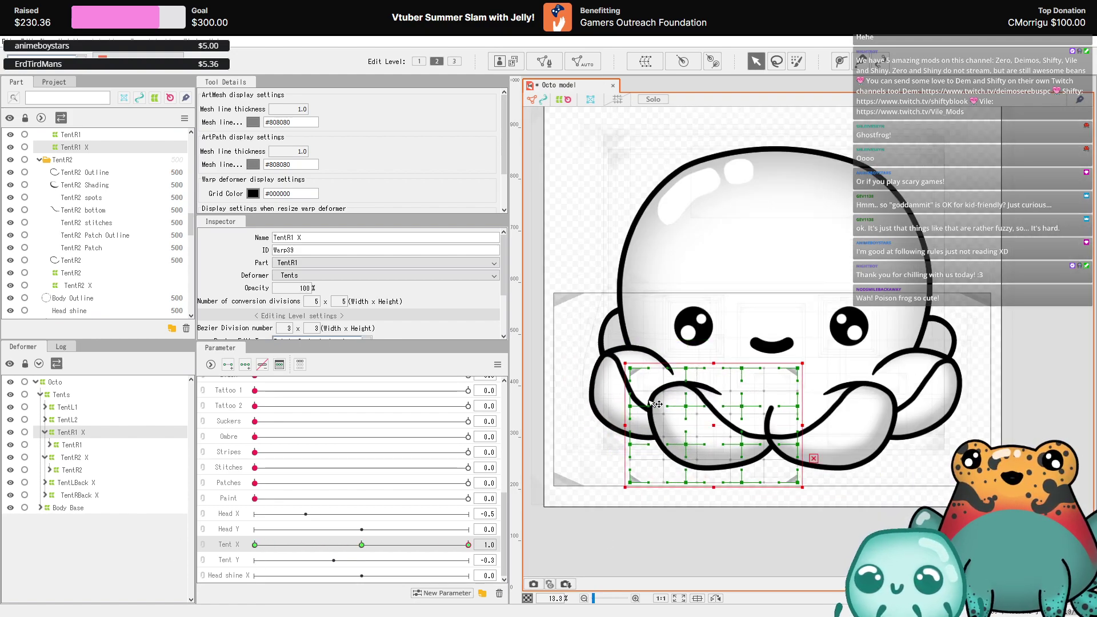
scroll(655, 403, up, 3)
drag(621, 343, 653, 320)
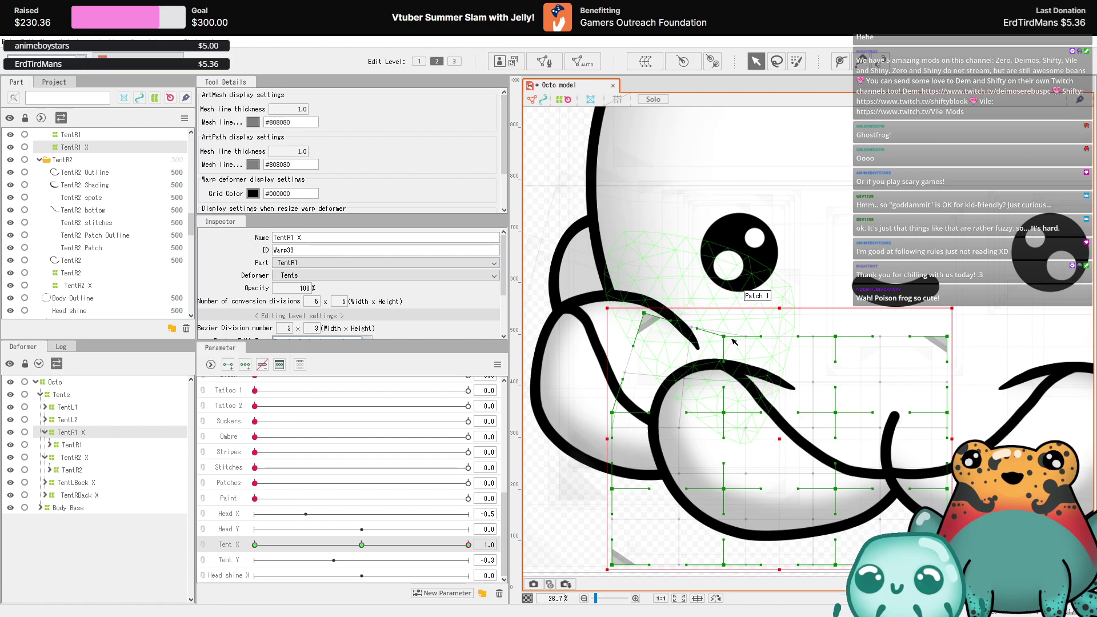
drag(733, 343, 748, 332)
drag(724, 412, 736, 402)
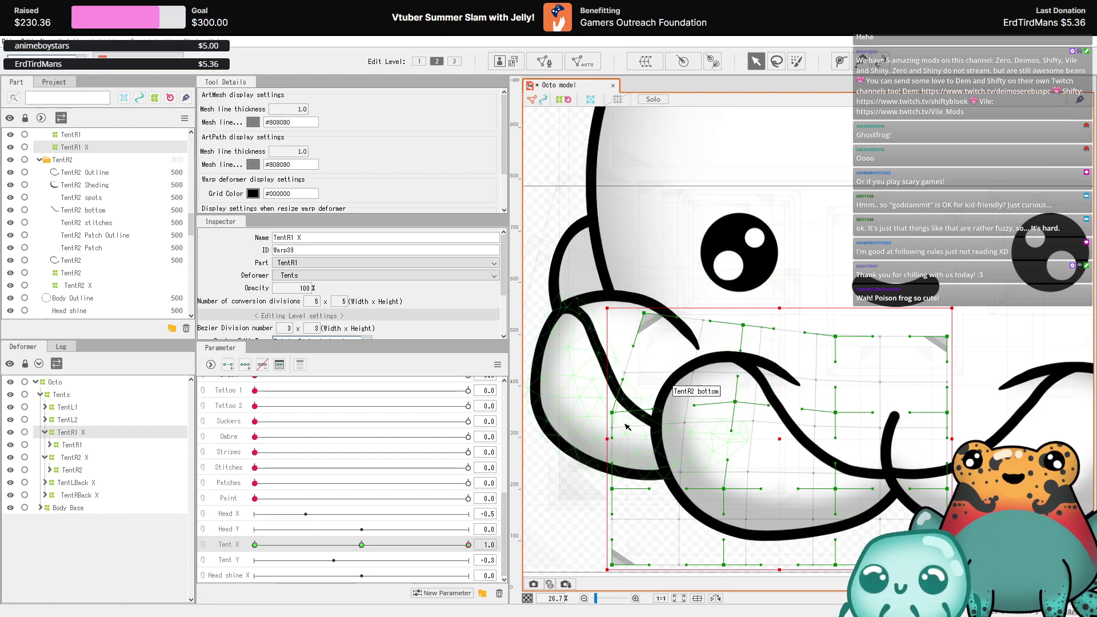
drag(613, 413, 636, 397)
drag(612, 488, 629, 475)
drag(644, 313, 669, 301)
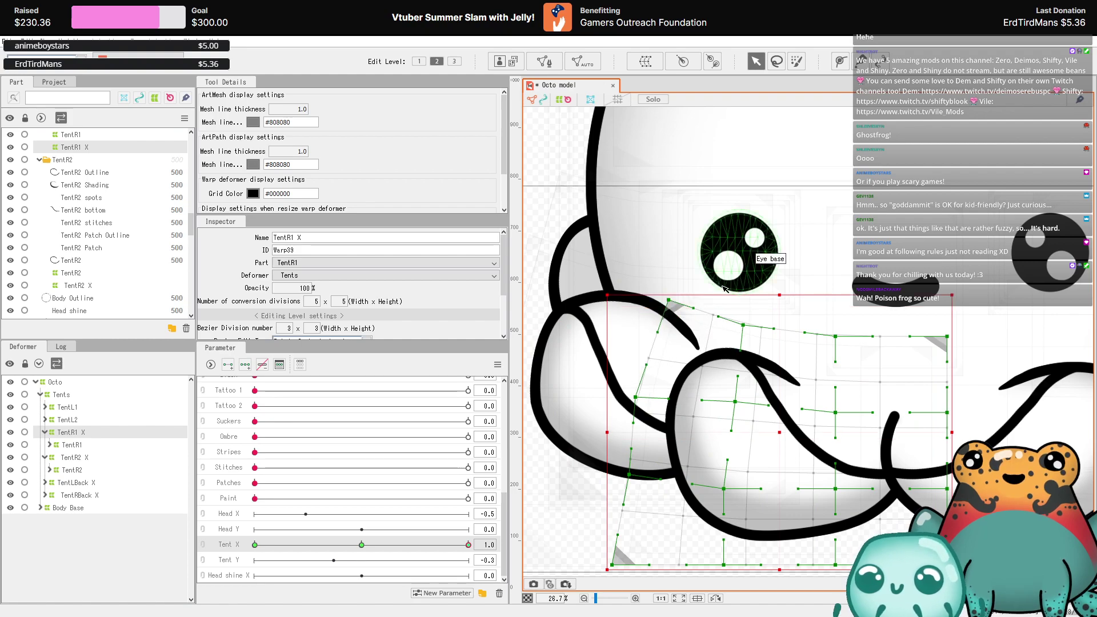
scroll(727, 284, down, 5)
scroll(705, 362, up, 5)
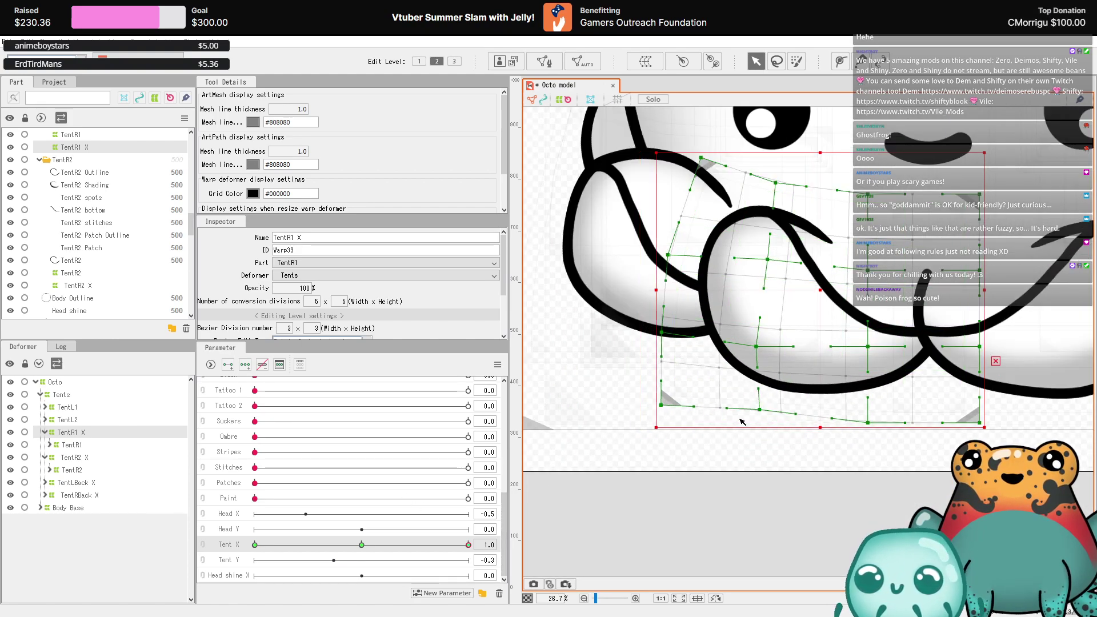
- At Tent X 1.0, nudge the lower-left lattice points of TentR2 X inward and up, checking the sway across the Tent X range
scroll(743, 420, down, 3)
drag(373, 545, 468, 545)
click(71, 458)
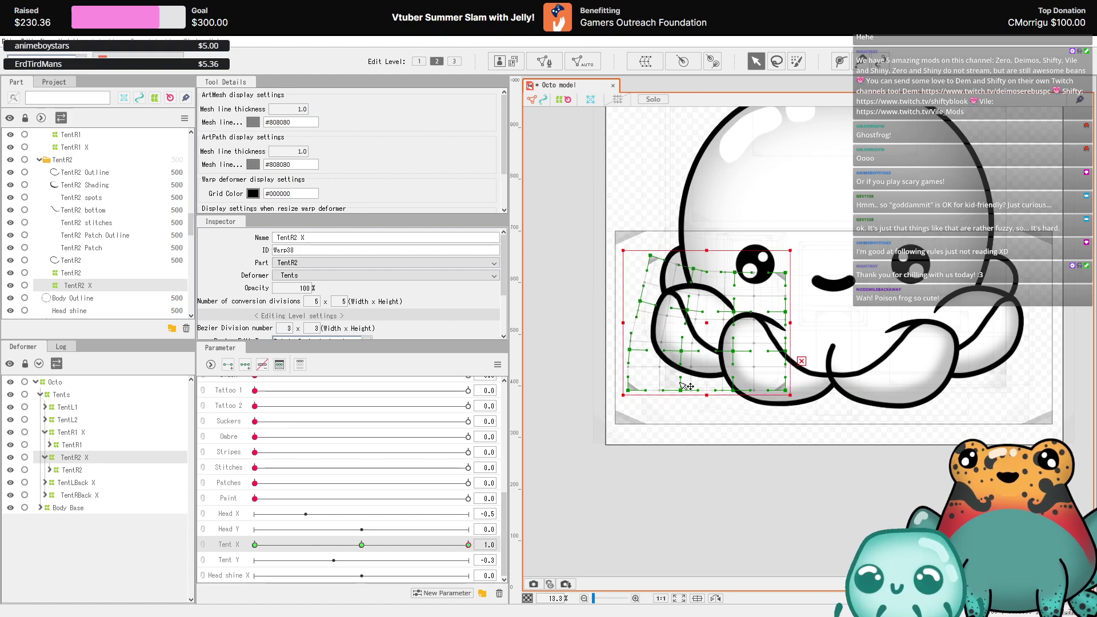
scroll(680, 381, up, 2)
drag(686, 394, 689, 384)
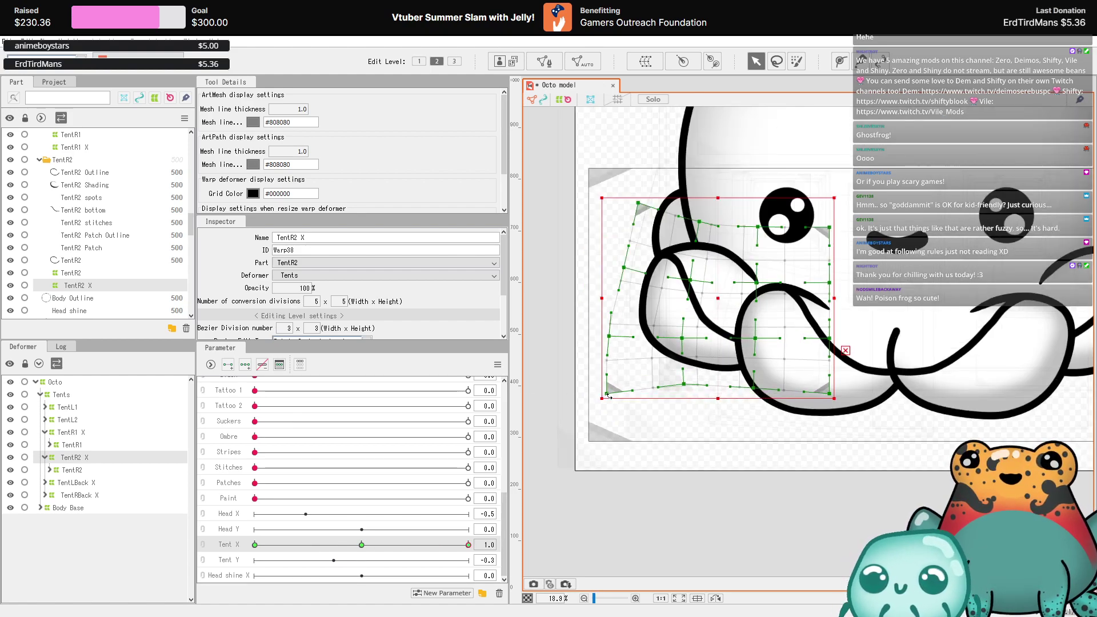
drag(612, 389, 619, 382)
key(ctrl+z)
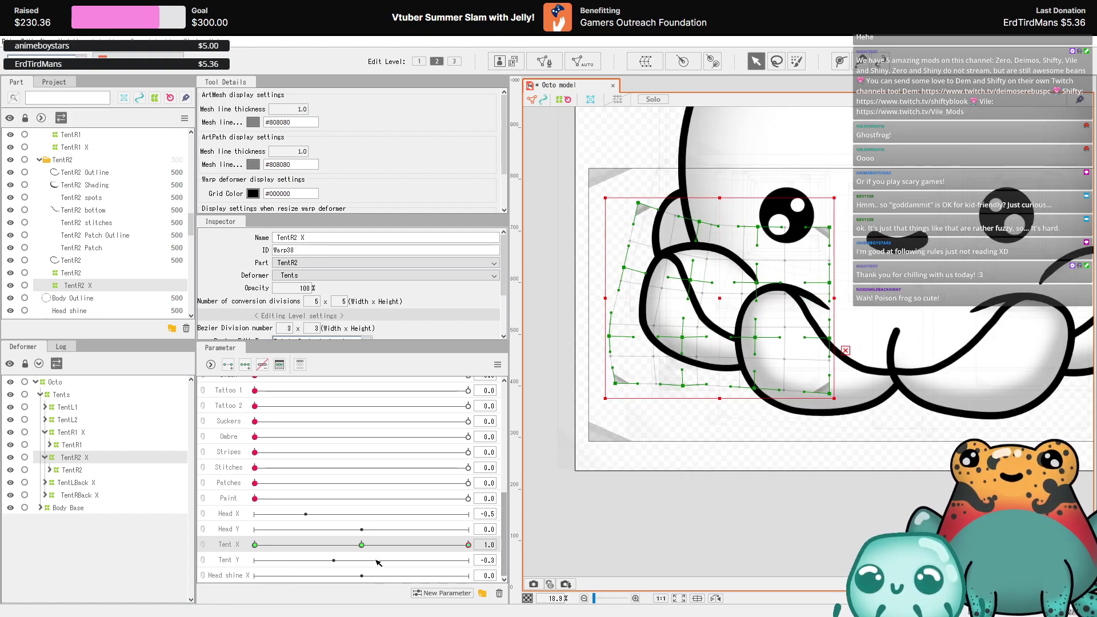
drag(425, 544, 168, 615)
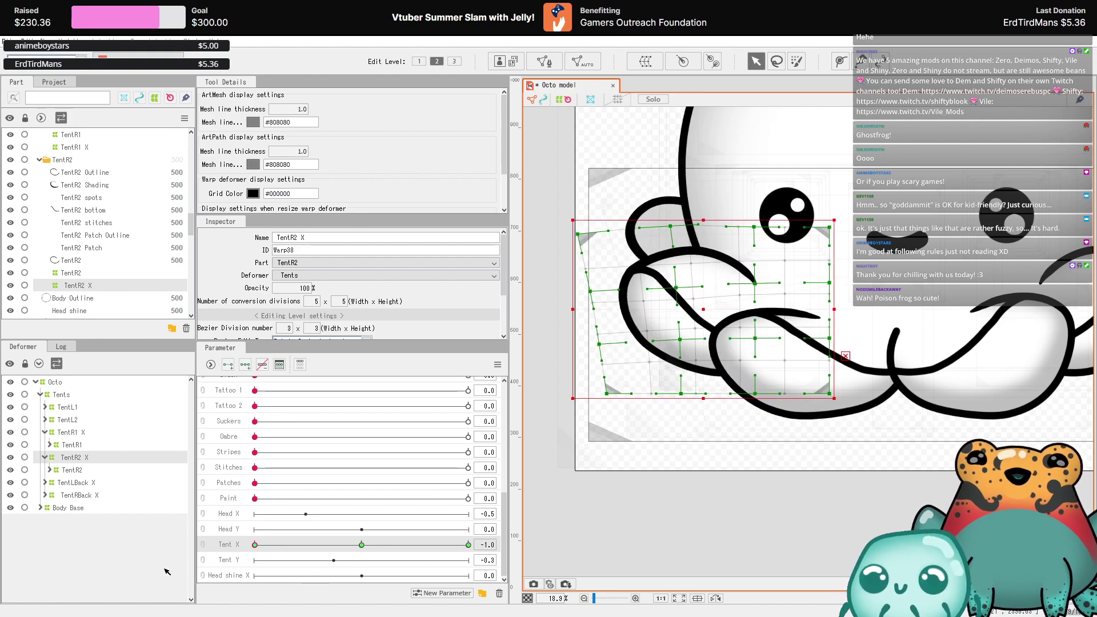
drag(40, 610, 606, 441)
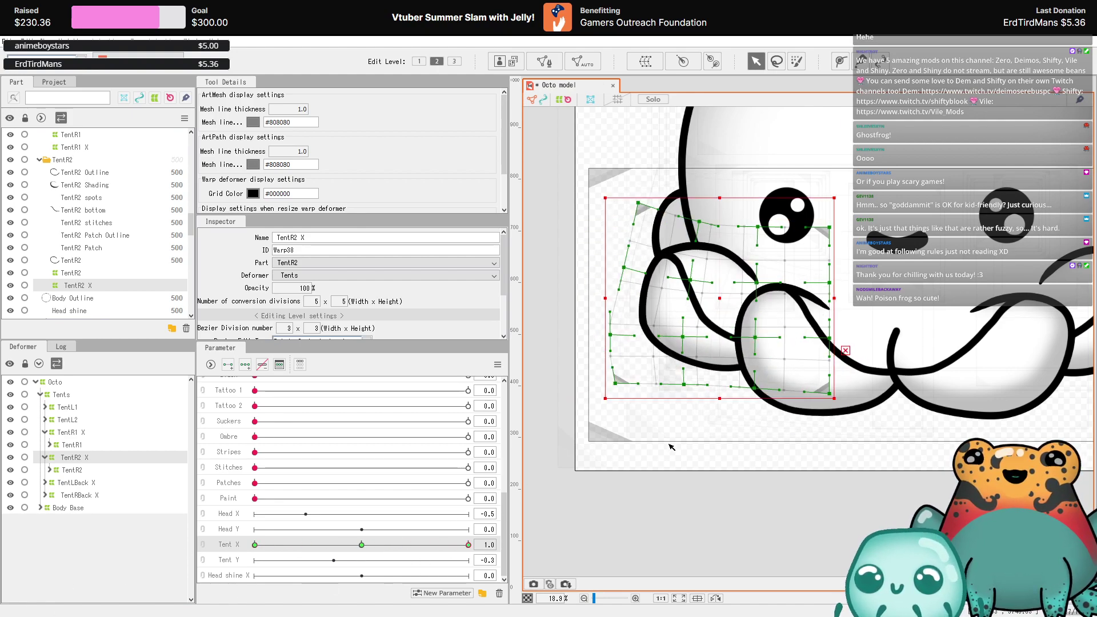
scroll(668, 449, down, 3)
scroll(830, 414, up, 3)
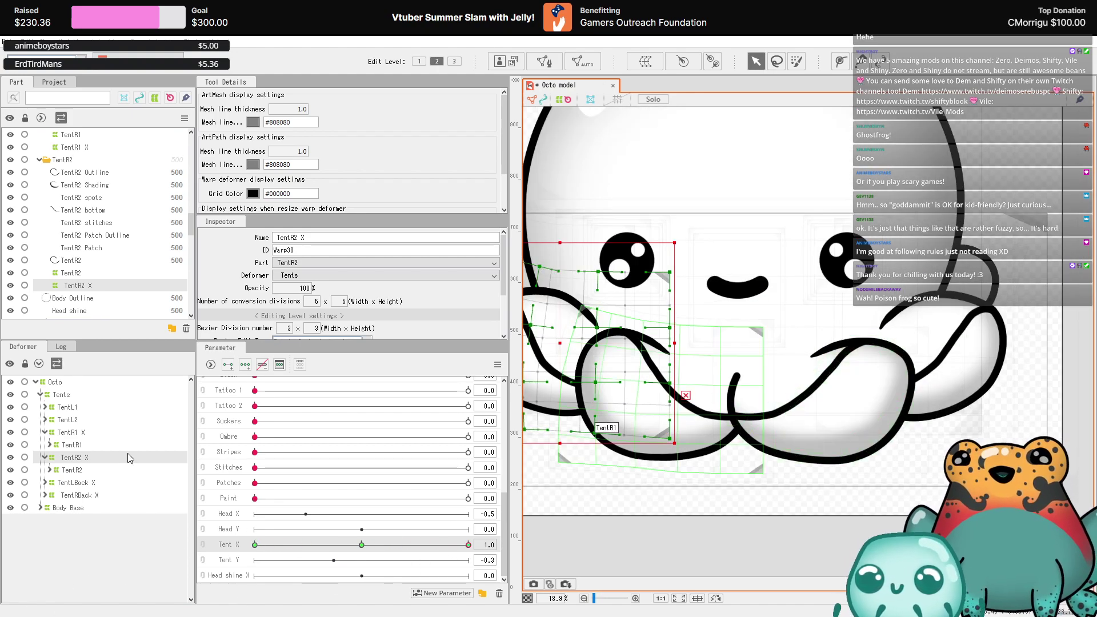
- Create a parent warp deformer named TentL2 X around the TentL2 deformer and add three keys on Tent X for it
click(46, 434)
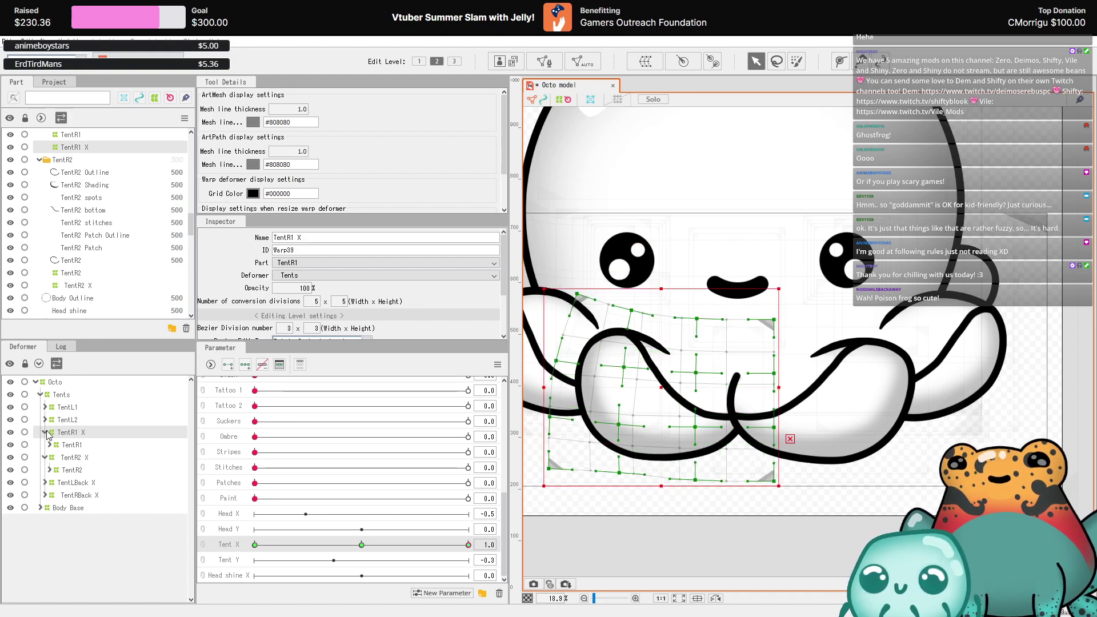
click(45, 433)
click(45, 446)
click(65, 420)
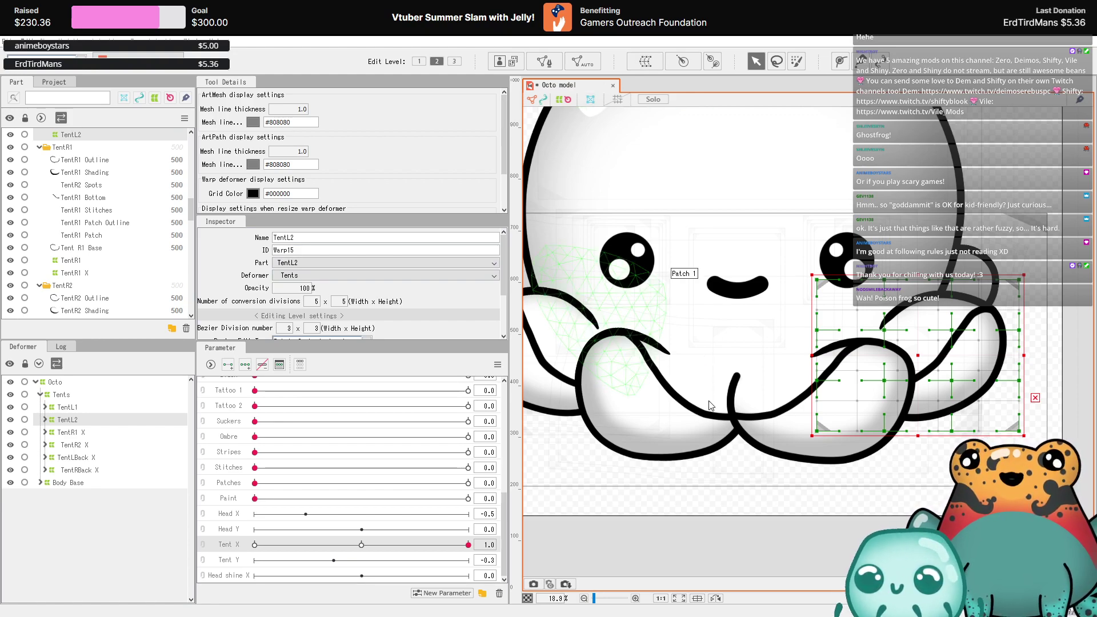
click(691, 527)
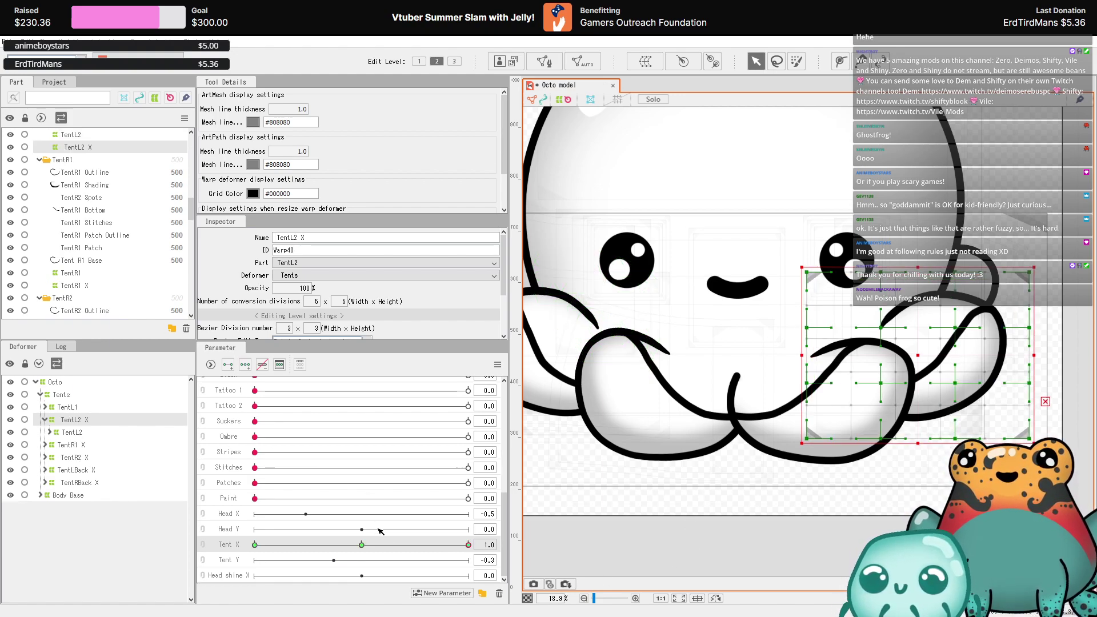
- At Tent X -1.0, pull the upper-right, right-edge and lower-right lattice points of TentL2 X inward and up
drag(397, 545, 191, 570)
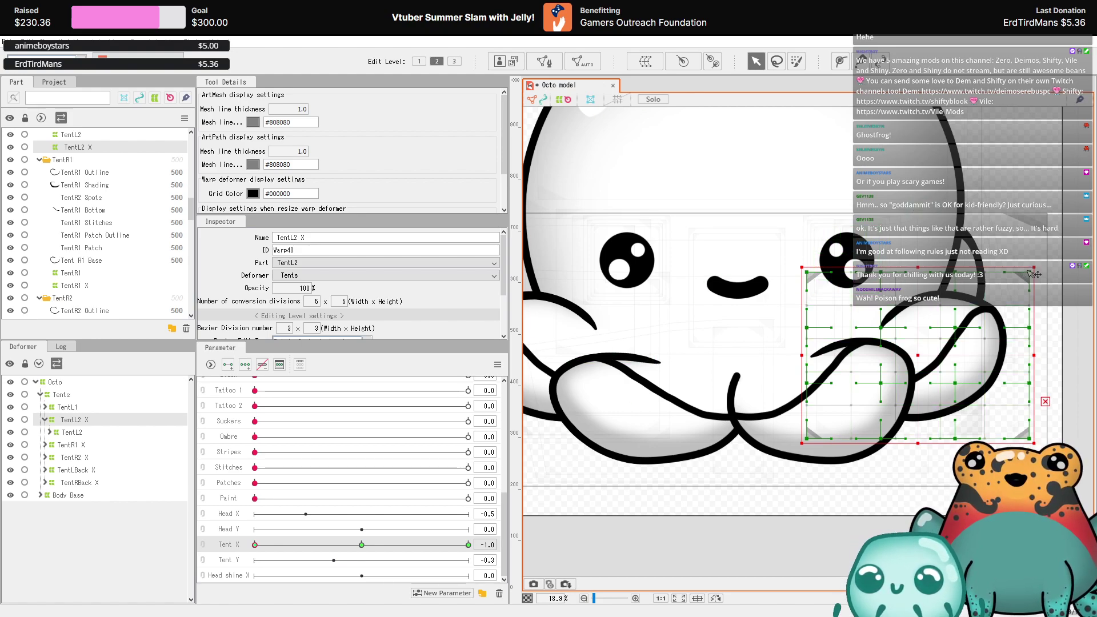
drag(1029, 272, 942, 266)
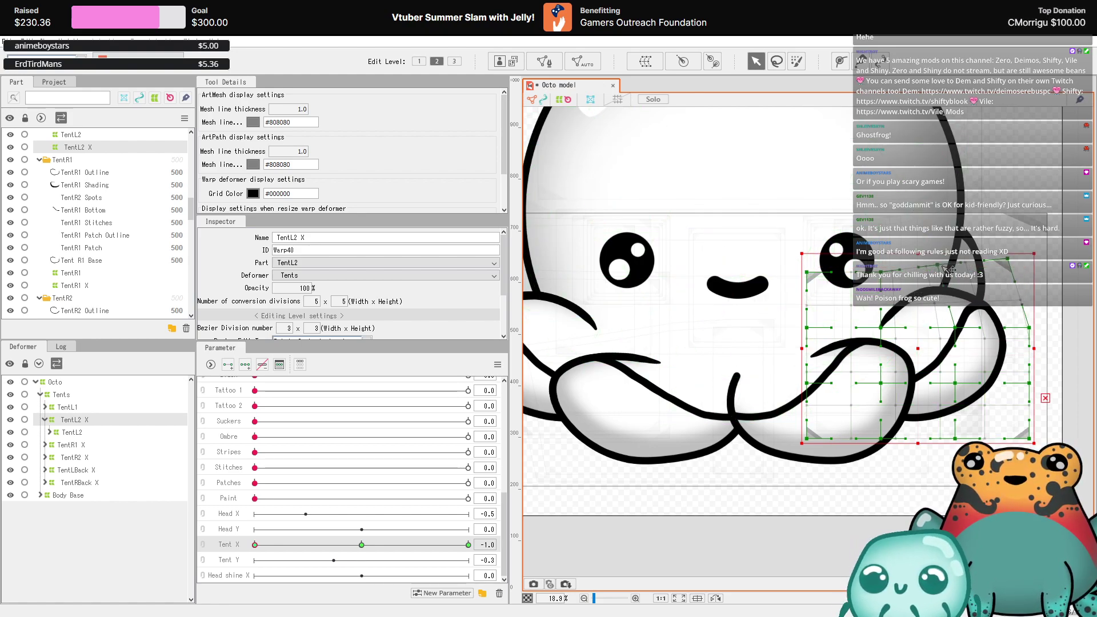
drag(961, 329, 1007, 312)
drag(1028, 383, 1014, 377)
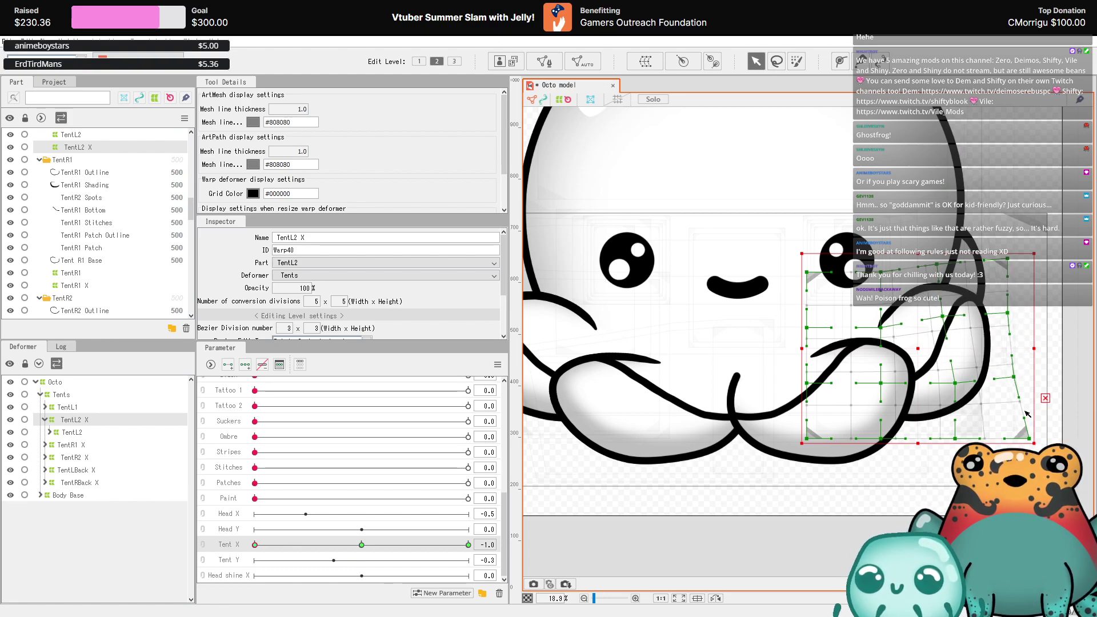
drag(1032, 438, 961, 429)
drag(962, 388, 966, 378)
scroll(1014, 373, down, 3)
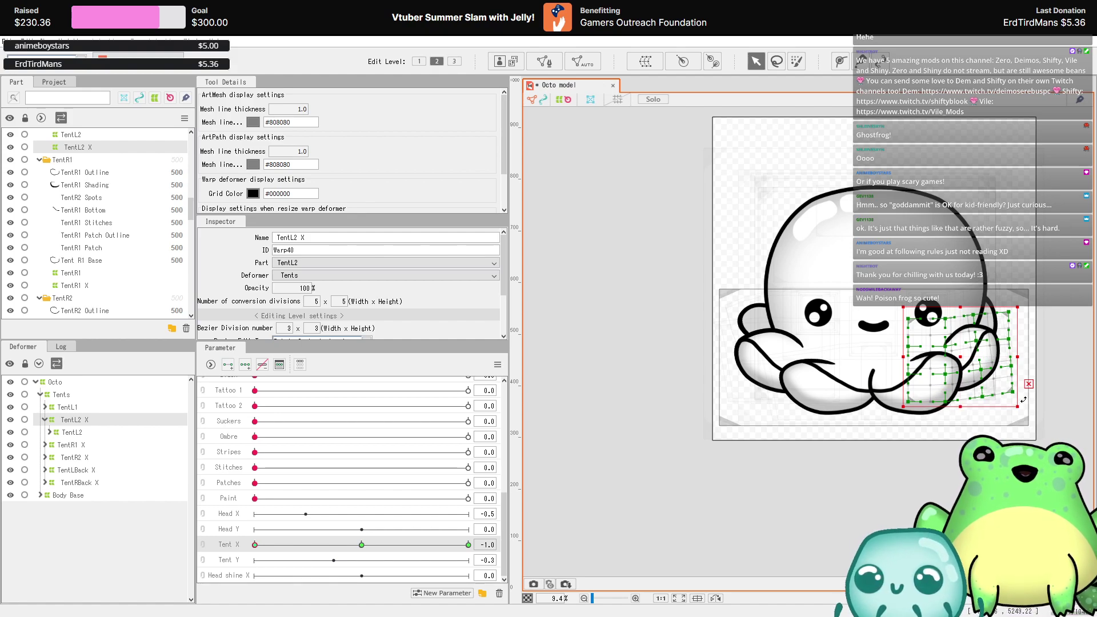
scroll(1030, 371, up, 2)
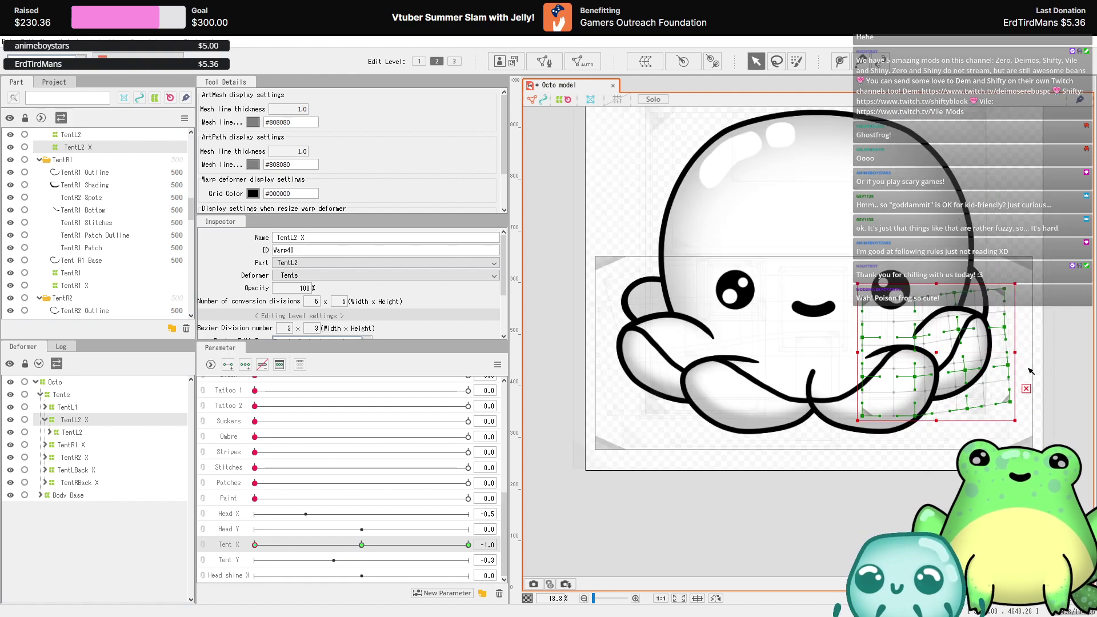
- At Tent X 1.0, pull the upper-right and right-edge lattice points of TentL2 X outward
drag(307, 553, 508, 552)
scroll(1020, 366, up, 2)
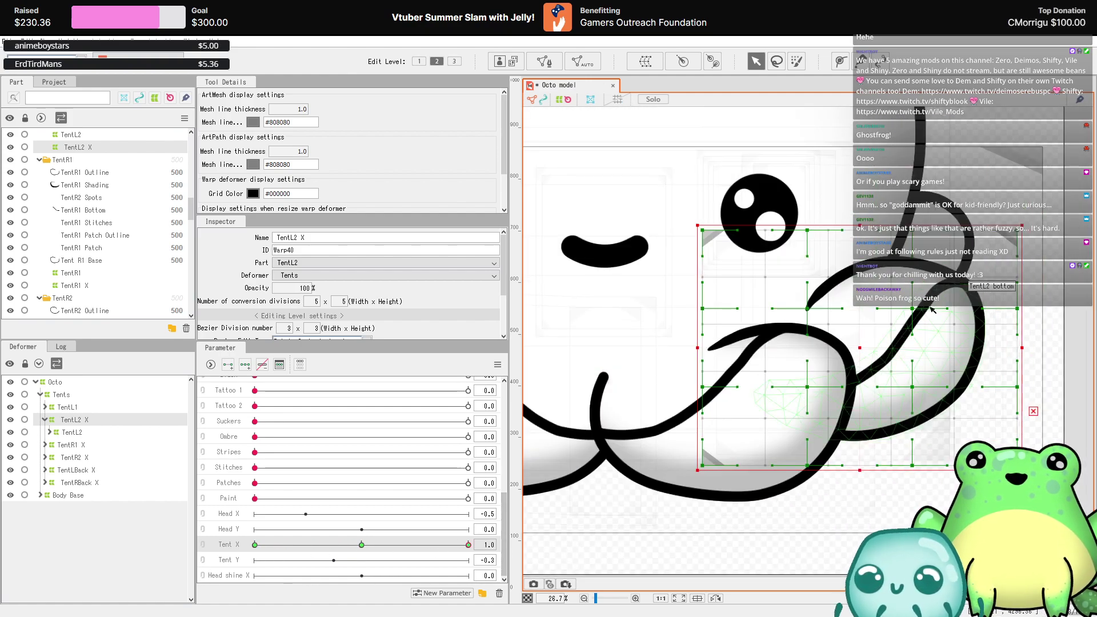
drag(939, 313, 949, 318)
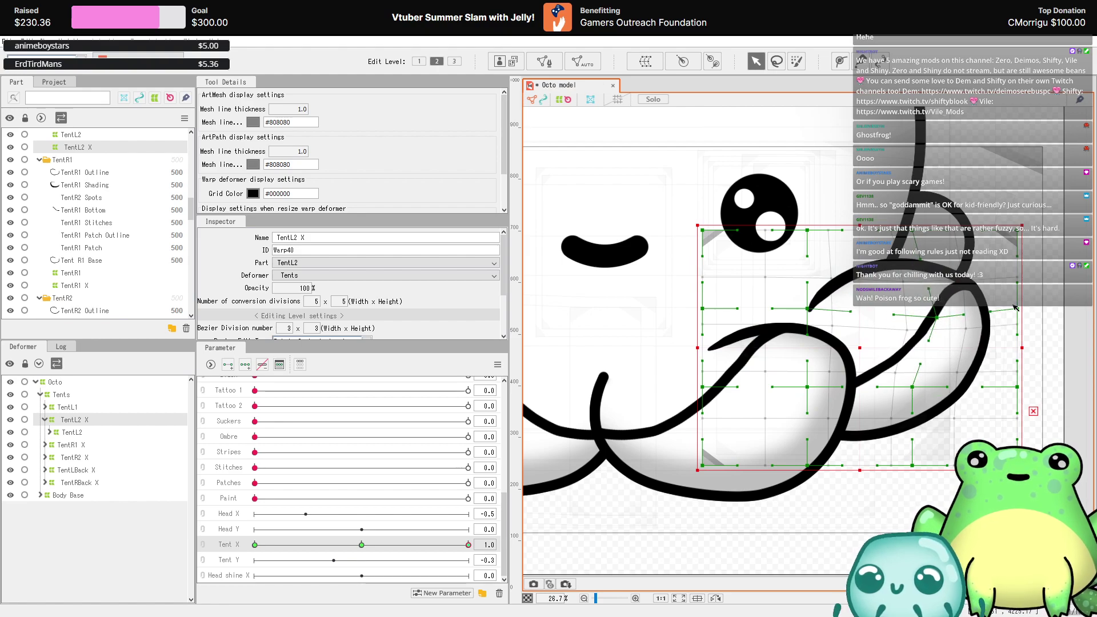
drag(1018, 313, 1033, 312)
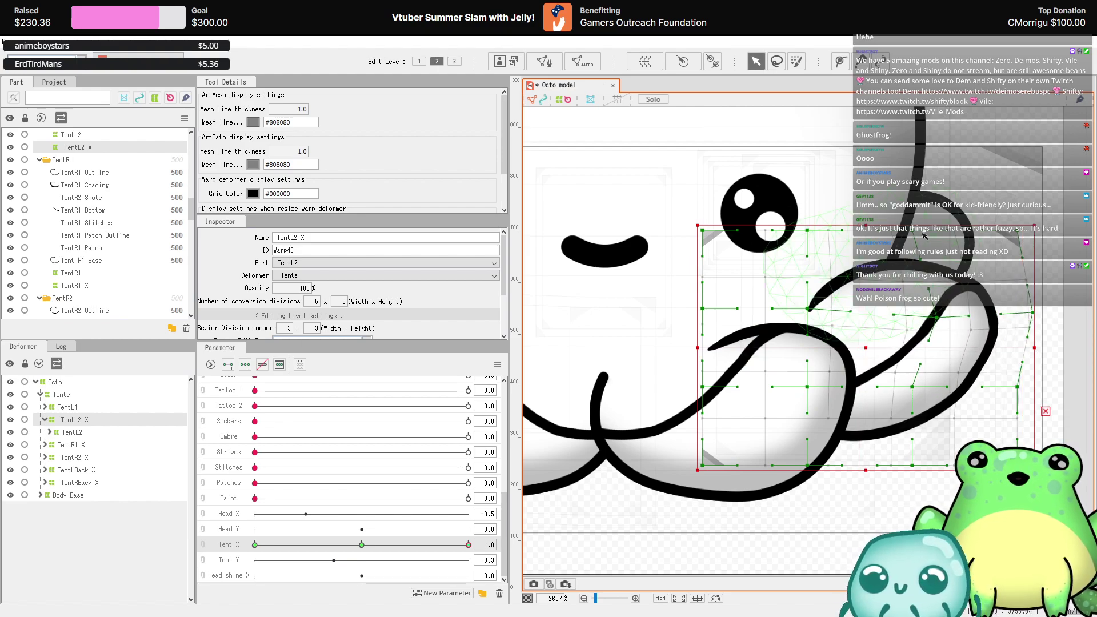
drag(1018, 232, 1034, 234)
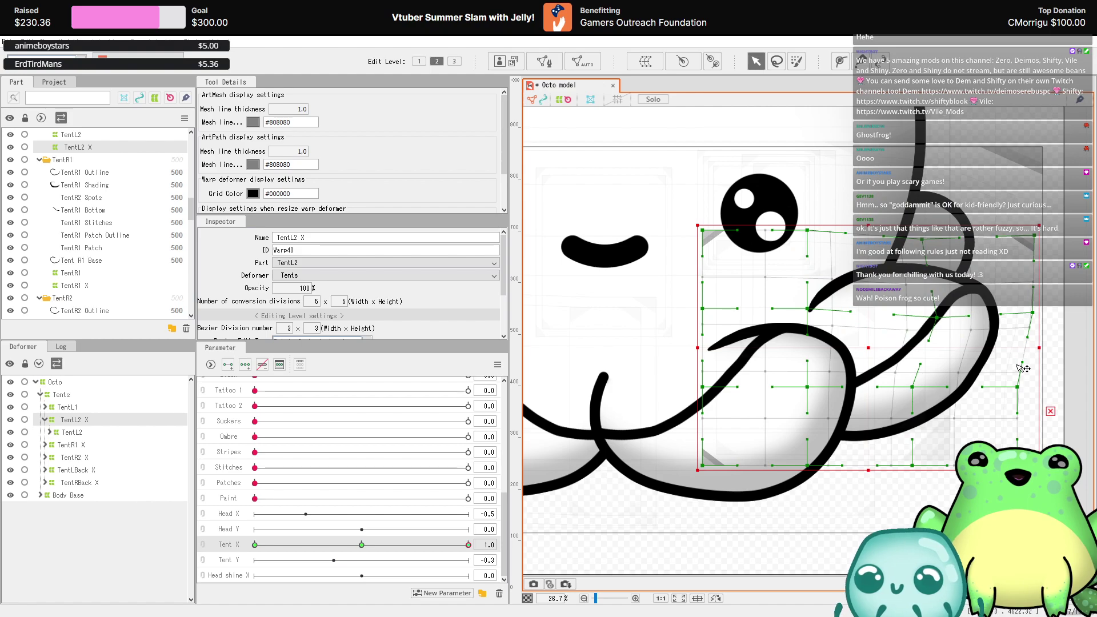
drag(1018, 388, 1035, 389)
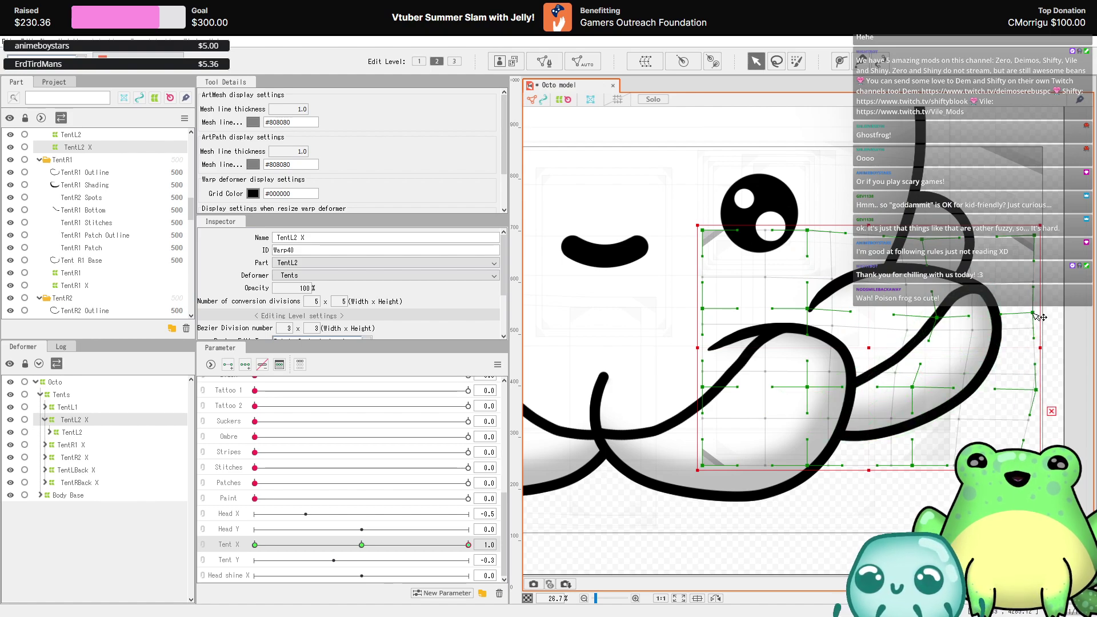
- At Tent X 1.0, lower the right-edge lattice points of TentL2 X and the inner points beside them to bend the tentacle downward
drag(1033, 313, 1034, 329)
drag(937, 317, 933, 333)
drag(912, 387, 918, 395)
drag(1036, 391, 1029, 406)
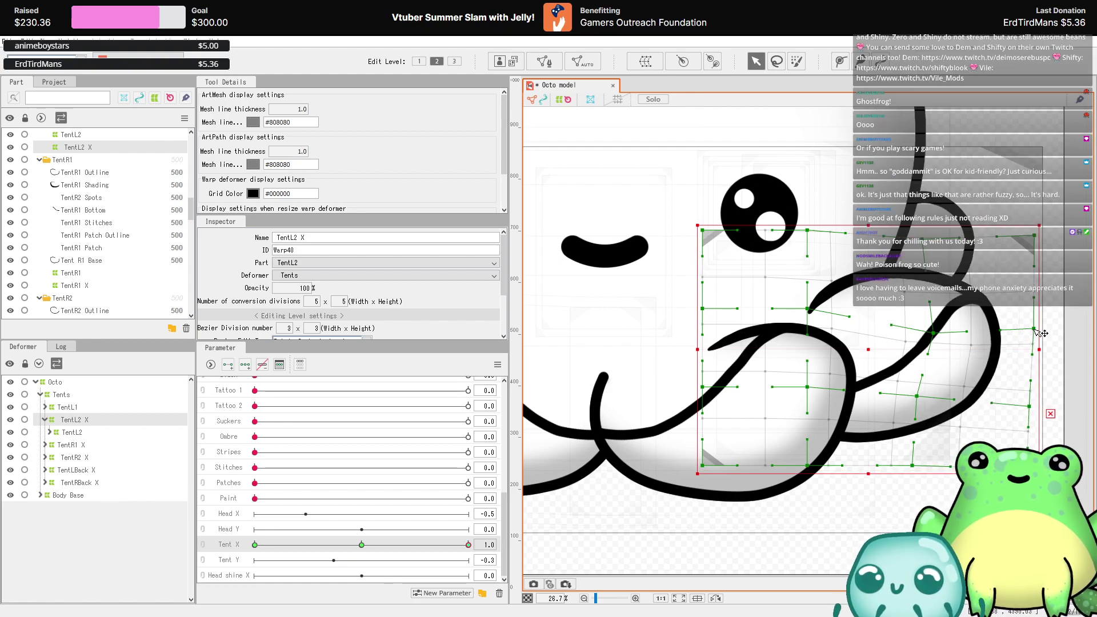
drag(1034, 329, 1033, 343)
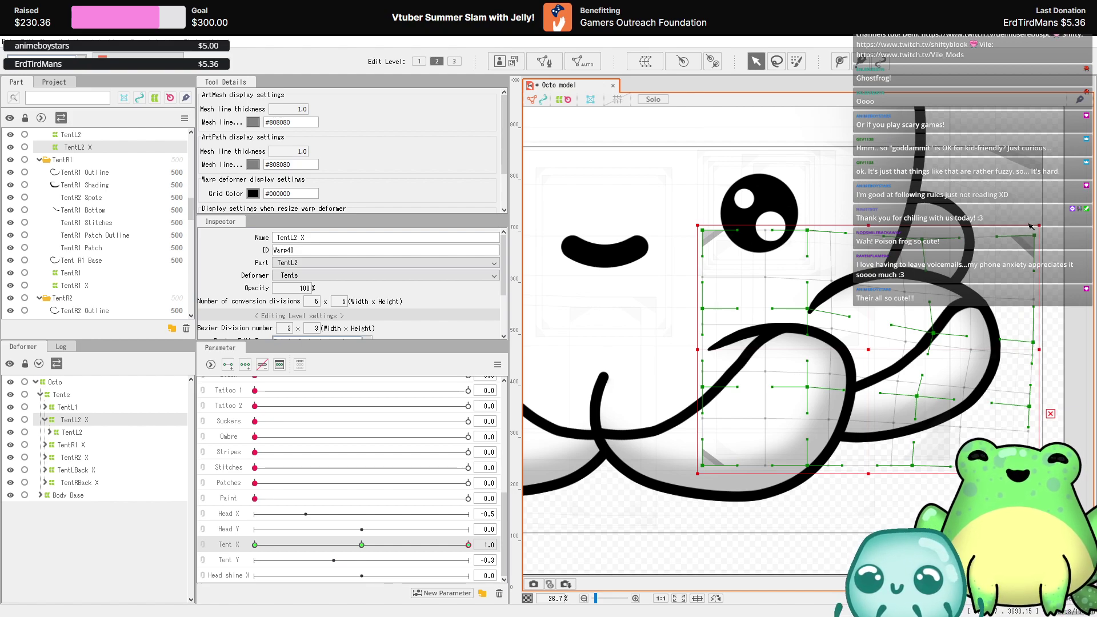
drag(1034, 237, 1037, 264)
drag(922, 238, 922, 250)
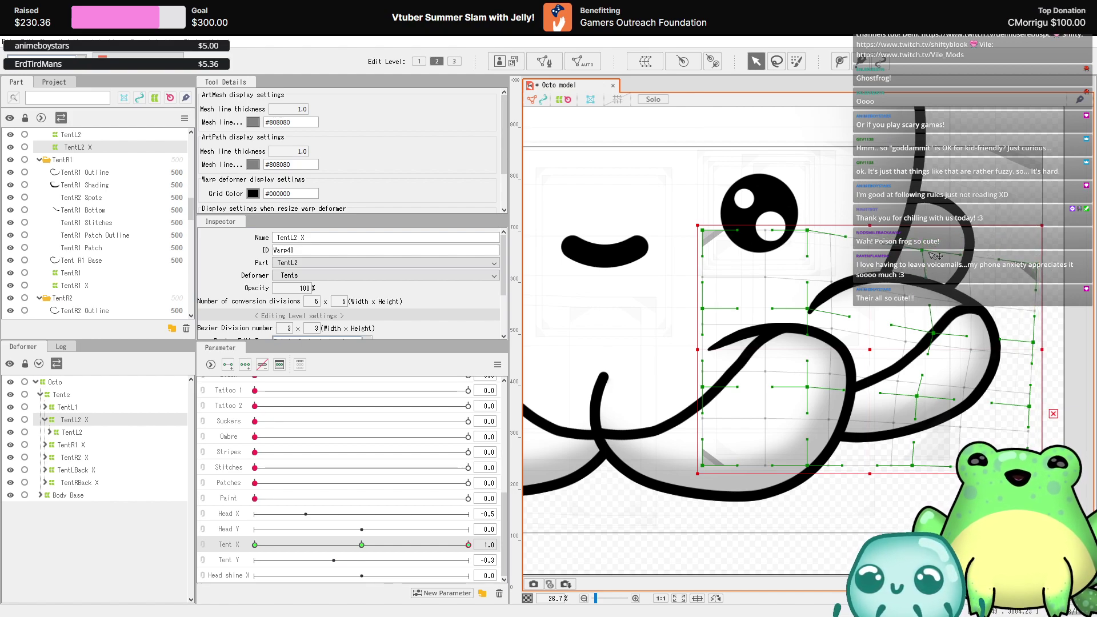
- Sweep Tent X between -1.0 and 1.0 and inspect the sway of the left side tentacle
scroll(941, 340, down, 3)
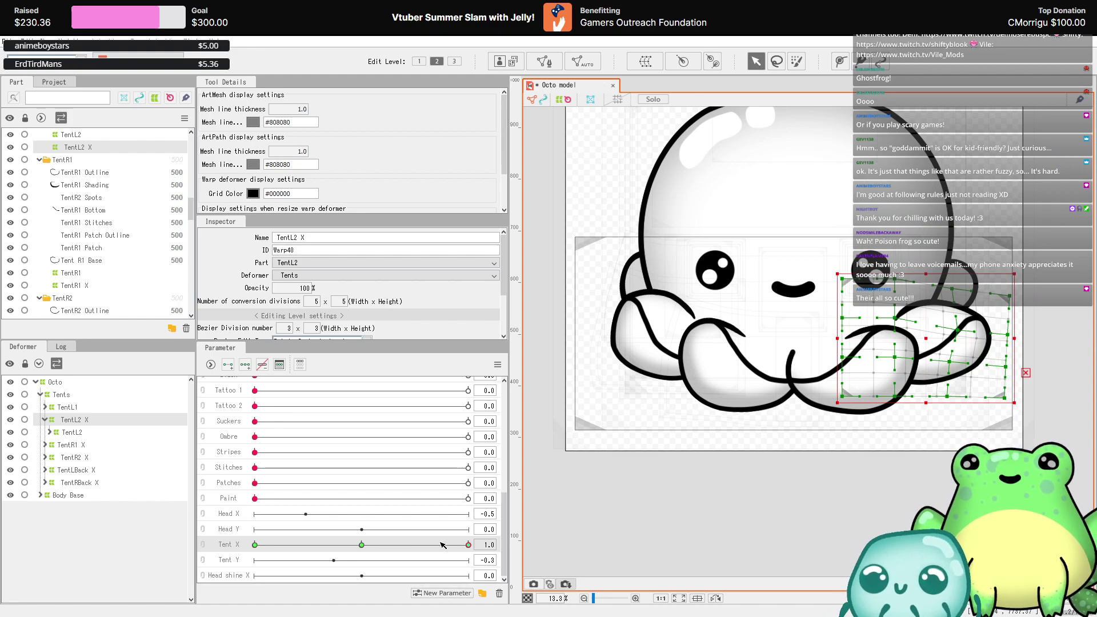
drag(443, 545, 271, 562)
drag(272, 561, 498, 570)
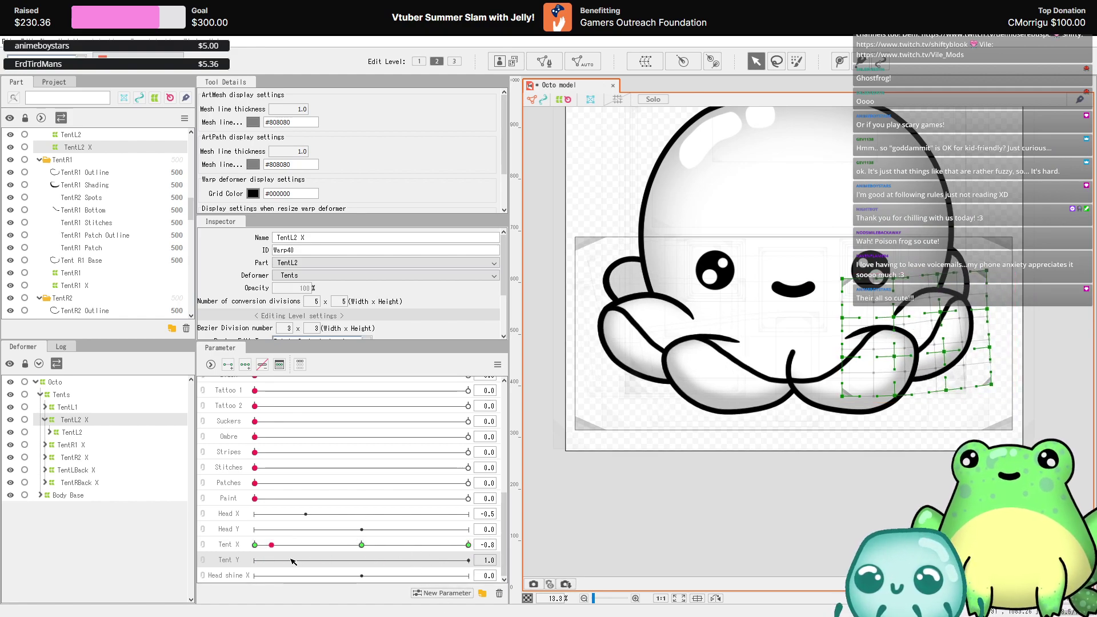
drag(272, 545, 251, 545)
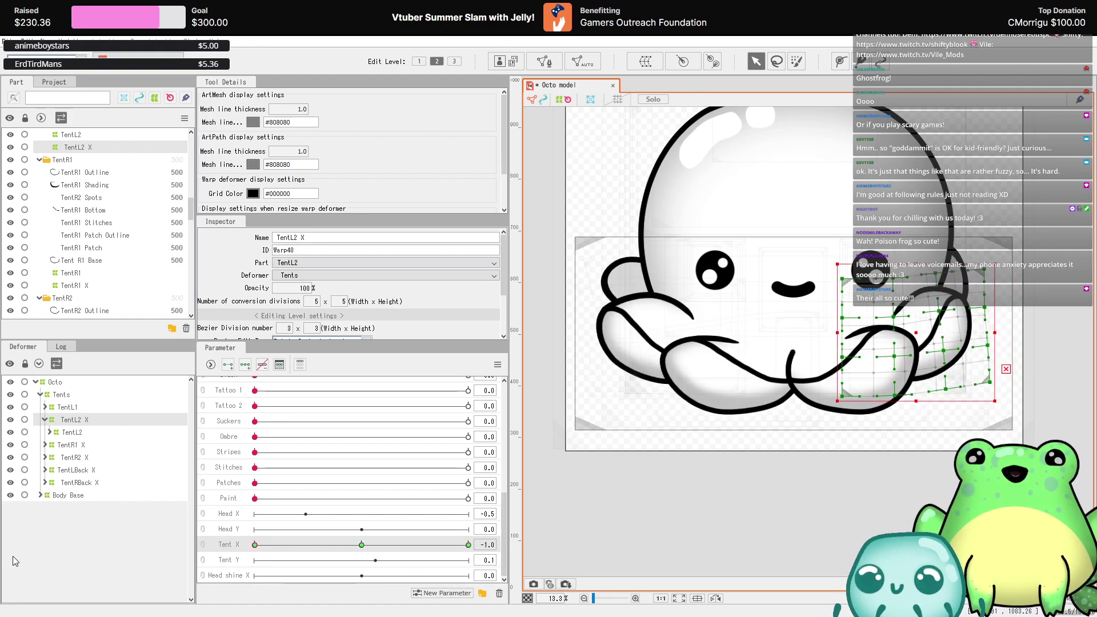
drag(73, 612, 792, 469)
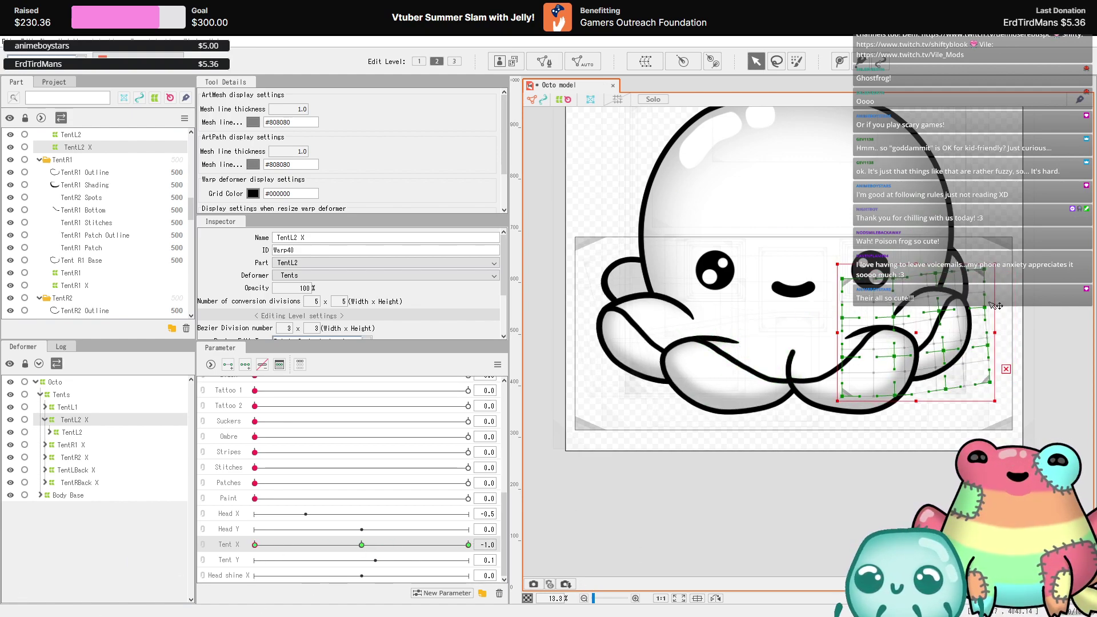
scroll(980, 369, up, 5)
scroll(981, 380, down, 2)
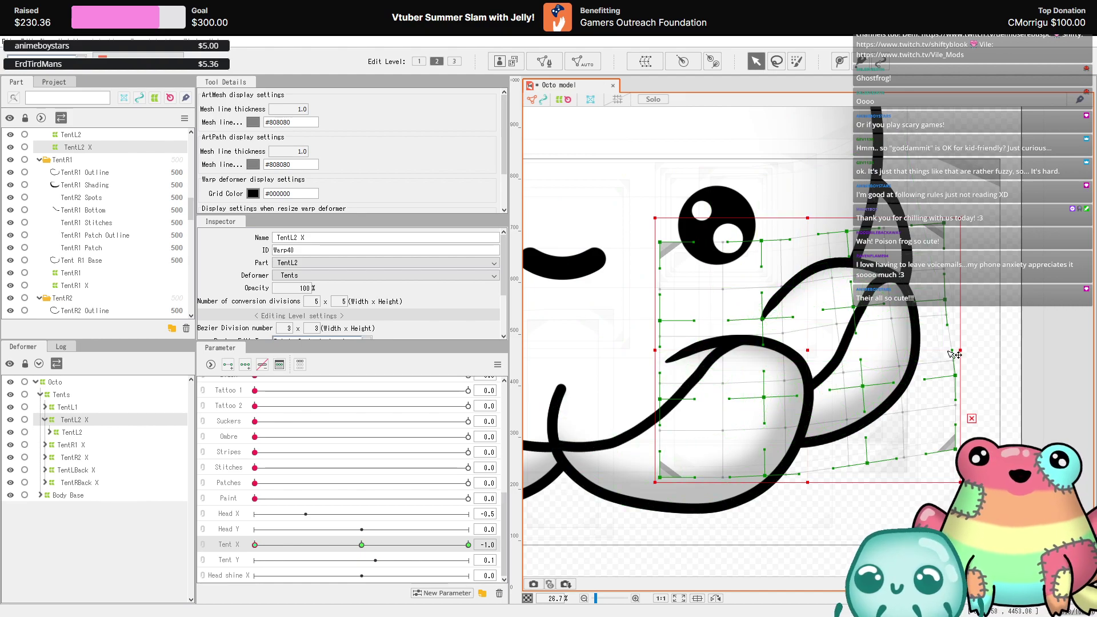
scroll(951, 350, down, 2)
- Create a parent warp deformer named TentL1 X around the TentL1 deformer and add three keys on Tent X for it
click(88, 407)
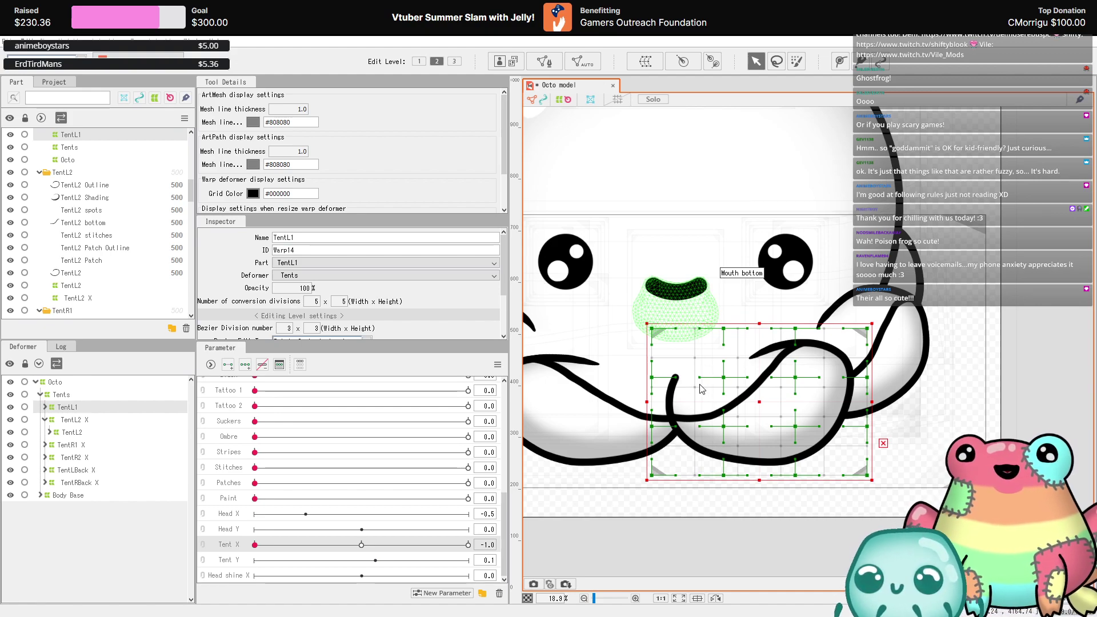
click(697, 524)
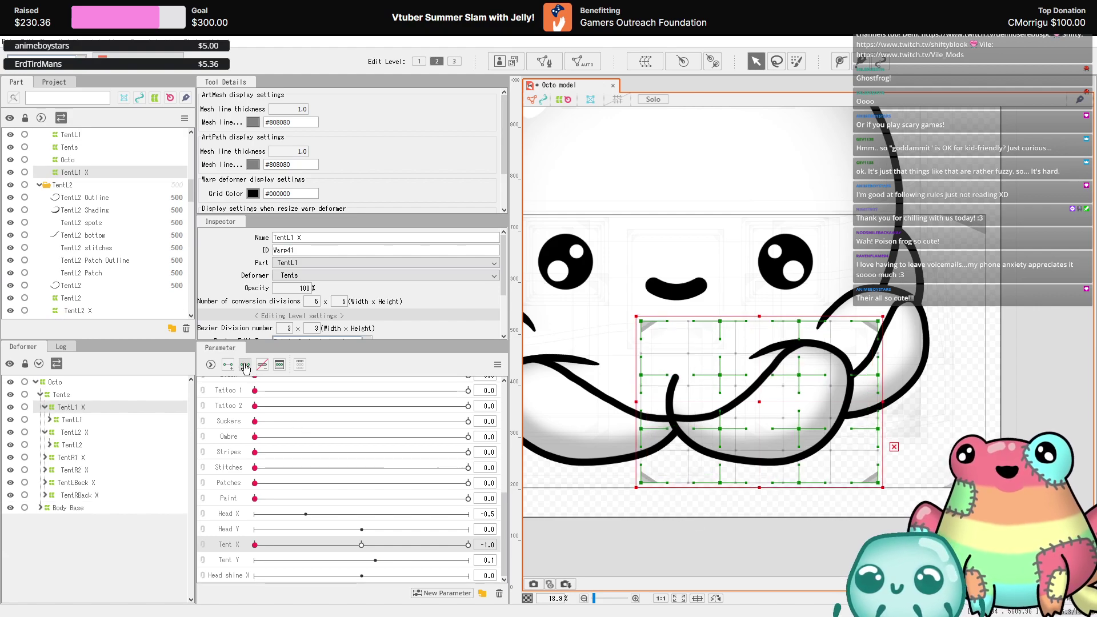
drag(278, 538, 580, 558)
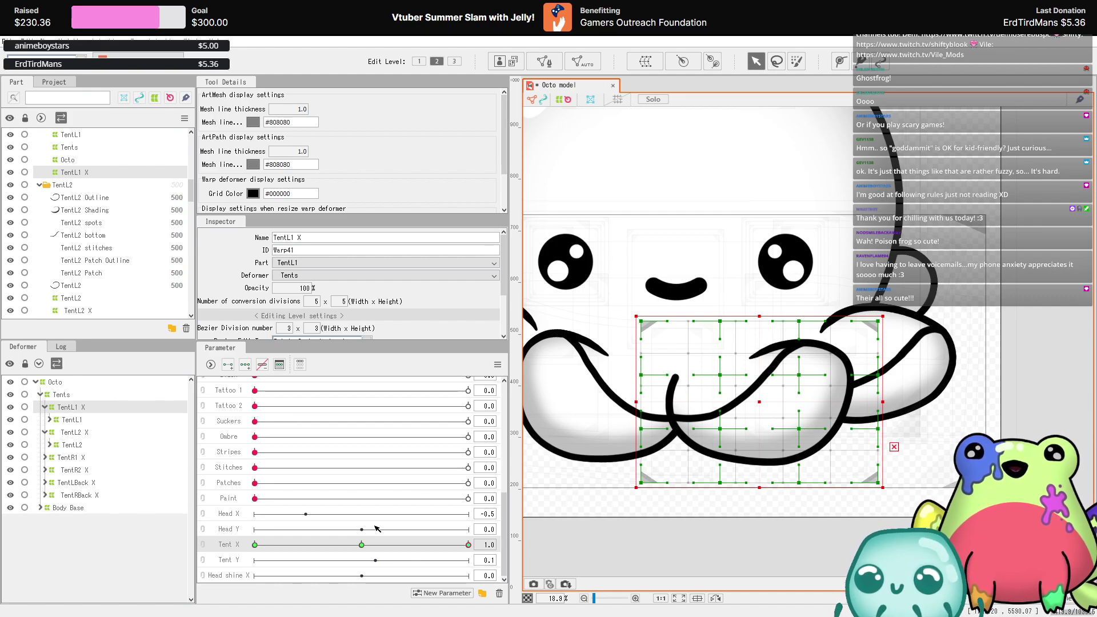
- At Tent X -1.0, raise the upper-right, right-edge and inner right lattice points of TentL1 X to lift the tentacle's curl
drag(377, 544, 221, 555)
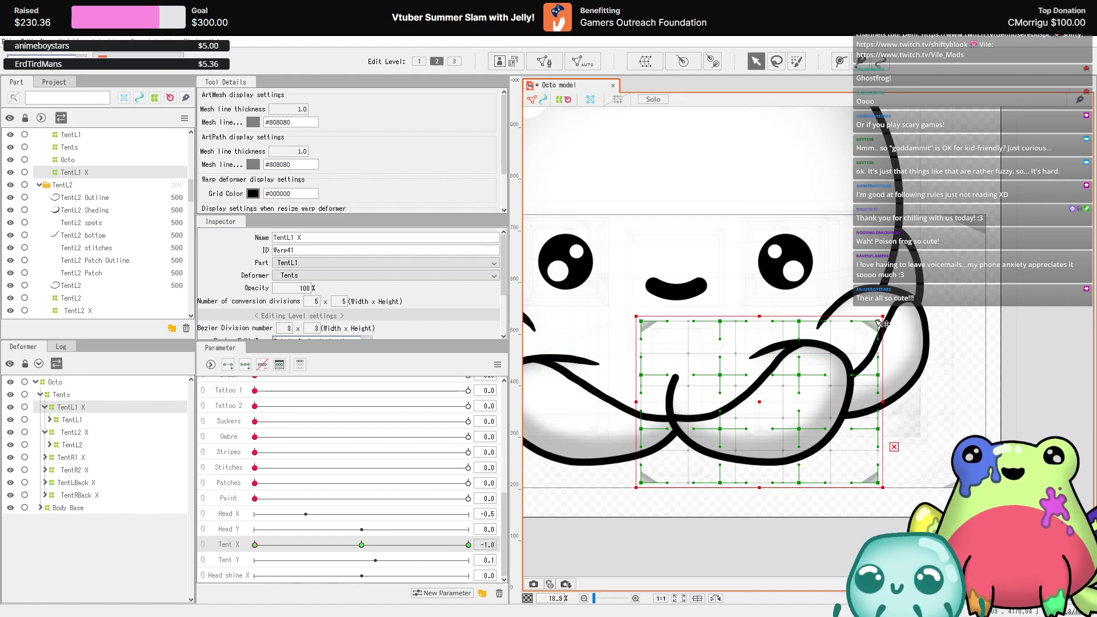
drag(878, 321, 856, 298)
drag(799, 321, 790, 299)
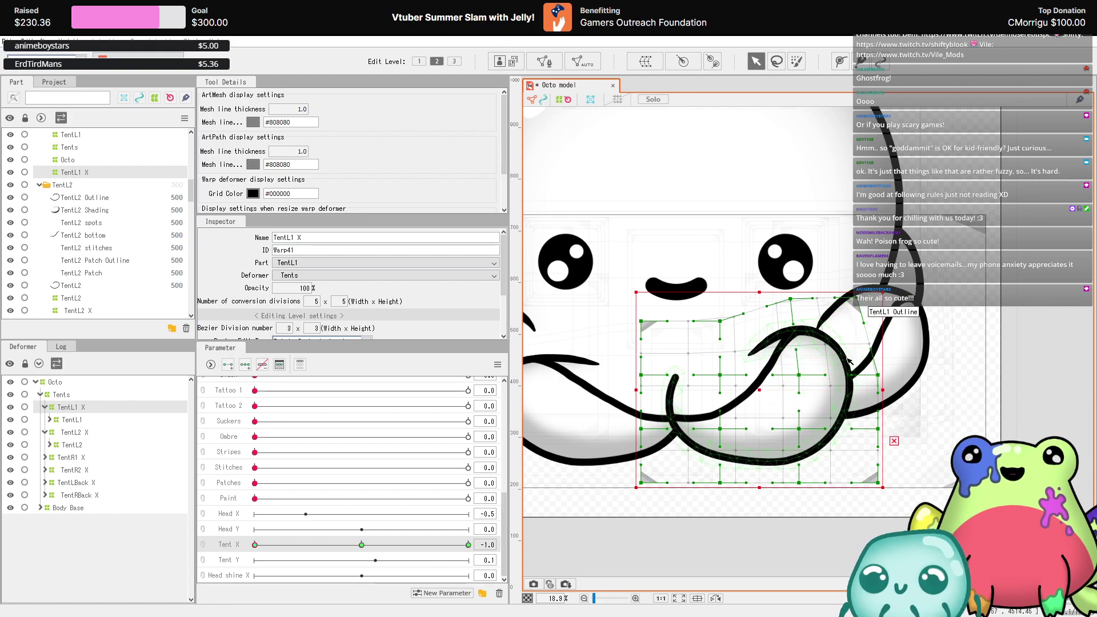
drag(879, 374, 871, 351)
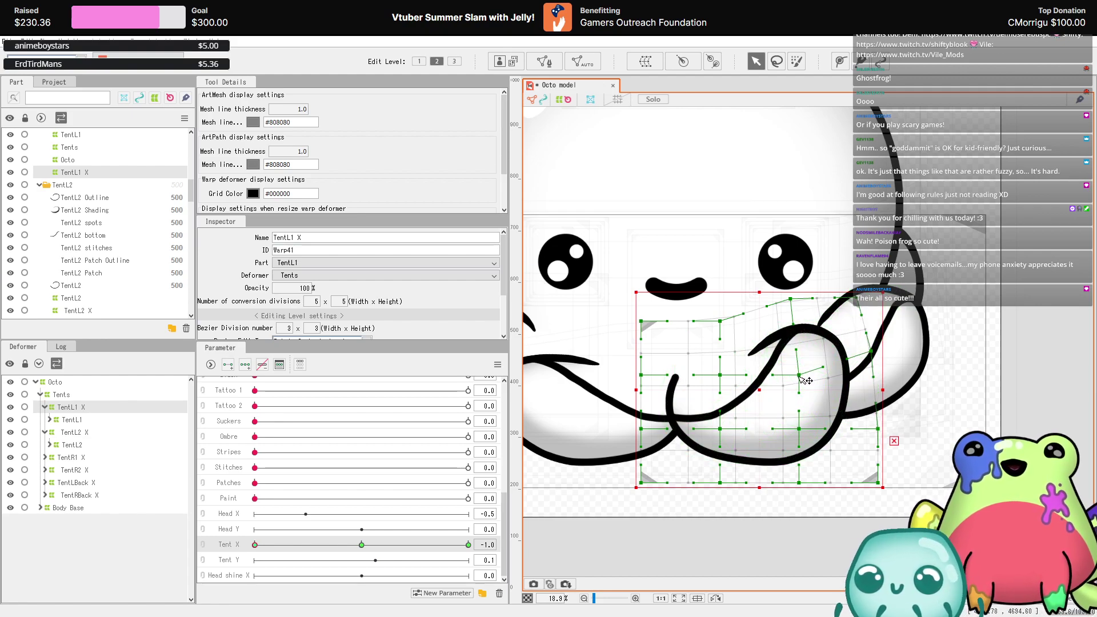
drag(799, 375, 799, 363)
drag(877, 428, 876, 413)
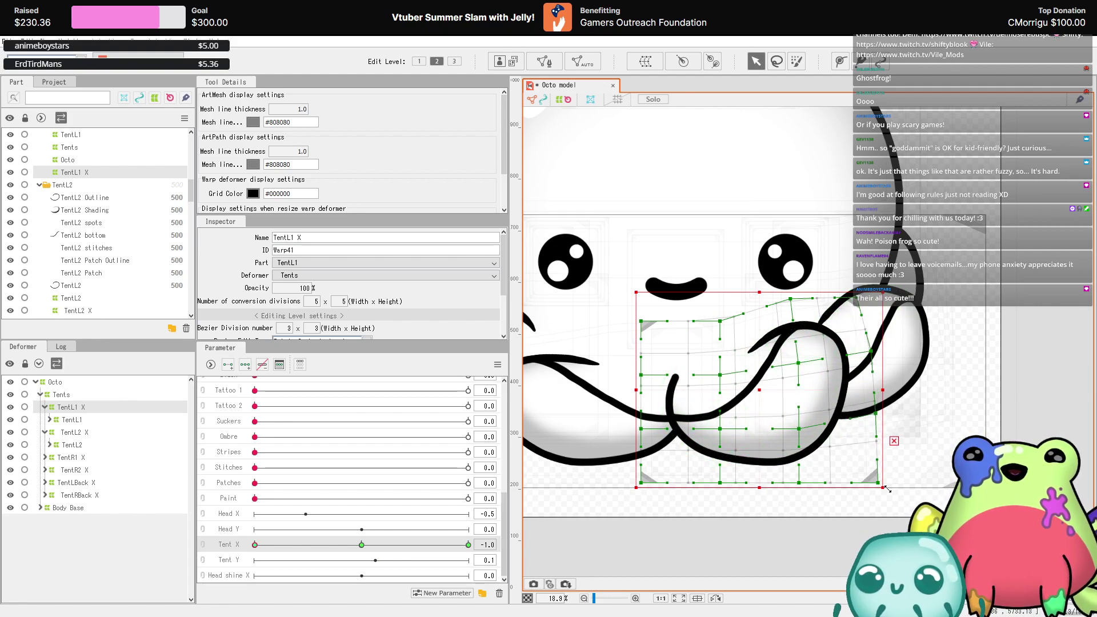
drag(879, 484, 875, 467)
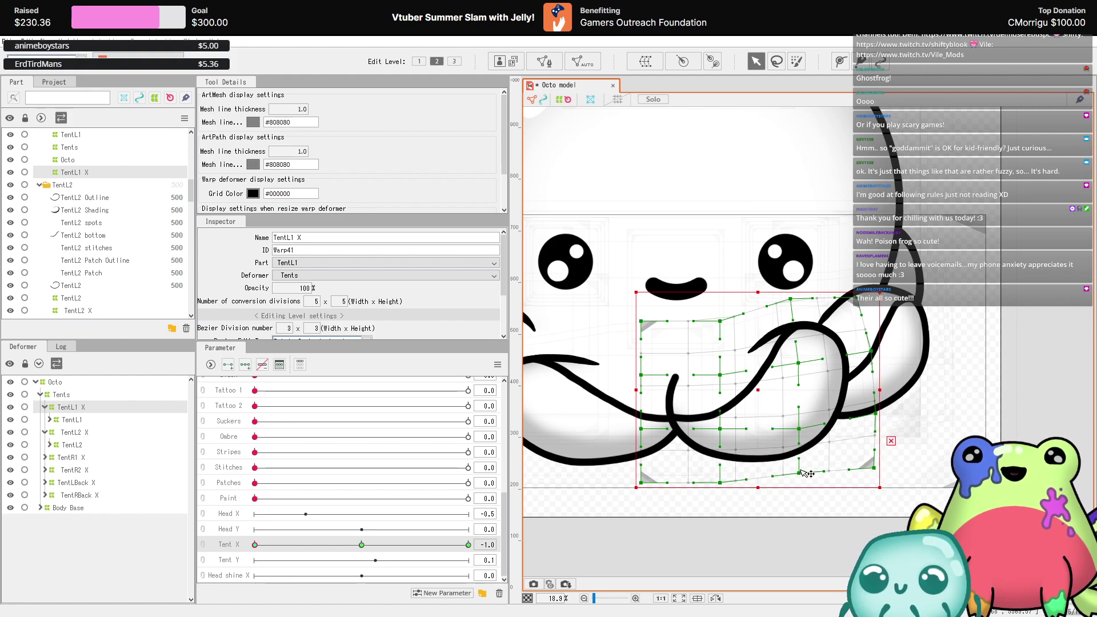
scroll(909, 408, down, 2)
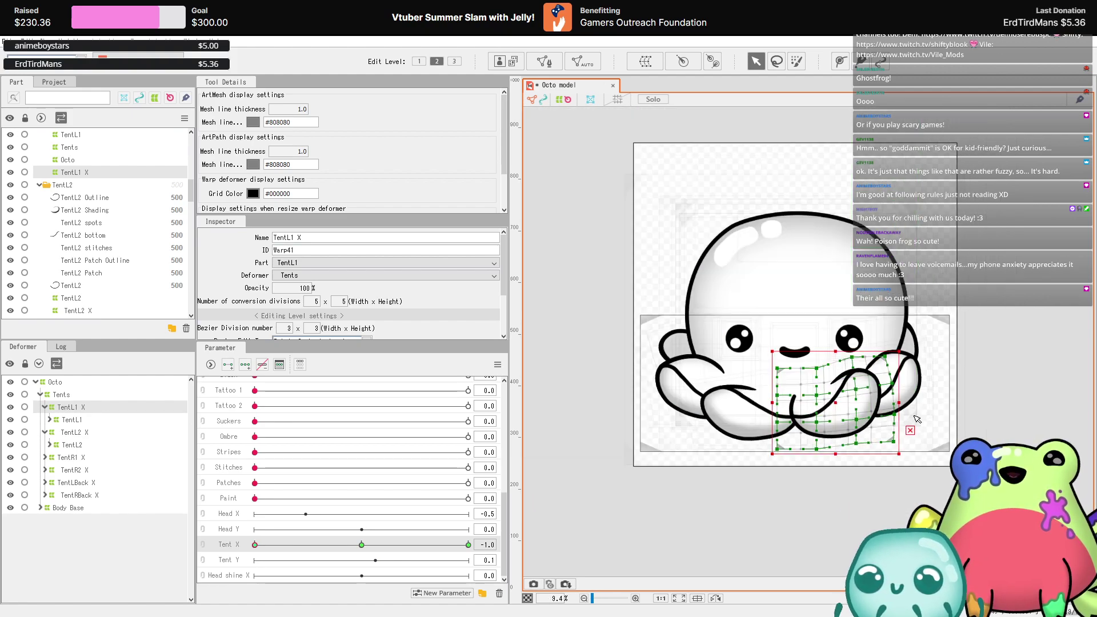
- At Tent X 1.0, lower the right-edge lattice points of TentL1 X and the inner point beside them, pulling the upper-right corner inward
drag(255, 544, 468, 545)
scroll(876, 412, up, 1)
scroll(869, 415, up, 1)
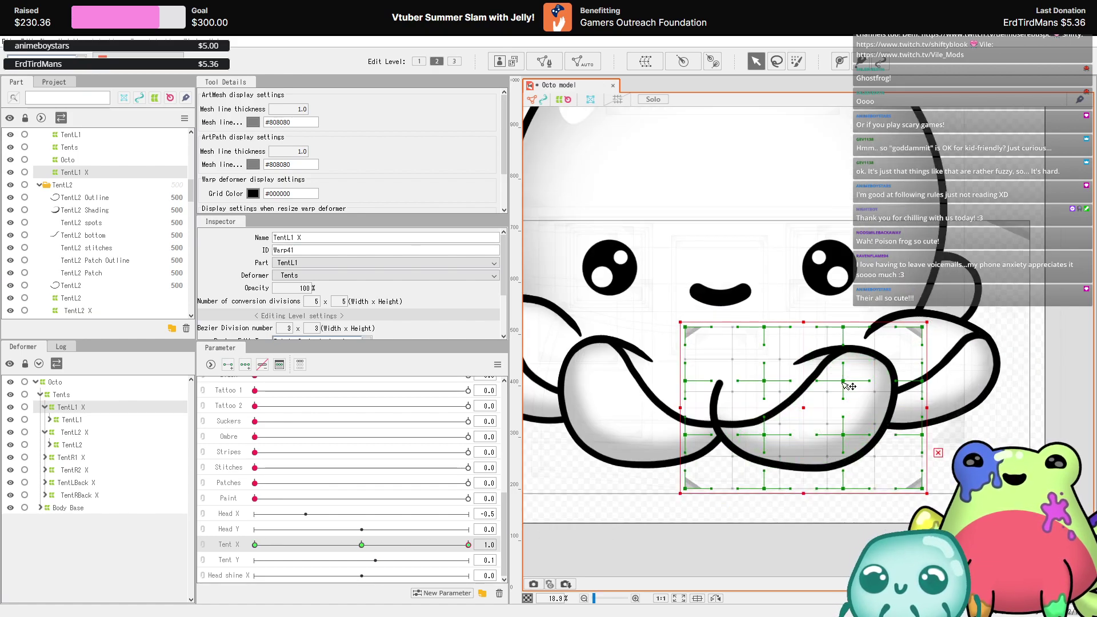
drag(849, 384, 848, 394)
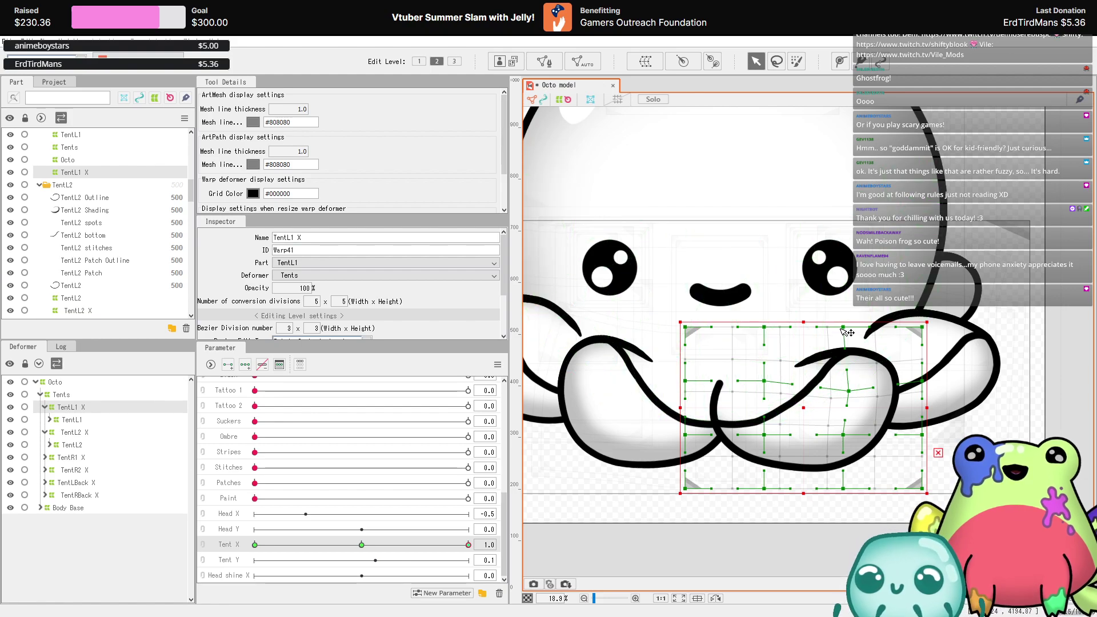
mouse_move(845, 327)
mouse_down()
mouse_move(850, 347)
mouse_move(848, 329)
mouse_up()
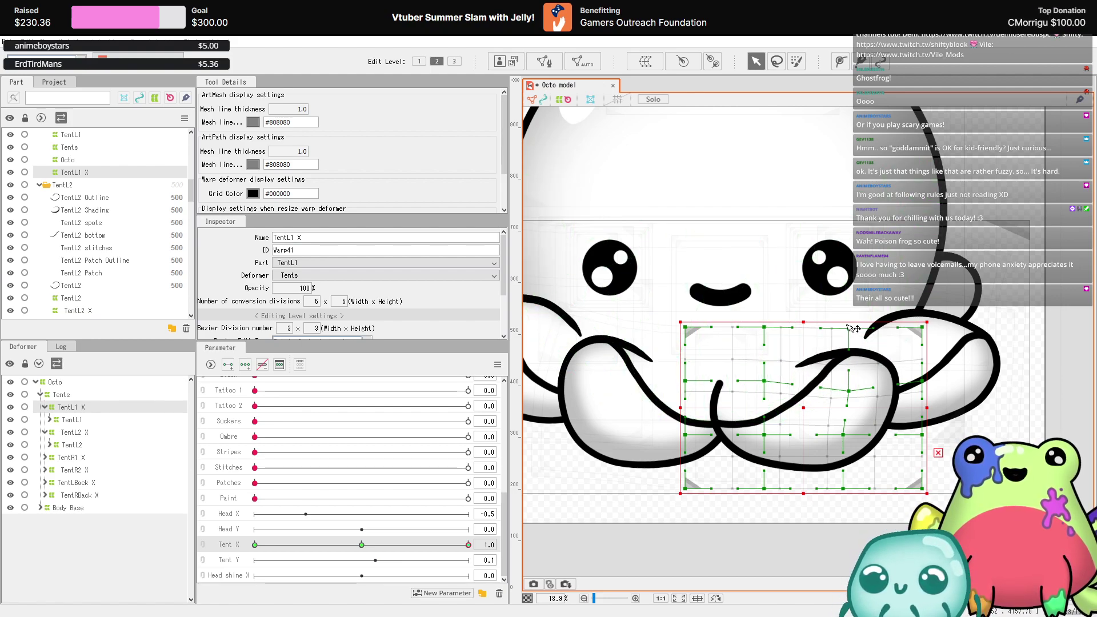
drag(920, 329, 910, 344)
drag(922, 381, 922, 393)
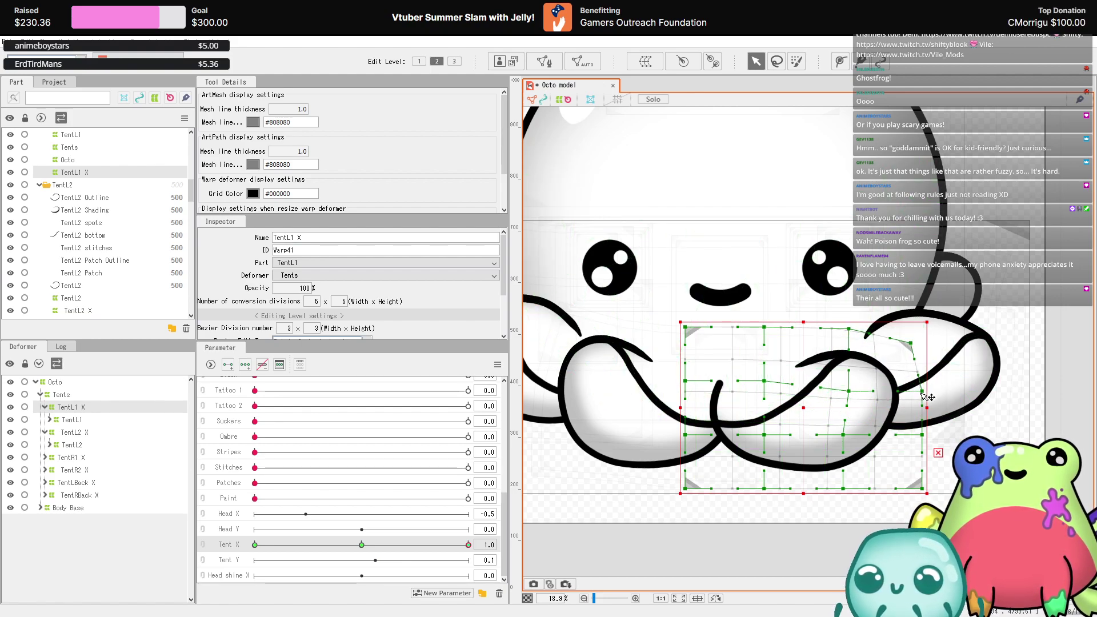
drag(922, 435, 918, 442)
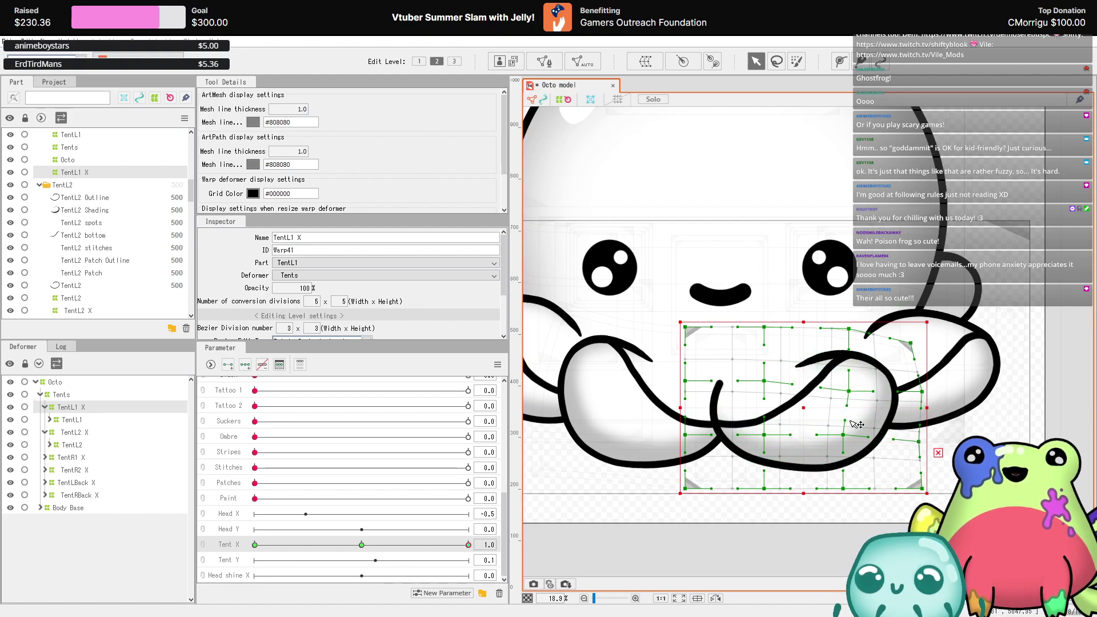
- At Tent X 1.0, lower the inner right lattice points of TentL1 X and pull the lower-right corner inward to round the tentacle
click(849, 442)
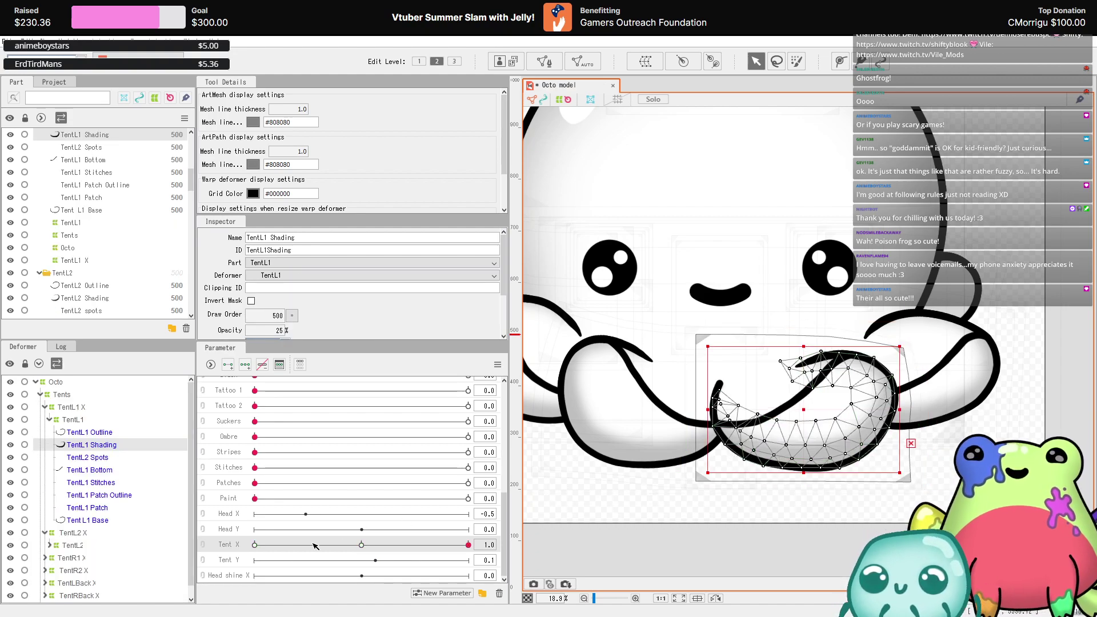
click(71, 407)
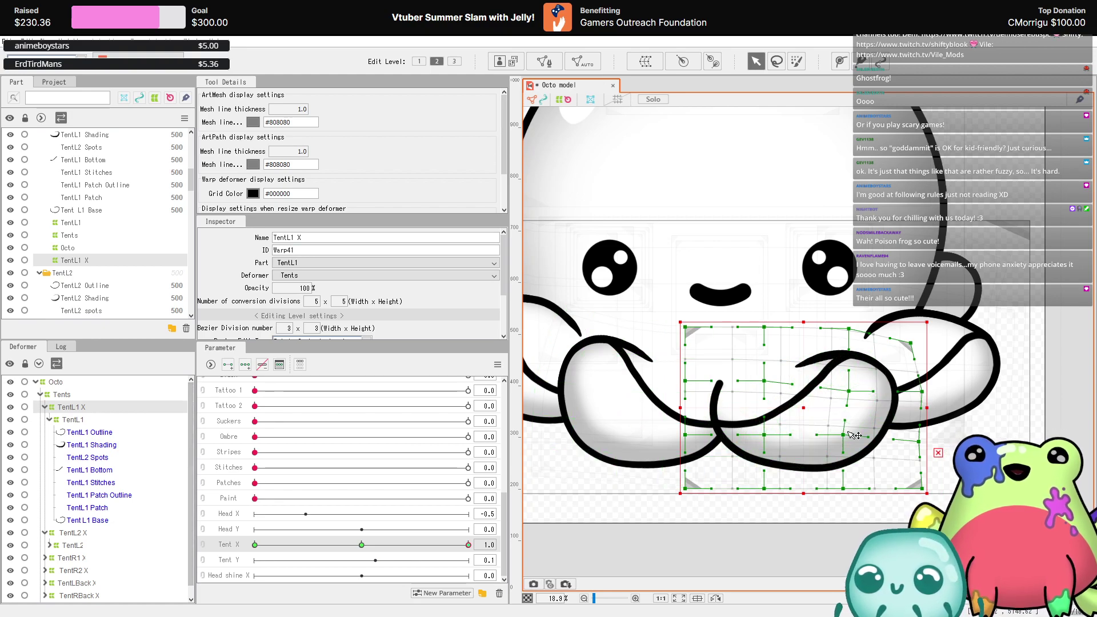
drag(853, 435, 850, 445)
drag(845, 492, 844, 496)
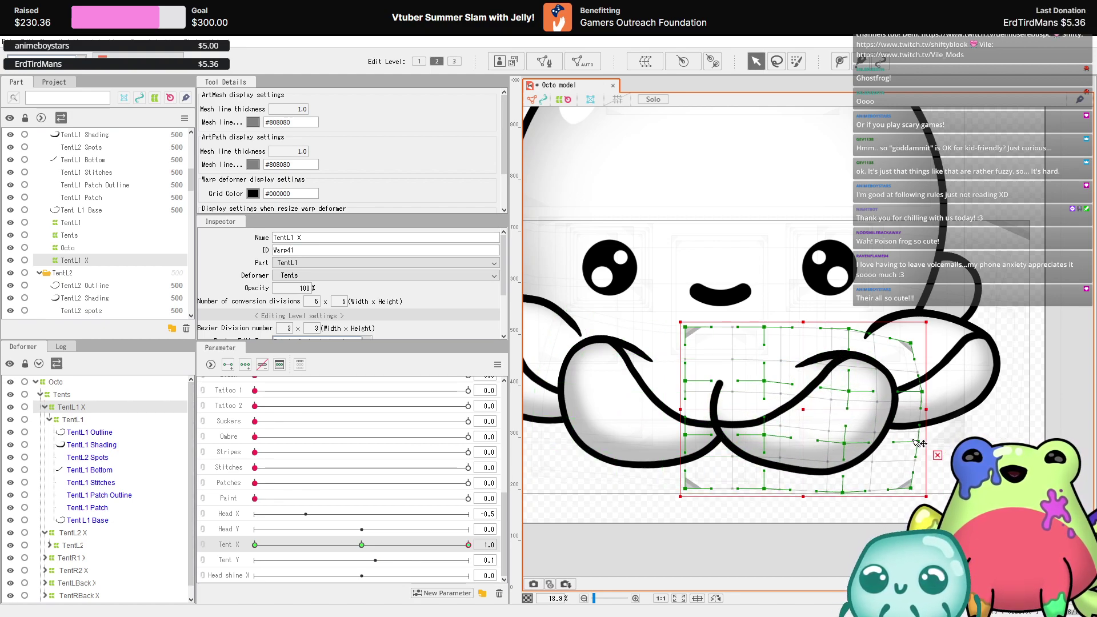
drag(916, 441, 912, 441)
drag(911, 488, 902, 480)
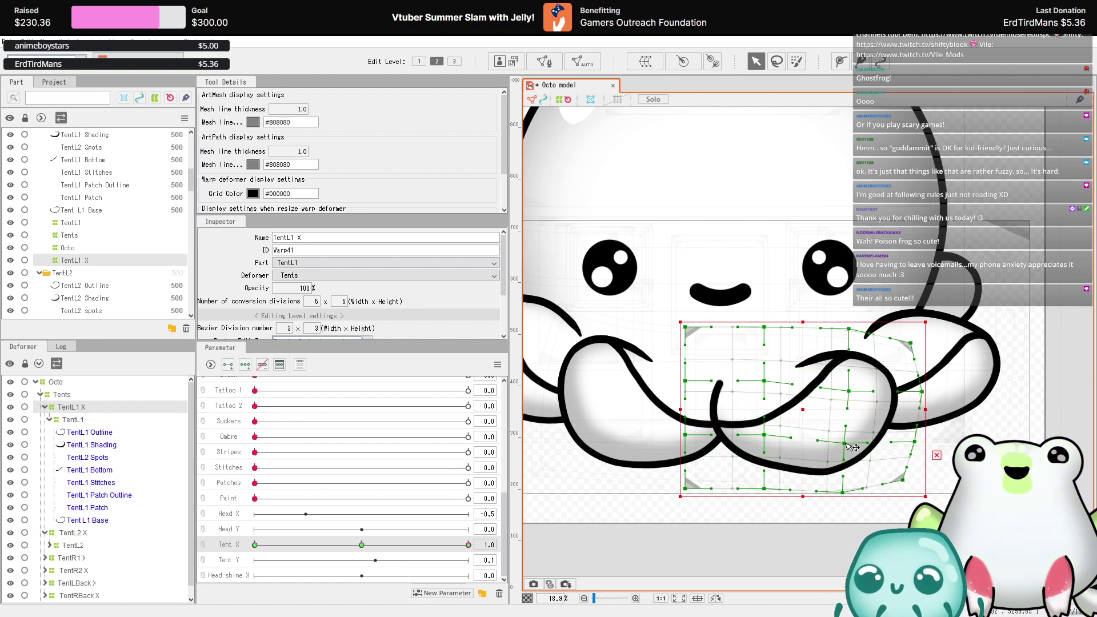
drag(845, 443, 848, 445)
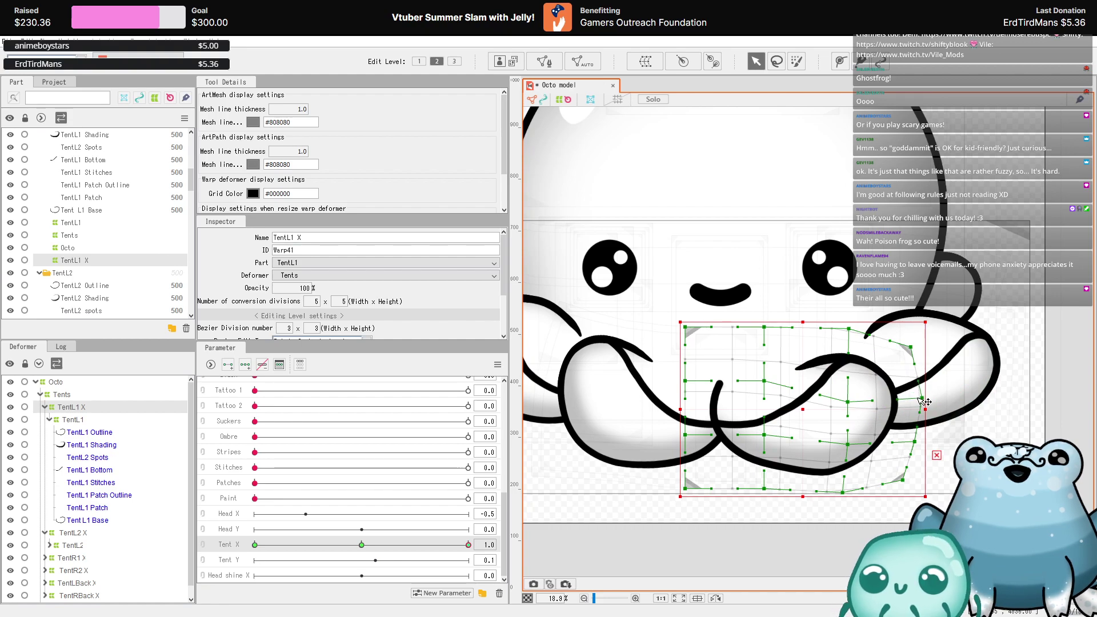
scroll(924, 395, down, 4)
scroll(887, 455, up, 4)
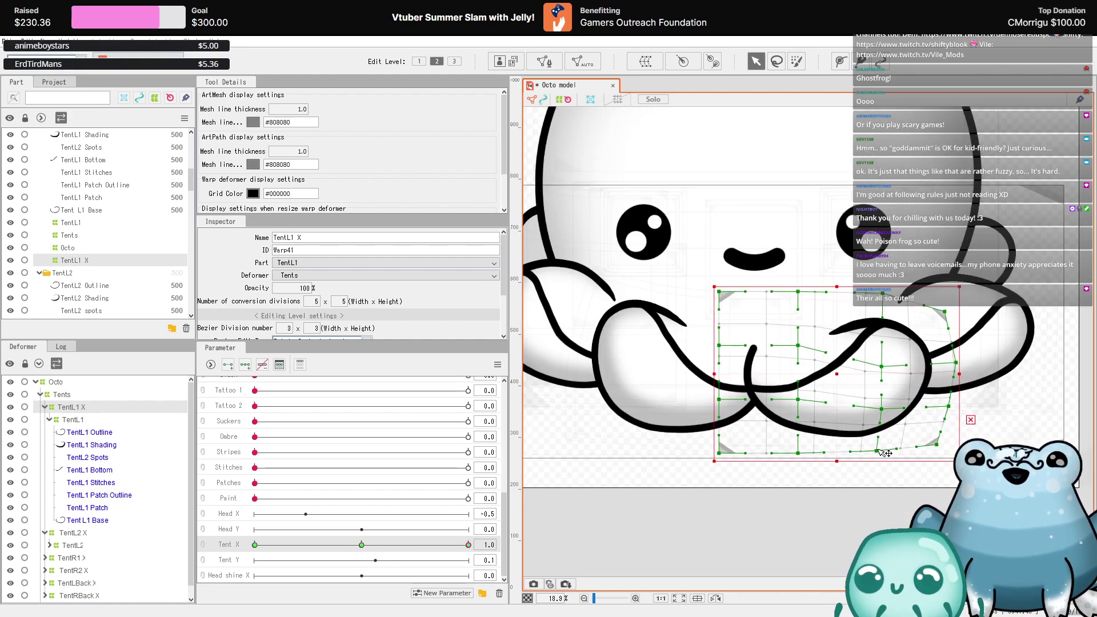
- Sweep Tent X between its extremes to inspect the front tentacle's sway, return it to 0 and deselect the deformer
scroll(736, 459, down, 2)
drag(396, 546, 147, 597)
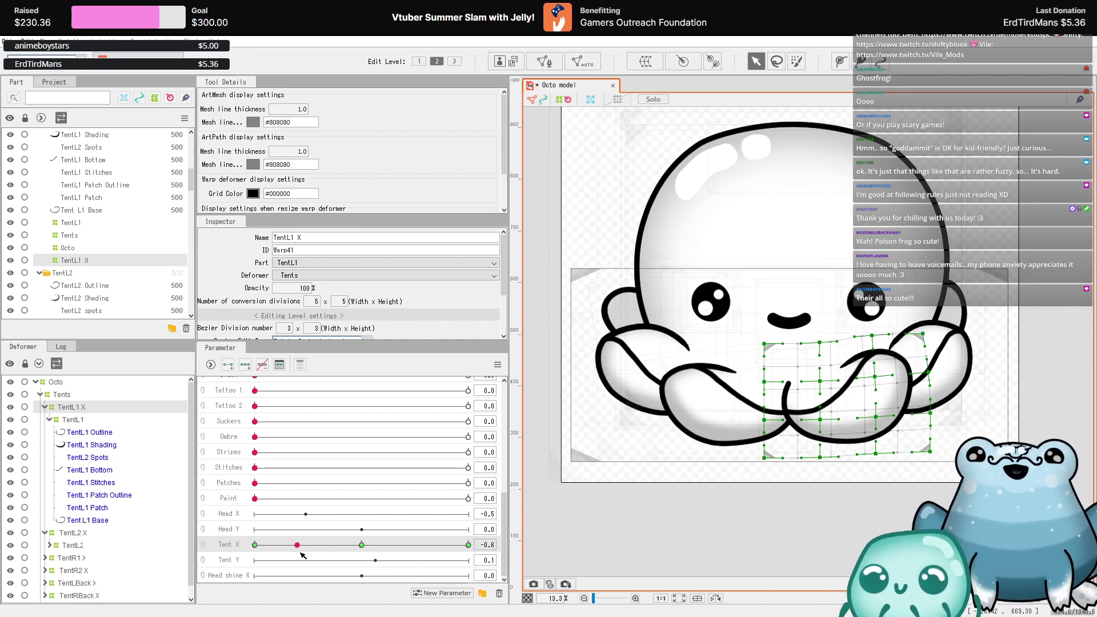
drag(175, 604, 360, 544)
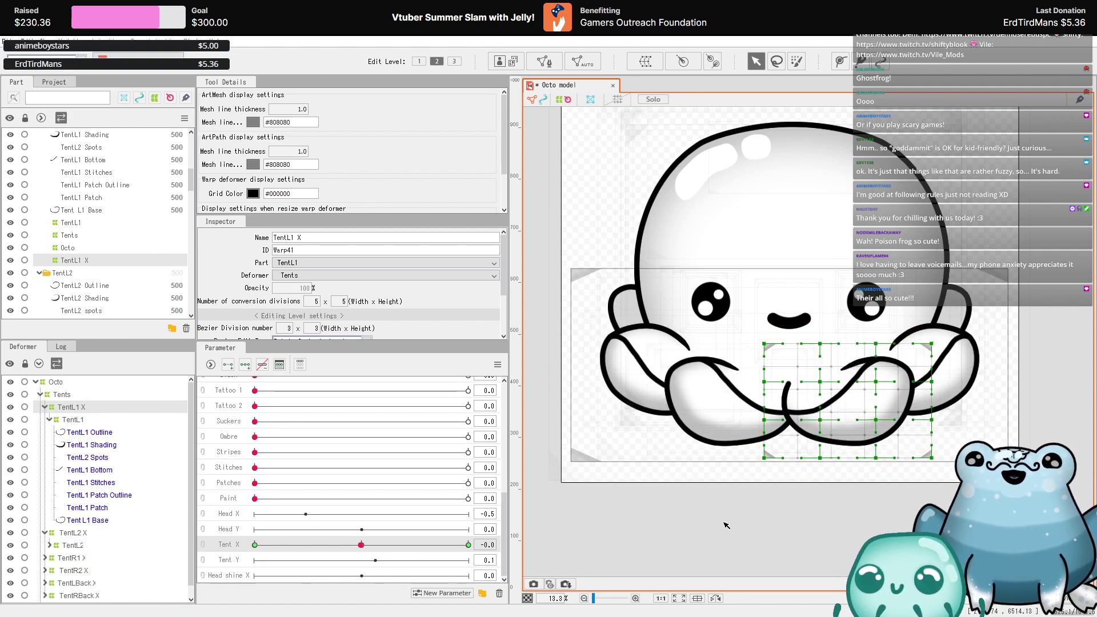
click(685, 532)
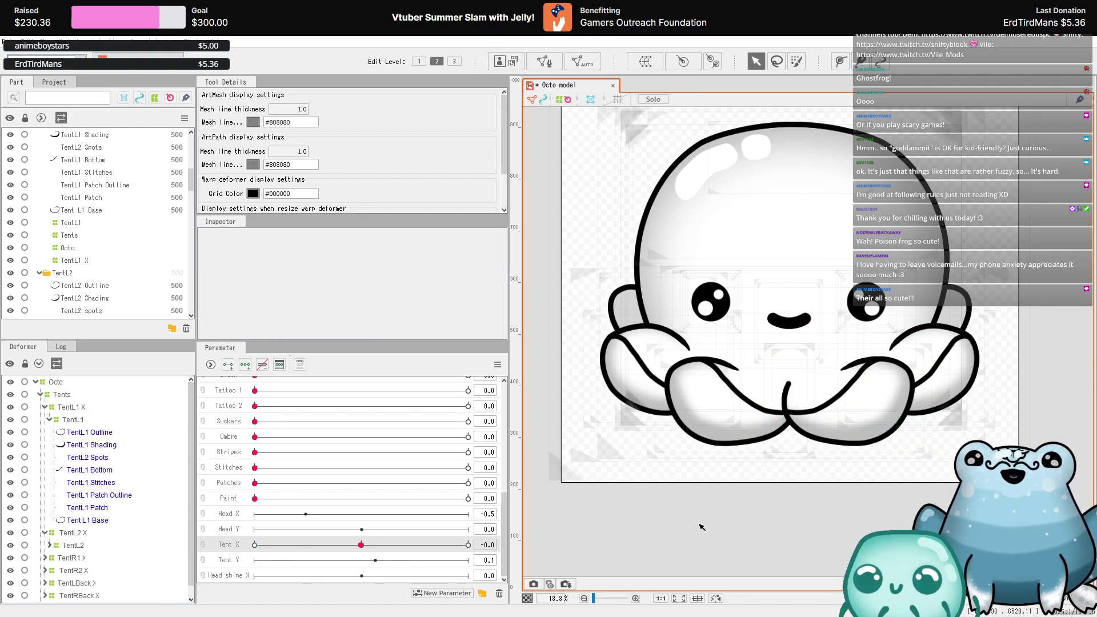
- Collapse the TentL1 X and TentL2 X branches, and create a parent warp deformer named TentRBack Y around TentRBack X
click(45, 407)
click(44, 419)
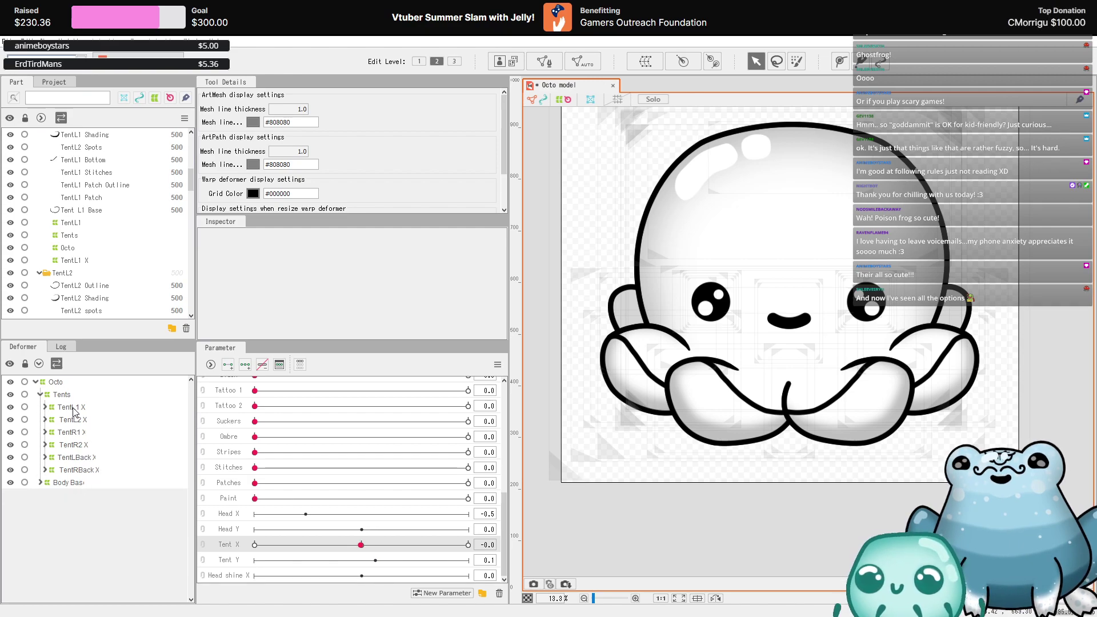
click(79, 470)
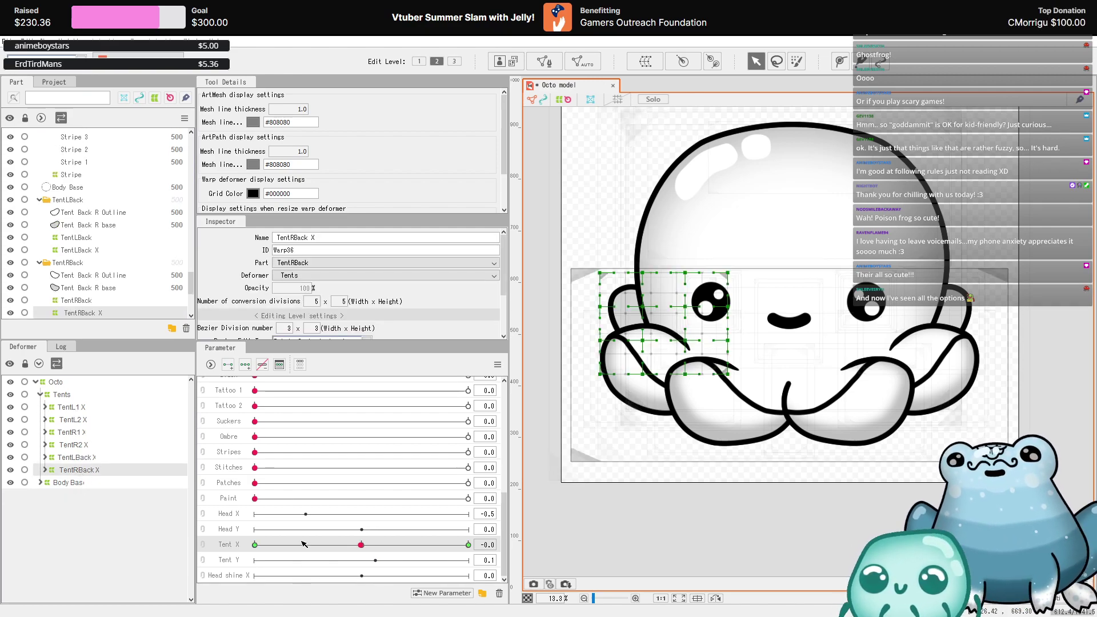
click(312, 560)
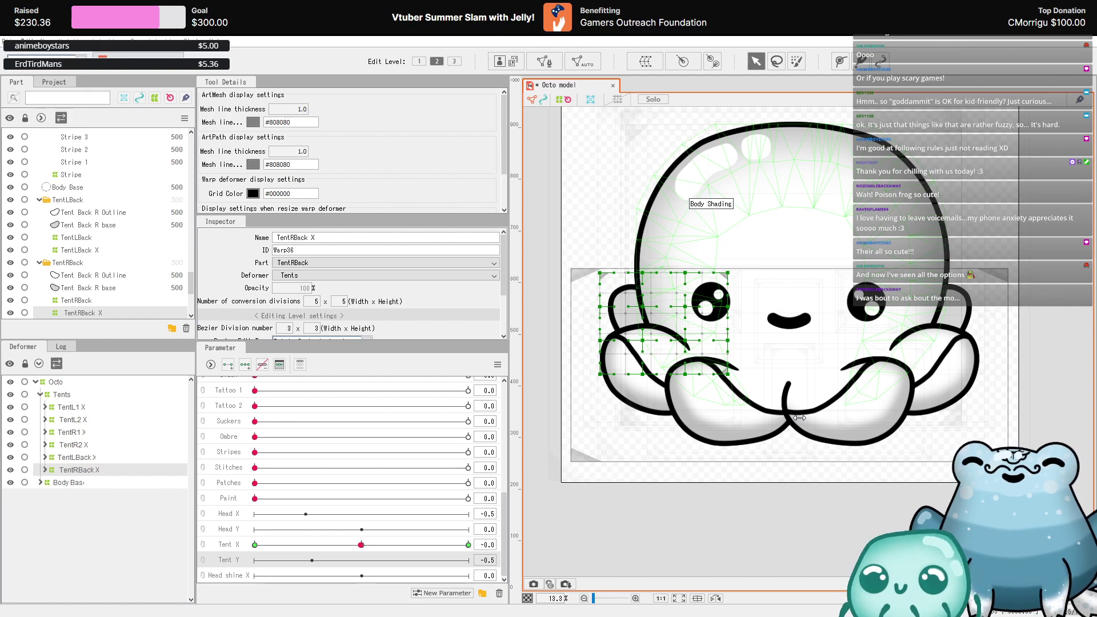
click(692, 525)
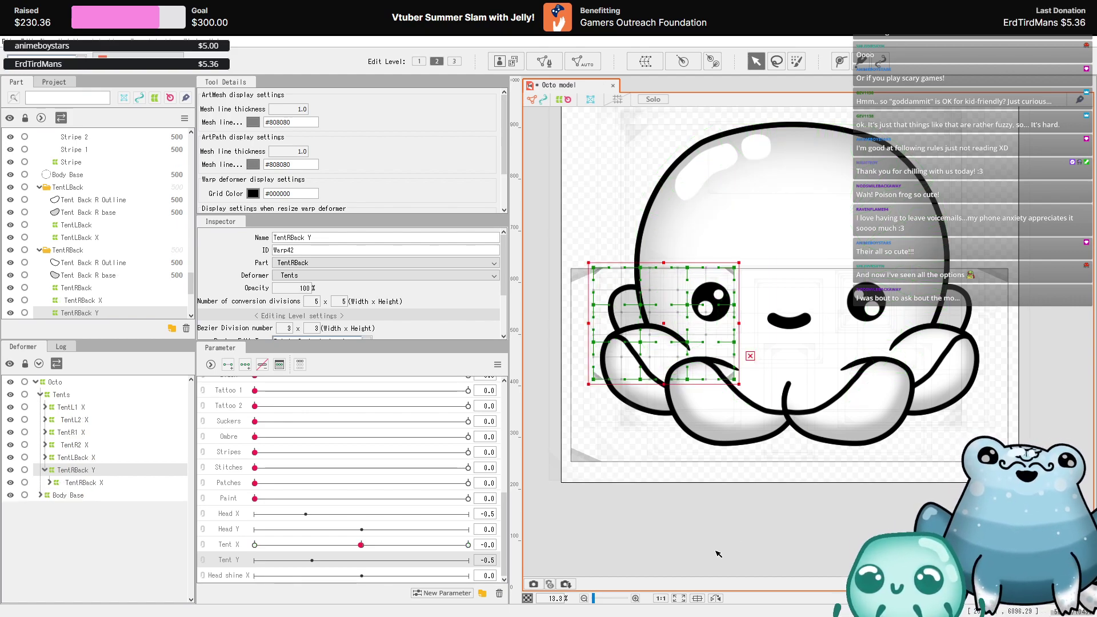
drag(441, 562, 479, 563)
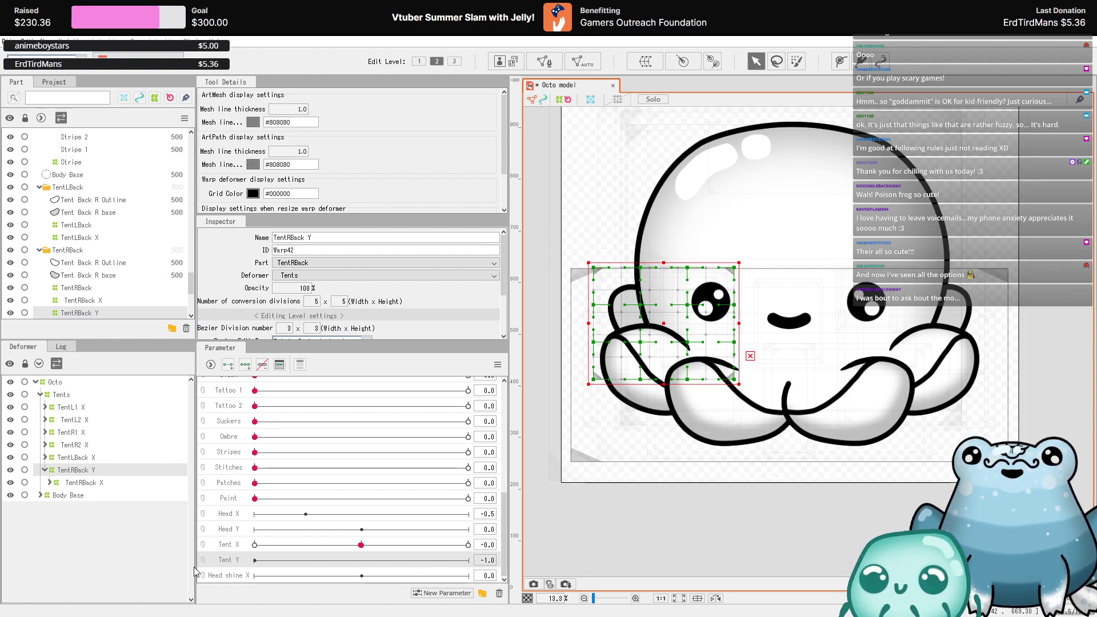
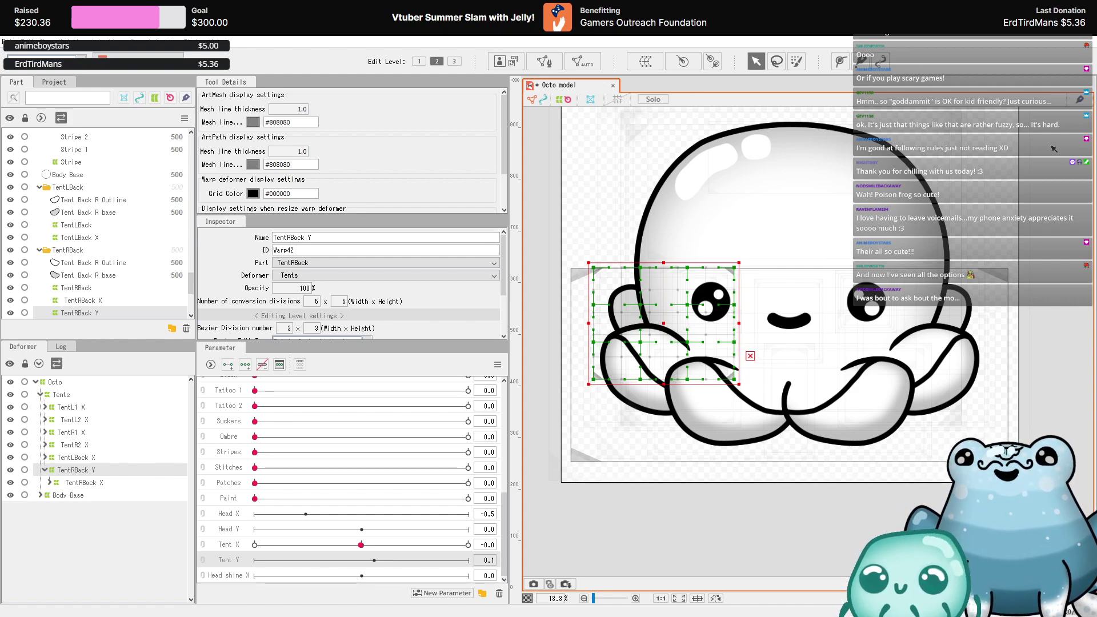
- Add three Tent Y keys to TentRBack Y and, at Tent Y 1.0, pull its upper three left-edge lattice points outward and down
click(245, 364)
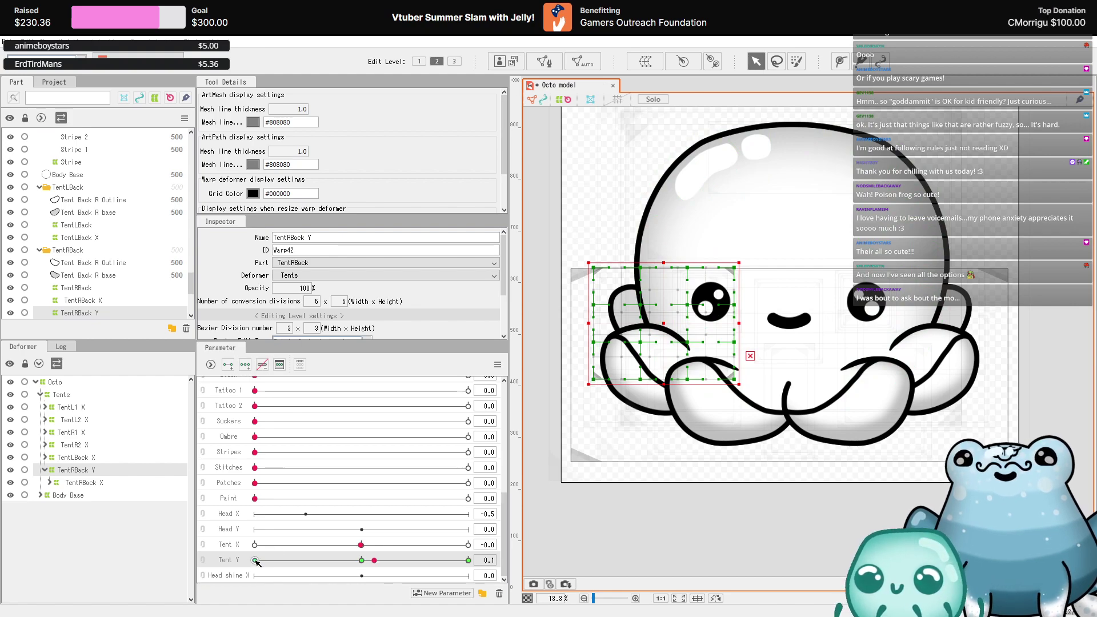
drag(255, 561, 470, 559)
scroll(543, 262, up, 3)
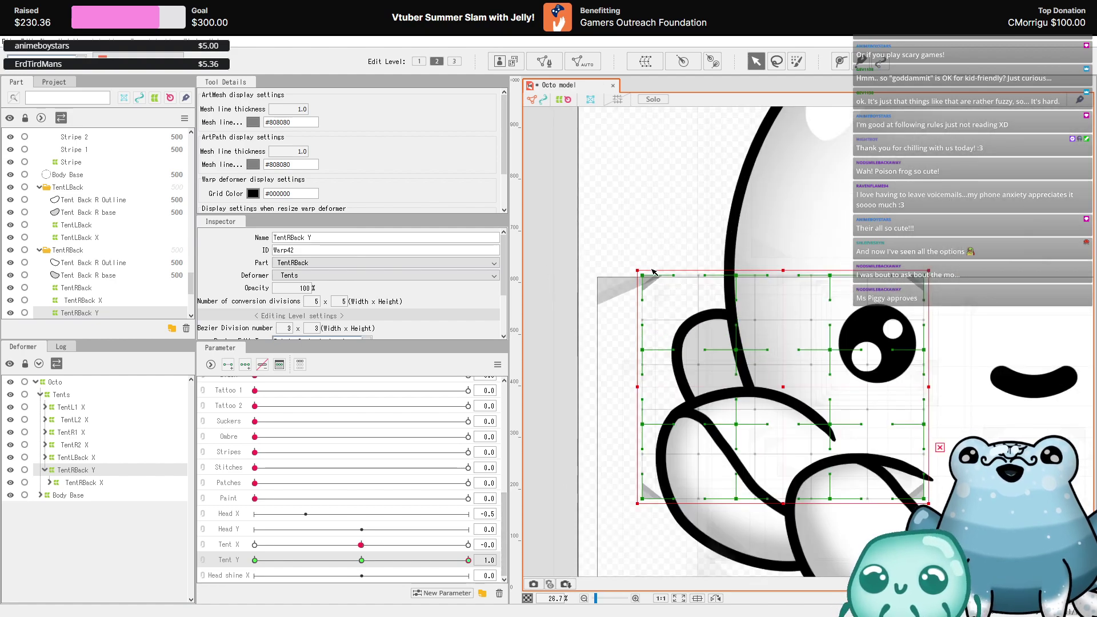
drag(643, 276, 625, 297)
drag(642, 350, 621, 370)
drag(643, 425, 628, 431)
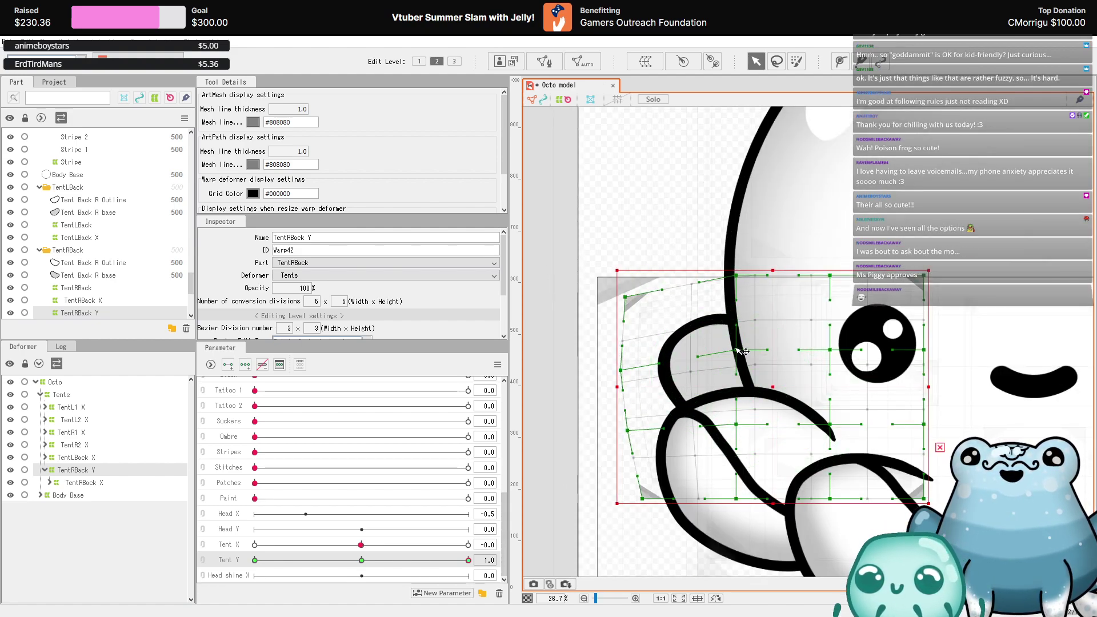
- At Tent Y 1.0, shift the inner left lattice points of TentRBack Y down and outward, and extend its upper-left corner further out
drag(736, 350, 722, 364)
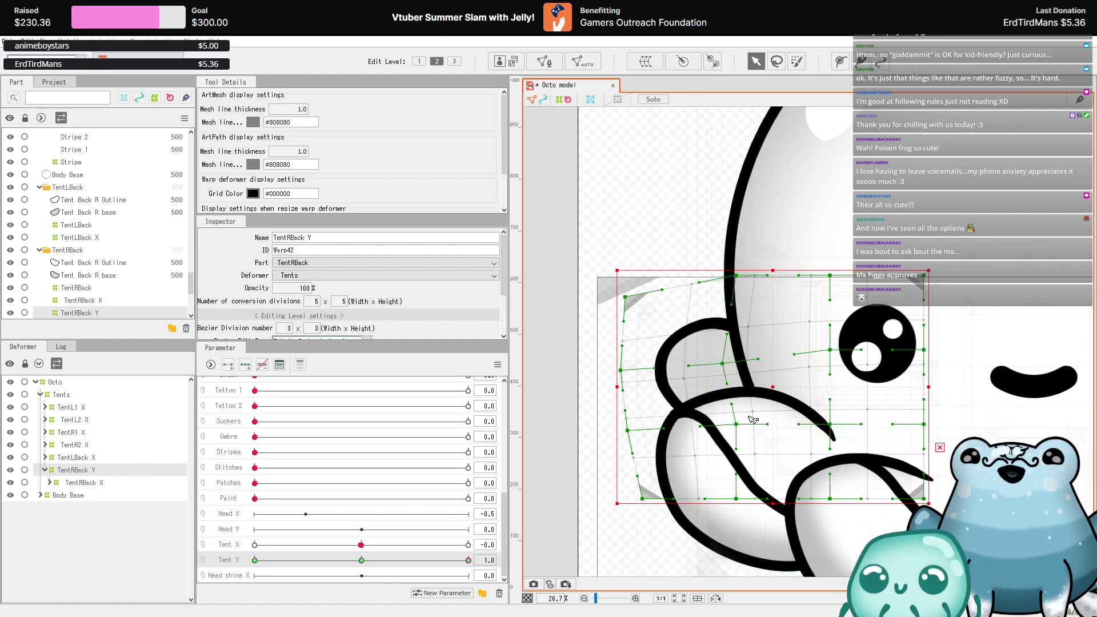
drag(736, 424, 726, 429)
drag(736, 276, 729, 293)
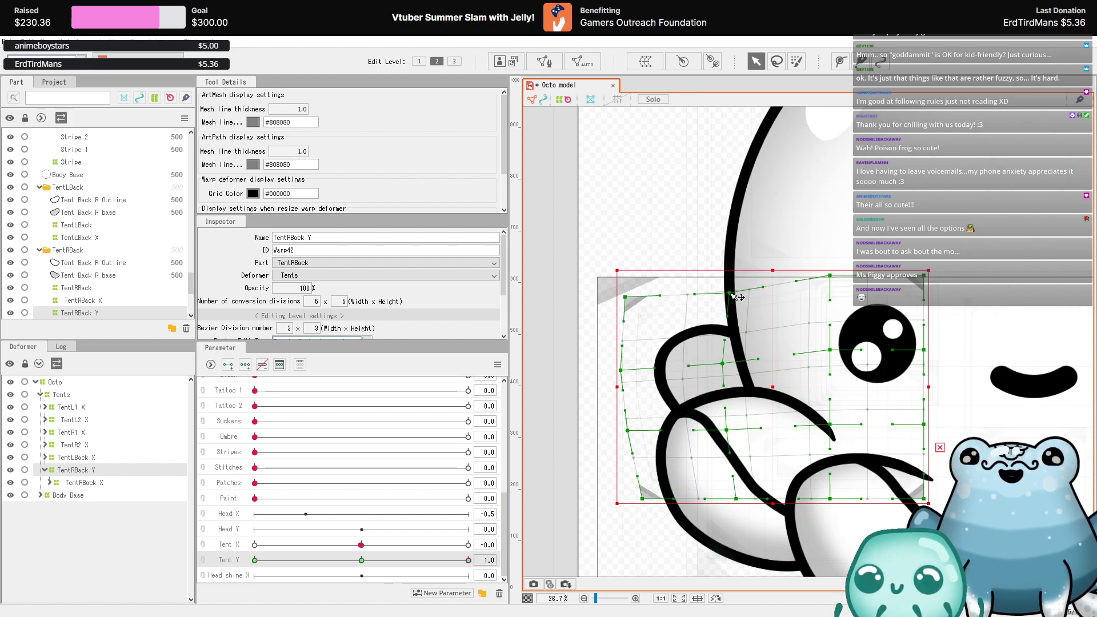
drag(626, 298, 603, 306)
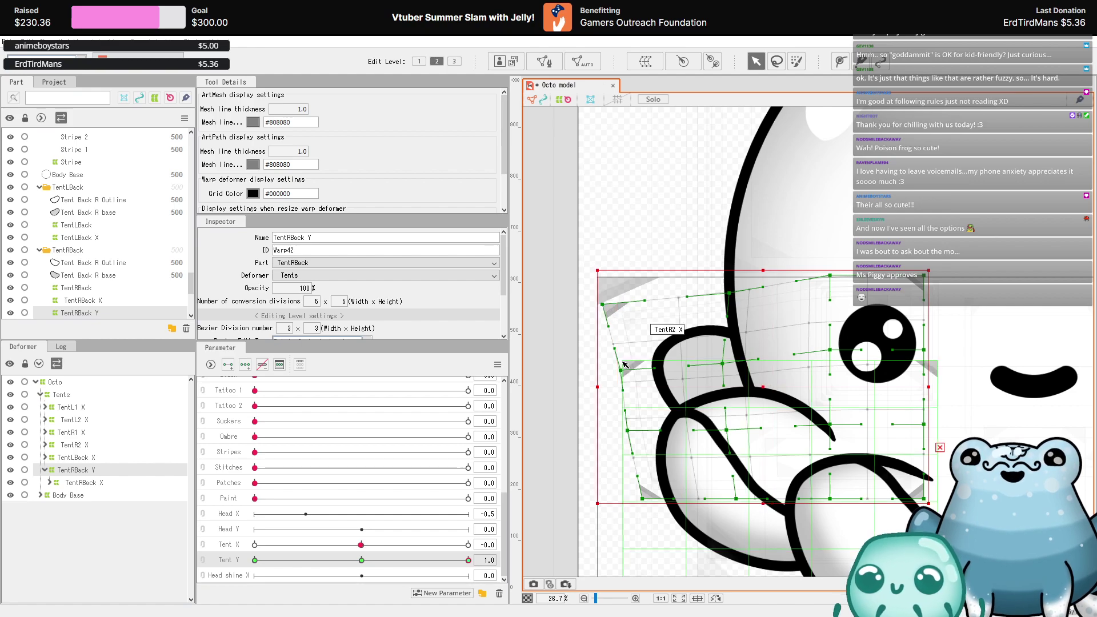
- At Tent Y -1.0, raise the upper-left corner of TentRBack Y and the top lattice point beside it, moving both inward
scroll(619, 374, down, 2)
drag(468, 560, 151, 555)
scroll(688, 386, up, 2)
drag(592, 263, 619, 245)
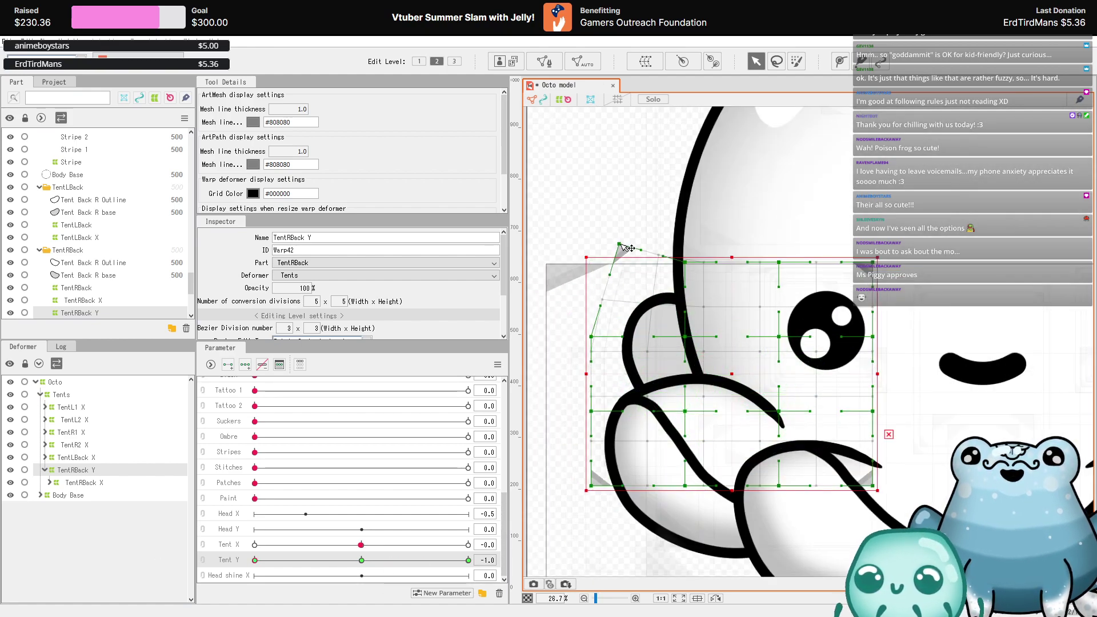
drag(687, 263, 692, 255)
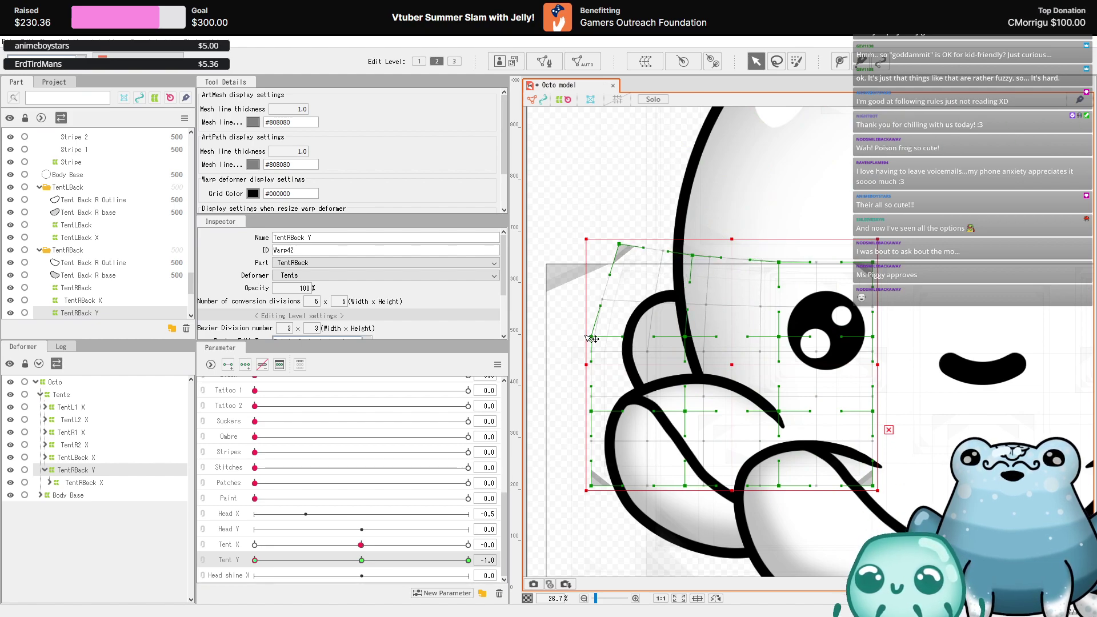
- At Tent Y -1.0, pull the middle left-edge points and lower-left corner of TentRBack Y inward and slightly up
drag(591, 336, 622, 322)
drag(592, 411, 603, 407)
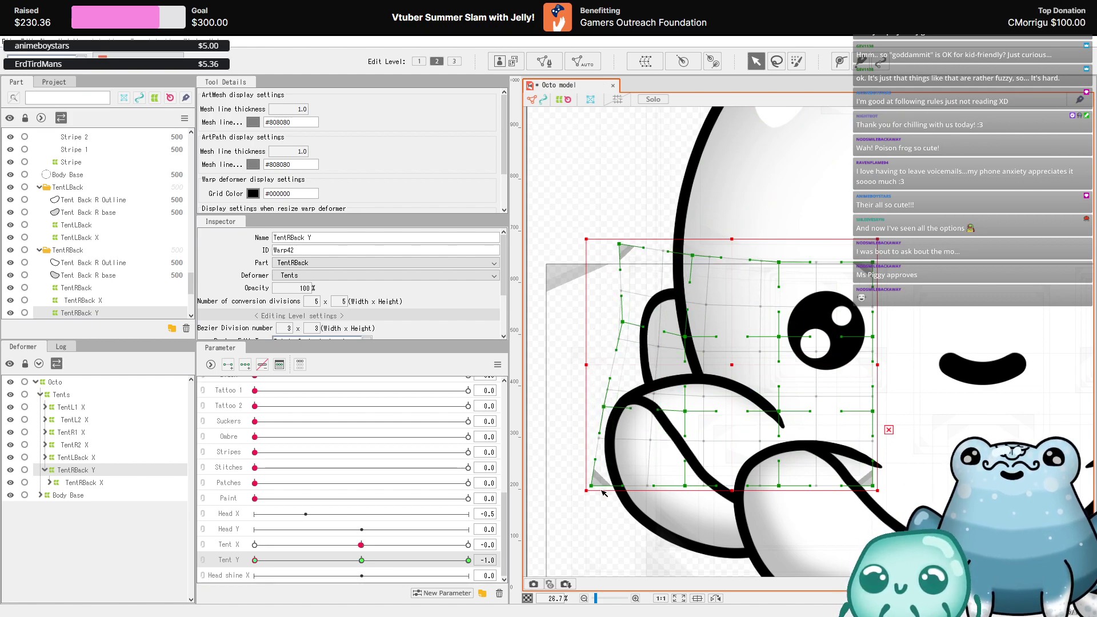
drag(592, 486, 623, 477)
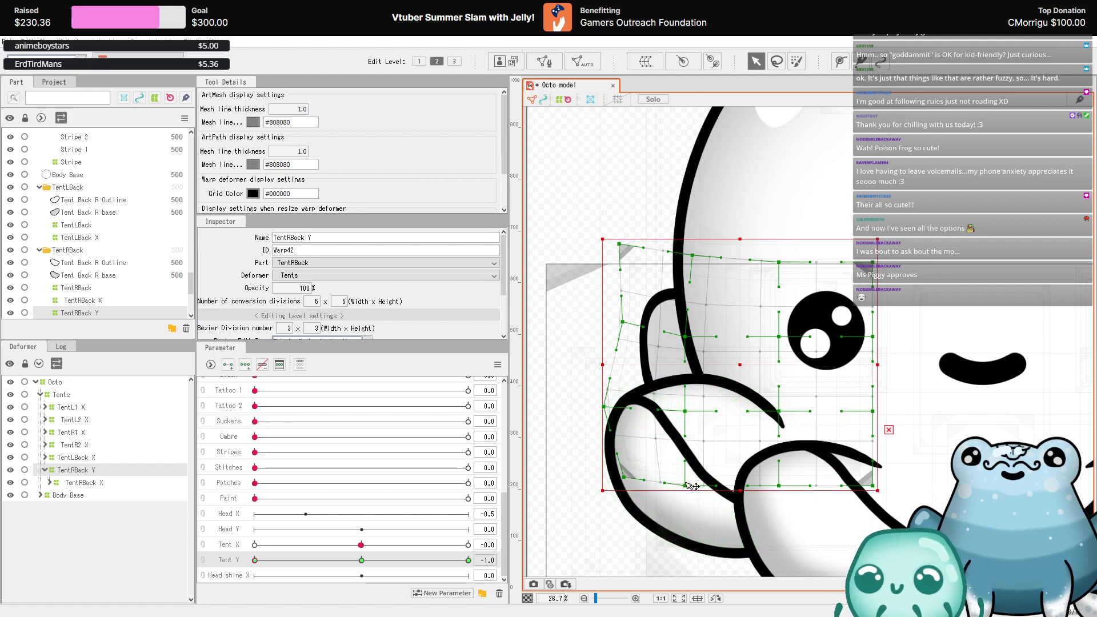
scroll(818, 330, down, 2)
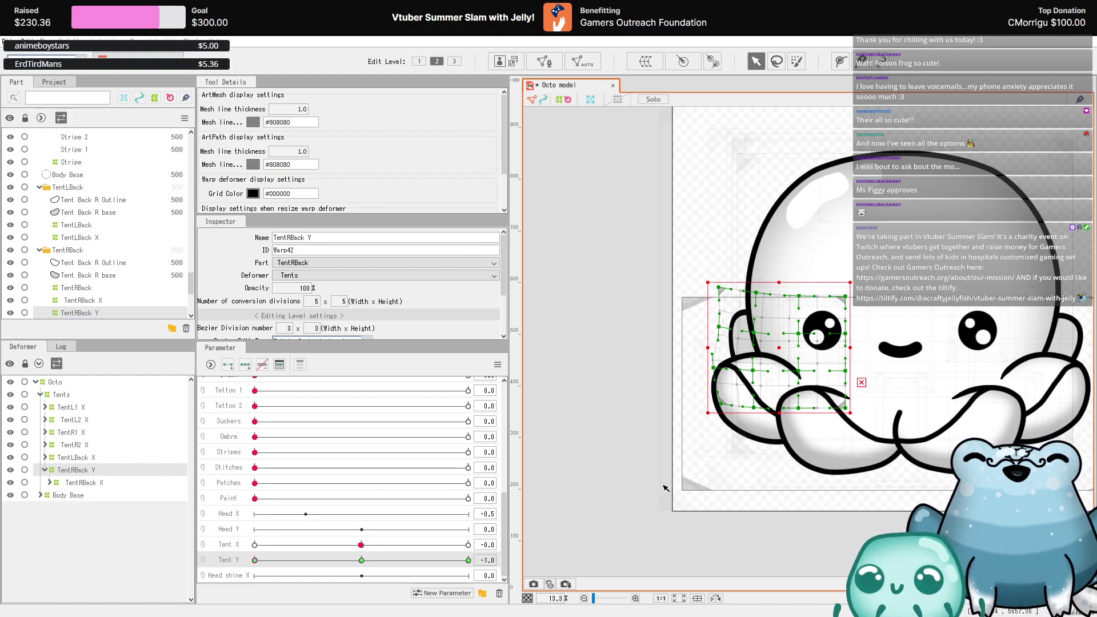
scroll(951, 331, up, 3)
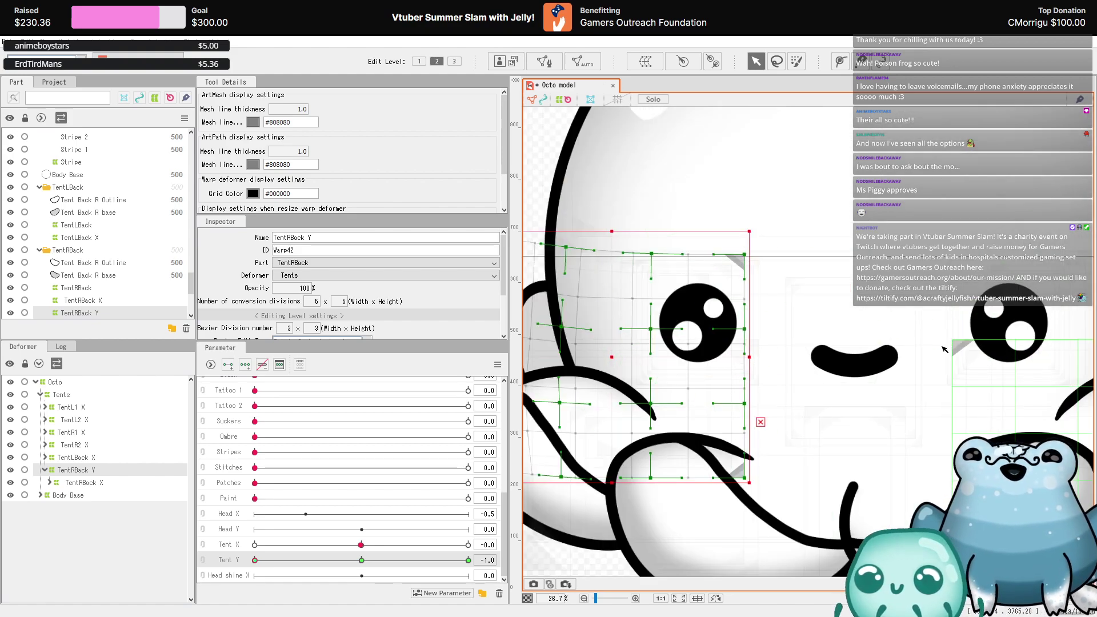
- Collapse TentRBack Y, create a parent warp deformer named TentLBack Y around TentLBack X, and add three Tent Y keys to it
click(44, 469)
click(72, 457)
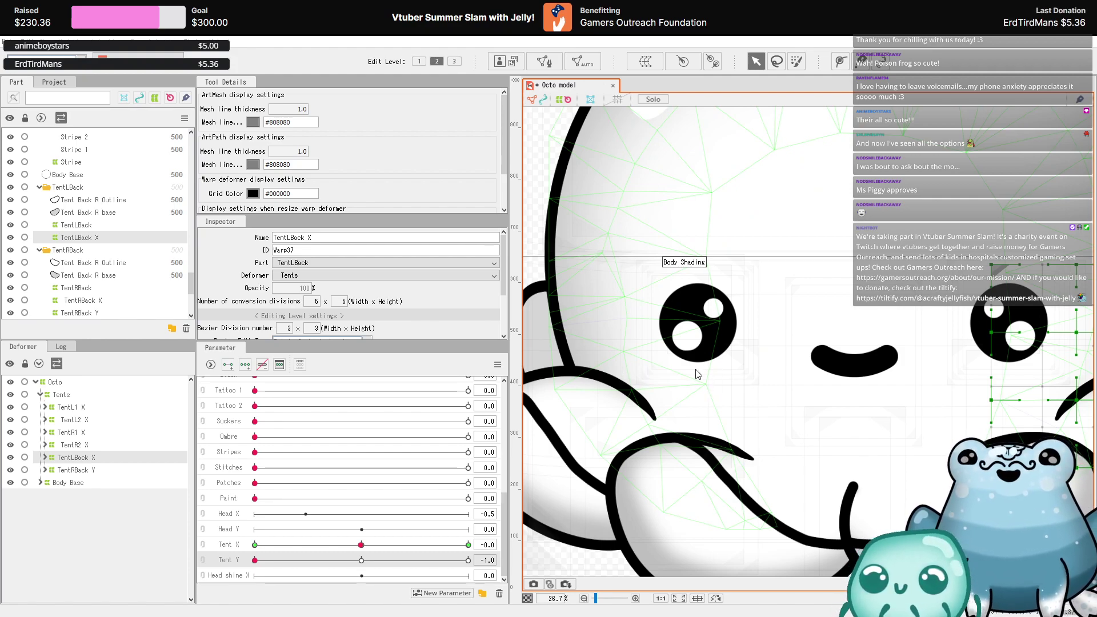
click(674, 521)
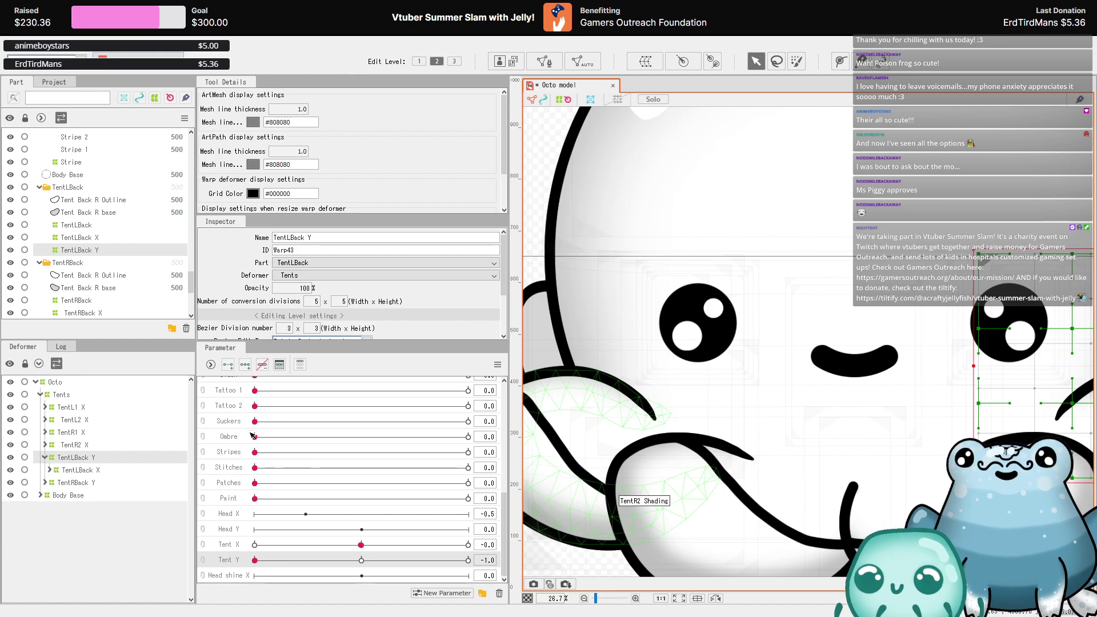
scroll(623, 337, down, 3)
scroll(716, 369, up, 2)
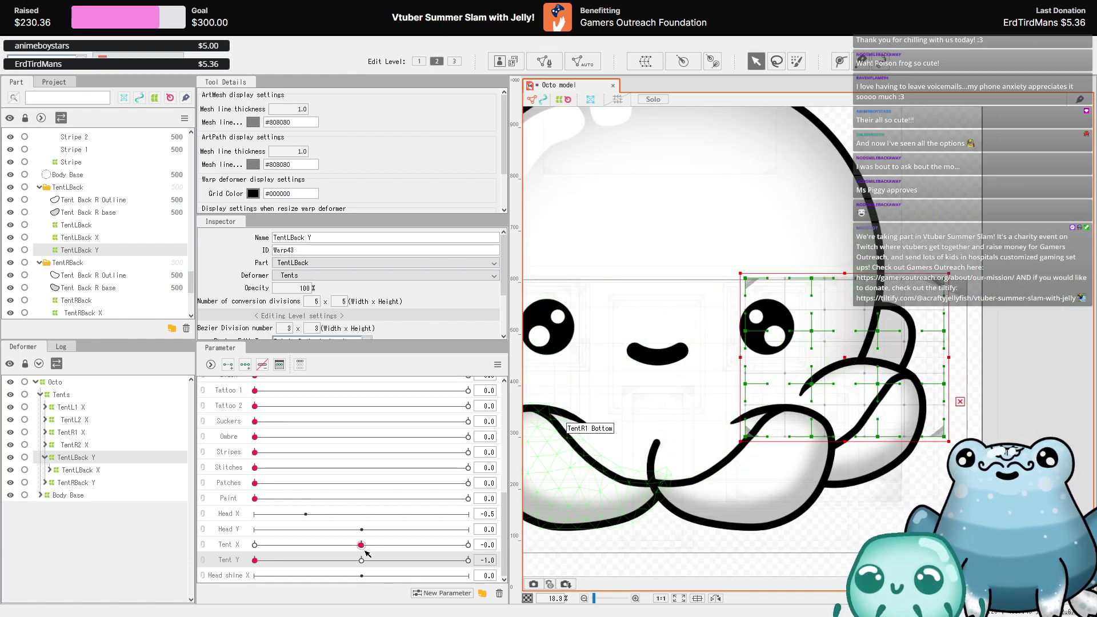
click(246, 366)
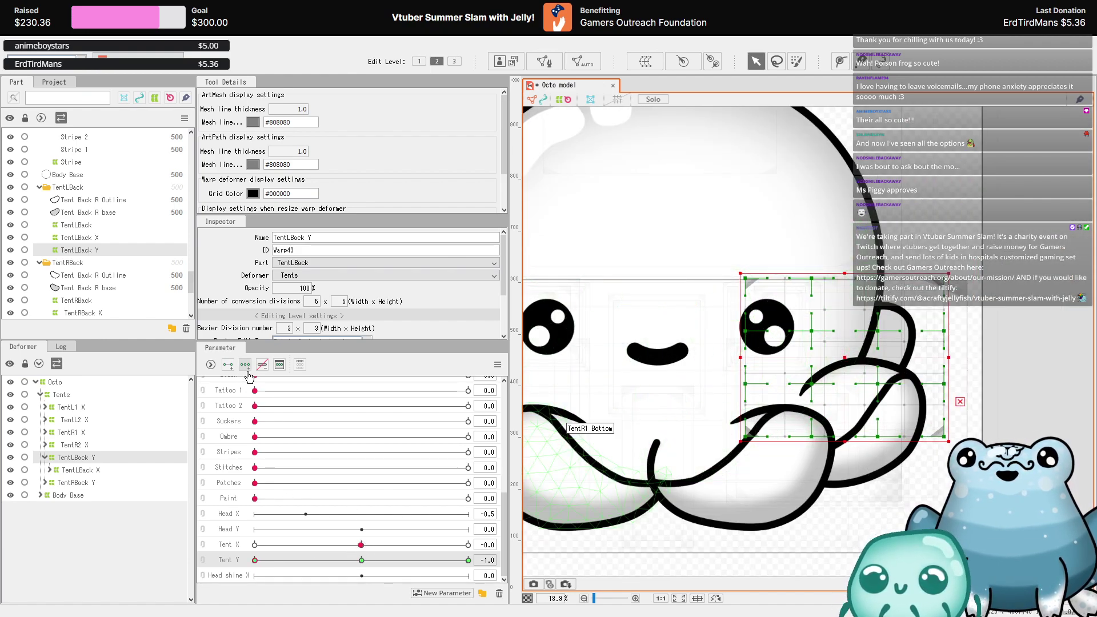
- At Tent Y -1.0, pull the upper-right corner, right-edge points and inner right lattice points of TentLBack Y inward and up
scroll(914, 320, down, 1)
scroll(949, 308, up, 3)
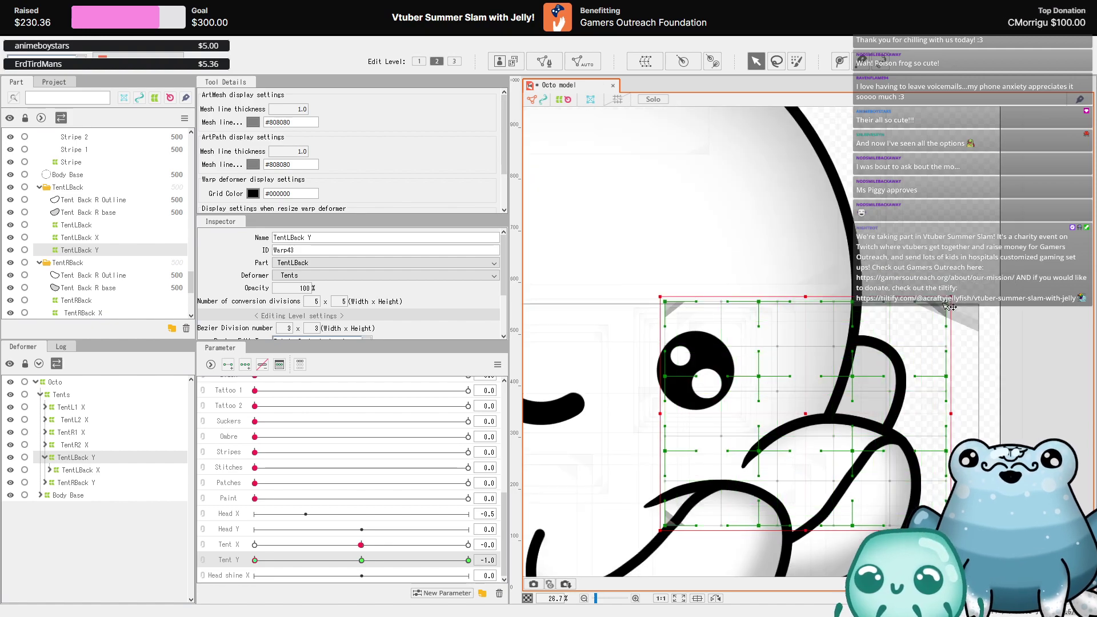
drag(947, 303, 833, 285)
drag(853, 376, 833, 368)
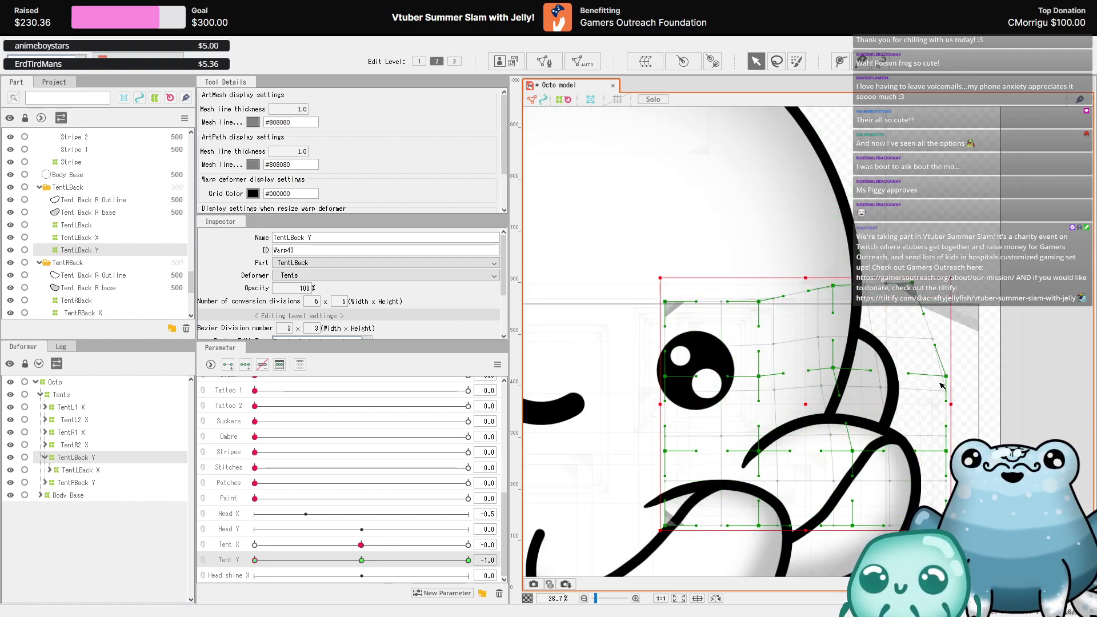
drag(945, 376, 920, 371)
drag(946, 450, 931, 436)
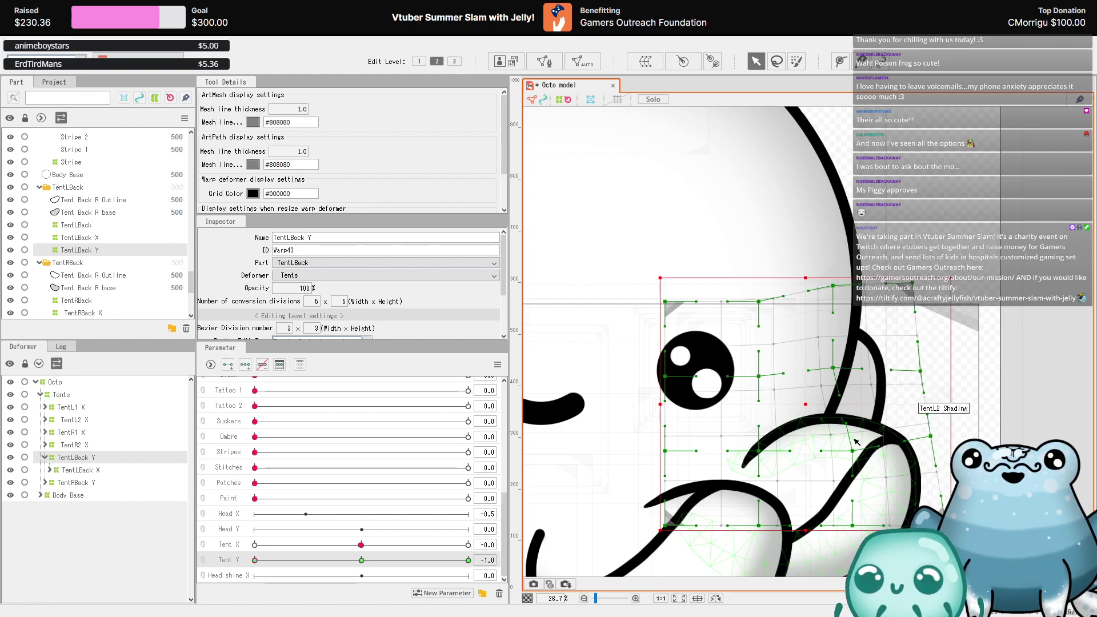
drag(852, 451, 839, 447)
scroll(903, 361, down, 4)
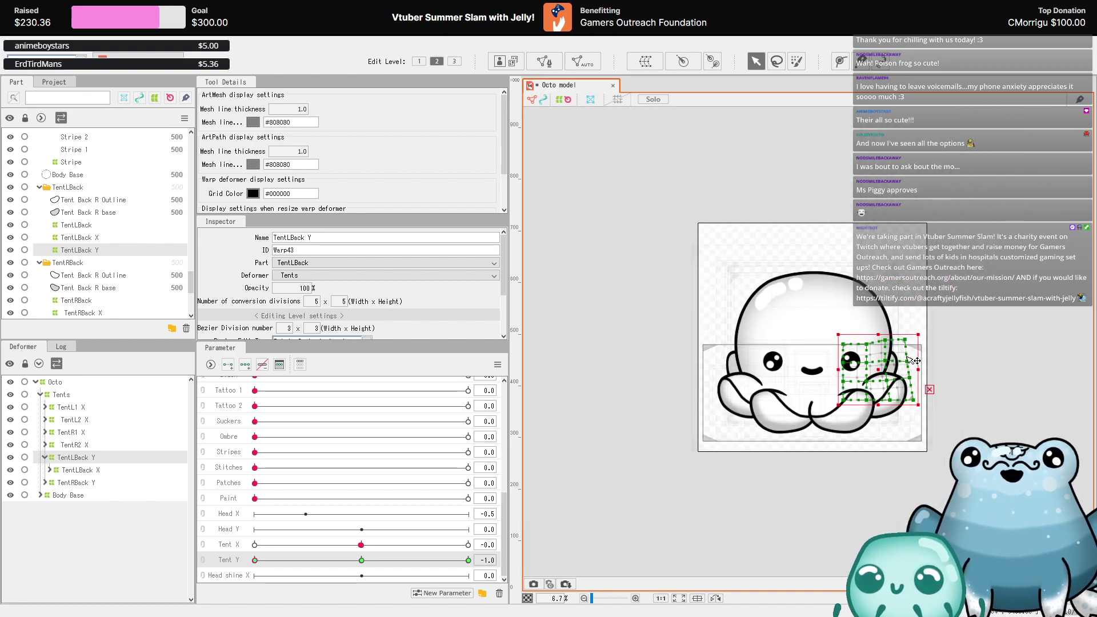
- At Tent Y 1.0, pull the upper right-edge lattice points of TentLBack Y and the inner points beside them outward and down
scroll(903, 361, up, 1)
drag(254, 560, 469, 560)
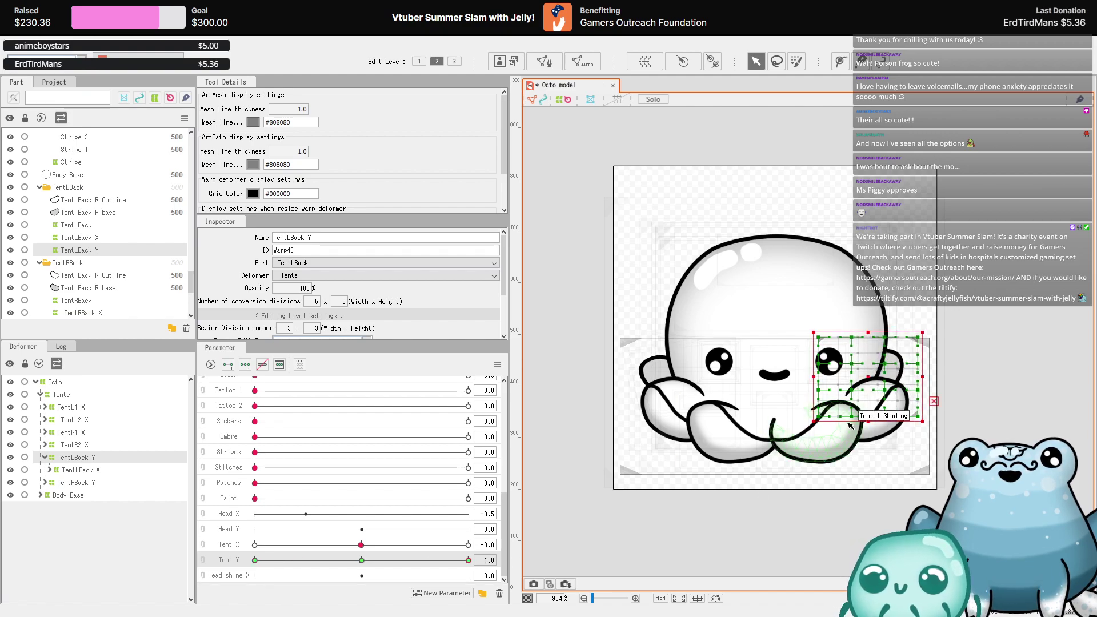
scroll(884, 366, up, 3)
drag(950, 309, 961, 326)
drag(952, 363, 970, 368)
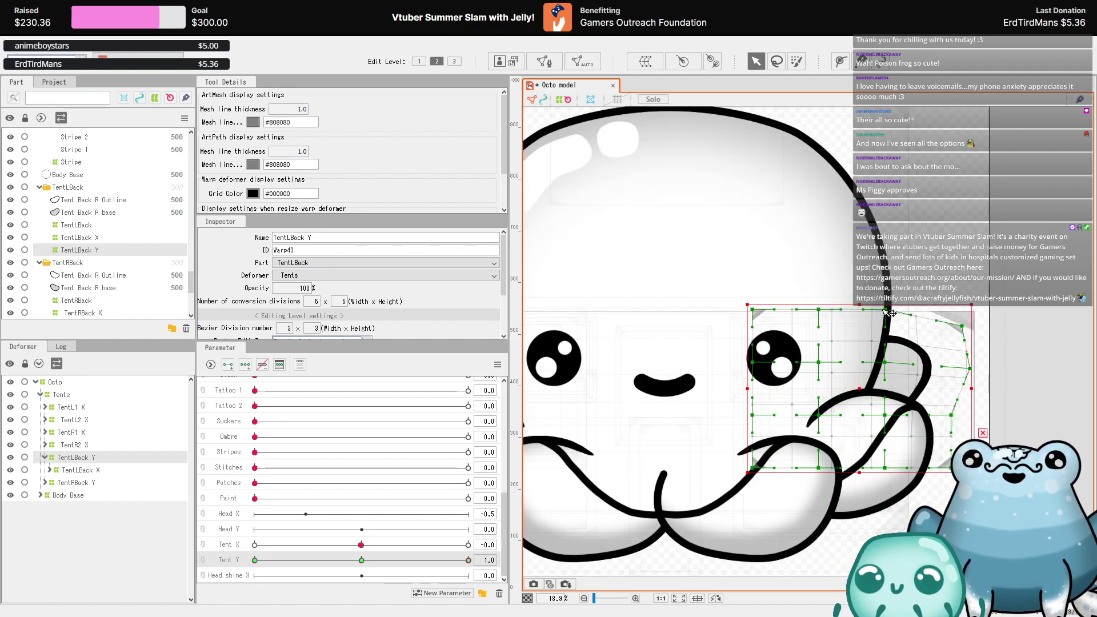
drag(884, 309, 894, 319)
drag(885, 362, 898, 366)
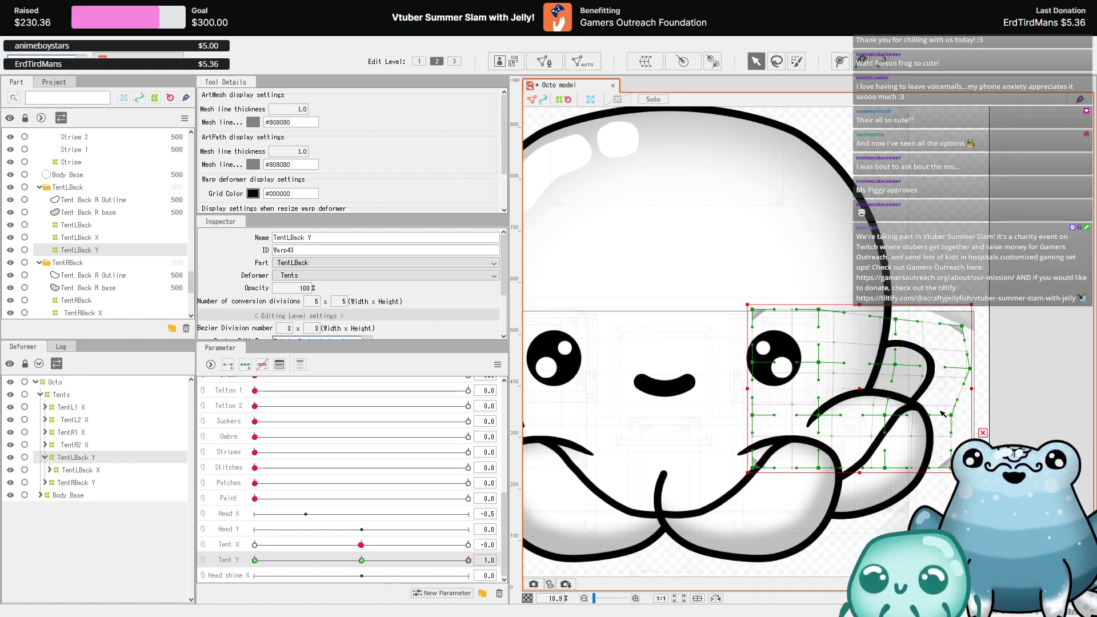
- At Tent Y 1.0, ease the inner right lattice points of TentLBack Y back and extend its upper-right corner and right edge outward
scroll(1020, 433, down, 2)
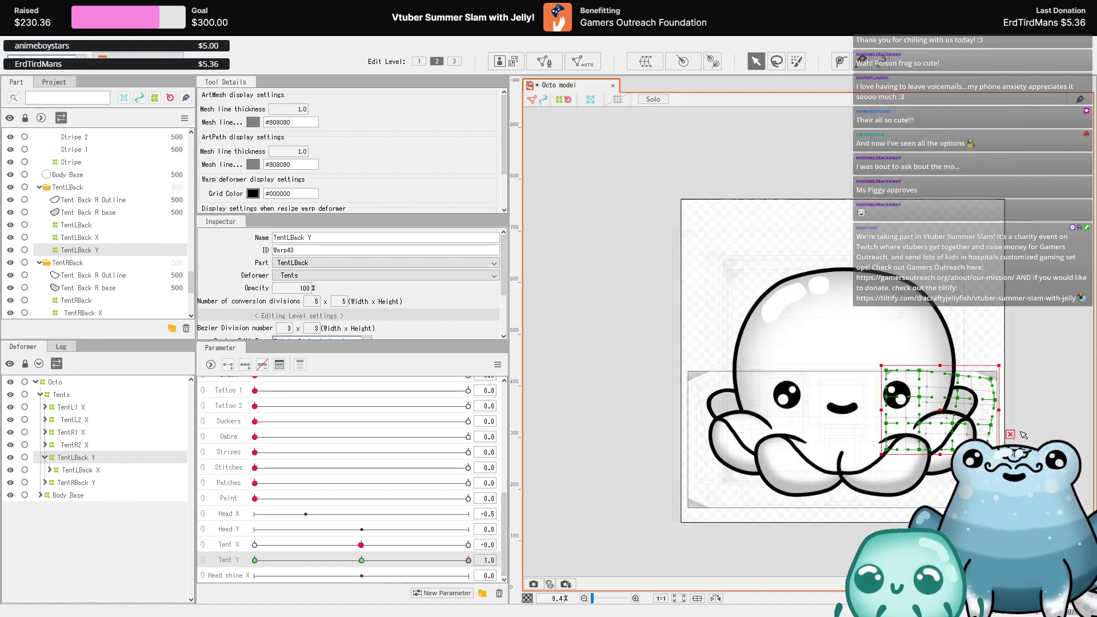
scroll(1006, 431, up, 3)
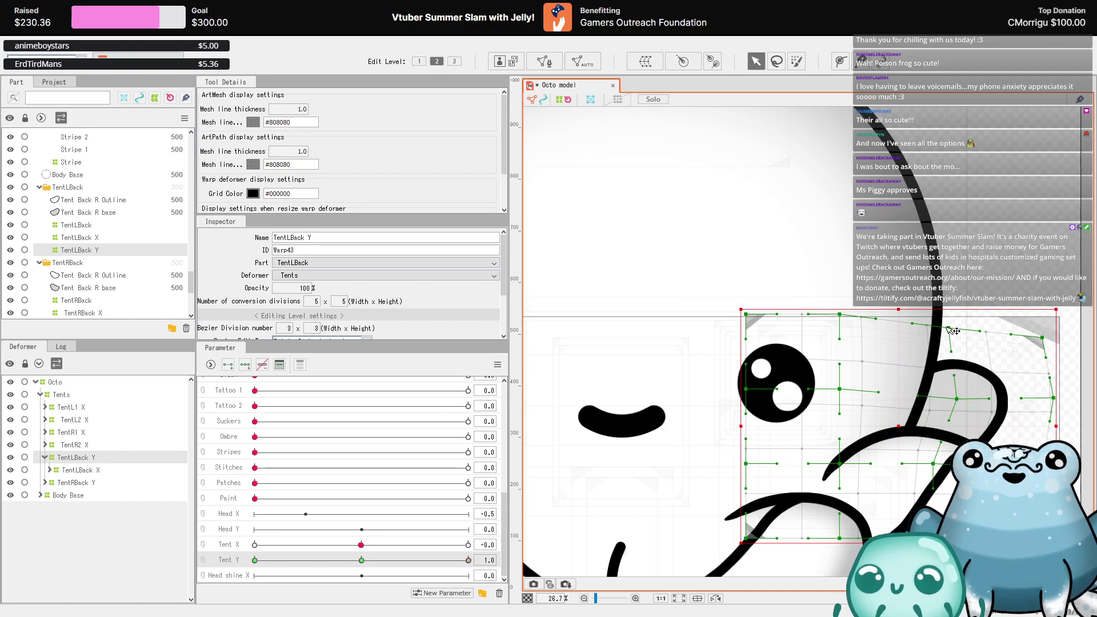
drag(956, 398, 950, 397)
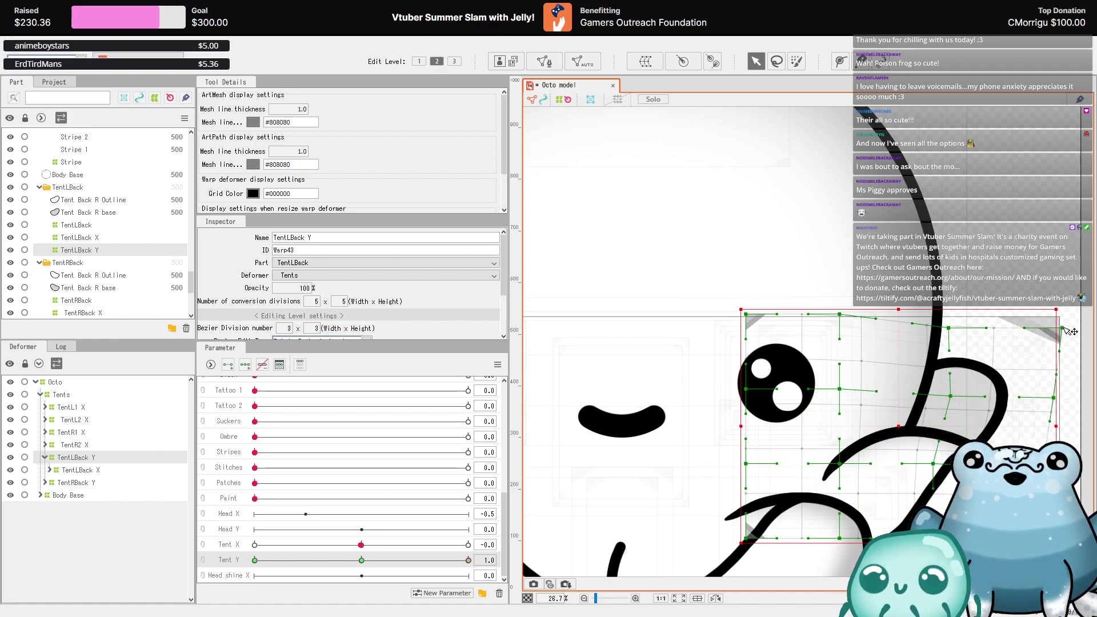
scroll(982, 374, down, 2)
scroll(1067, 402, up, 2)
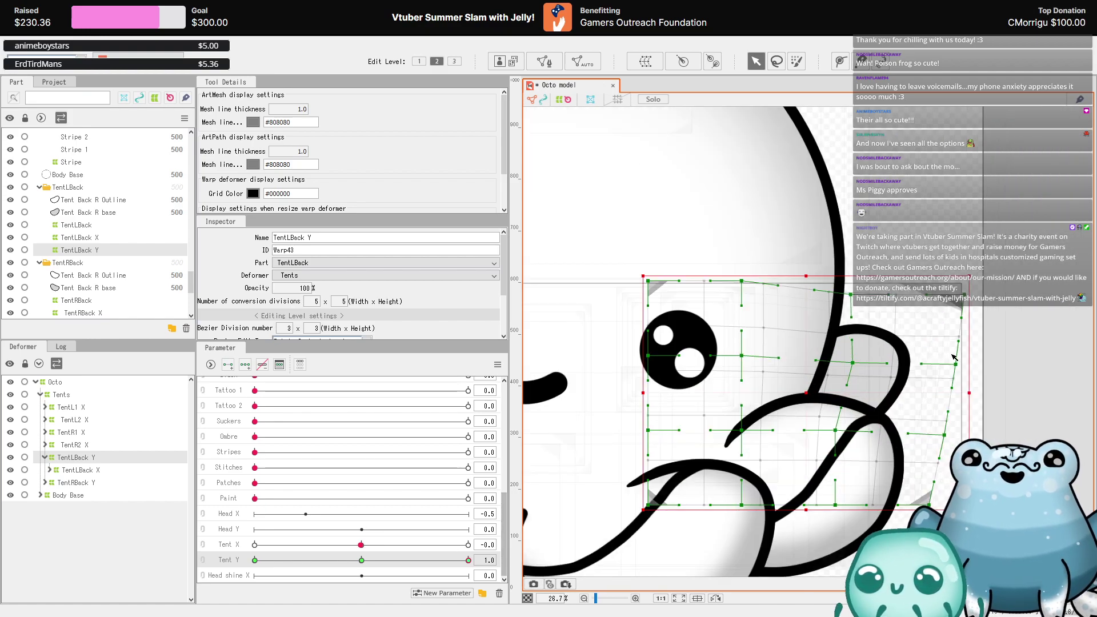
drag(957, 364, 973, 373)
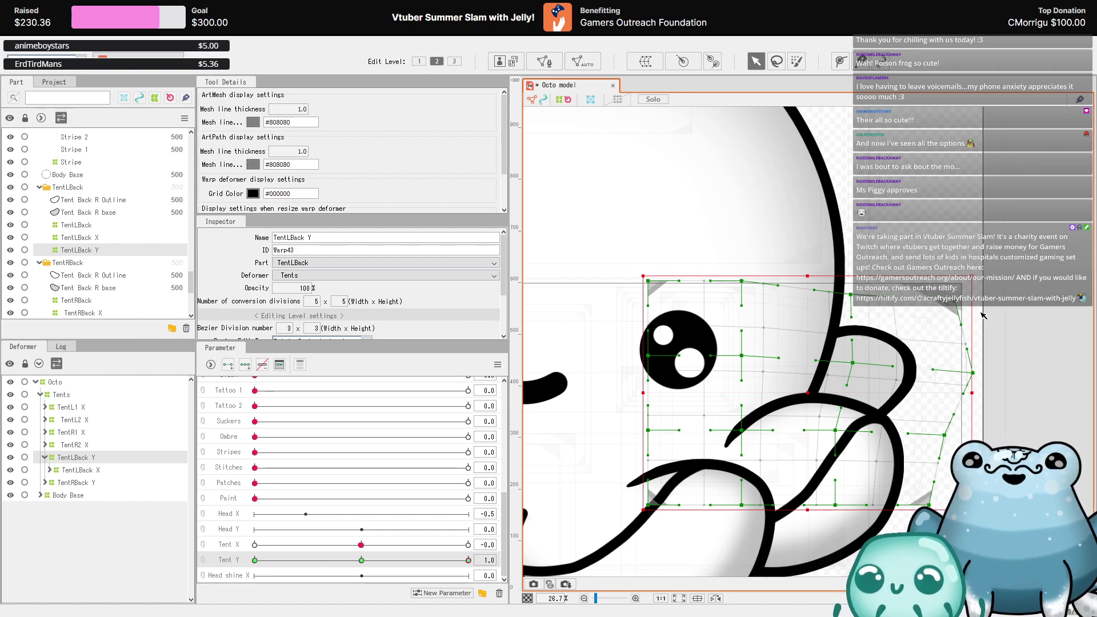
- Sweep Tent Y between its extremes to inspect the back tentacles' movement
scroll(1011, 343, down, 2)
scroll(837, 331, down, 1)
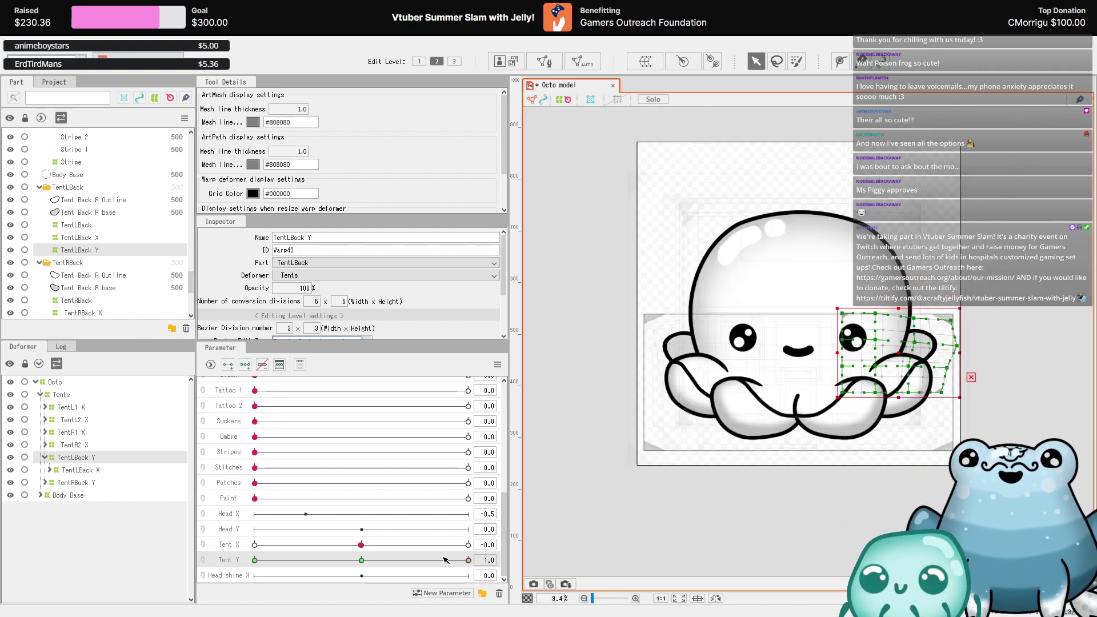
drag(446, 560, 3, 605)
drag(255, 560, 403, 559)
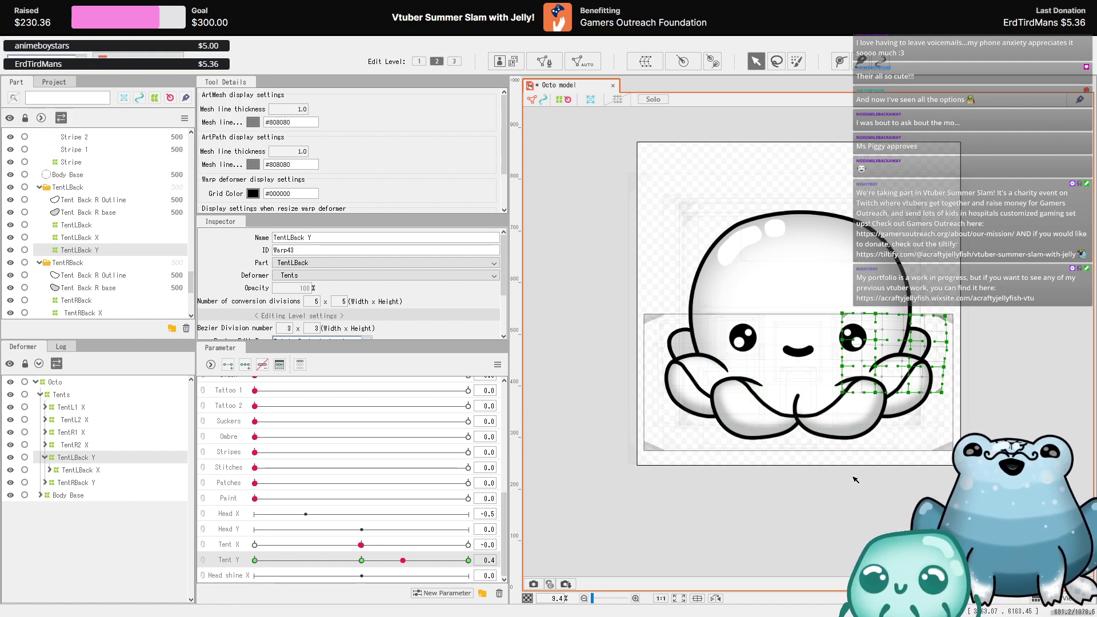
- Collapse TentLBack Y, create a parent warp deformer named TentR2 Y around TentR2 X, and add three Tent Y keys to it
click(44, 458)
click(67, 445)
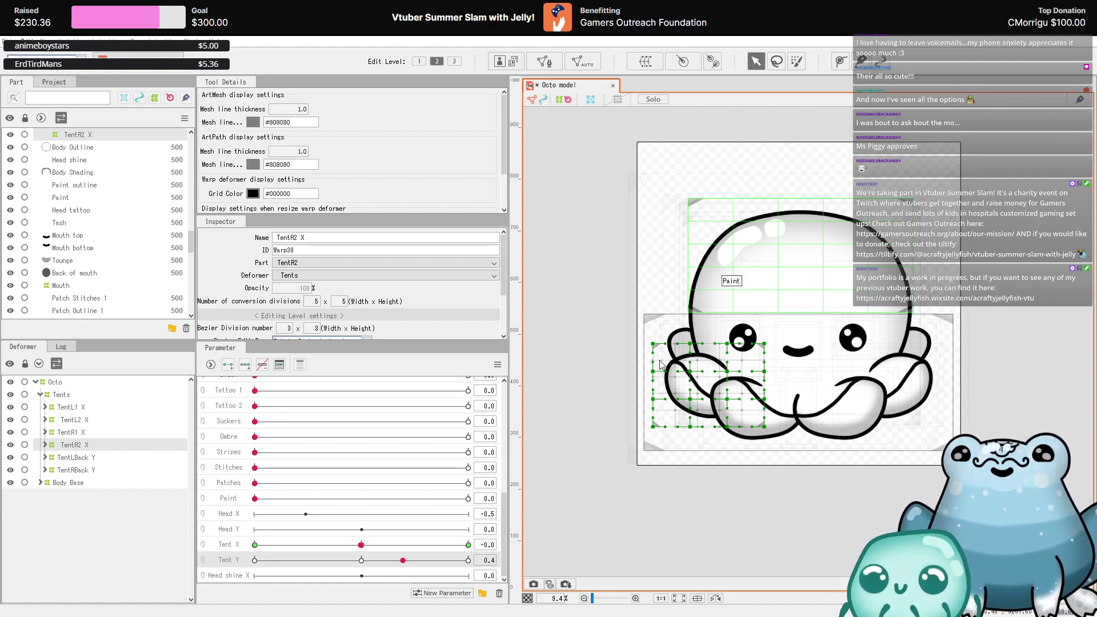
click(701, 522)
click(246, 364)
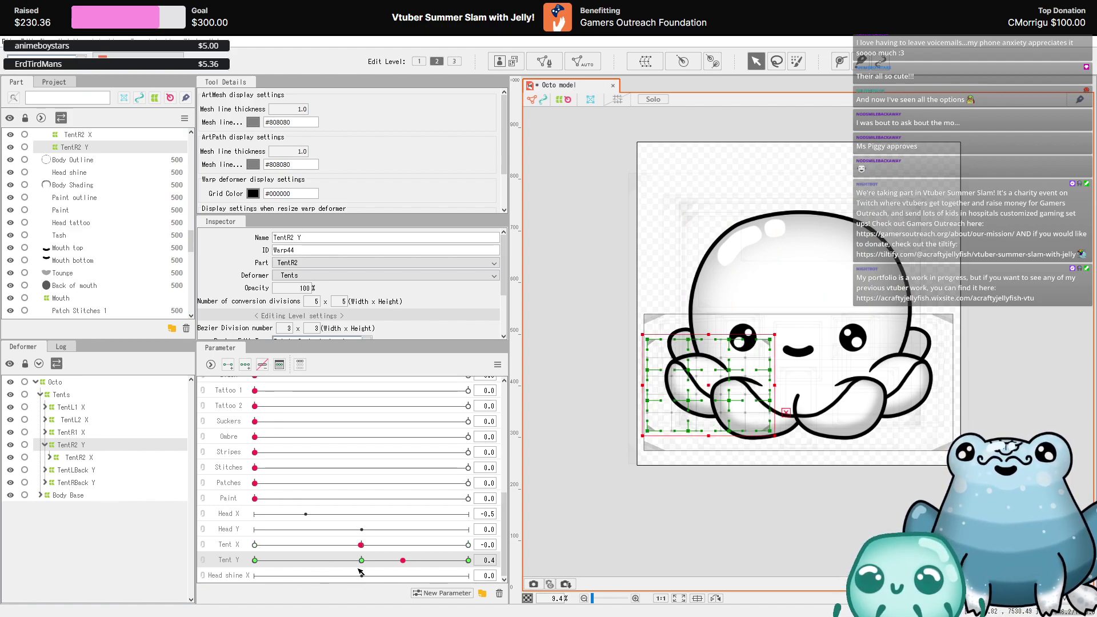
- At Tent Y -1.0, pull the upper-left corner, neighbouring top point and upper left-edge point of TentR2 Y inward and up
drag(359, 570, 234, 559)
scroll(635, 366, up, 3)
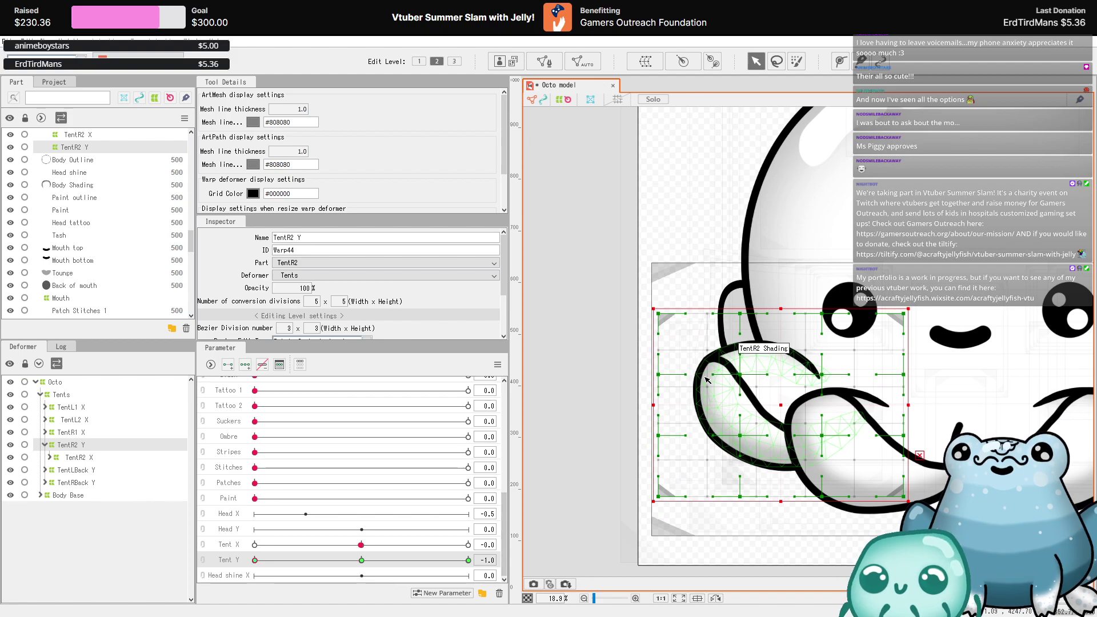
drag(707, 379, 701, 398)
drag(653, 332, 741, 323)
drag(654, 393, 678, 370)
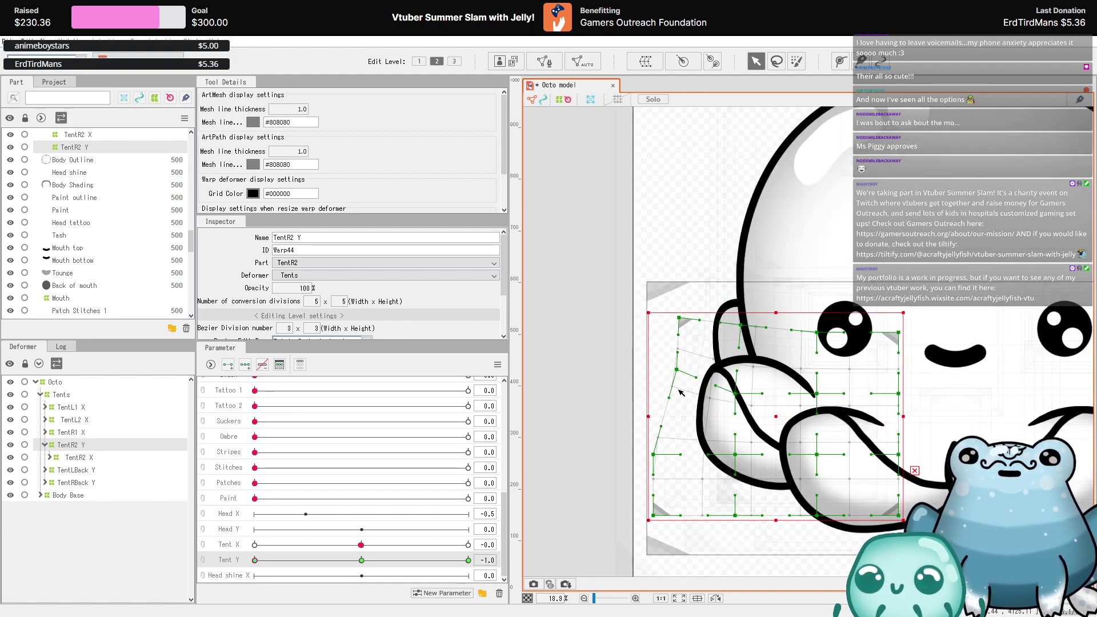
- At Tent Y -1.0, pull the lower left-edge points and the inner left lattice points of TentR2 Y inward and up
drag(653, 455, 673, 442)
drag(654, 515, 737, 504)
drag(736, 454, 738, 442)
drag(735, 393, 743, 390)
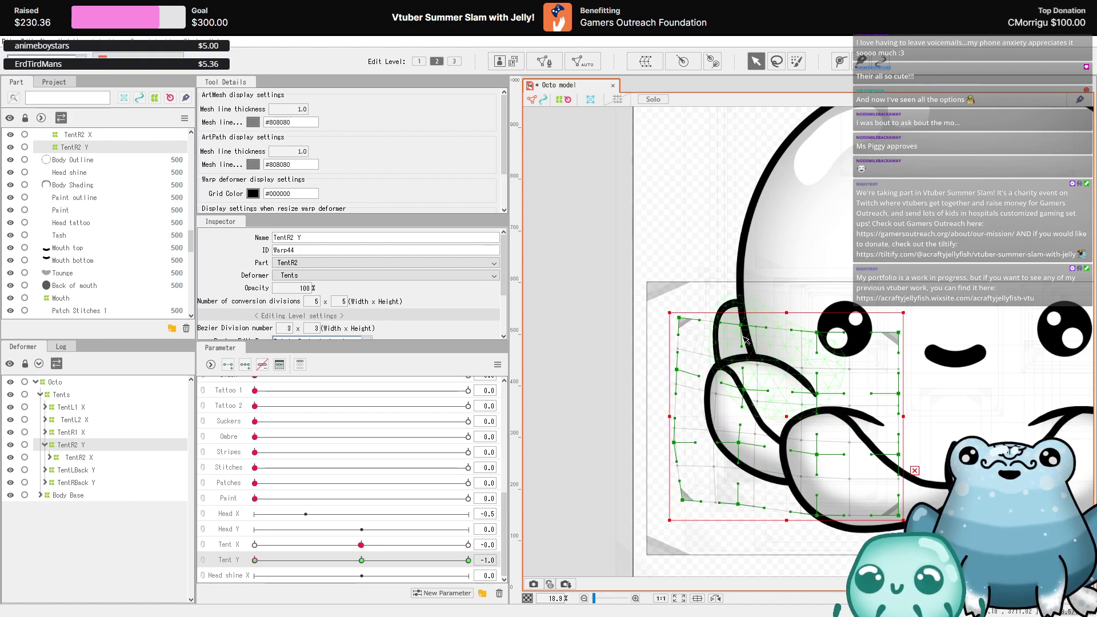
- At Tent Y -1.0, pull TentR2 Y's upper-left corner up and inward and its upper left-edge point inward, then sweep Tent Y to check
drag(741, 325, 709, 313)
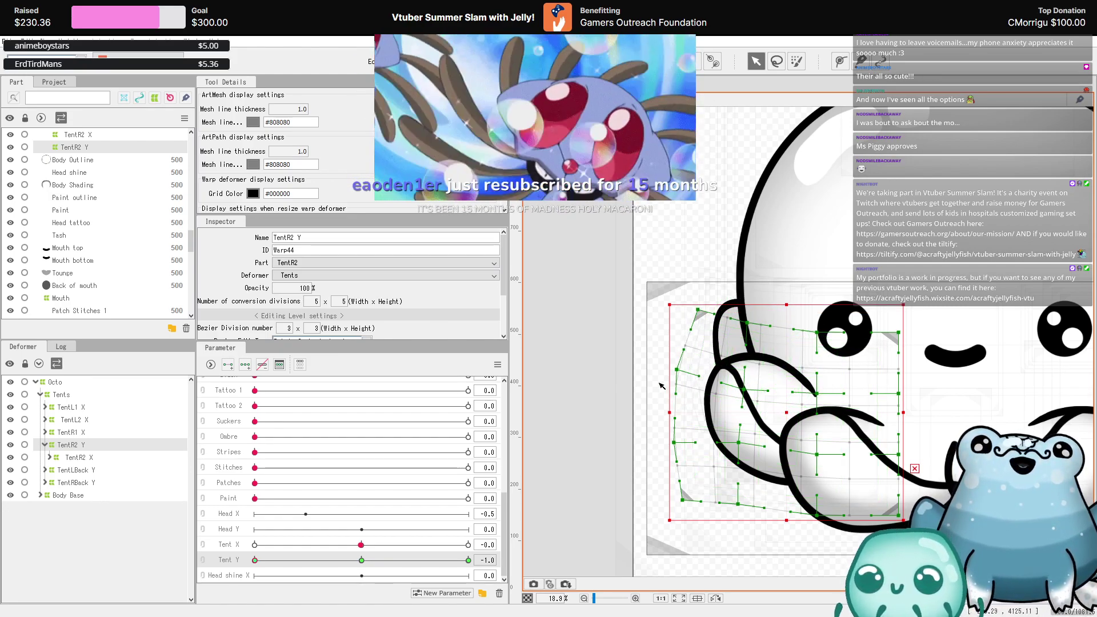
drag(676, 370, 683, 370)
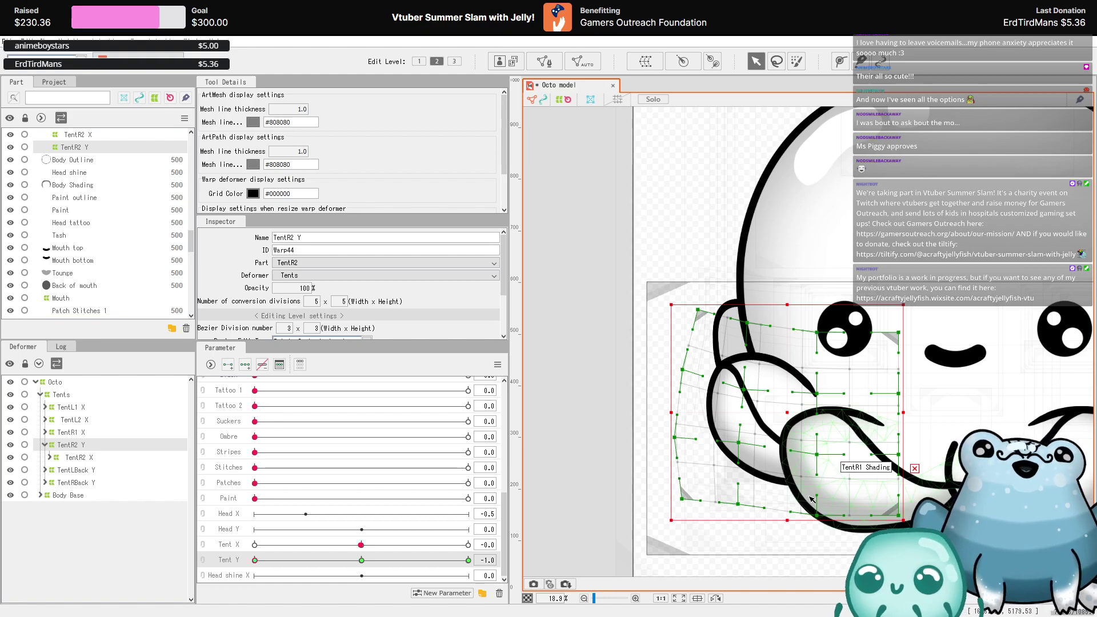
scroll(729, 474, down, 2)
scroll(745, 471, down, 1)
scroll(826, 540, up, 2)
click(776, 543)
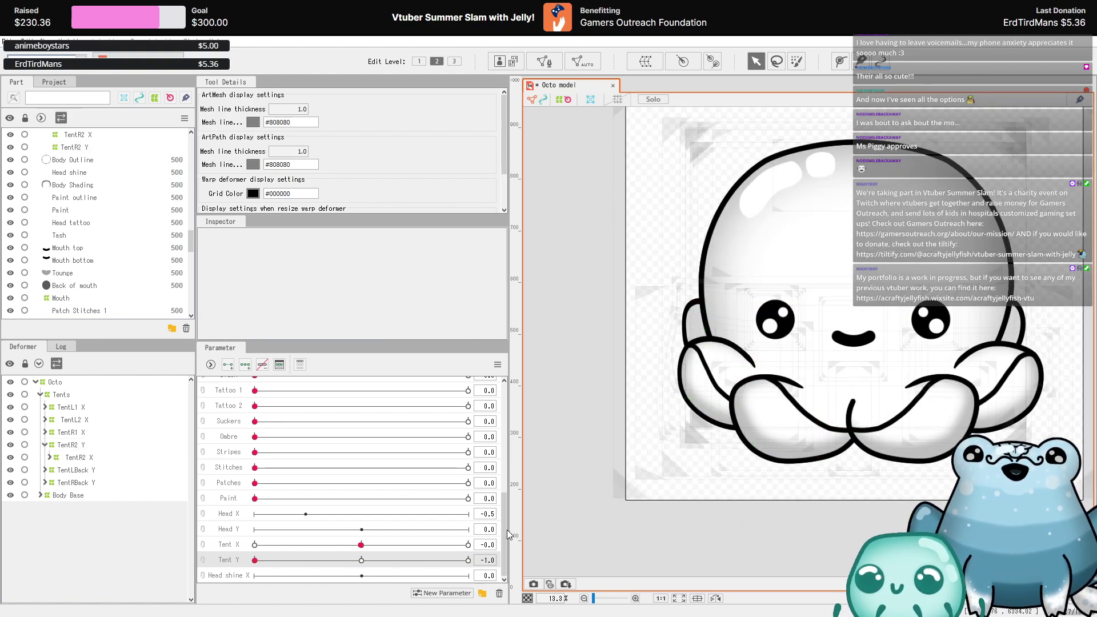
drag(403, 557, 389, 579)
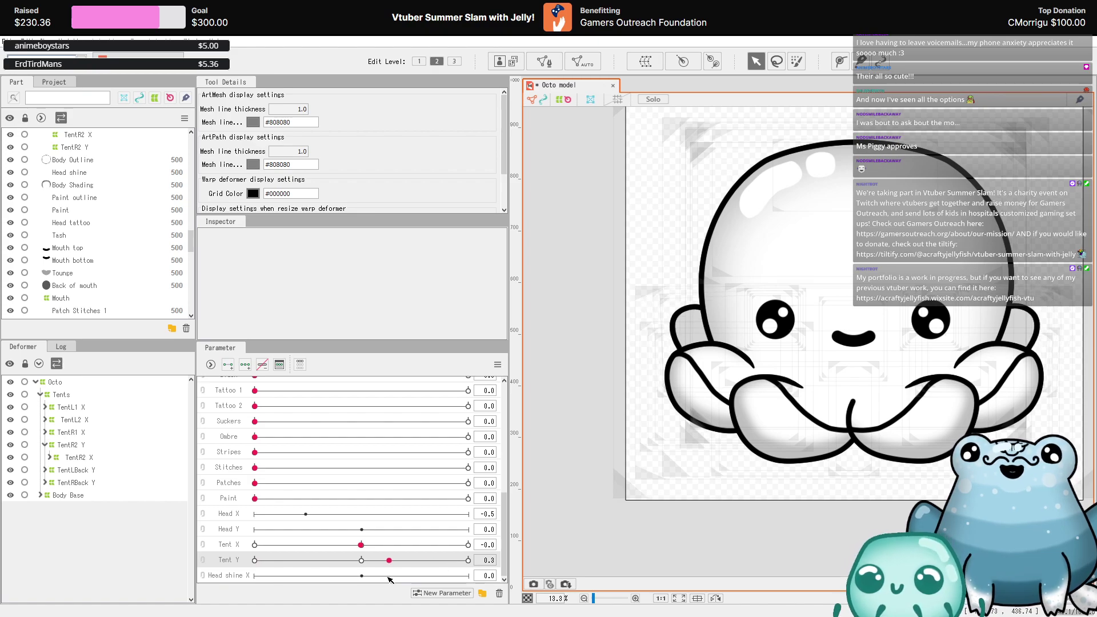
- At Tent Y 1.0, pull TentR2 Y's upper-left corner, left-edge points and upper inner-left point outward and down
click(79, 446)
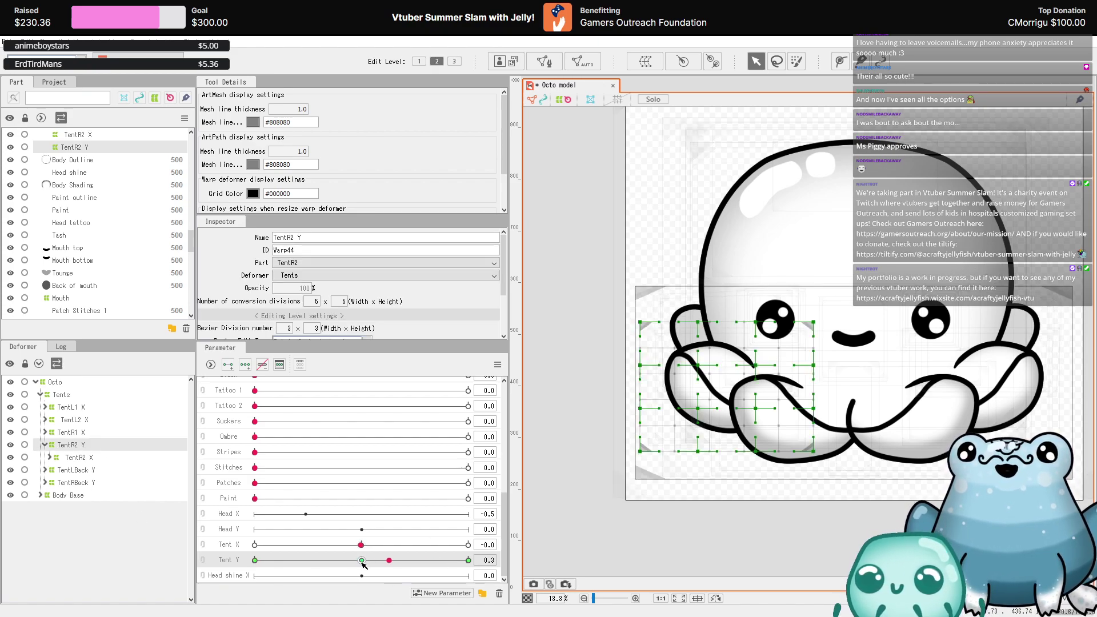
drag(363, 564, 468, 560)
scroll(663, 364, up, 2)
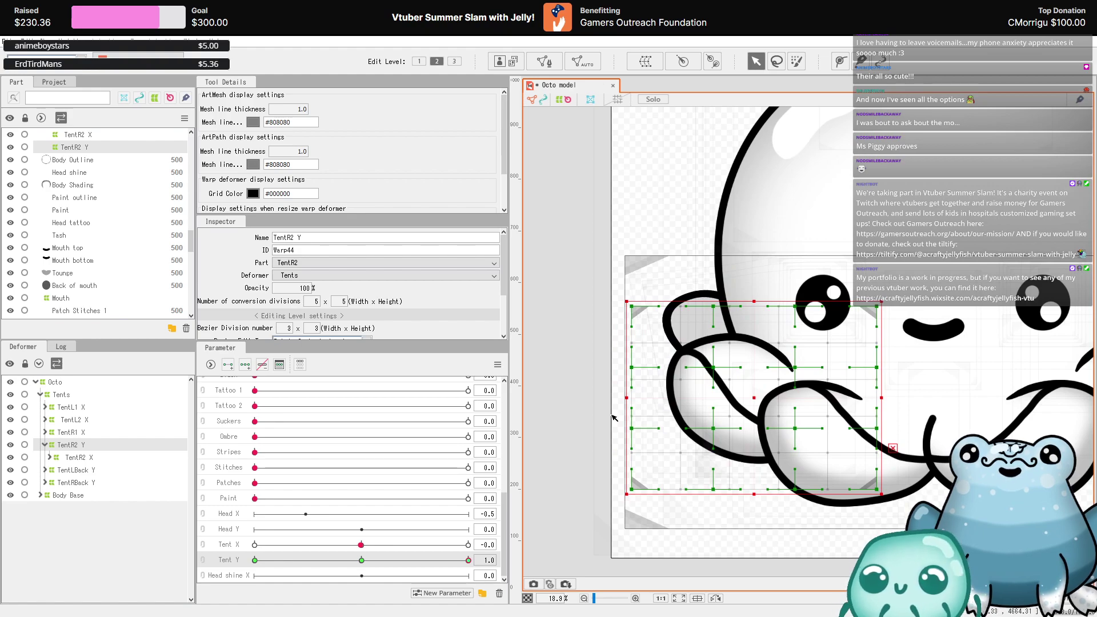
drag(632, 367, 620, 380)
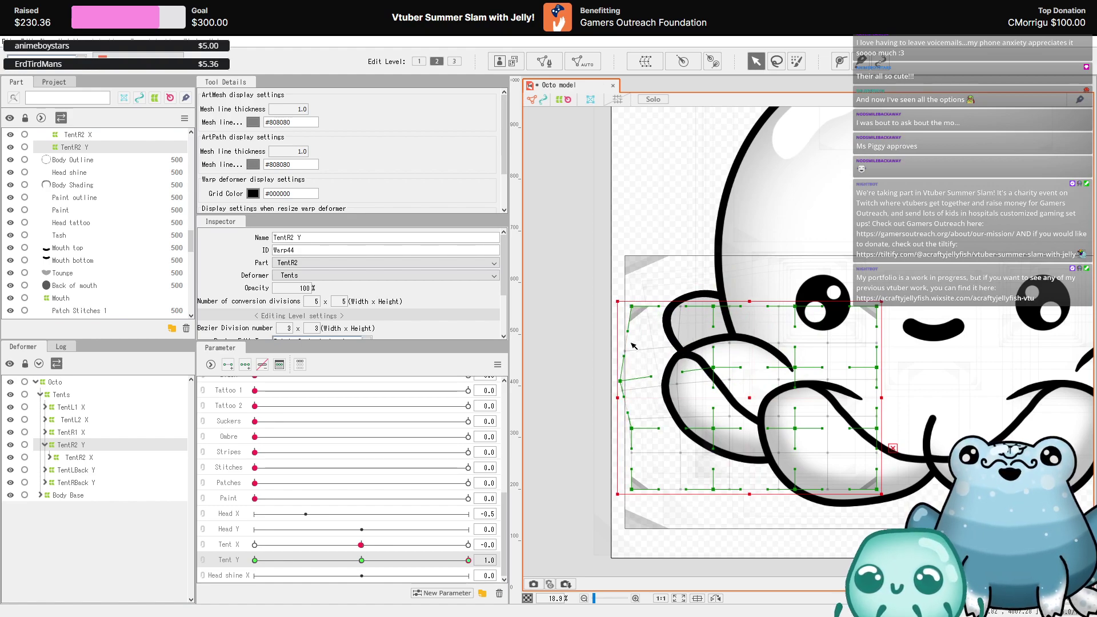
drag(632, 306, 600, 324)
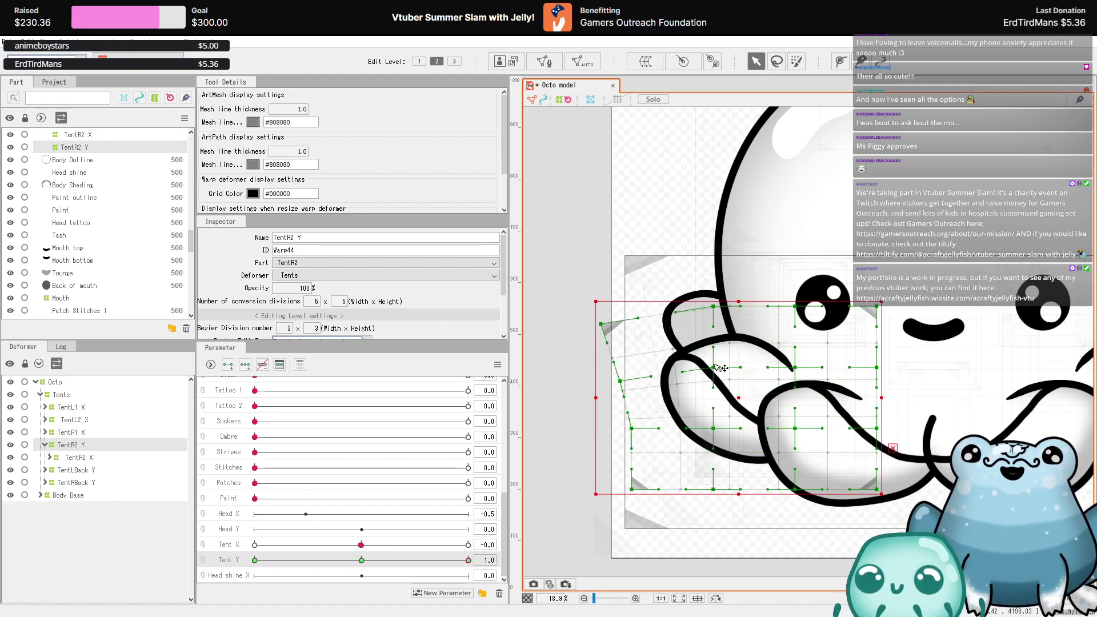
drag(713, 368, 701, 385)
drag(638, 430, 624, 439)
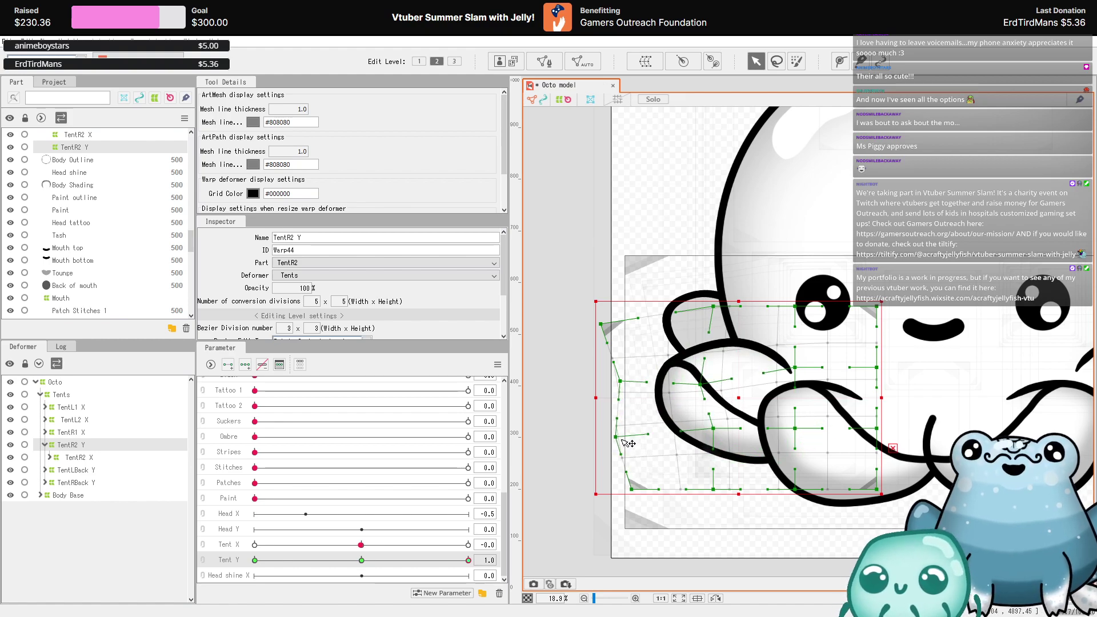
- Refine TentR2 Y at Tent Y 1.0 by adjusting its inner-left, top and left-edge points and tucking the lower-left corner inward
drag(709, 391, 692, 314)
drag(623, 380, 614, 378)
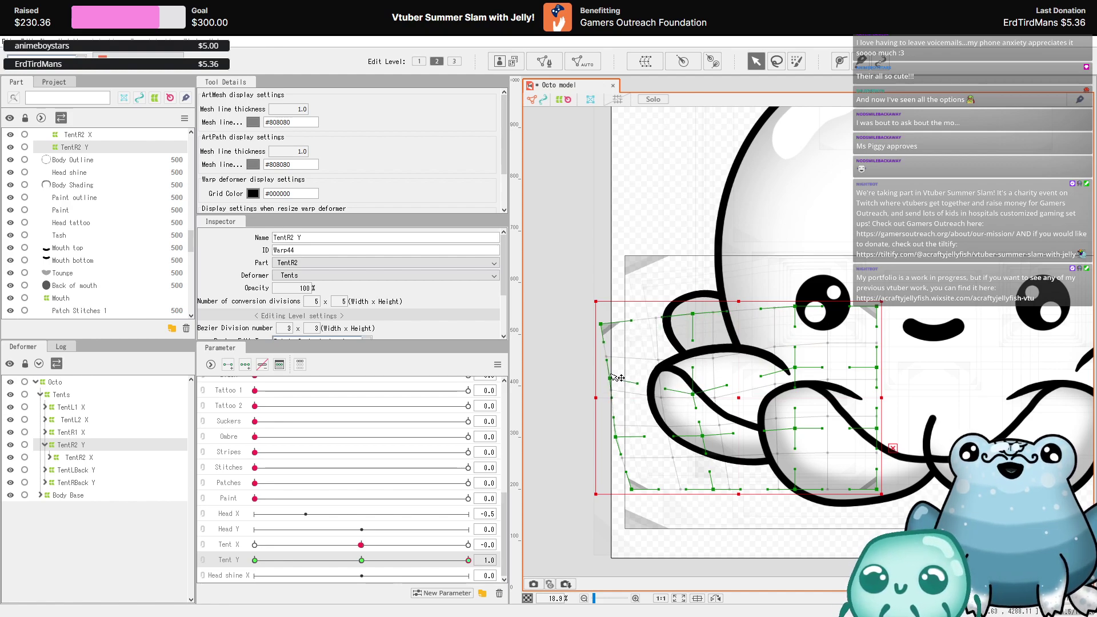
drag(705, 397, 703, 387)
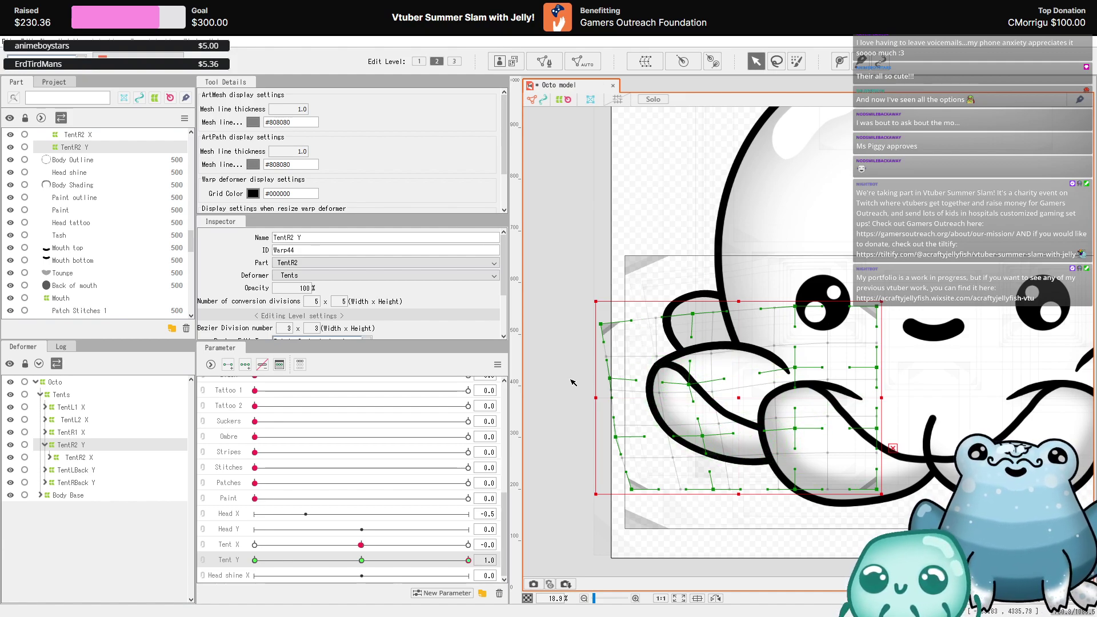
drag(601, 324, 601, 327)
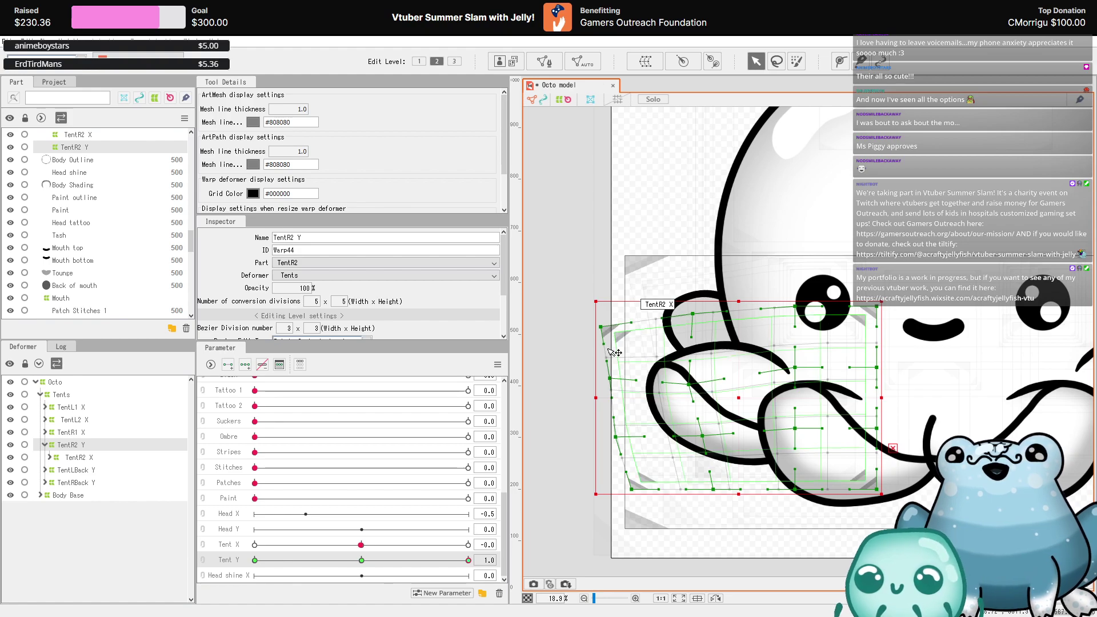
drag(617, 433, 627, 440)
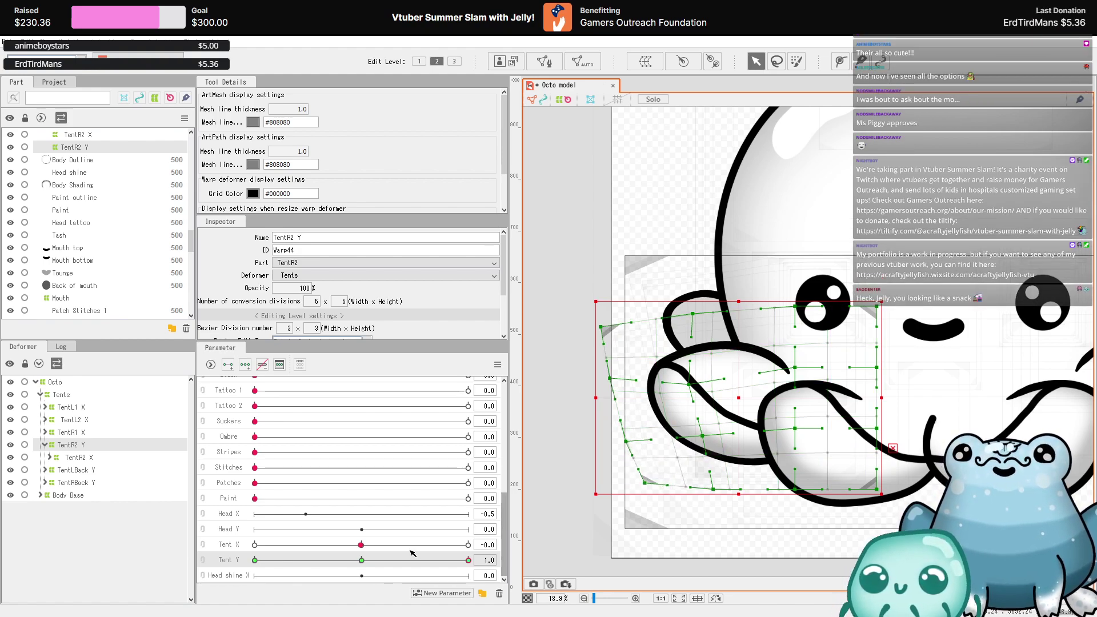
- Sweep Tent Y to check the tentacle, and at -1.0 move TentR2 Y's upper and lower left-edge points outward
click(362, 561)
drag(362, 564, 333, 564)
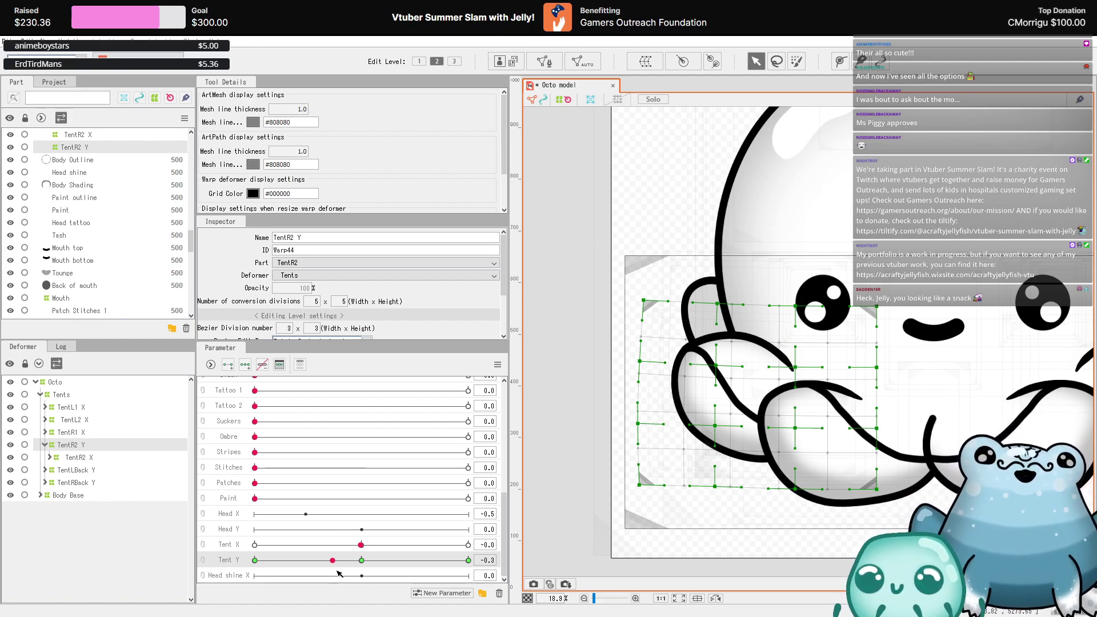
drag(332, 560, 255, 561)
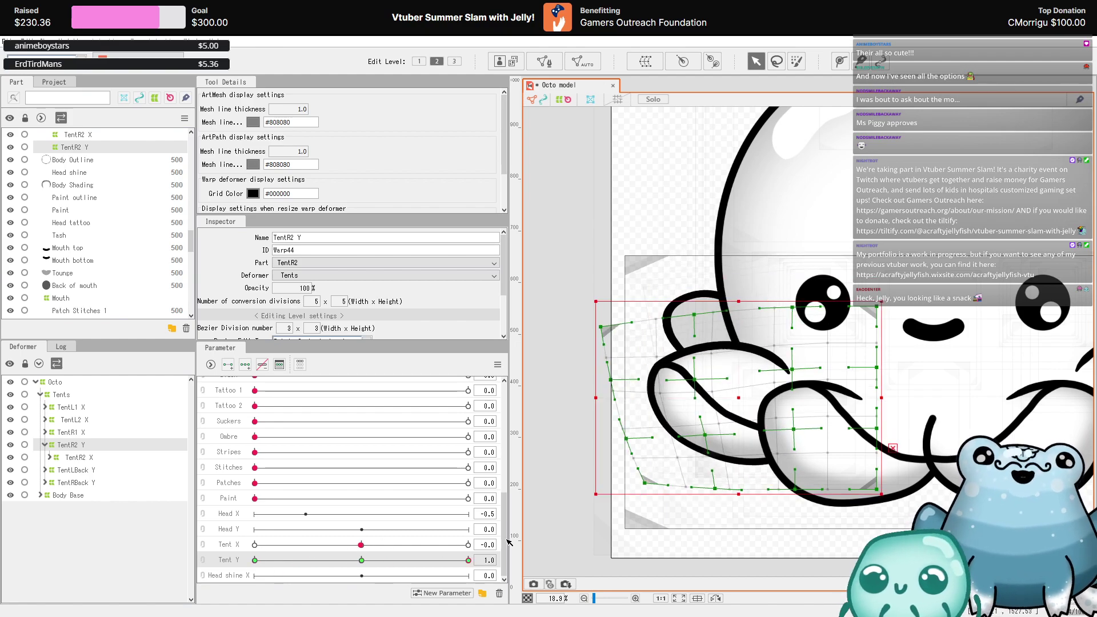
scroll(672, 344, up, 2)
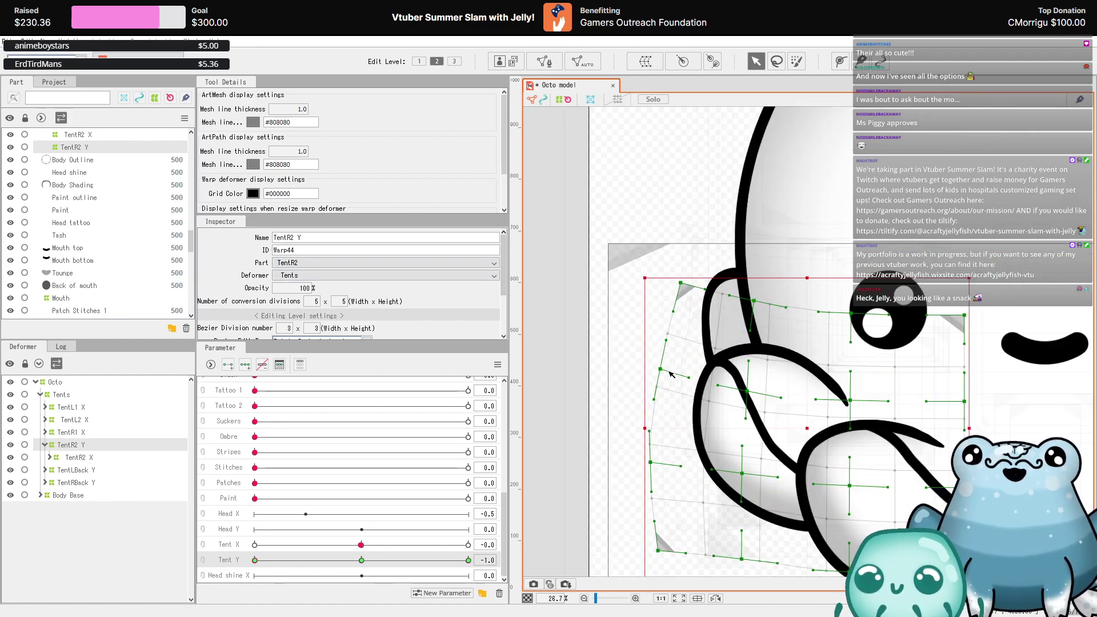
drag(671, 373, 661, 393)
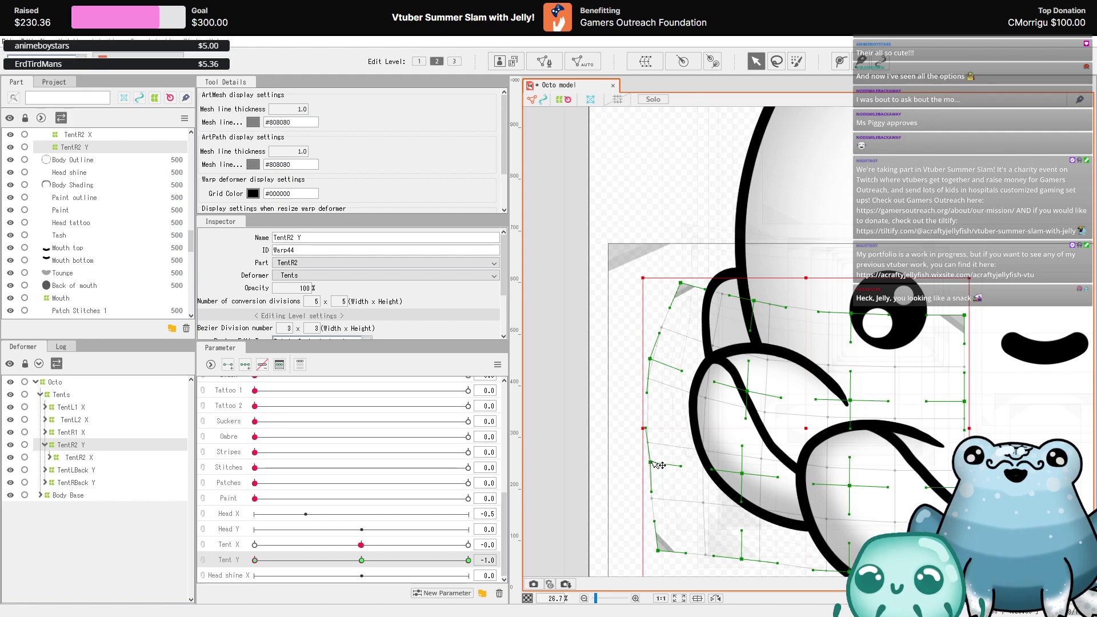
drag(651, 462, 643, 462)
scroll(714, 357, down, 2)
- At Tent Y 1.0, nudge TentR2 Y's lower inner-left point up, then sweep Tent Y to -1.0 to check the movement
drag(293, 561, 358, 560)
scroll(702, 476, up, 2)
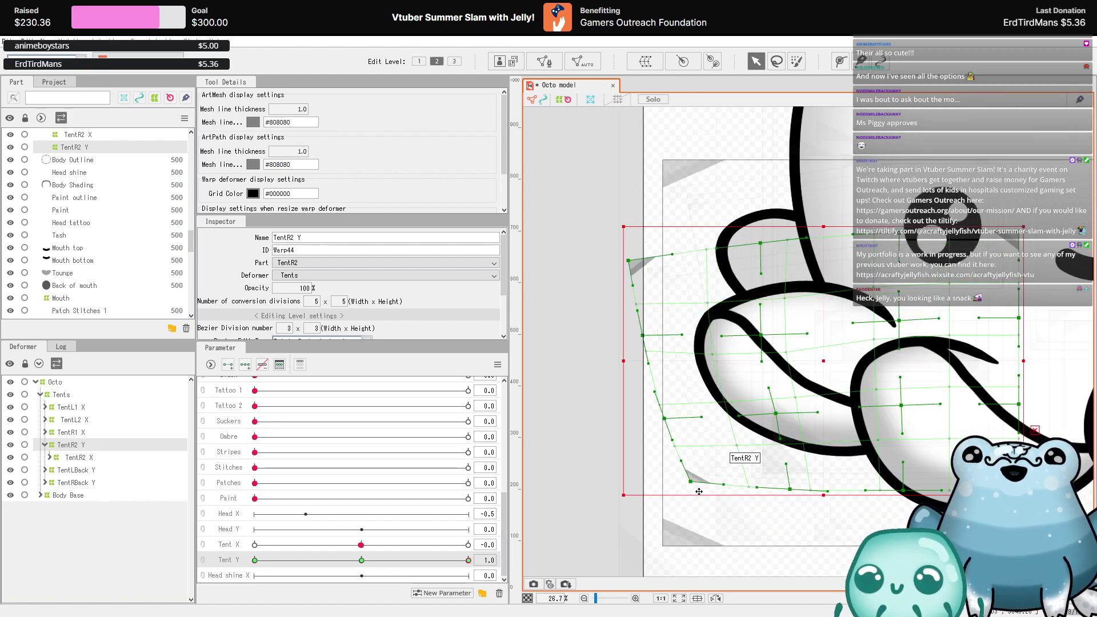
drag(696, 483, 694, 474)
key(ctrl+z)
drag(775, 413, 775, 410)
scroll(774, 410, down, 3)
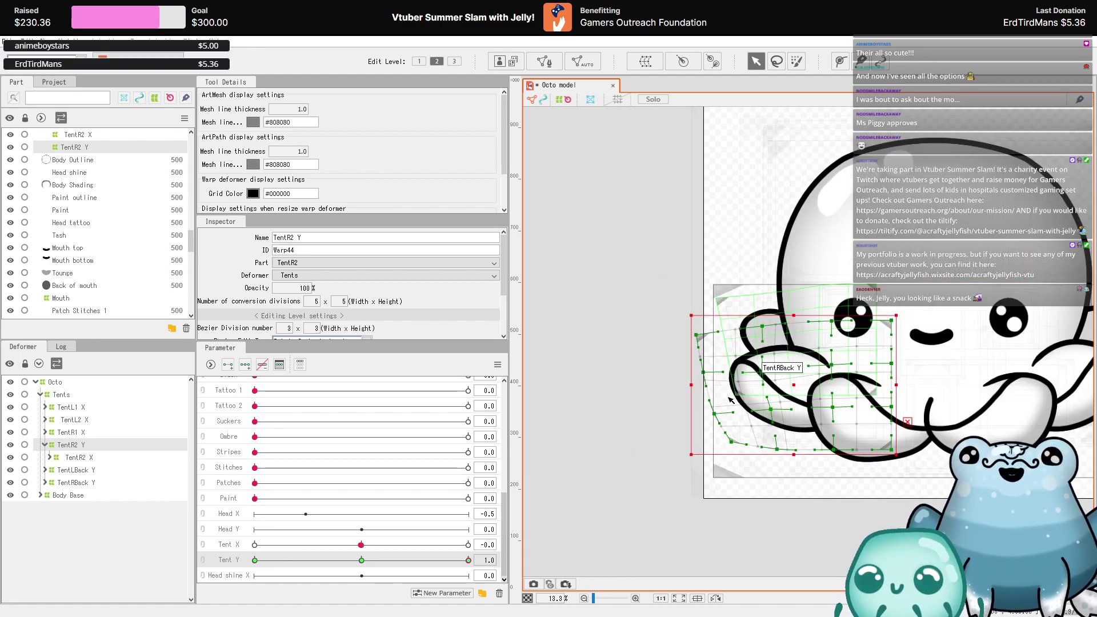
scroll(736, 399, up, 3)
drag(443, 563, 184, 587)
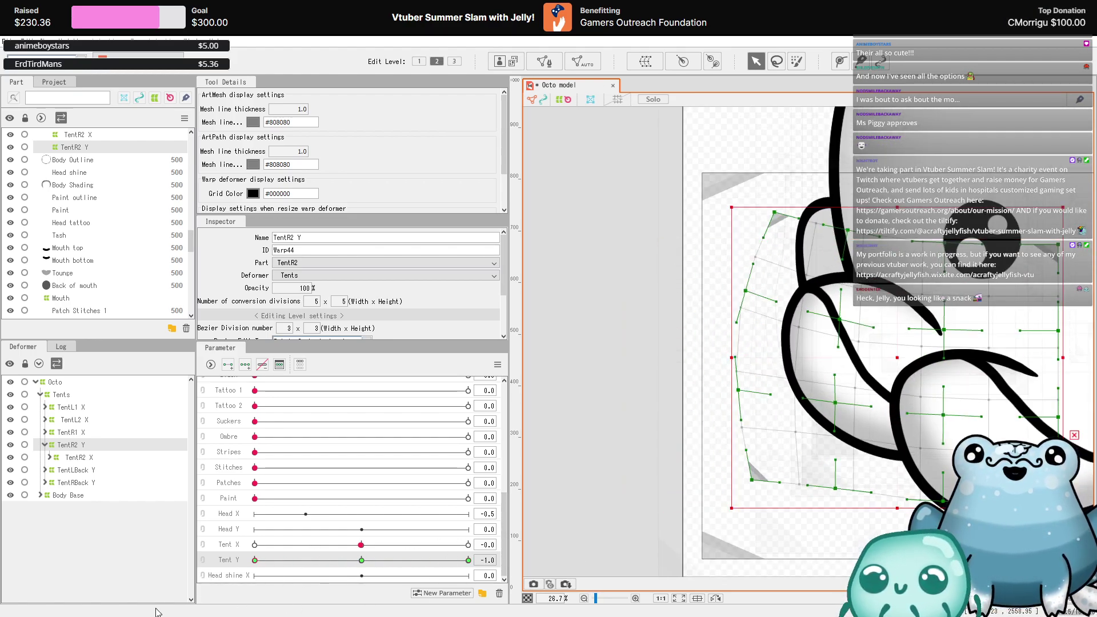
scroll(622, 348, down, 2)
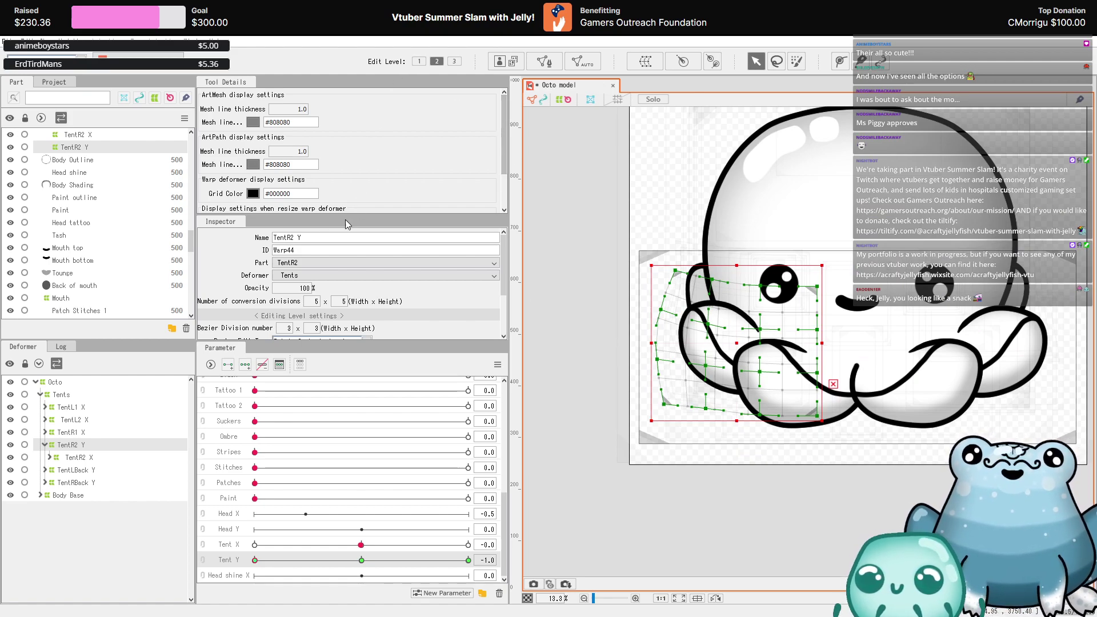
- Create a parent warp deformer named TentR1 Y around TentR1 X and add three Tent Y keys to it
click(68, 433)
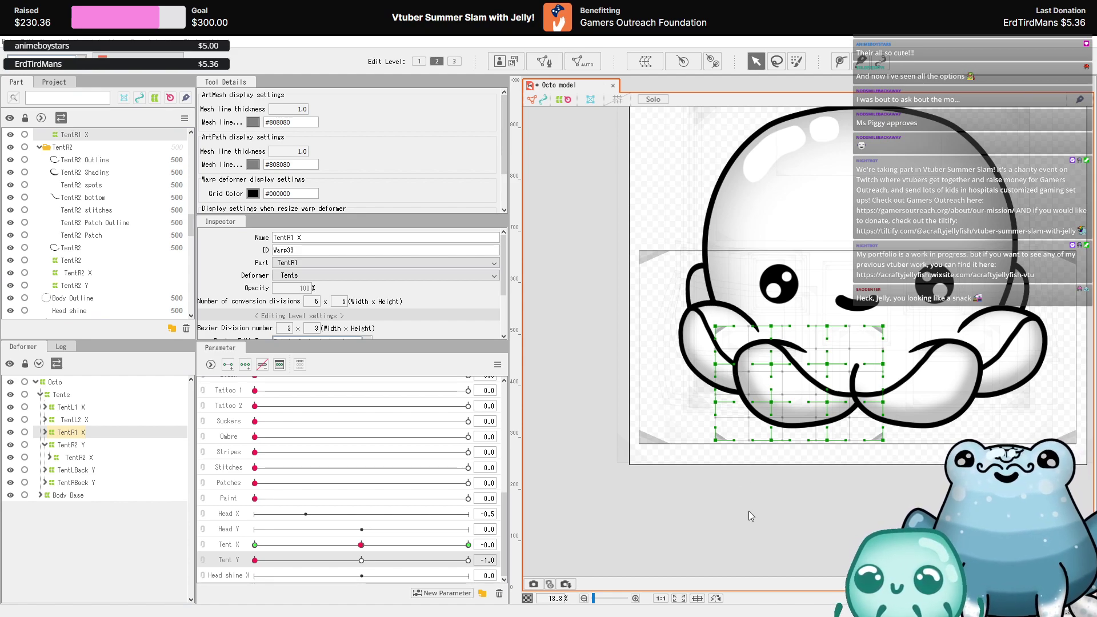
click(718, 526)
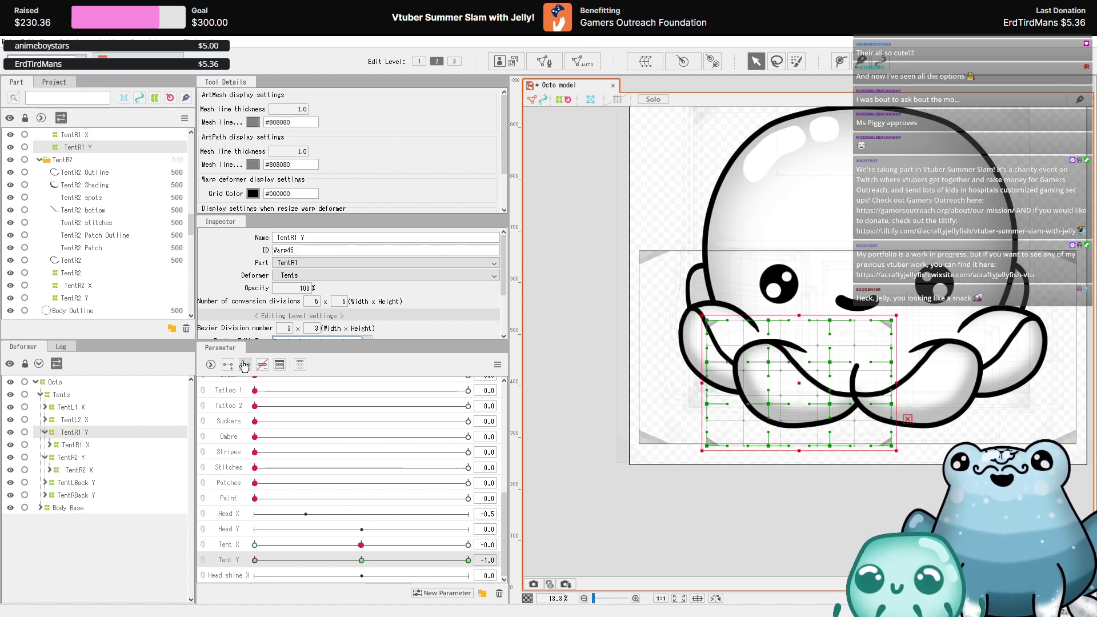
- At Tent Y 1.0, pull TentR1 Y's left-edge points outward and down, and reshape its inner-left points, neighbouring top point and upper-left corner
drag(325, 562, 588, 572)
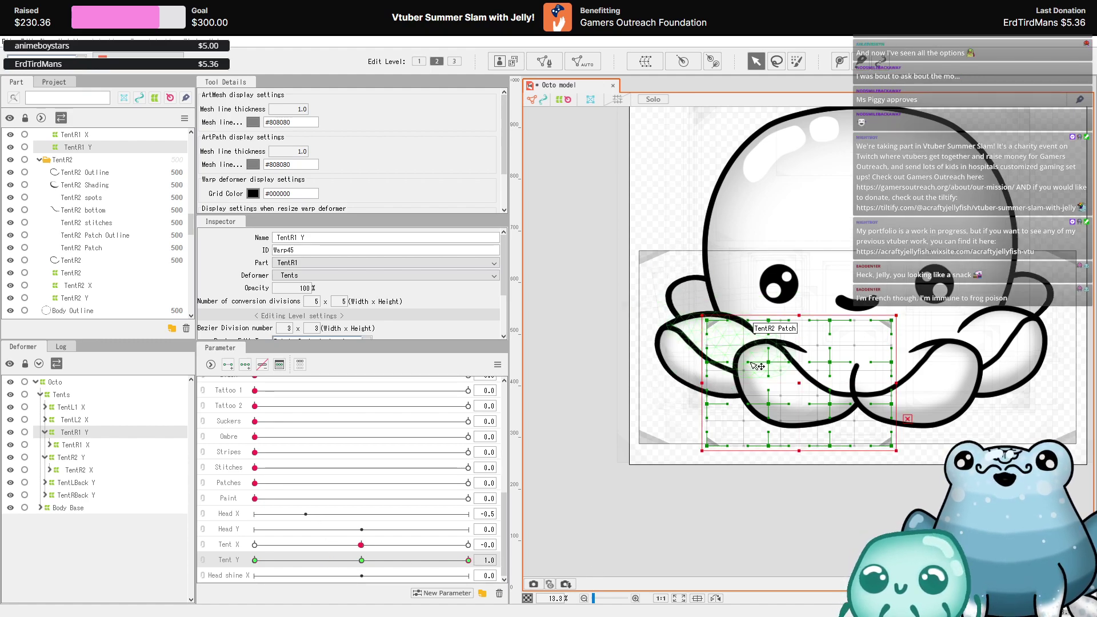
scroll(767, 364, up, 2)
drag(771, 366, 662, 375)
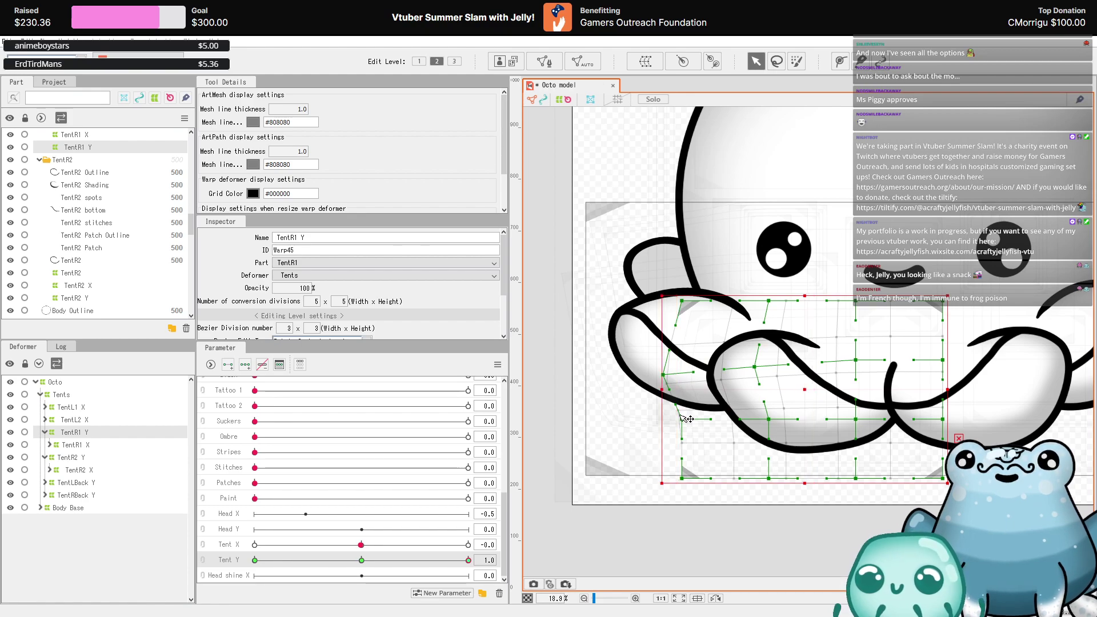
drag(683, 419, 656, 430)
drag(769, 418, 765, 409)
drag(769, 301, 764, 315)
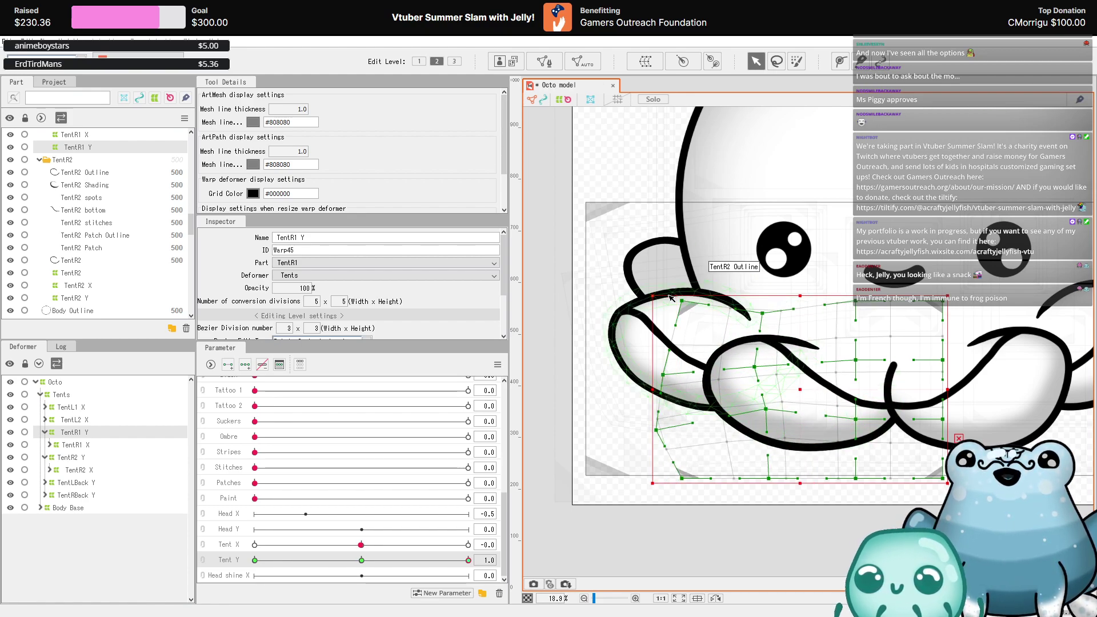
mouse_move(682, 300)
mouse_down()
mouse_move(680, 313)
mouse_move(677, 297)
mouse_up()
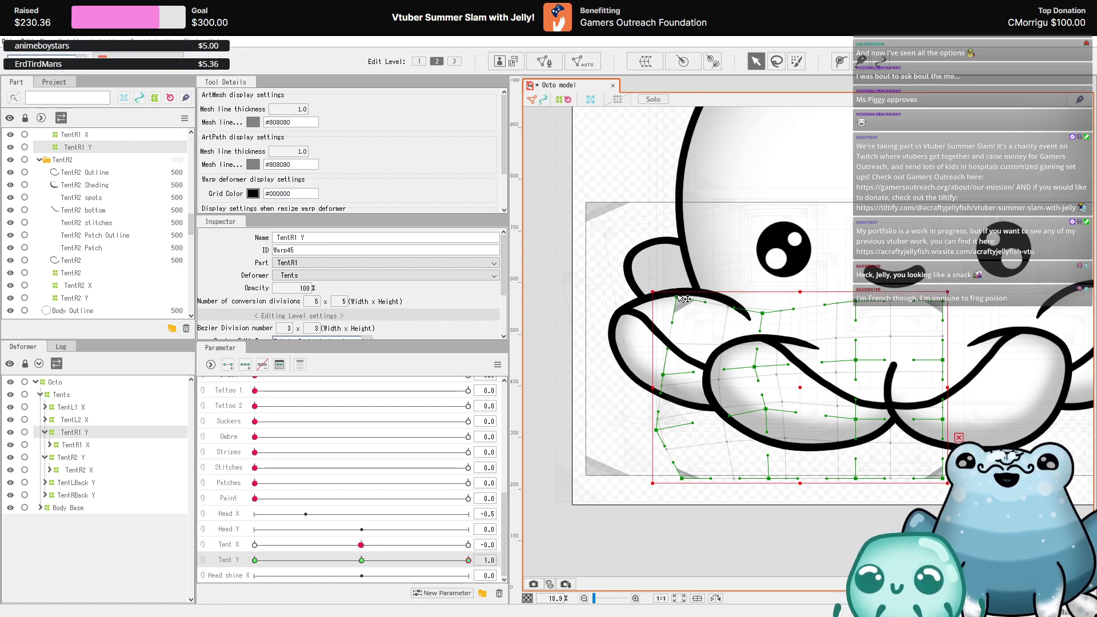
- Refine TentR1 Y at Tent Y 1.0 by lowering its upper-left corner, left-edge points and inner-left points and easing the lower edge point inward
drag(658, 428, 671, 429)
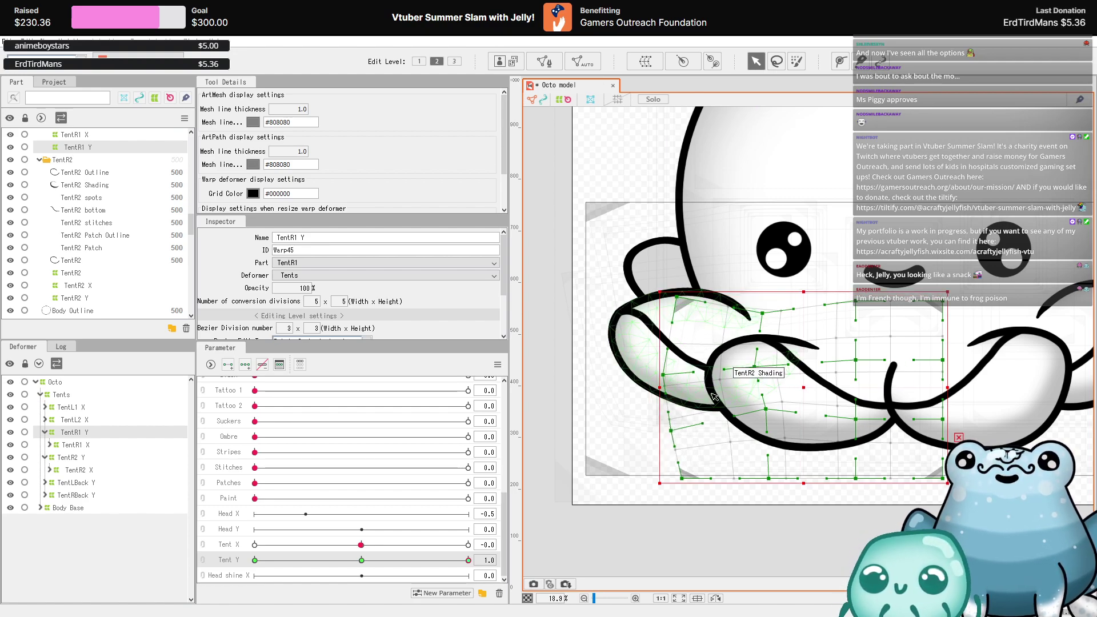
drag(665, 376, 665, 380)
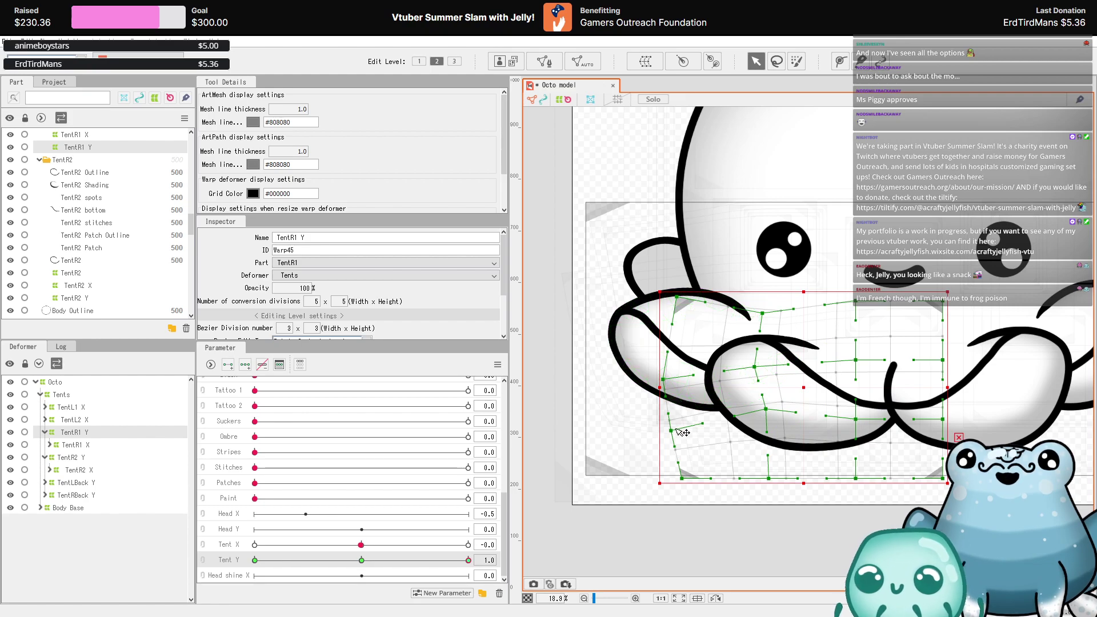
drag(672, 431, 671, 438)
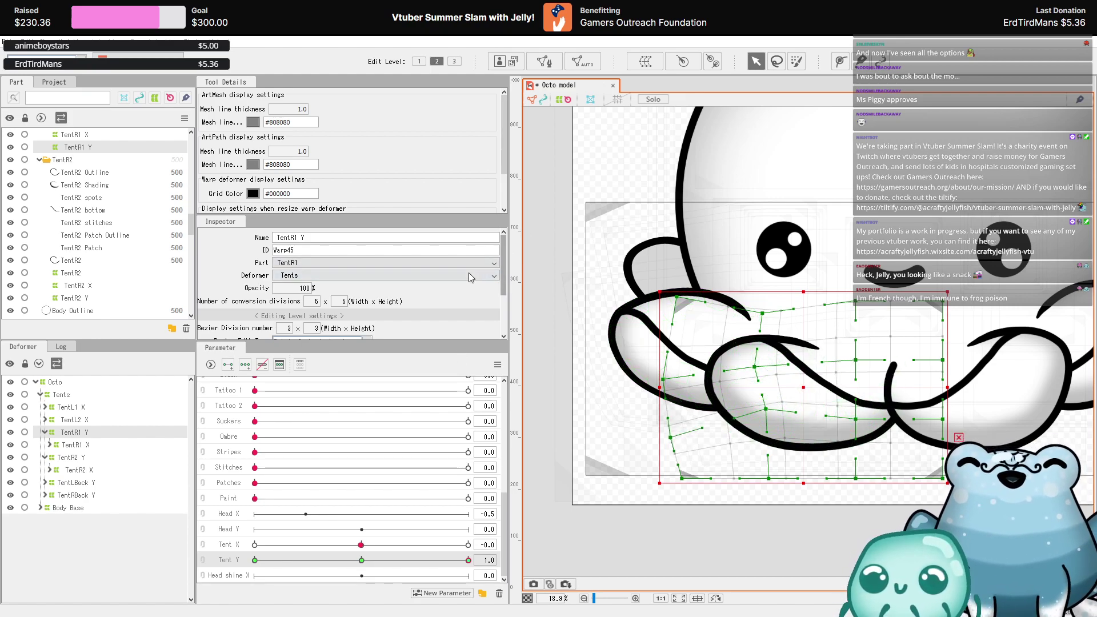
scroll(734, 394, up, 2)
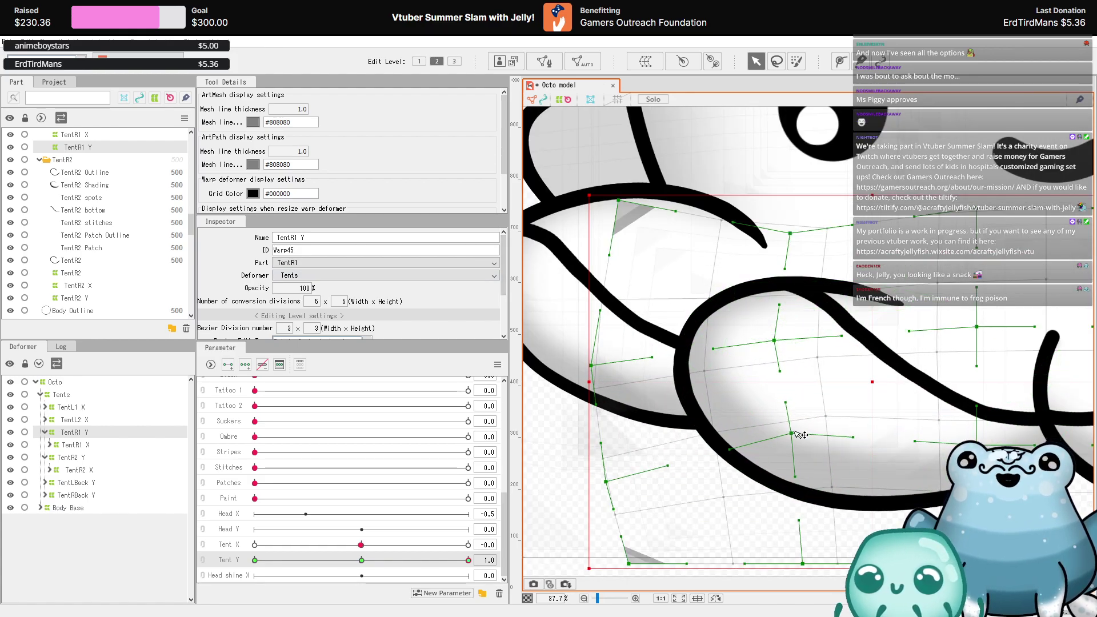
drag(795, 432, 787, 442)
drag(775, 337, 778, 351)
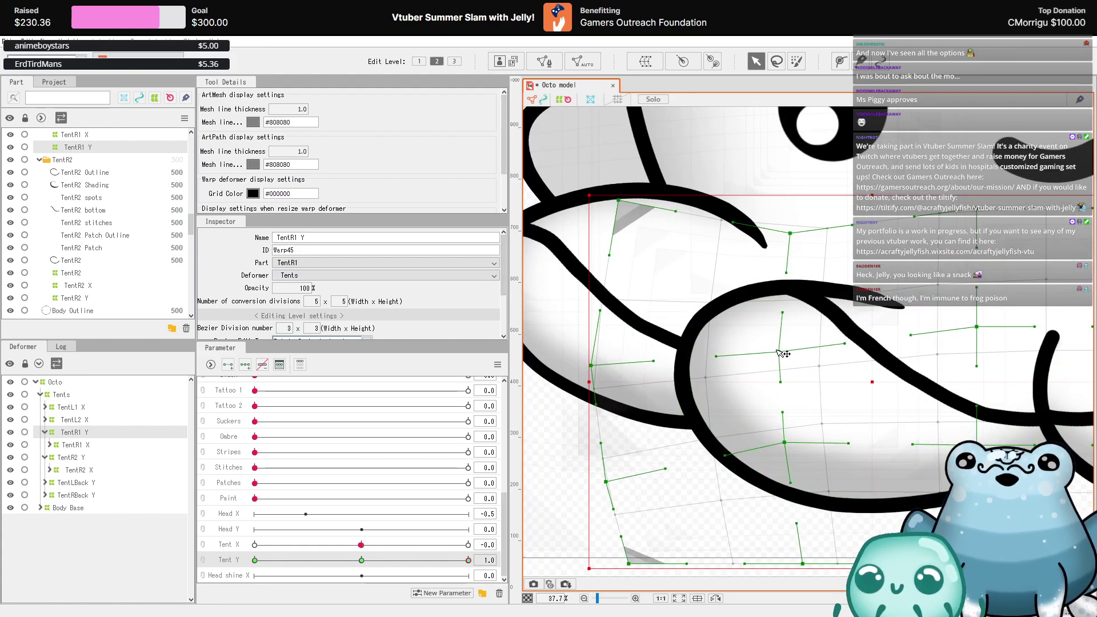
drag(619, 201, 616, 223)
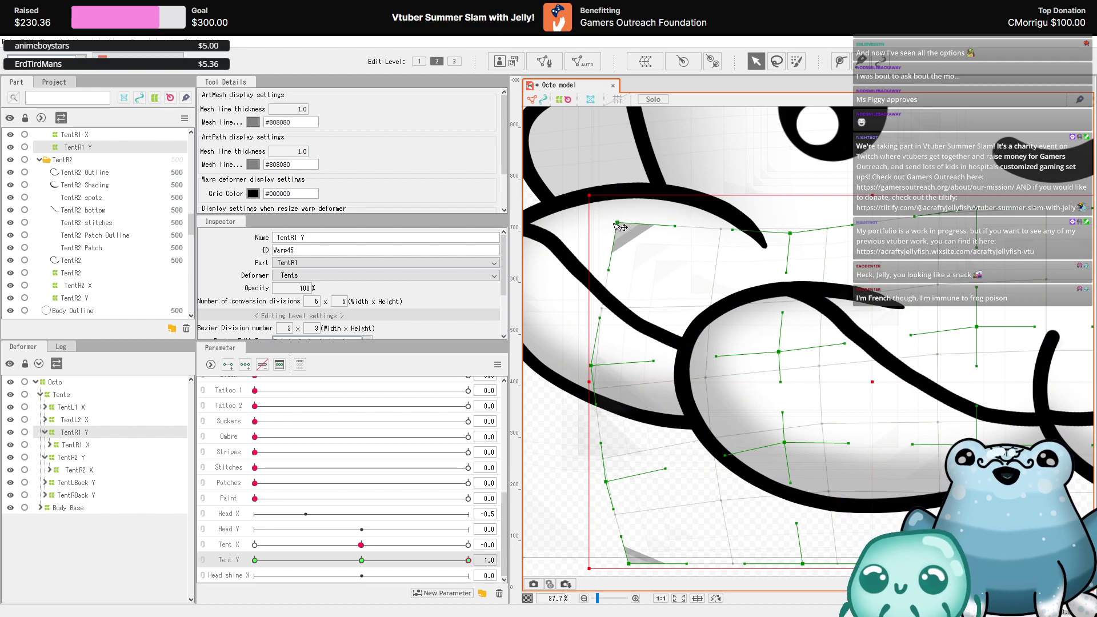
- At Tent Y -1.0, raise TentR1 Y's upper-left corner and inner-left points and shift its left-edge points up and inward
scroll(724, 410, down, 3)
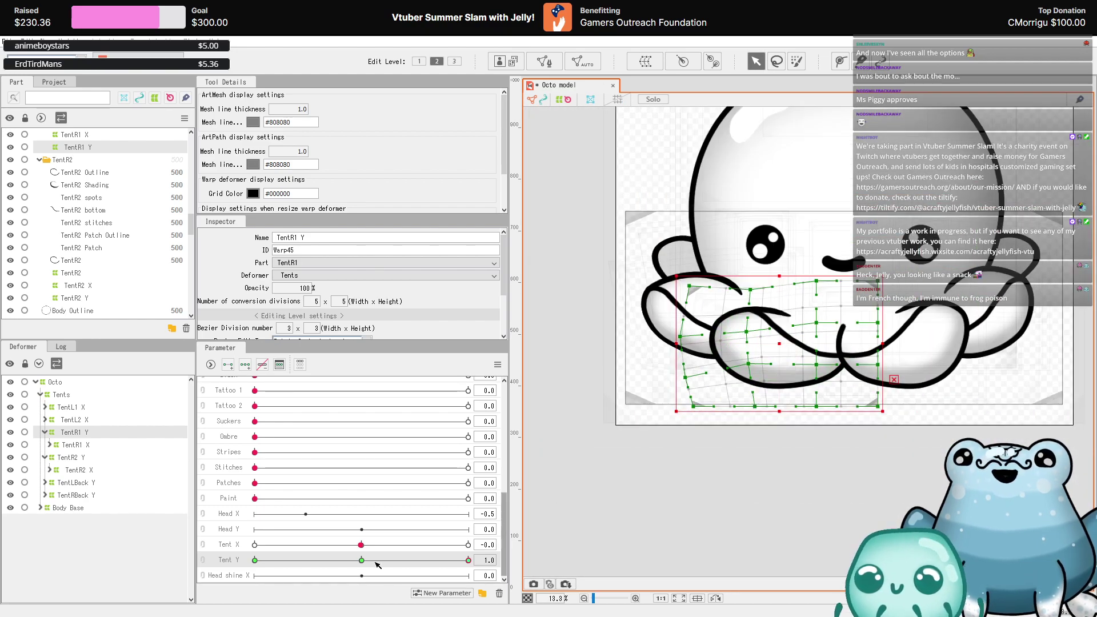
drag(404, 557, 131, 530)
scroll(765, 283, up, 2)
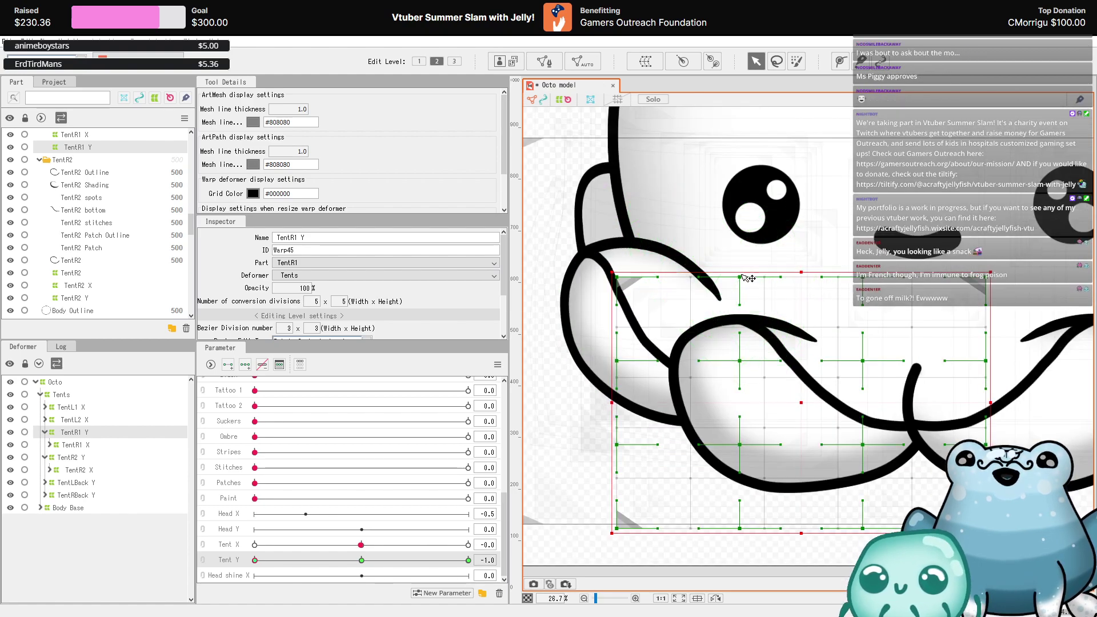
drag(743, 284, 660, 257)
drag(621, 361, 644, 341)
drag(744, 358, 746, 340)
drag(741, 445, 742, 423)
drag(623, 444, 635, 420)
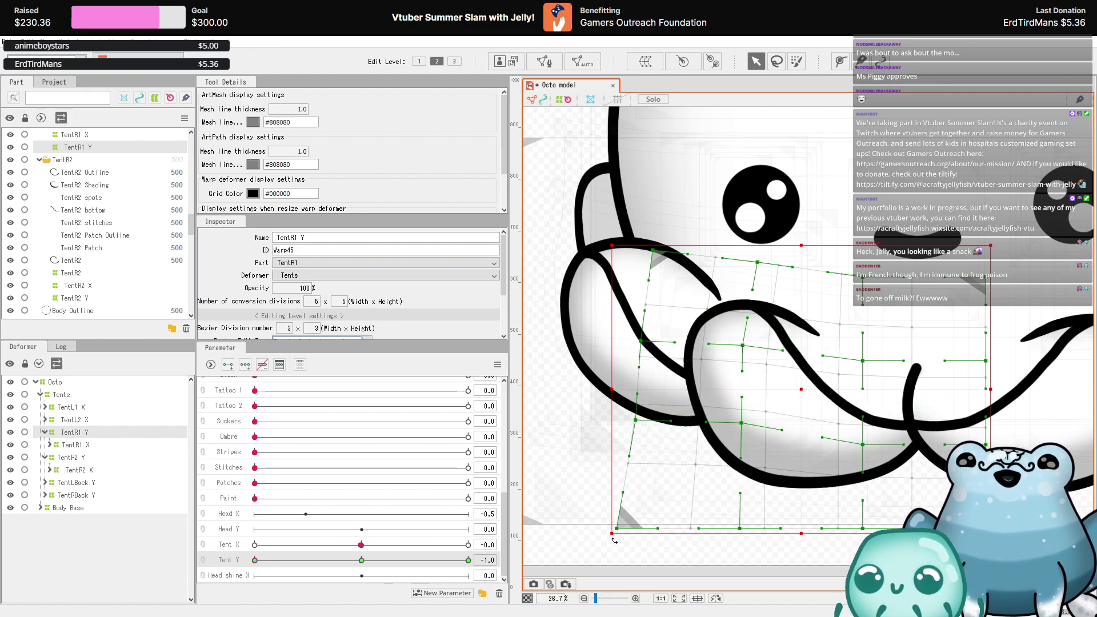
- At Tent Y -1.0, move TentR1 Y's lower-left corner up and inward and raise the neighbouring bottom-edge point
drag(625, 532, 641, 508)
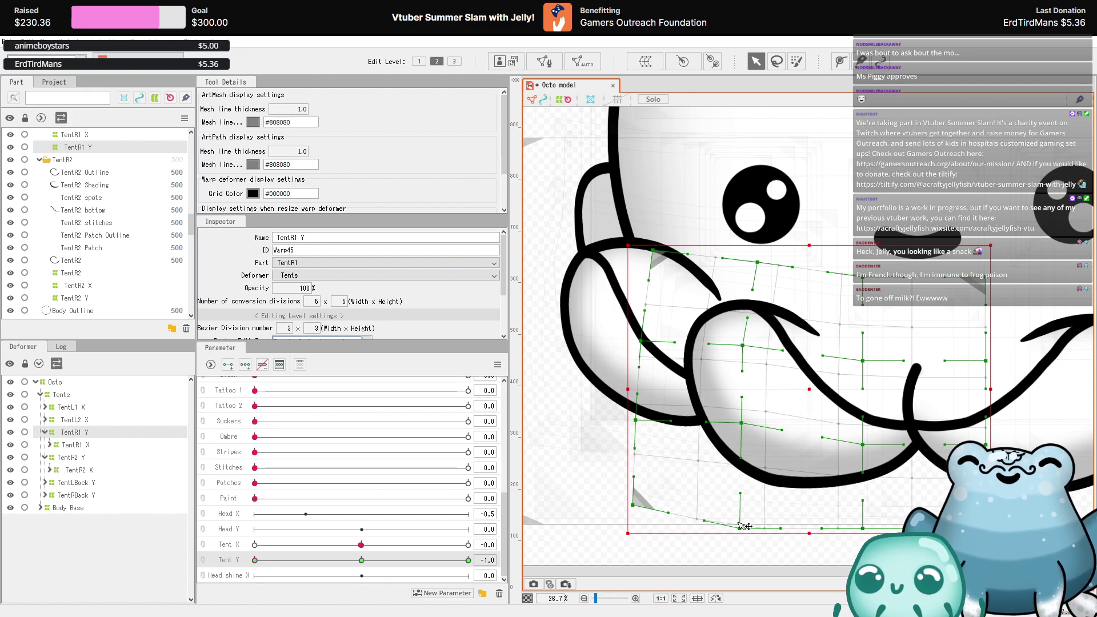
drag(747, 528, 749, 502)
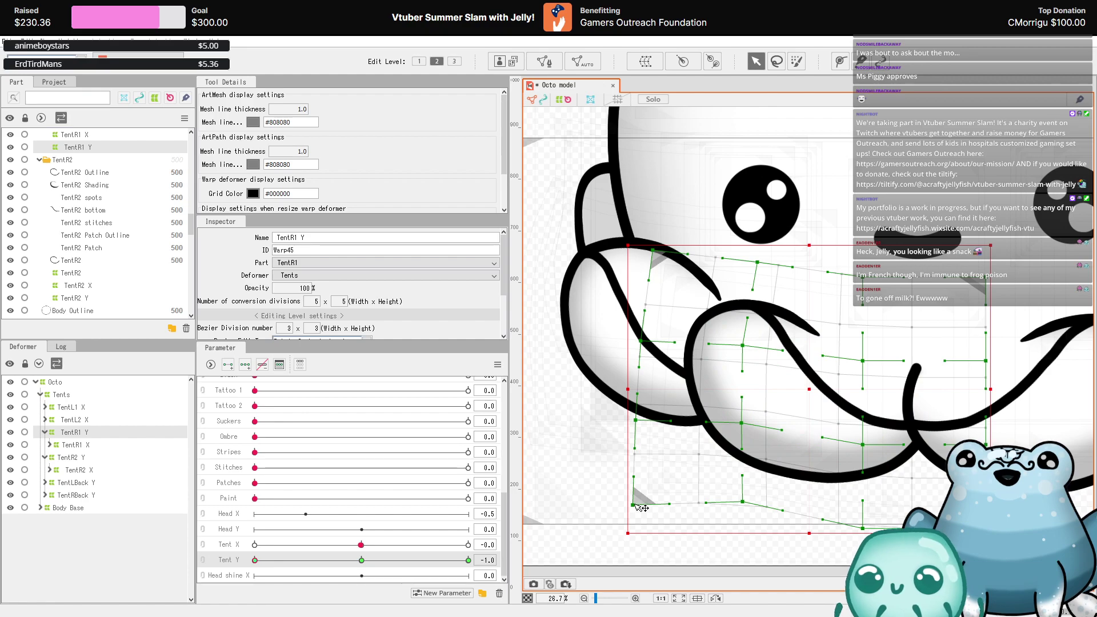
drag(641, 508, 647, 492)
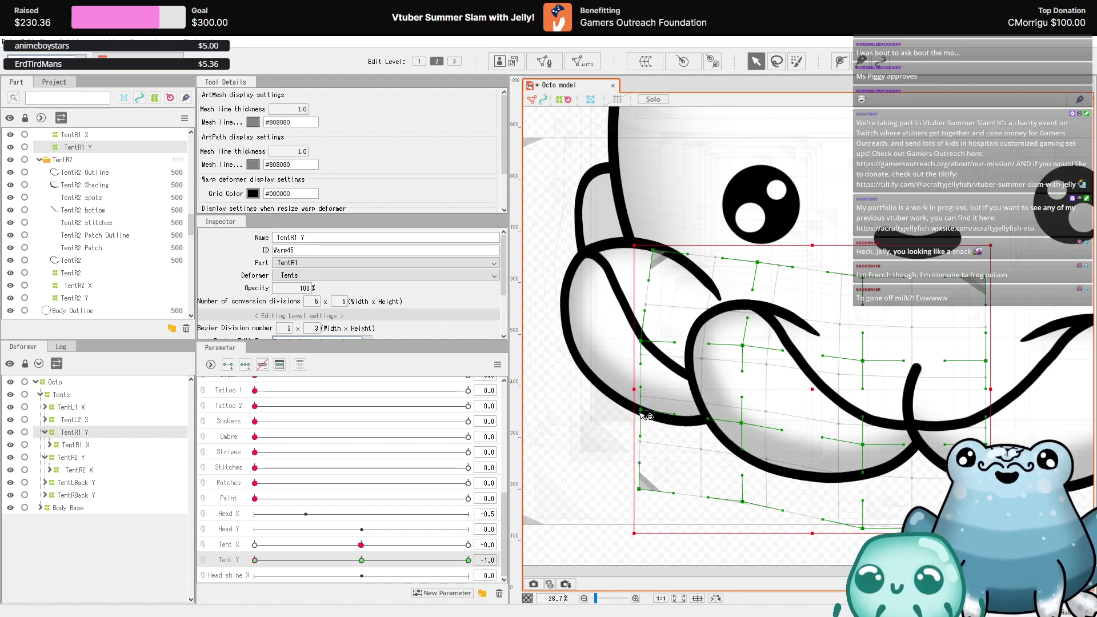
- Sweep Tent Y between -1.0 and 1.0 to check the TentR1 tentacle's vertical movement
scroll(742, 297, down, 2)
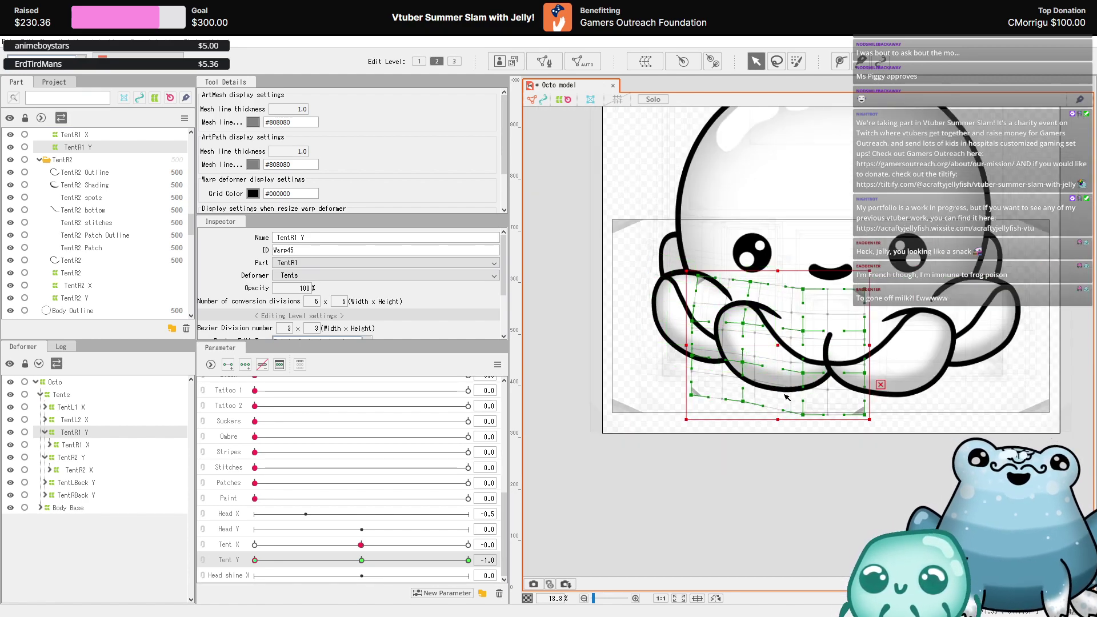
scroll(782, 399, up, 3)
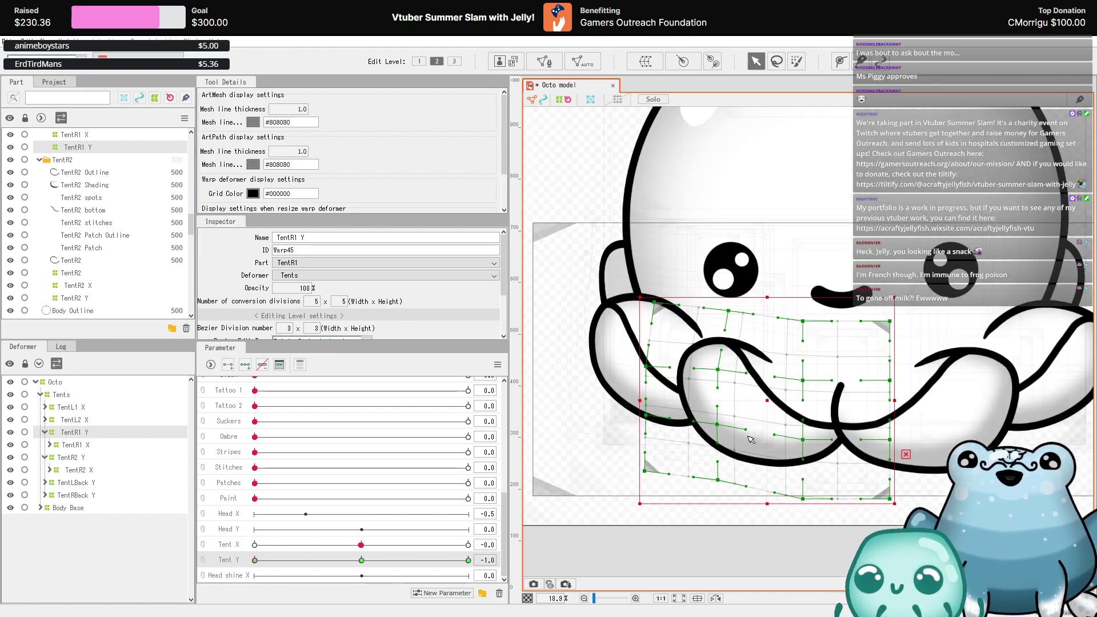
drag(255, 560, 412, 573)
click(468, 560)
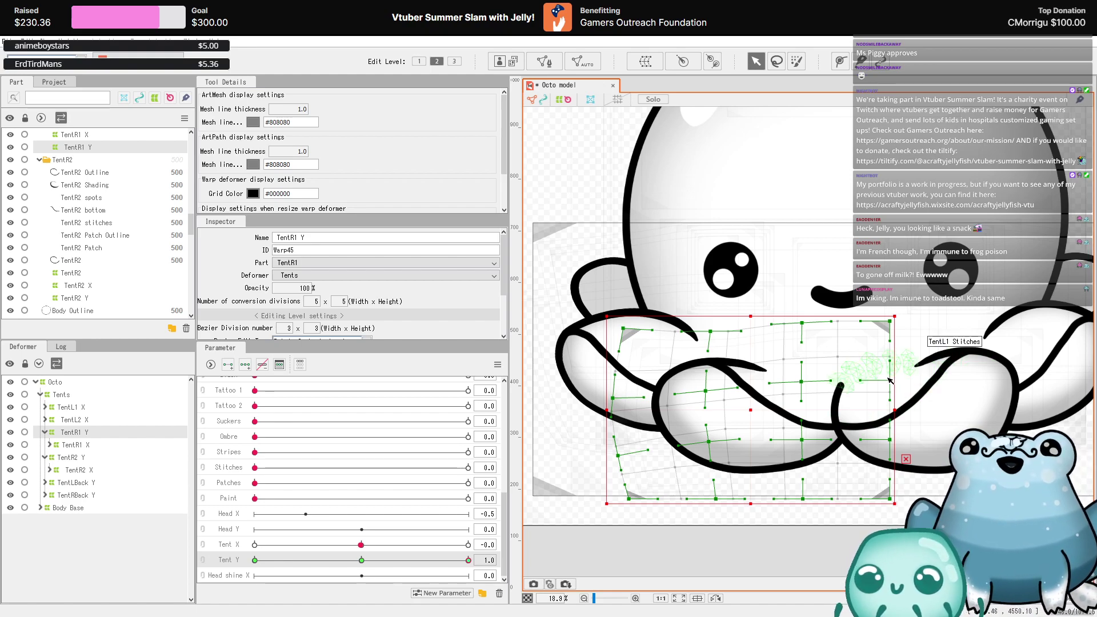
click(345, 560)
drag(344, 574, 240, 603)
- Create a parent warp deformer named TentL2 Y around TentL2 X and add three Tent Y keys to it
click(87, 420)
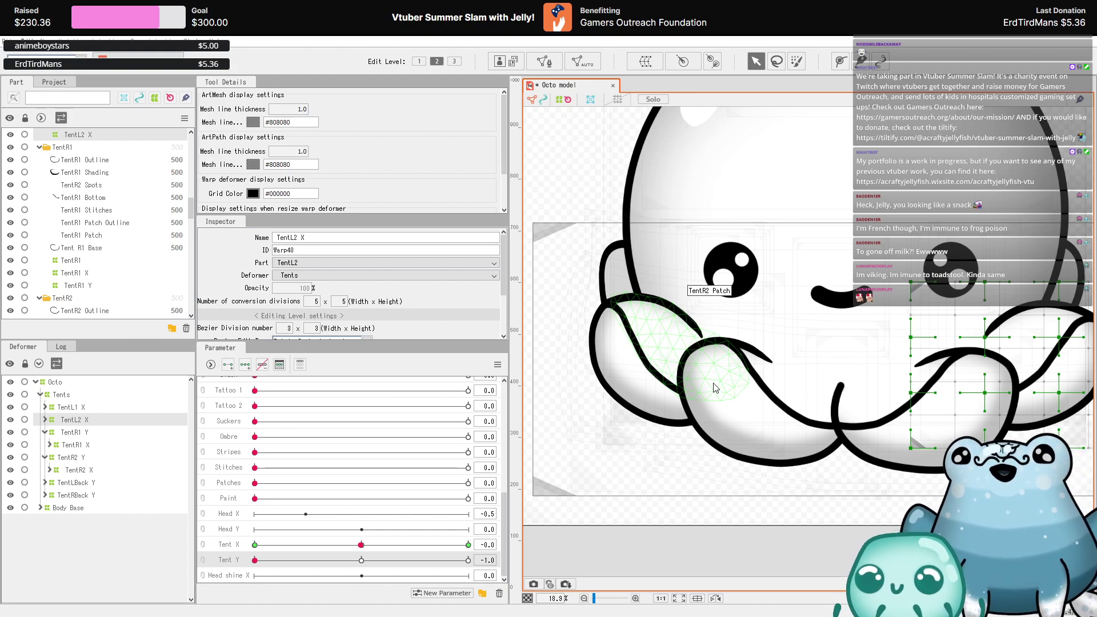
click(698, 529)
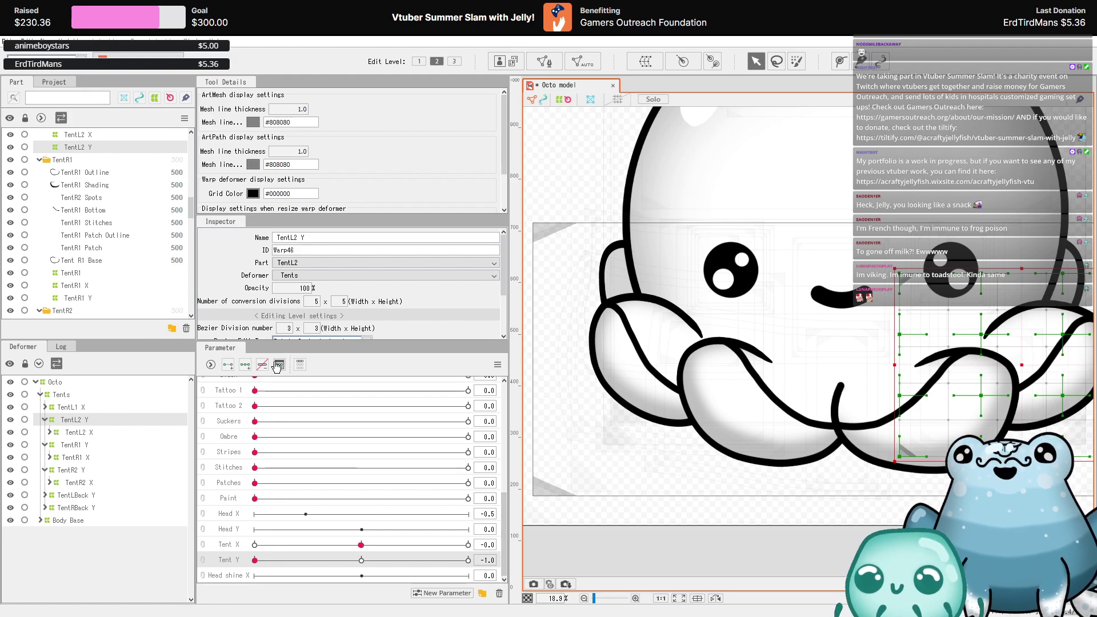
scroll(736, 466, down, 3)
scroll(913, 449, up, 5)
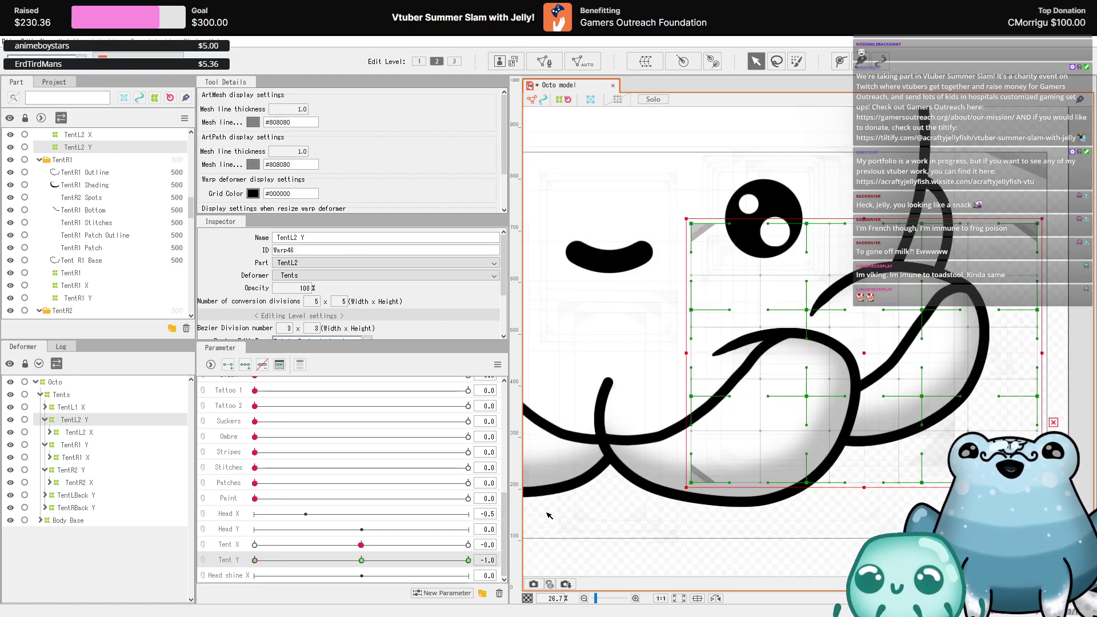
- At Tent Y 1.0, pull TentL2 Y's upper inner-right point outward and down and its upper right-edge point outward, checking the movement
drag(323, 563, 547, 564)
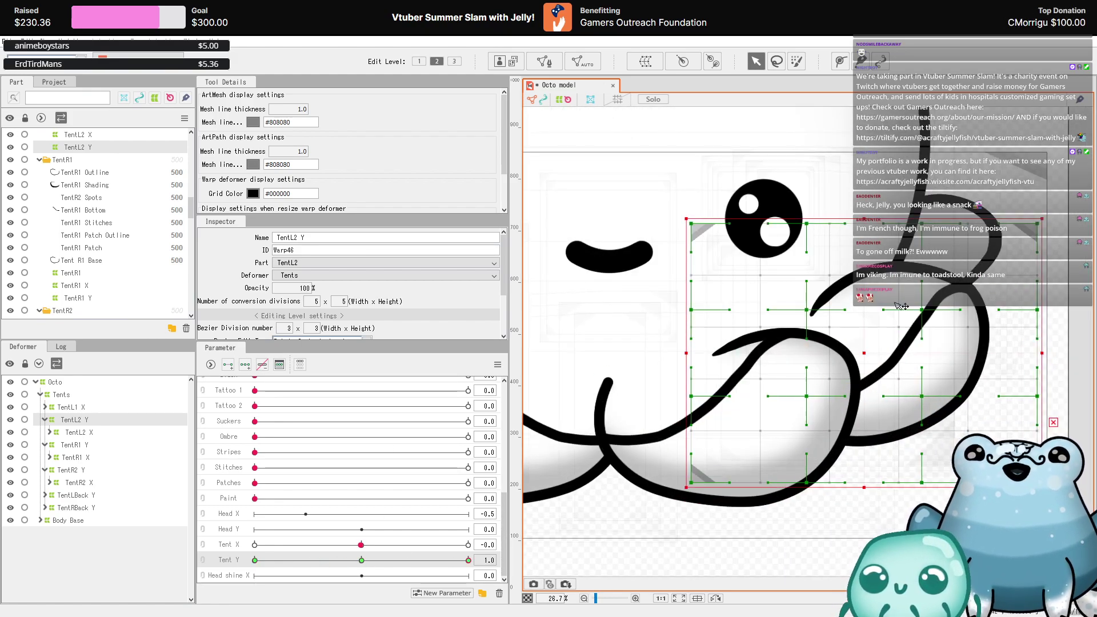
drag(921, 309, 938, 321)
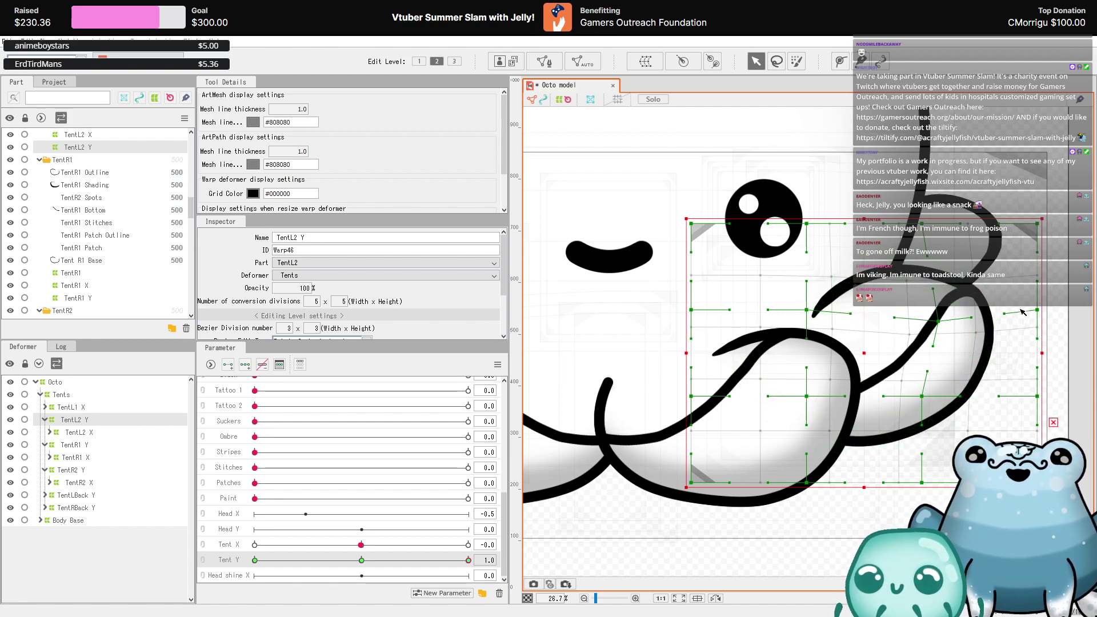
drag(1040, 313, 1051, 313)
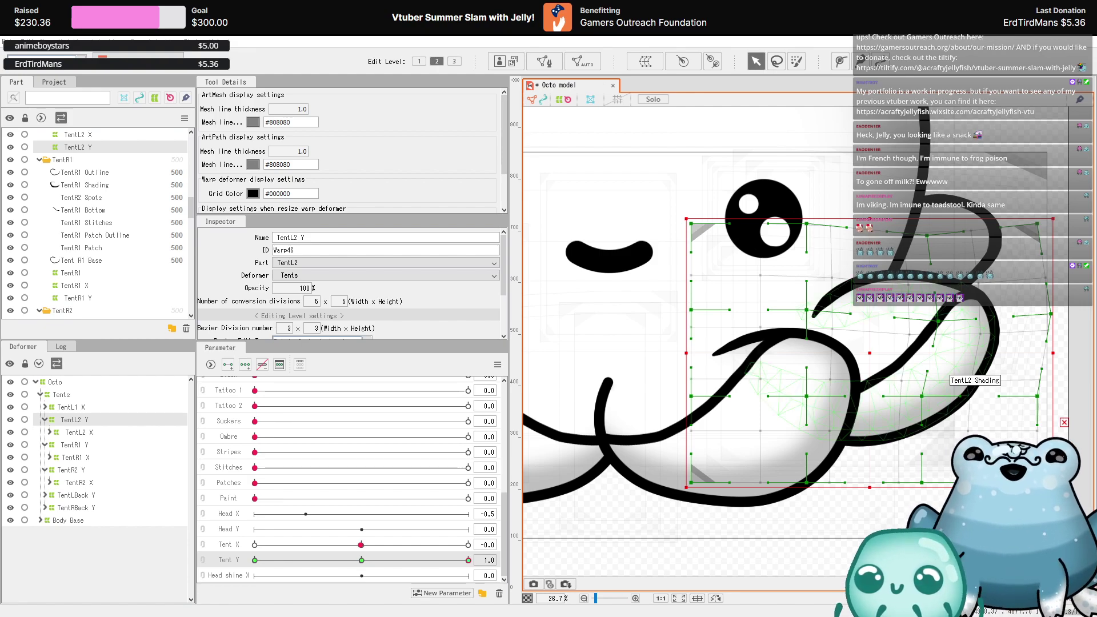
scroll(916, 239, down, 2)
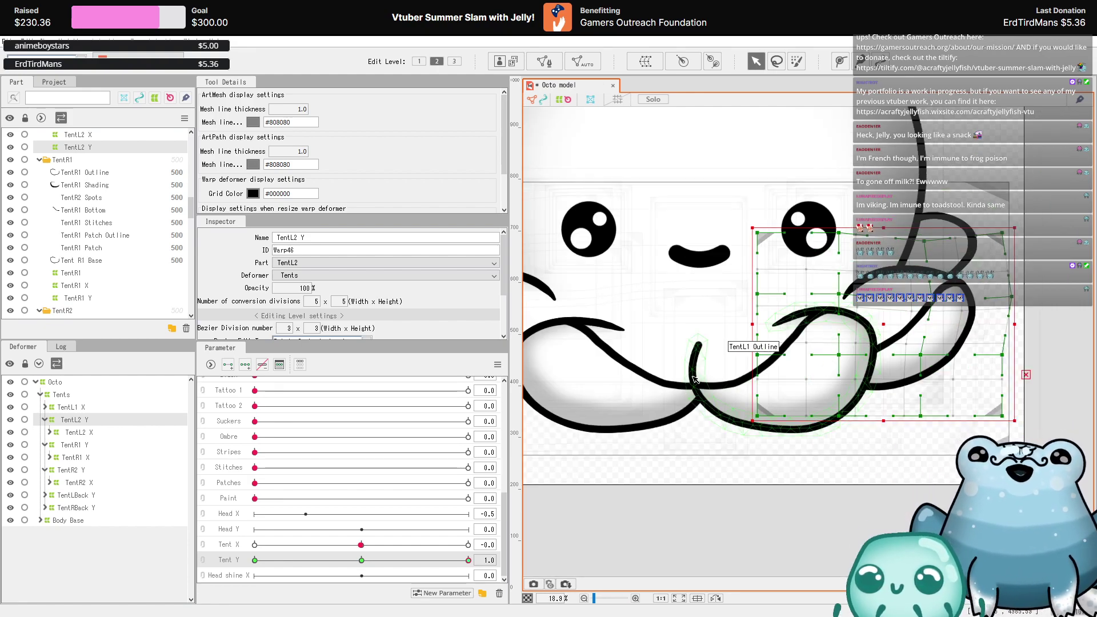
click(359, 560)
click(468, 560)
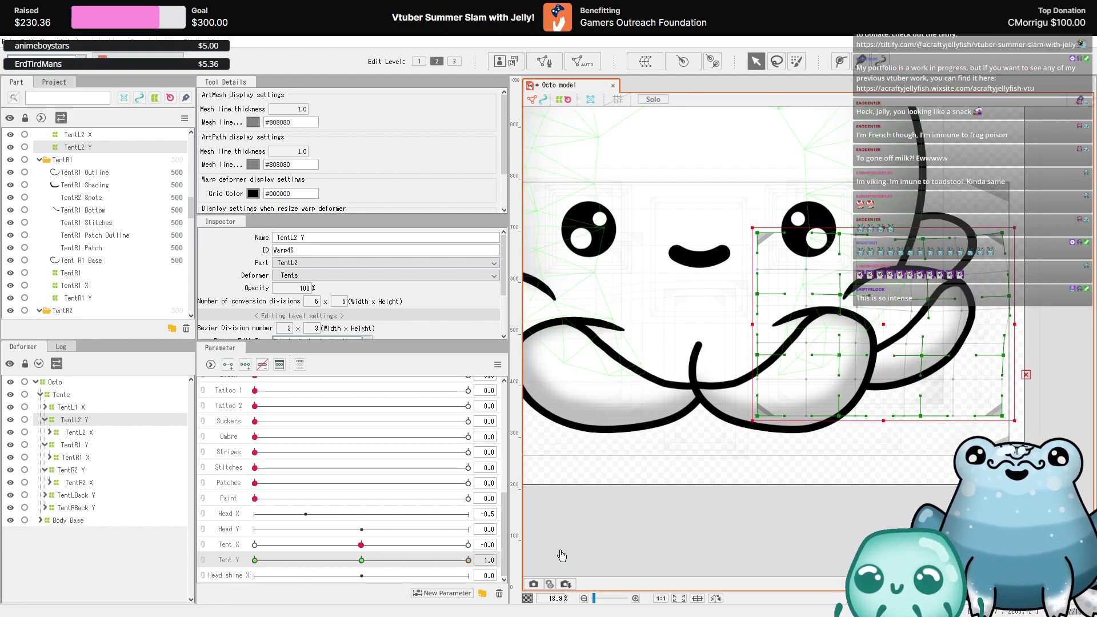
- Refine TentL2 Y at Tent Y 1.0 by pushing its right-edge points further outward and lowering its upper inner-right point slightly
scroll(967, 343, up, 4)
scroll(882, 343, down, 2)
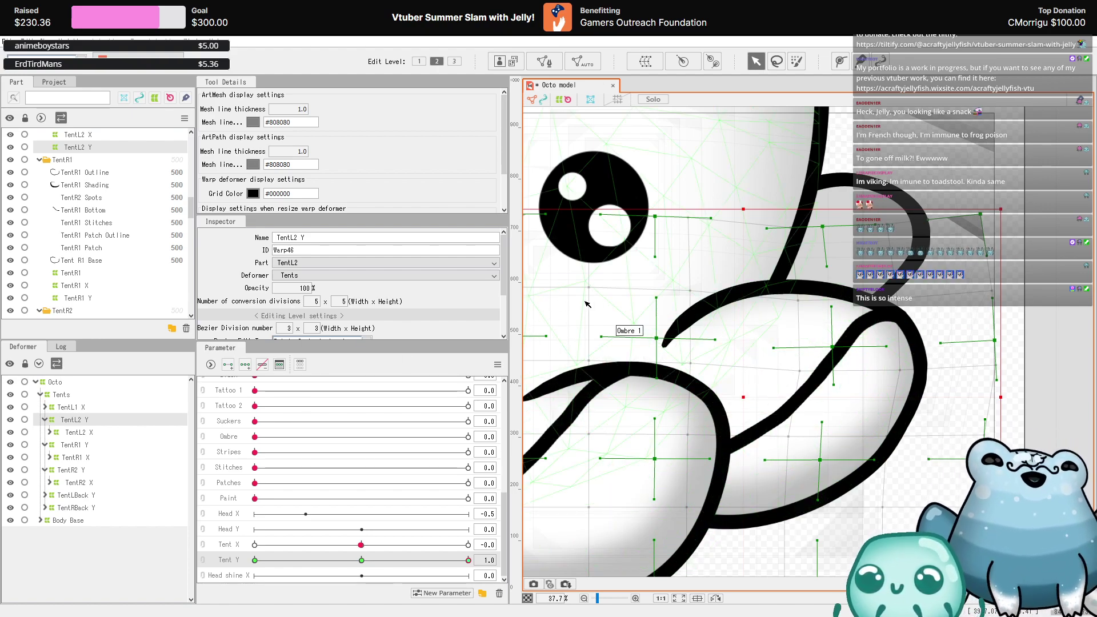
scroll(810, 362, down, 2)
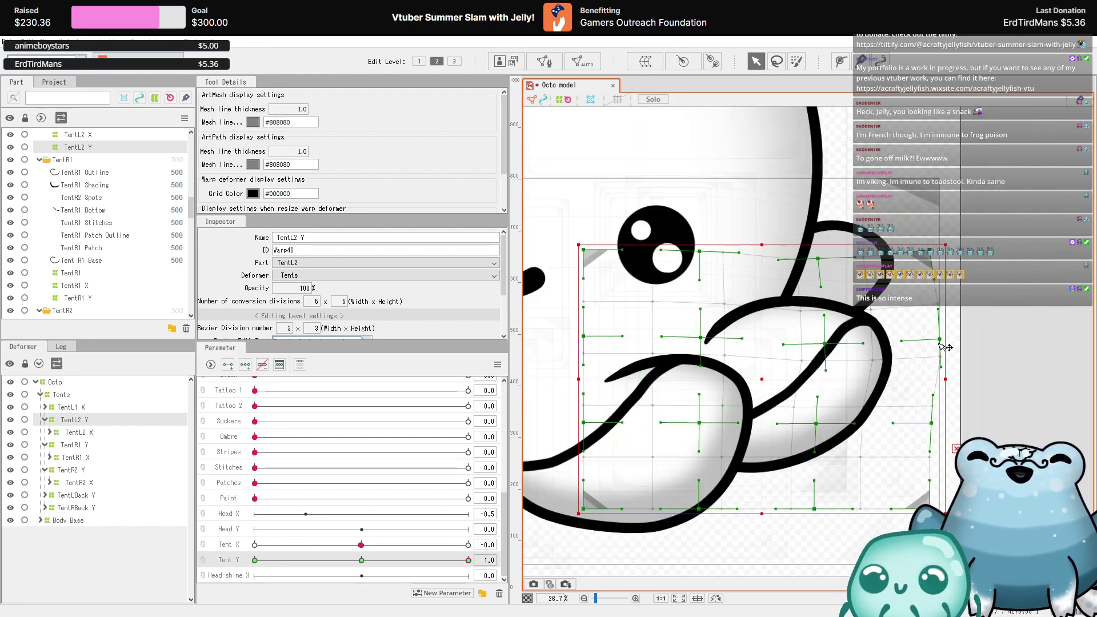
drag(941, 346, 949, 343)
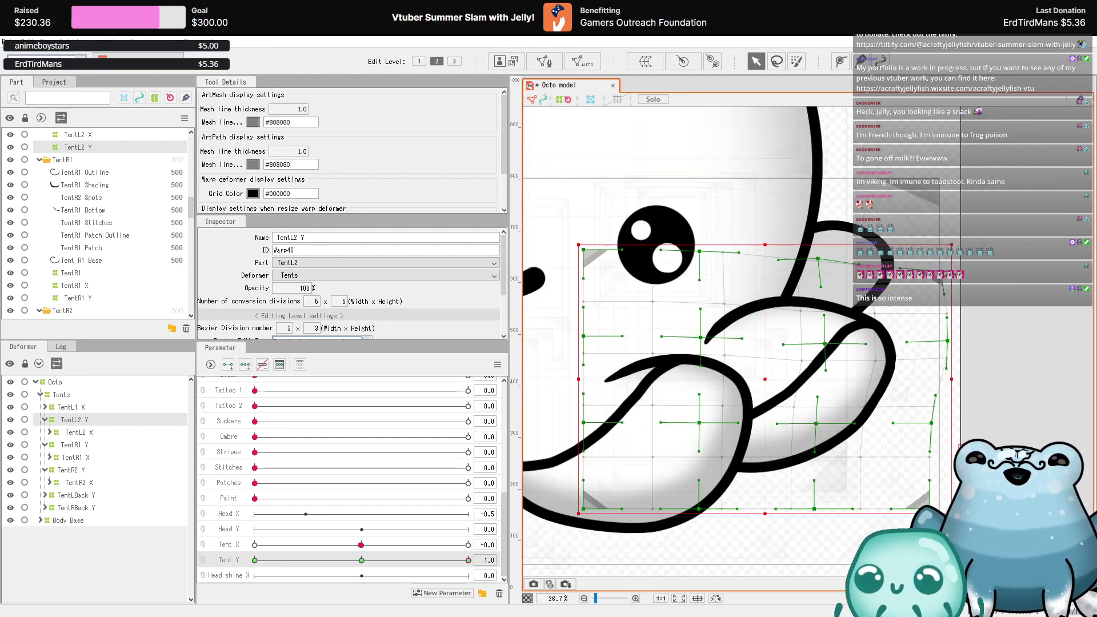
drag(825, 344, 825, 350)
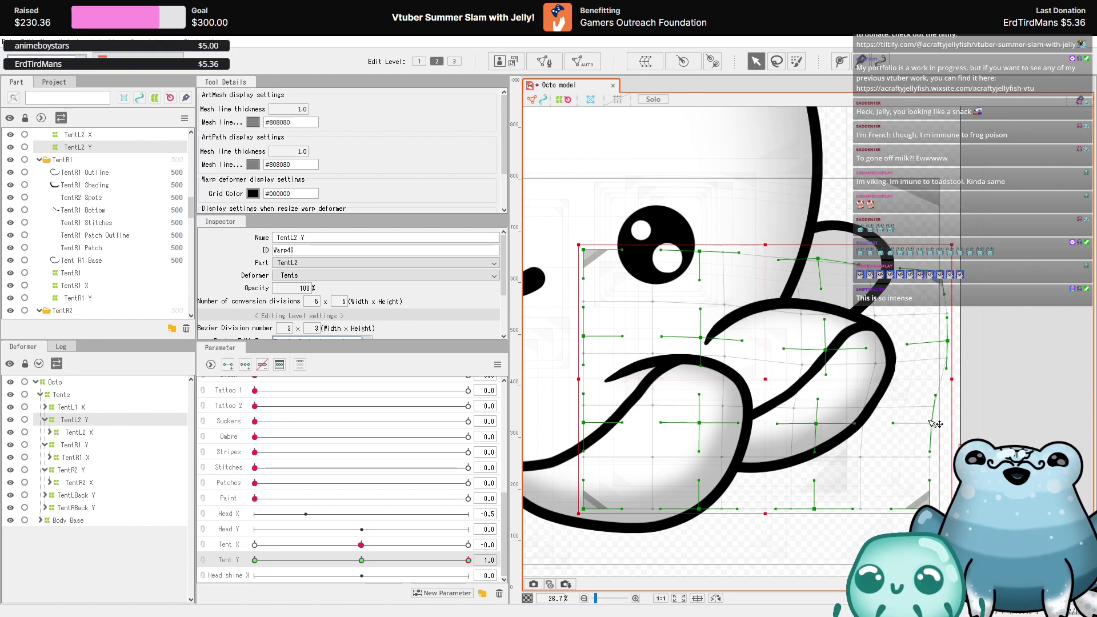
drag(931, 423, 942, 430)
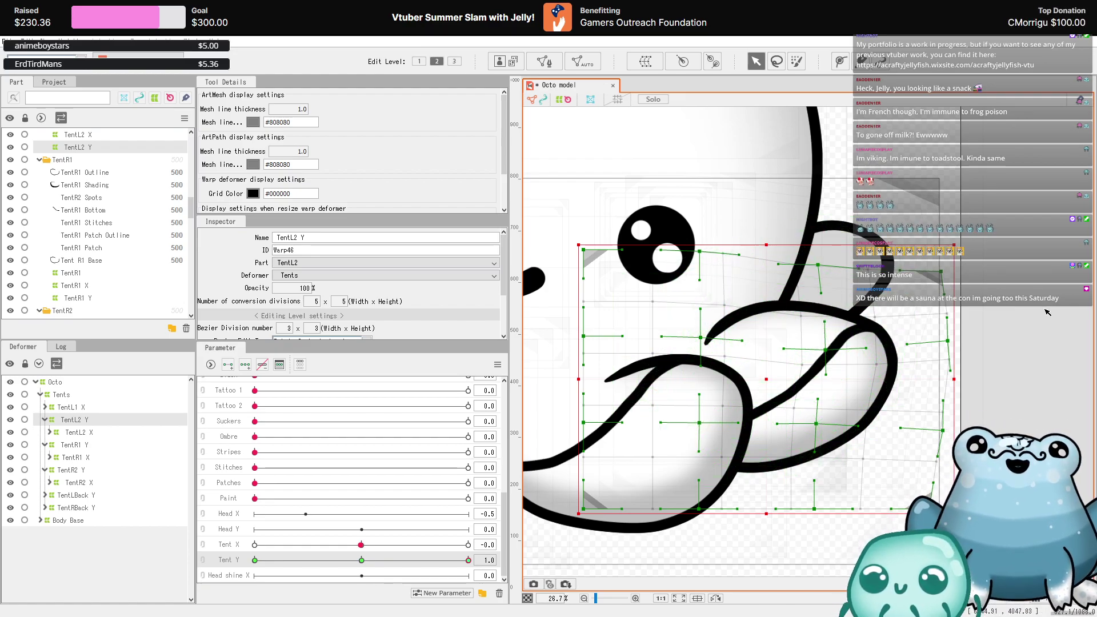
- At Tent Y 1.0, move TentL2 Y's lower inner-right point and right-edge points further outward to round the tentacle's curve
scroll(1047, 314, down, 2)
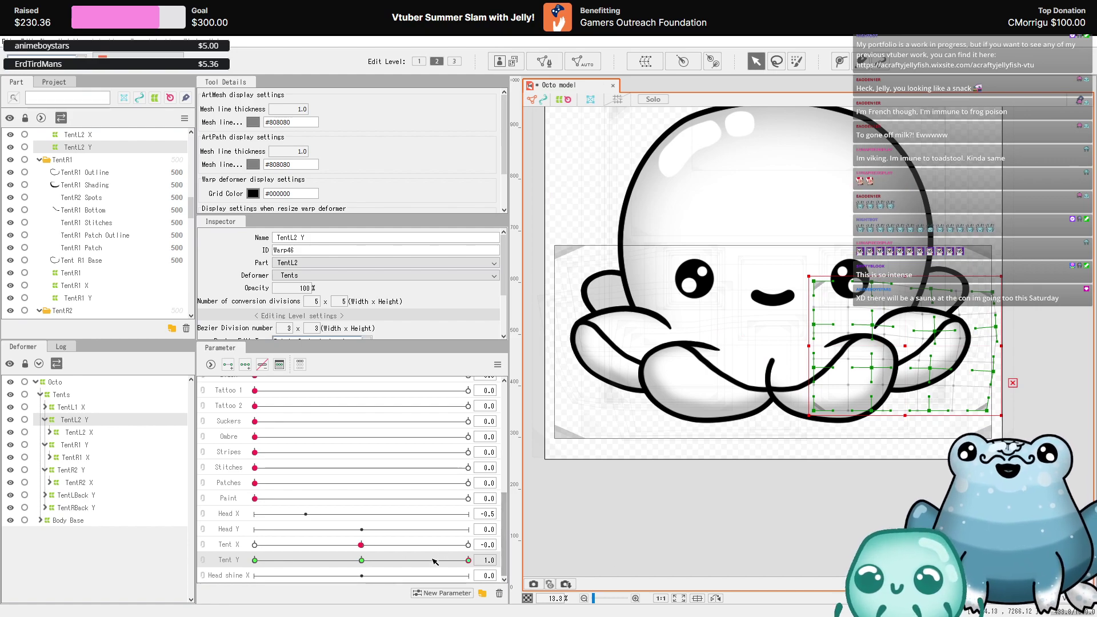
scroll(984, 342, up, 2)
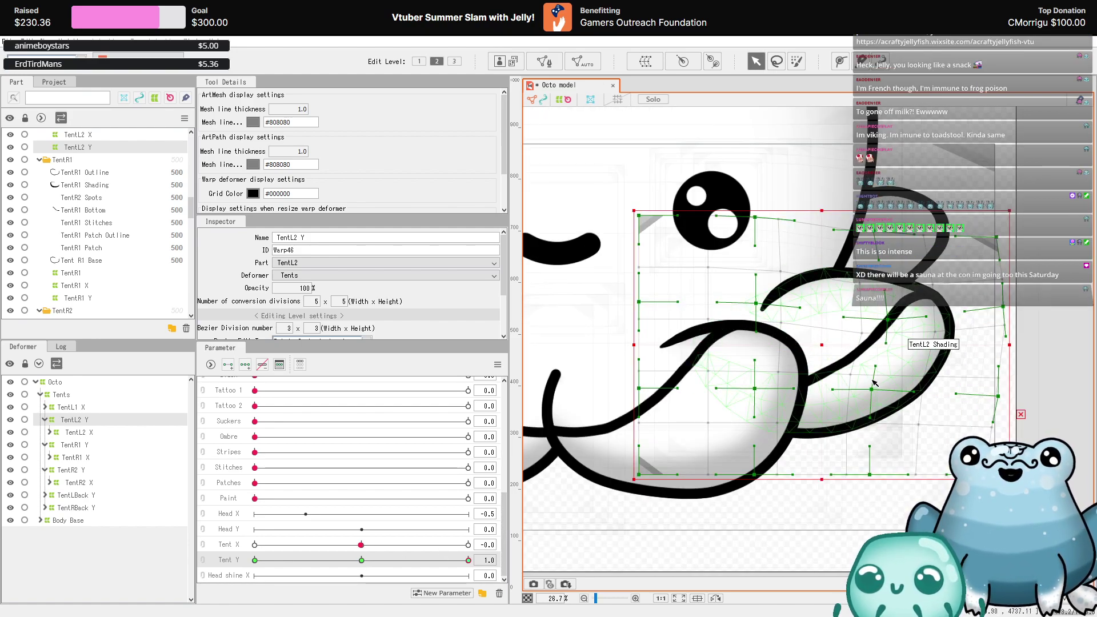
drag(871, 389, 884, 392)
drag(998, 396, 1020, 354)
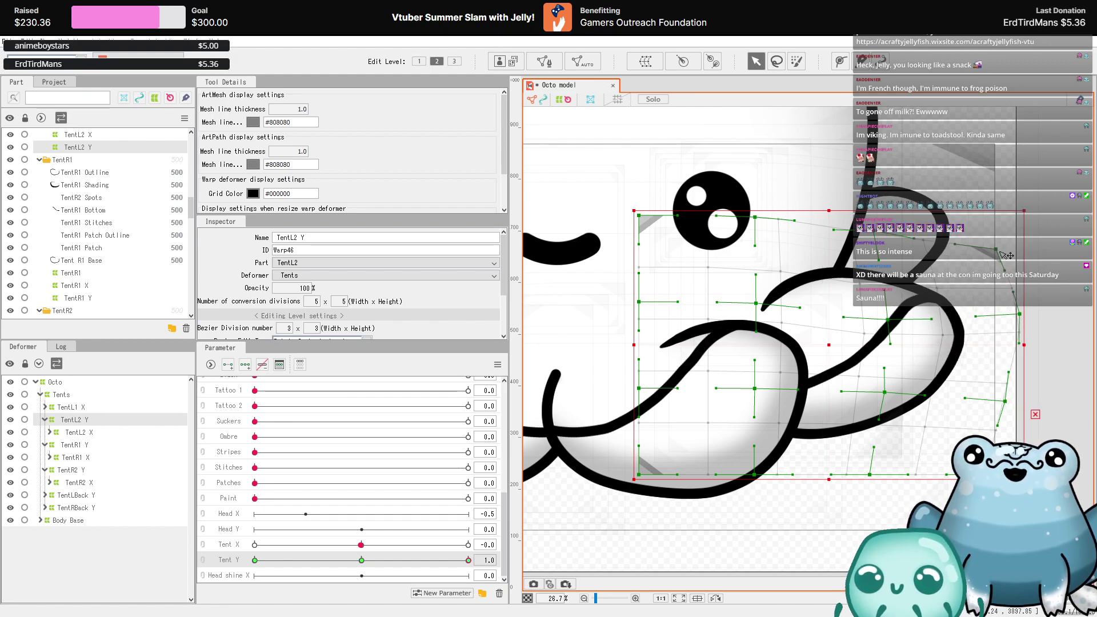
scroll(1006, 255, down, 3)
scroll(970, 325, up, 3)
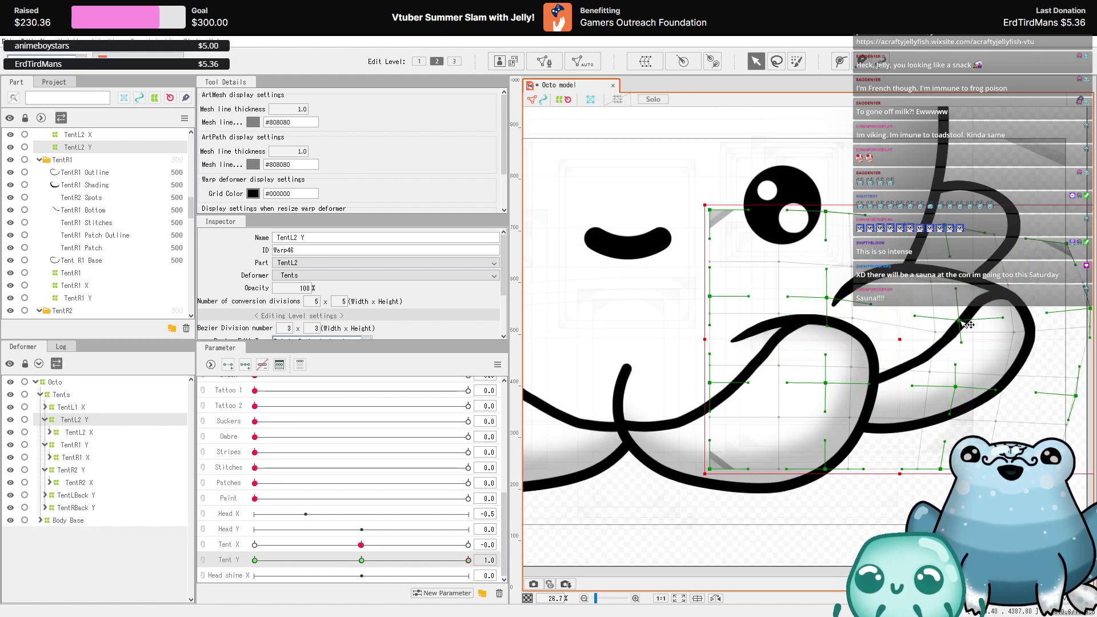
scroll(957, 383, down, 3)
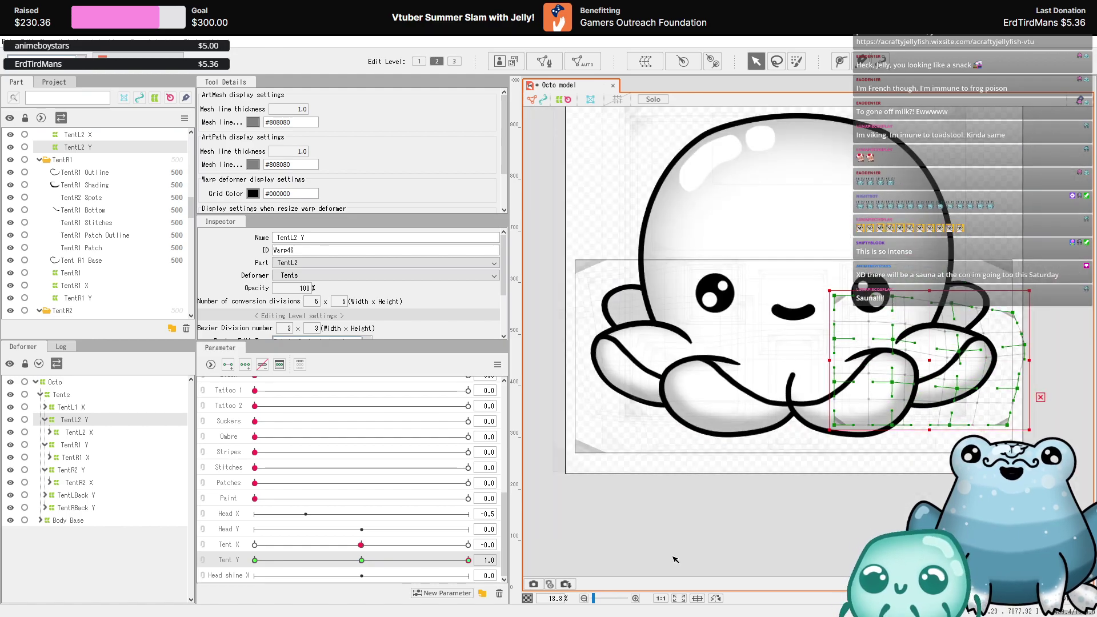
scroll(914, 362, up, 2)
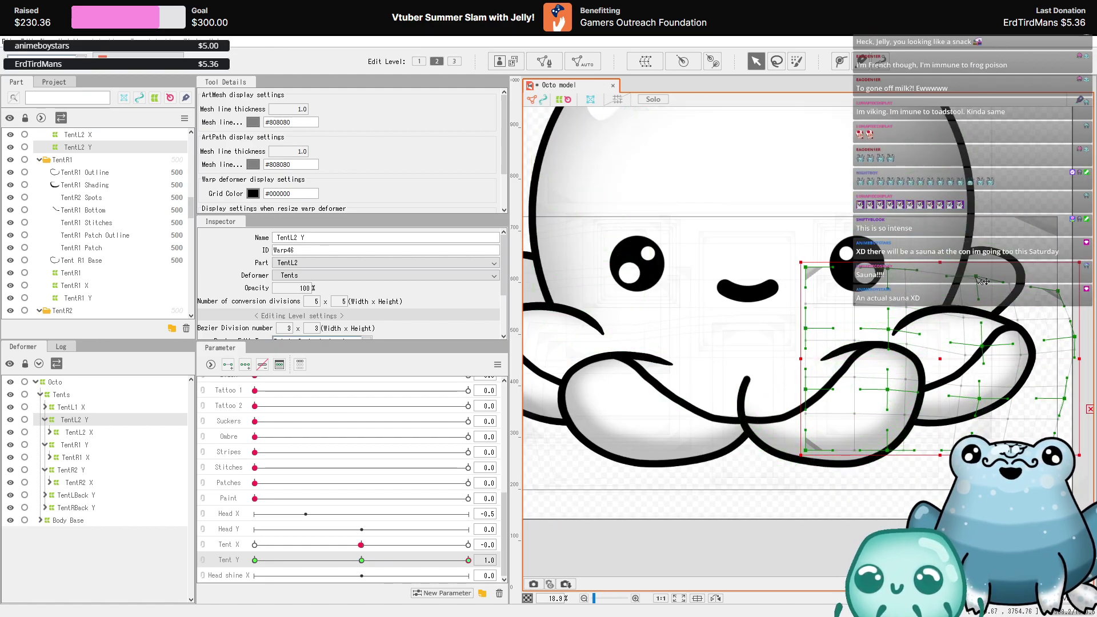
scroll(986, 286, down, 2)
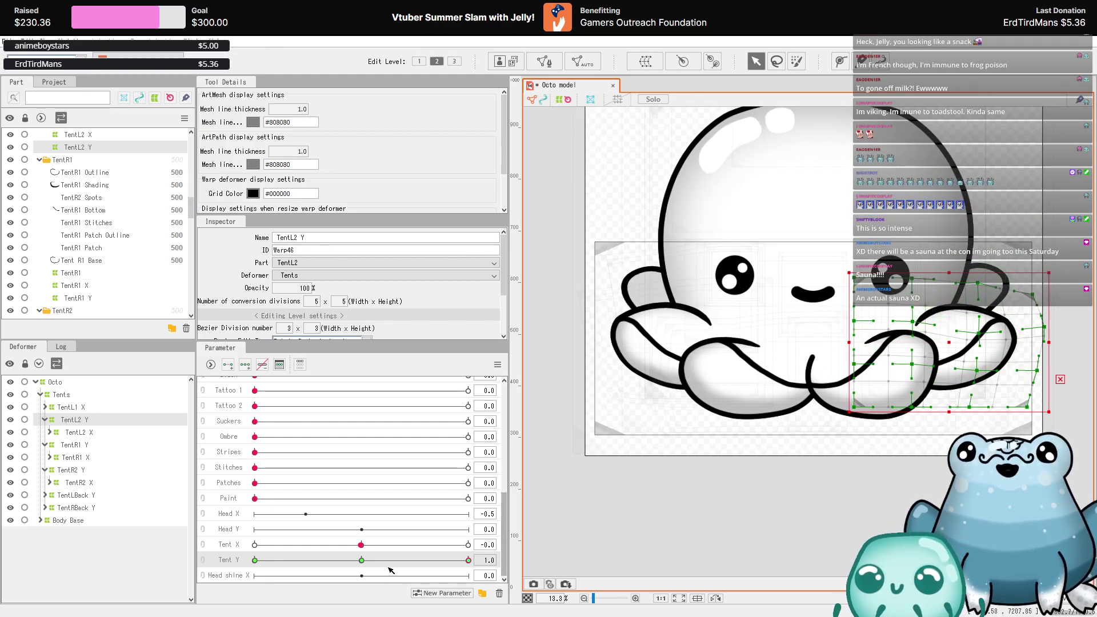
- At Tent Y -1.0, pull TentL2 Y's top-right corner and right-edge points inward, and shift its inner-right points slightly inward and up
drag(407, 564, 132, 534)
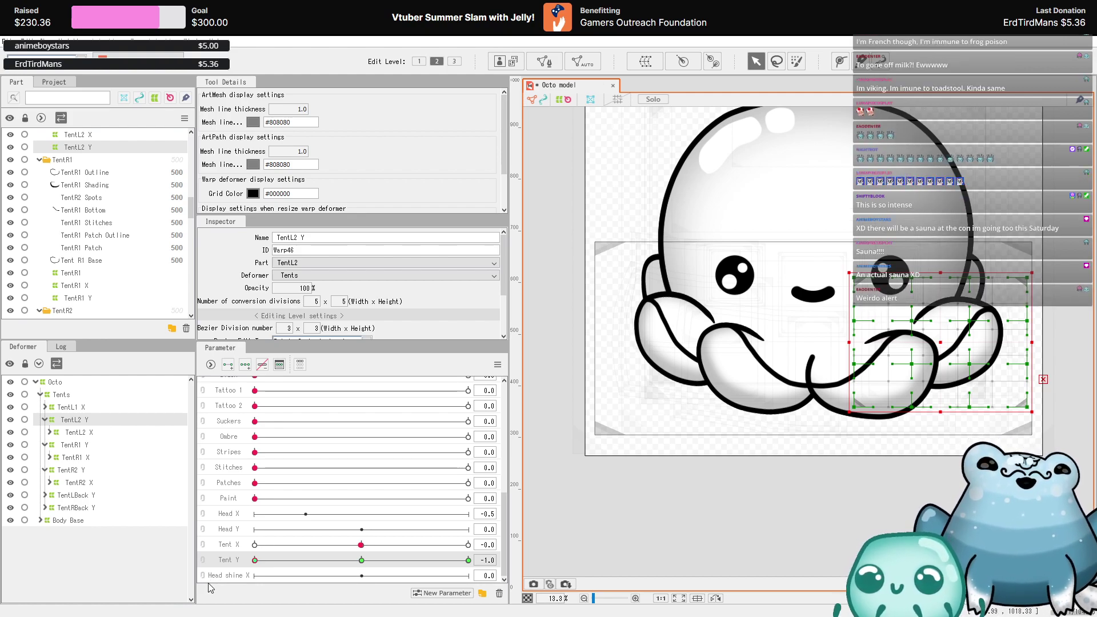
mouse_move(255, 560)
mouse_down()
mouse_move(297, 562)
mouse_move(306, 575)
mouse_move(458, 559)
mouse_move(254, 561)
mouse_up()
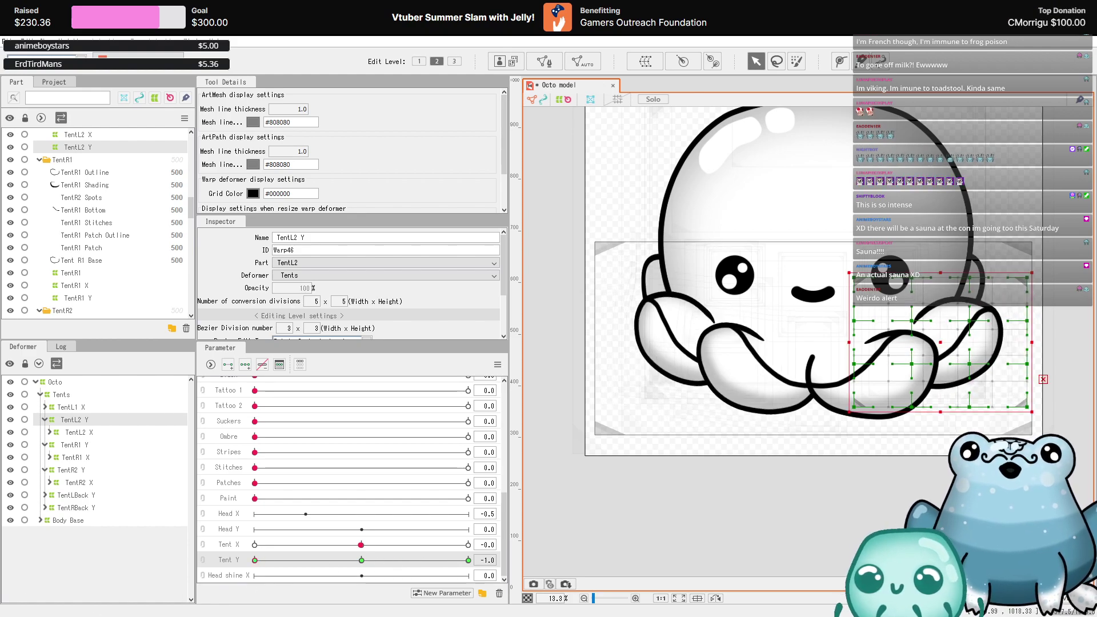
scroll(1027, 309, up, 4)
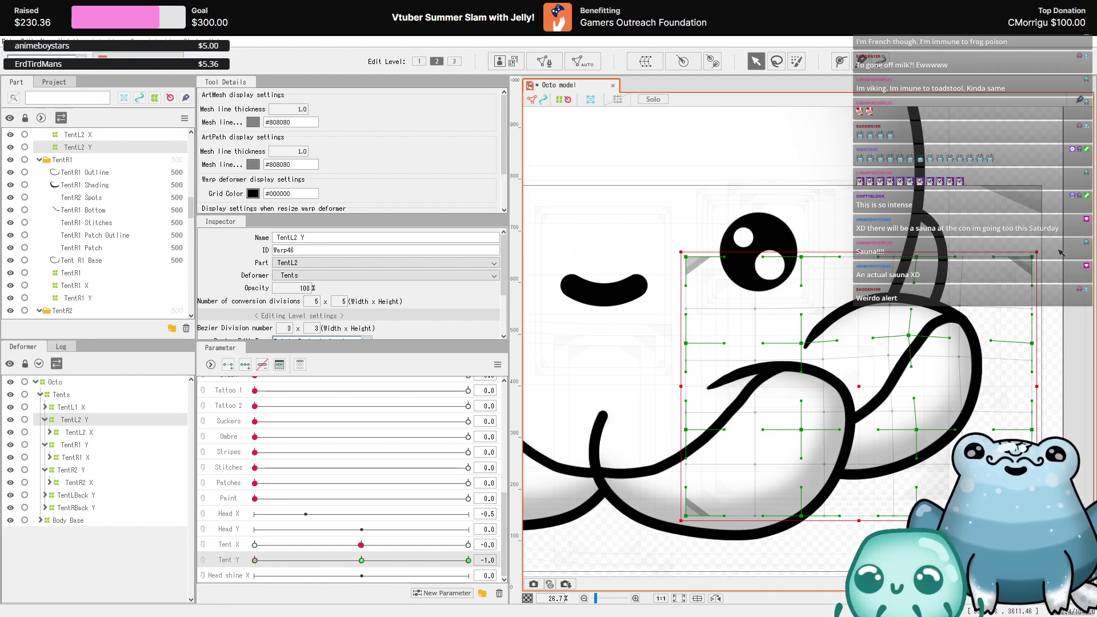
drag(1038, 263, 897, 249)
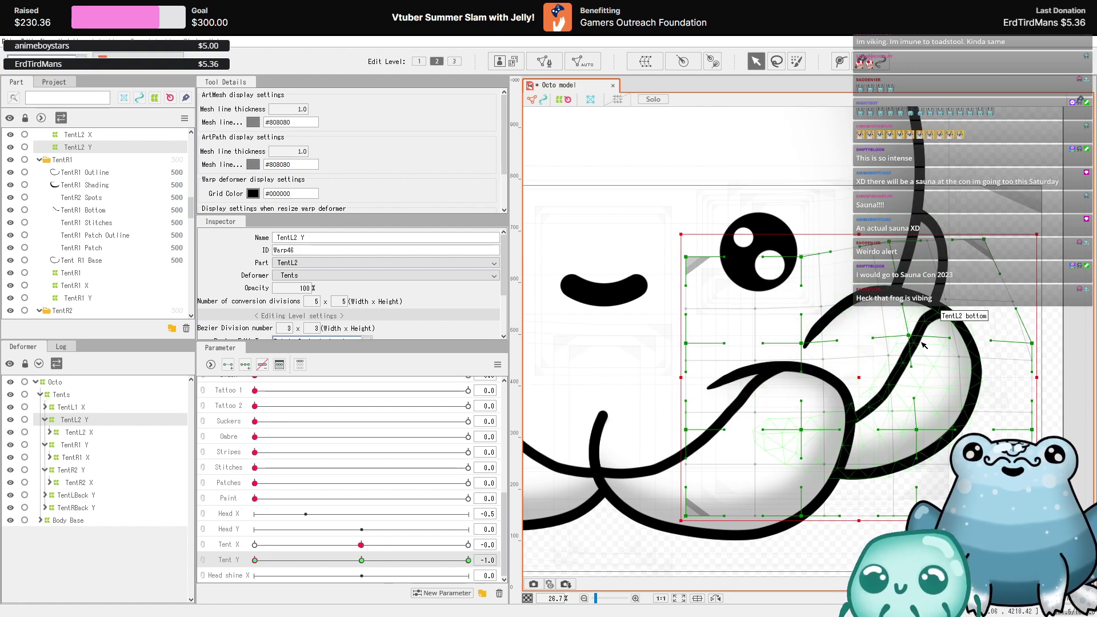
drag(913, 335, 902, 328)
drag(1034, 343, 1001, 340)
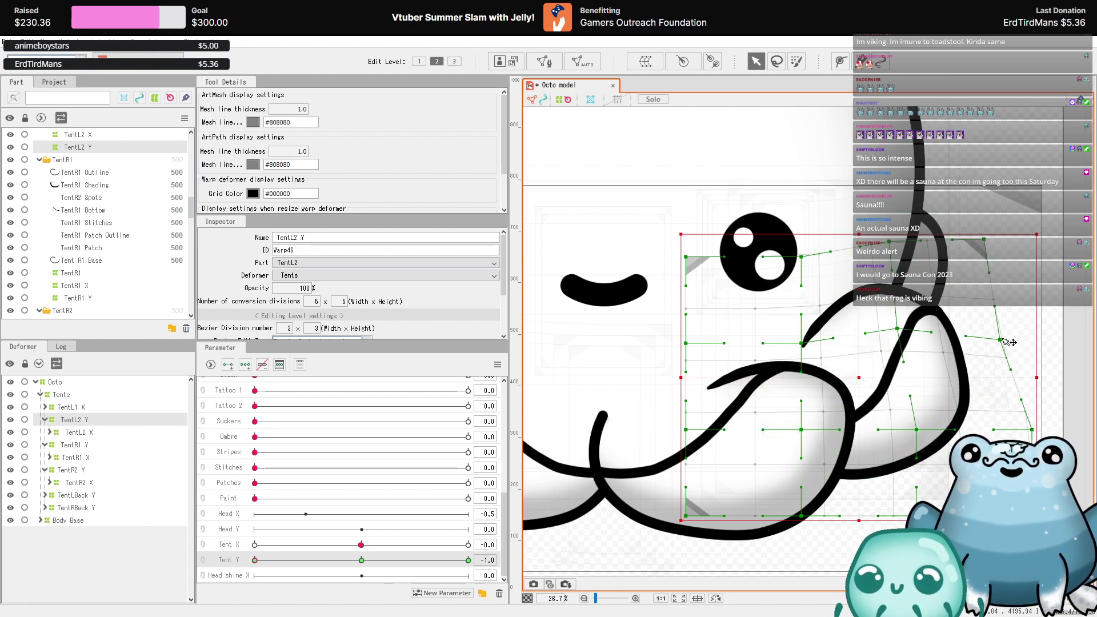
drag(1038, 429, 1006, 433)
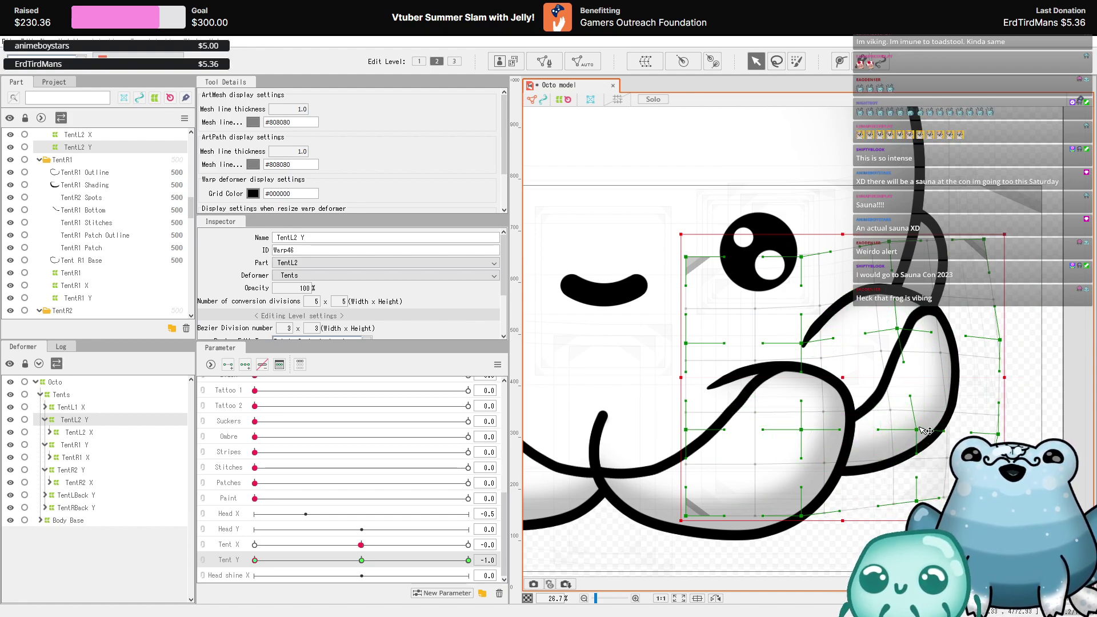
drag(922, 428, 915, 421)
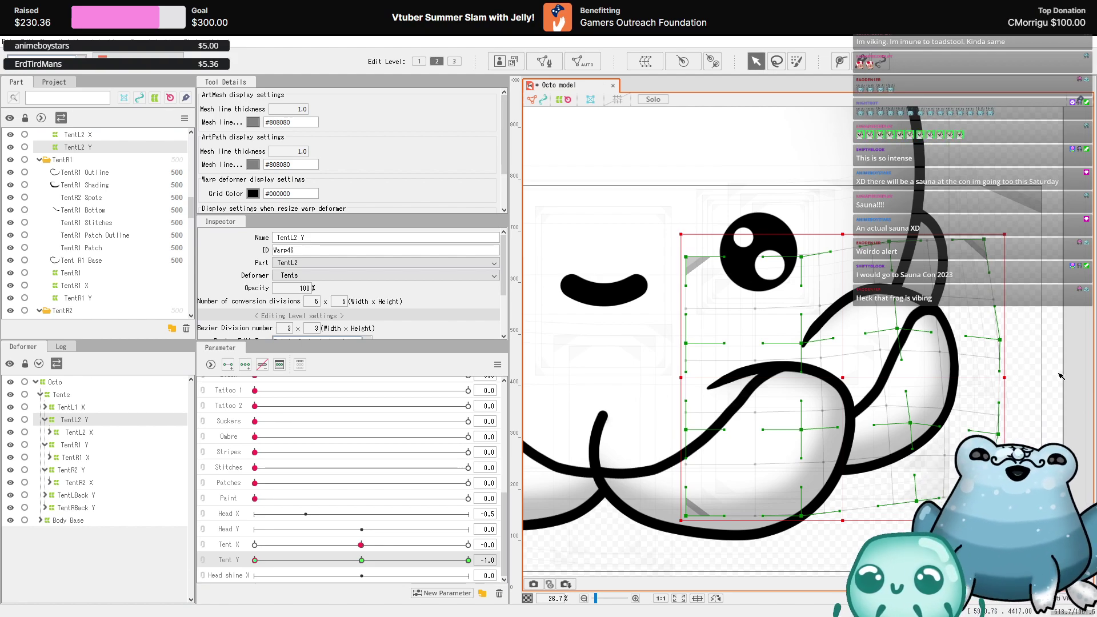
scroll(1053, 289, down, 4)
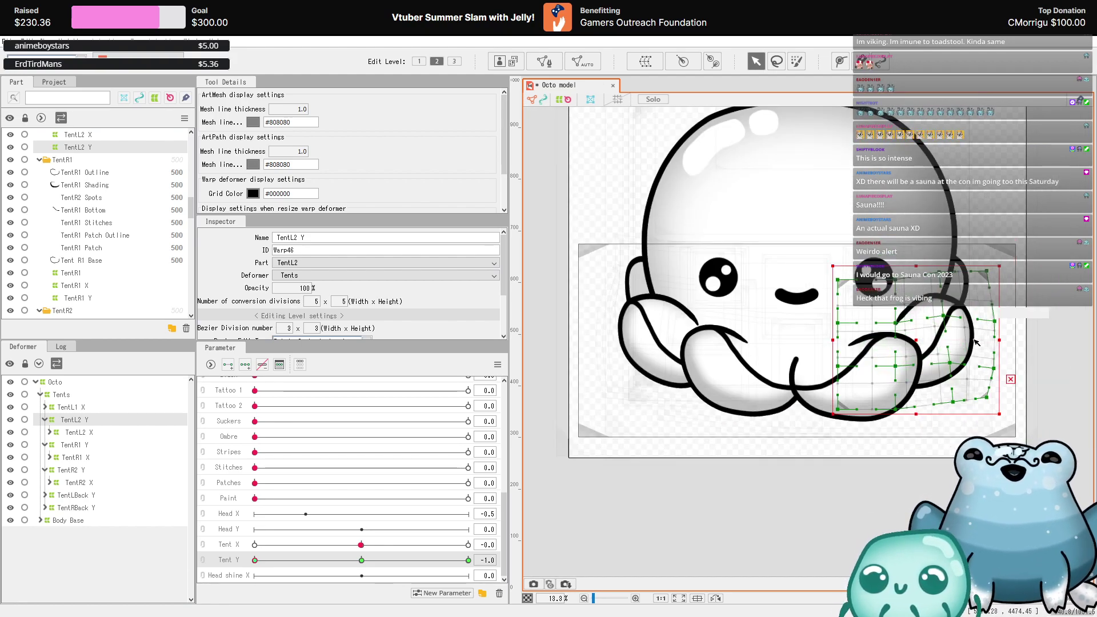
- At Tent Y -1.0, nudge TentL2 Y's upper inner-right and upper right-edge points outward and up, checking the movement across Tent Y
scroll(937, 316, up, 3)
drag(921, 322, 927, 319)
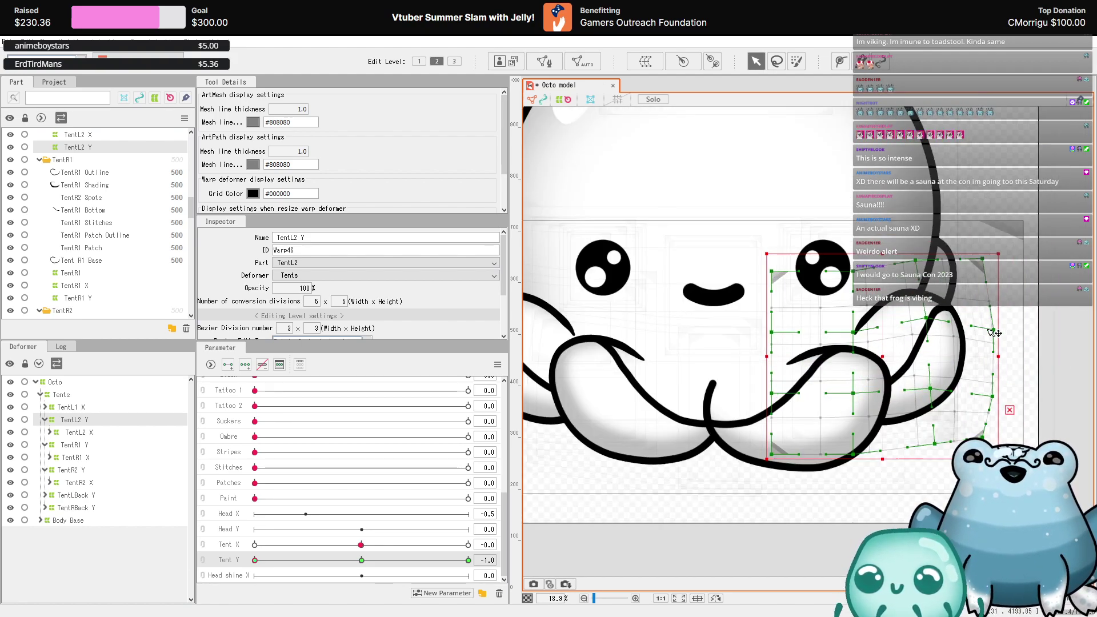
drag(993, 329, 1003, 325)
scroll(985, 313, down, 2)
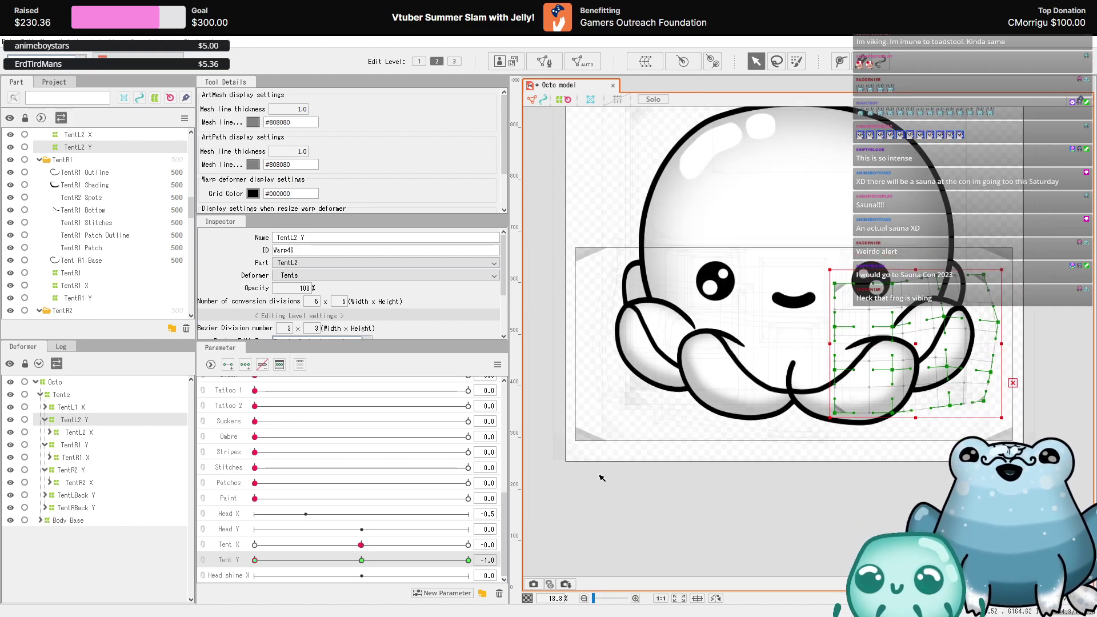
drag(320, 563, 524, 525)
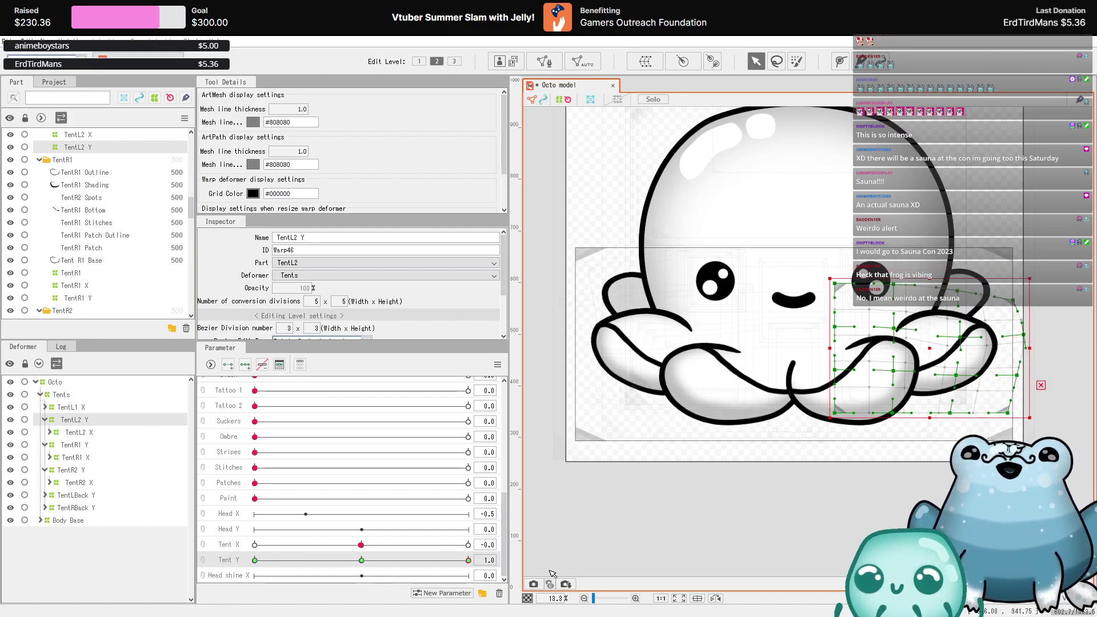
drag(467, 560, 349, 576)
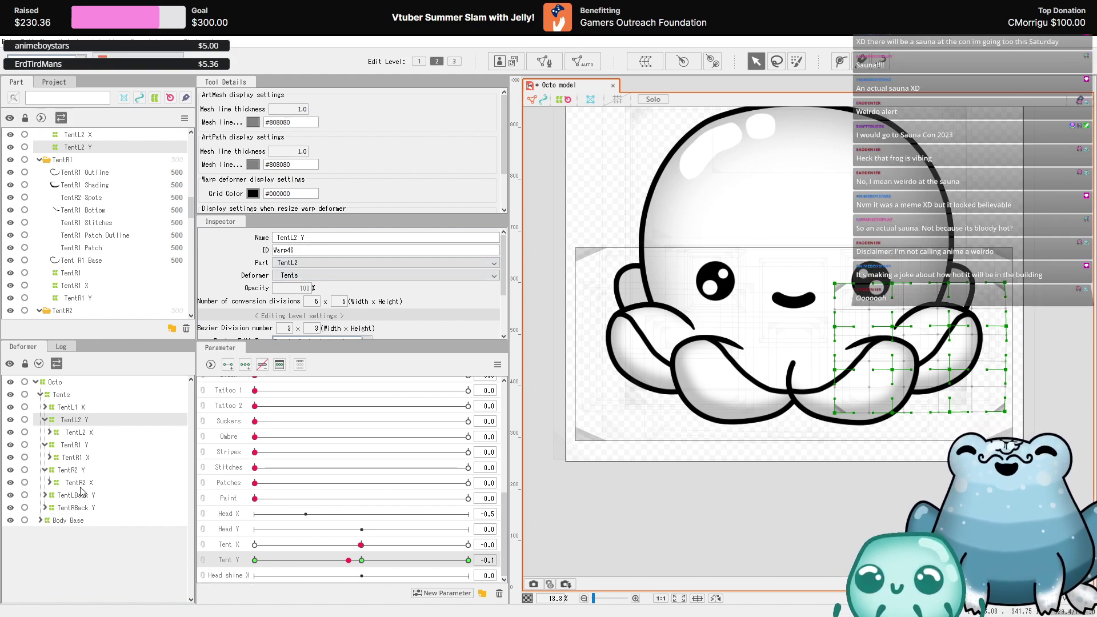
- Return Tent Y to 0.0 and create a parent warp deformer named TentL1 Y around TentL1 X with three Tent Y keys
scroll(834, 371, up, 2)
scroll(833, 372, down, 2)
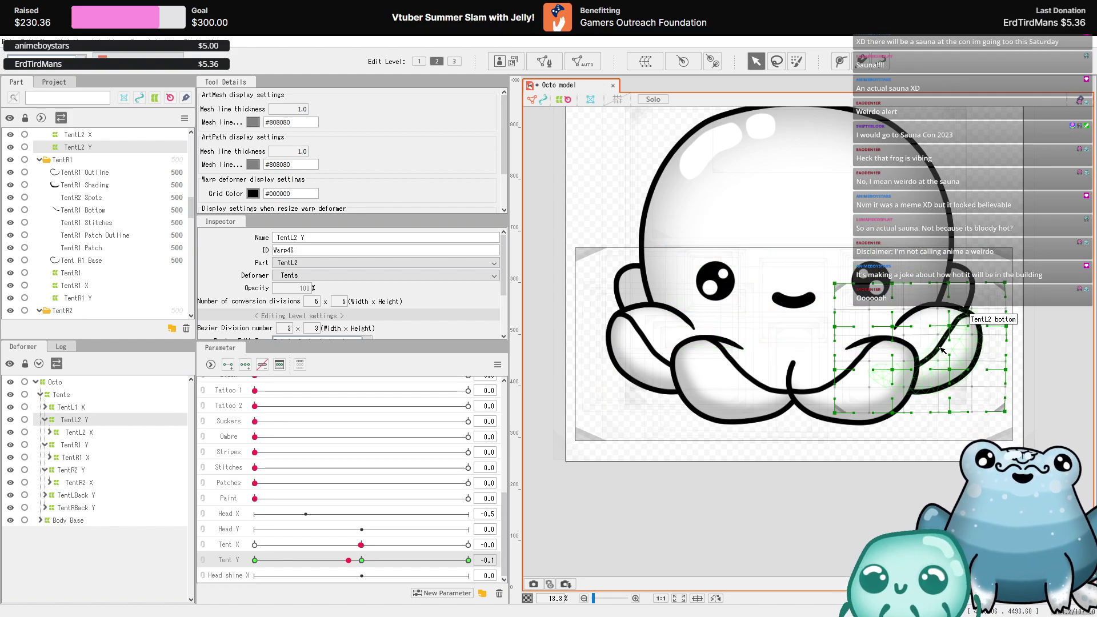
scroll(941, 348, up, 2)
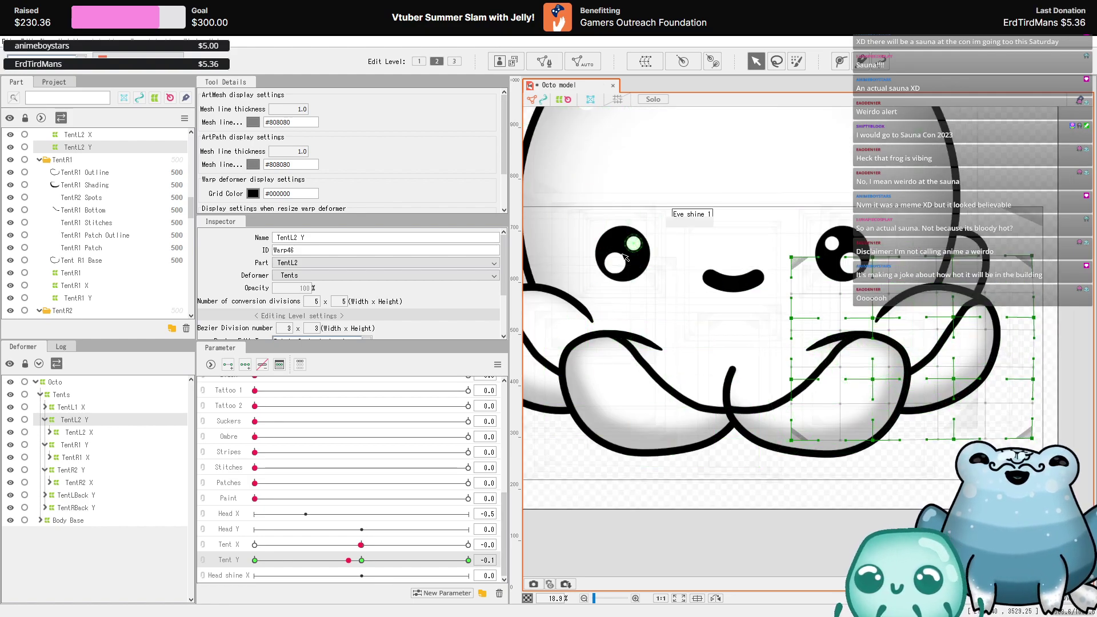
click(311, 560)
drag(310, 561, 361, 562)
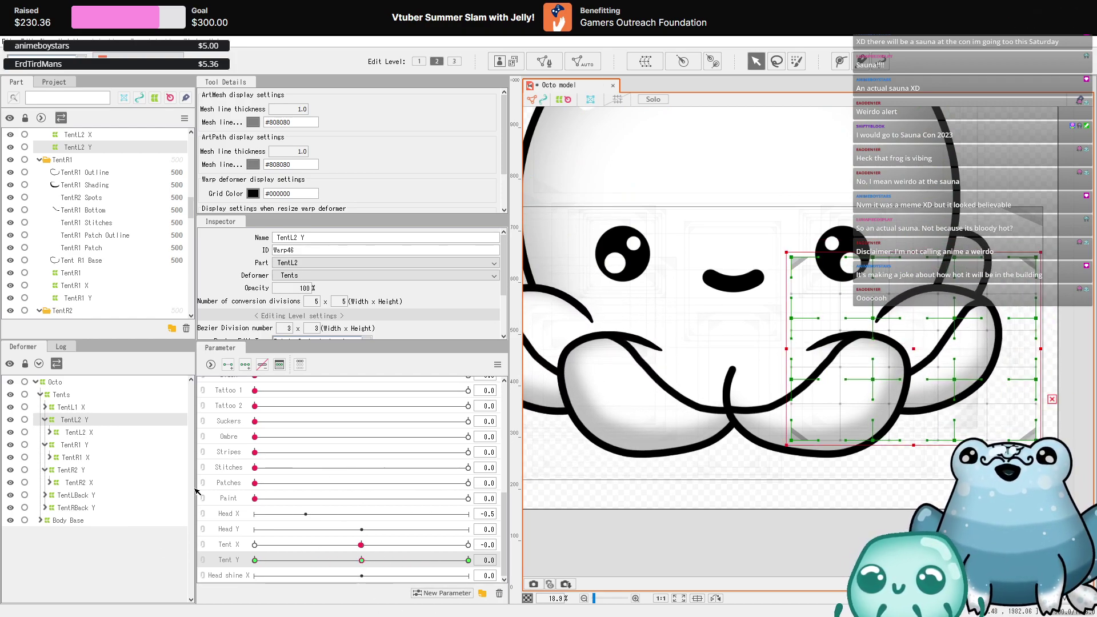
click(88, 407)
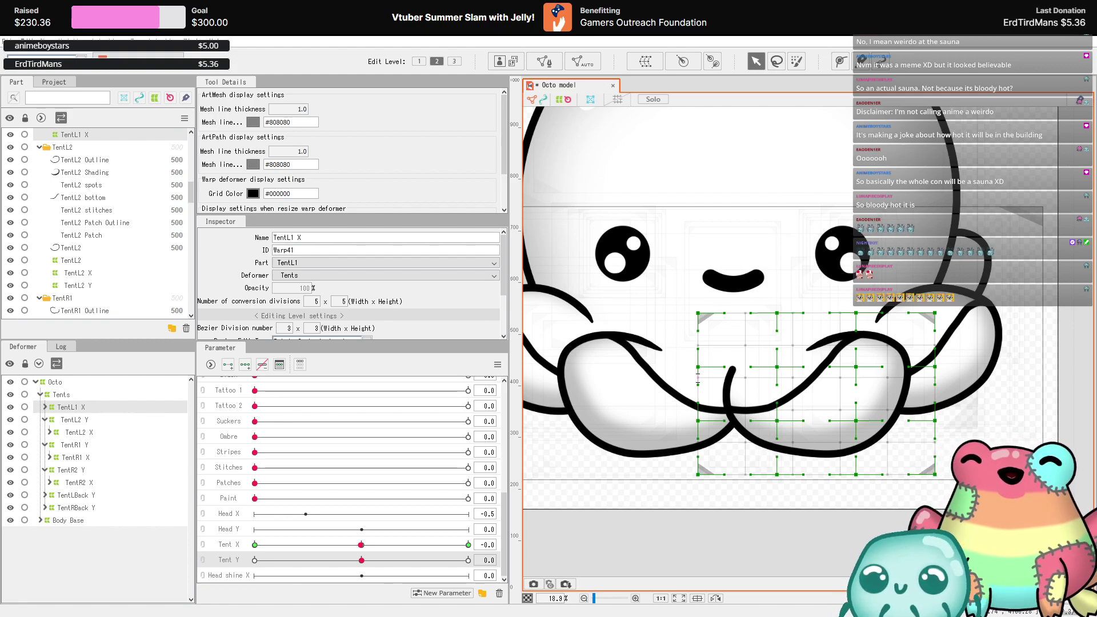
click(691, 523)
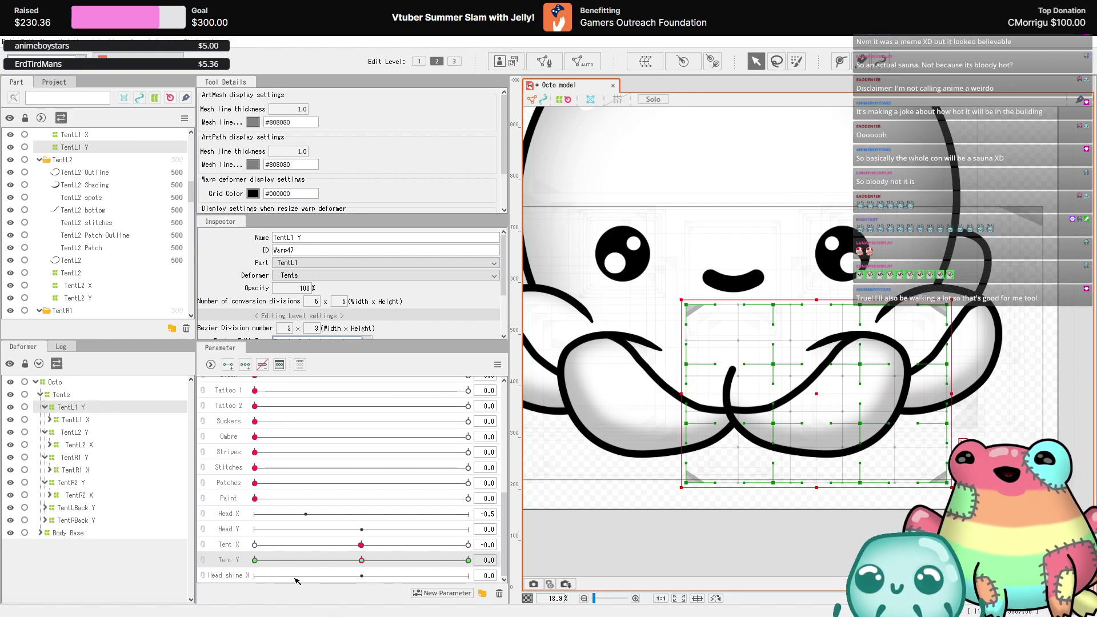
- At Tent Y 1.0, move TentL1 Y's inner-right points down and outward and lower its right-edge points, including the top-right corner
drag(361, 560, 702, 558)
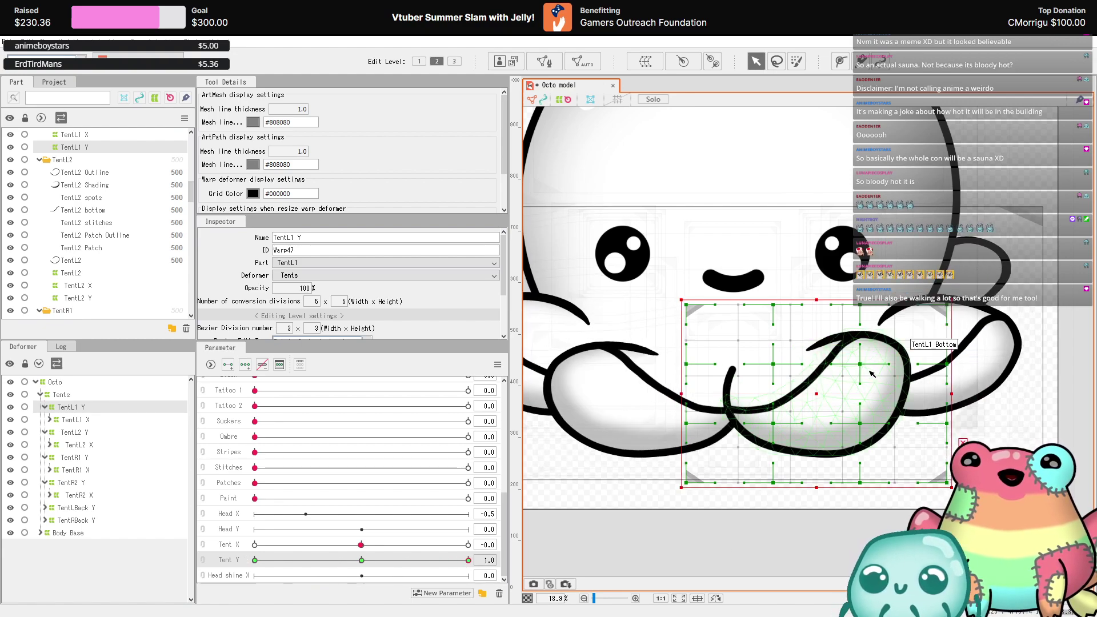
drag(862, 364, 876, 382)
drag(860, 423, 867, 436)
drag(860, 306, 871, 318)
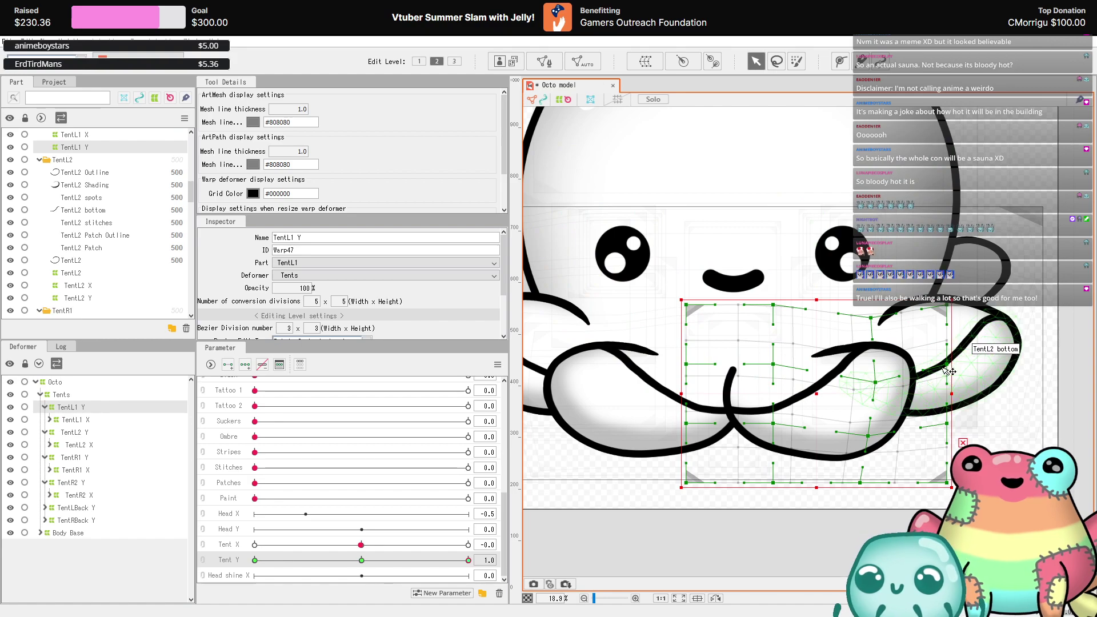
drag(947, 364, 950, 382)
drag(947, 423, 948, 429)
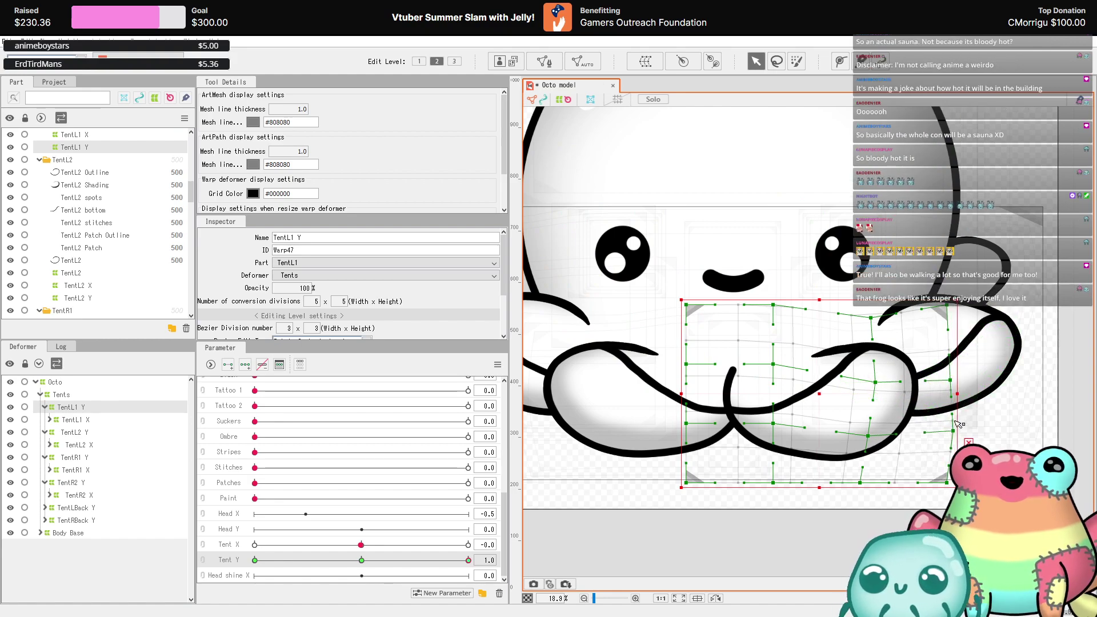
drag(946, 309, 942, 330)
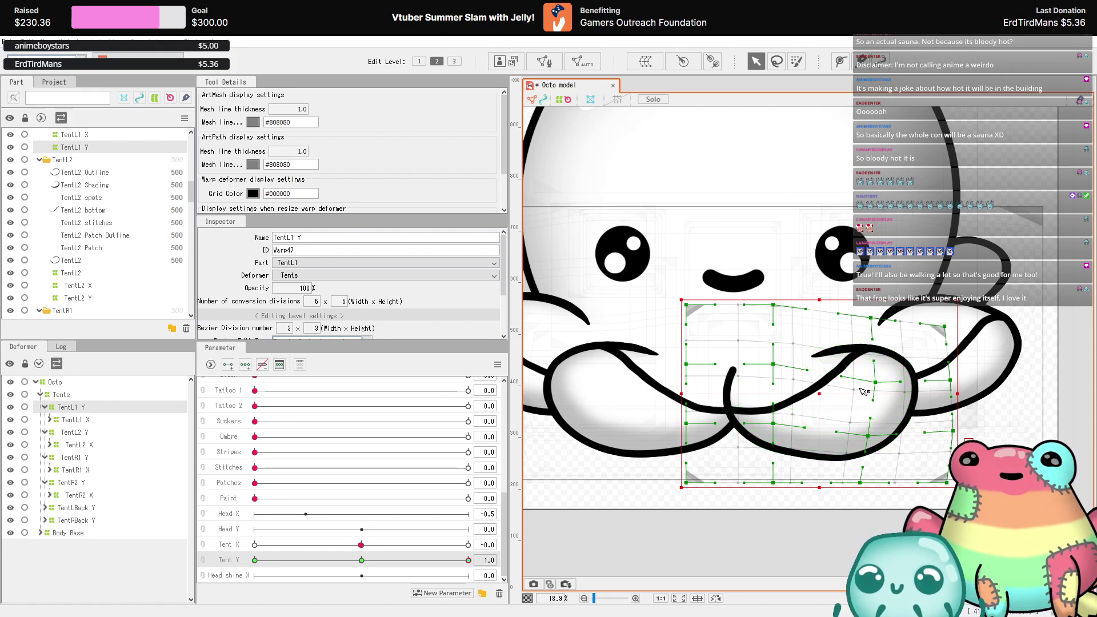
- Refine TentL1 Y at Tent Y 1.0 by raising its inner-right points slightly and pushing them further outward
drag(875, 383, 879, 376)
drag(875, 431, 876, 425)
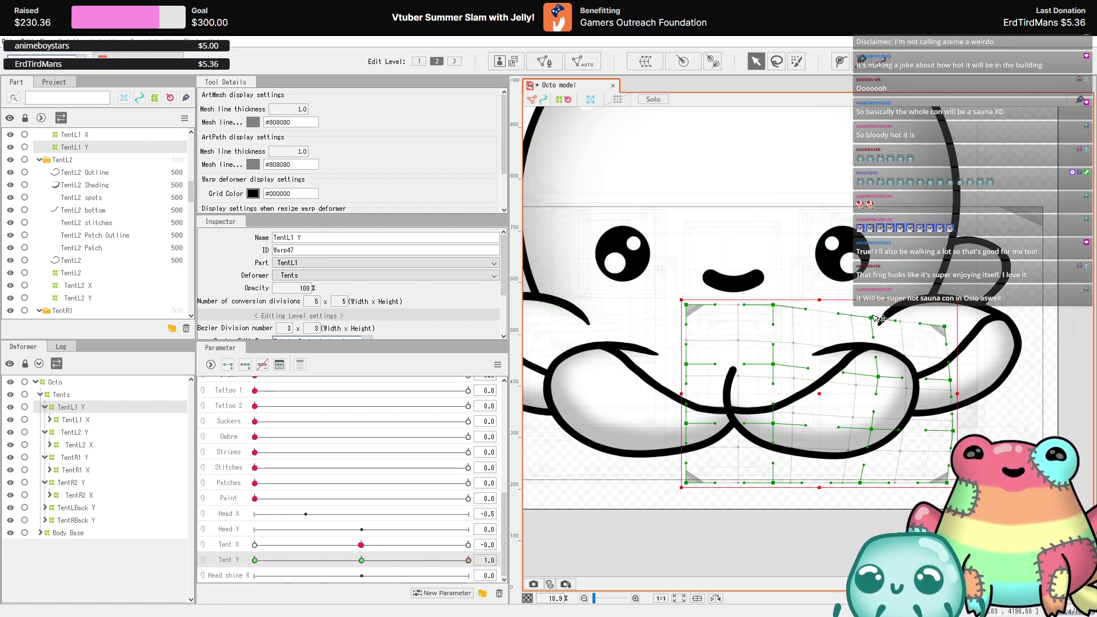
drag(872, 318, 878, 314)
mouse_move(878, 376)
mouse_down()
mouse_move(892, 379)
mouse_move(882, 377)
mouse_up()
drag(873, 429, 891, 432)
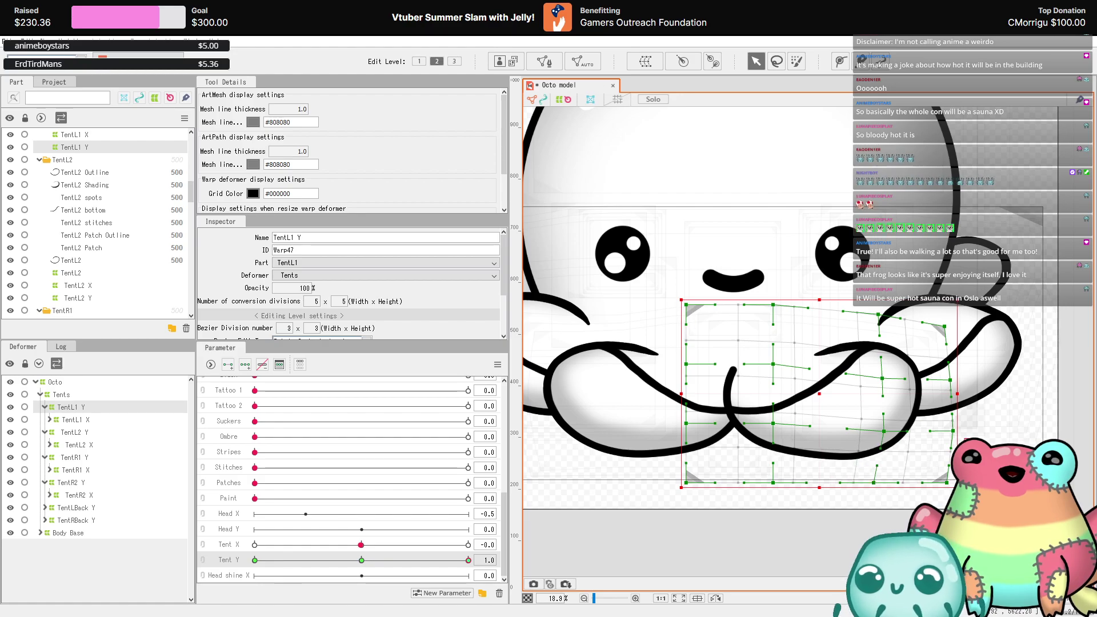
scroll(914, 481, down, 2)
- At Tent Y -1.0, pull TentL1 Y's upper inner-right and right-edge points up and inward, undoing a trial resize of the deformer
drag(467, 560, 255, 537)
scroll(885, 409, up, 2)
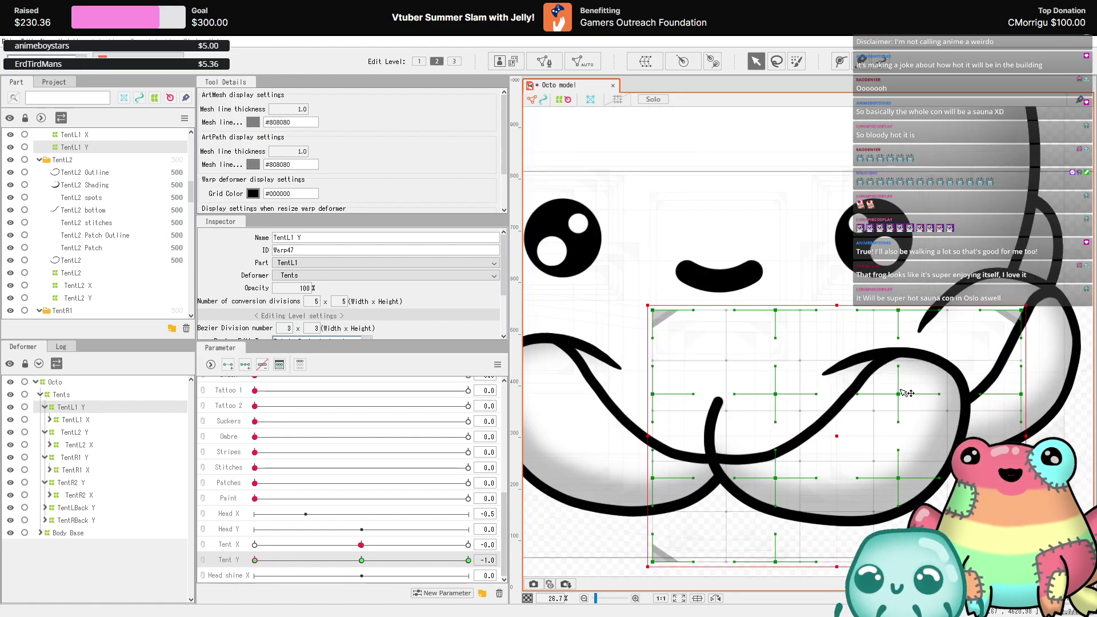
drag(885, 300, 872, 290)
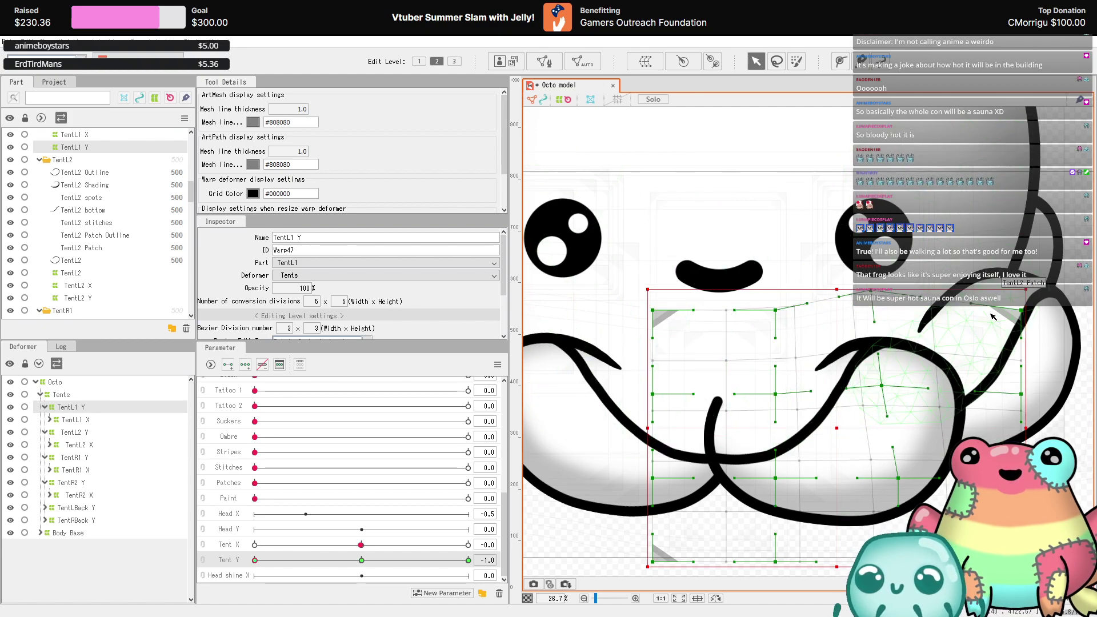
drag(1022, 311, 990, 281)
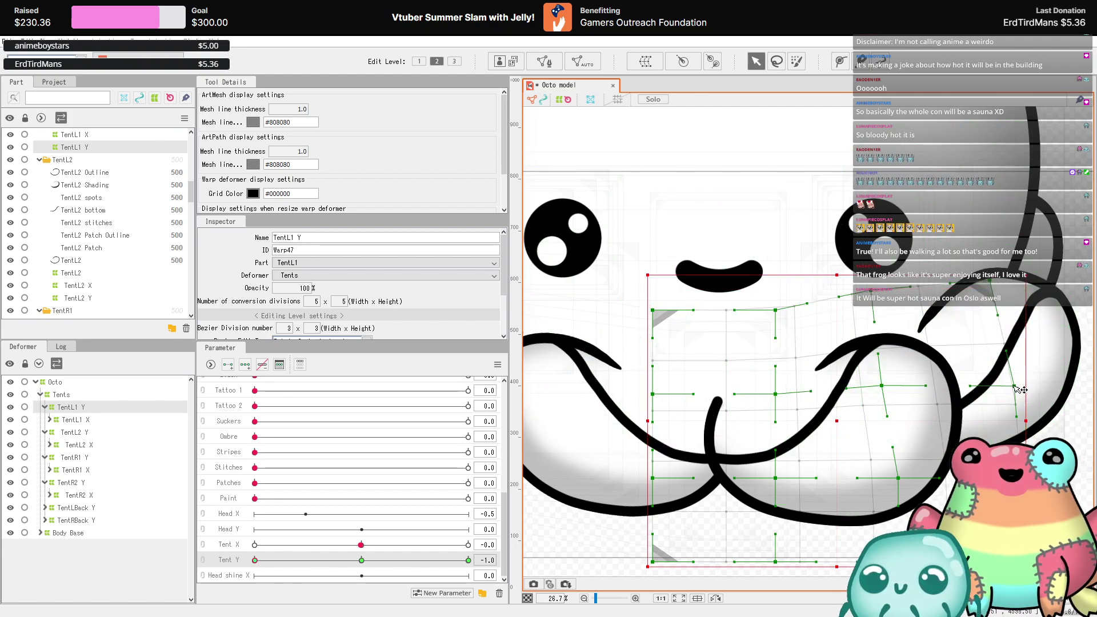
drag(1021, 393, 1005, 371)
scroll(939, 502, down, 3)
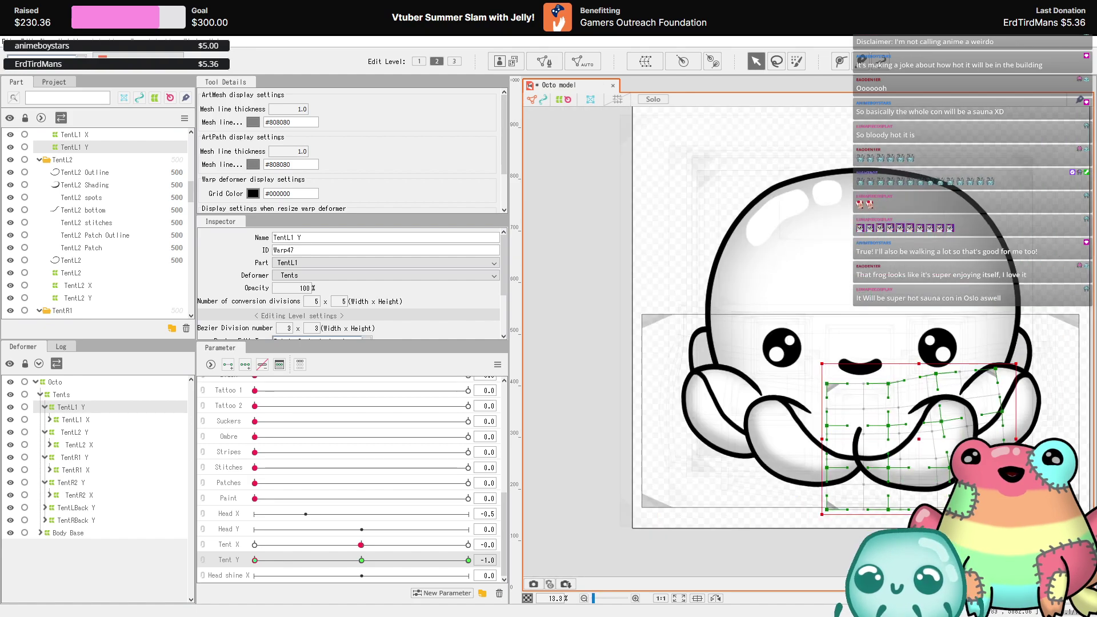
scroll(938, 502, up, 2)
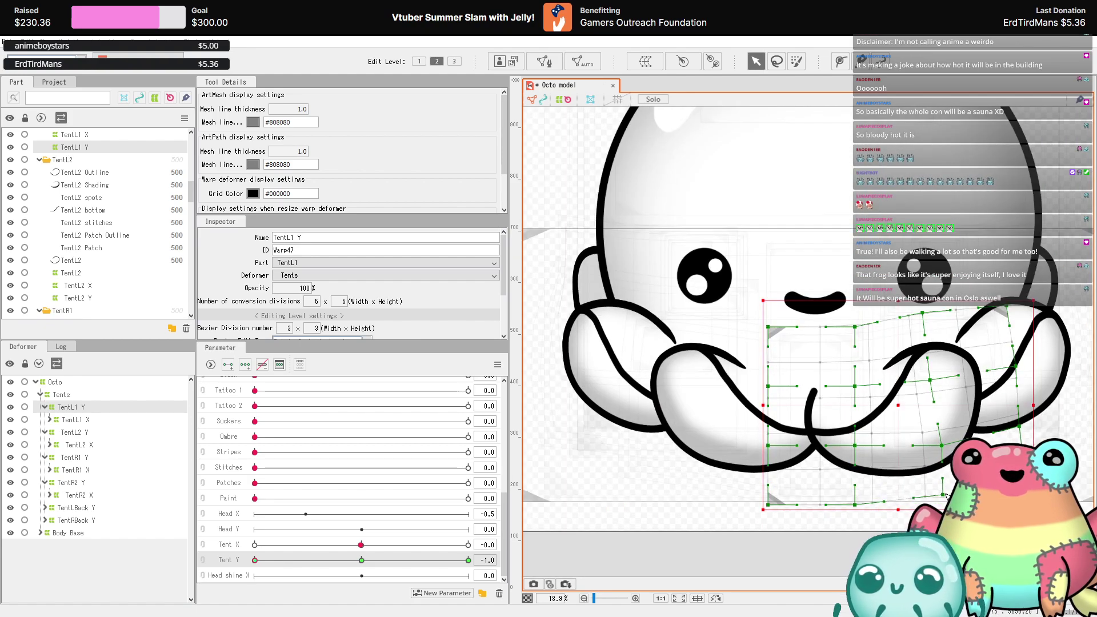
drag(1033, 510, 1028, 502)
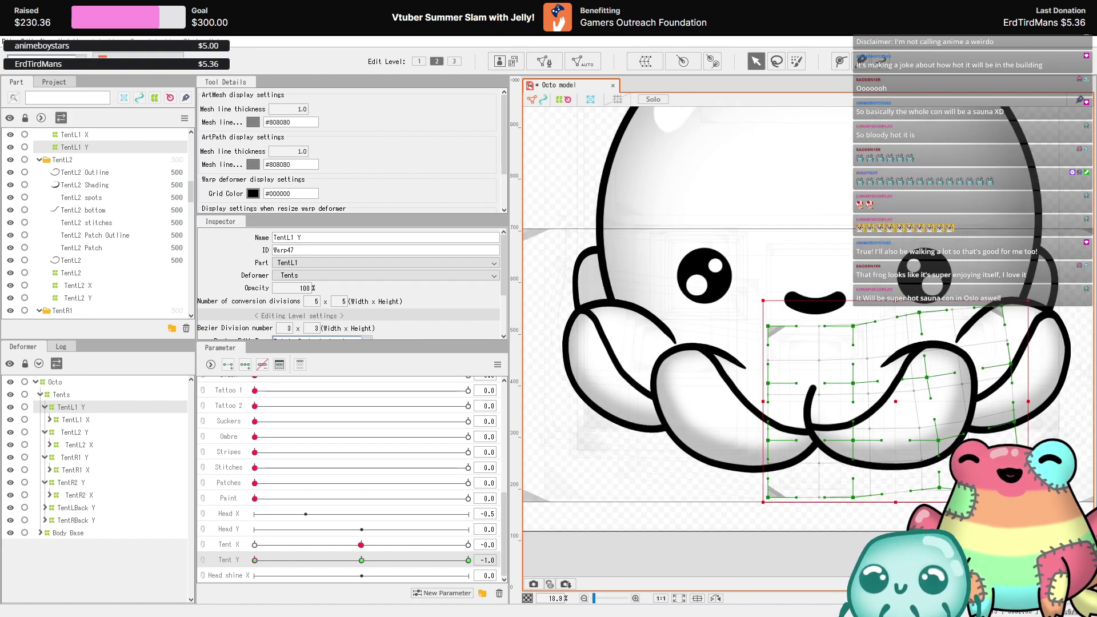
key(ctrl+z)
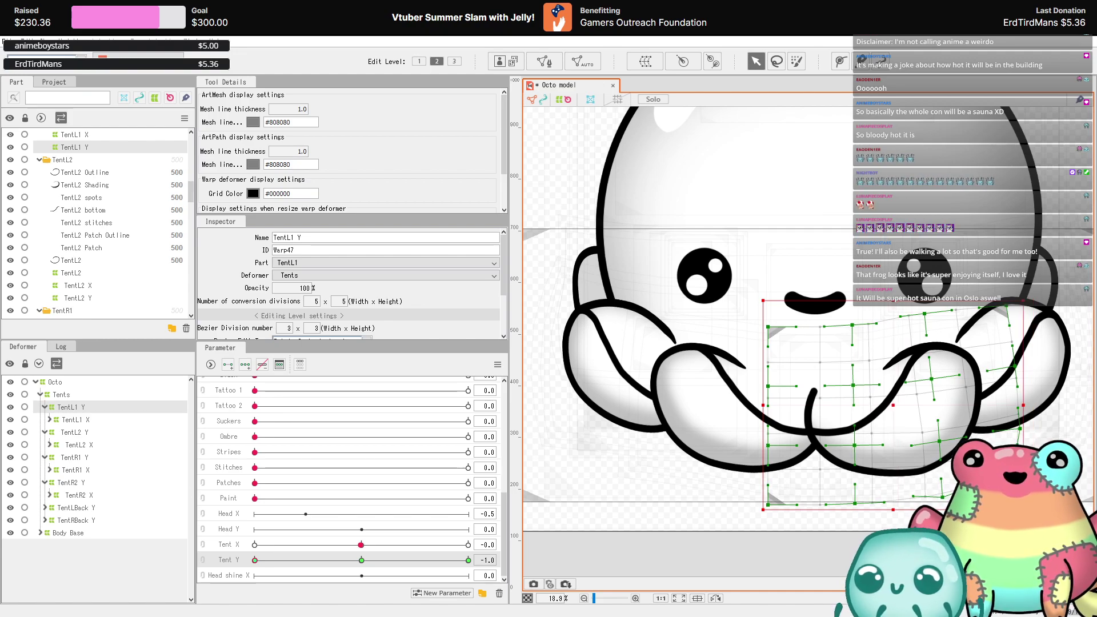
- Sweep Tent Y between its negative and positive values to check how all the tentacles move together
scroll(857, 428, down, 3)
click(309, 560)
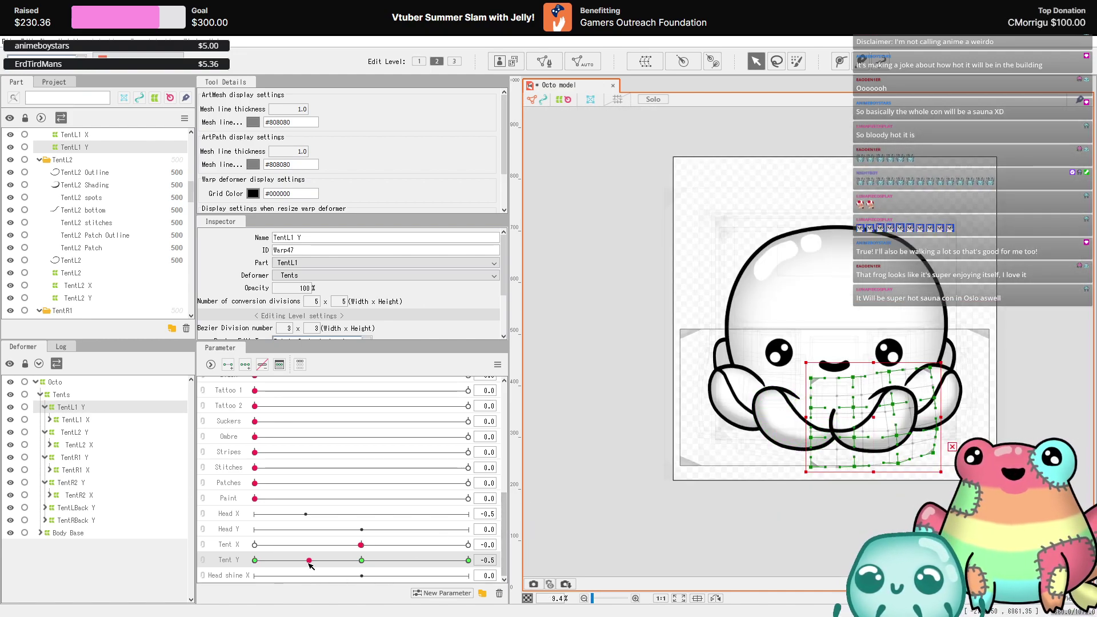
mouse_move(309, 560)
mouse_down()
mouse_move(412, 568)
mouse_move(382, 564)
mouse_up()
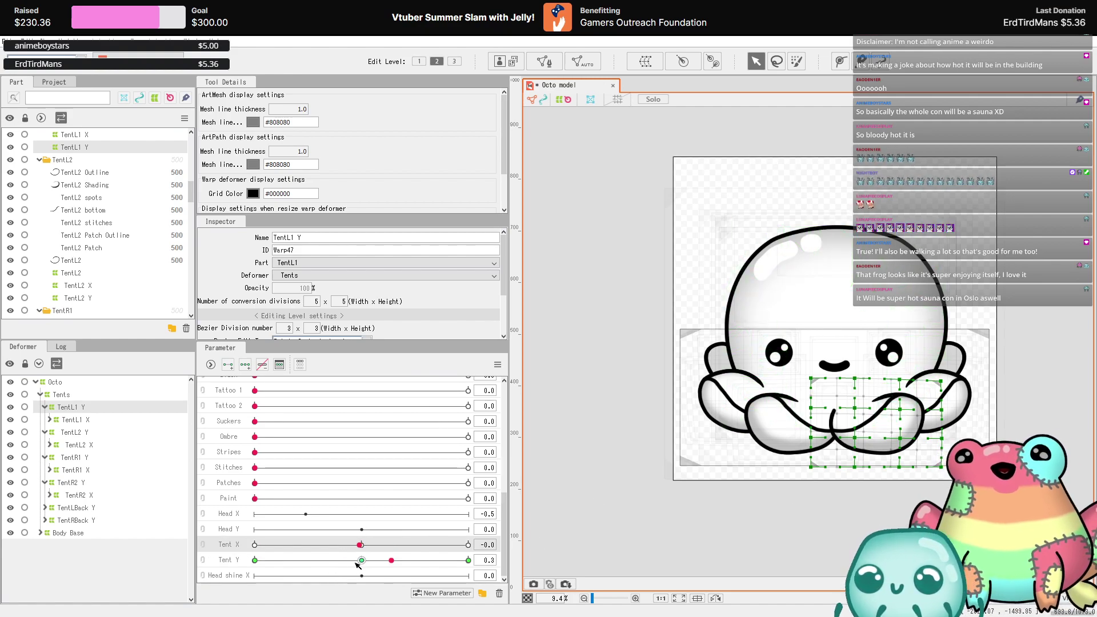
drag(391, 560, 377, 522)
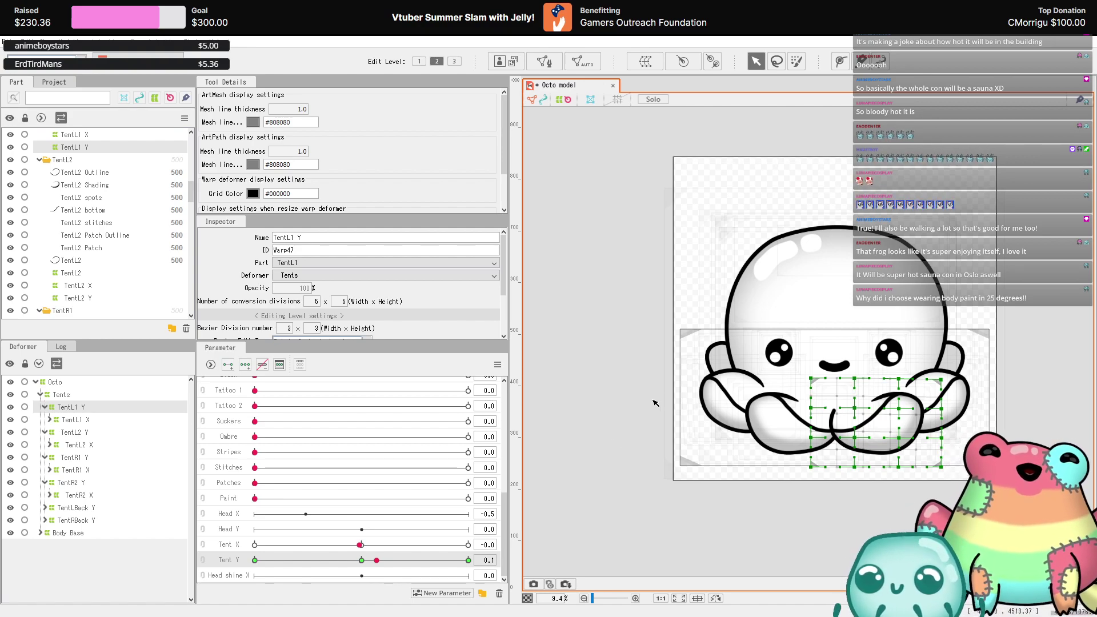
- Save the Octo model
scroll(647, 411, down, 1)
scroll(759, 373, up, 2)
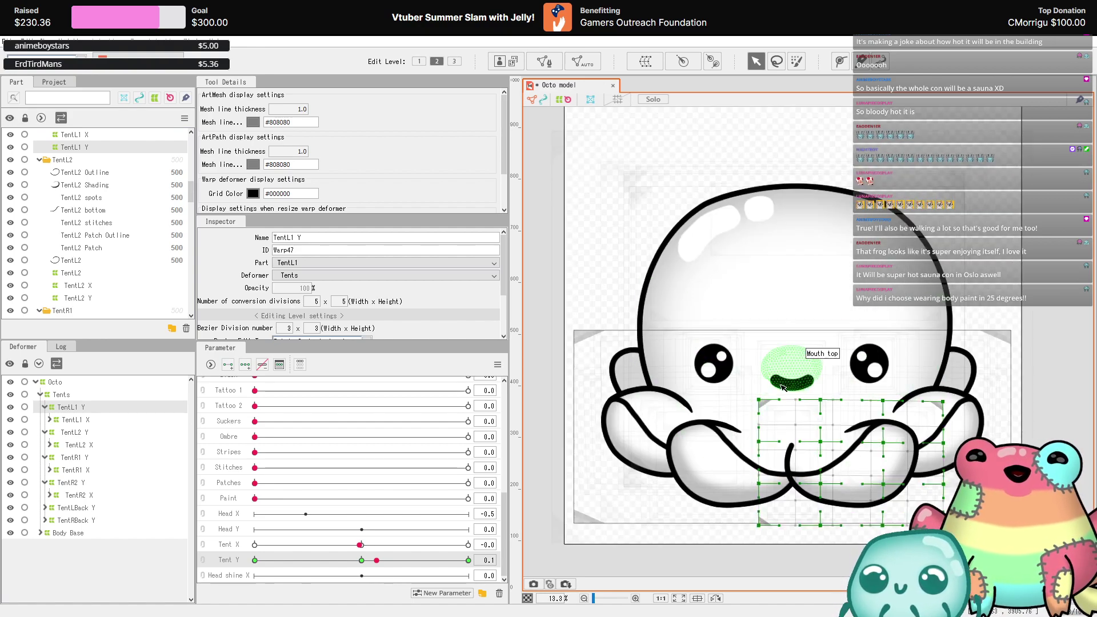
scroll(778, 382, down, 1)
scroll(830, 449, up, 2)
click(10, 41)
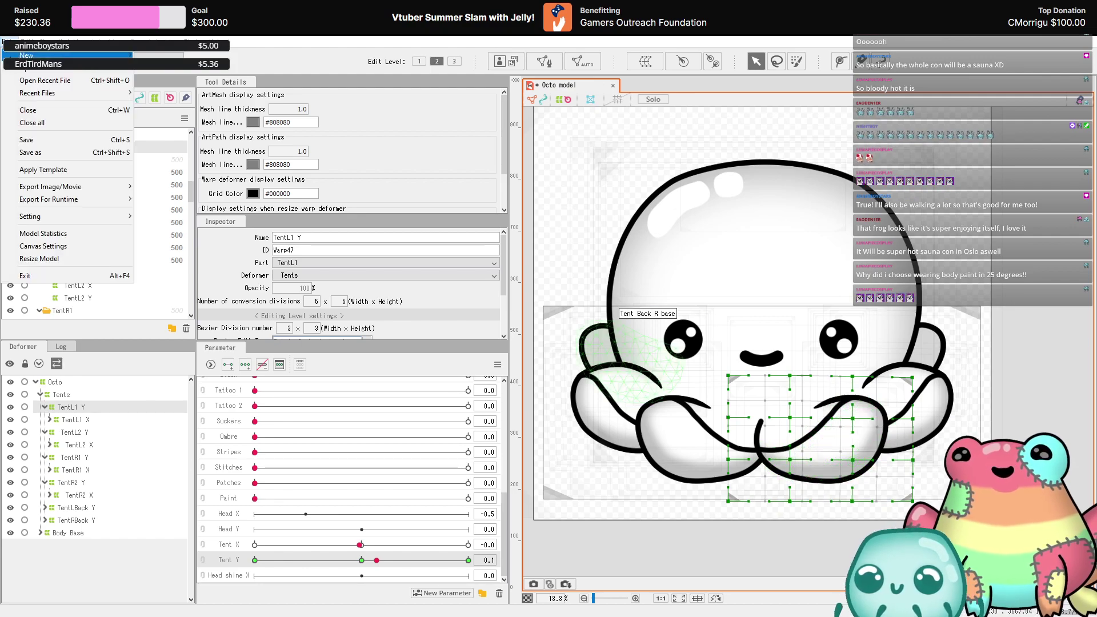
click(34, 140)
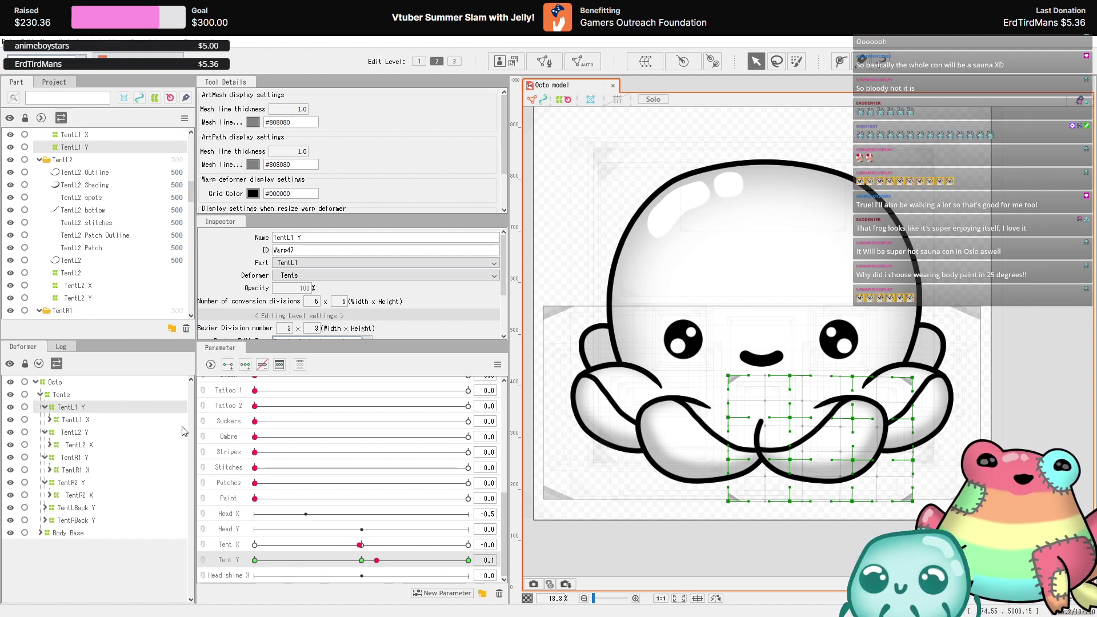
- Collapse the Tents deformer group and add a parent warp deformer named HeadZ above Body Base
click(40, 395)
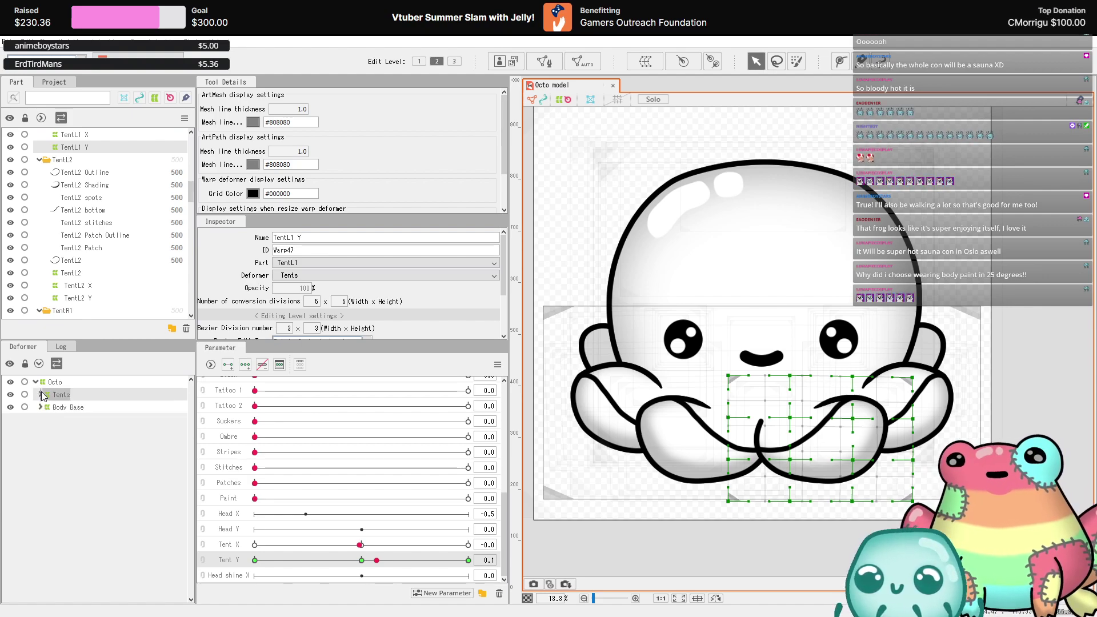
click(68, 407)
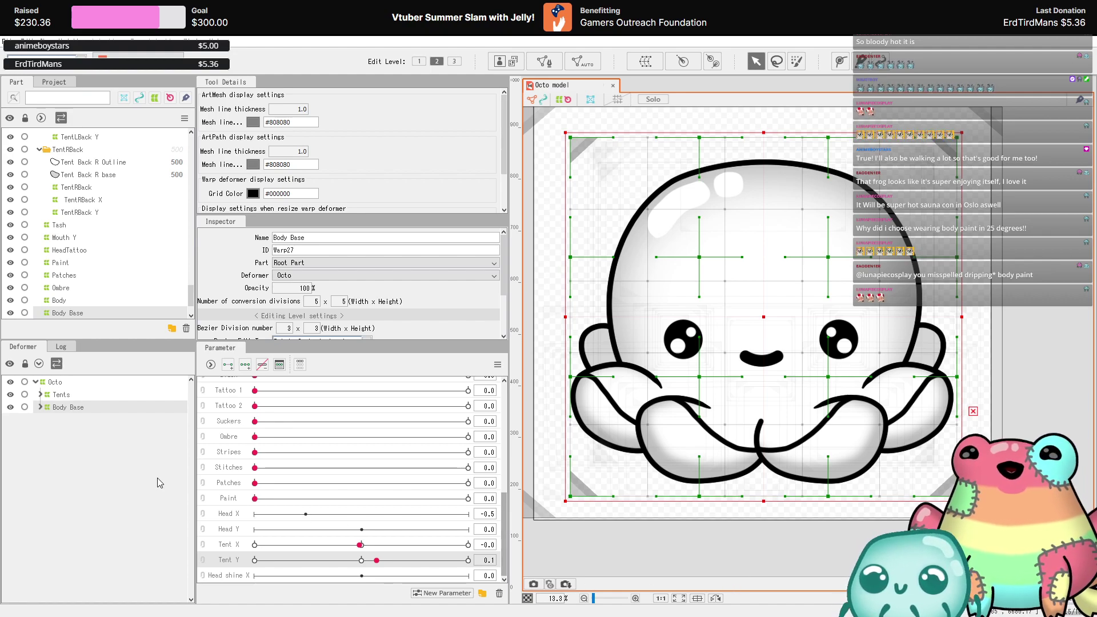
drag(768, 342, 788, 195)
key(ctrl+z)
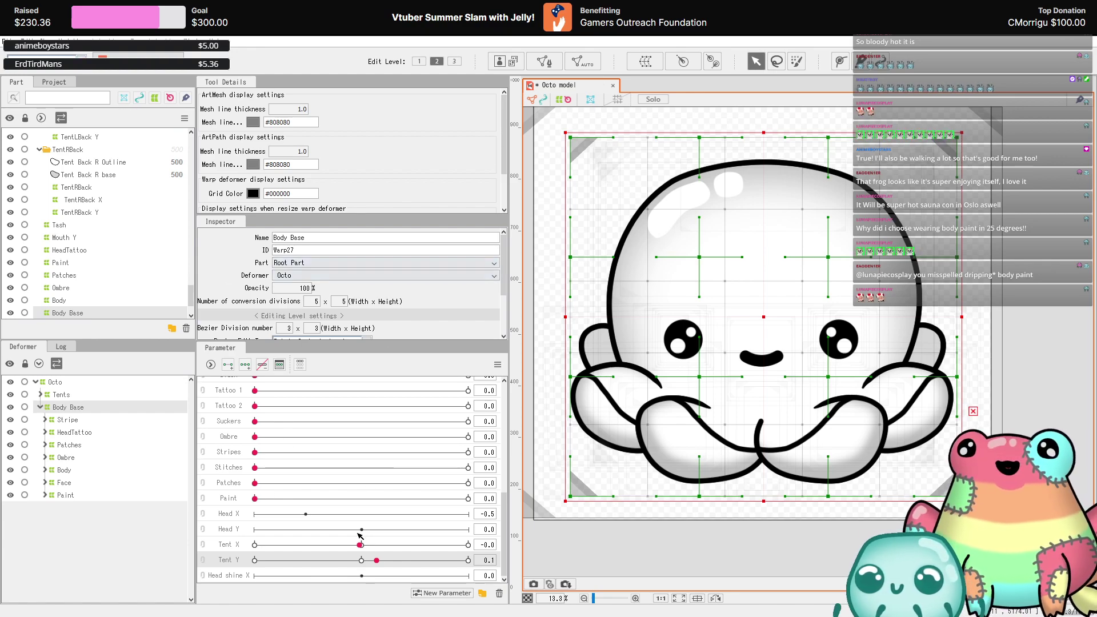
scroll(360, 475, up, 1)
scroll(360, 474, down, 3)
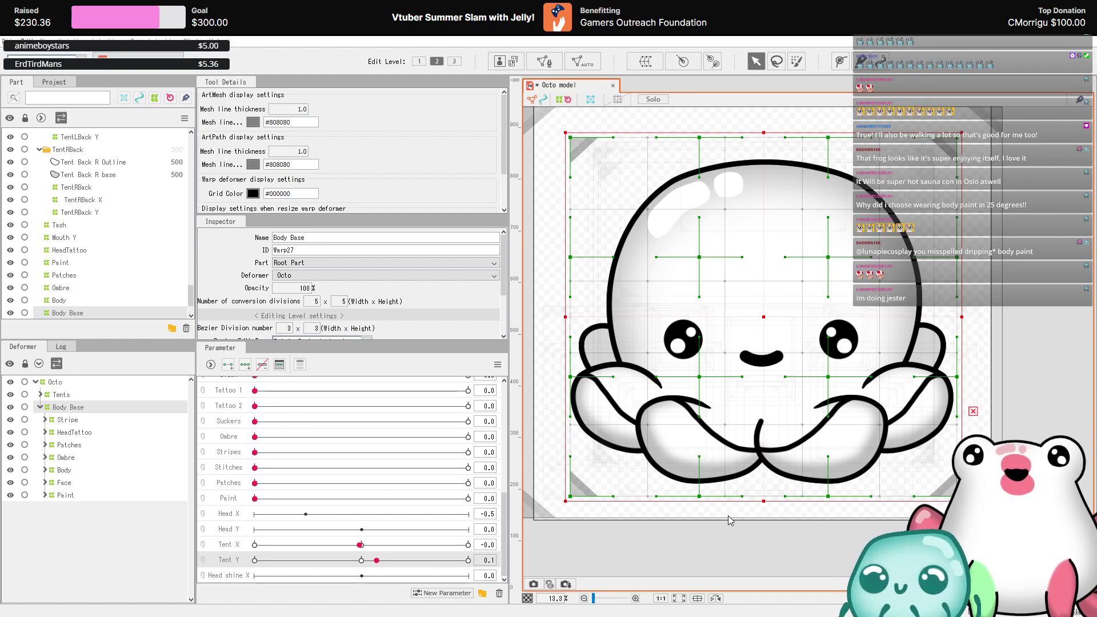
key(ctrl+z)
scroll(380, 492, up, 10)
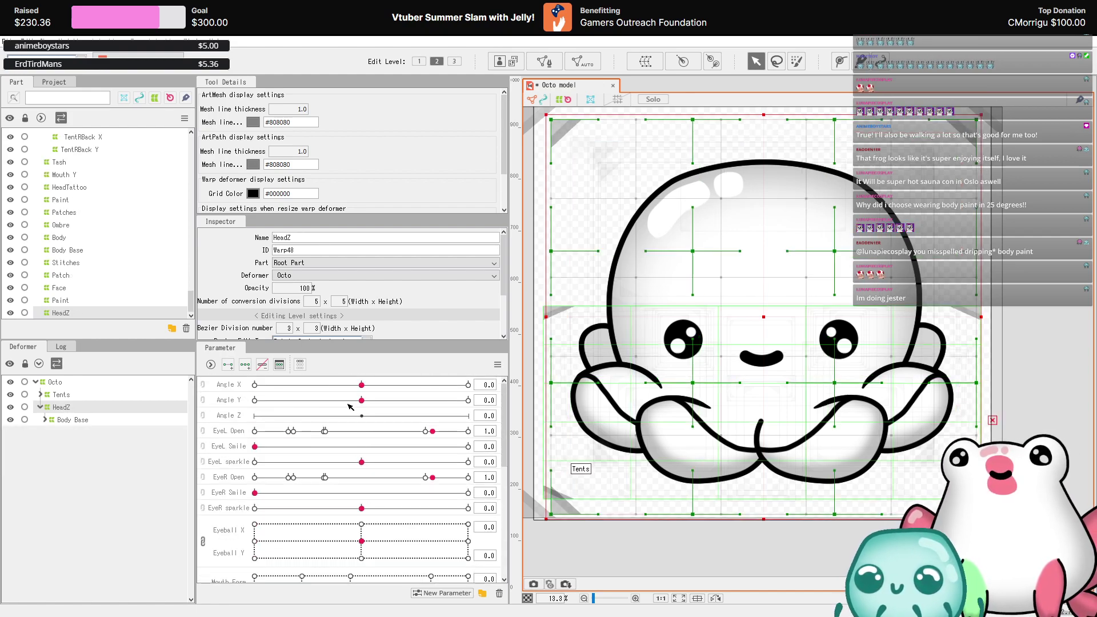
- Add three keys for HeadZ on Angle Z and rotate the deformer counterclockwise at Angle Z -30
drag(362, 416, 369, 416)
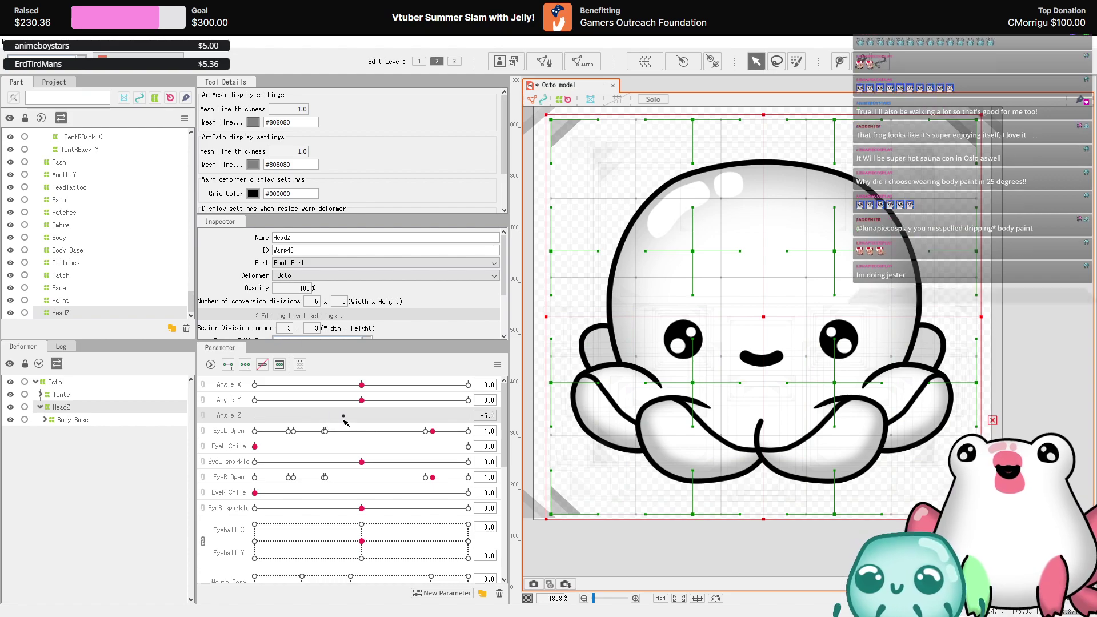
click(245, 364)
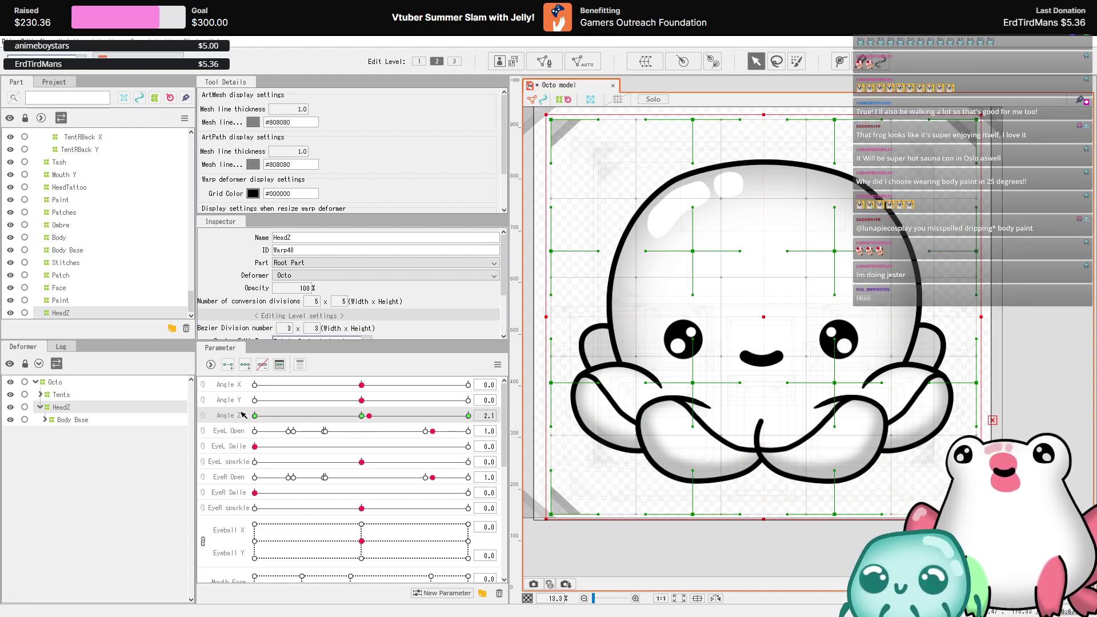
click(255, 416)
scroll(701, 417, down, 1)
scroll(945, 186, up, 1)
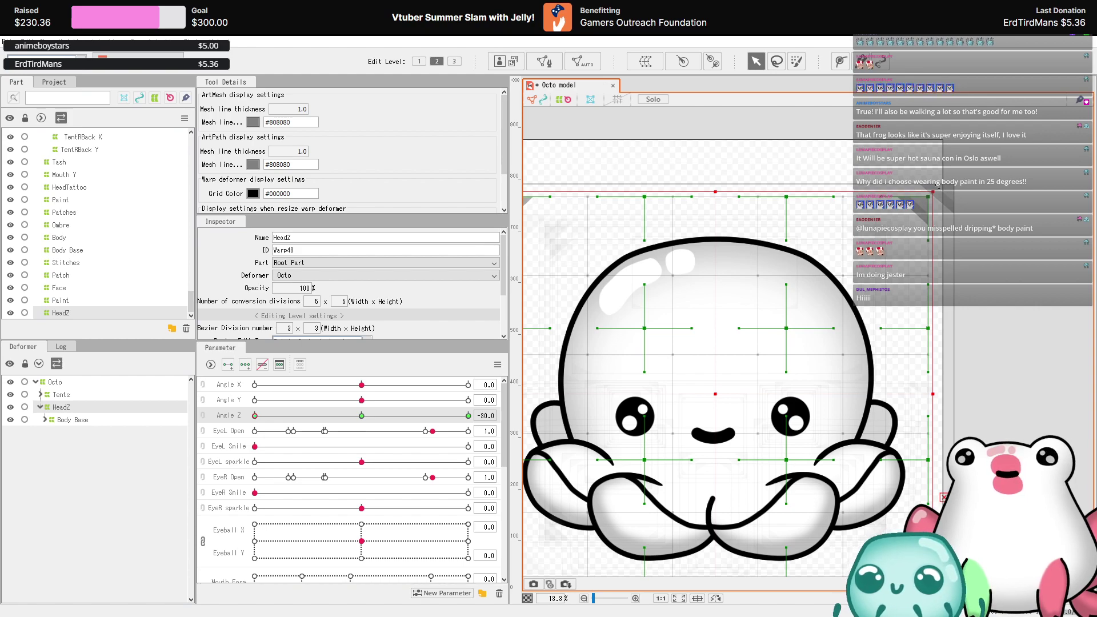
drag(947, 188, 926, 170)
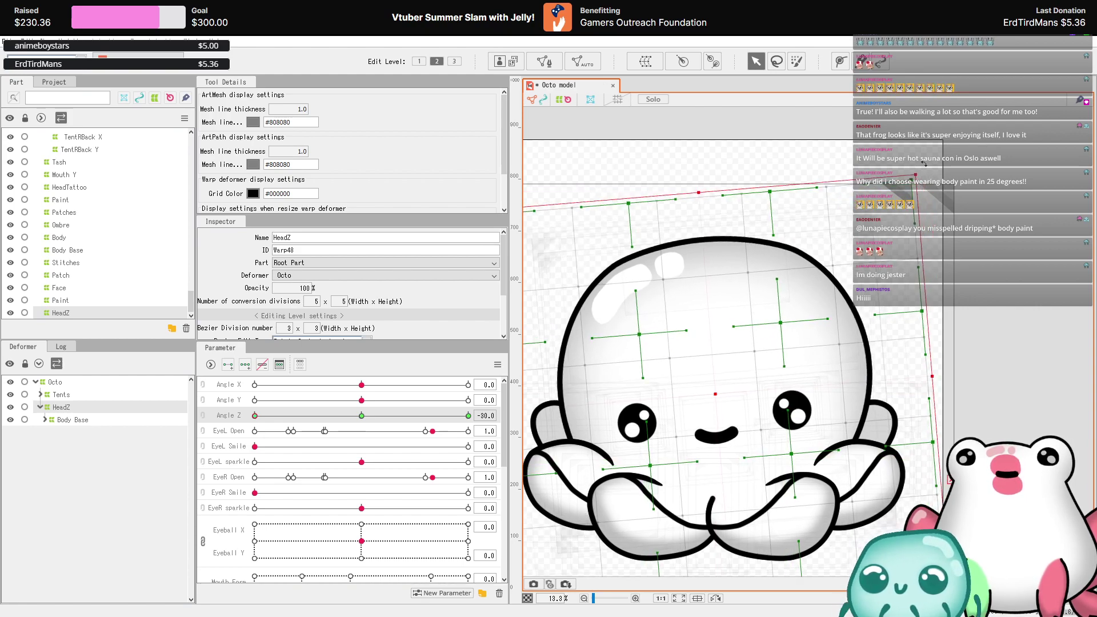
drag(924, 163, 916, 136)
scroll(963, 204, down, 2)
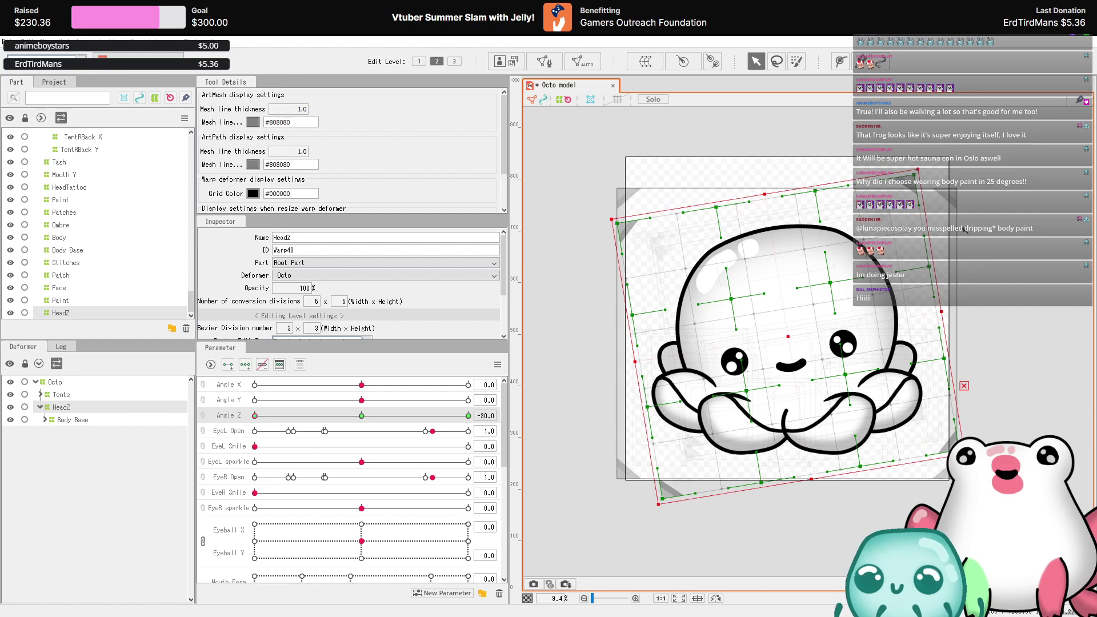
scroll(955, 259, up, 2)
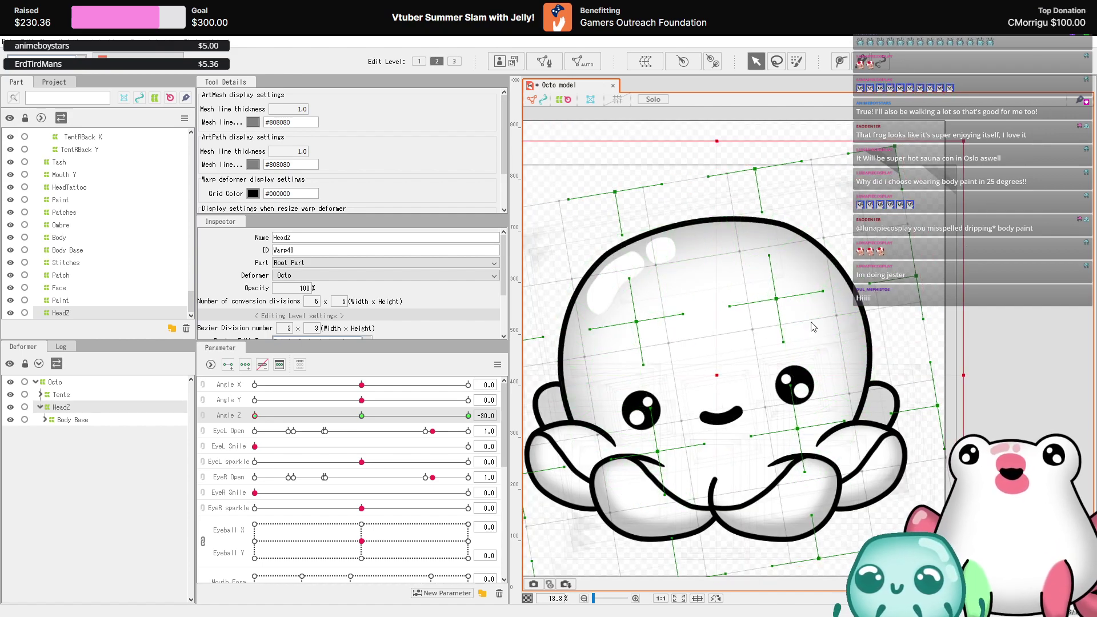
scroll(900, 341, down, 2)
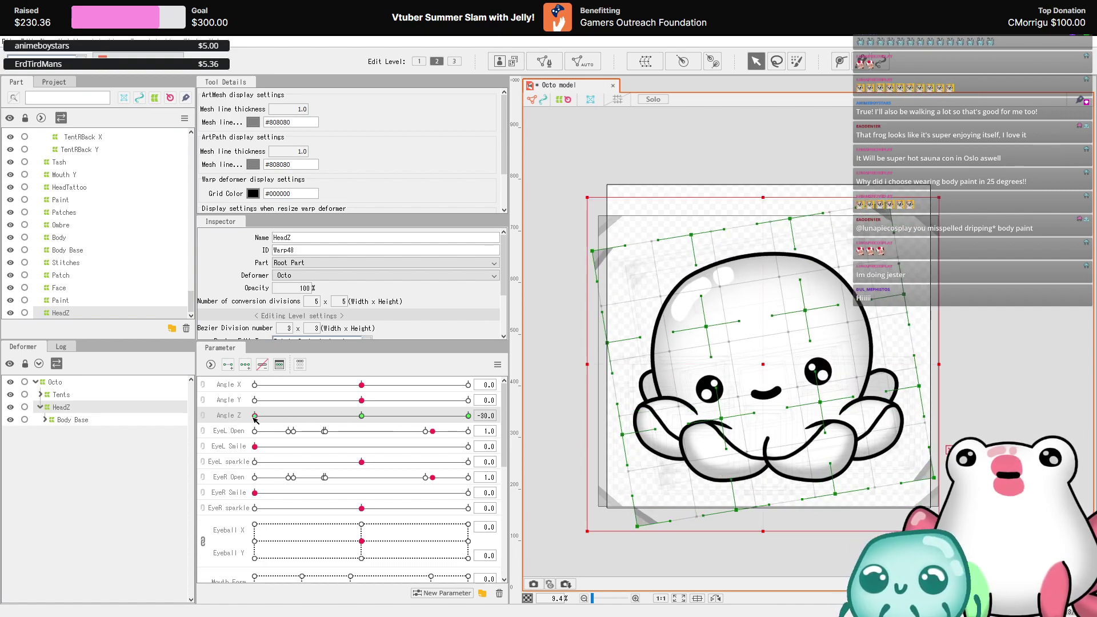
- At Angle Z 30, rotate HeadZ clockwise and nudge it slightly to the right
drag(961, 194, 950, 248)
key(Right)
key(Right)
key(Right)
key(Right)
key(Right)
key(Right)
key(Right)
key(Right)
key(Right)
key(Right)
key(Right)
key(Right)
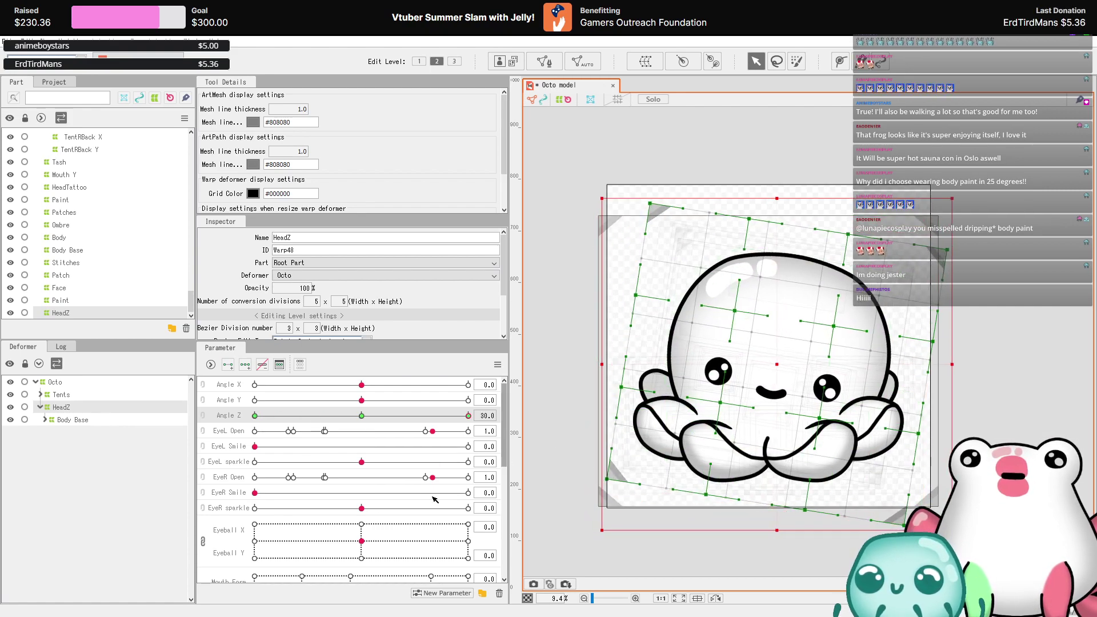
- Sweep Angle Z between negative and positive values to check the head tilt, then return it to 0
drag(407, 415, 493, 312)
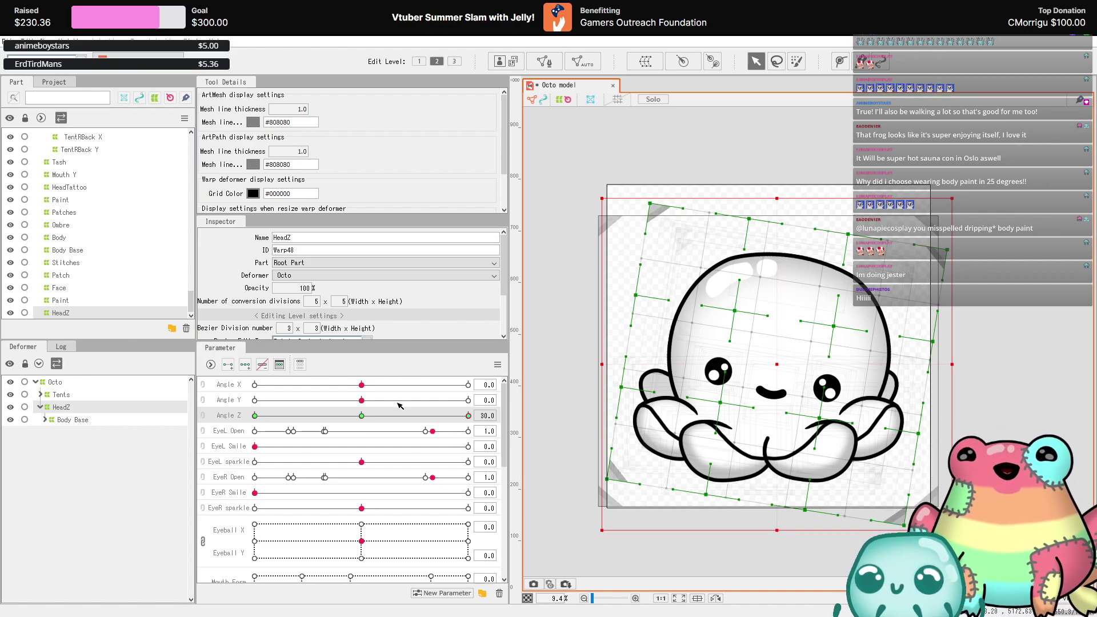
drag(399, 413, 274, 415)
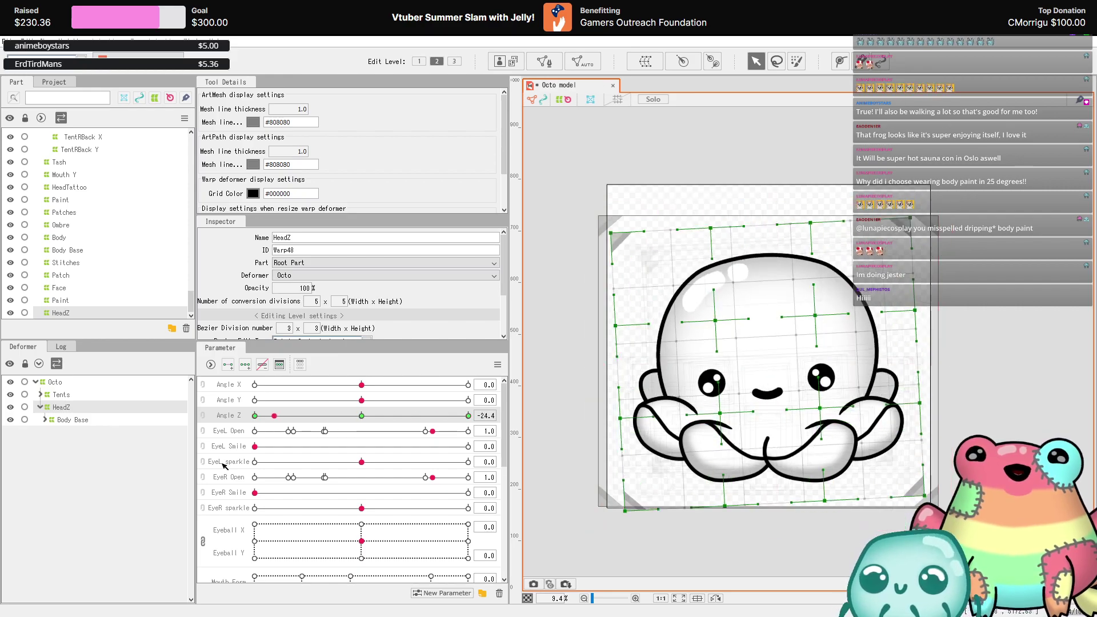
drag(222, 463, 425, 364)
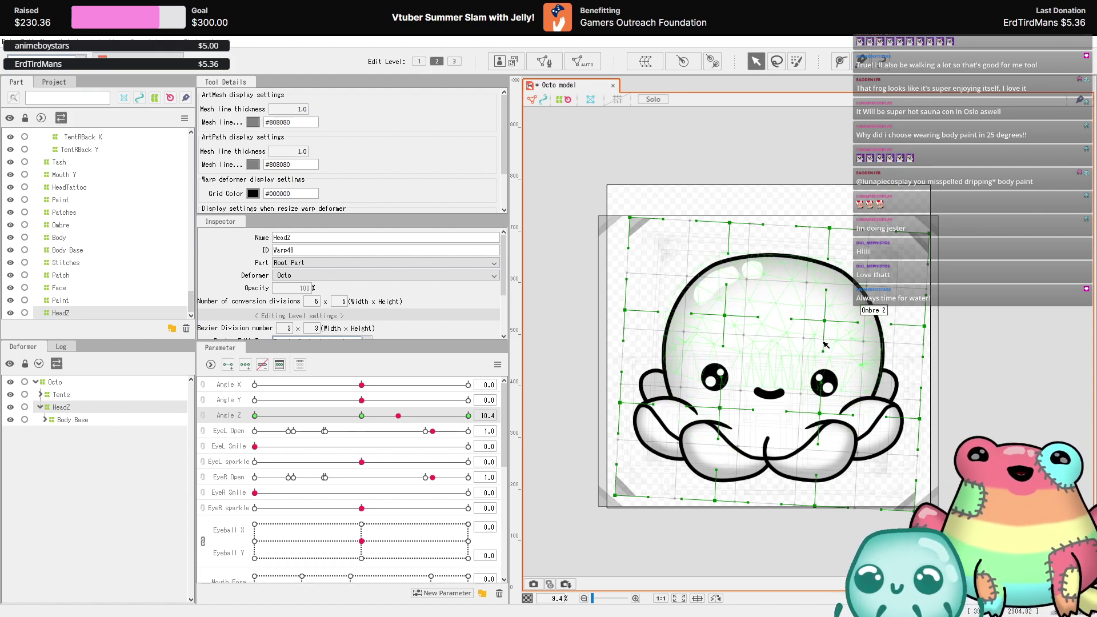
scroll(803, 365, up, 2)
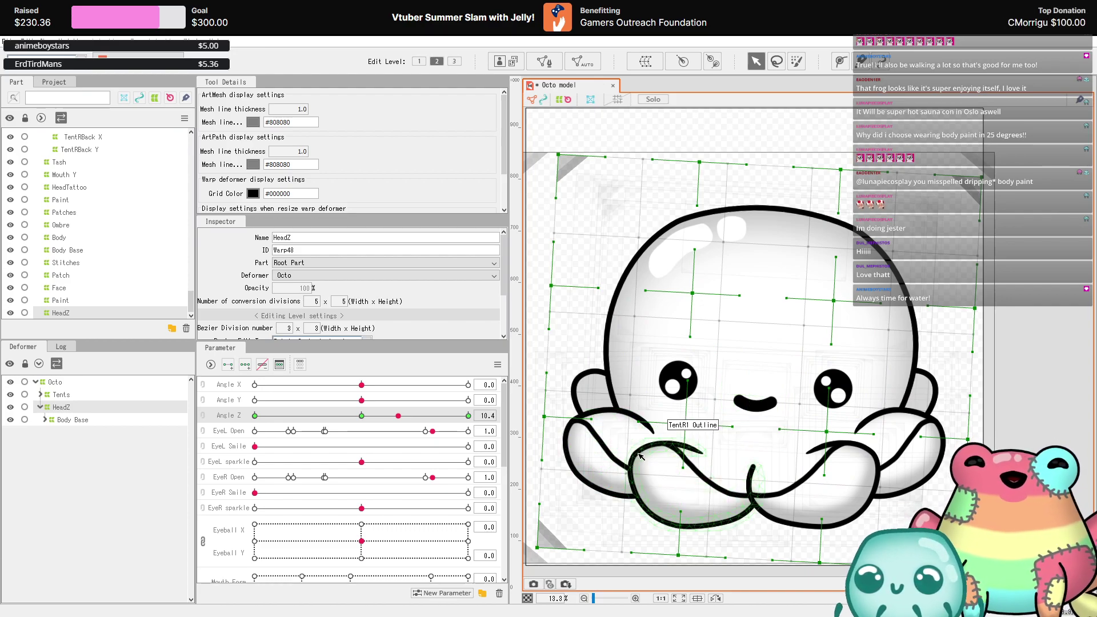
mouse_move(398, 416)
mouse_down()
mouse_move(327, 429)
mouse_move(403, 420)
mouse_up()
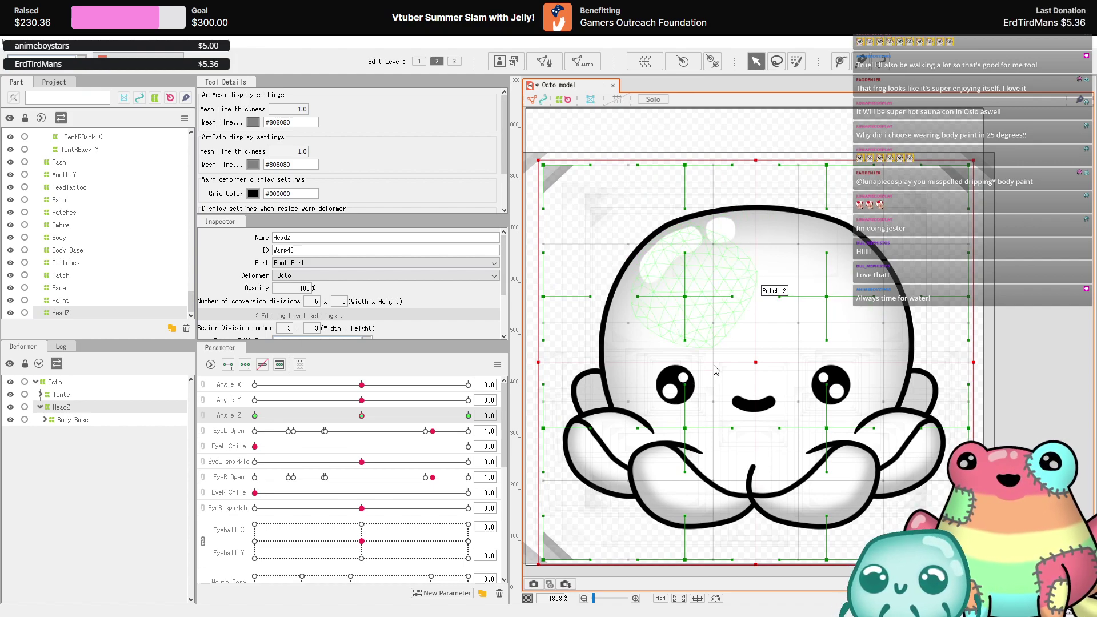
- Add a parent warp deformer named Head X above HeadZ and reset the Head X, Tent X and Tent Y parameters to 0
click(677, 522)
scroll(329, 442, down, 8)
drag(335, 513, 406, 514)
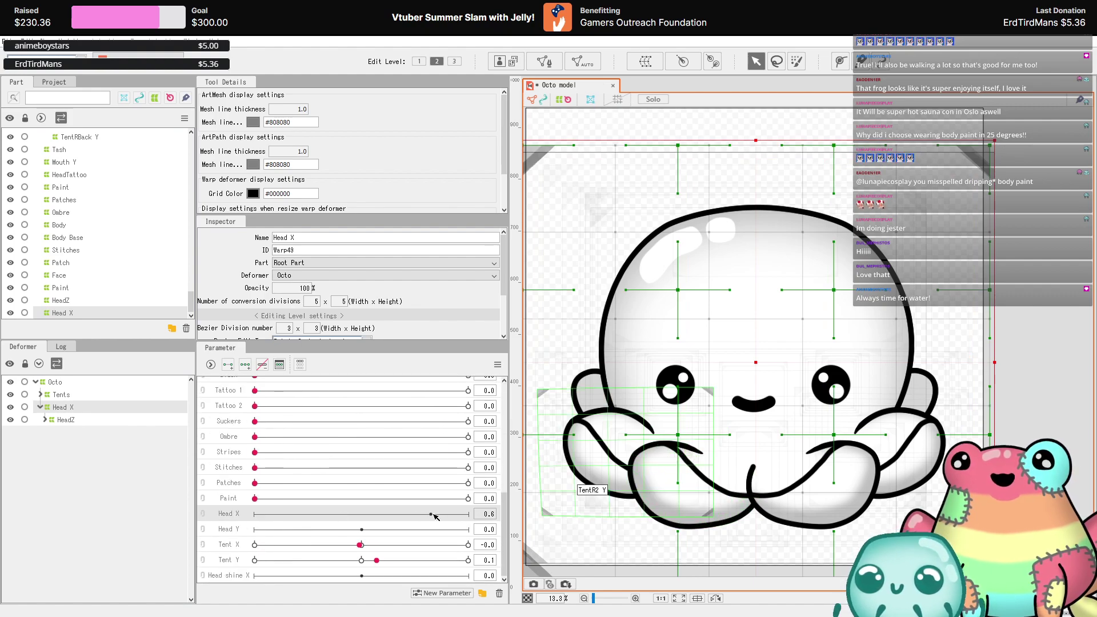
click(361, 560)
click(361, 544)
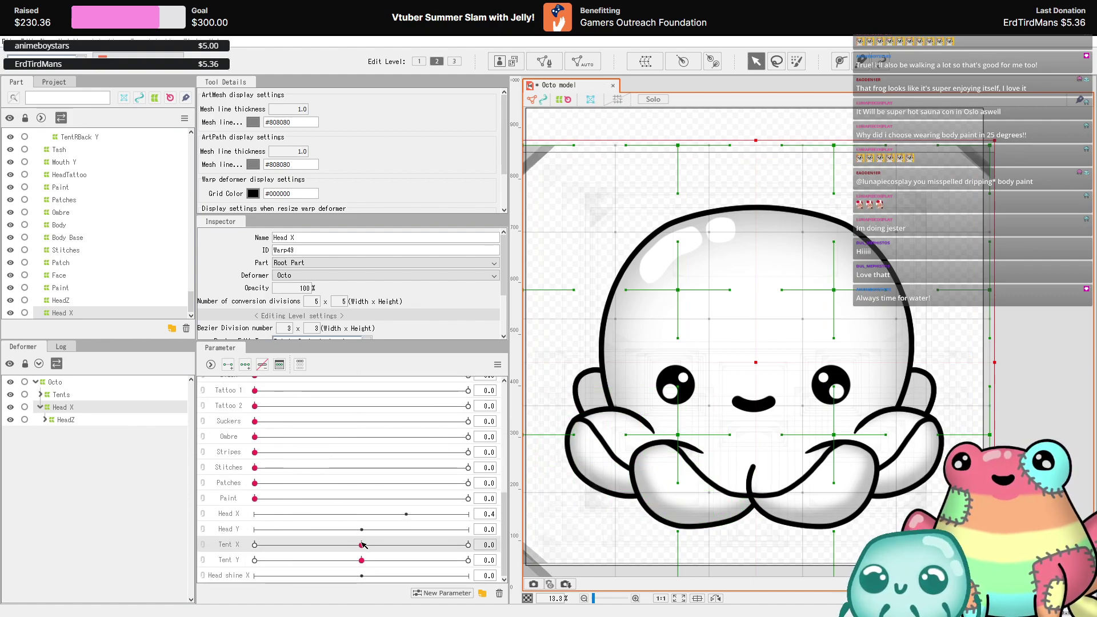
click(360, 514)
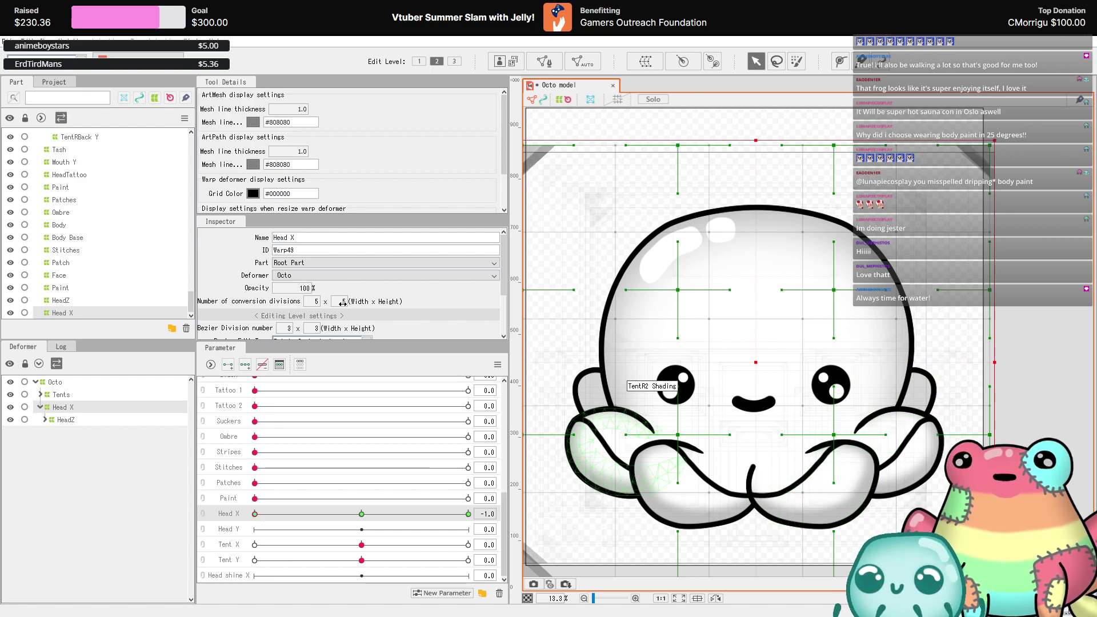
drag(343, 303, 316, 326)
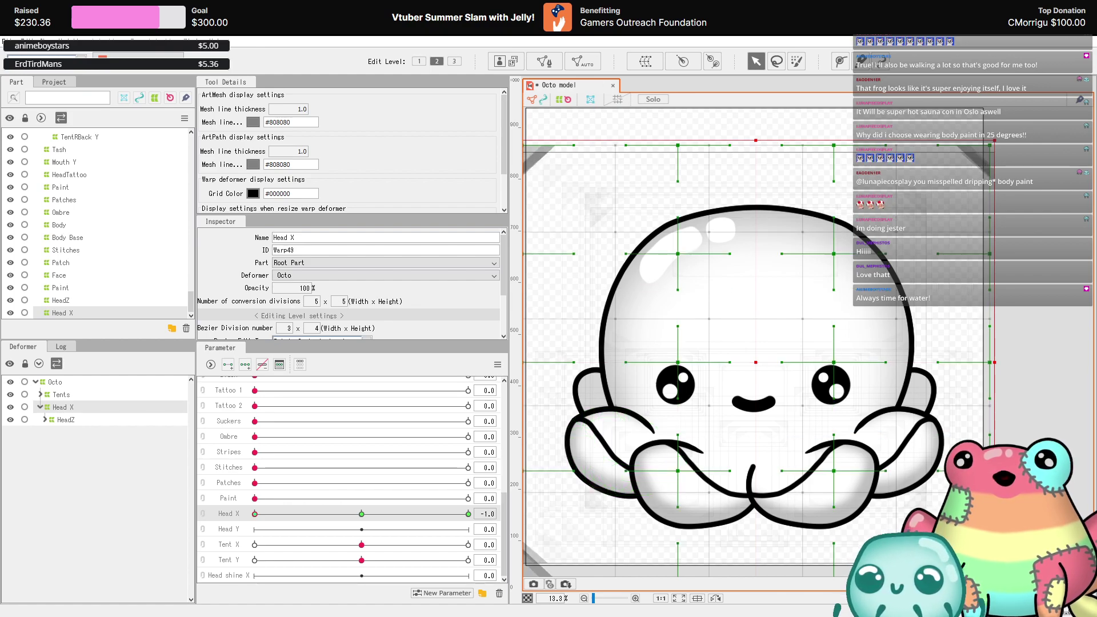
scroll(758, 257, down, 2)
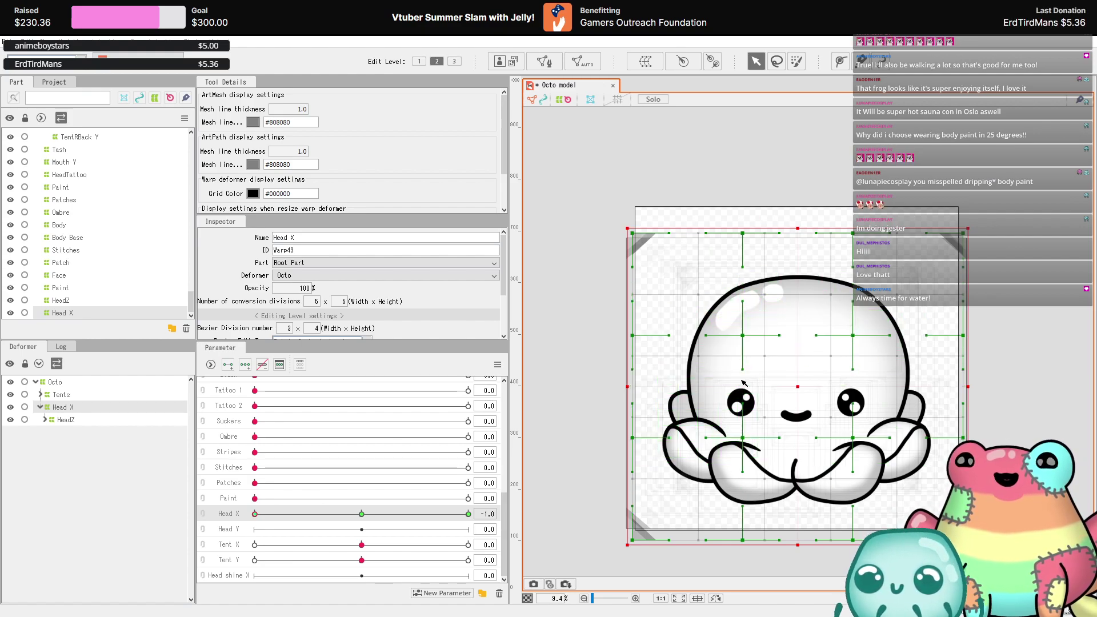
key(ctrl+z)
key(ctrl+z)
key(ctrl+y)
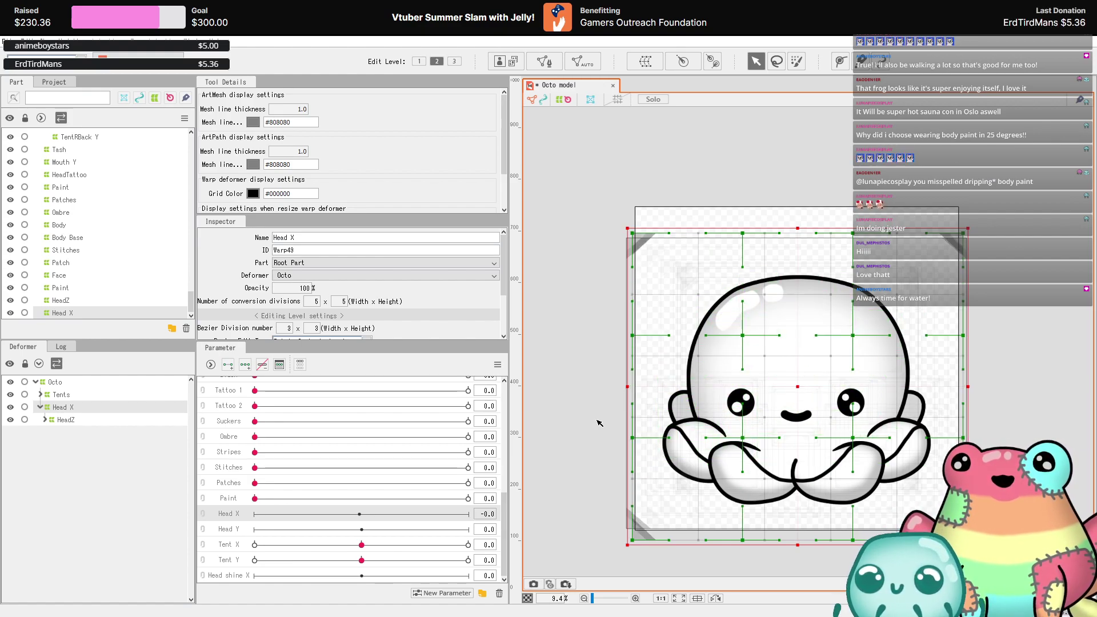
- Set the Head X deformer's Bezier division to 3 x 4 and shift its frame up slightly without moving the artwork
drag(309, 331, 318, 331)
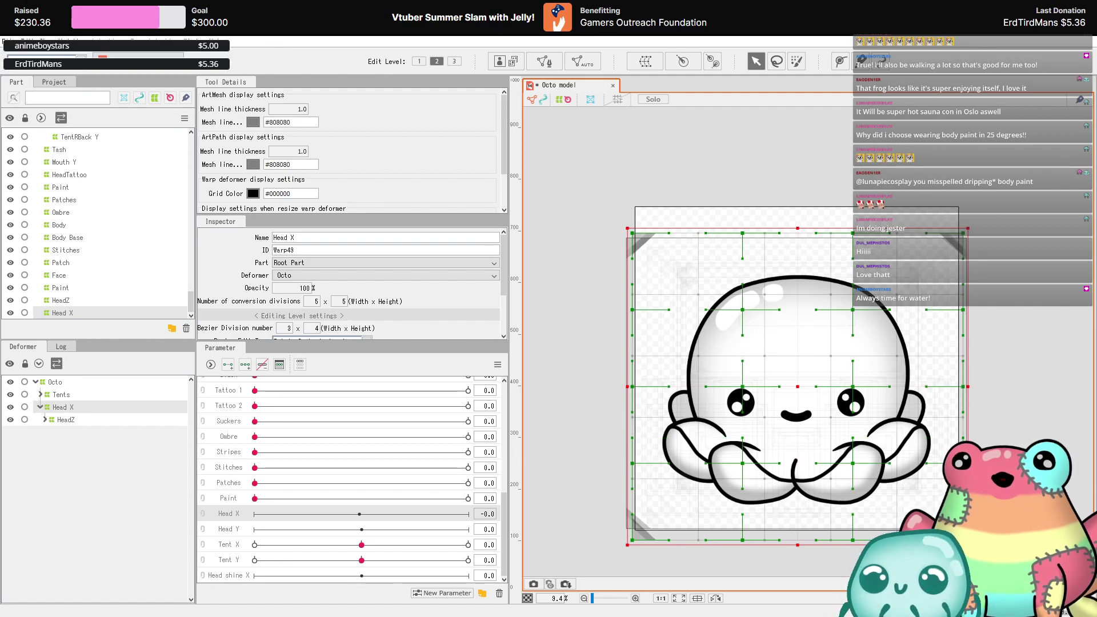
click(801, 391)
drag(801, 391, 800, 378)
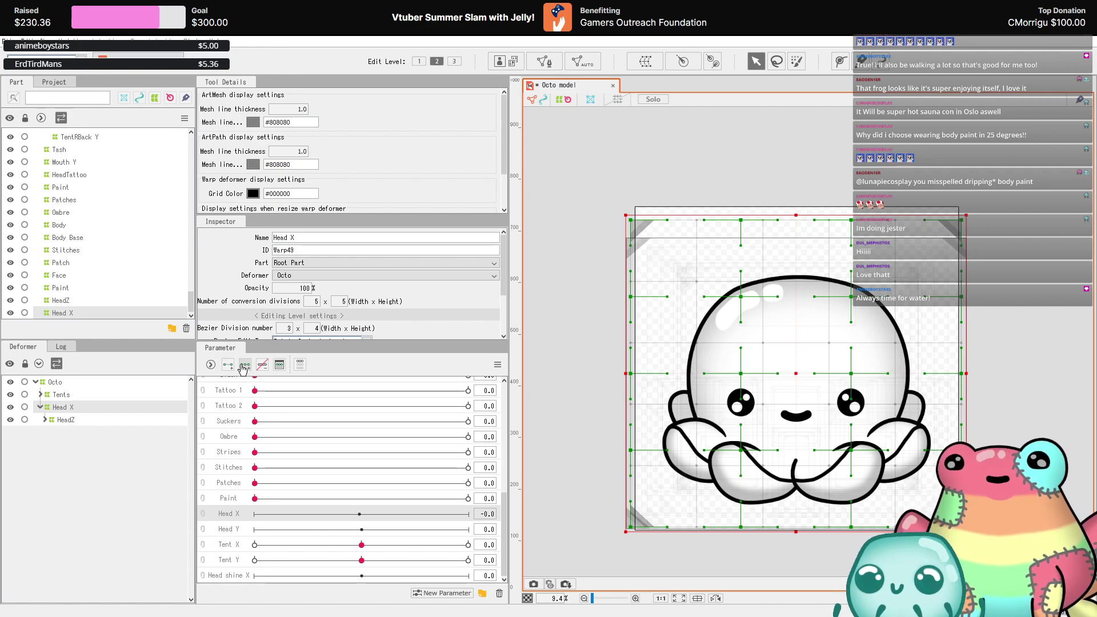
- At Head X -1, shift the four upper inner control points of the Head X deformer leftward and slightly down to lean the head
scroll(814, 241, up, 2)
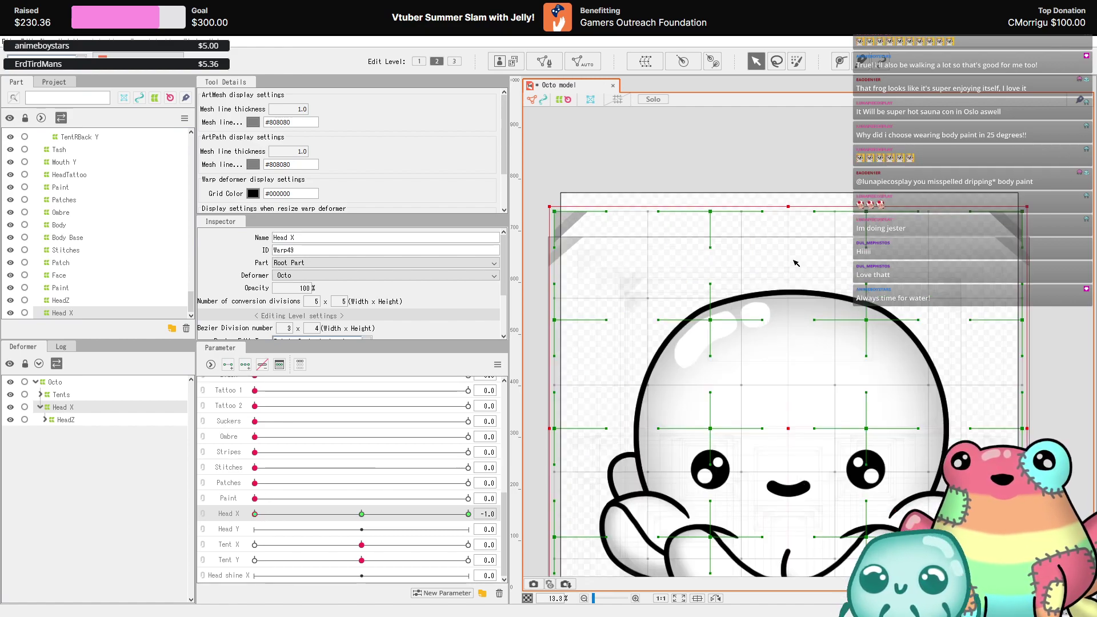
drag(710, 320, 694, 324)
drag(709, 212, 647, 223)
drag(868, 321, 842, 324)
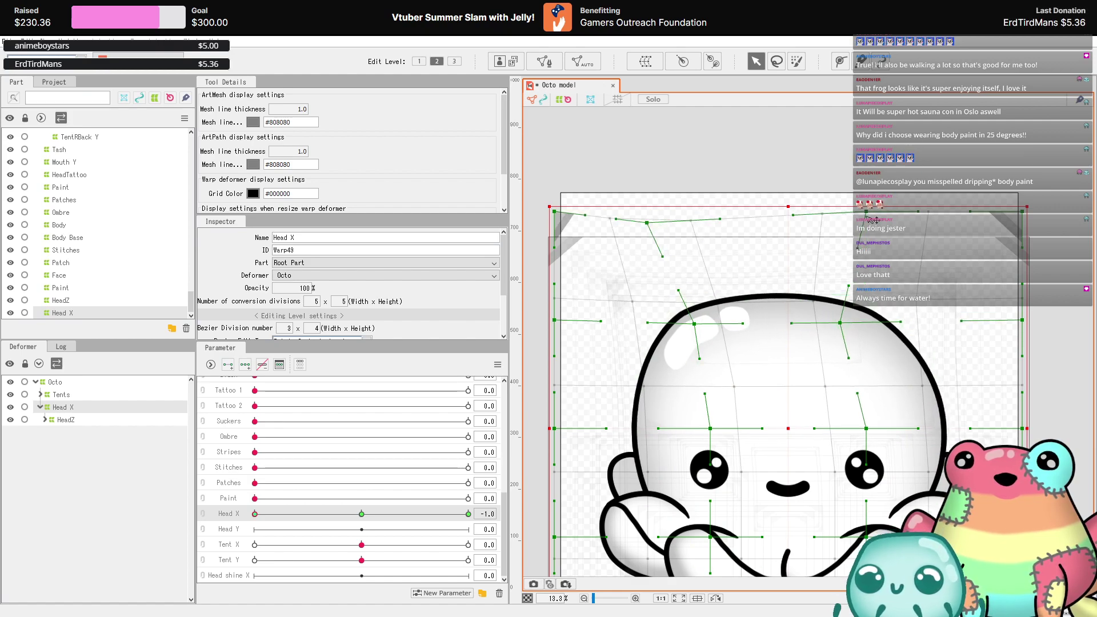
drag(872, 221, 811, 222)
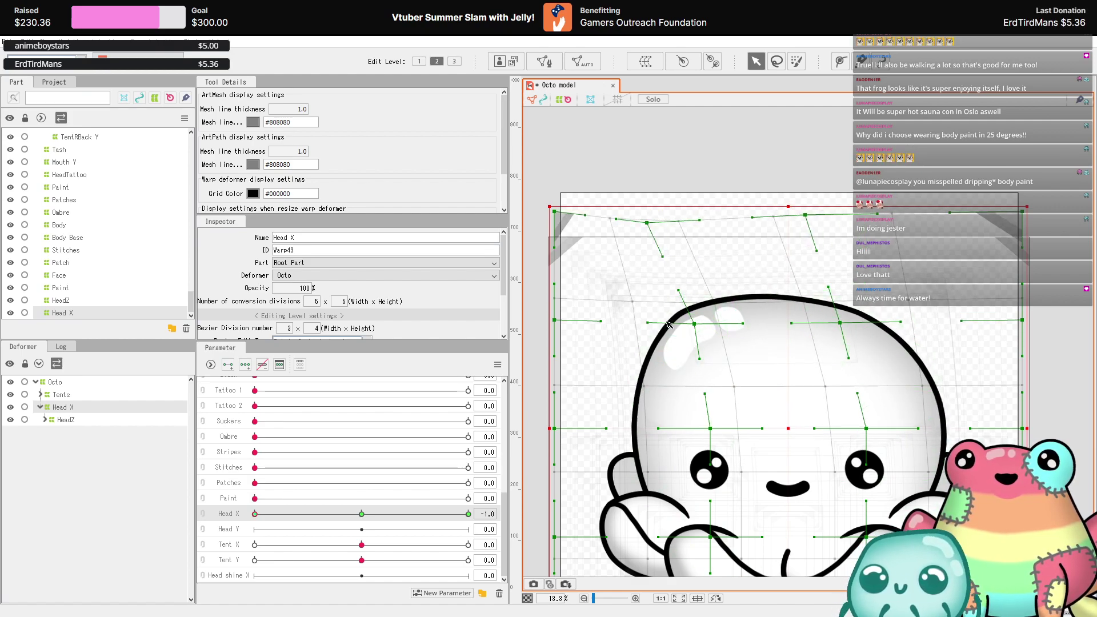
drag(667, 324, 645, 333)
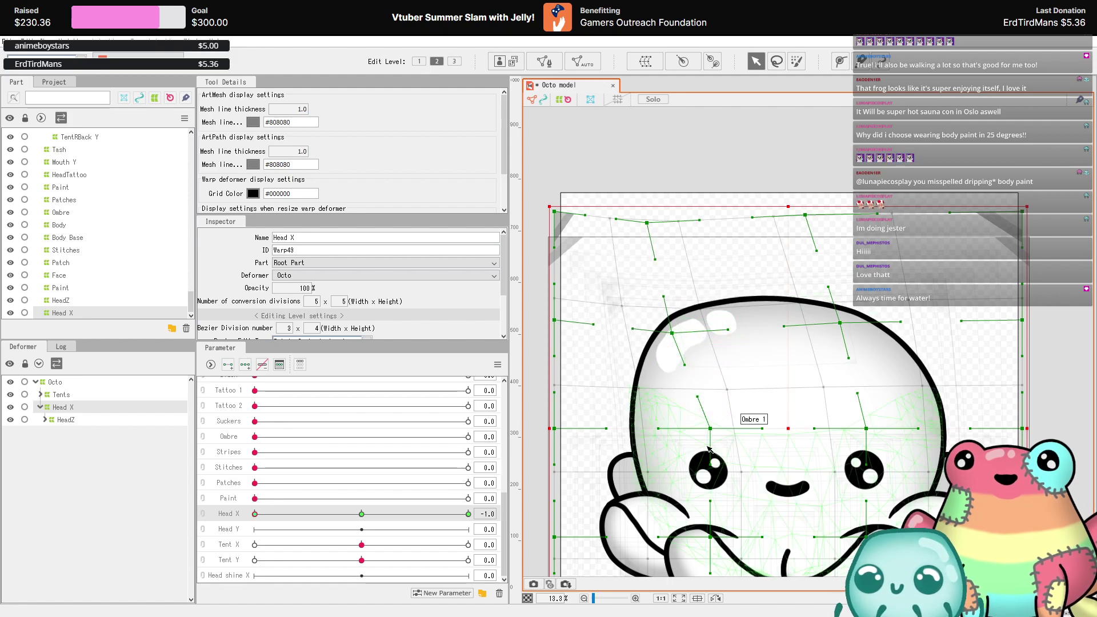
- Refine the Head X -1 pose by nudging the left inner control points further left and pulling the grid's upper-left corner outward
scroll(788, 428, down, 1)
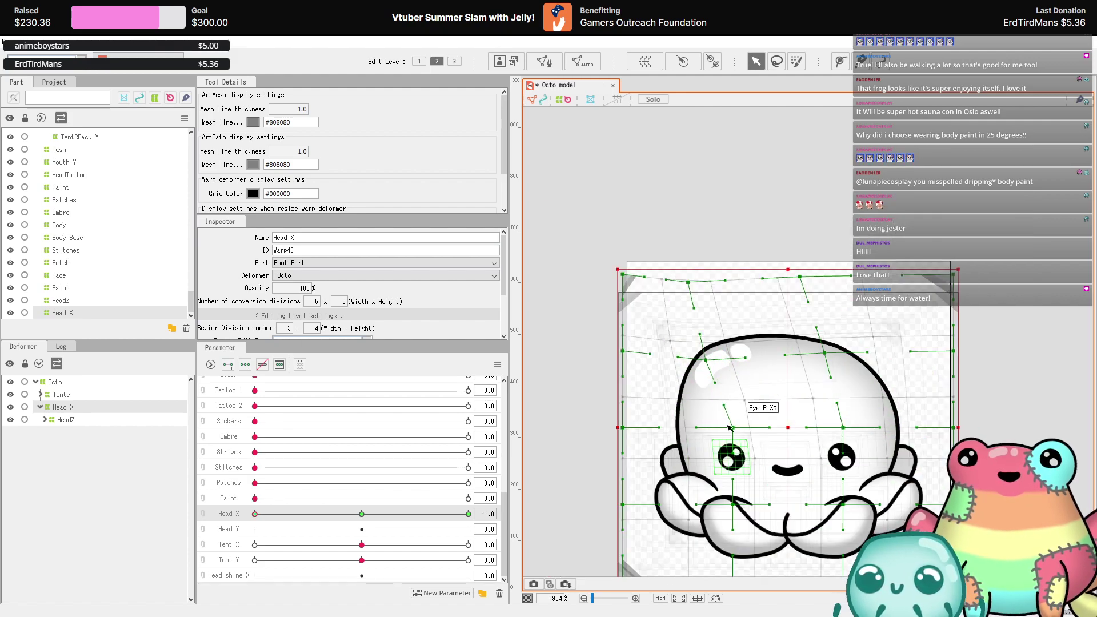
scroll(729, 427, up, 2)
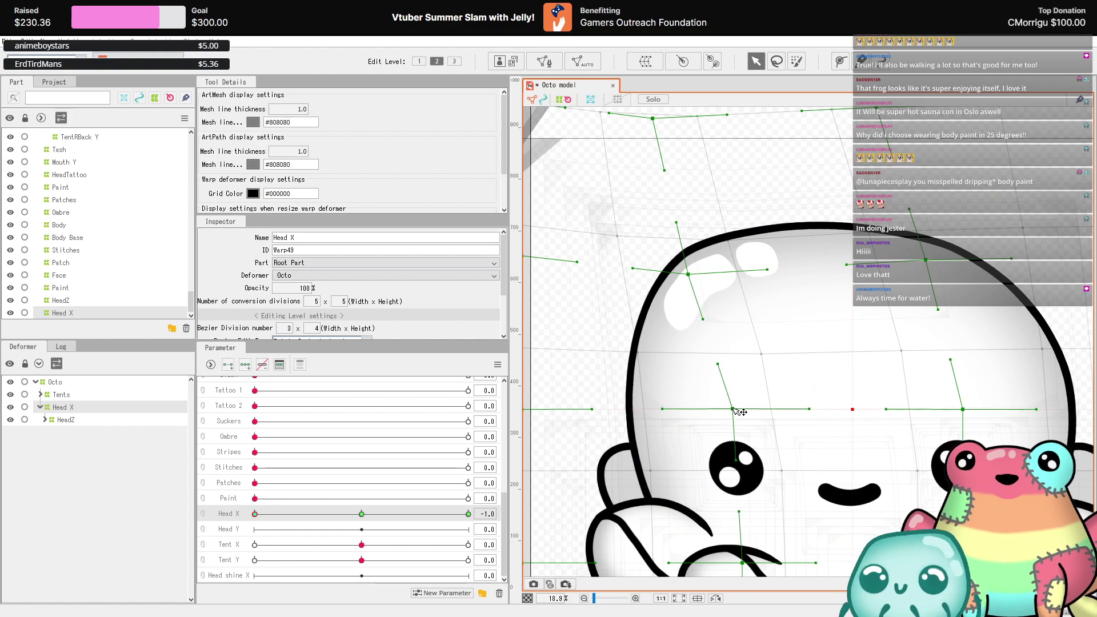
drag(740, 411, 734, 412)
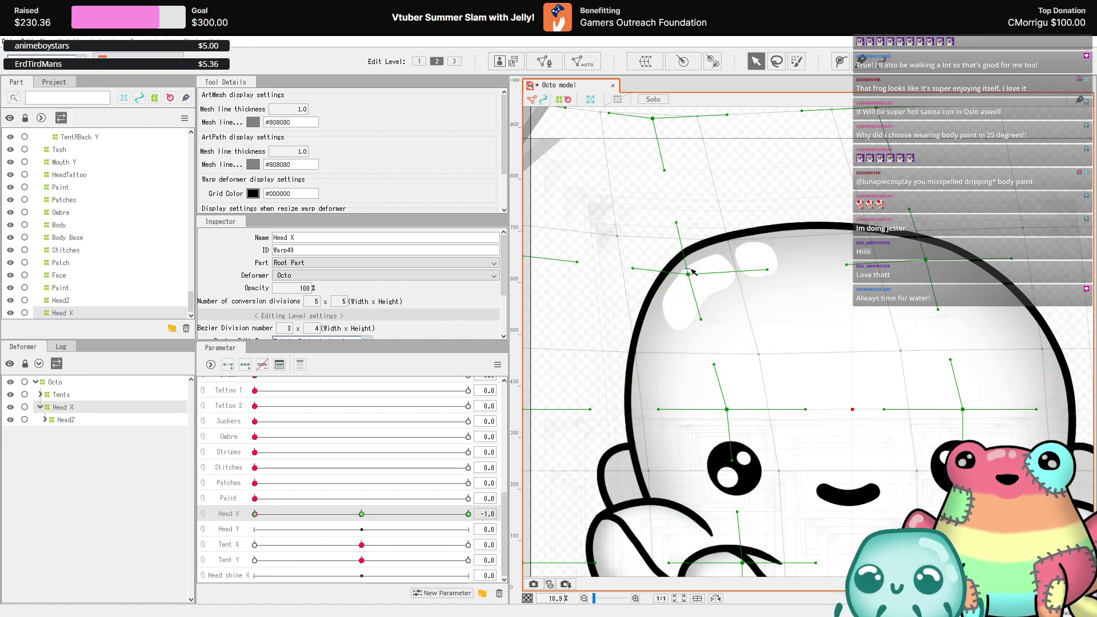
drag(688, 278, 679, 275)
scroll(678, 274, down, 1)
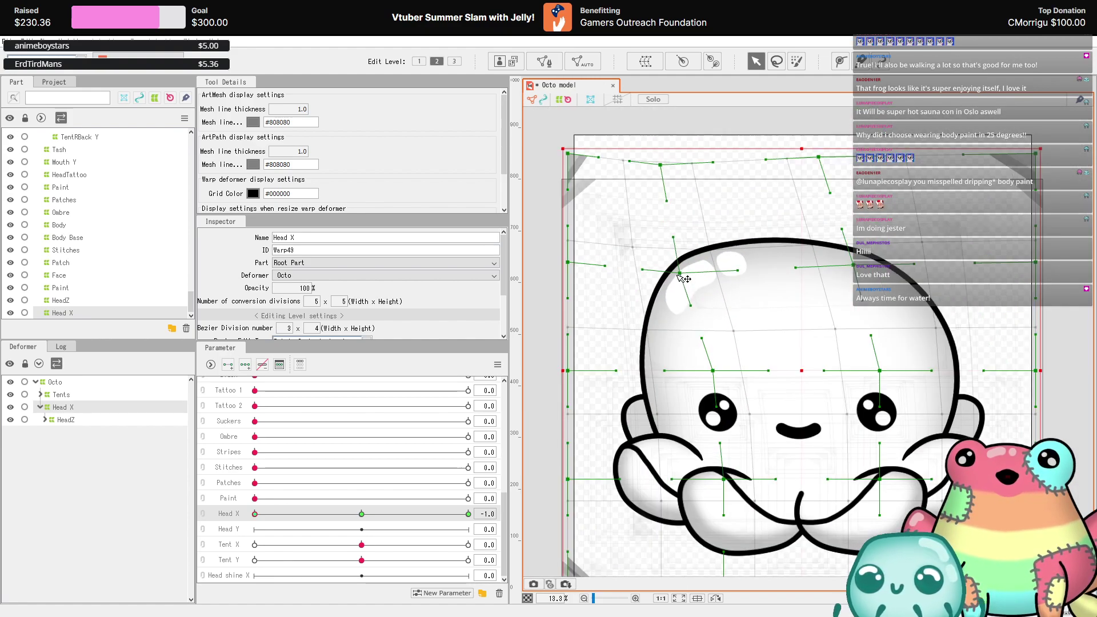
drag(667, 166, 654, 171)
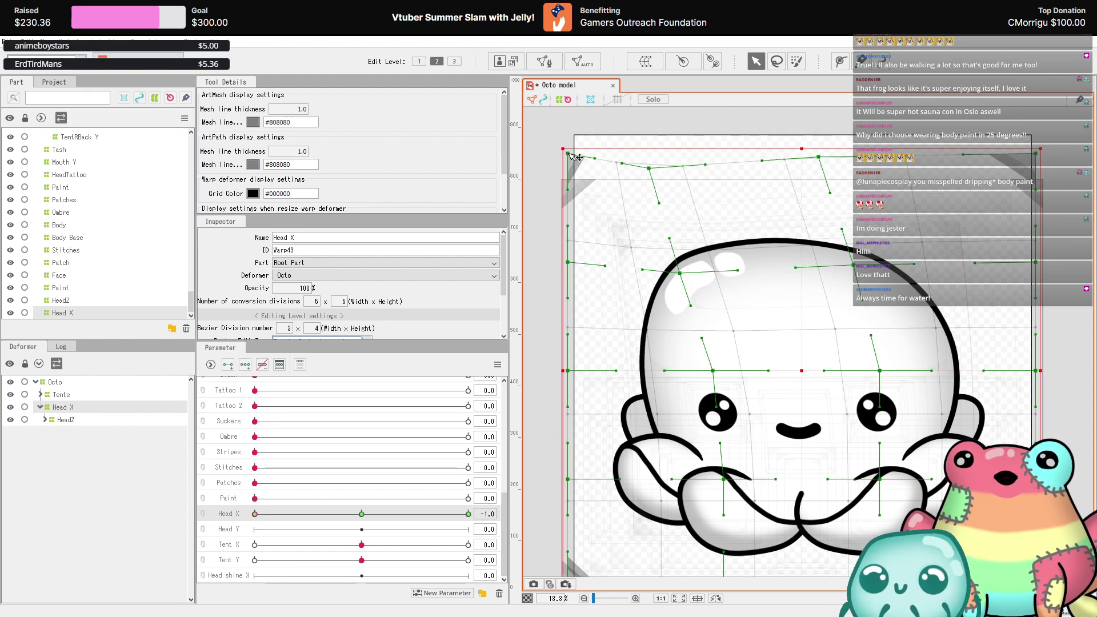
drag(570, 153, 541, 172)
- Nudge the middle, upper and top control points of the right inner column slightly left in the Head X -1 pose
drag(880, 370, 874, 371)
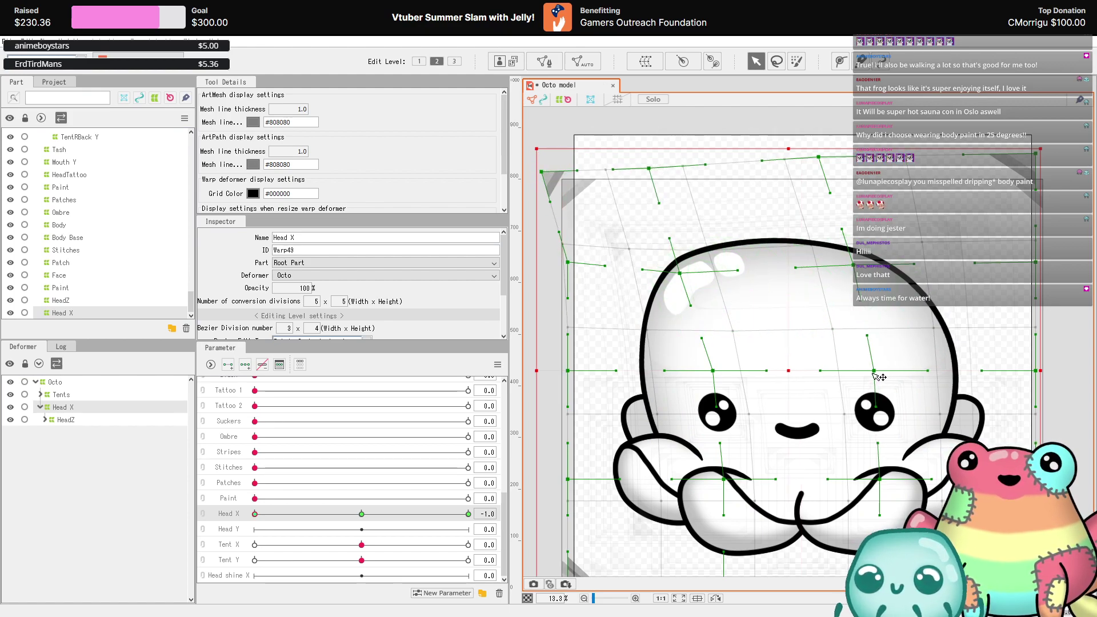
drag(853, 265, 847, 265)
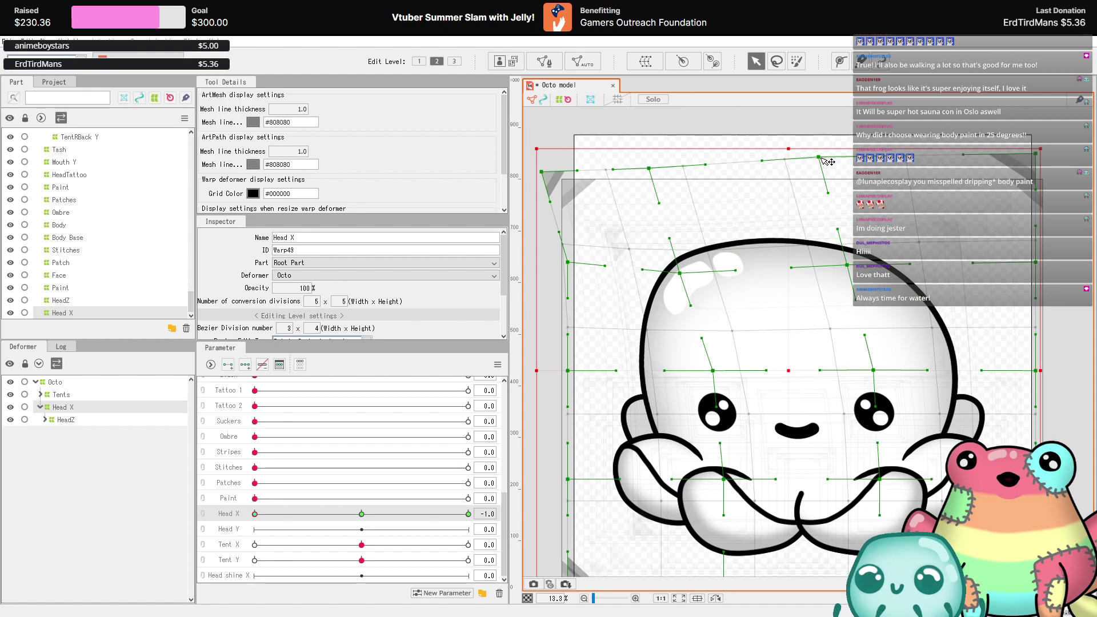
drag(821, 158, 805, 159)
scroll(785, 224, down, 3)
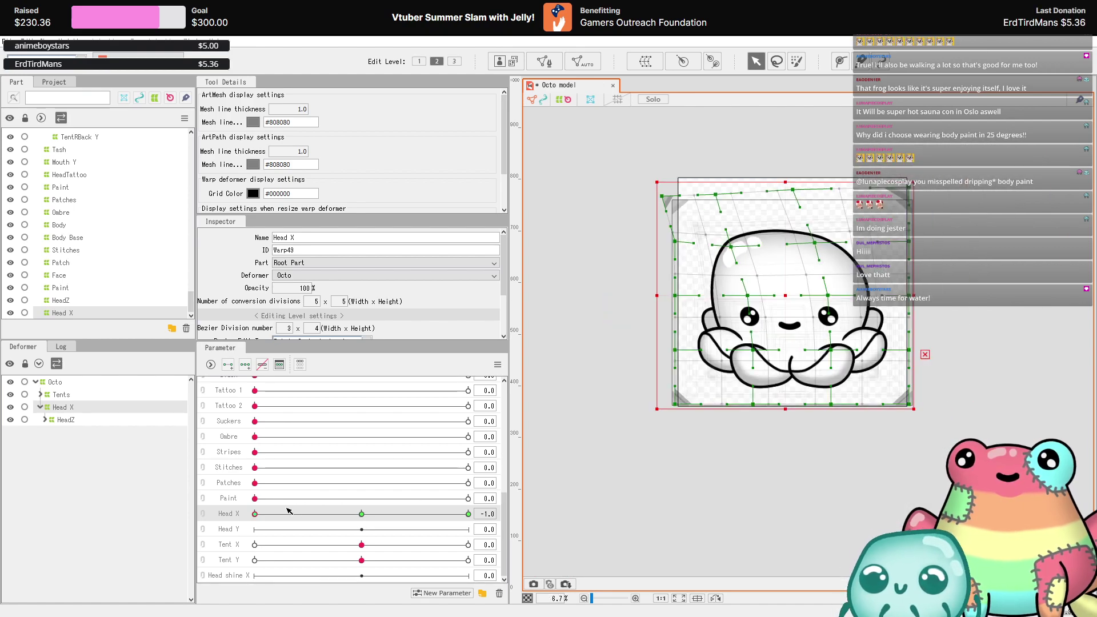
- At Head X 1, shift the upper and middle inner control points of the Head X deformer rightward to lean the head right
drag(290, 512, 508, 542)
scroll(862, 231, up, 3)
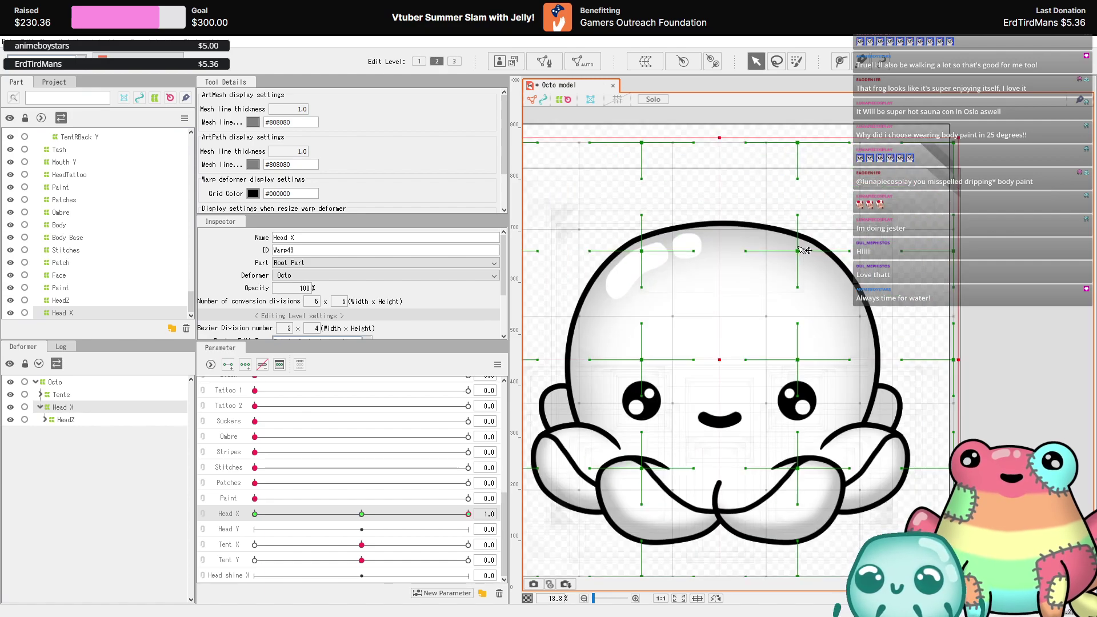
drag(799, 249, 824, 254)
drag(643, 251, 662, 253)
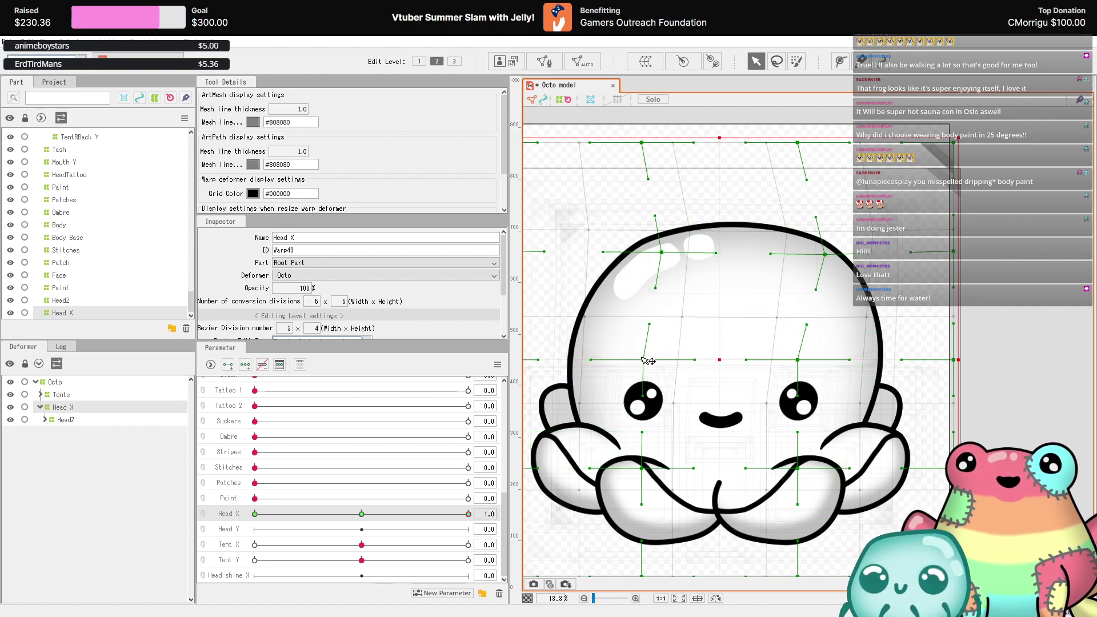
drag(643, 360, 649, 360)
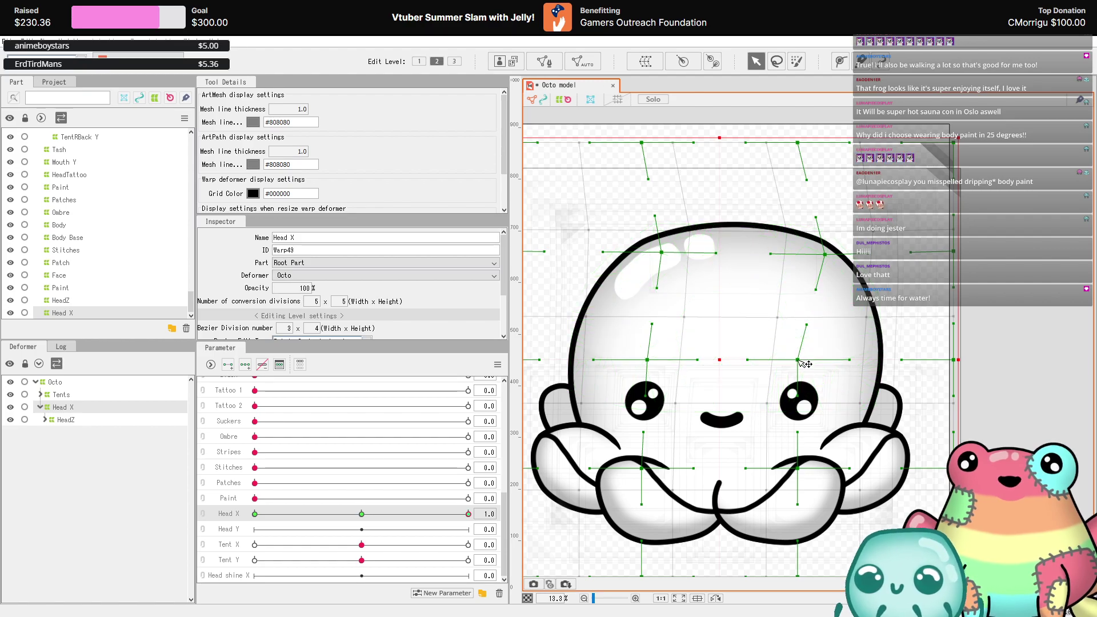
drag(798, 362, 807, 362)
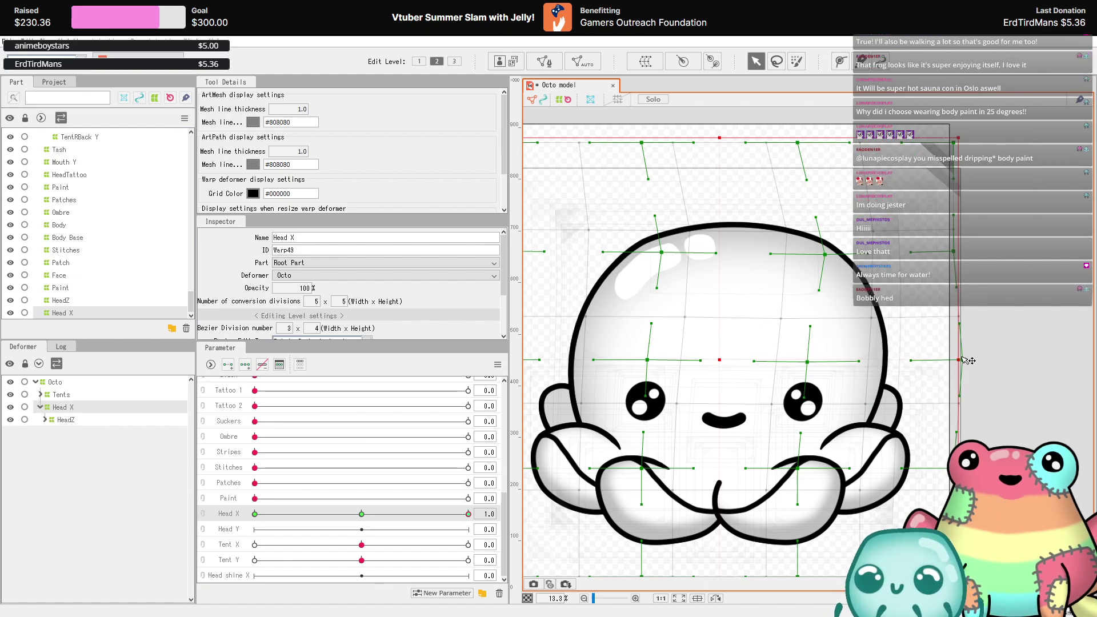
- Pull the right-edge control points outward and move the top-row inner points right to complete the Head X 1 pose
drag(957, 358, 968, 358)
drag(955, 252, 971, 250)
drag(954, 141, 979, 134)
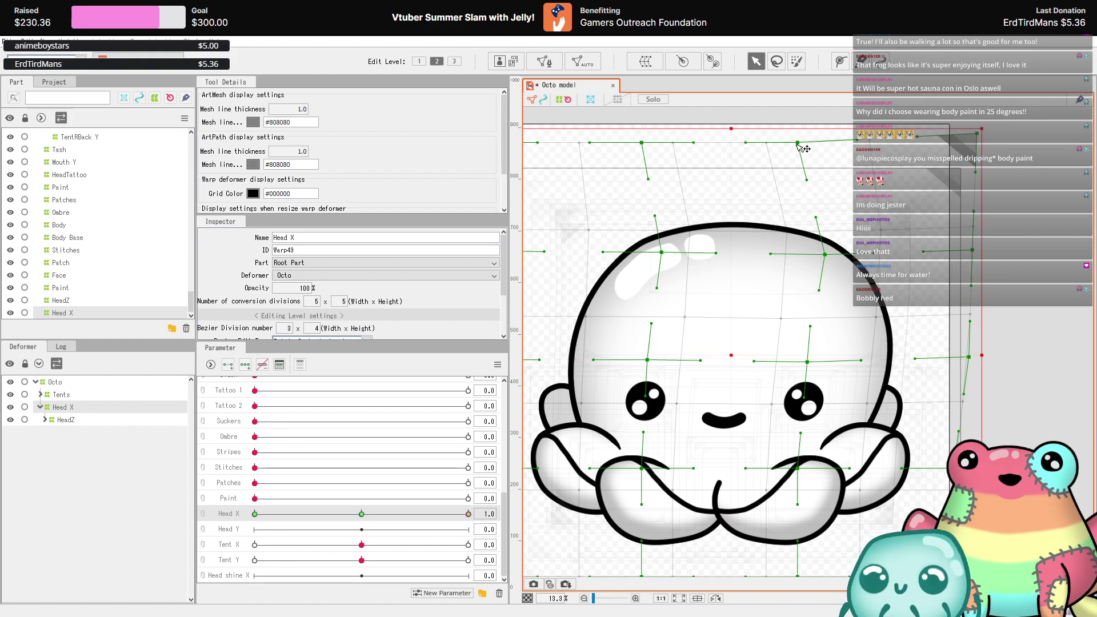
drag(798, 143, 816, 142)
drag(641, 143, 655, 141)
scroll(827, 178, down, 2)
- Sweep the Head X parameter between -1 and 1 to check the head turn
click(441, 514)
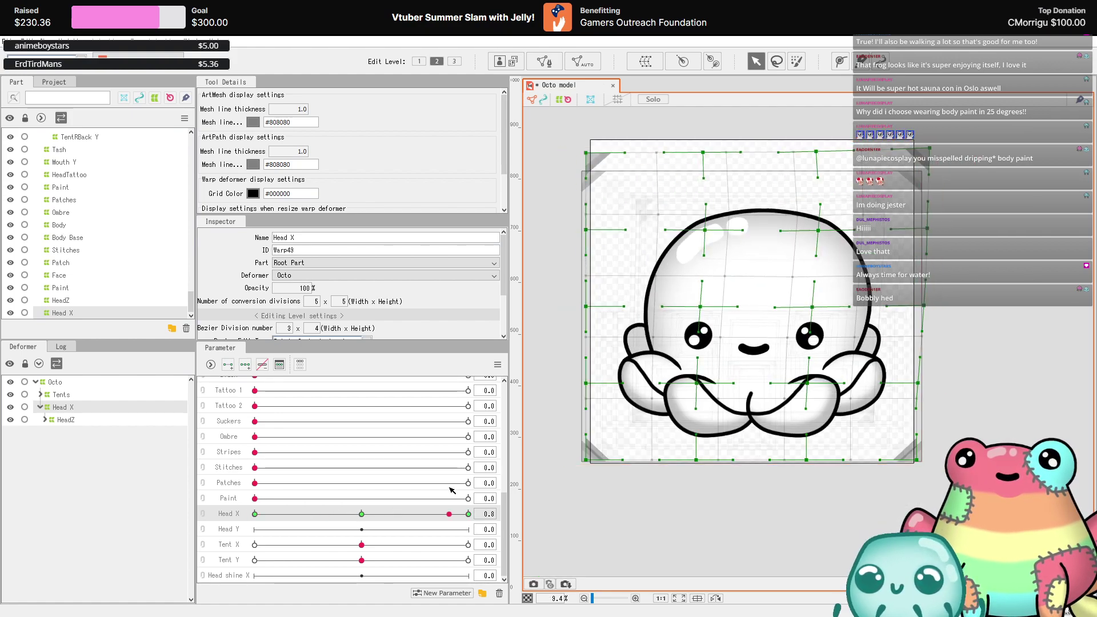
drag(442, 513, 468, 513)
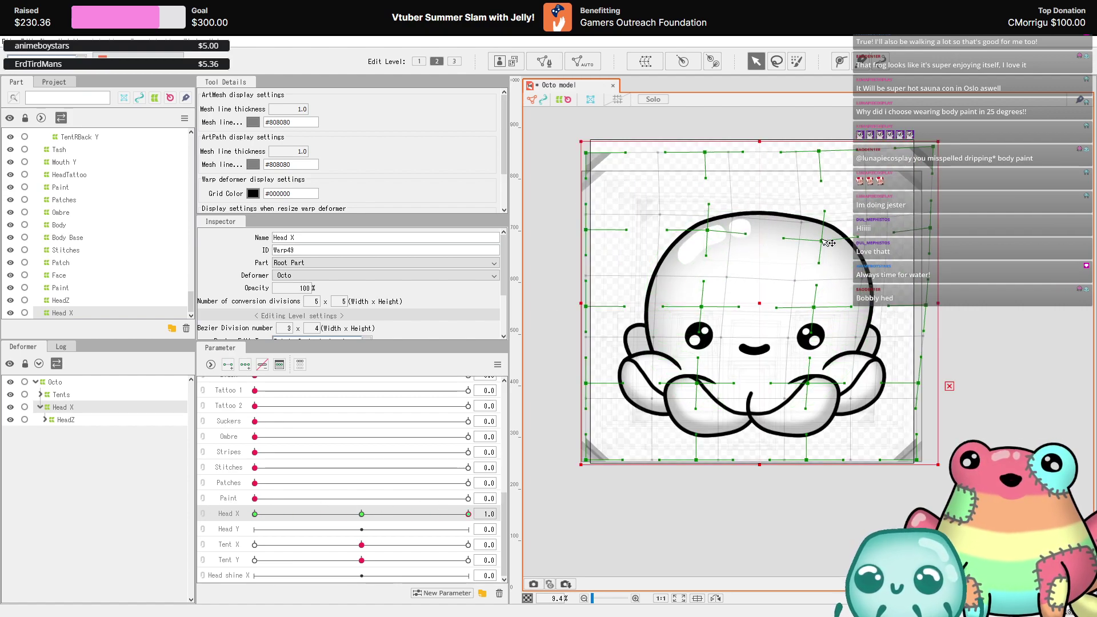
drag(432, 515, 506, 565)
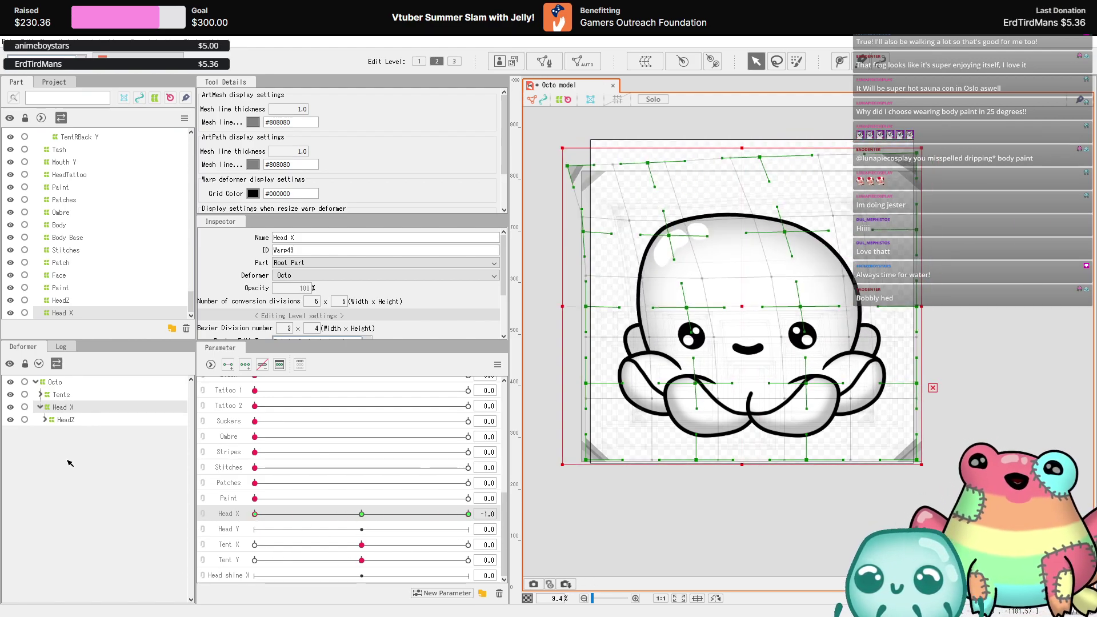
drag(468, 514, 327, 531)
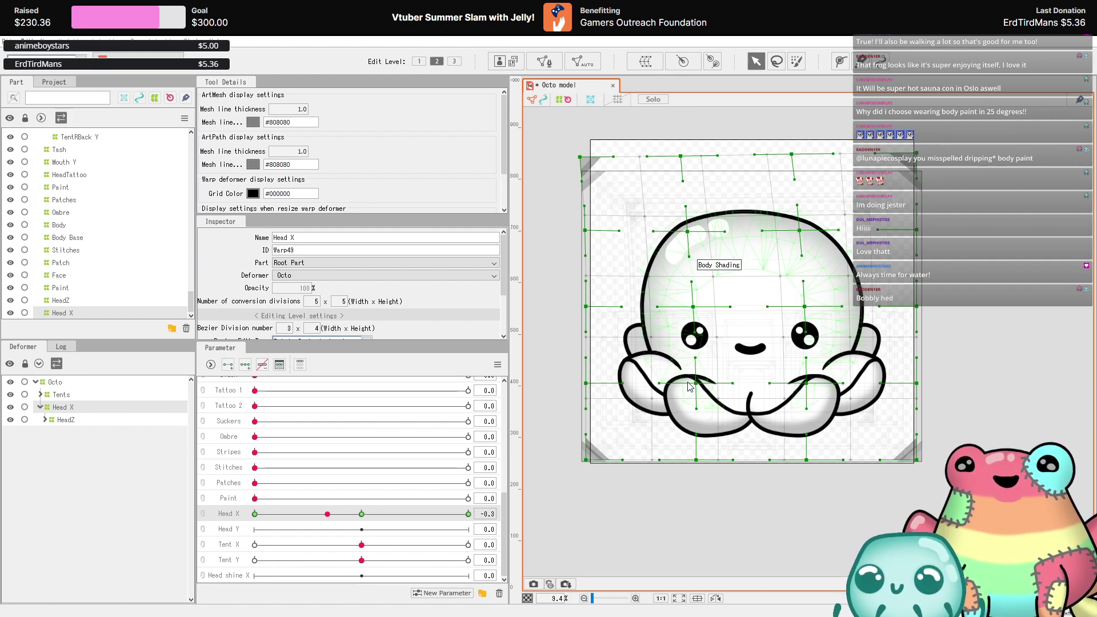
- Create a parent warp deformer named Head Y above Head X, reset Head X to 0, and add three keys on the Head Y parameter
click(668, 527)
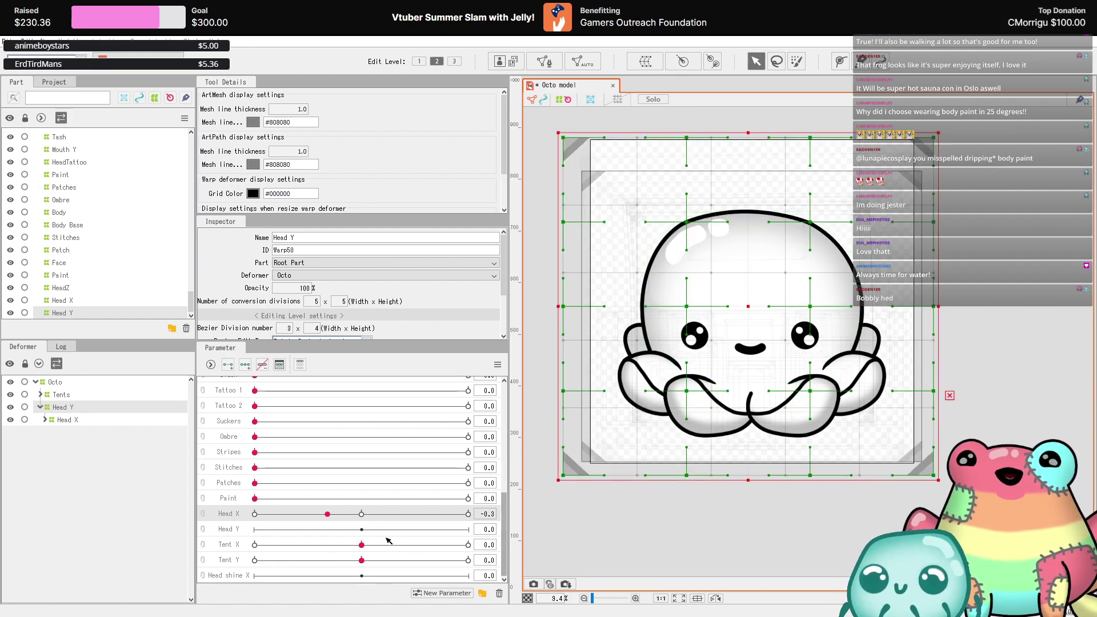
click(361, 514)
click(361, 528)
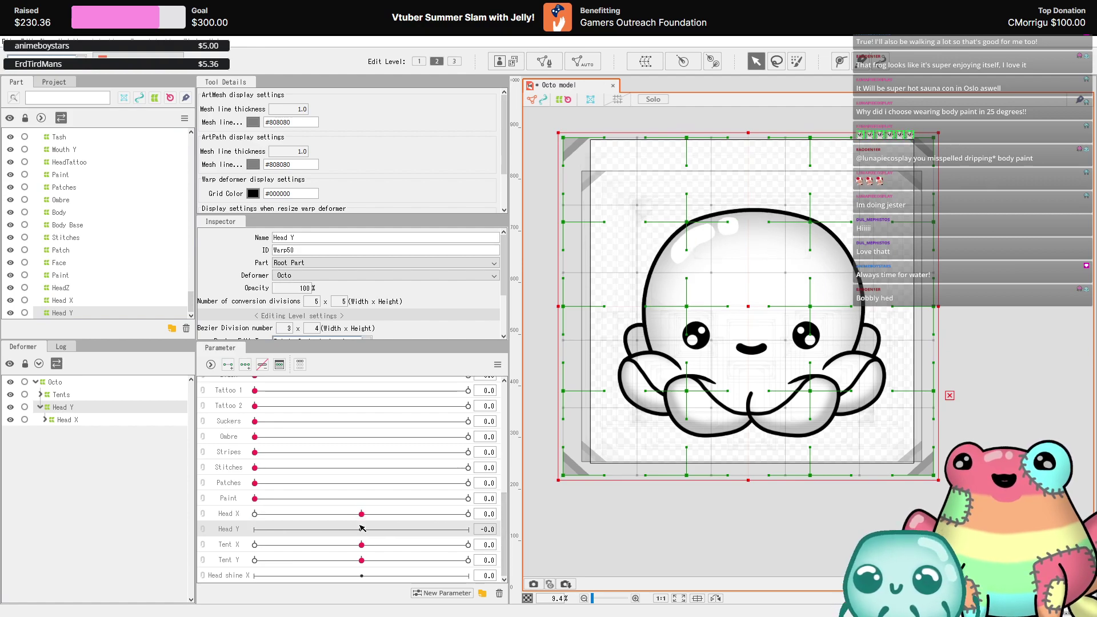
click(245, 365)
- At Head Y -1, check Tent Y at -1 and reset it, and move the Head Y deformer's upper and middle inner control points inward
click(254, 529)
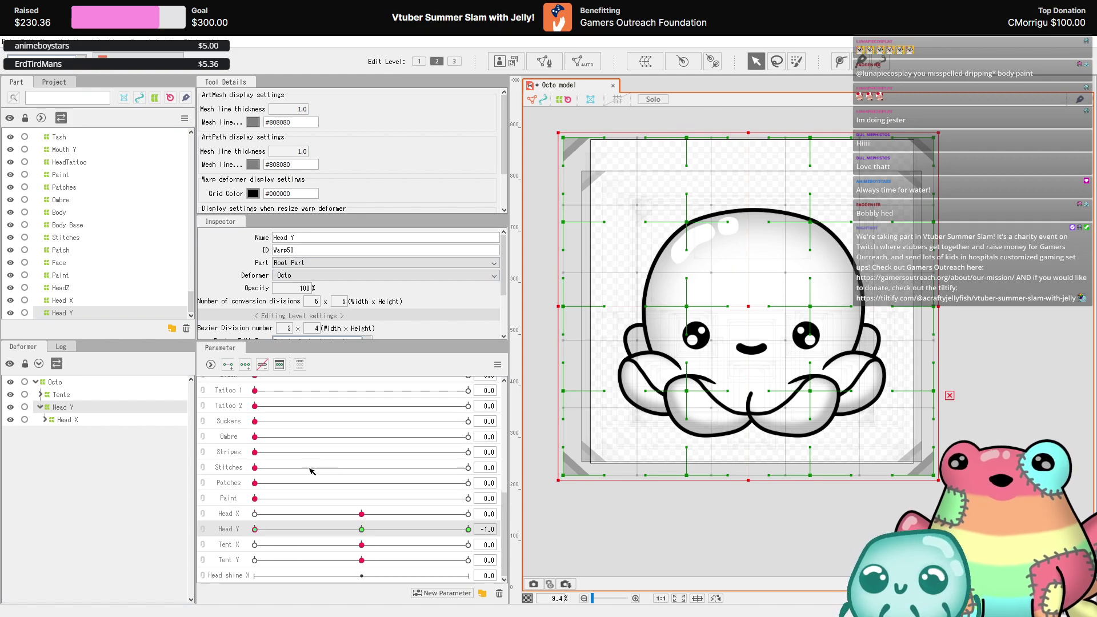
click(255, 560)
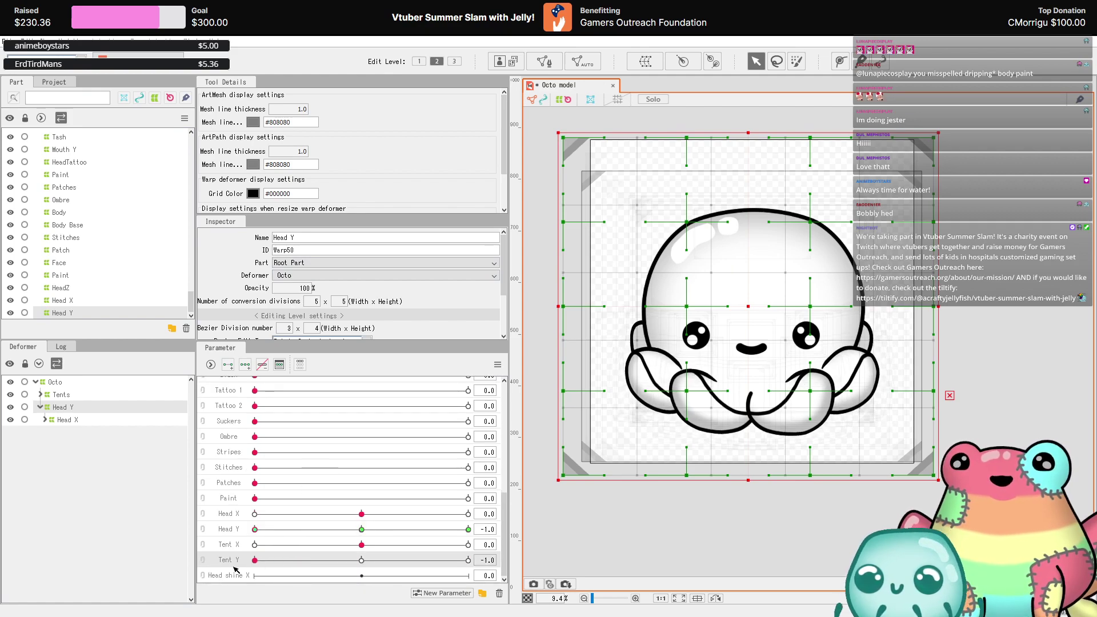
click(361, 560)
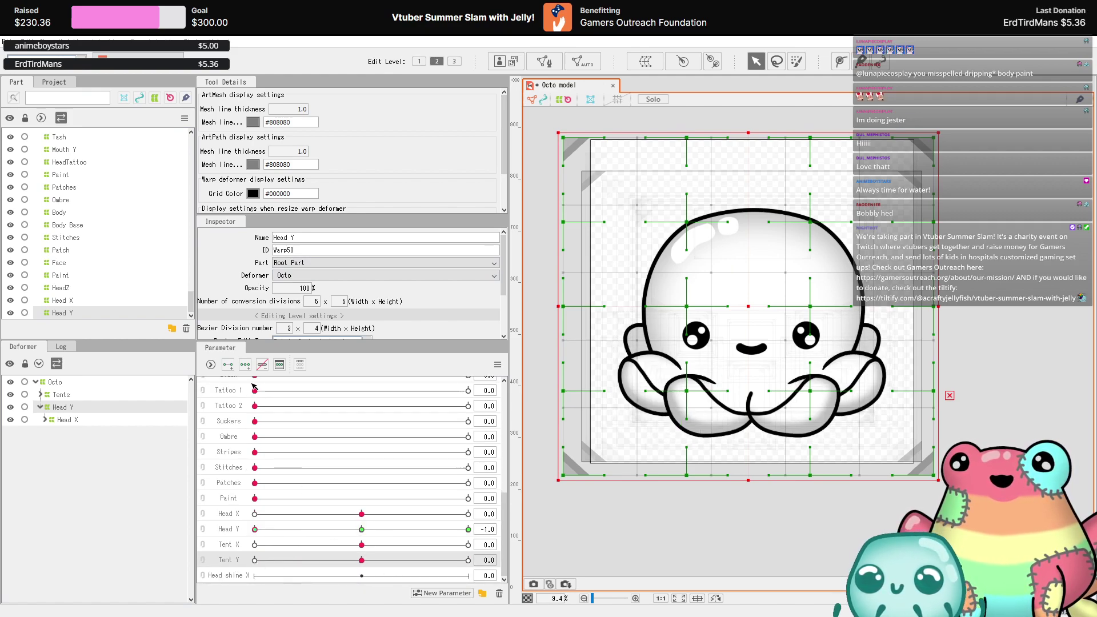
scroll(688, 230, up, 2)
drag(688, 230, 715, 231)
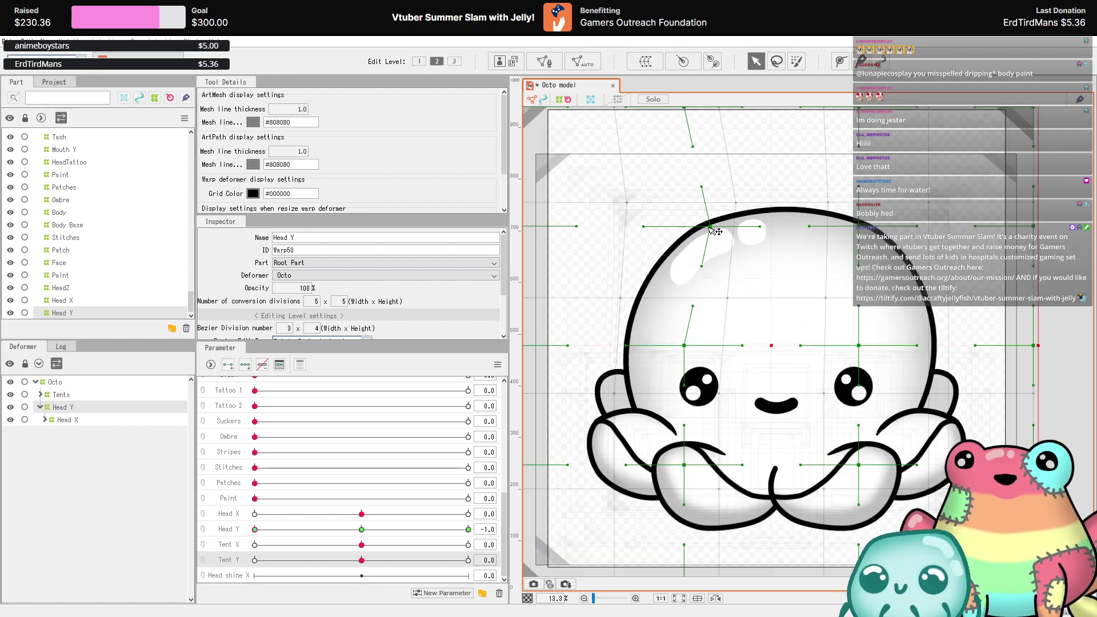
drag(865, 230, 840, 231)
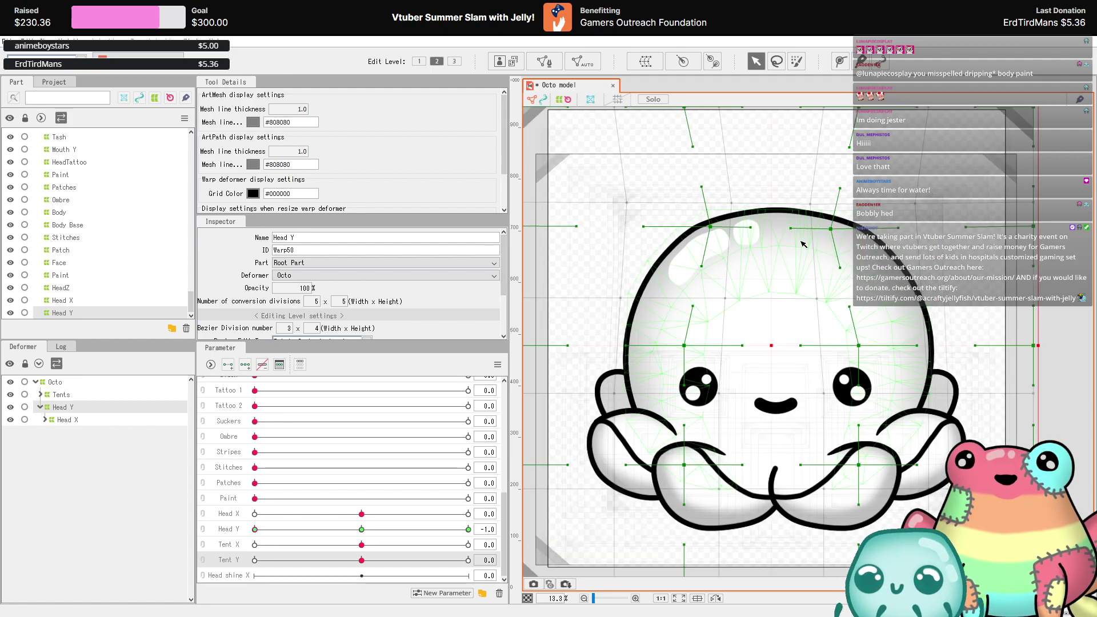
scroll(800, 241, down, 2)
scroll(732, 297, up, 1)
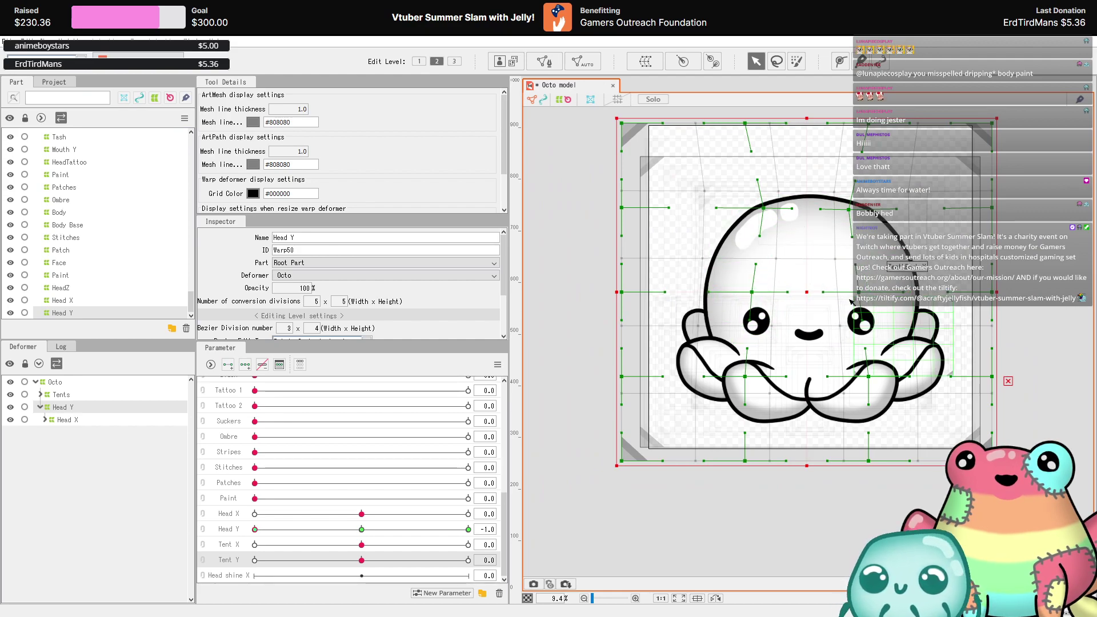
scroll(828, 354, up, 1)
scroll(687, 432, down, 1)
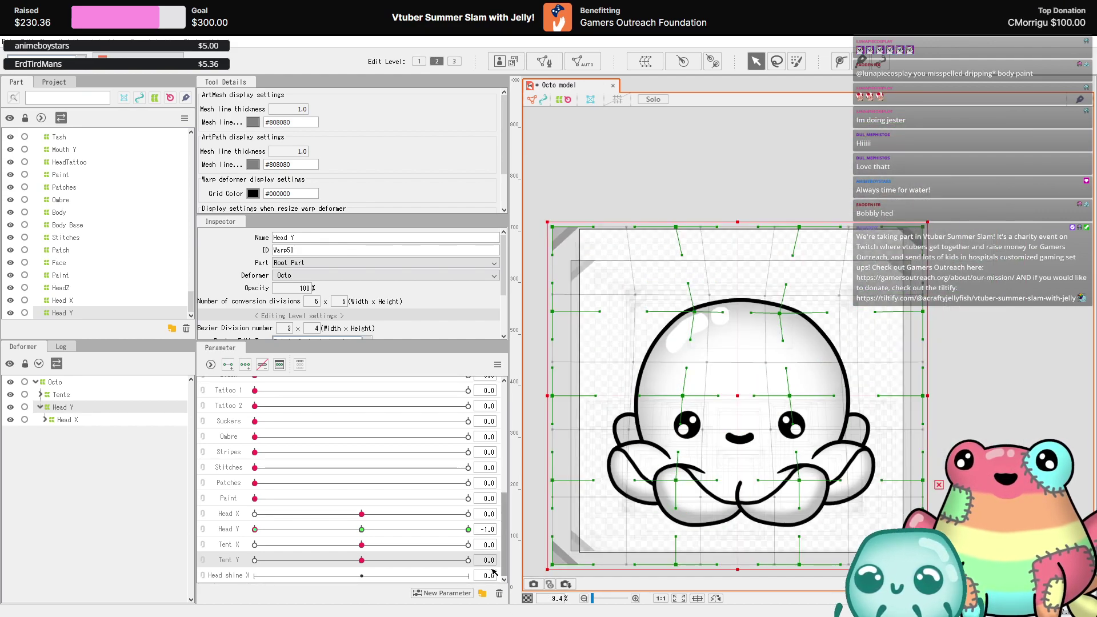
- At Head Y 1, spread the Head Y deformer's upper inner control points outward and down and its middle inner points slightly outward
drag(274, 530, 469, 530)
drag(676, 311, 658, 319)
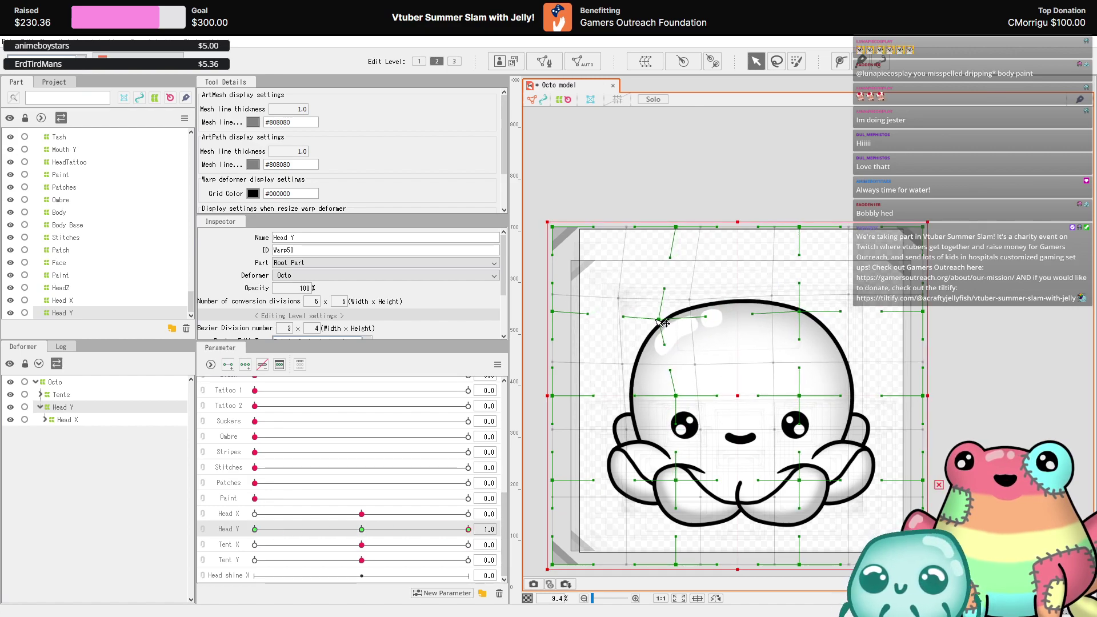
drag(800, 312, 815, 319)
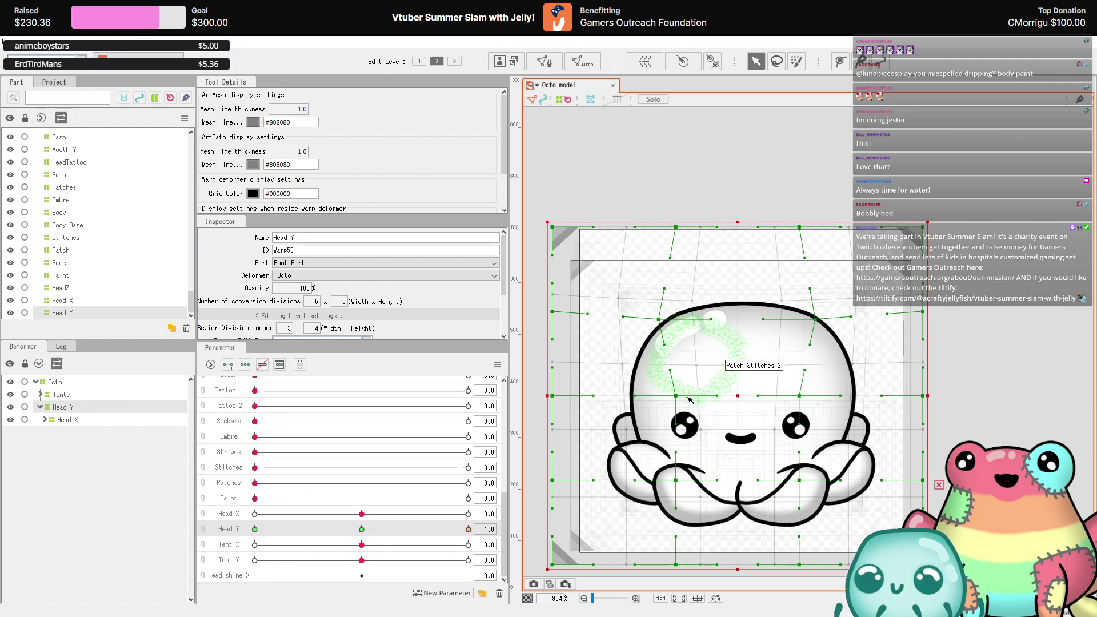
drag(676, 396, 672, 396)
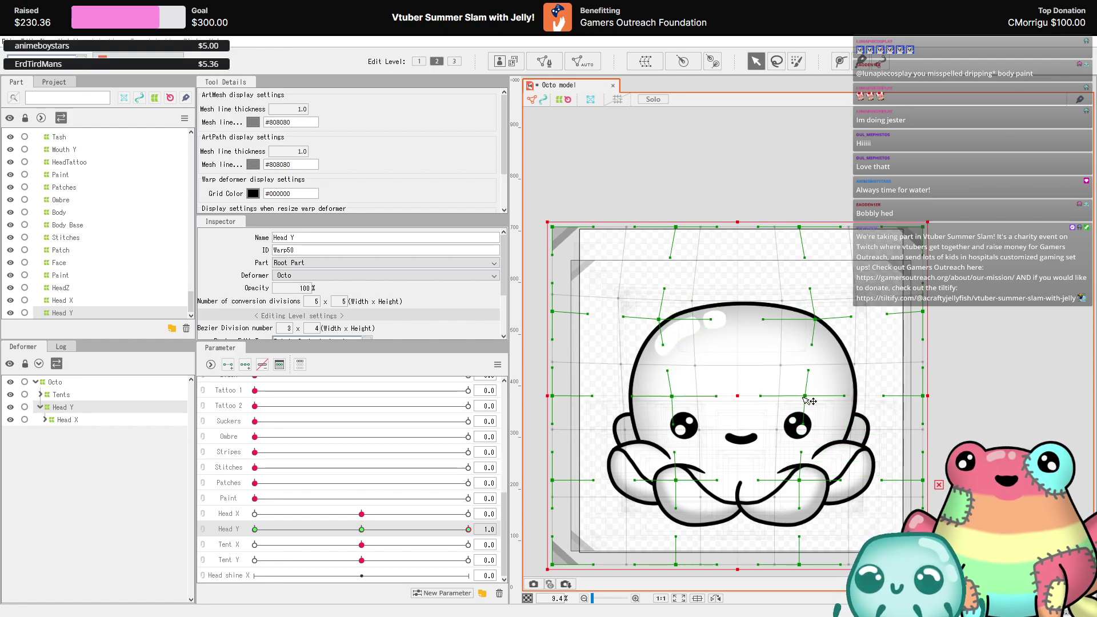
scroll(731, 383, down, 3)
scroll(731, 383, up, 2)
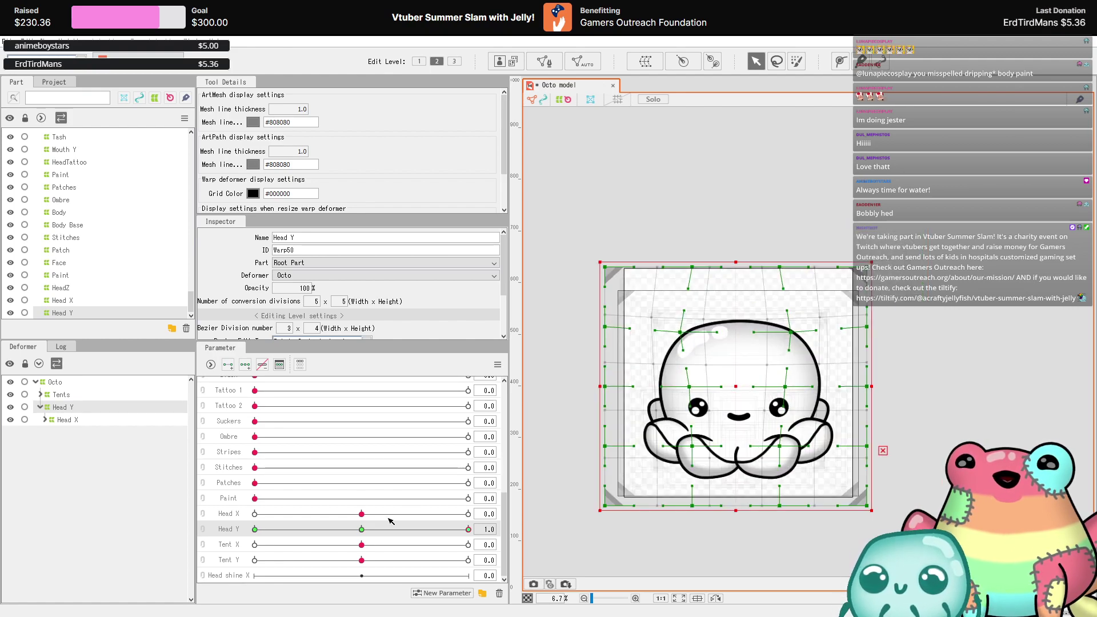
- Check the Head Y motion, select the Head shine mesh, and add three keys on the Head shine X parameter
drag(421, 534, 429, 488)
scroll(698, 309, up, 5)
click(721, 390)
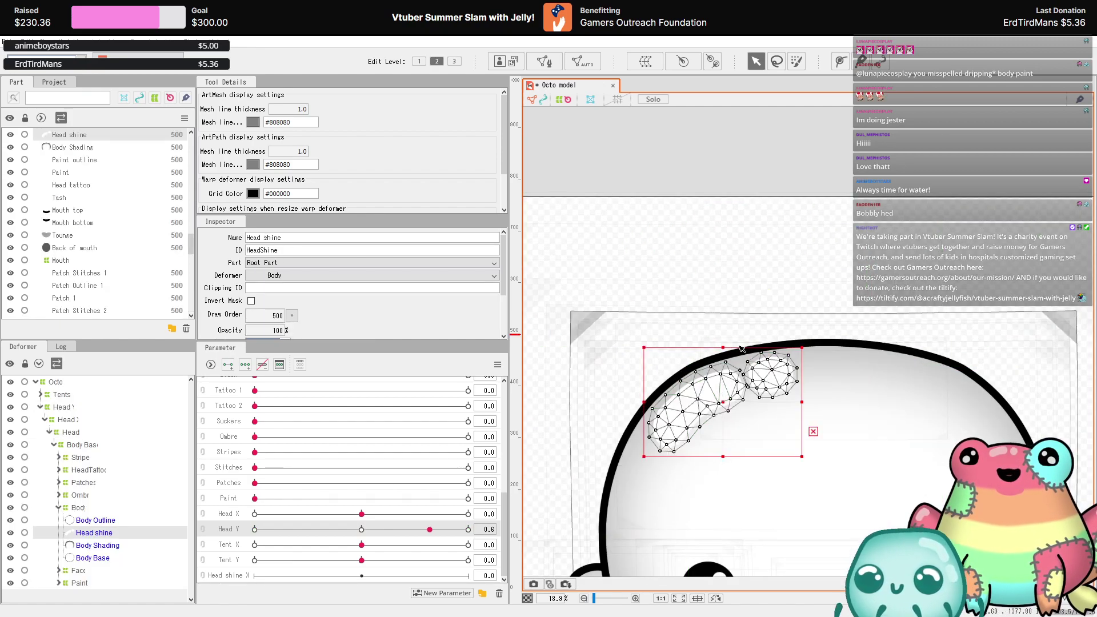
click(351, 582)
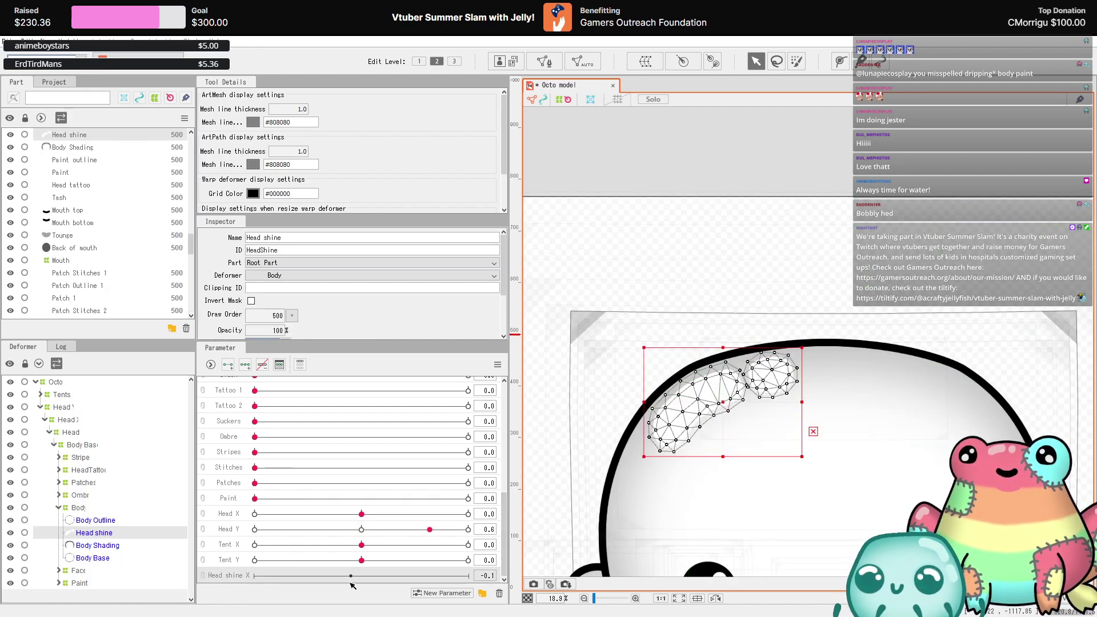
click(246, 364)
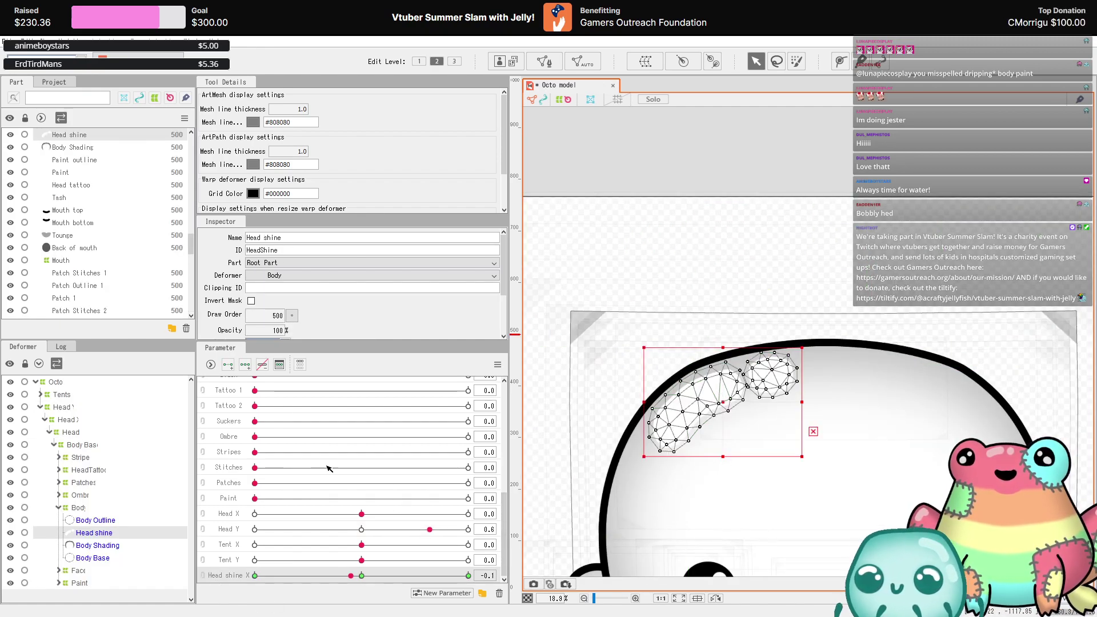
- At Head shine X -1, shift the Head shine mesh right and slightly up, and rotate it clockwise to follow the head outline
click(255, 575)
scroll(691, 411, up, 2)
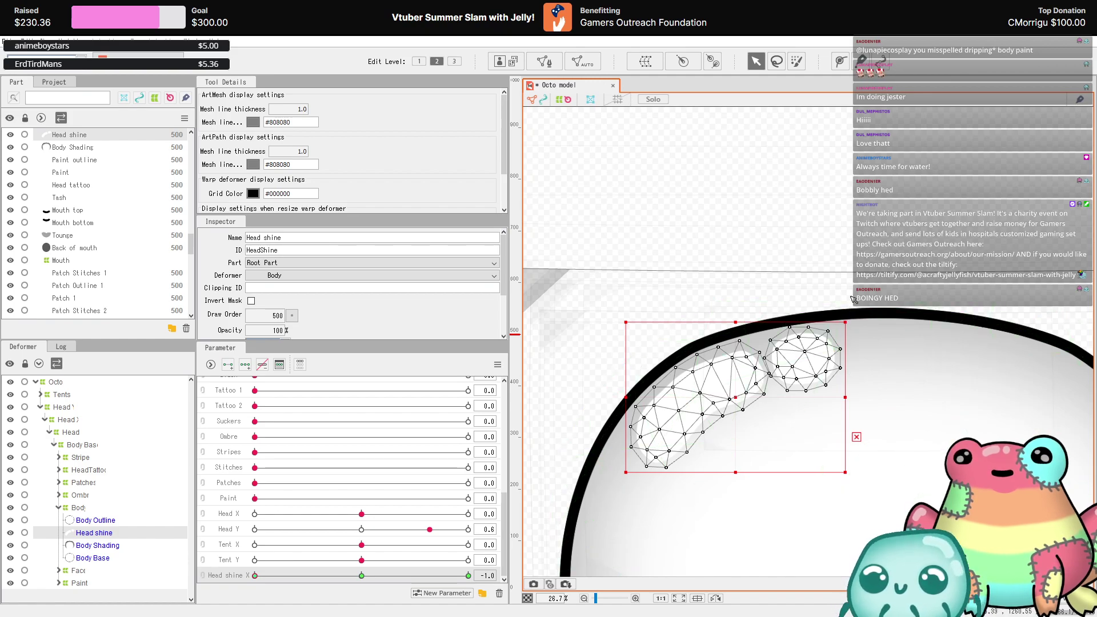
scroll(853, 298, down, 2)
scroll(367, 400, up, 6)
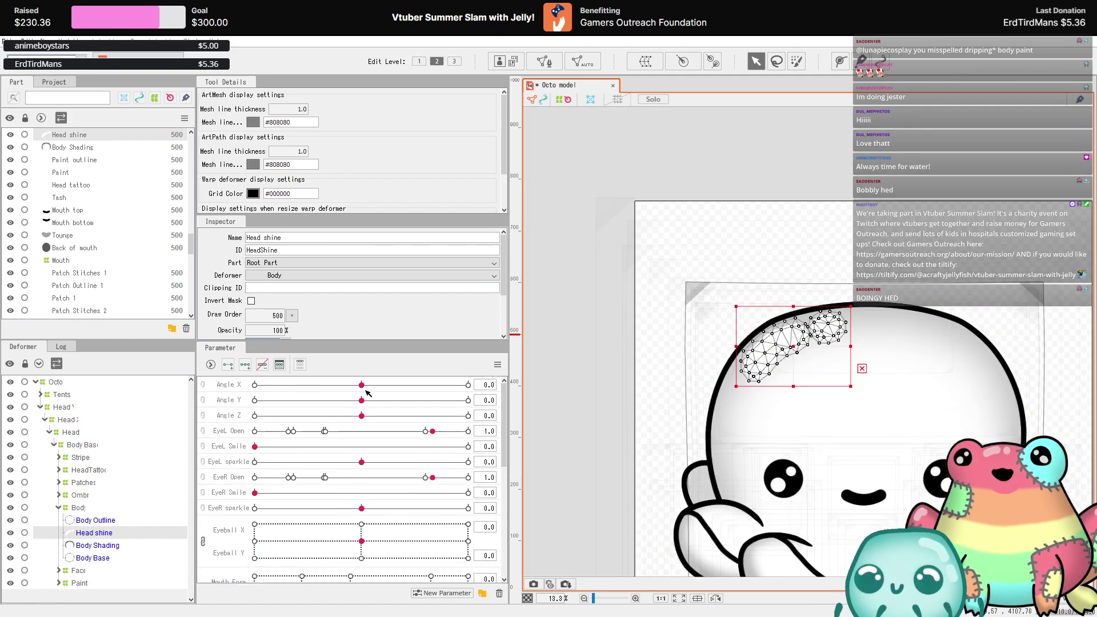
drag(366, 390, 244, 369)
click(361, 385)
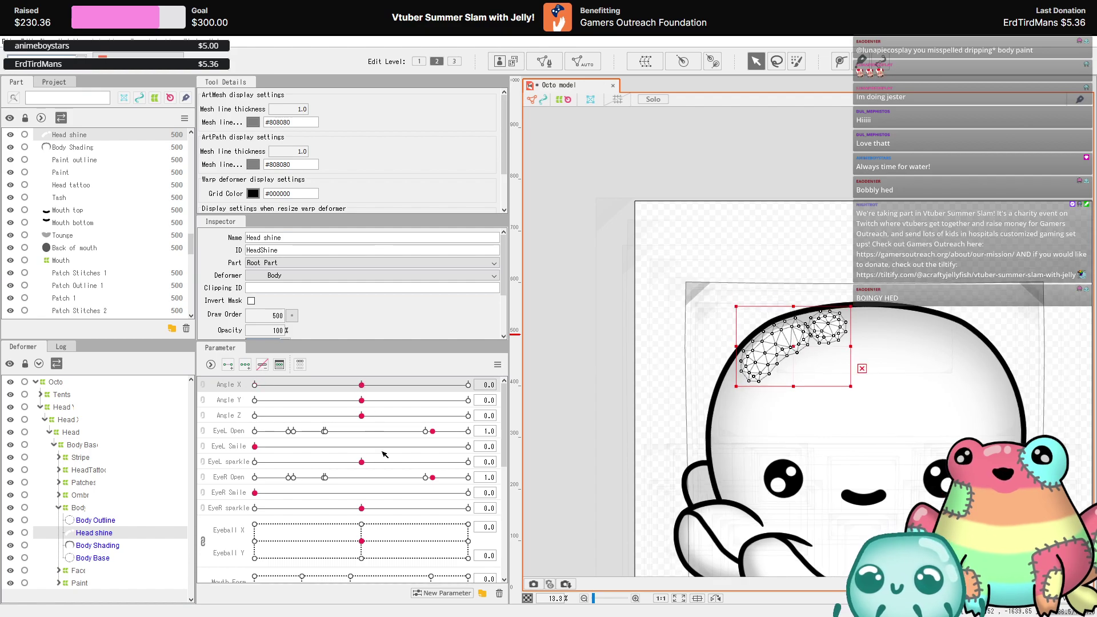
scroll(382, 498, down, 6)
scroll(855, 331, up, 2)
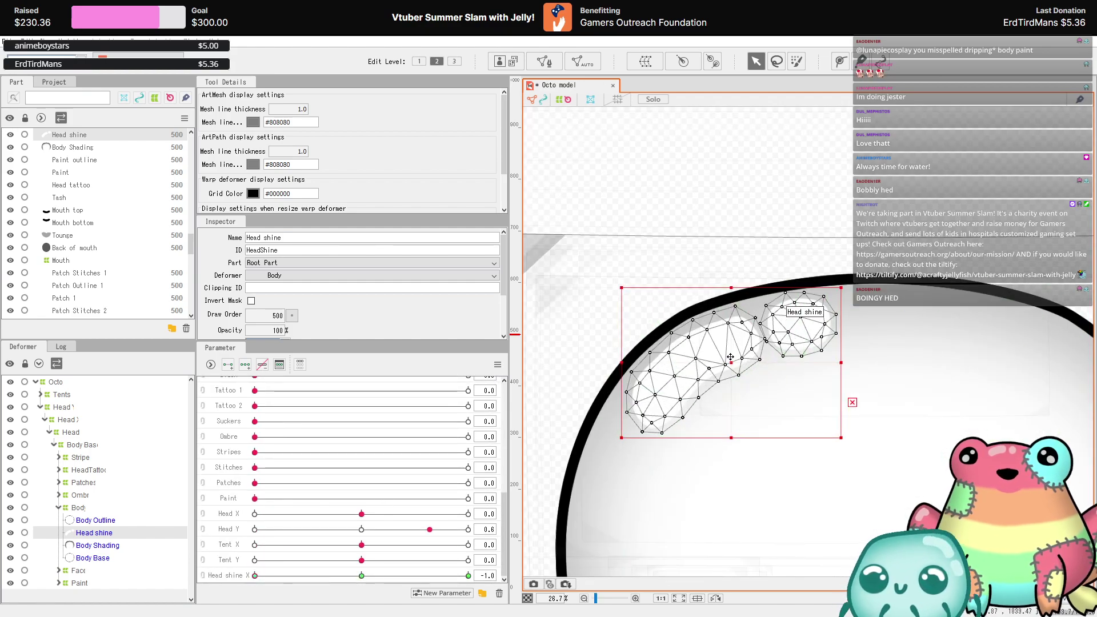
drag(733, 361, 777, 349)
drag(900, 267, 908, 288)
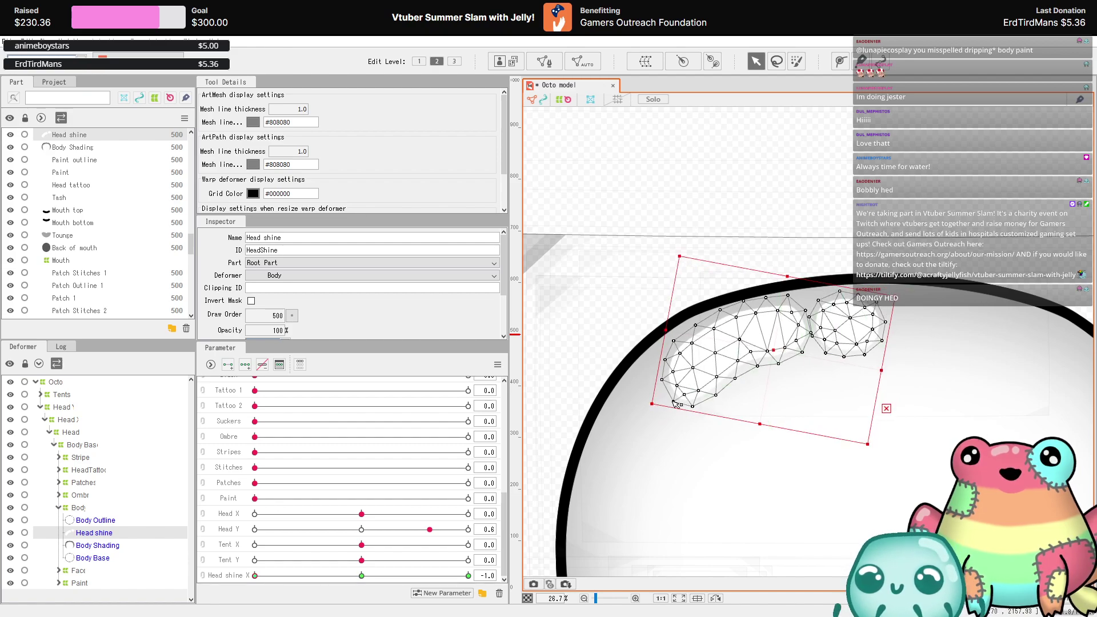
- Pull the long shine's lower-left mesh points down and left along the head outline to taper its end
drag(673, 402, 644, 416)
drag(661, 380, 622, 394)
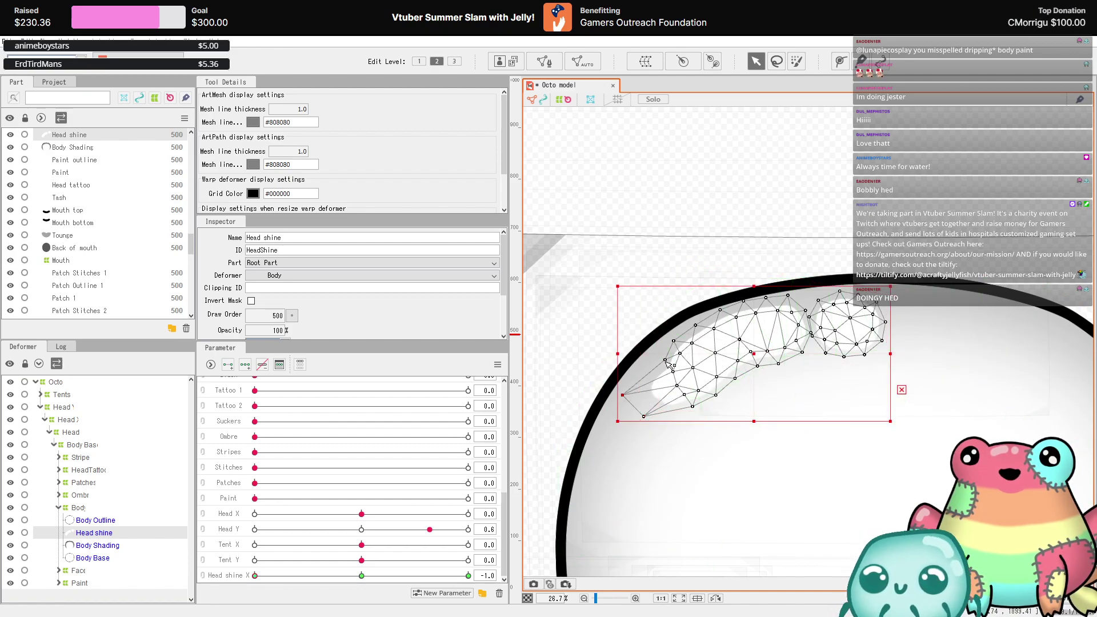
drag(666, 360, 650, 363)
drag(644, 416, 599, 439)
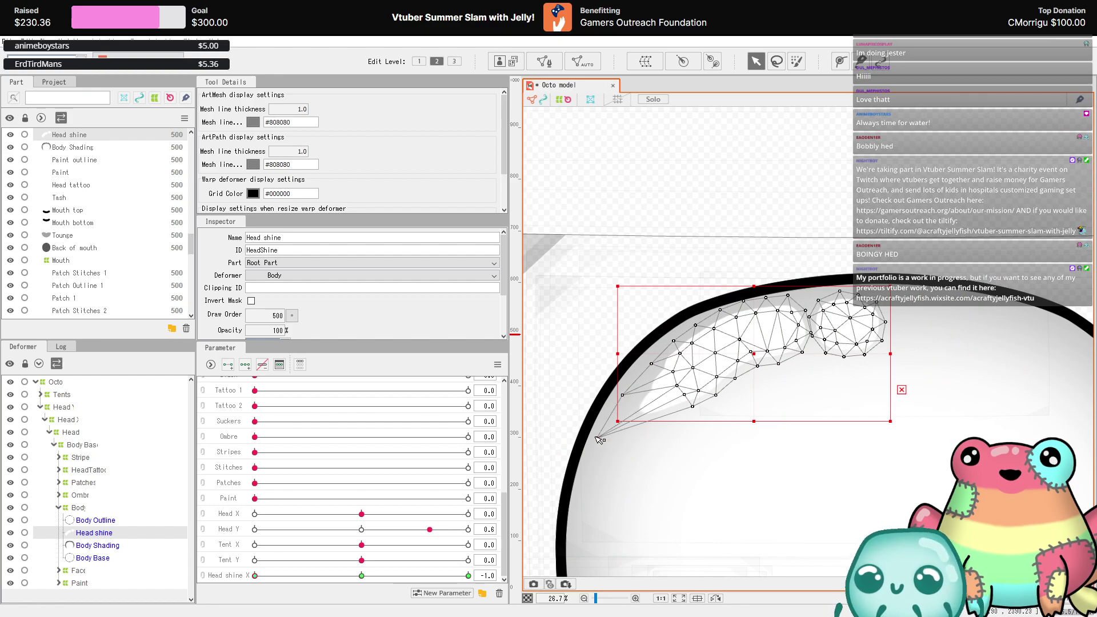
- Pull the long shine's upper mesh point out to the head outline and move the round shine's right-hand points slightly inward
scroll(818, 317, up, 3)
drag(792, 301, 681, 285)
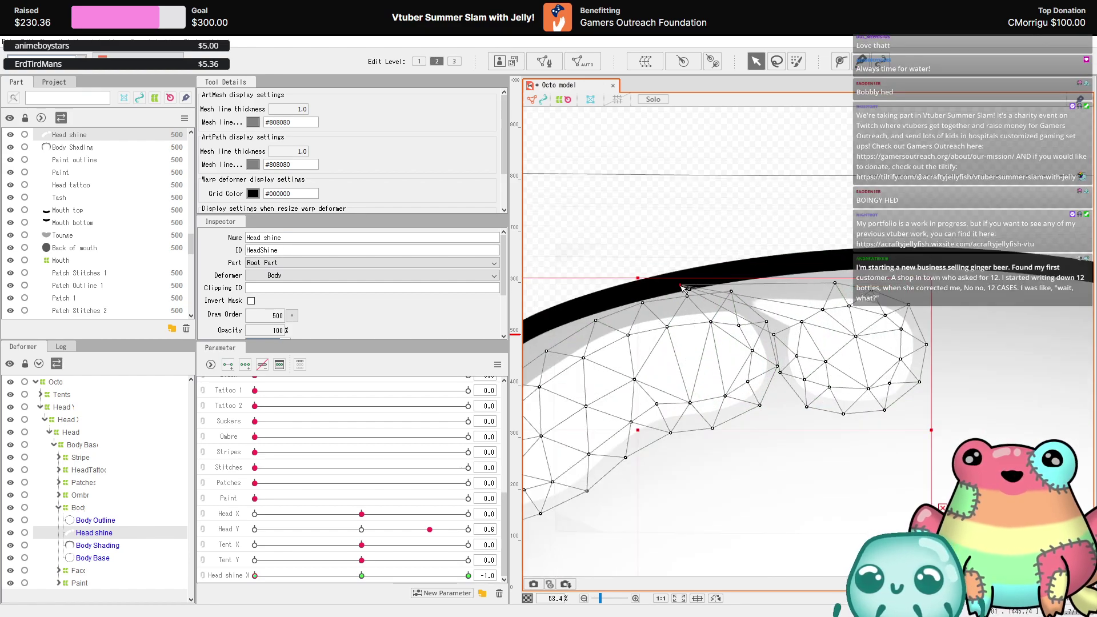
drag(802, 322, 777, 320)
scroll(879, 328, down, 2)
drag(912, 338, 904, 337)
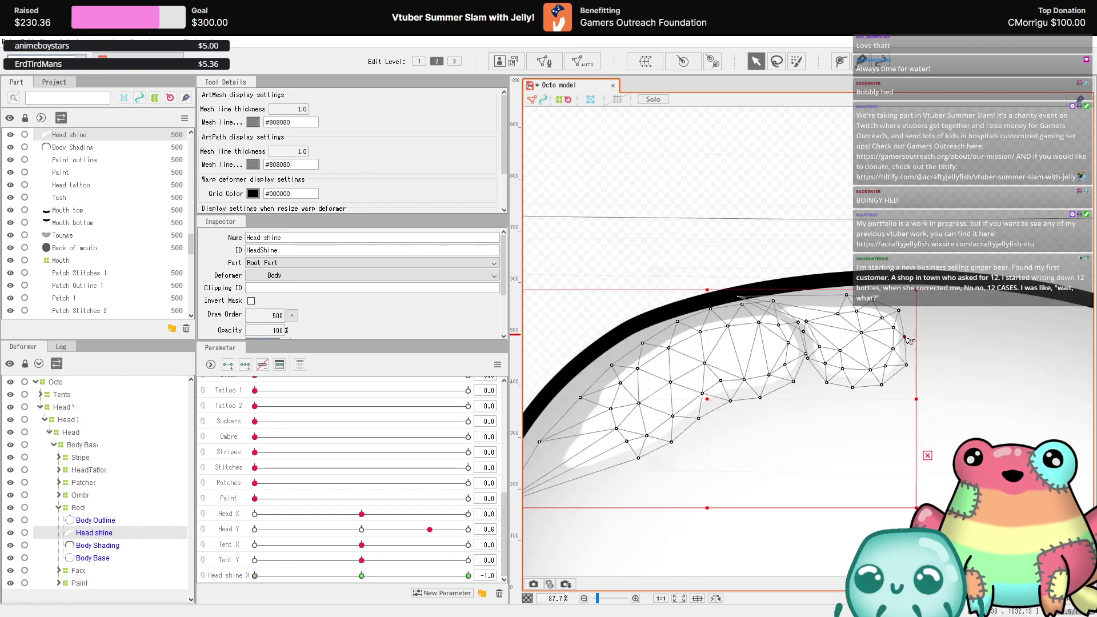
drag(910, 399, 892, 399)
scroll(924, 377, down, 3)
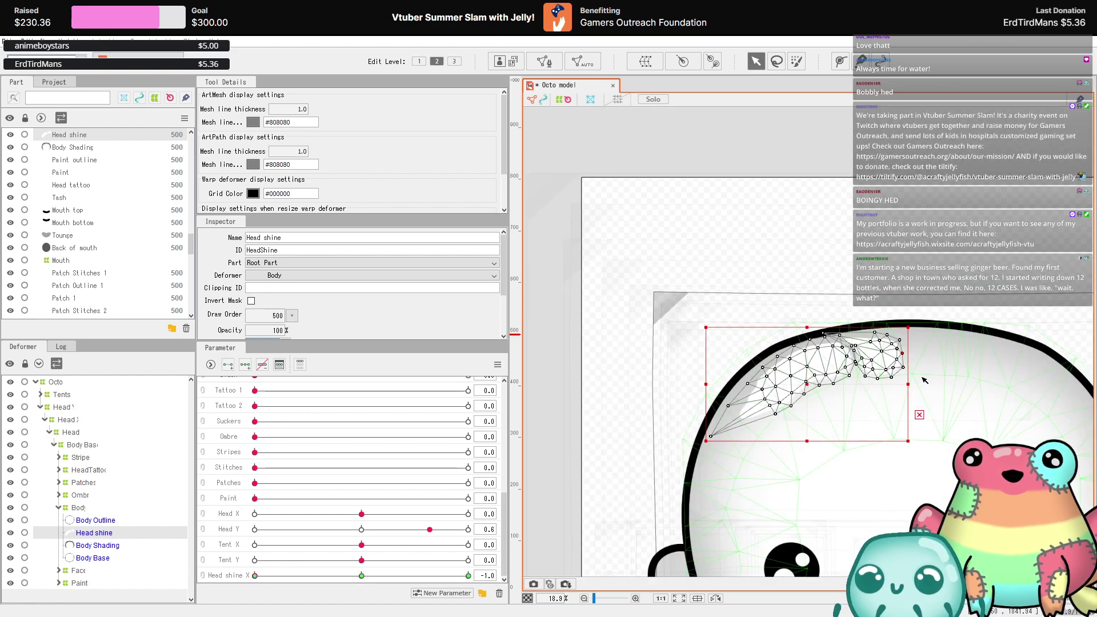
scroll(837, 397, up, 2)
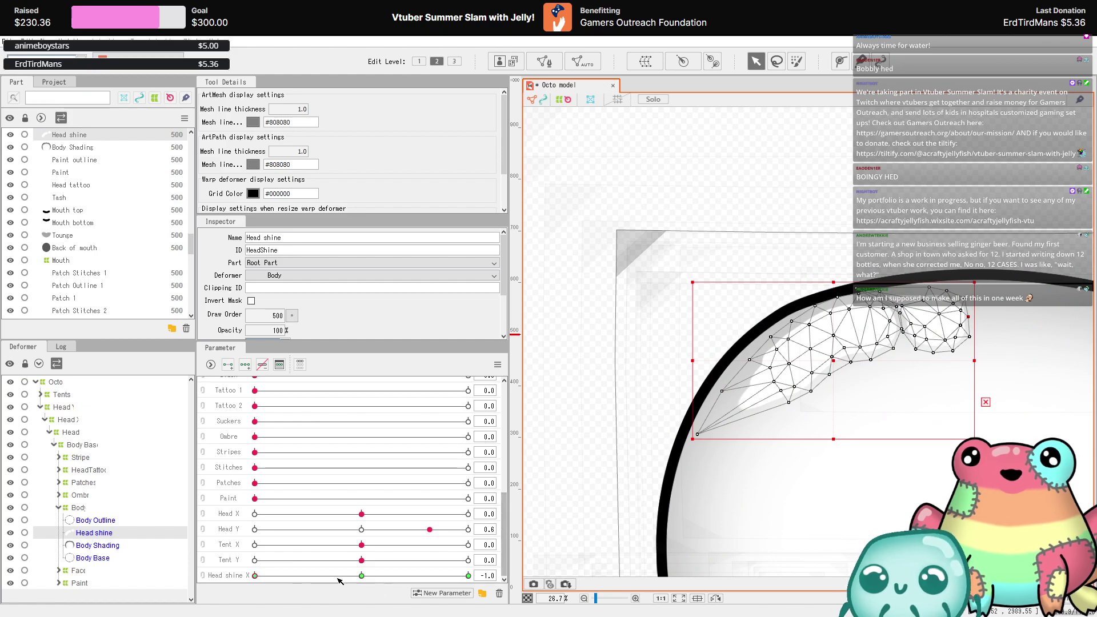
- At Head shine X 1, widen the Head shine mesh, rotate it counterclockwise, and move it down and left along the head
drag(255, 576, 472, 575)
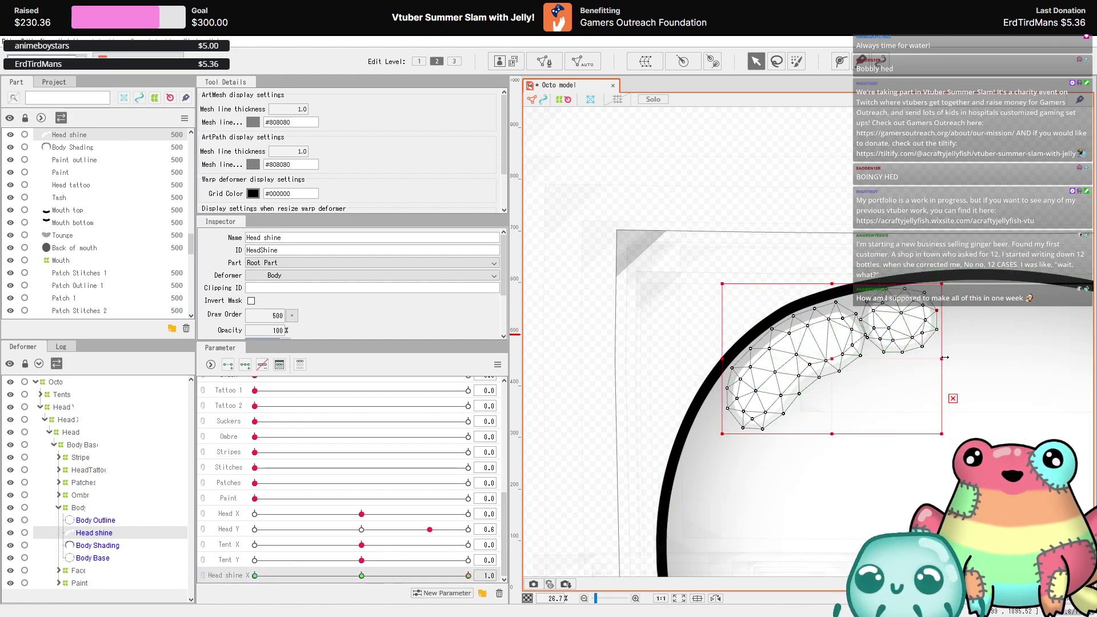
drag(944, 358, 970, 357)
drag(973, 277, 962, 263)
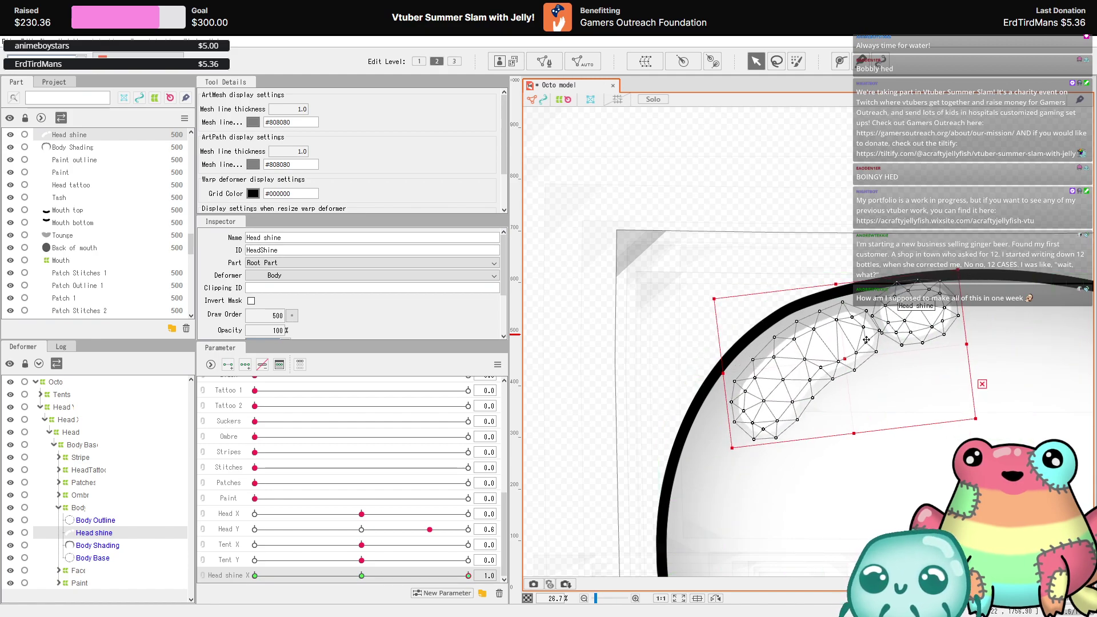
drag(848, 354, 799, 400)
drag(909, 309, 862, 299)
drag(790, 402, 791, 398)
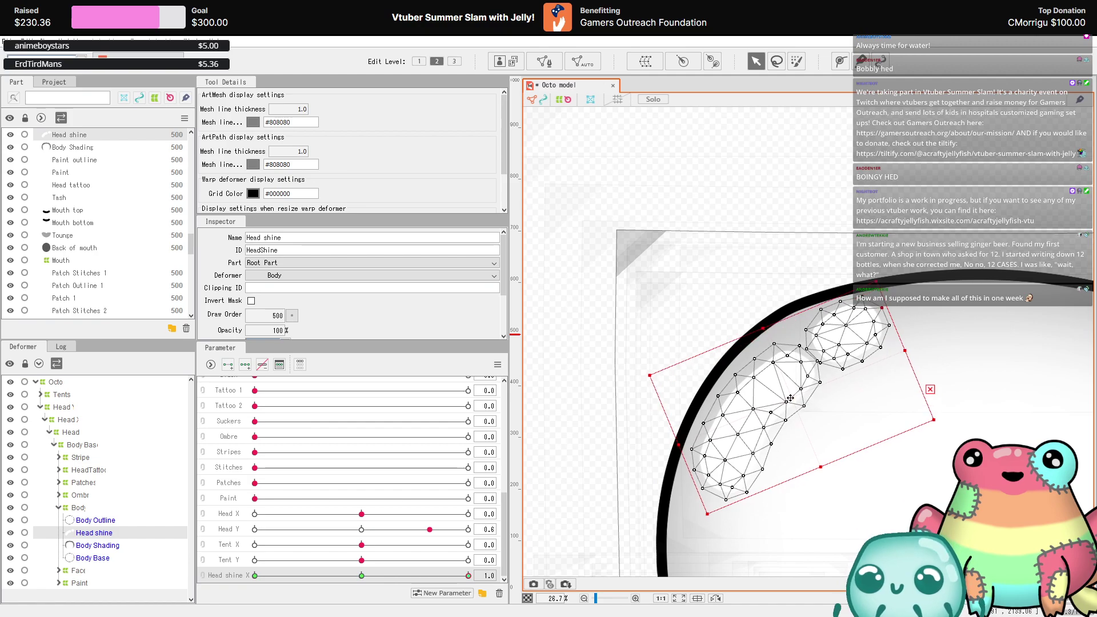
- Stretch the round shine's right-hand mesh points outward and shift the points between the two shines up and right
scroll(866, 307, up, 5)
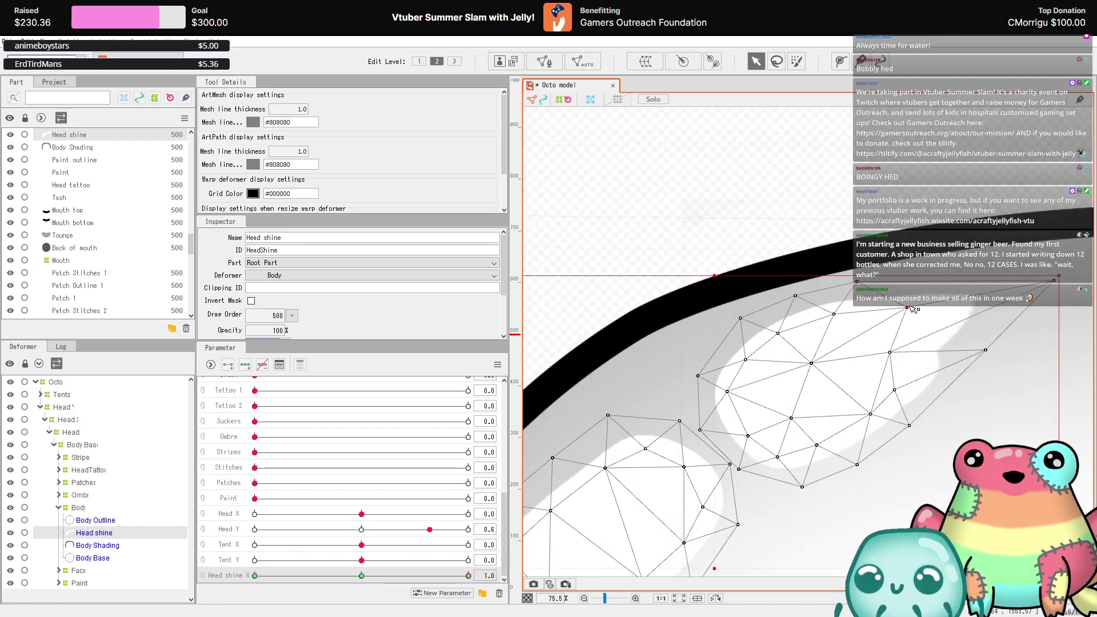
drag(890, 352, 938, 346)
scroll(951, 325, down, 6)
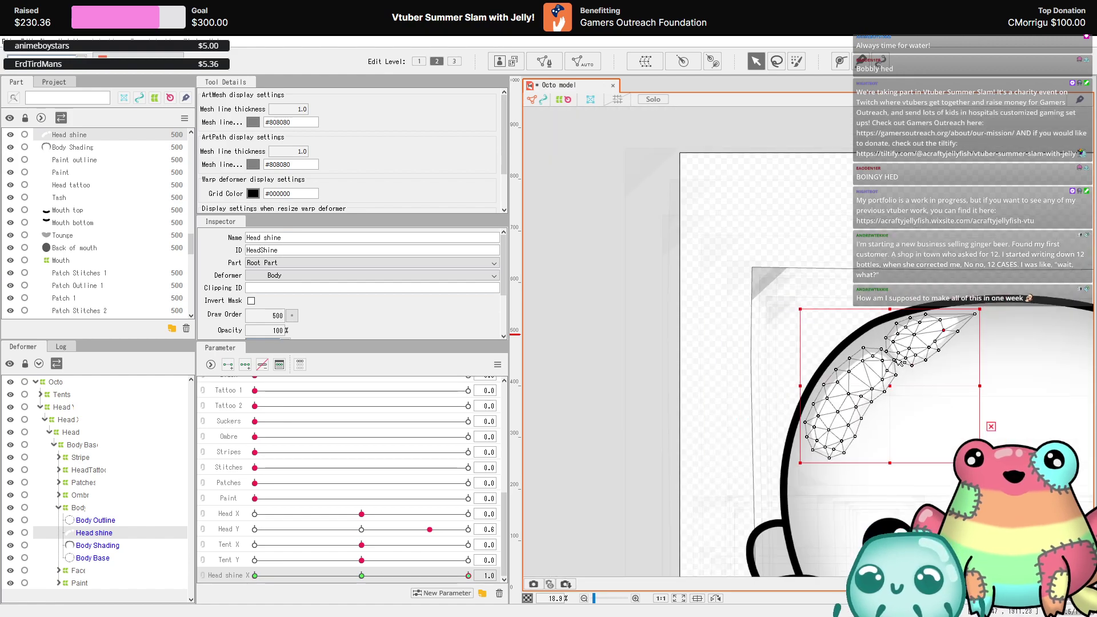
scroll(883, 366, up, 6)
drag(868, 352, 901, 338)
drag(829, 333, 896, 268)
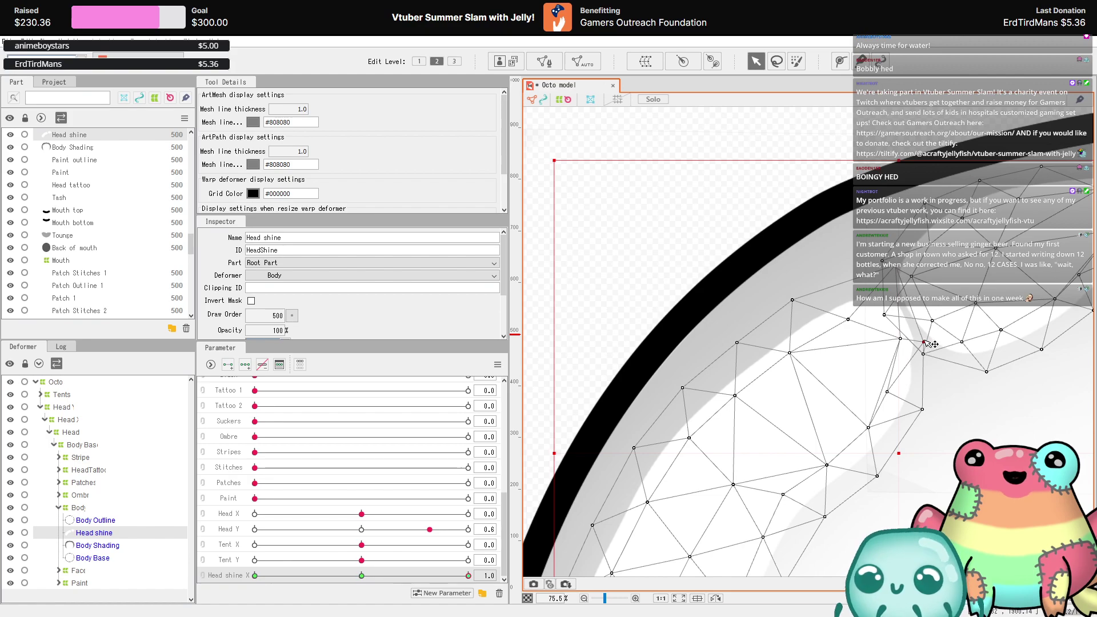
scroll(916, 354, down, 5)
- Sweep the Head shine X parameter to check the shine's movement, and save the model
drag(388, 575, 3, 562)
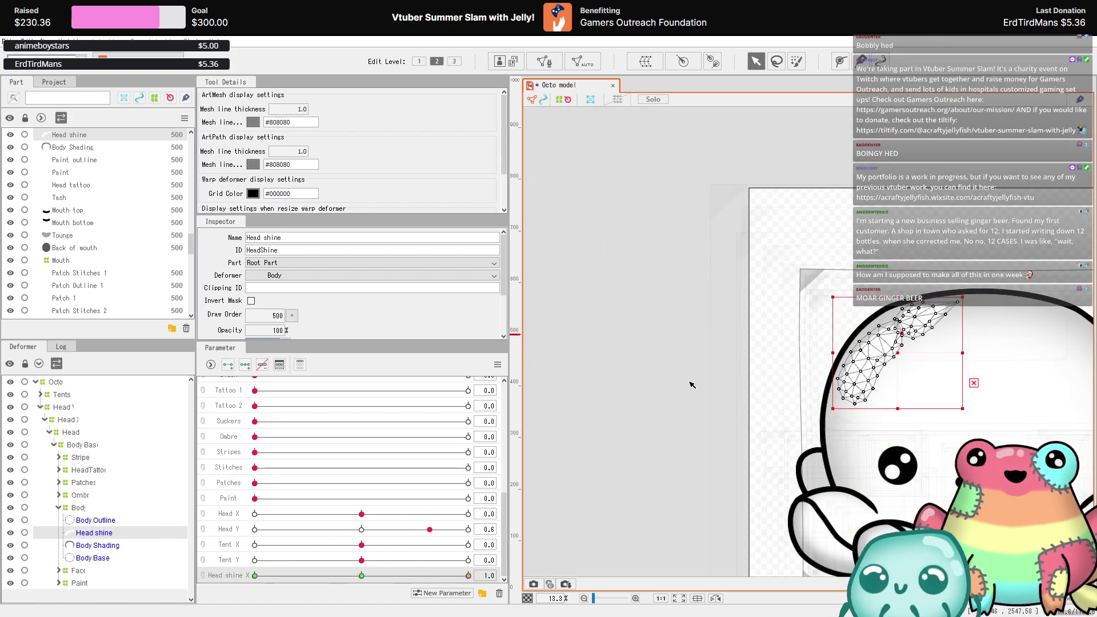
click(666, 373)
scroll(660, 333, down, 2)
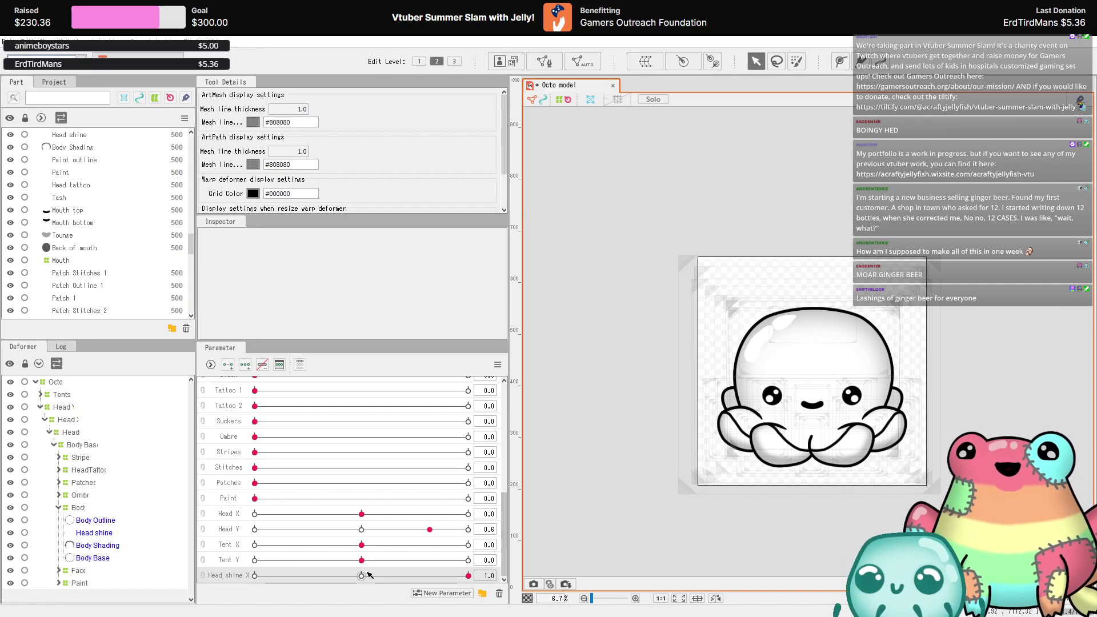
drag(367, 573, 332, 552)
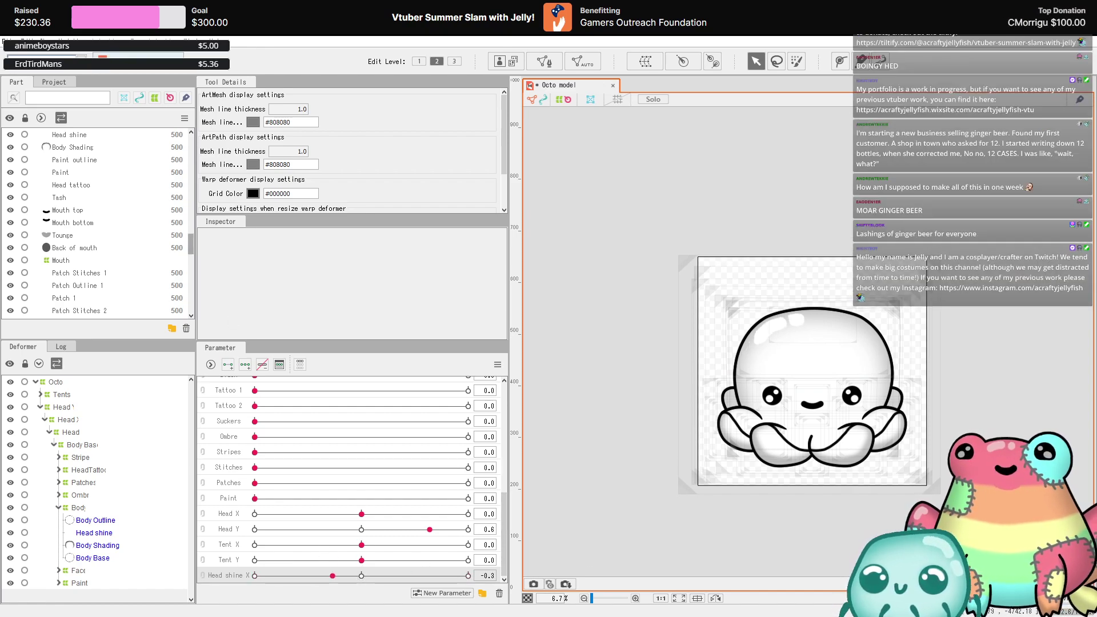
click(13, 43)
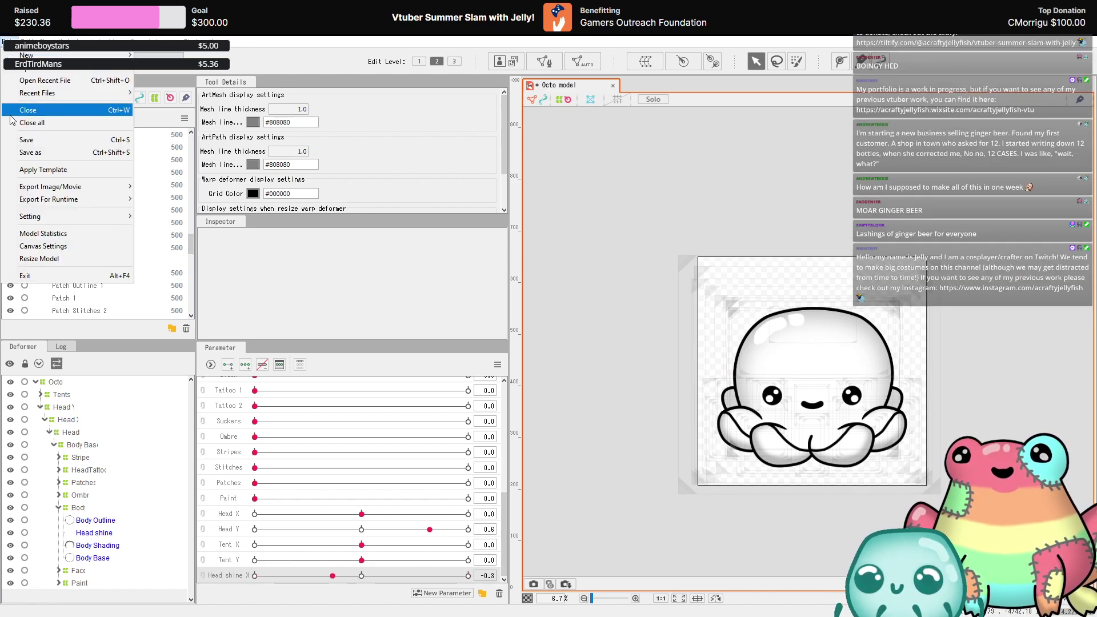
click(14, 138)
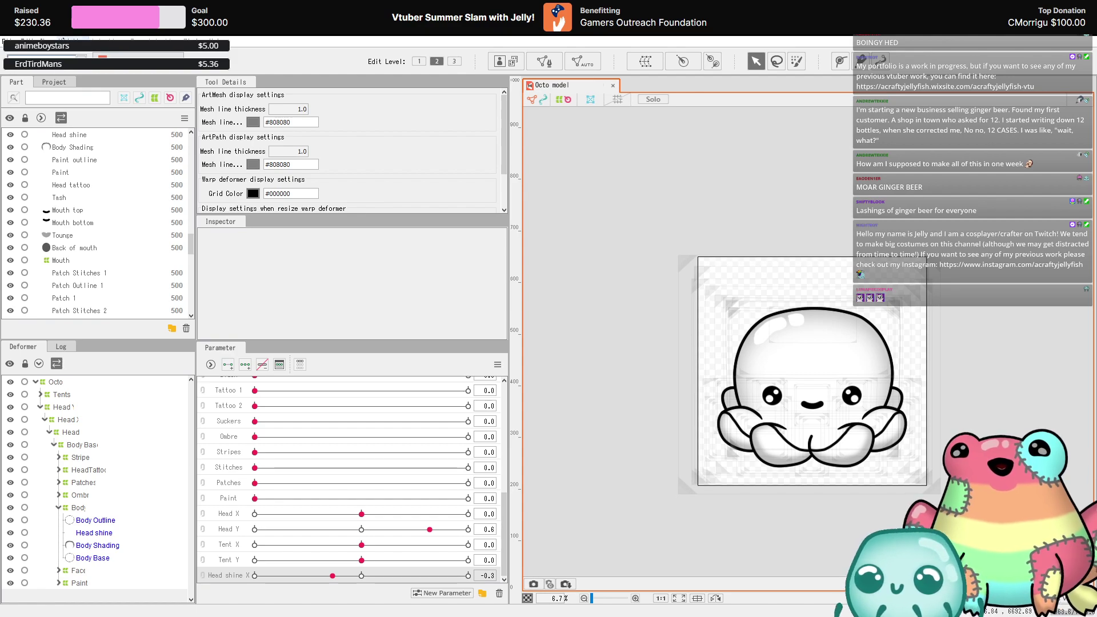
- Open the physics settings and create a physics group named Eye Sparkle R with one pendulum
click(64, 40)
click(69, 250)
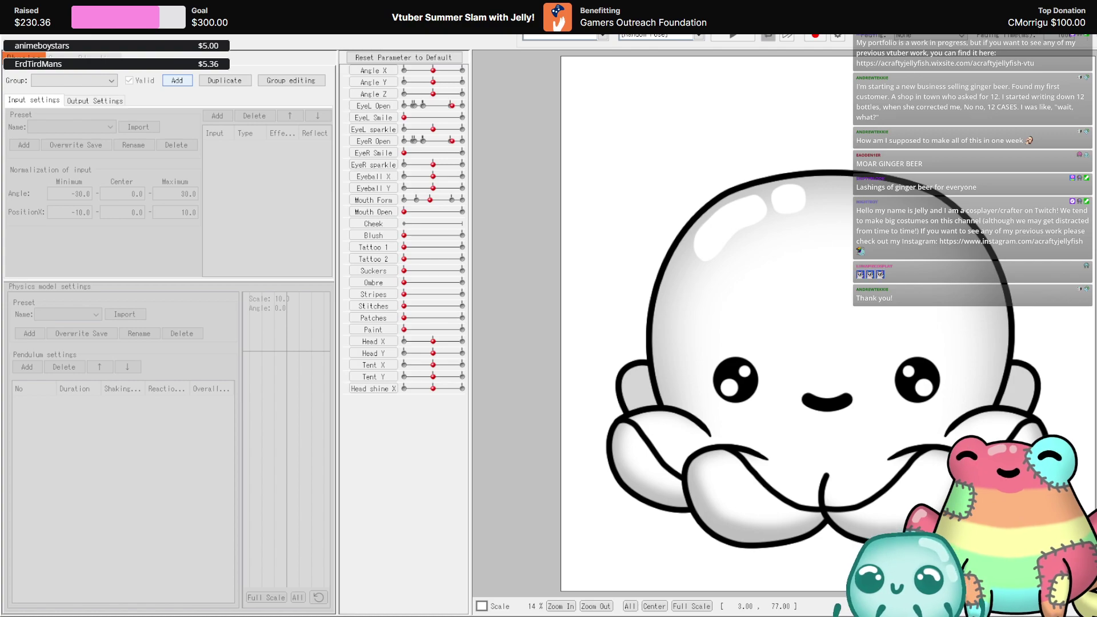
key(Return)
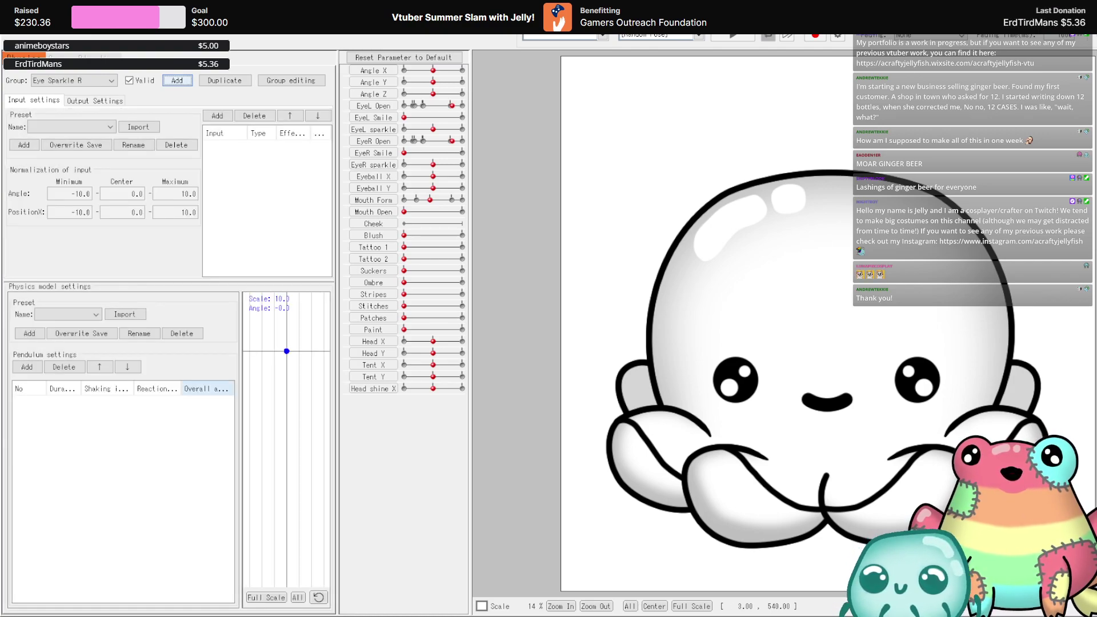
click(27, 366)
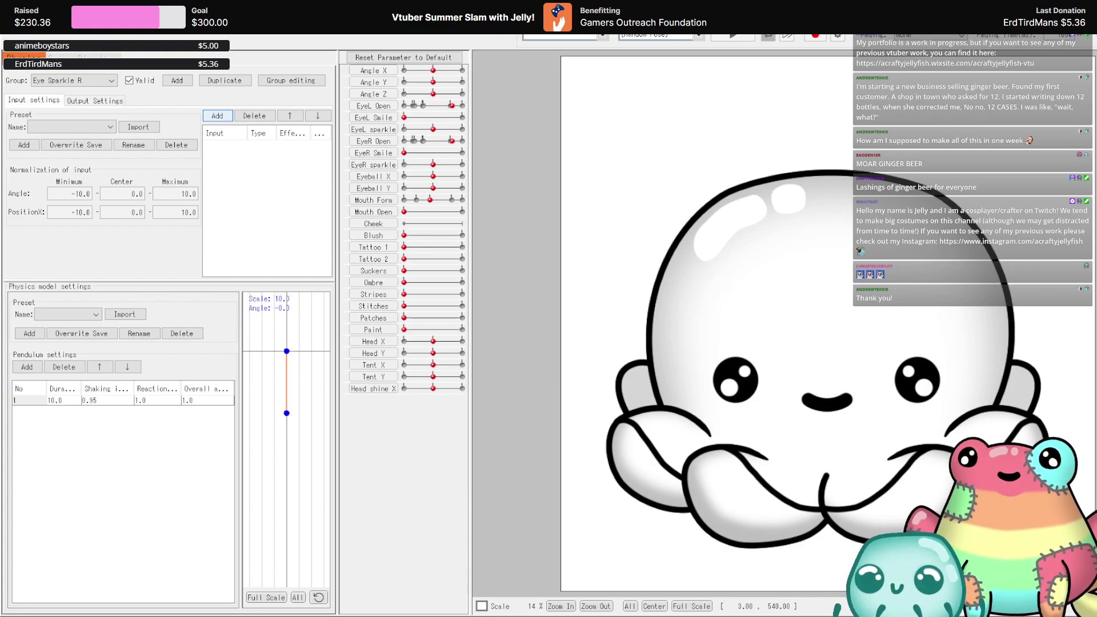
- Add an EyeR Open input with an effectiveness of 100 and an EyeR sparkle output to the Eye Sparkle R group
click(217, 115)
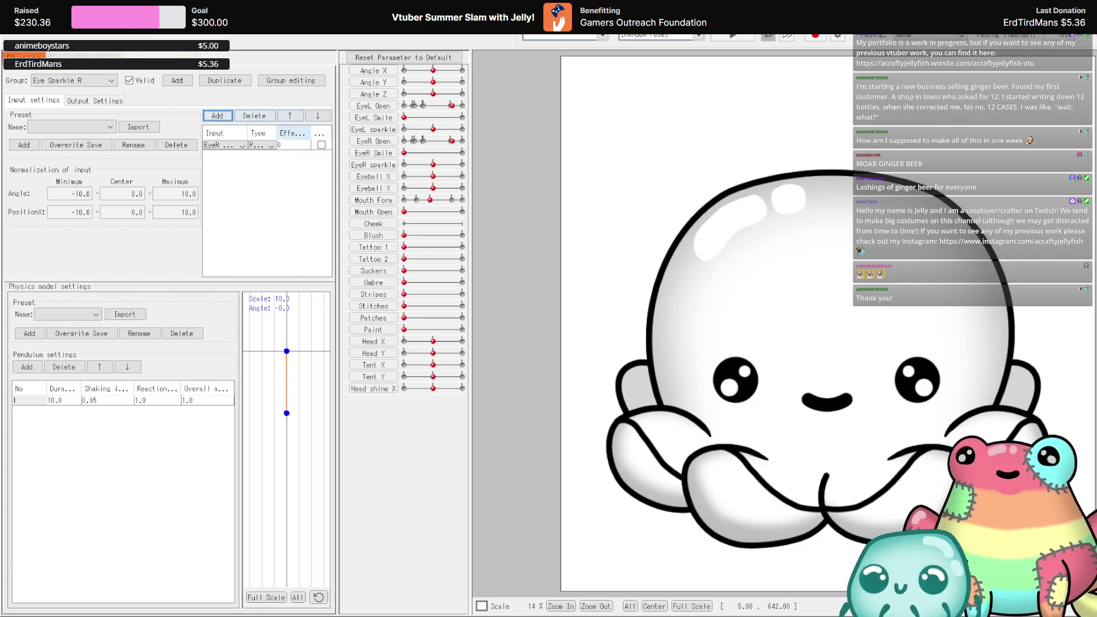
double_click(293, 144)
text(100)
key(Return)
click(94, 101)
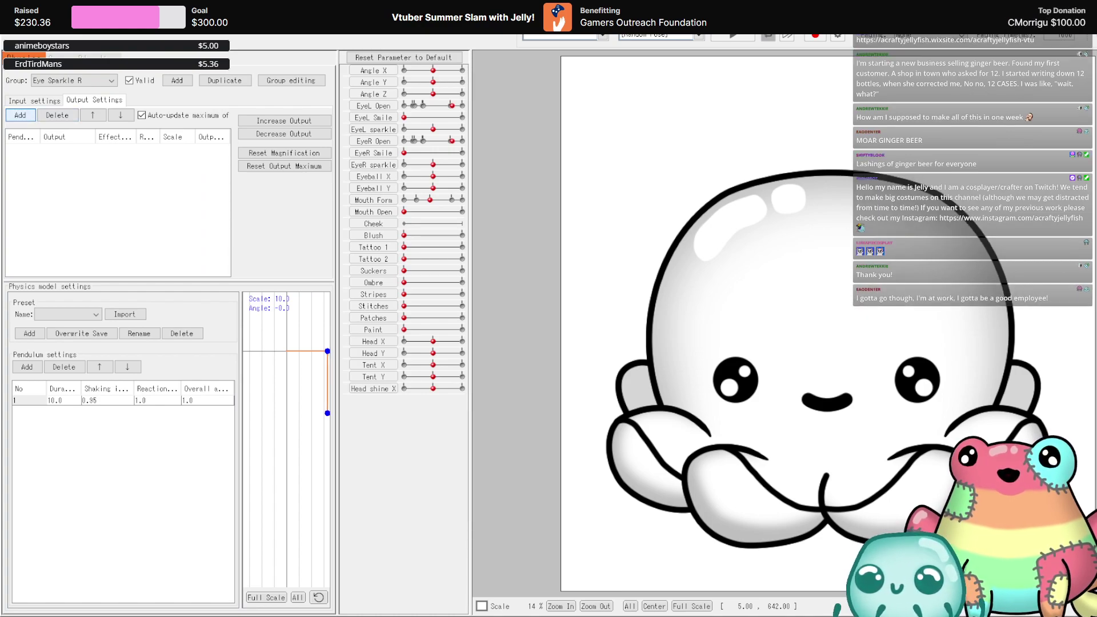
click(20, 114)
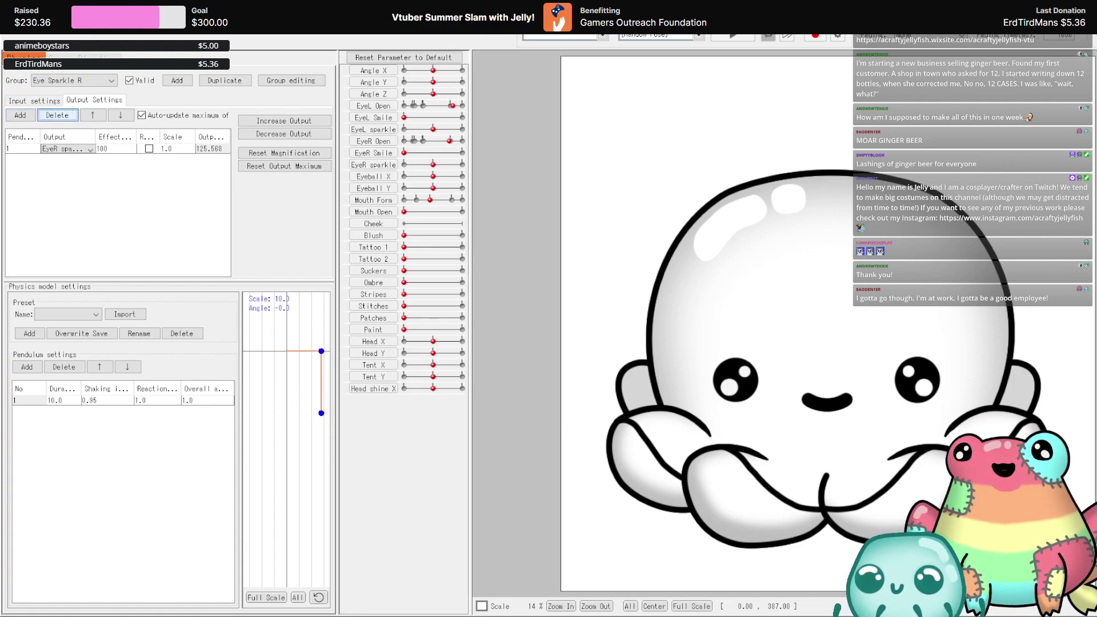
- Change the input parameter in the eye sparkle physics input settings to EyeL Open
click(33, 100)
click(225, 146)
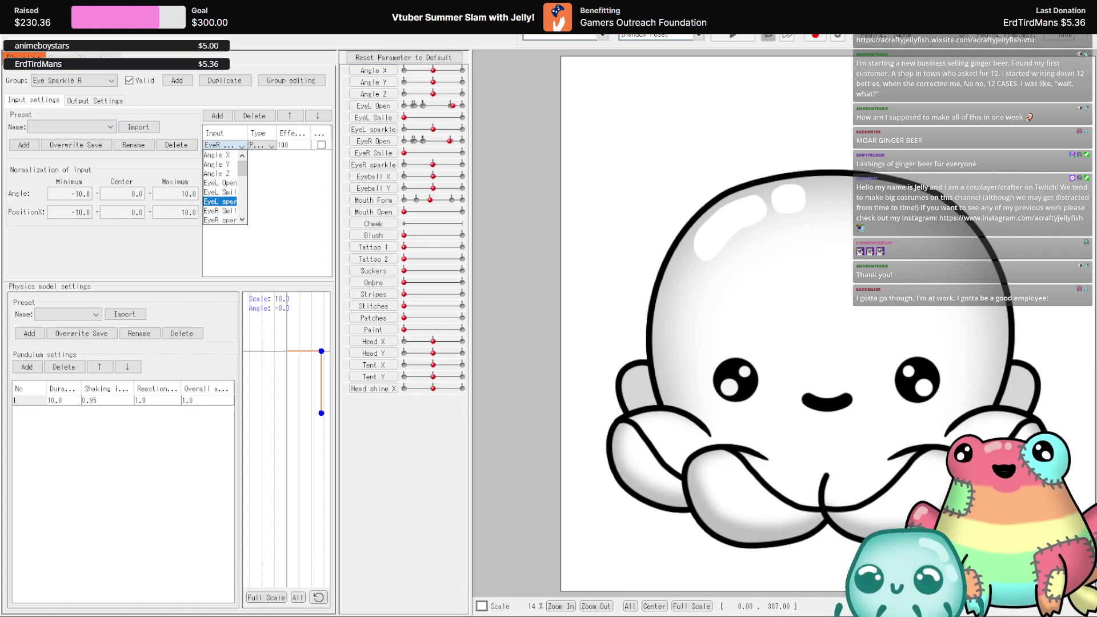
scroll(223, 194, down, 1)
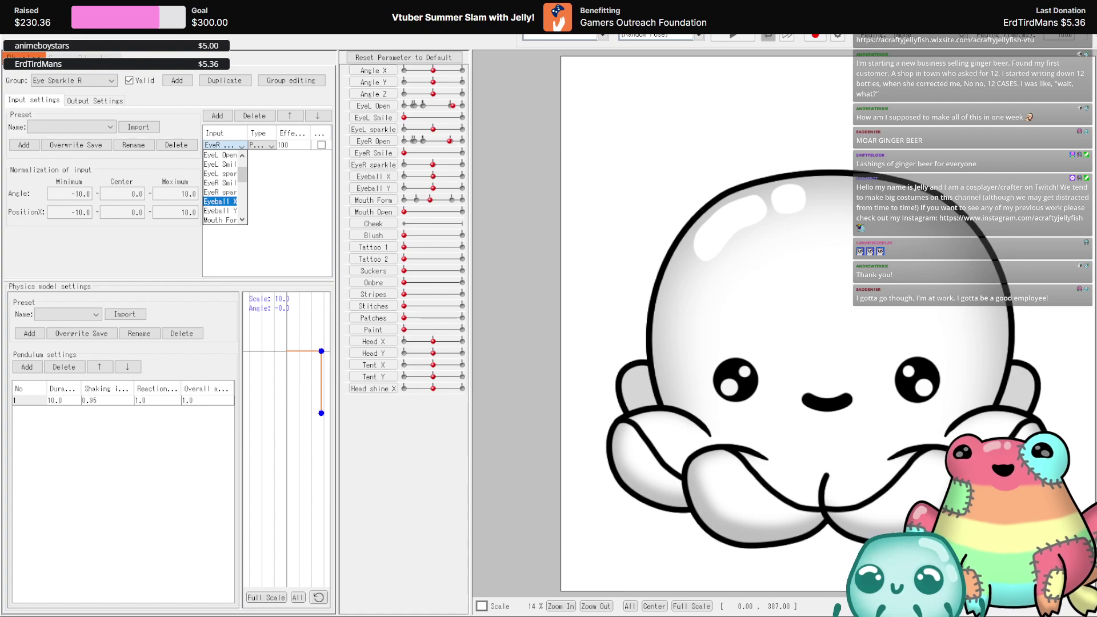
scroll(220, 219, up, 1)
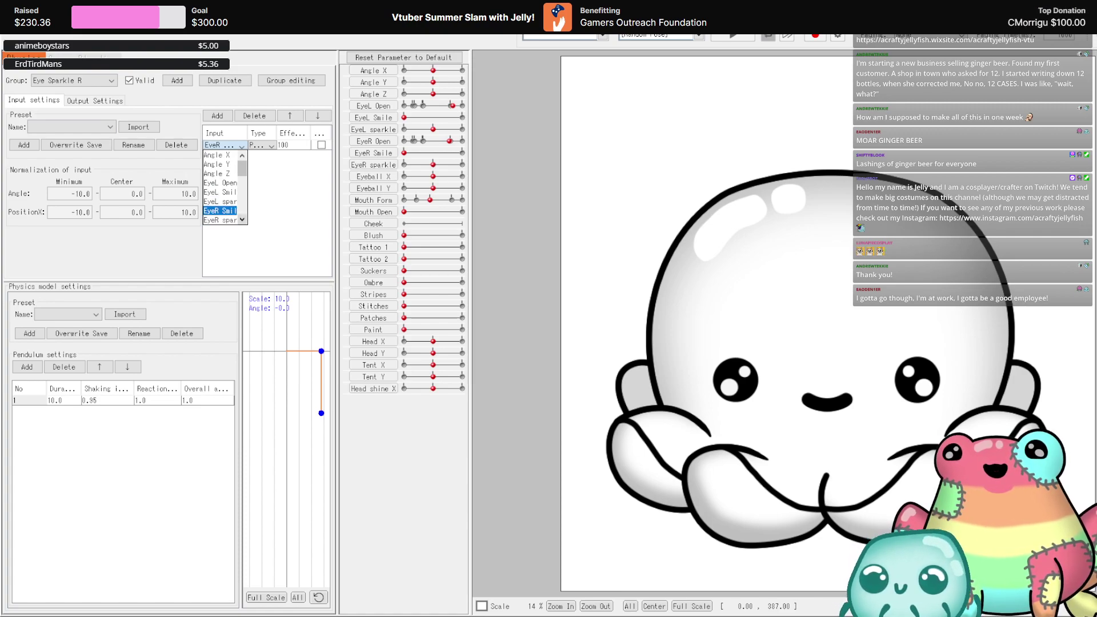
click(217, 182)
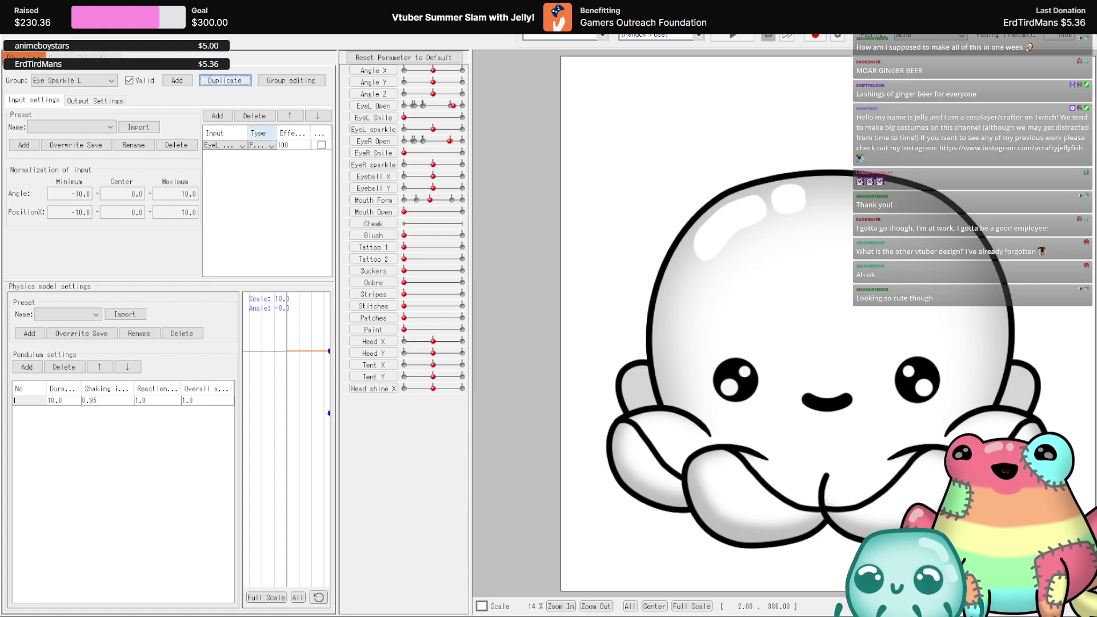
- Duplicate the eye sparkle physics group as Eye Sparkle L, using EyeR Open as its input and EyeL sparkle as its output
click(224, 80)
click(242, 145)
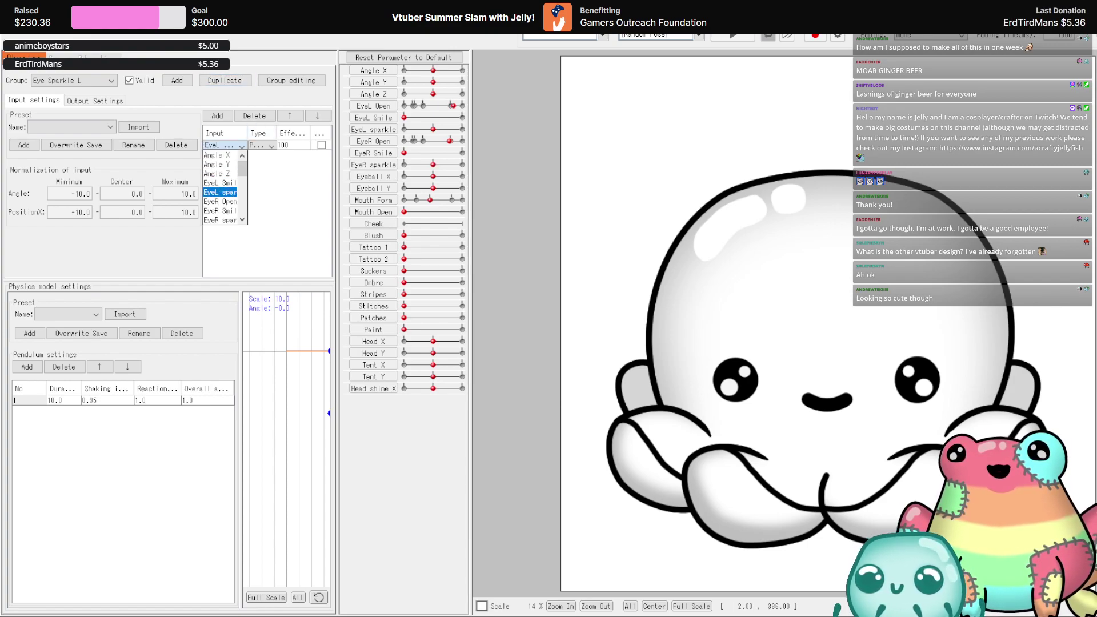
click(220, 201)
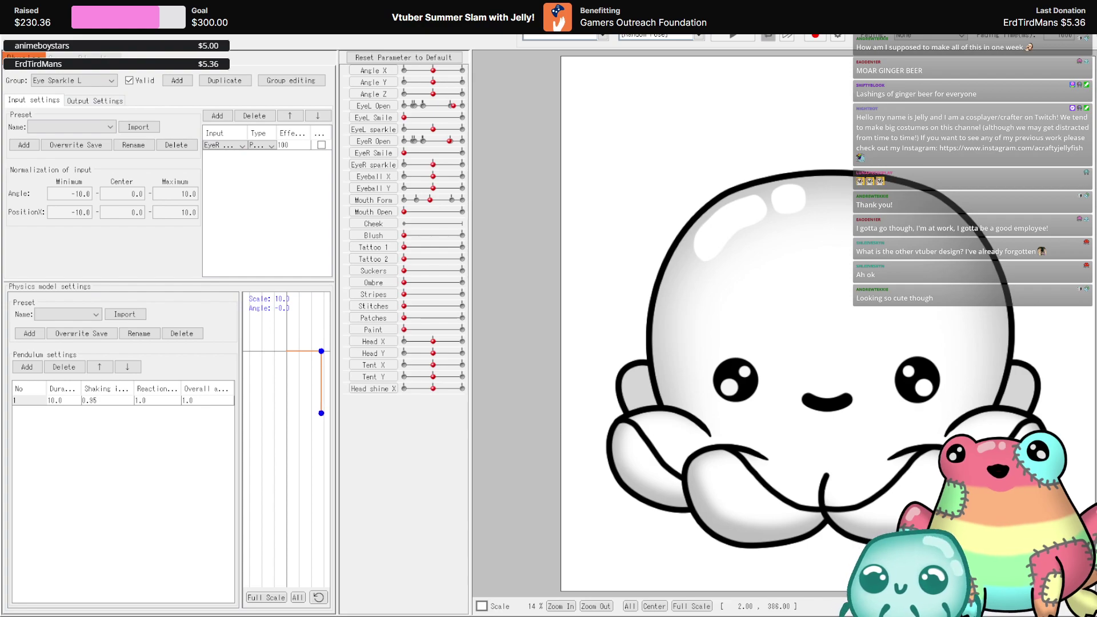
click(94, 101)
click(89, 149)
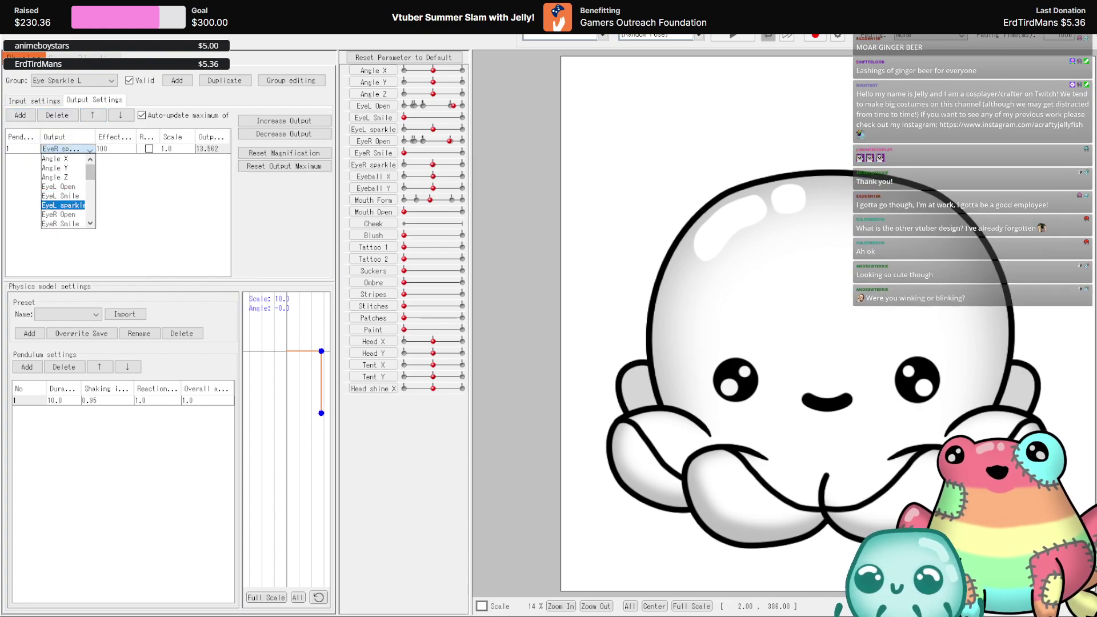
click(63, 204)
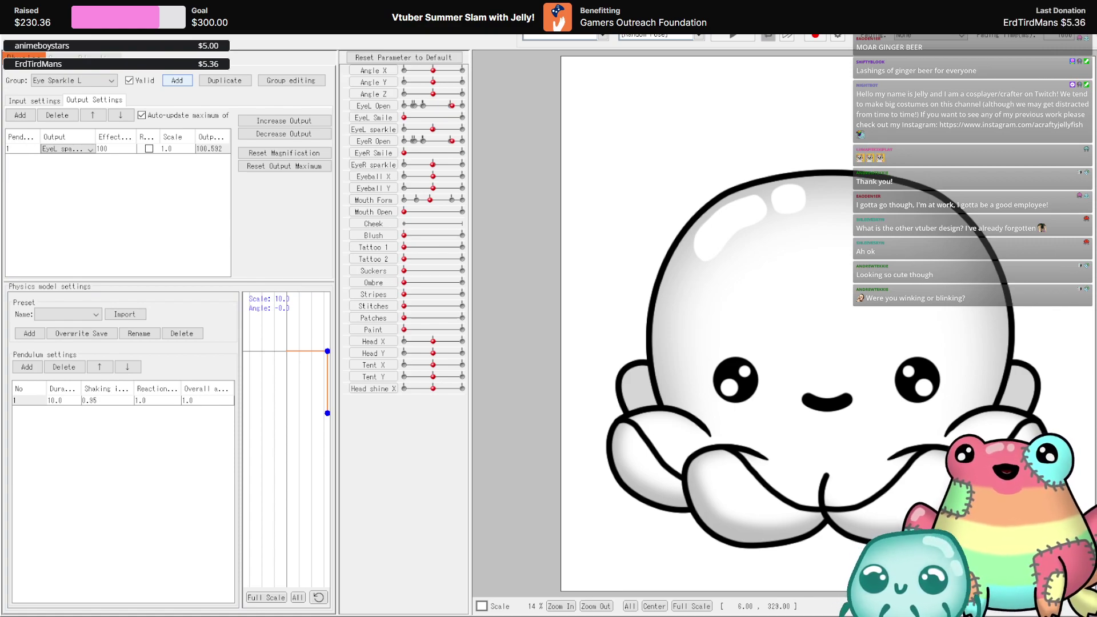
- Create a physics group named Tent X and give it one pendulum
key(Return)
click(34, 100)
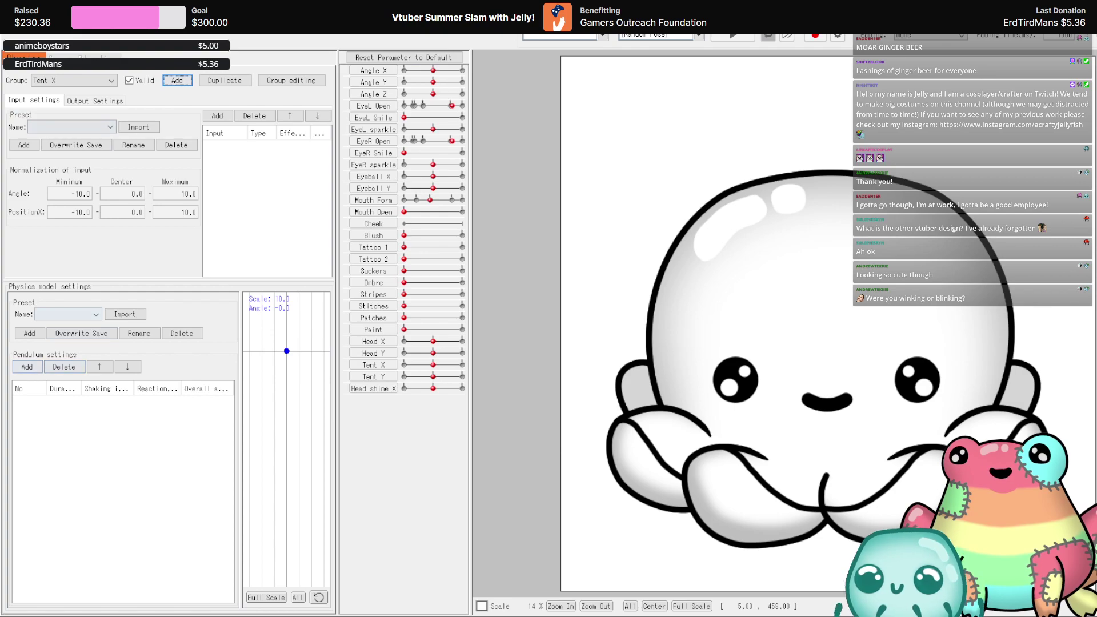
click(26, 367)
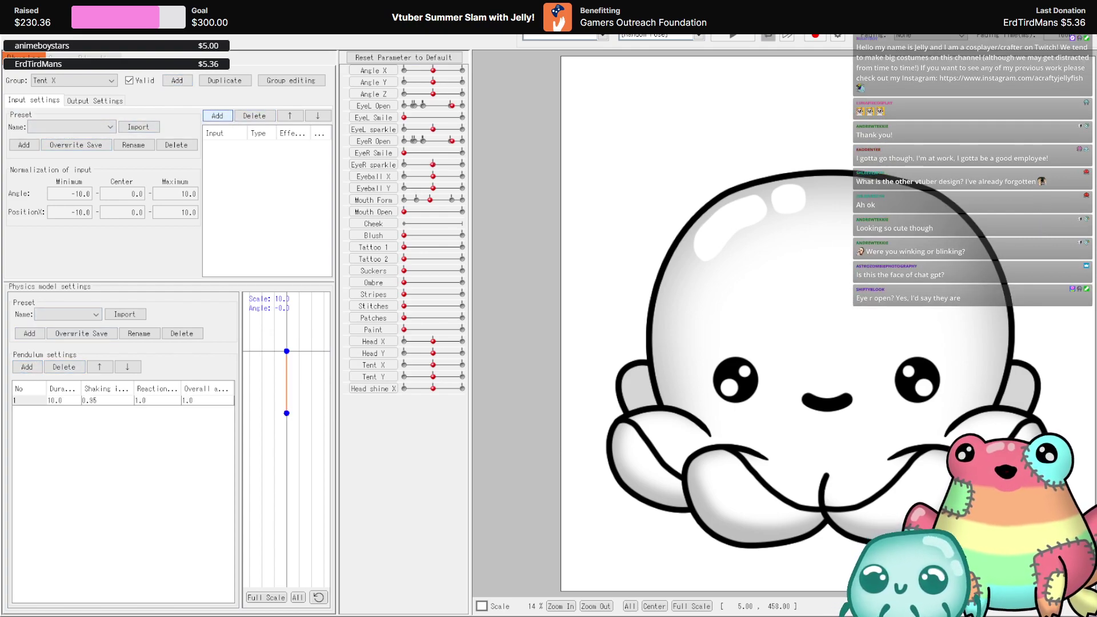
- Add Angle X, Angle Y and Angle Z inputs with effectiveness 90, 10 and 60, plus a Tent X output, to the Tent X group
click(217, 116)
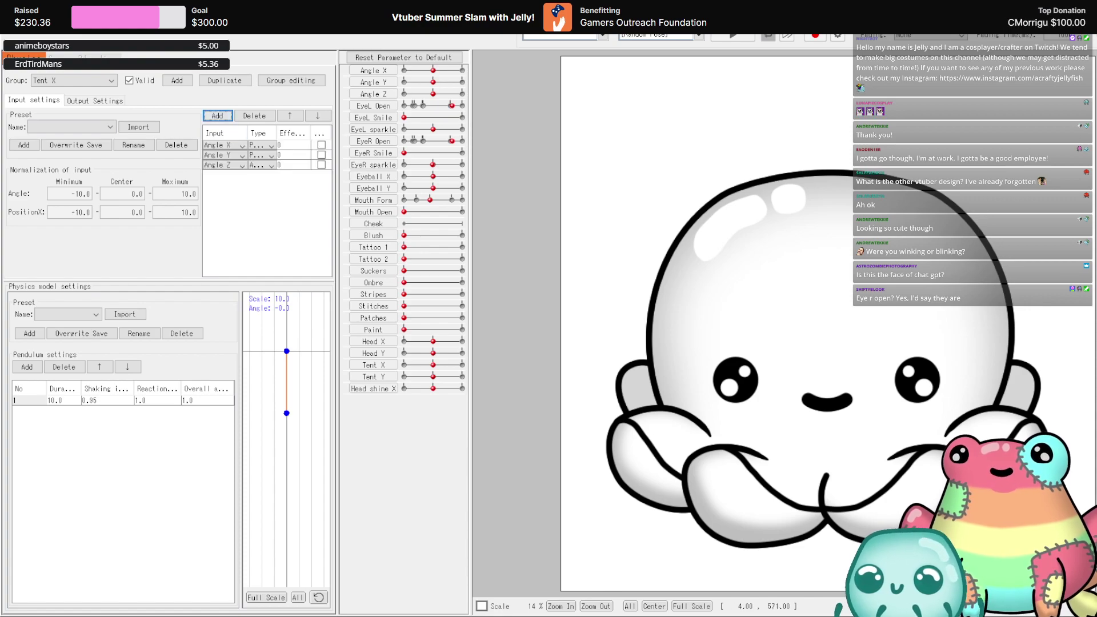
click(293, 145)
text(51)
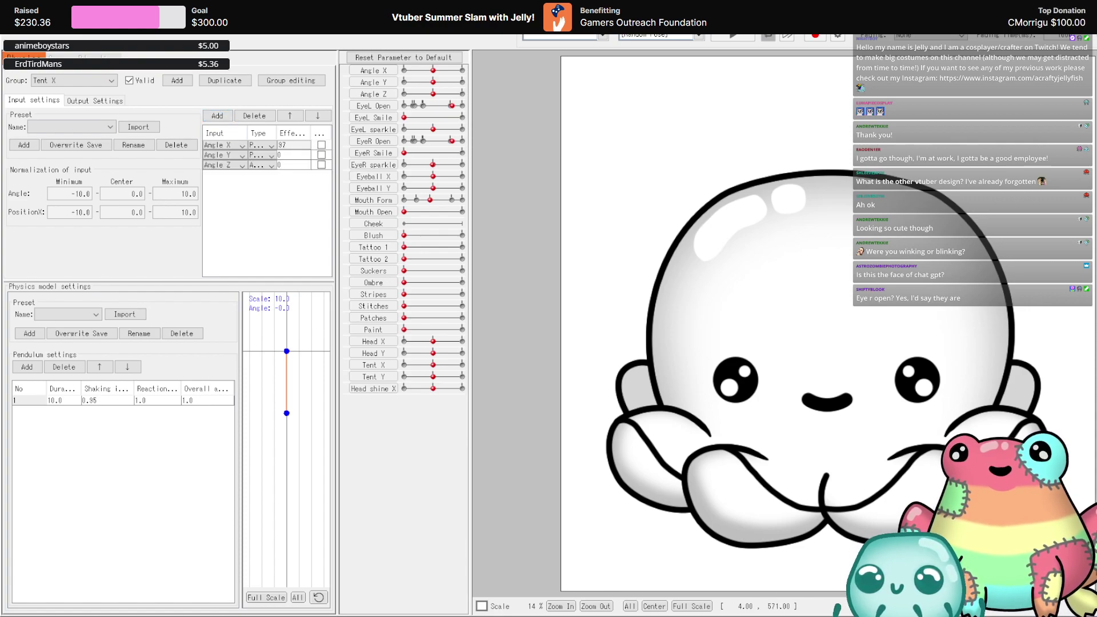
click(293, 144)
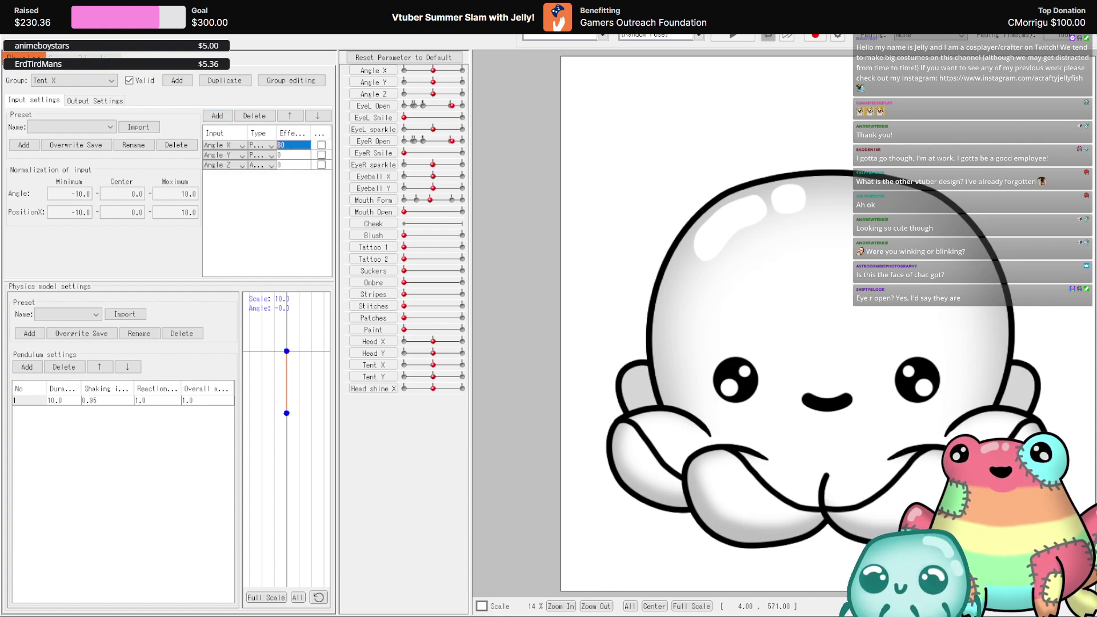
click(293, 155)
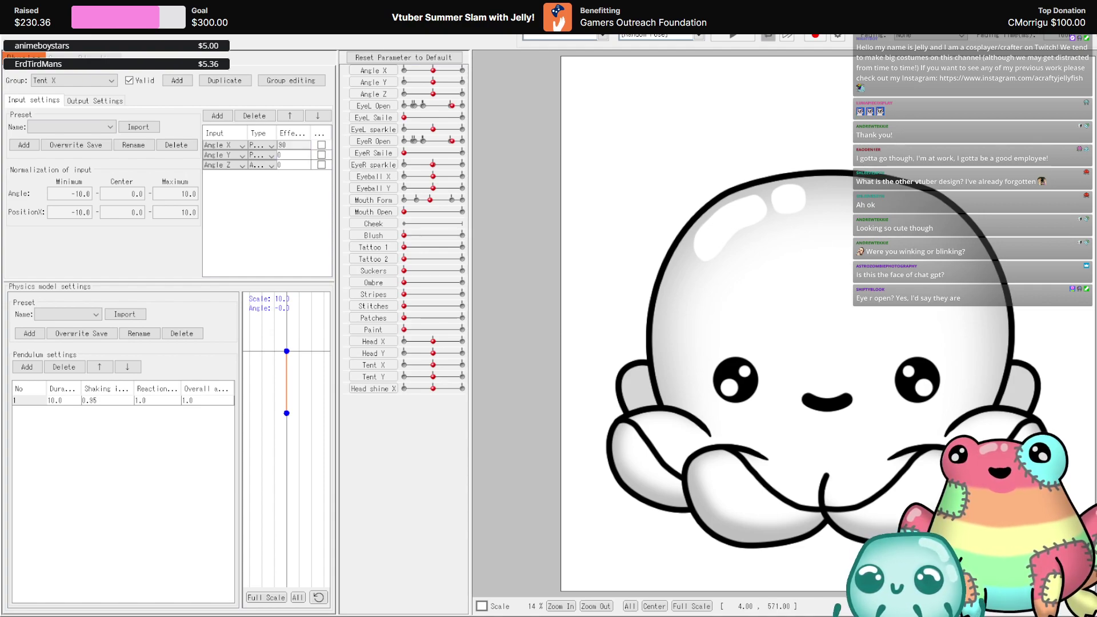
drag(293, 155, 326, 164)
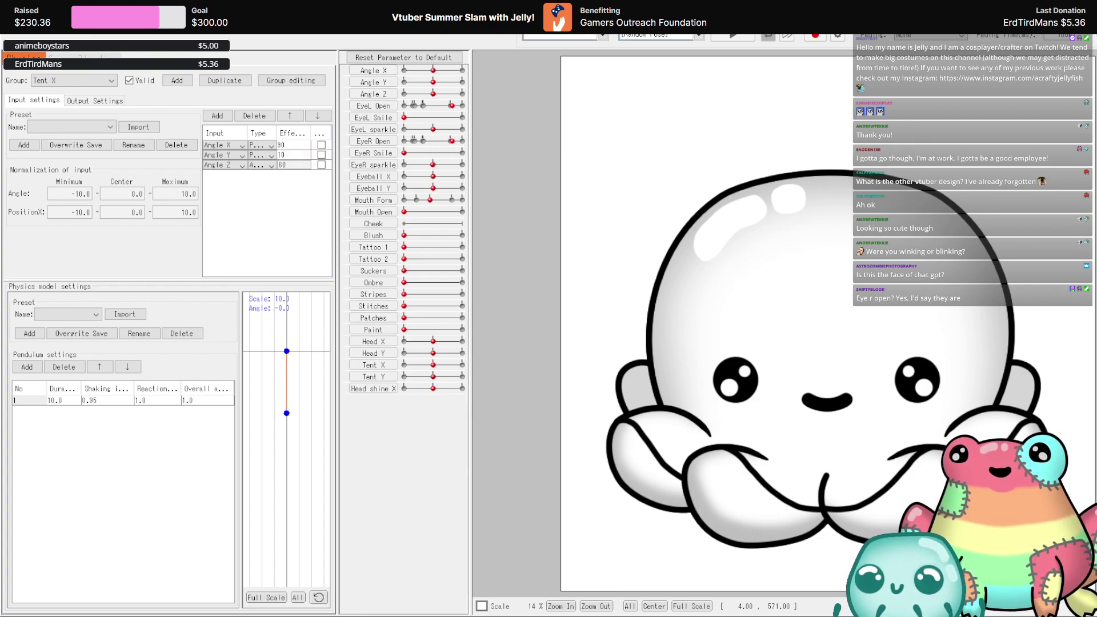
drag(326, 165, 328, 164)
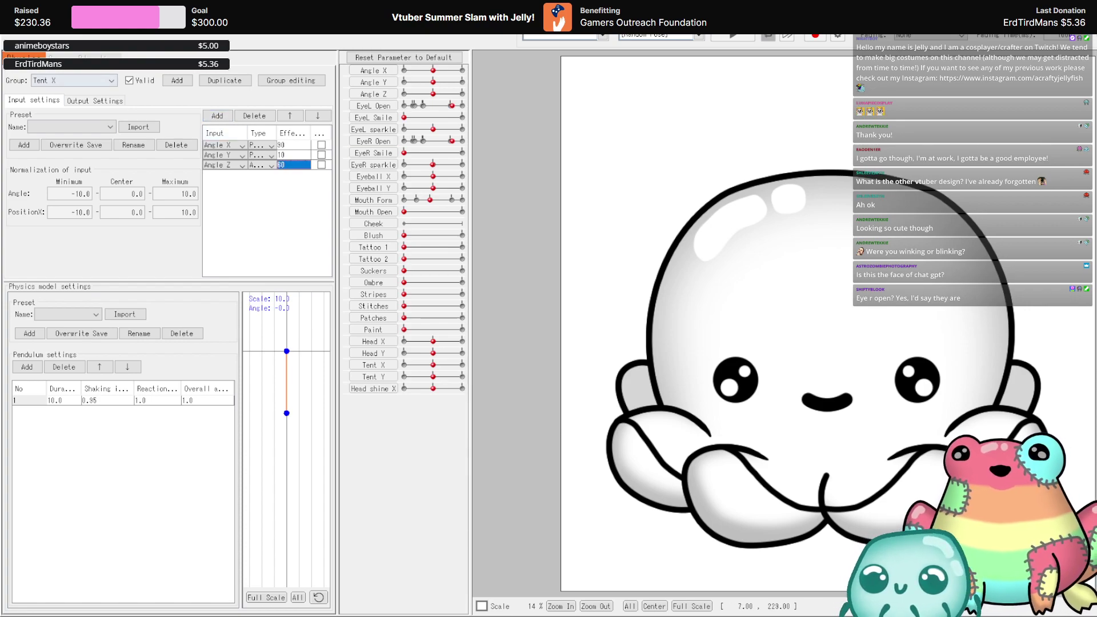
click(95, 101)
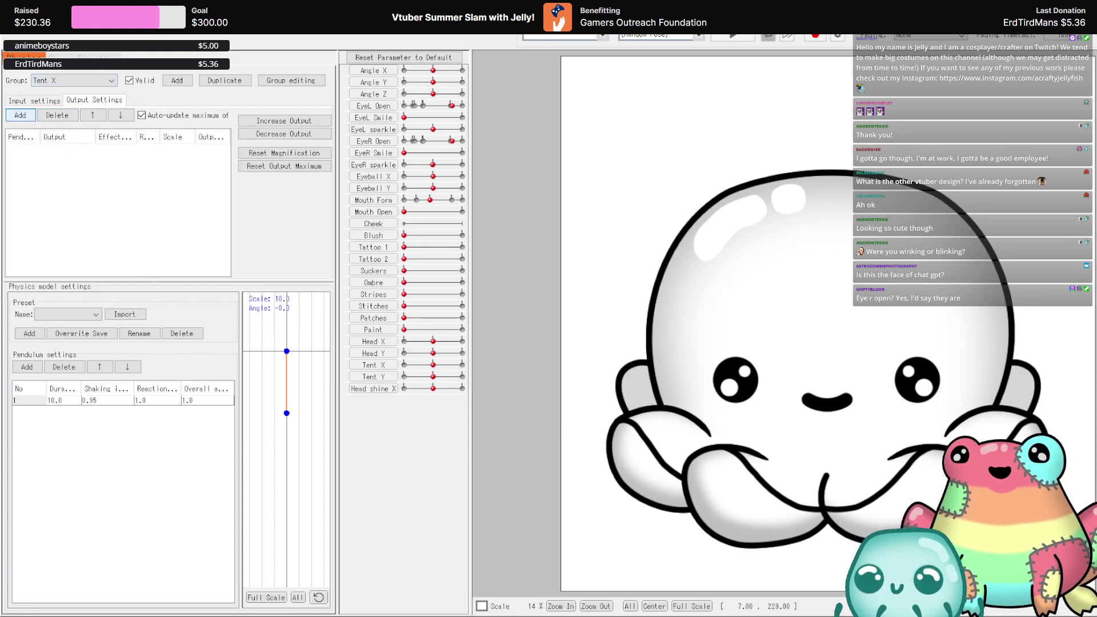
click(20, 114)
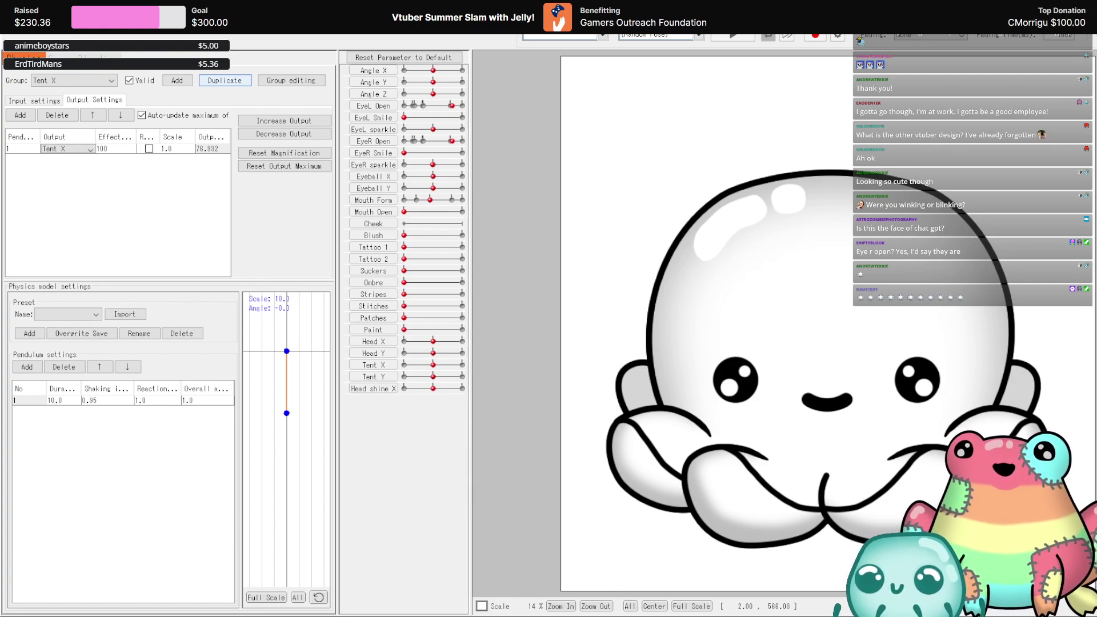
- Duplicate the Tent X physics group as Tent Y and change its output parameter to Tent Y
key(Return)
click(68, 148)
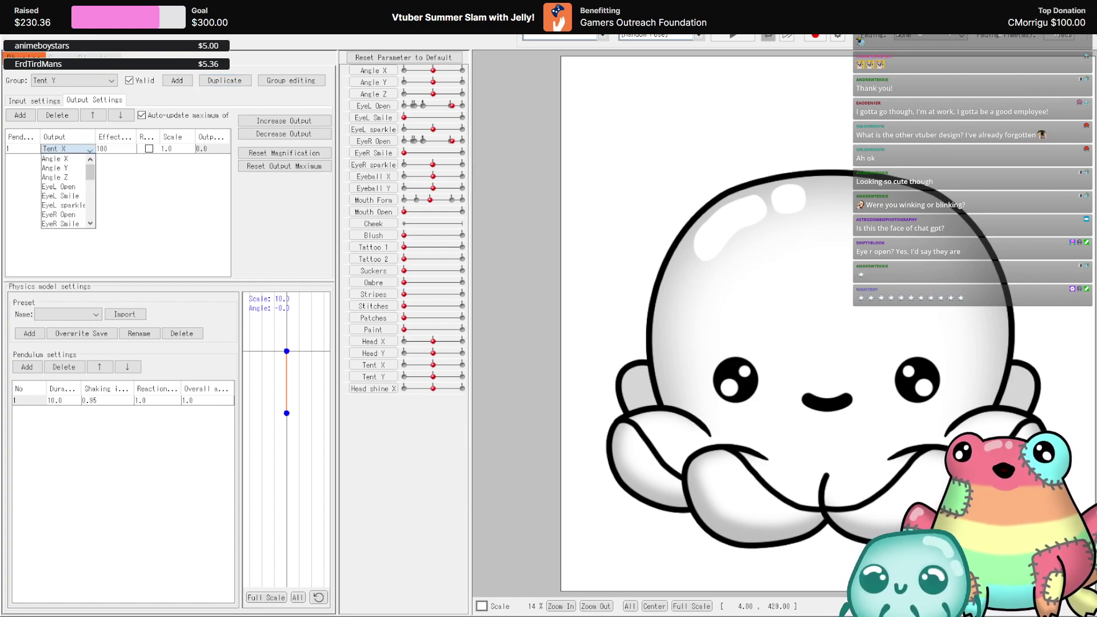
scroll(67, 187, down, 4)
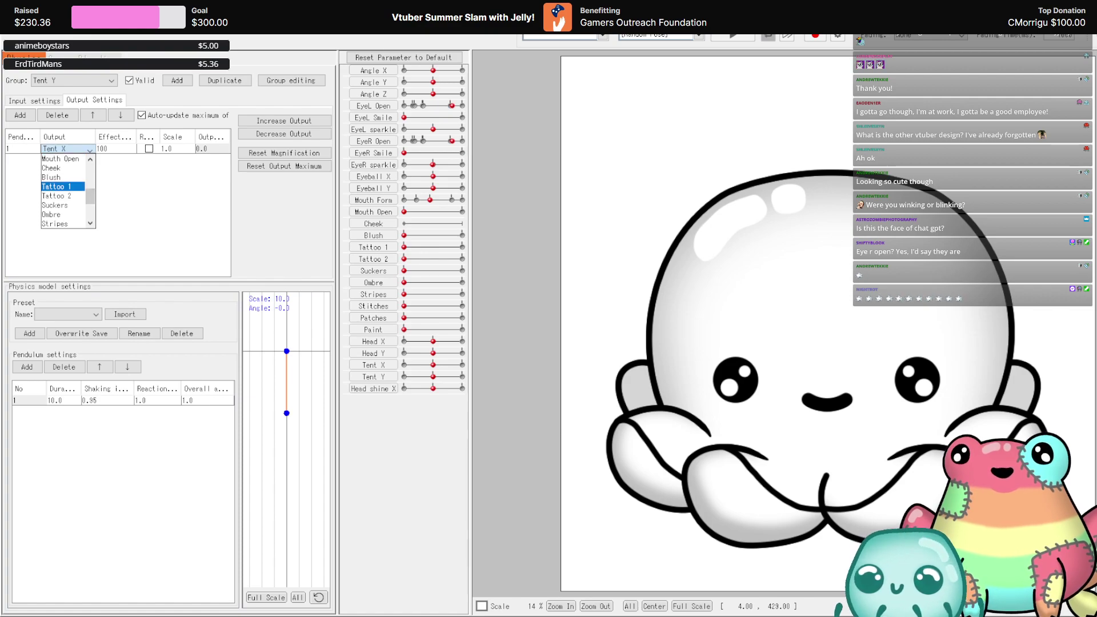
scroll(63, 189, down, 2)
click(61, 224)
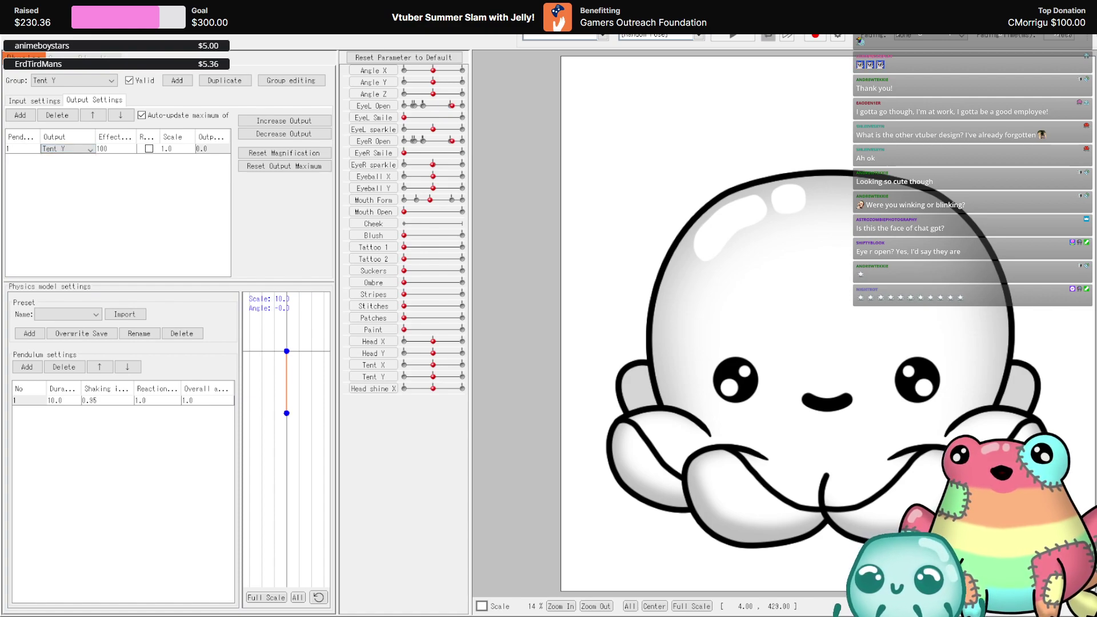
- Set the Tent Y group's input effectiveness to 10 for Angle X and 90 for Angle Y, and swing the model to test the physics
click(33, 101)
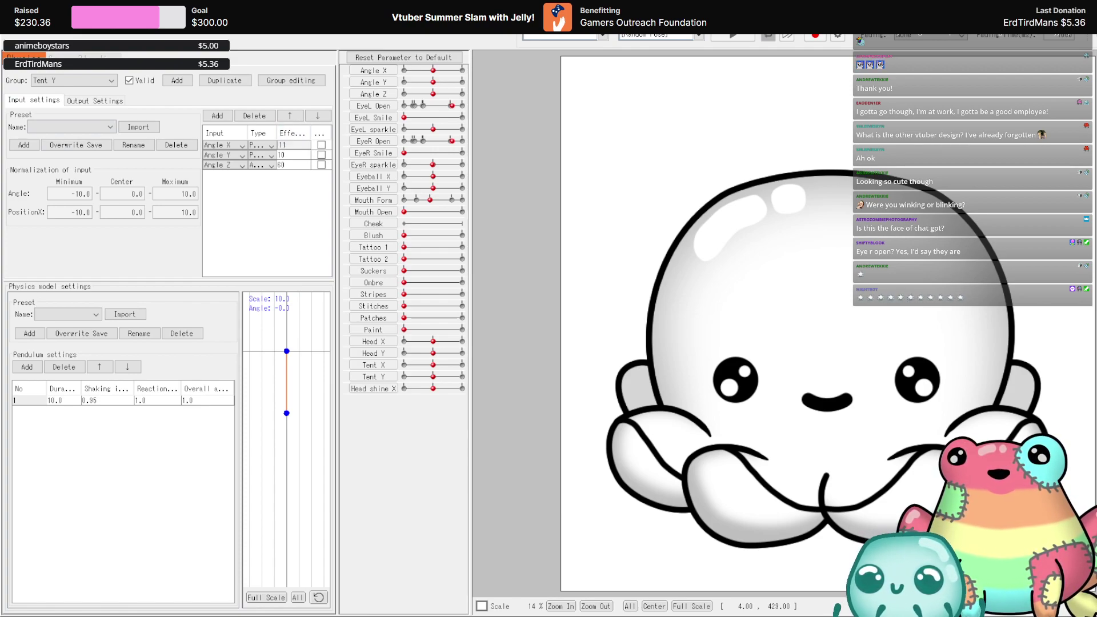
key(Return)
double_click(293, 155)
text(90)
key(Return)
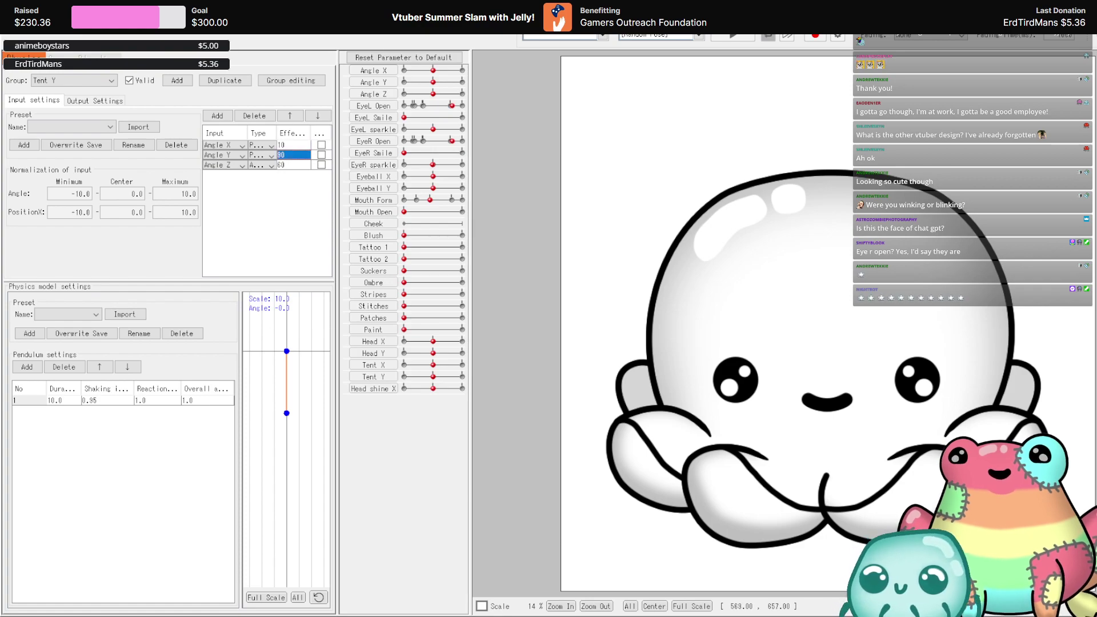
drag(868, 410, 870, 114)
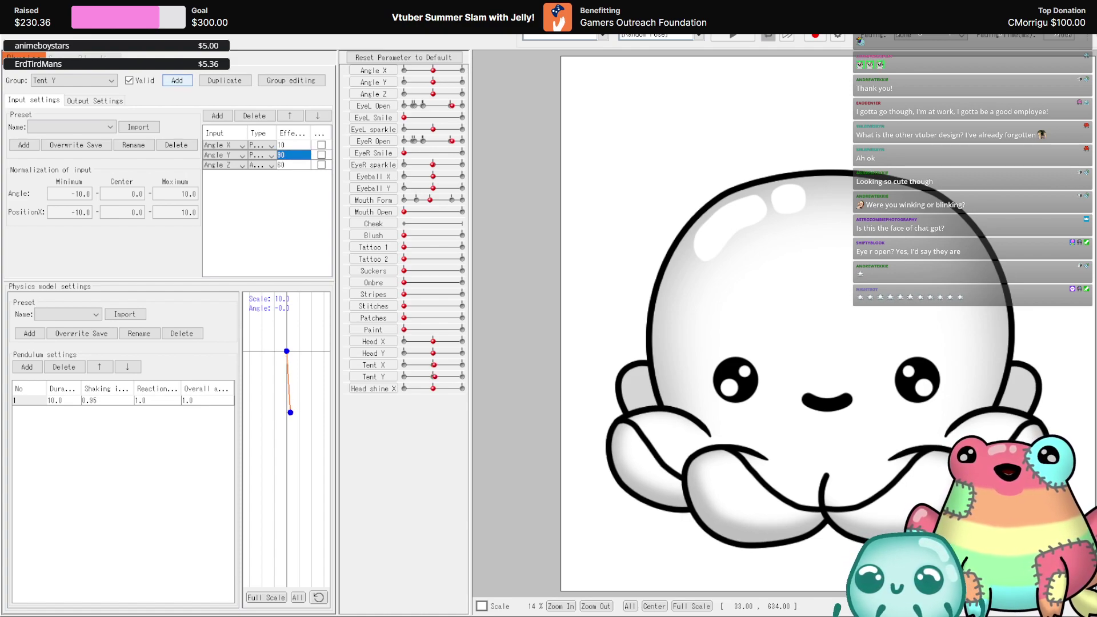
- Create a physics group named Head X with Angle X, Angle Y and Angle Z inputs at effectiveness 90, 10 and 20
key(Return)
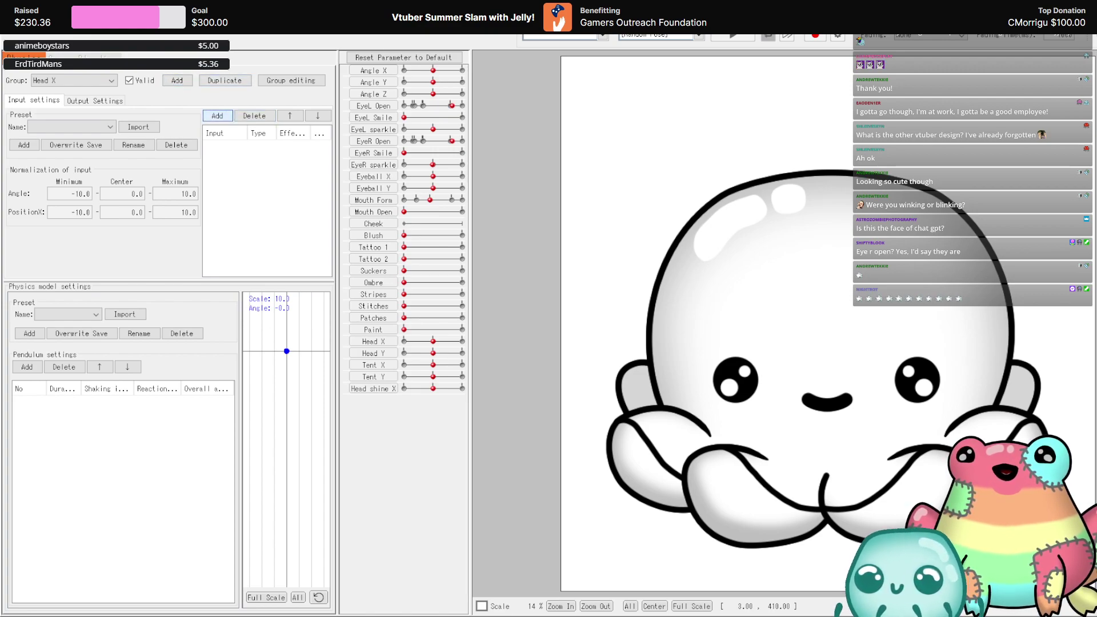
key(Return)
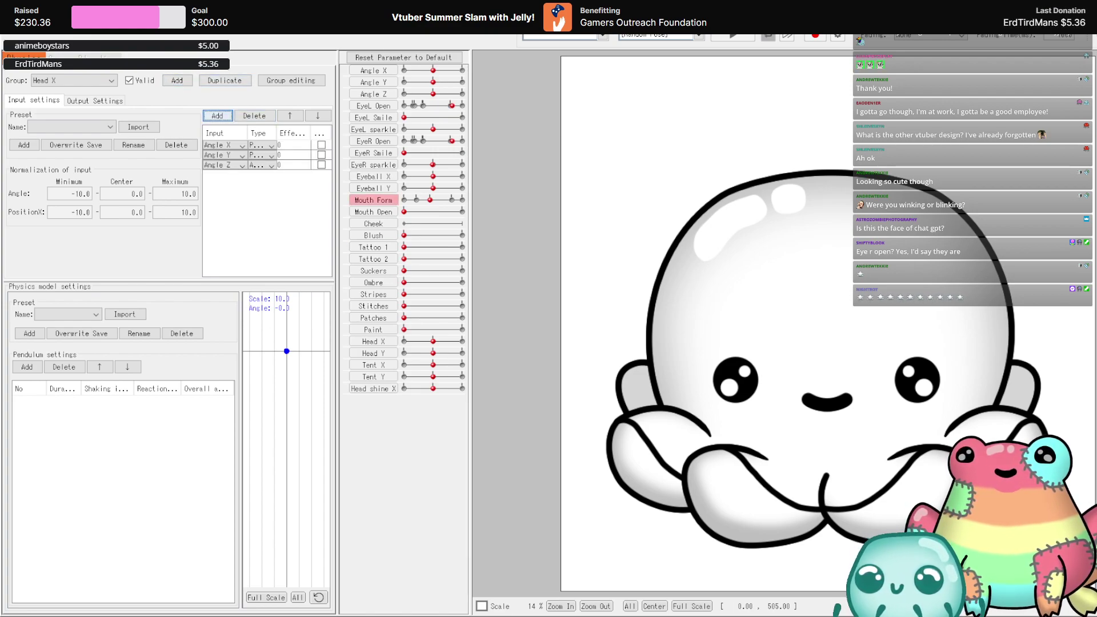
click(294, 155)
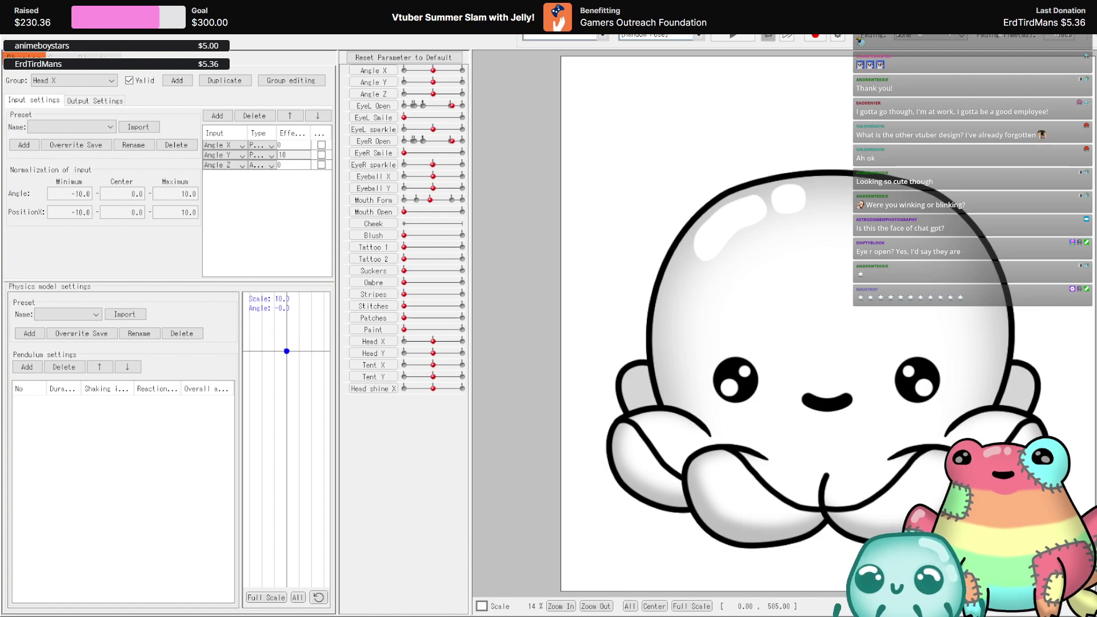
drag(293, 144, 293, 93)
drag(293, 165, 293, 148)
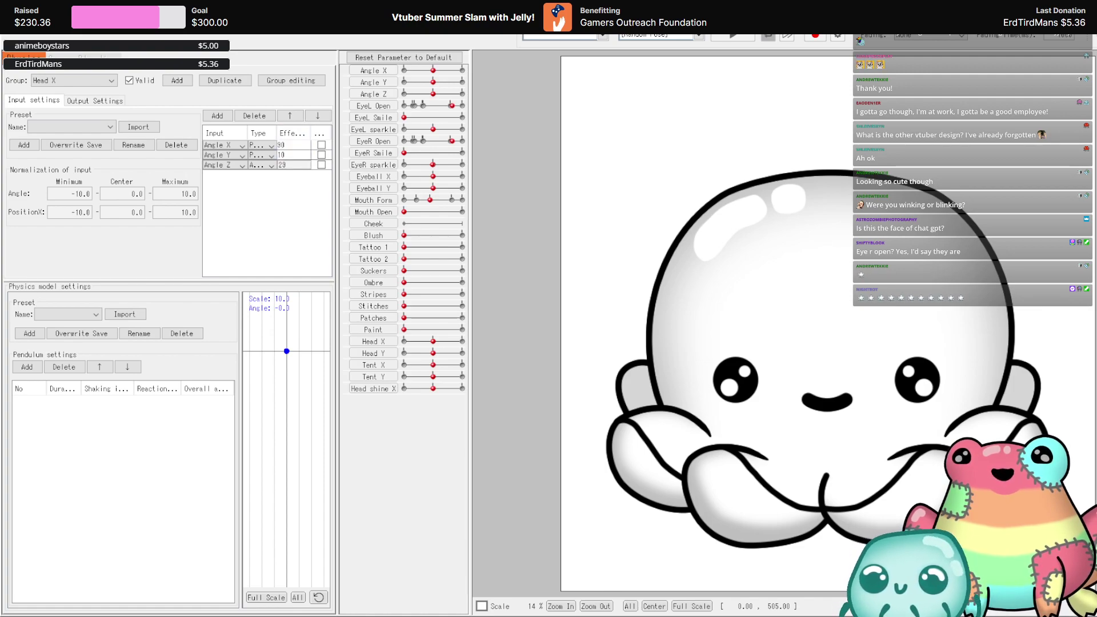
key(Return)
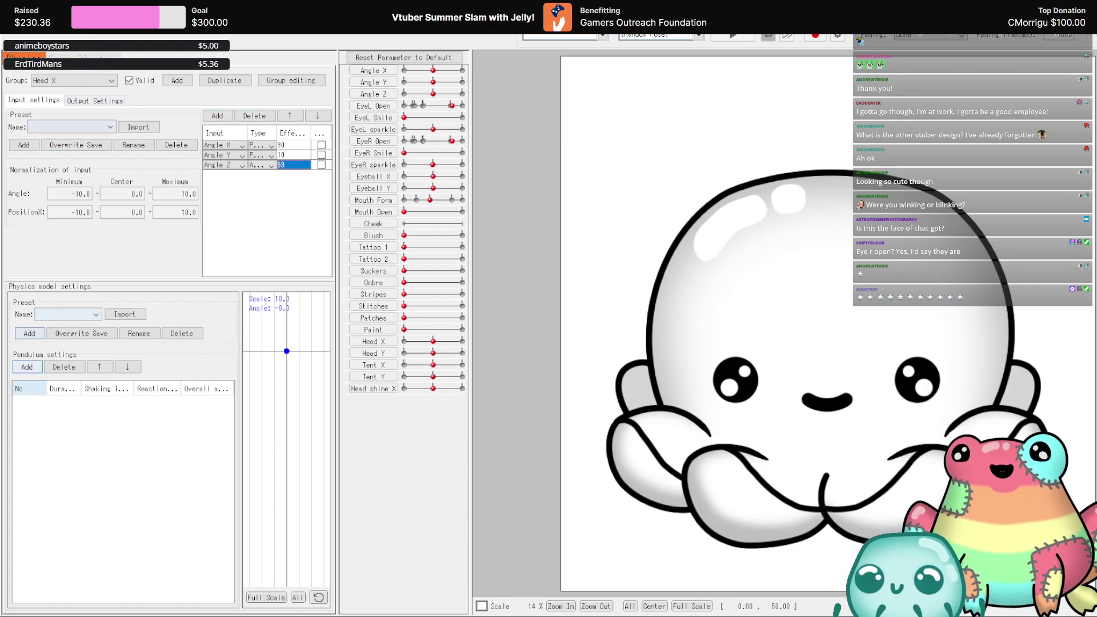
- Add one pendulum and a Head X output with an effectiveness of 100 to the Head X group
click(27, 366)
click(94, 100)
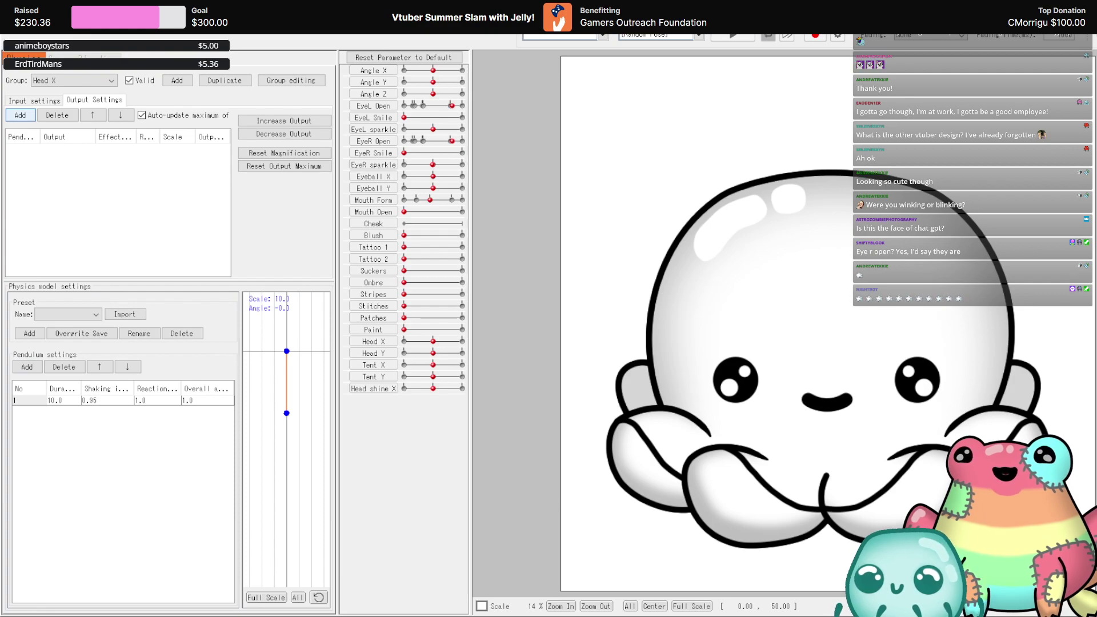
click(20, 115)
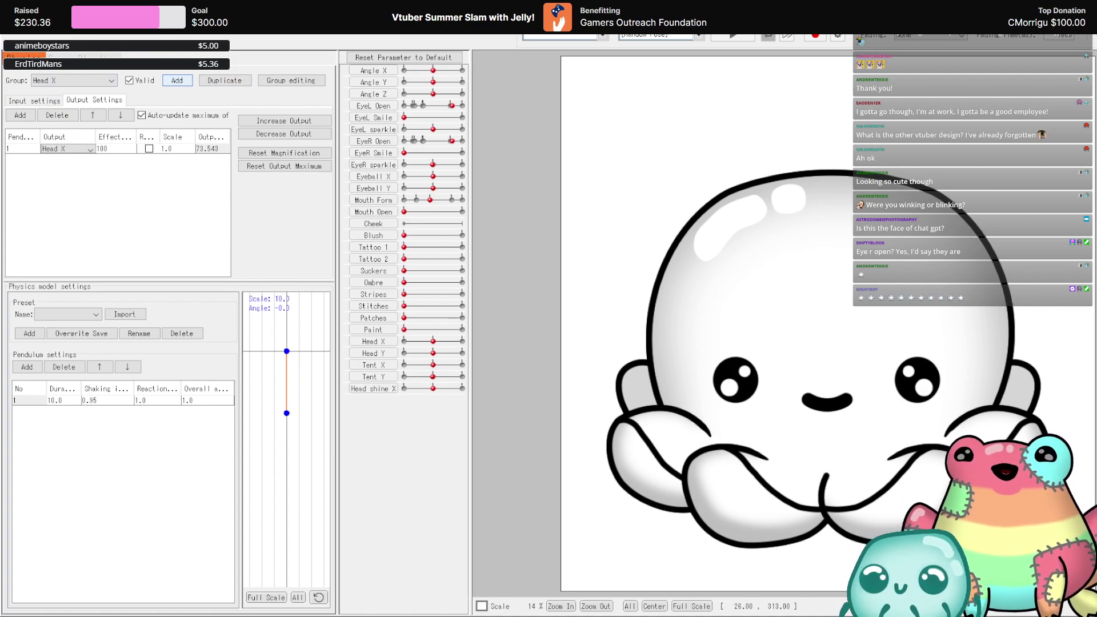
- Create a physics group named Head Y and give it one pendulum
click(176, 80)
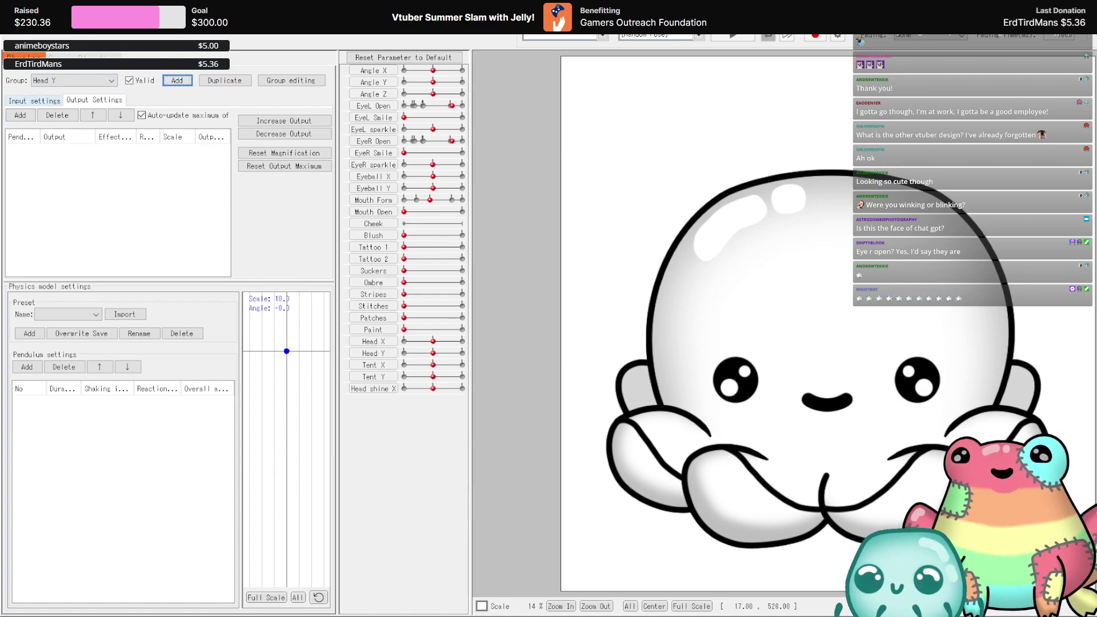
click(34, 100)
click(26, 367)
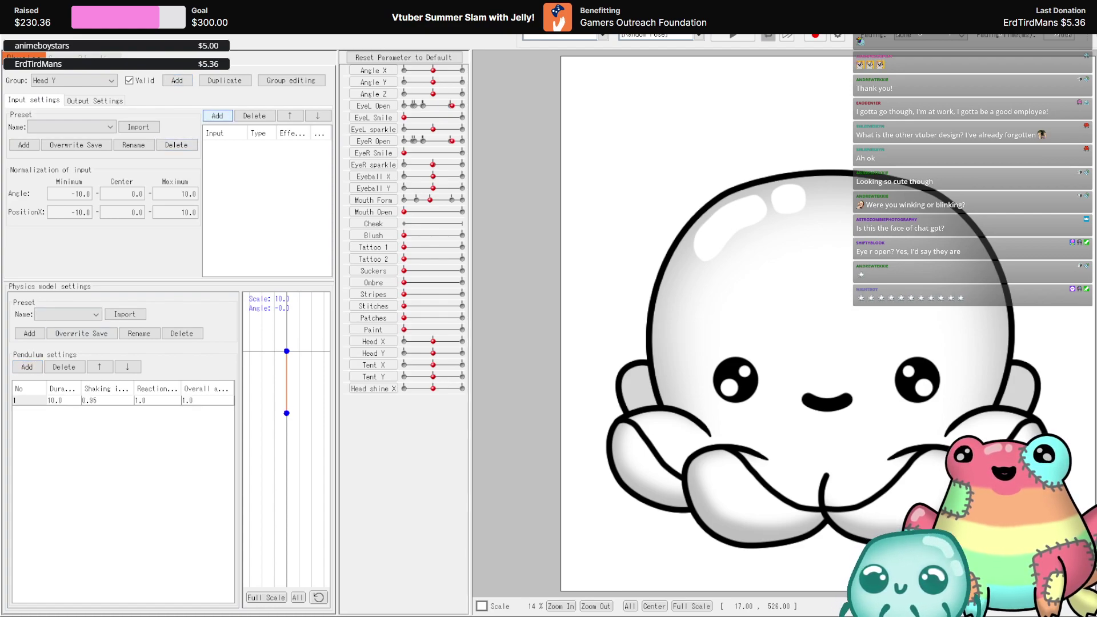
- Add Angle X, Angle Y and Angle Z inputs with effectiveness 10, 90 and 20, plus a Head Y output, to the Head Y group
key(space)
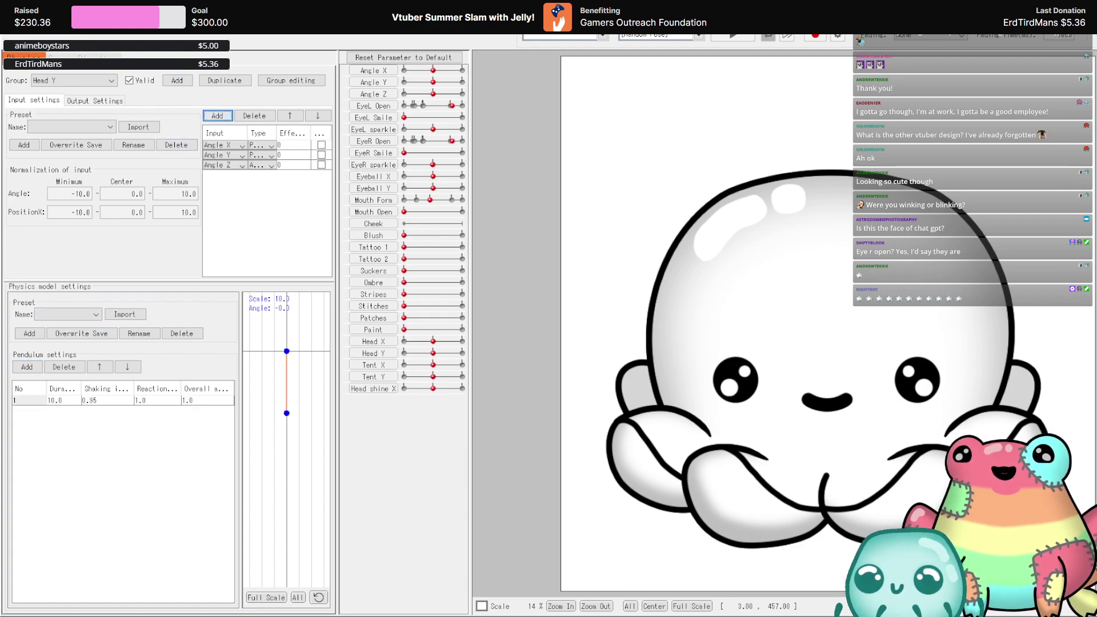
click(293, 145)
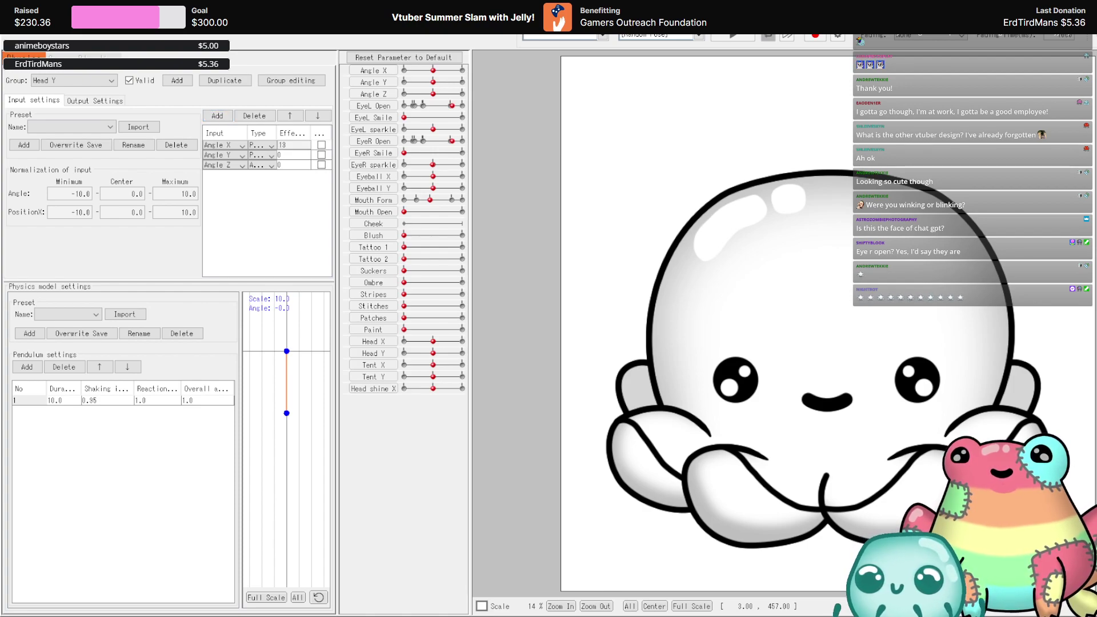
click(293, 155)
text(90)
key(Return)
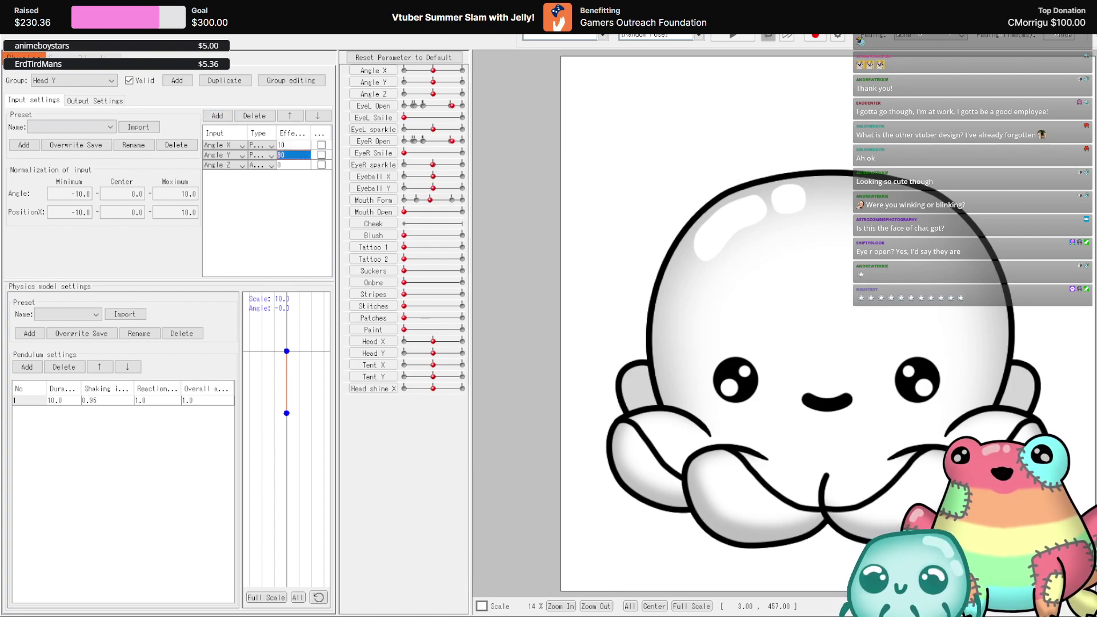
click(293, 165)
text(26)
key(Return)
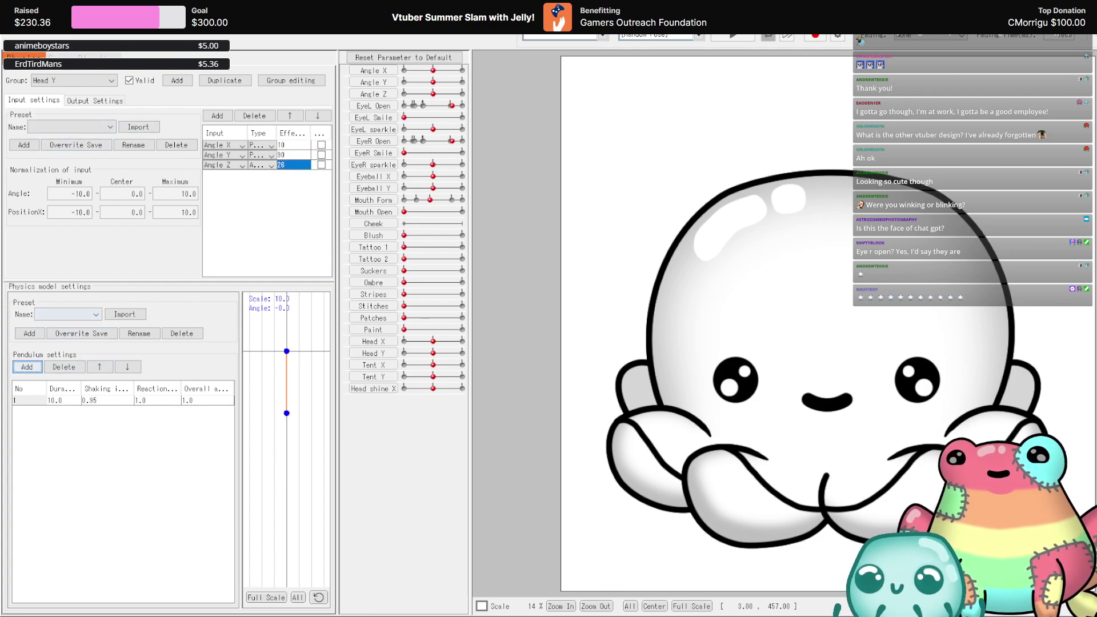
click(94, 100)
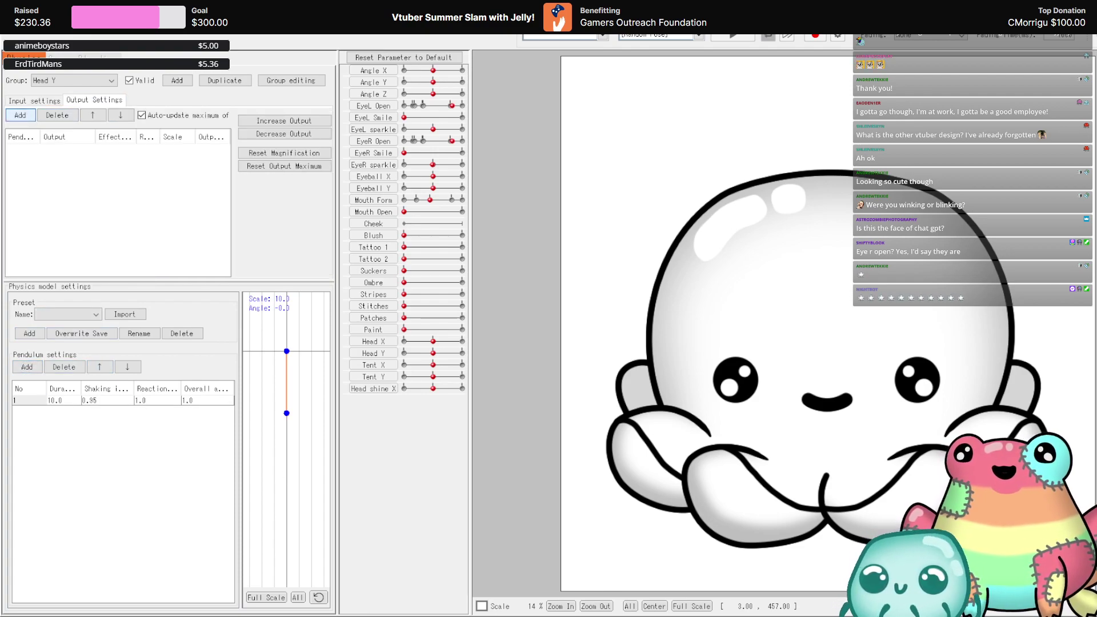
click(20, 115)
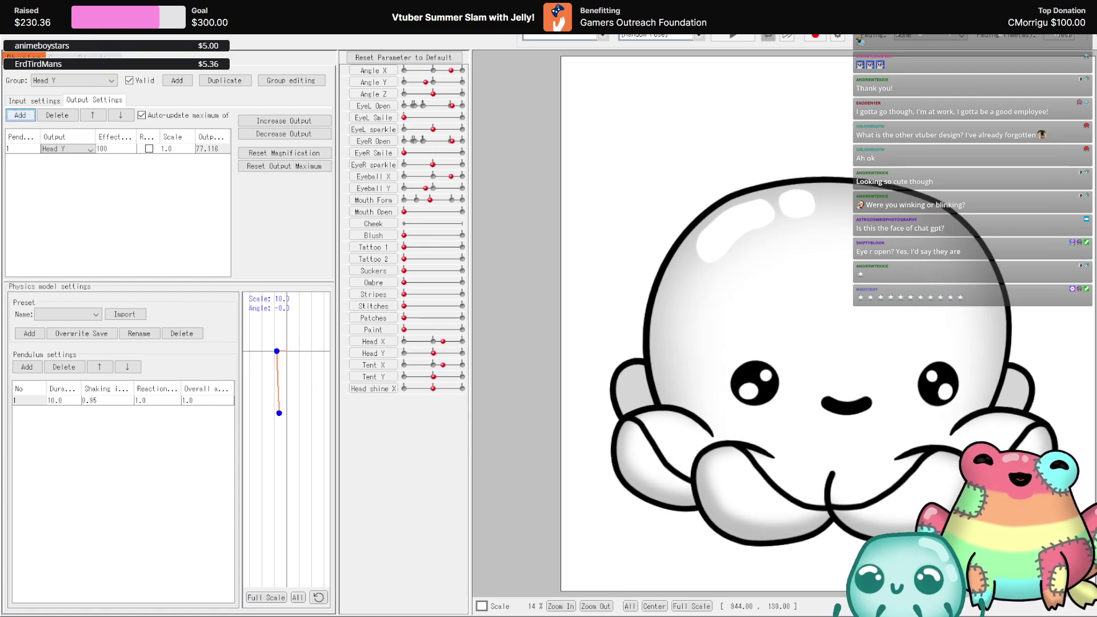
- Create a physics group named Head shine and give it one pendulum
click(177, 80)
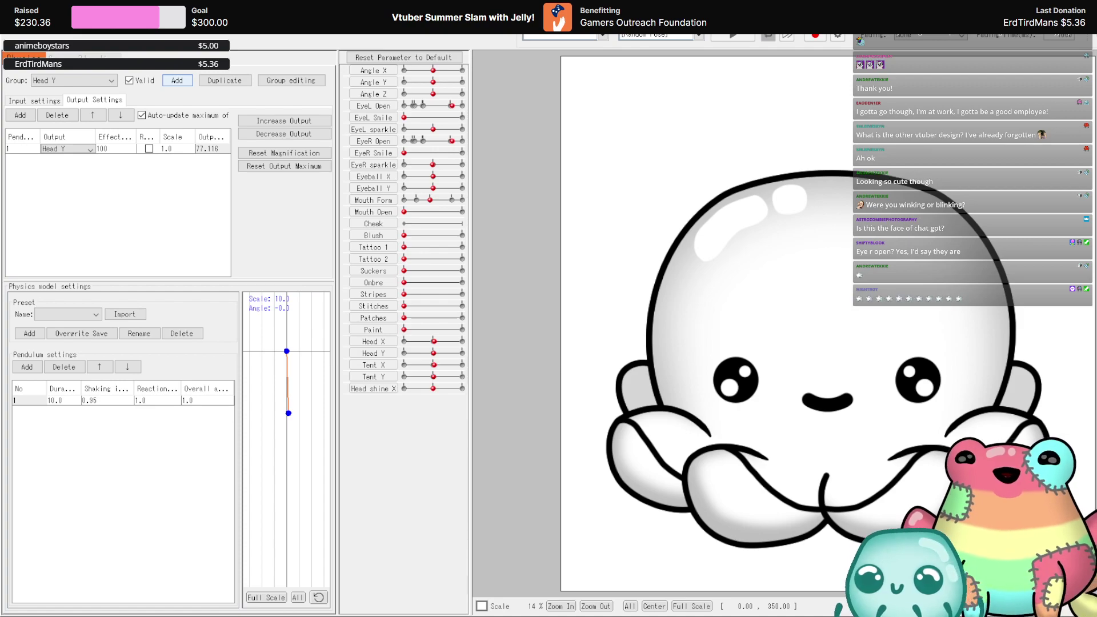
key(Return)
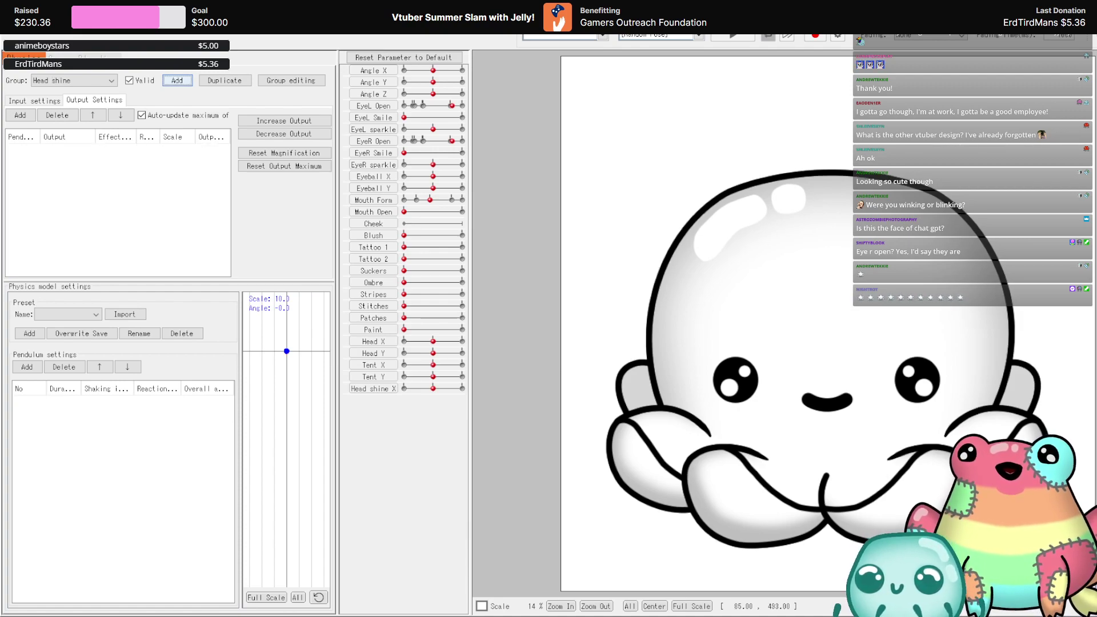
click(34, 100)
click(27, 367)
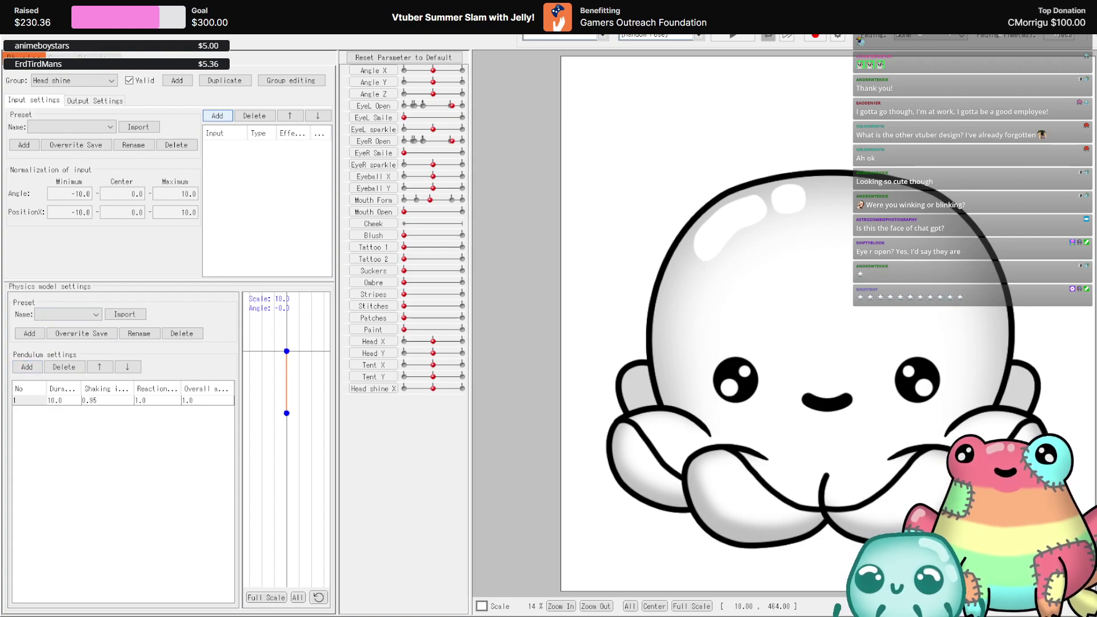
- Add Angle X and Angle Z inputs with effectiveness 100 and 56, plus a Head shine X output, to the Head shine group
double_click(217, 115)
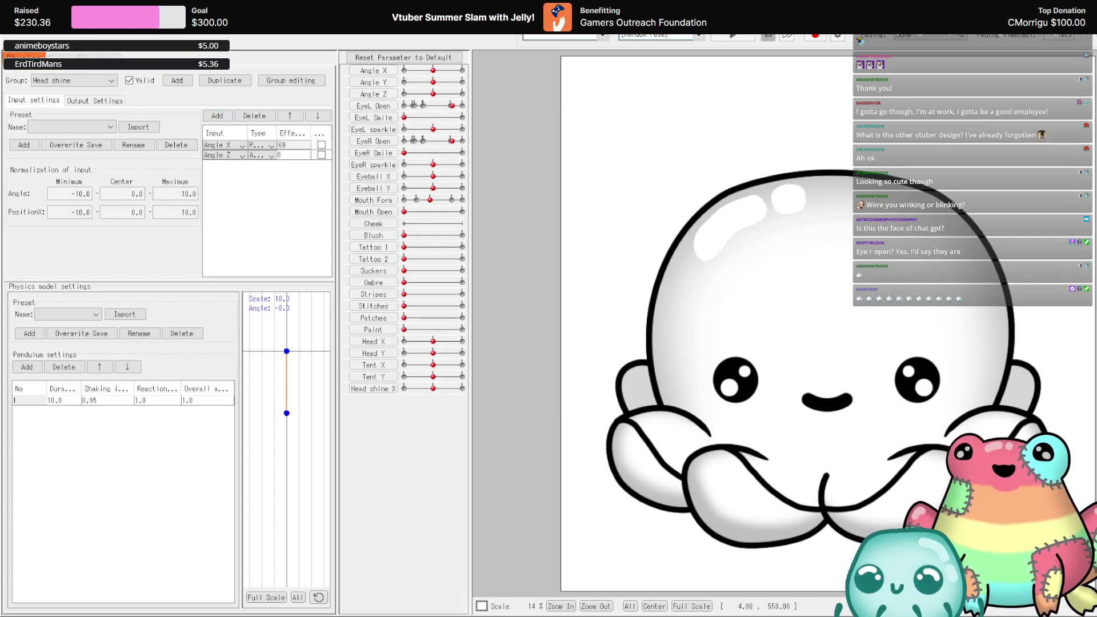
click(293, 155)
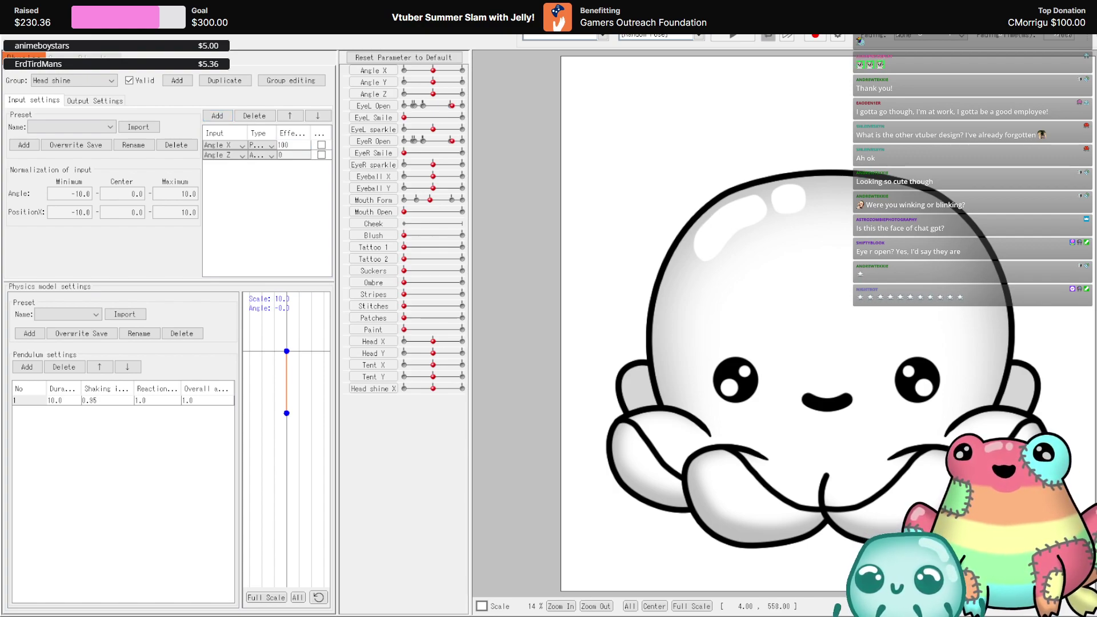
drag(292, 155, 295, 155)
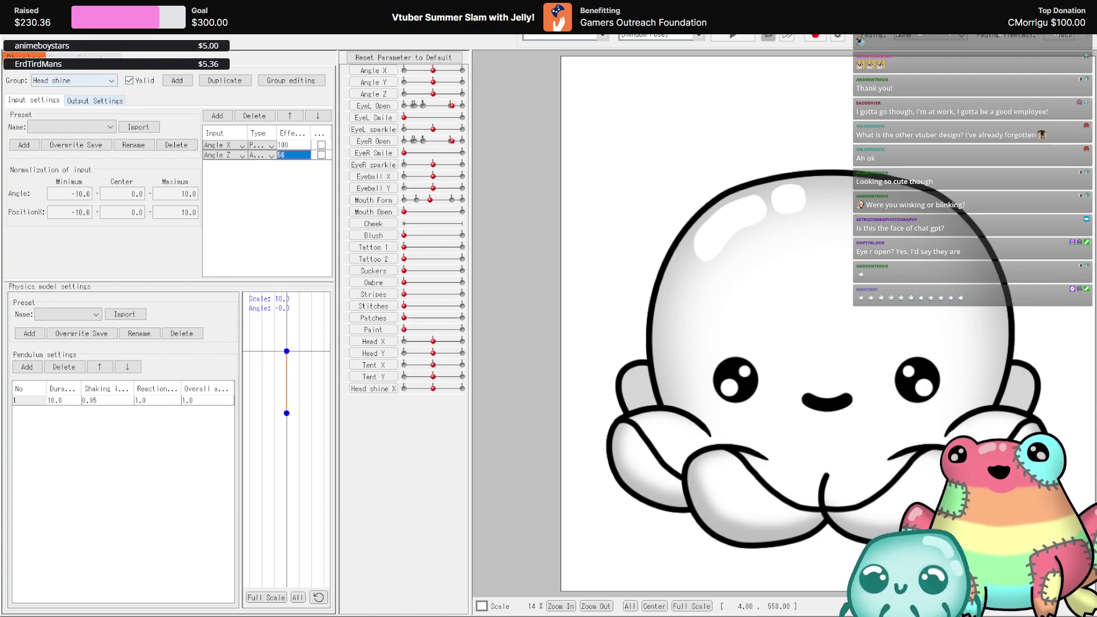
click(94, 101)
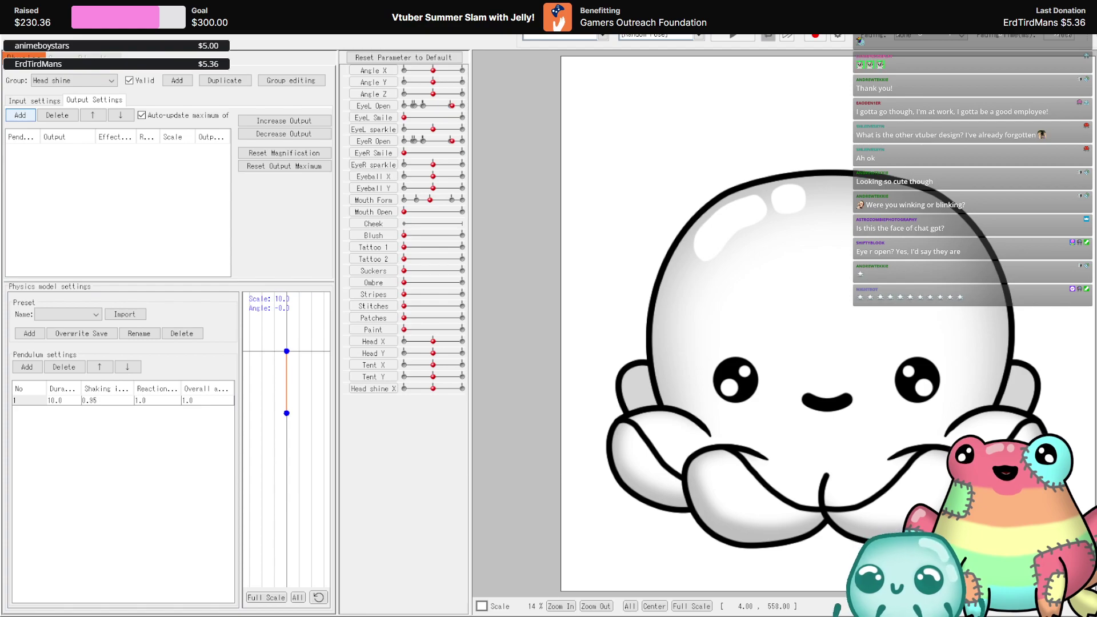
click(20, 114)
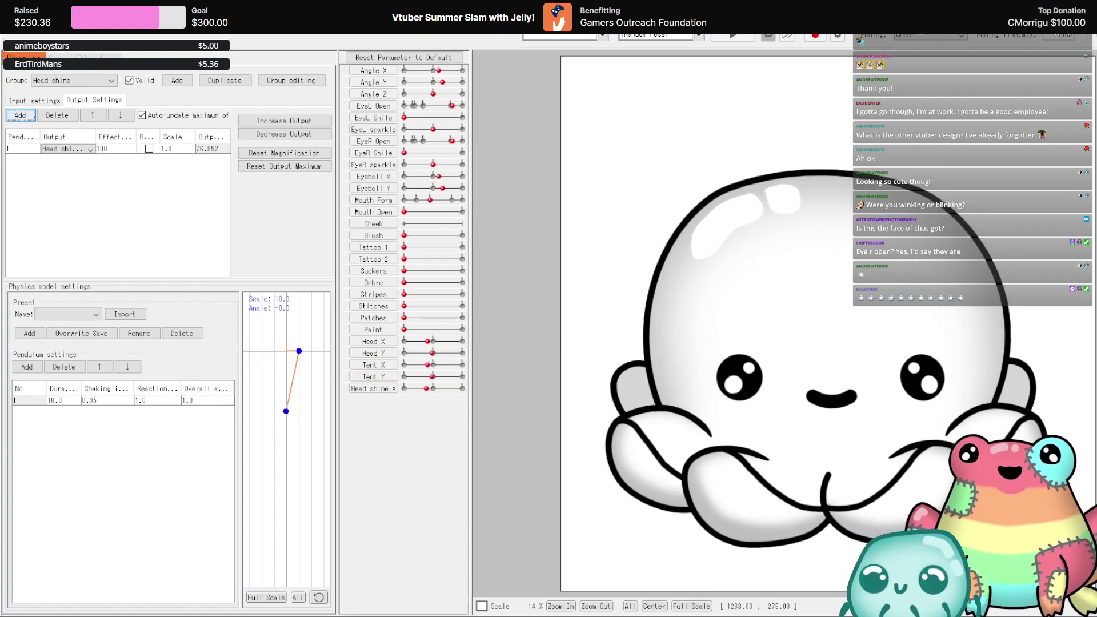
- Set the duration of the Head shine group's pendulum to 15.6
drag(56, 400, 87, 399)
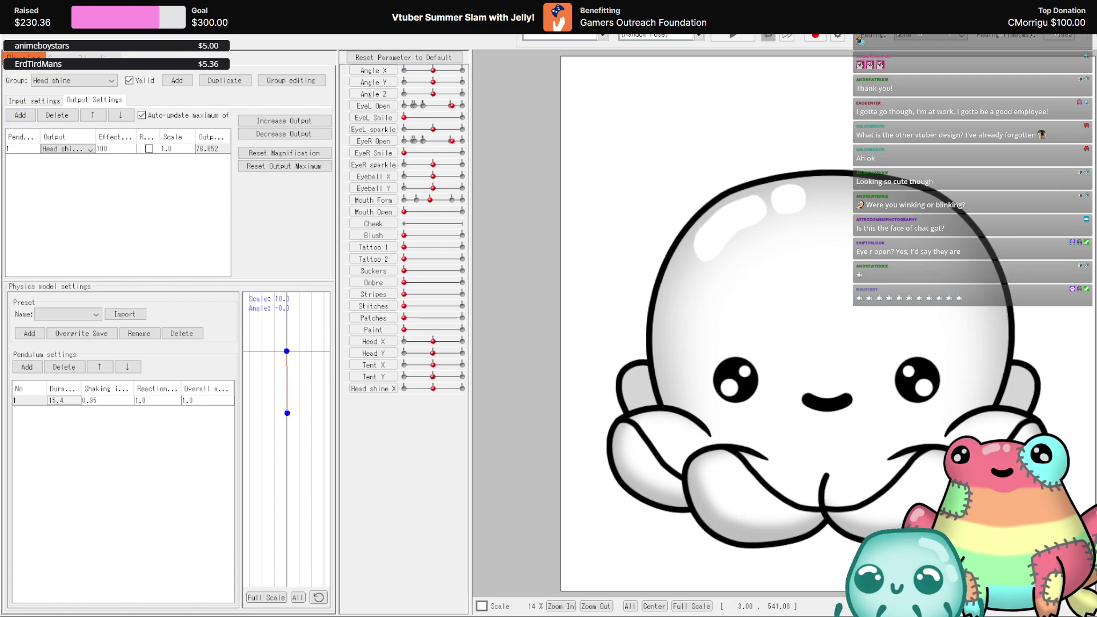
key(BackSpace)
text(6)
key(Return)
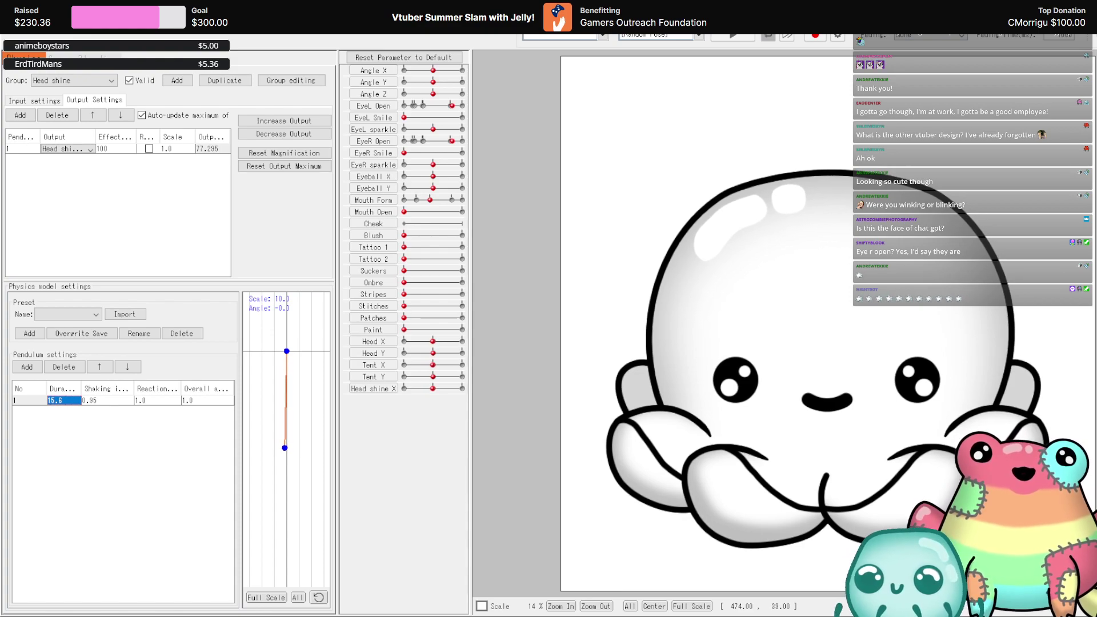
- Return to the model editor, set the Head shine X parameter to 1.0 and undo the last two changes
key(alt+Tab)
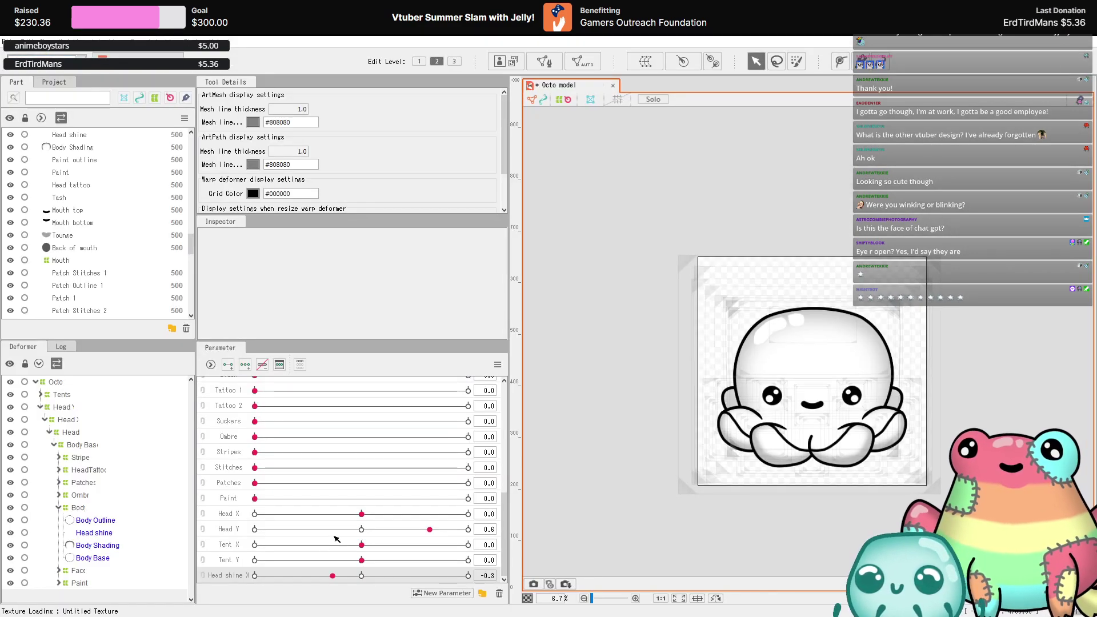
click(483, 575)
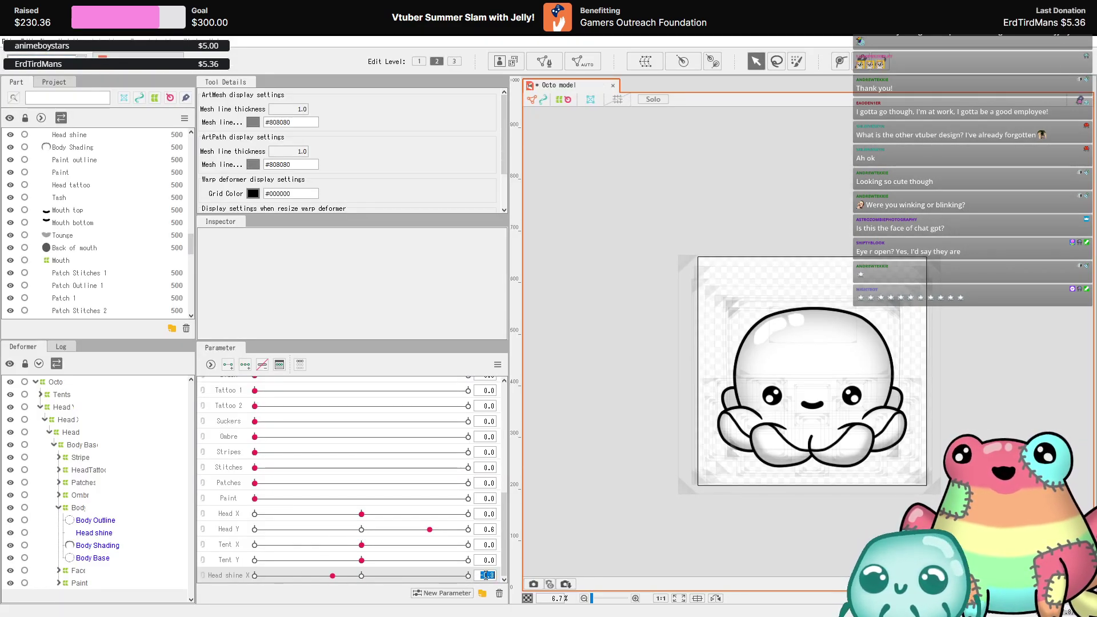
click(460, 575)
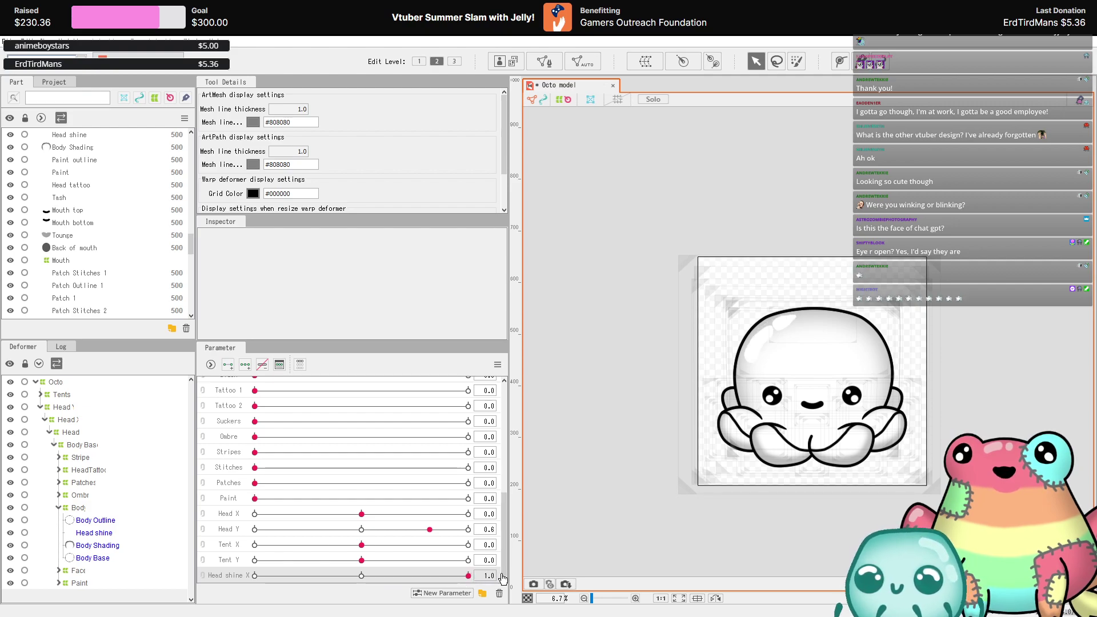
key(ctrl+z)
key(ctrl+z)
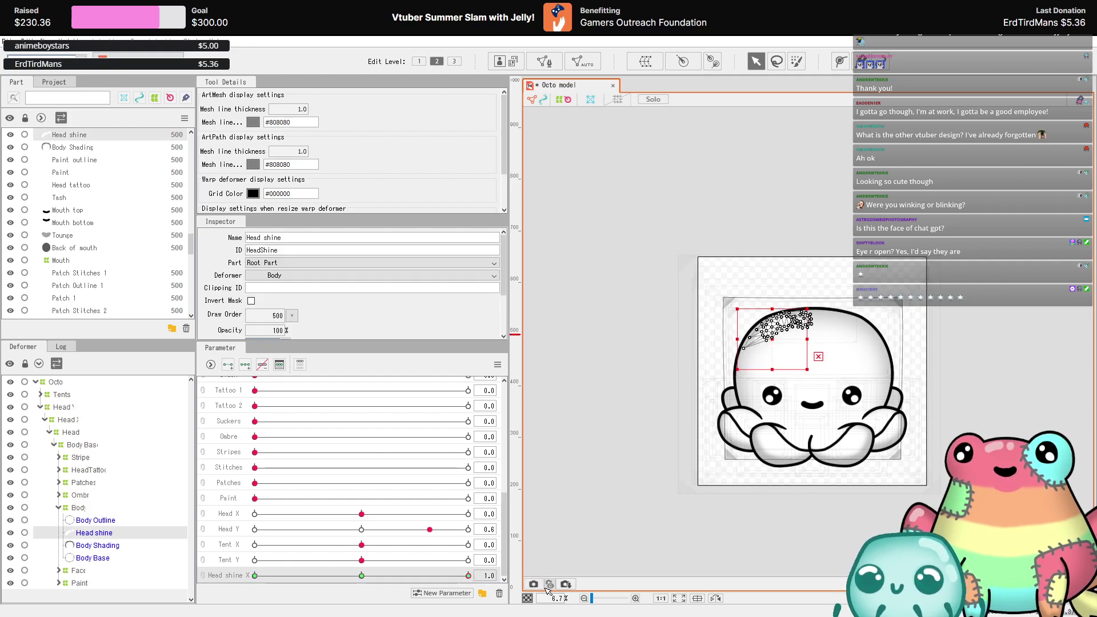
- Reopen the physics settings and set the pendulum shaking influence to 1.0 in the Tent X and Tent Y groups
click(66, 41)
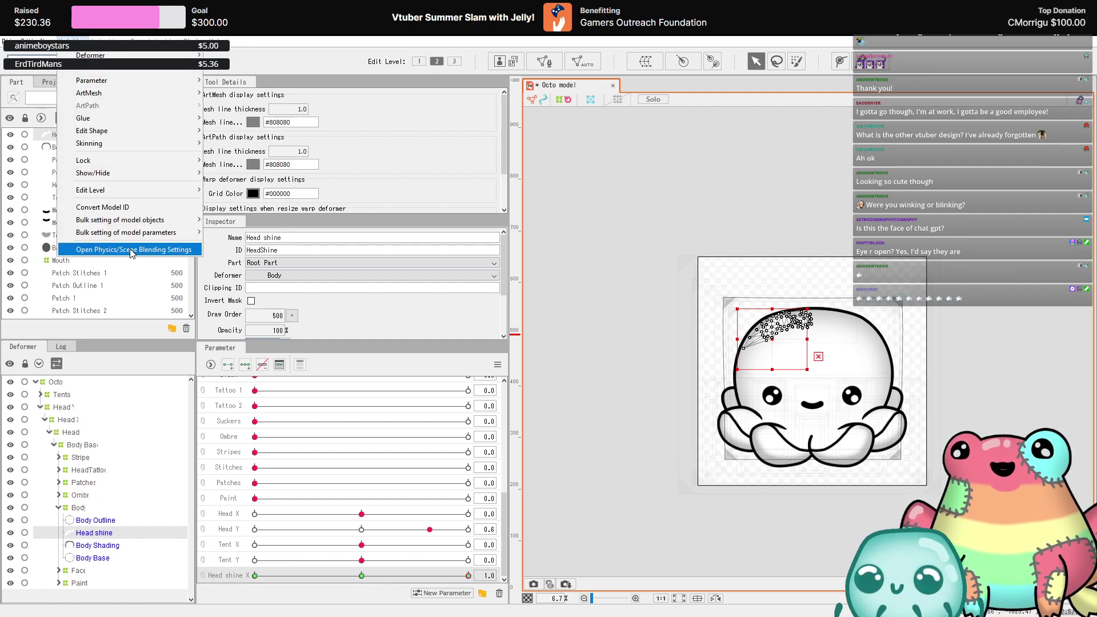
click(127, 250)
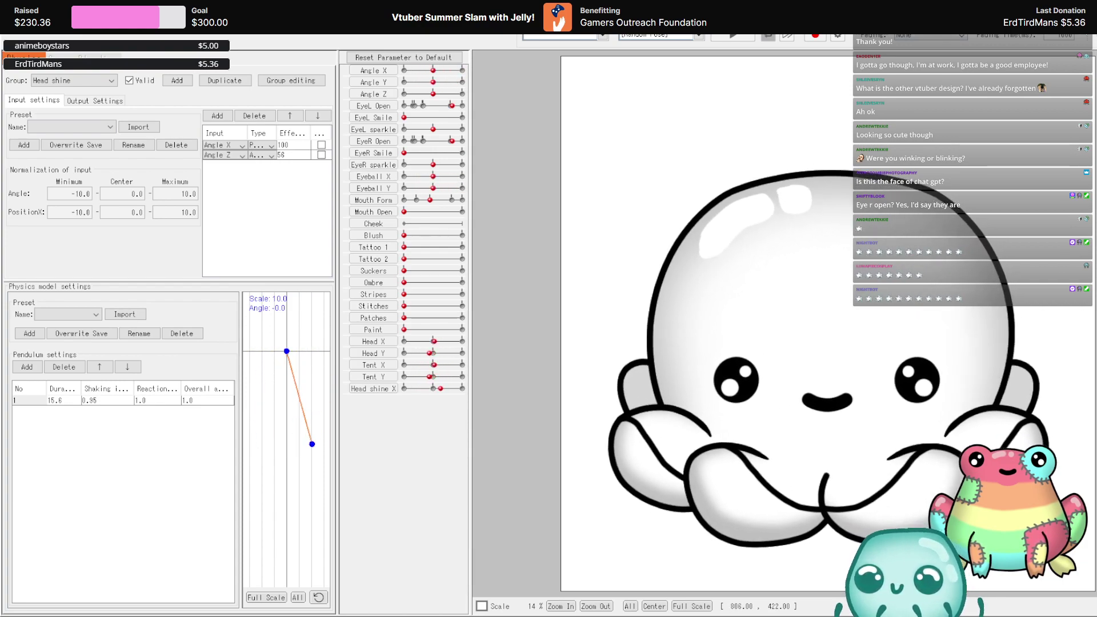
click(74, 80)
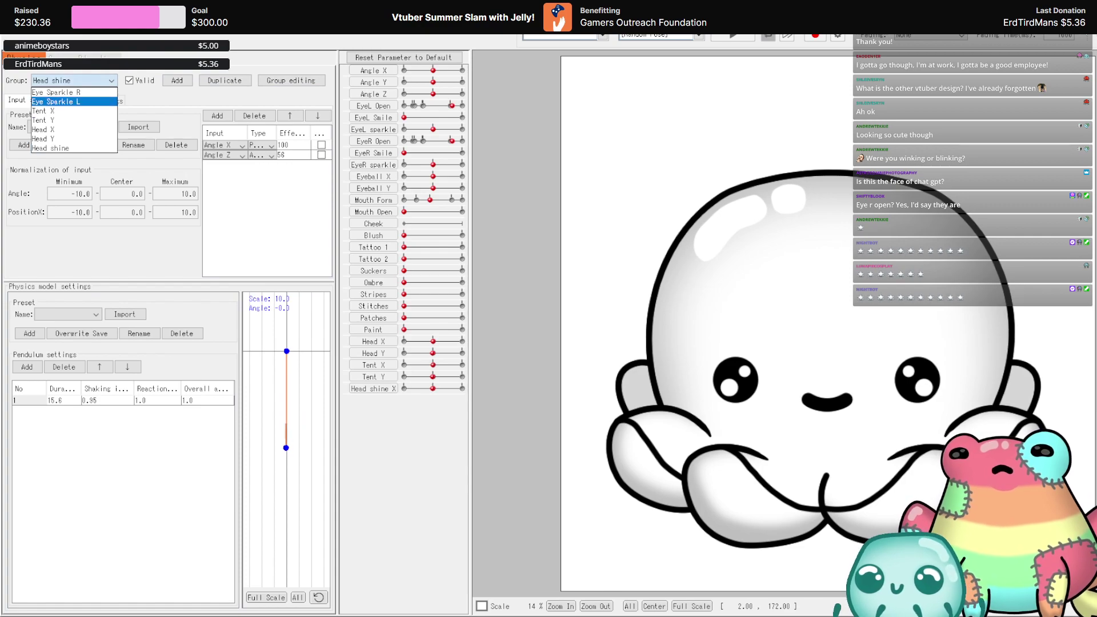
key(Up)
key(Return)
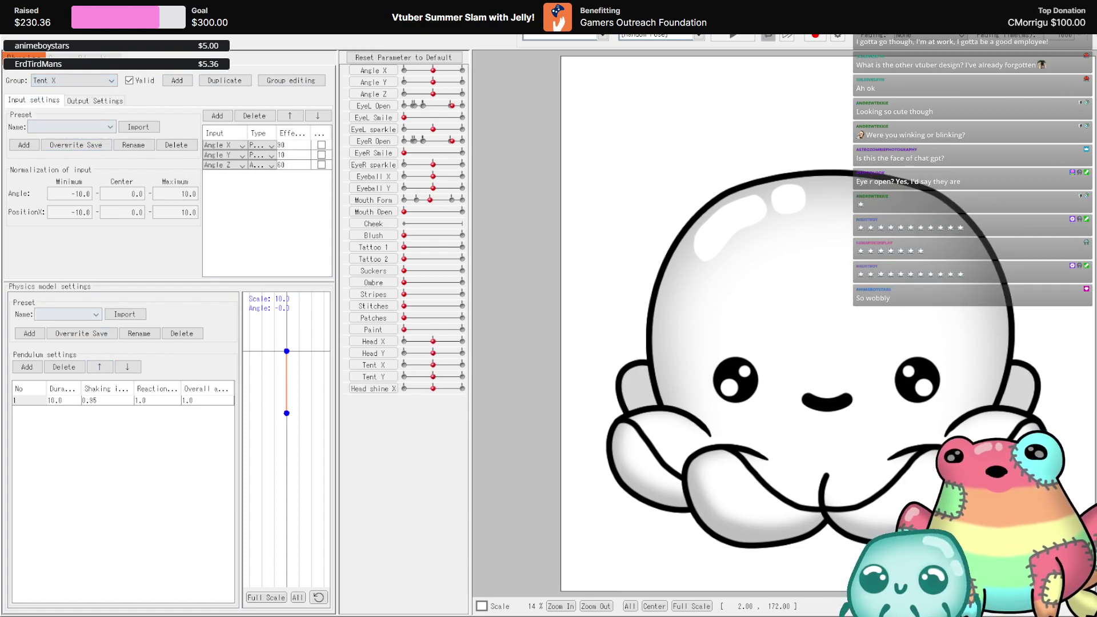
click(73, 81)
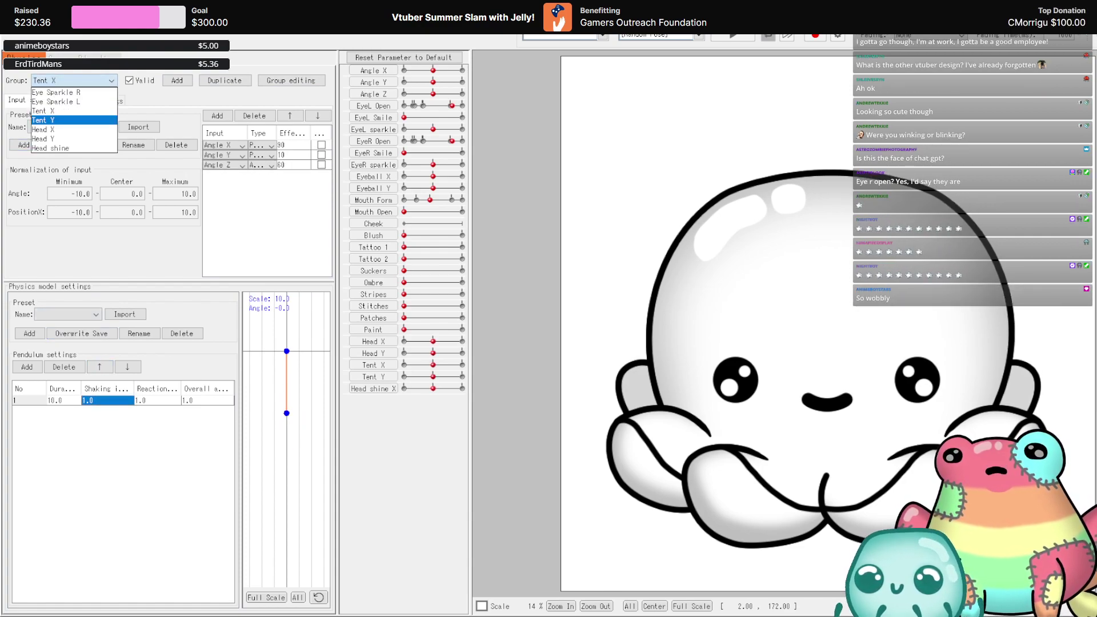
click(74, 141)
click(107, 400)
text(1.0)
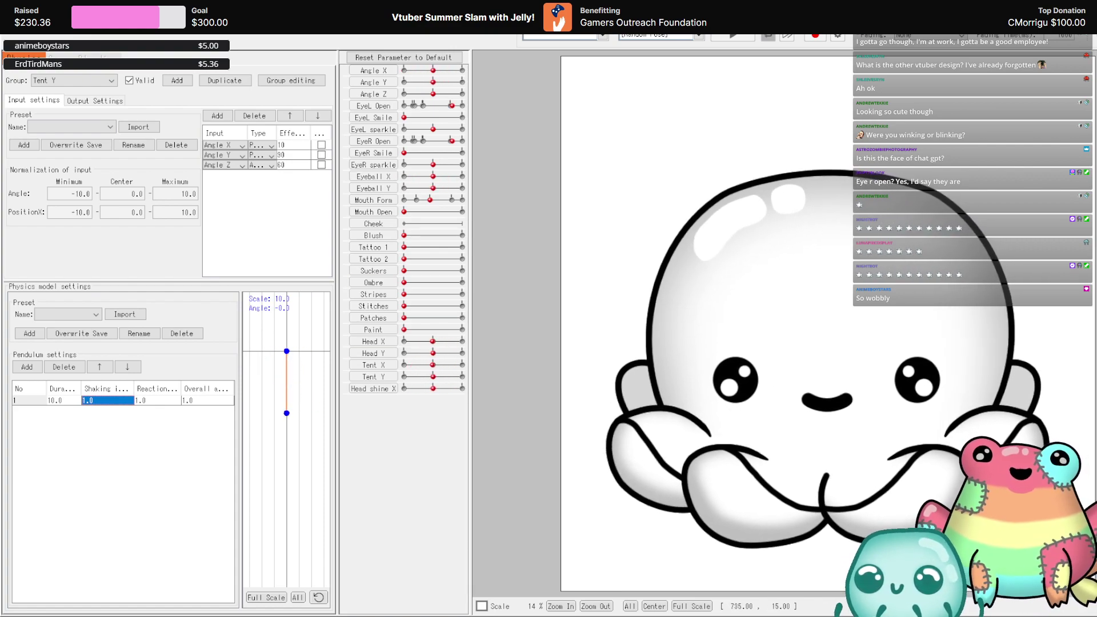
click(1083, 28)
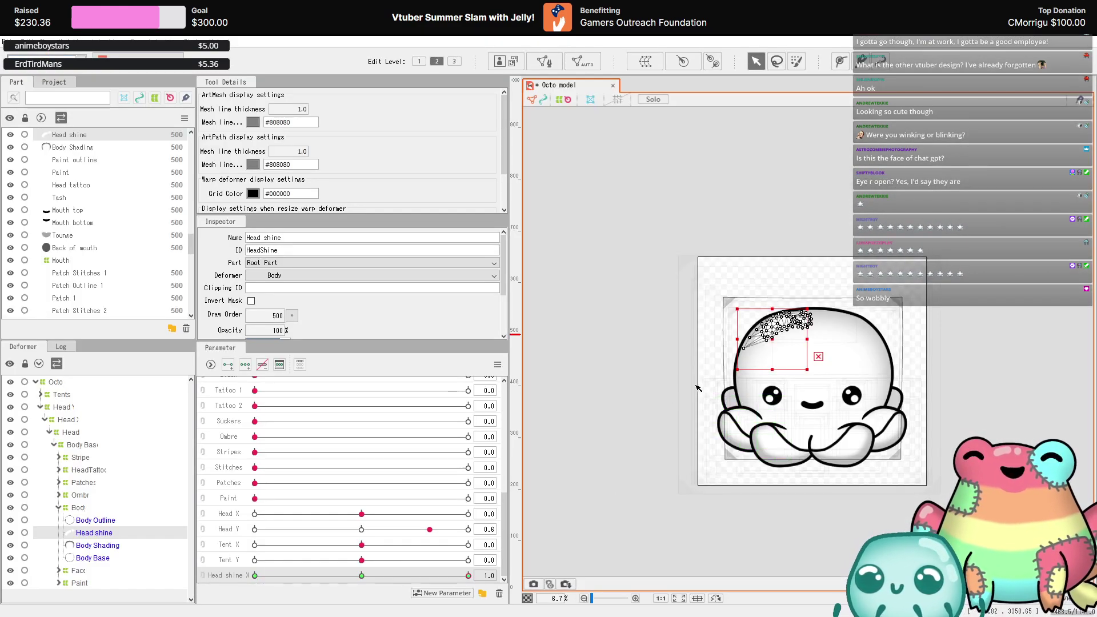
- Select all child objects of the Octo deformer and save the model
scroll(786, 346, up, 2)
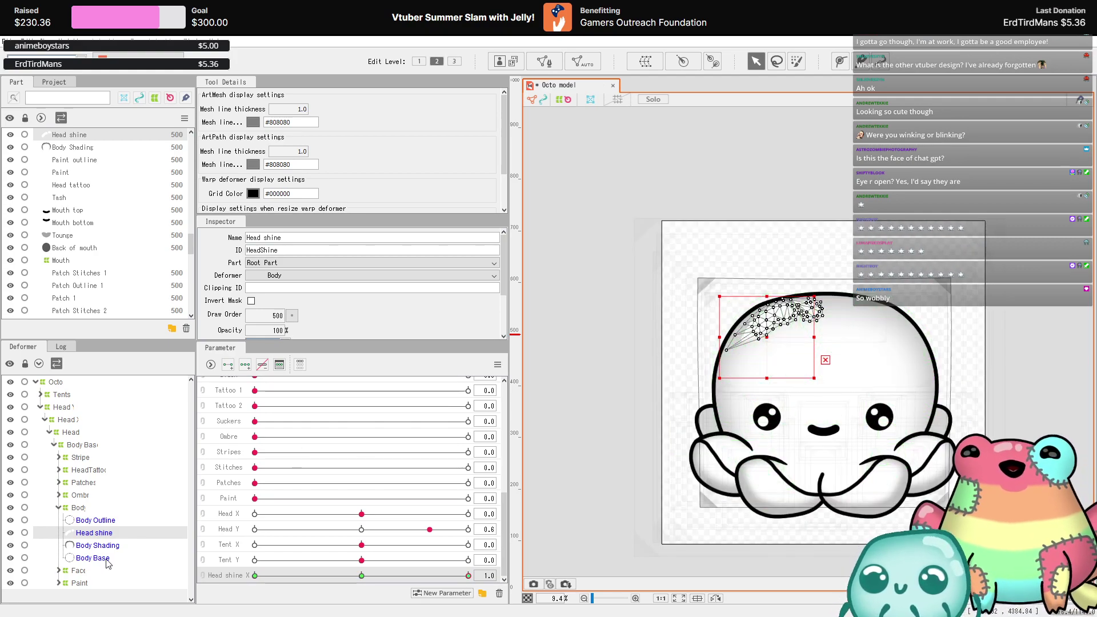
click(94, 386)
right_click(95, 386)
click(96, 387)
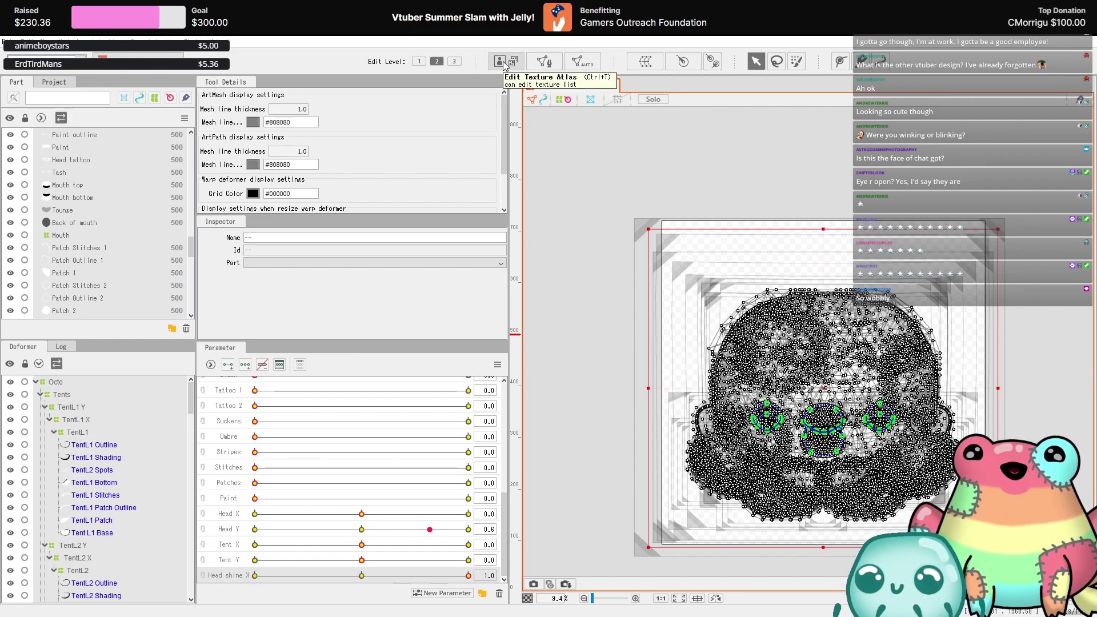
click(10, 41)
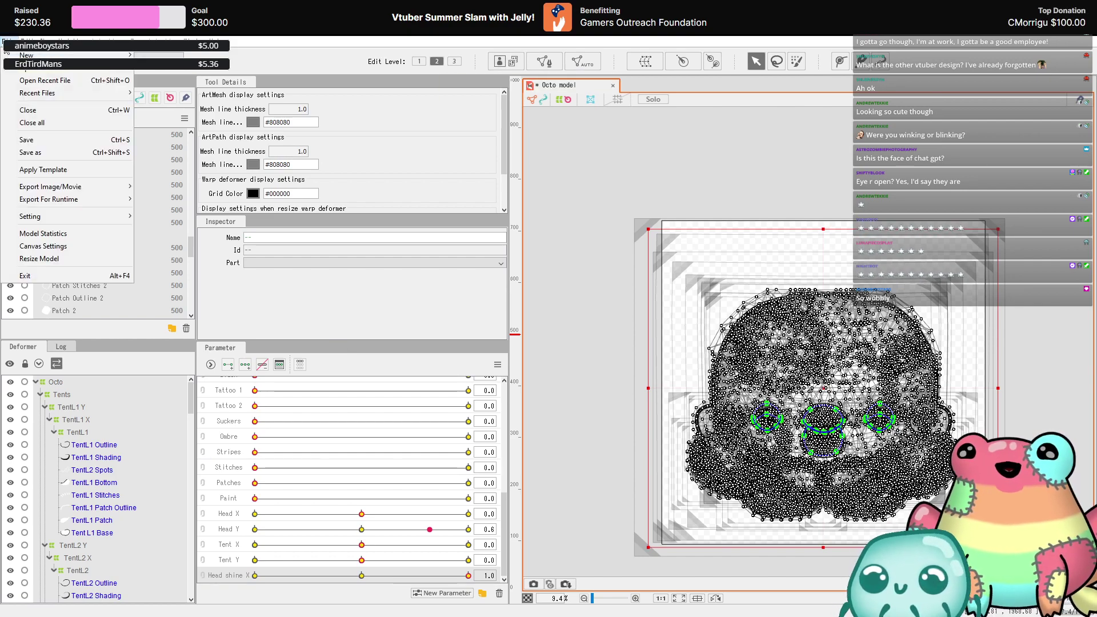
click(23, 142)
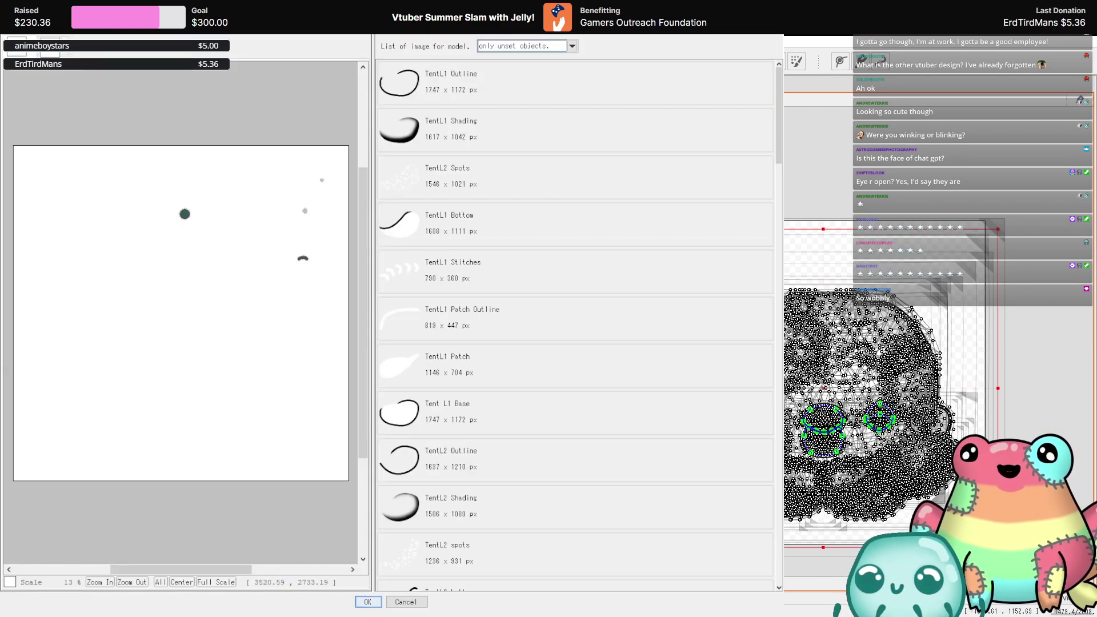
click(50, 48)
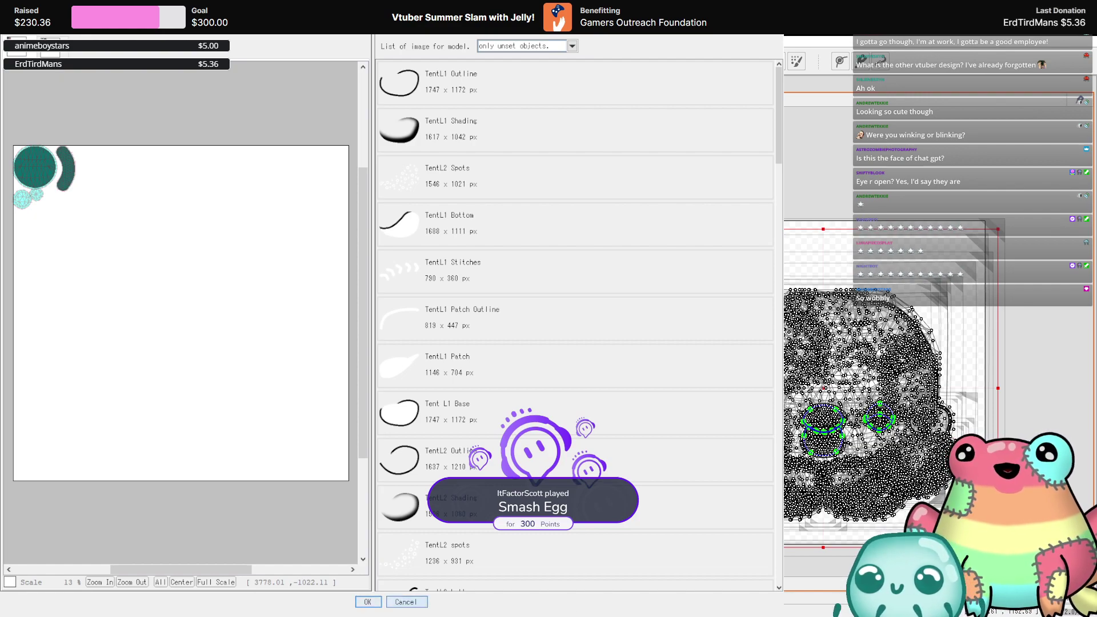
click(407, 601)
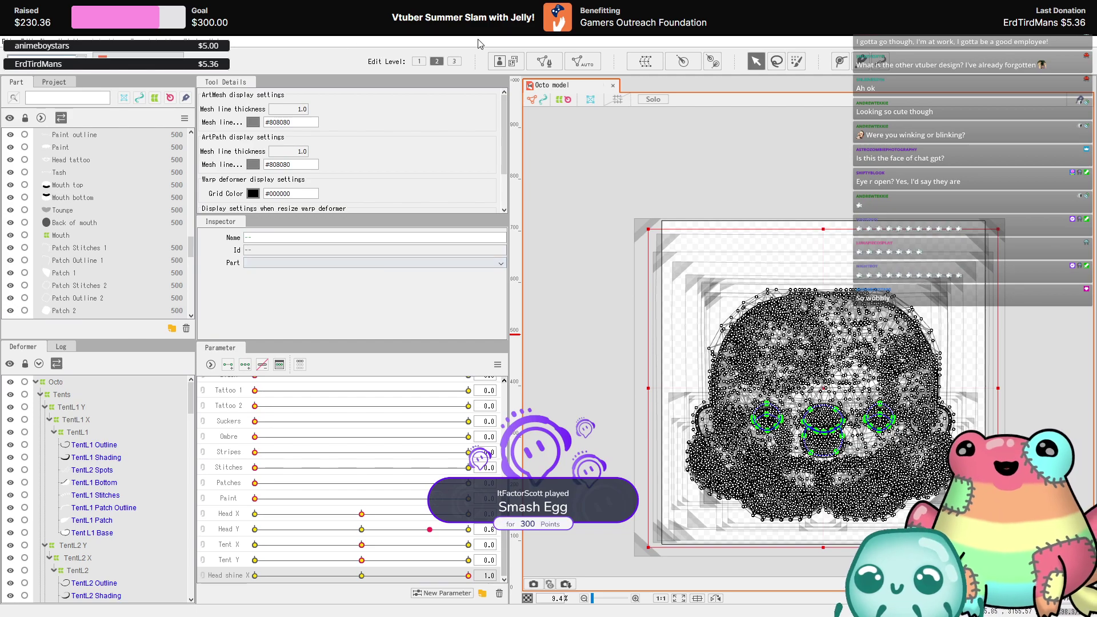
click(516, 61)
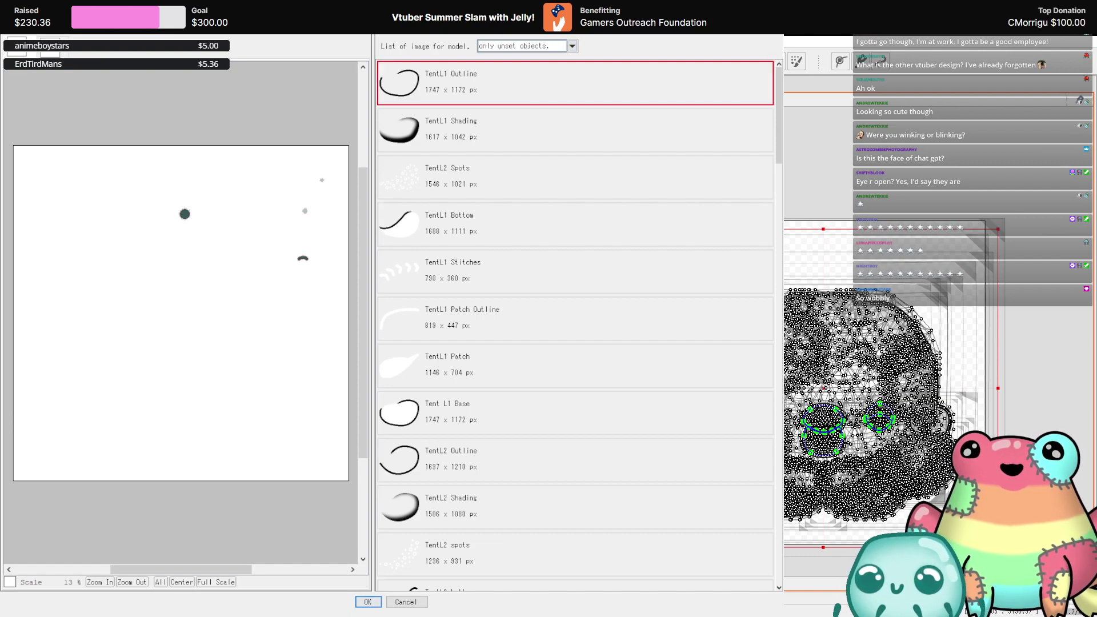
- Place all unset model images on the texture atlas, shift them slightly downward and apply the atlas
scroll(575, 326, down, 15)
scroll(575, 325, down, 13)
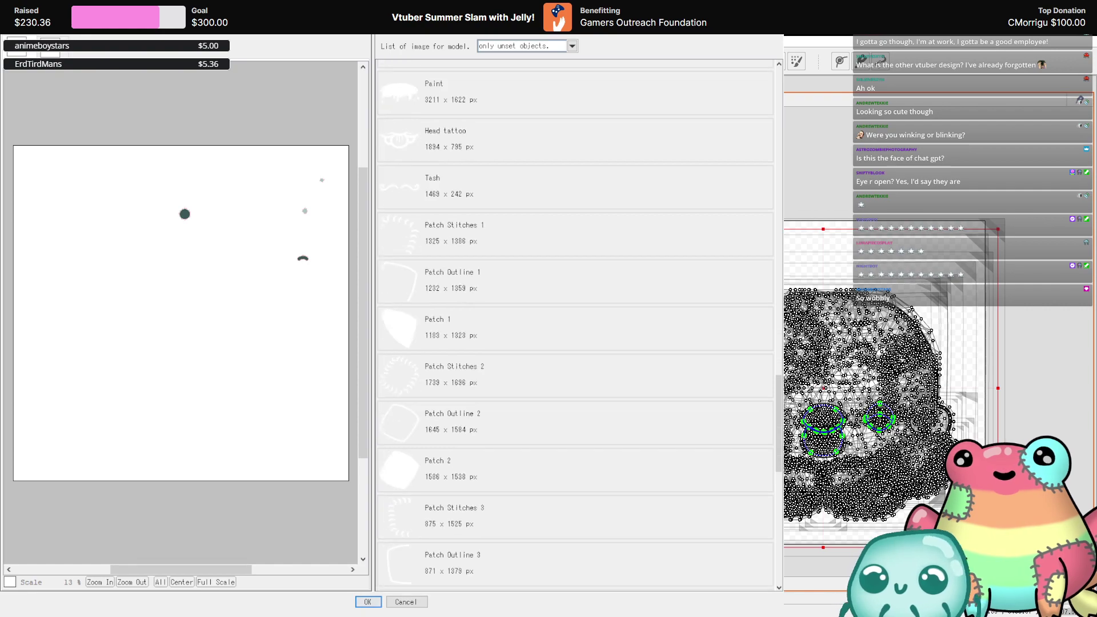
shift+click(575, 567)
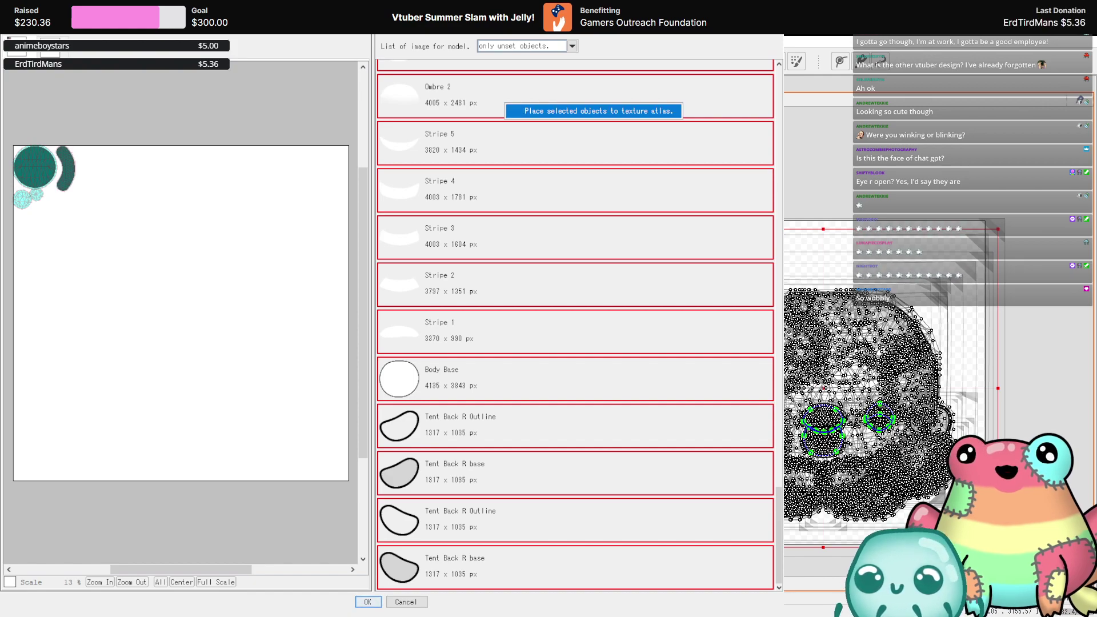
click(592, 111)
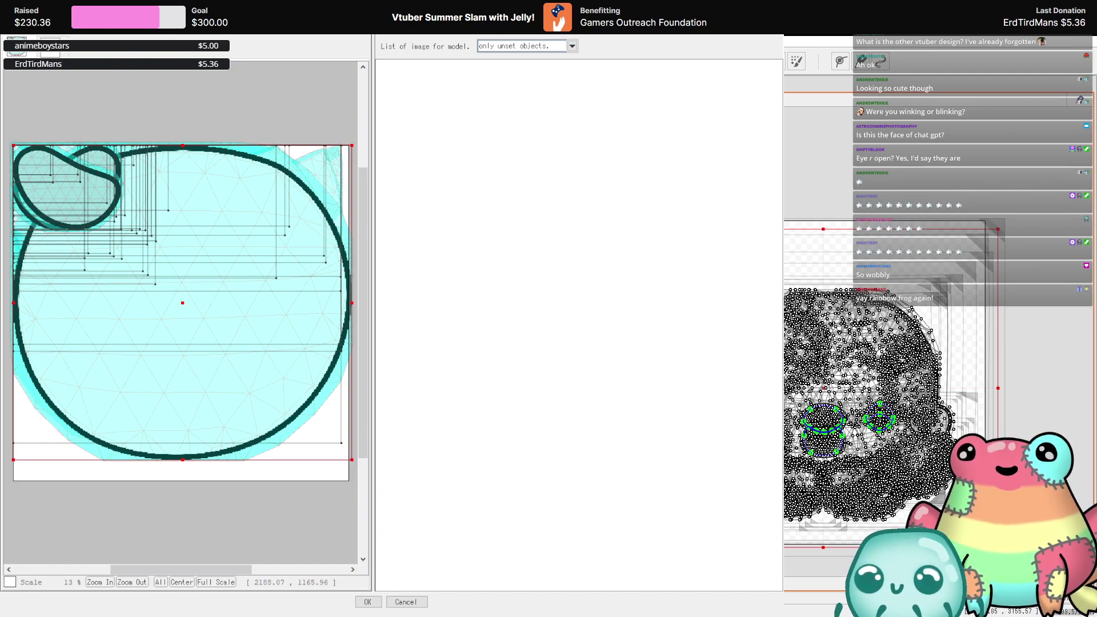
drag(195, 297, 200, 322)
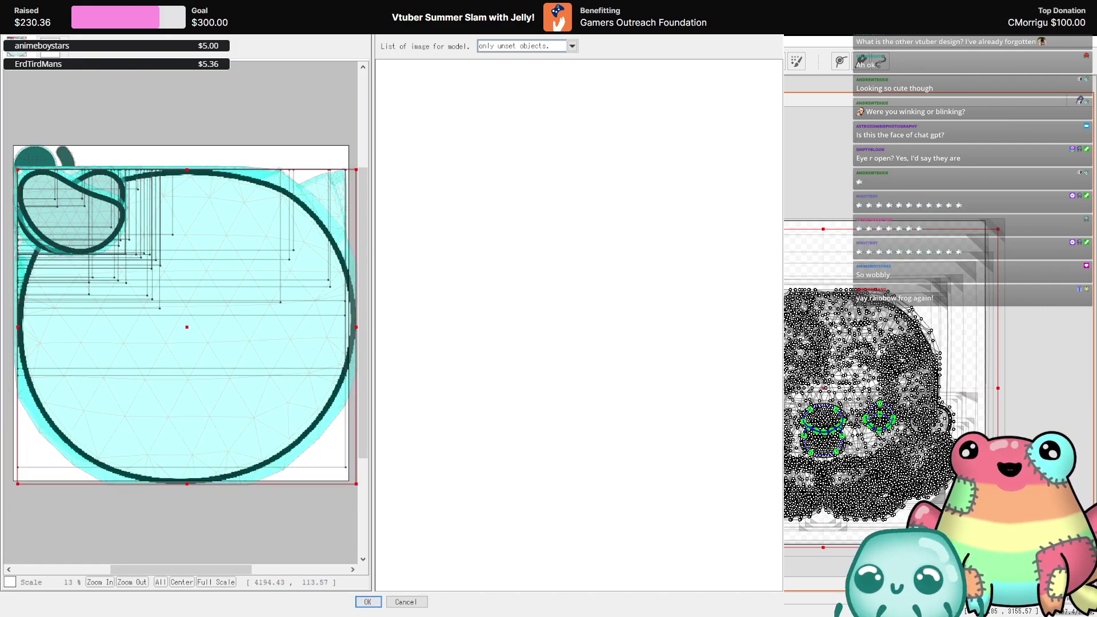
click(368, 602)
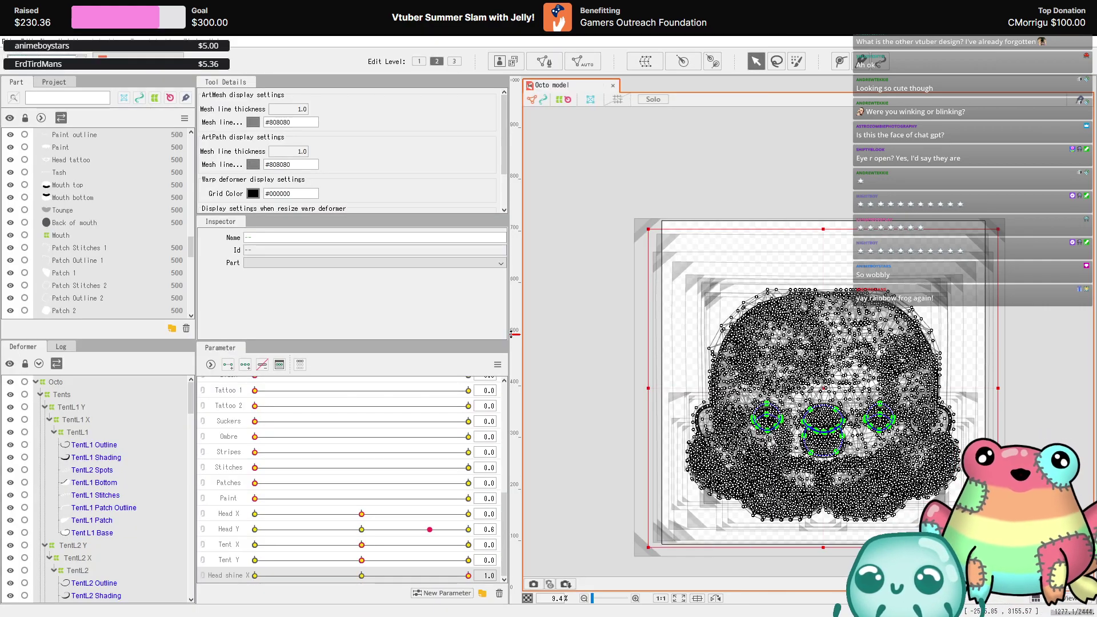
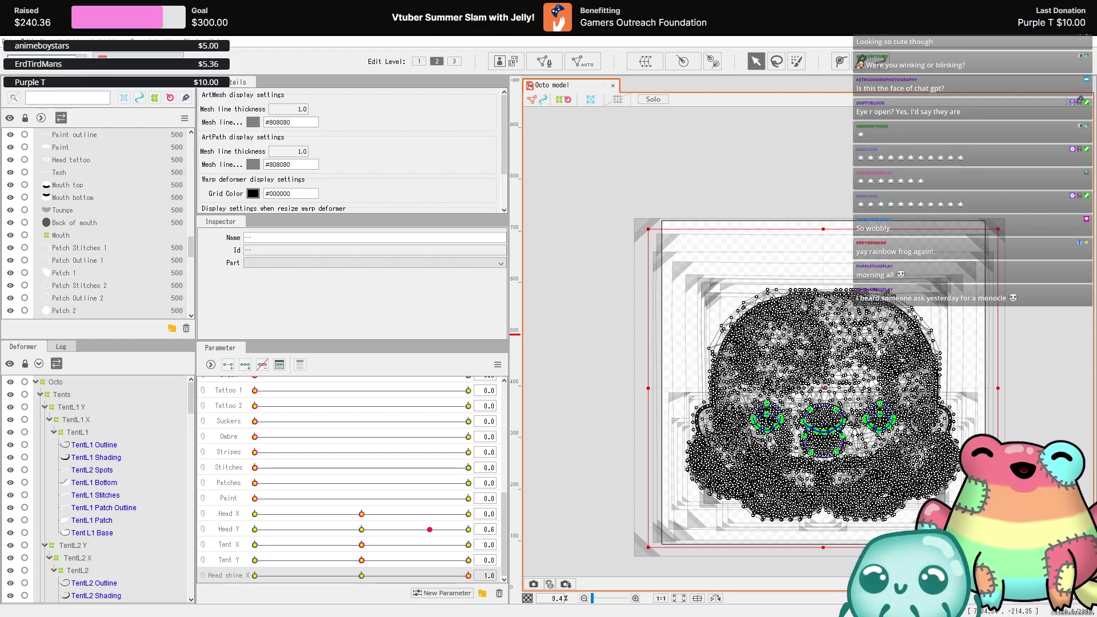
- Inspect the selected octopus meshes at different magnifications and look through the head, patch and stripe parts in the part list
scroll(760, 365, down, 3)
scroll(760, 365, up, 5)
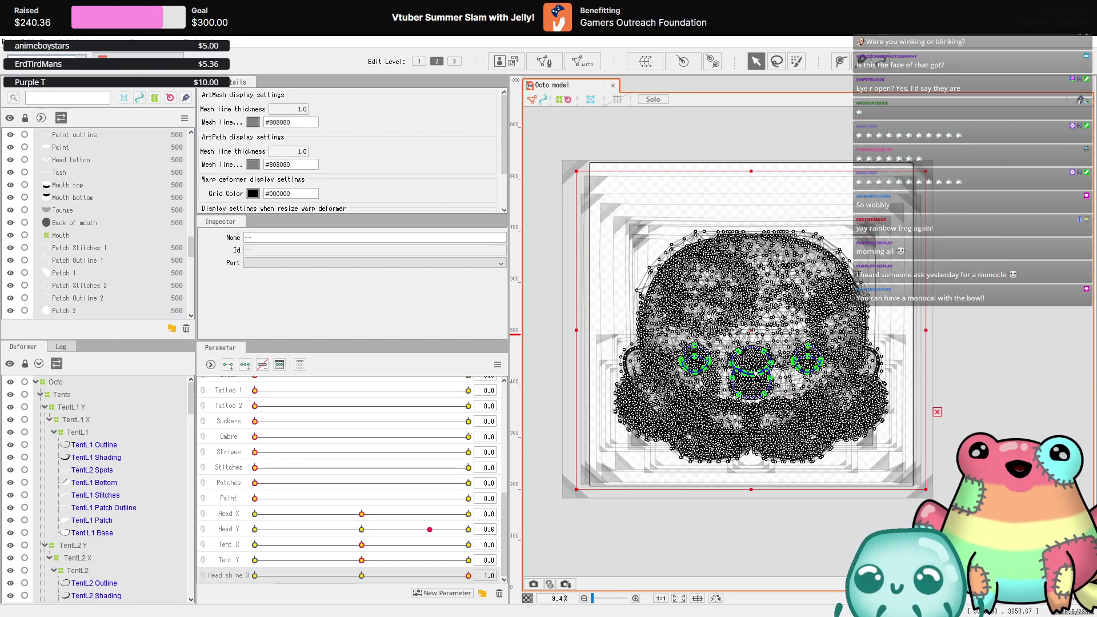
scroll(765, 364, up, 3)
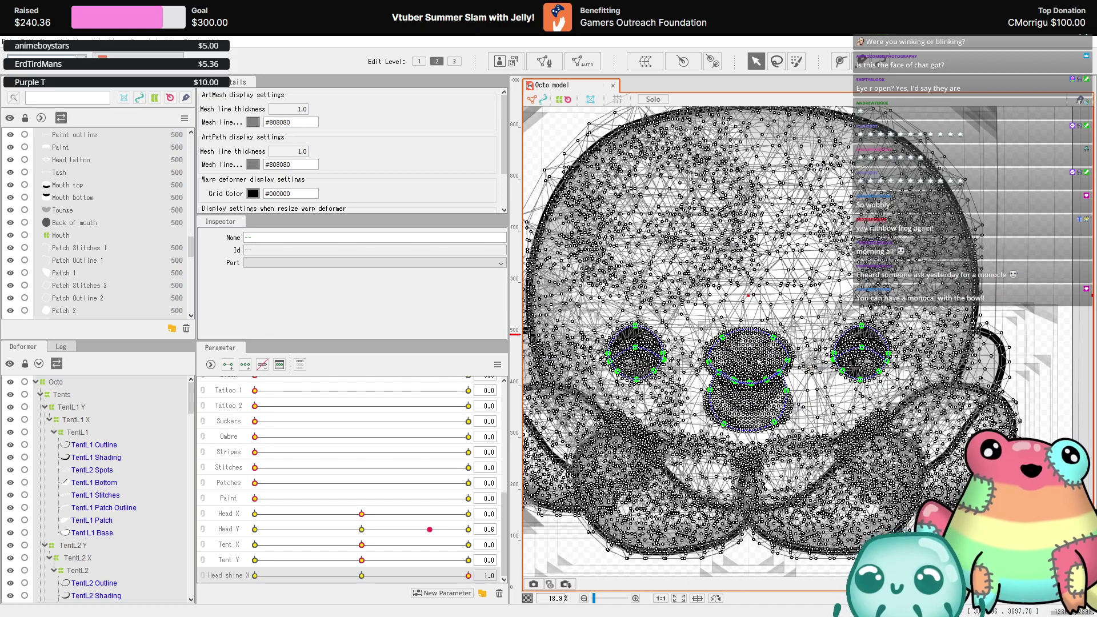
scroll(740, 379, down, 3)
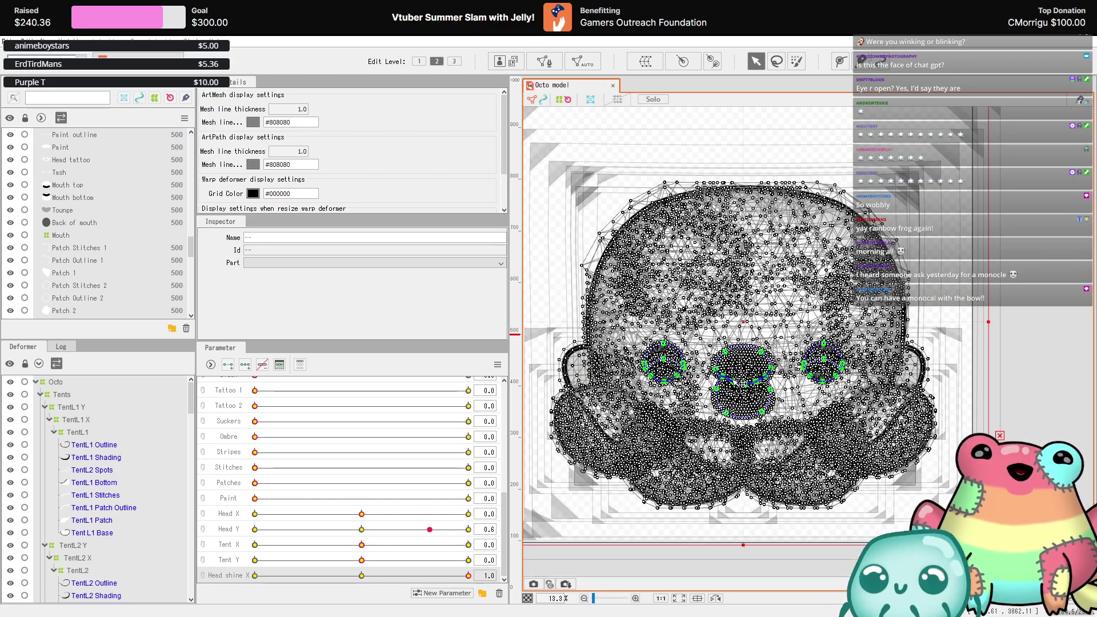
scroll(731, 383, up, 3)
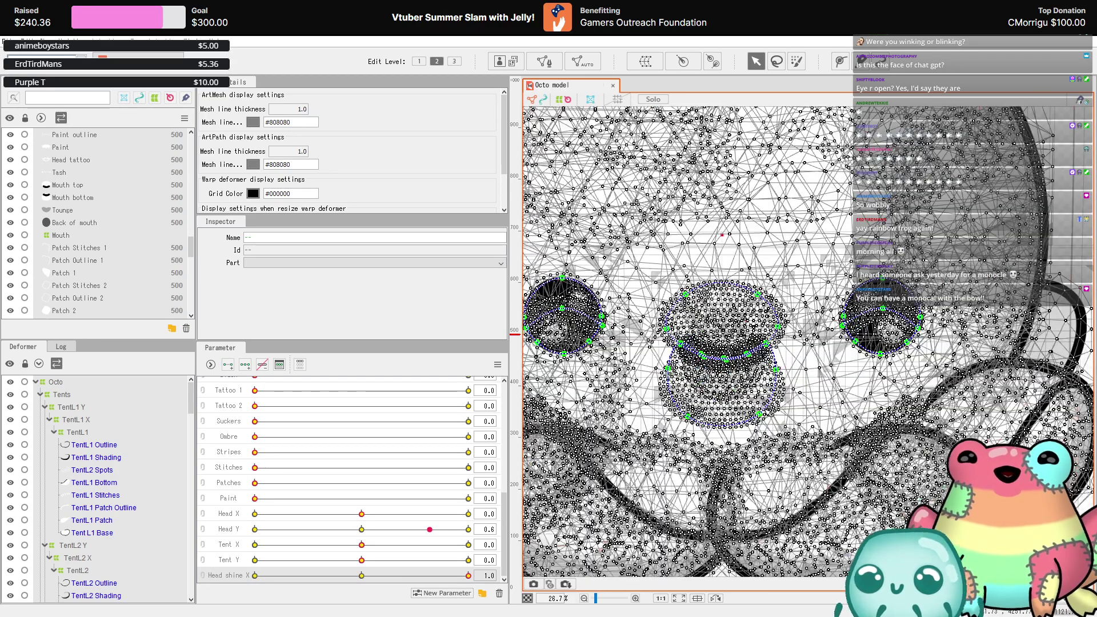
scroll(731, 383, down, 3)
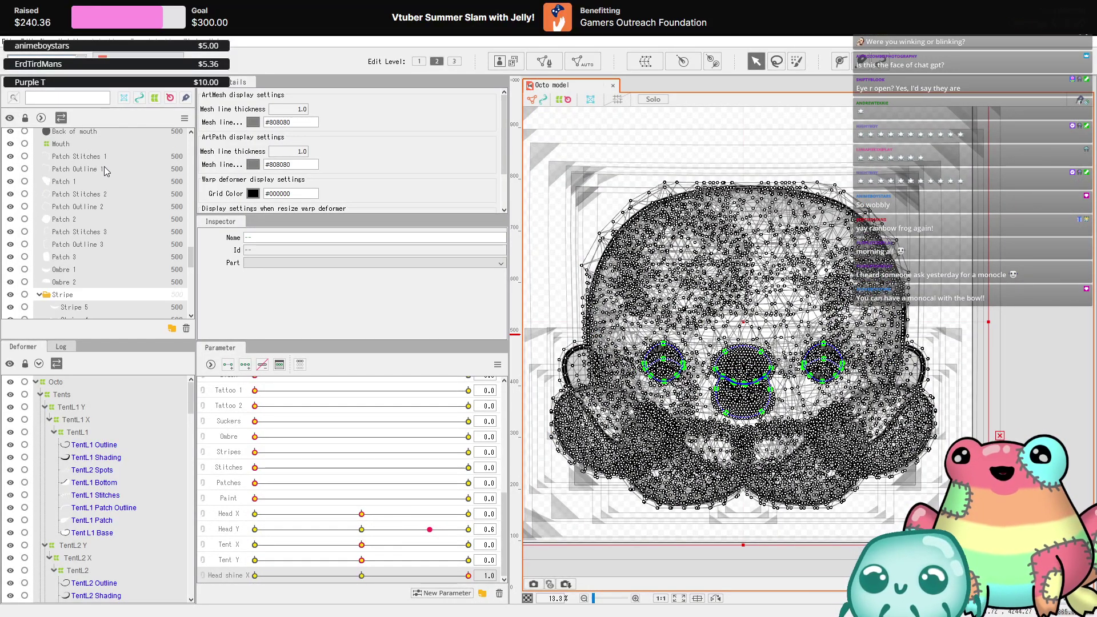
scroll(101, 173, down, 5)
scroll(102, 174, up, 5)
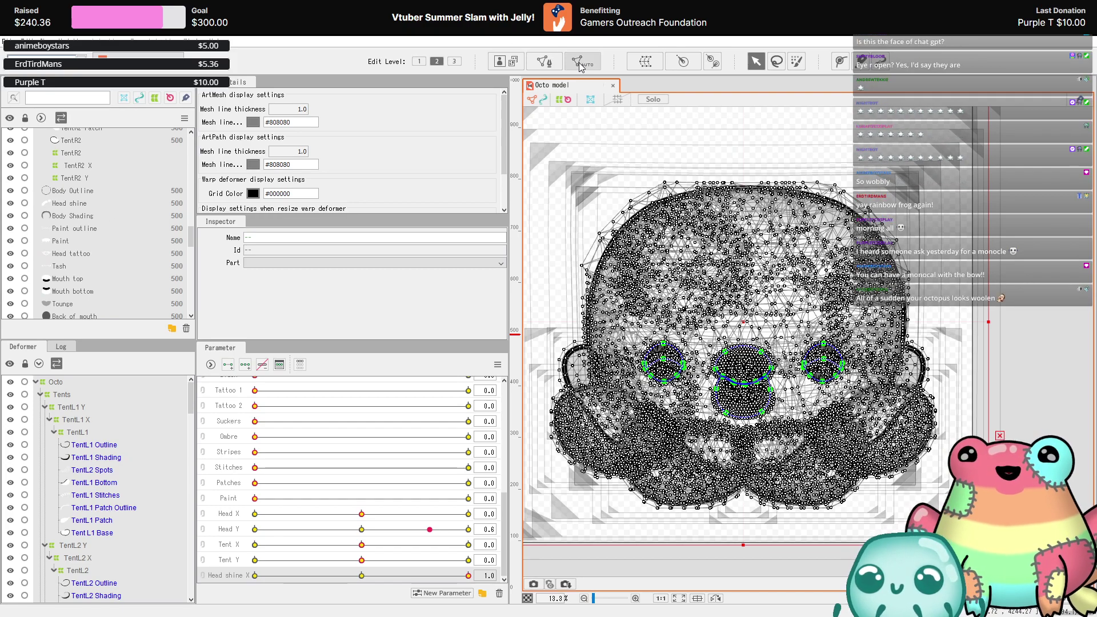
- Open the texture atlas editor and move all mouth images on the second texture slightly towards its upper-left corner
click(503, 64)
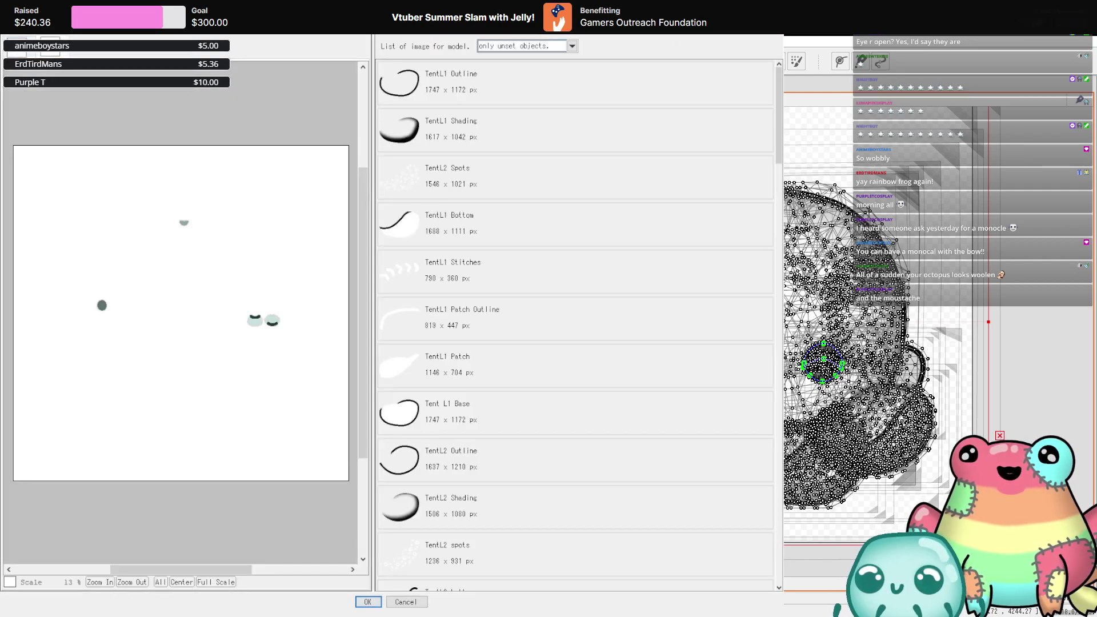
click(50, 49)
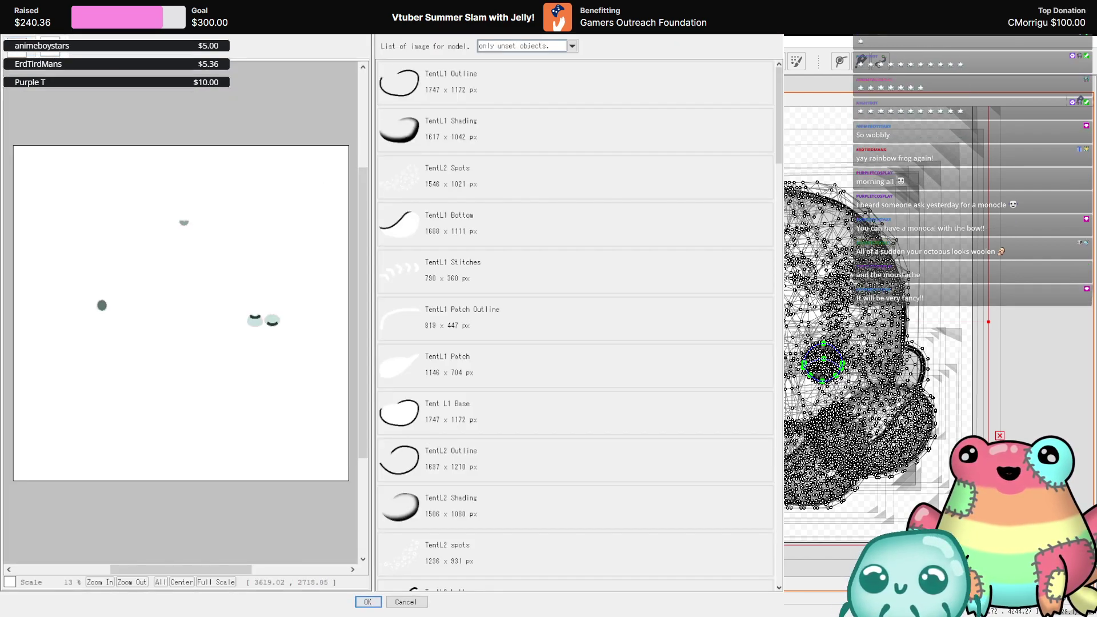
drag(68, 176, 309, 350)
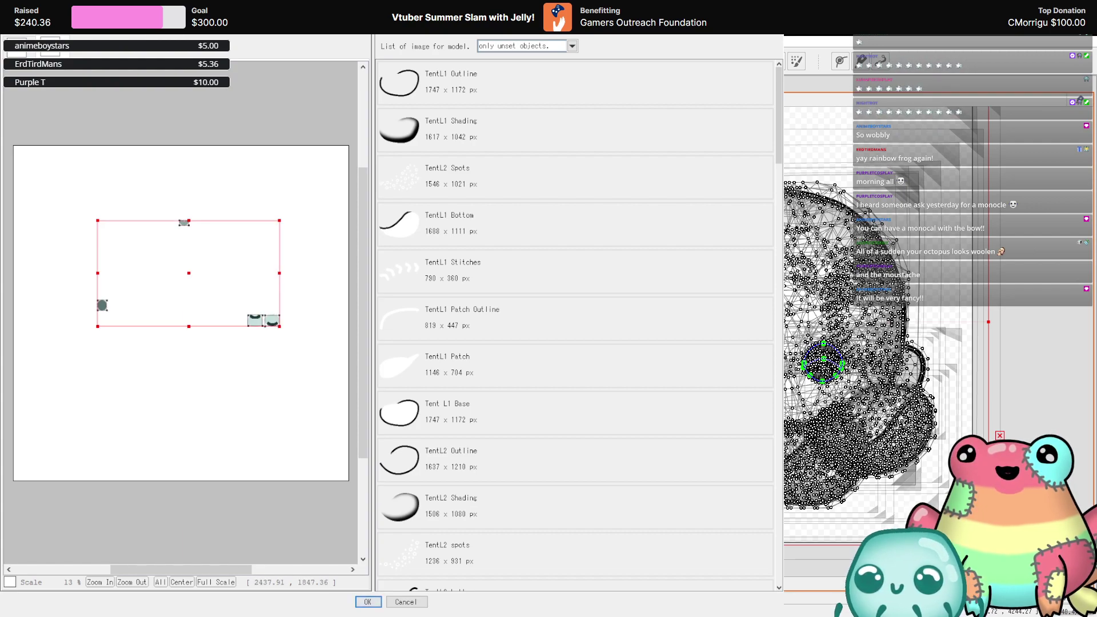
drag(189, 284, 62, 105)
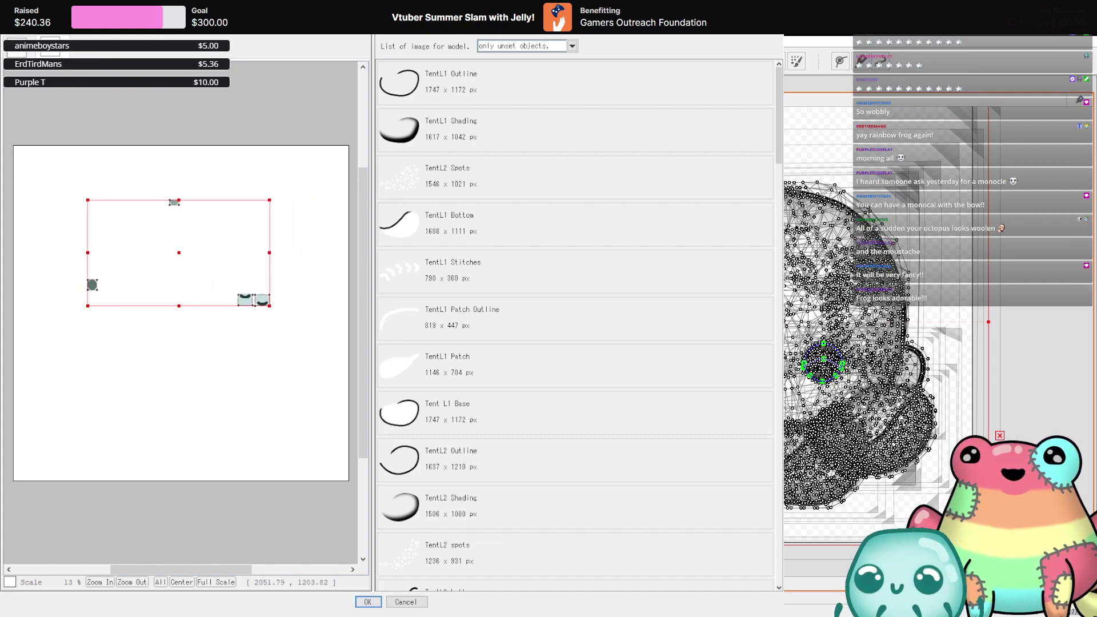
- Look through the list of unset model images and check the images placed on the first texture
scroll(574, 322, down, 3)
scroll(575, 323, down, 10)
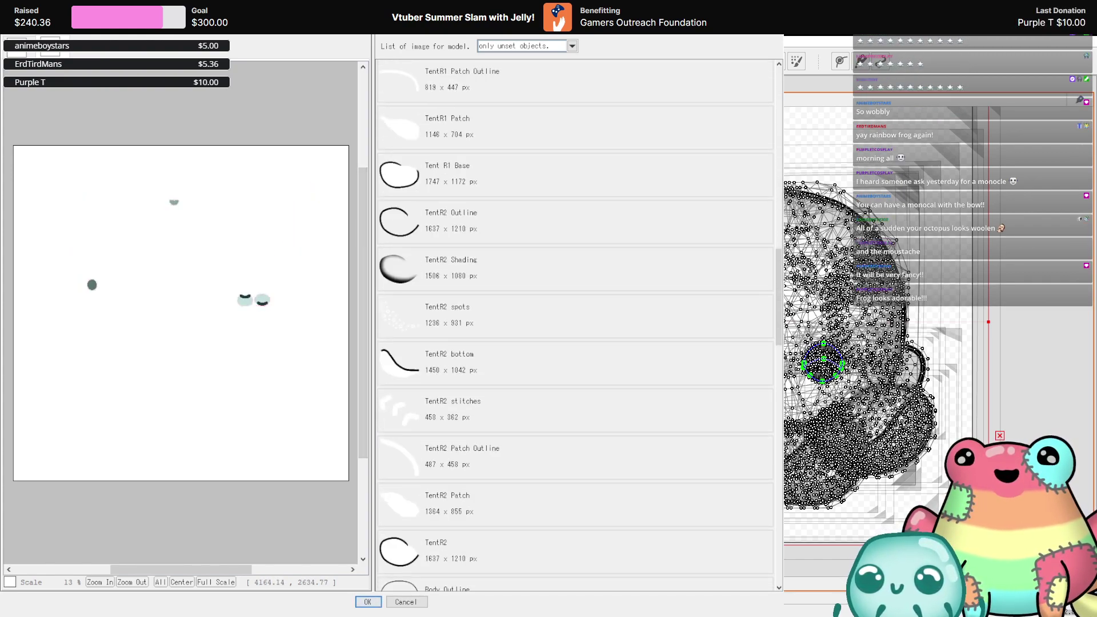
scroll(575, 323, down, 20)
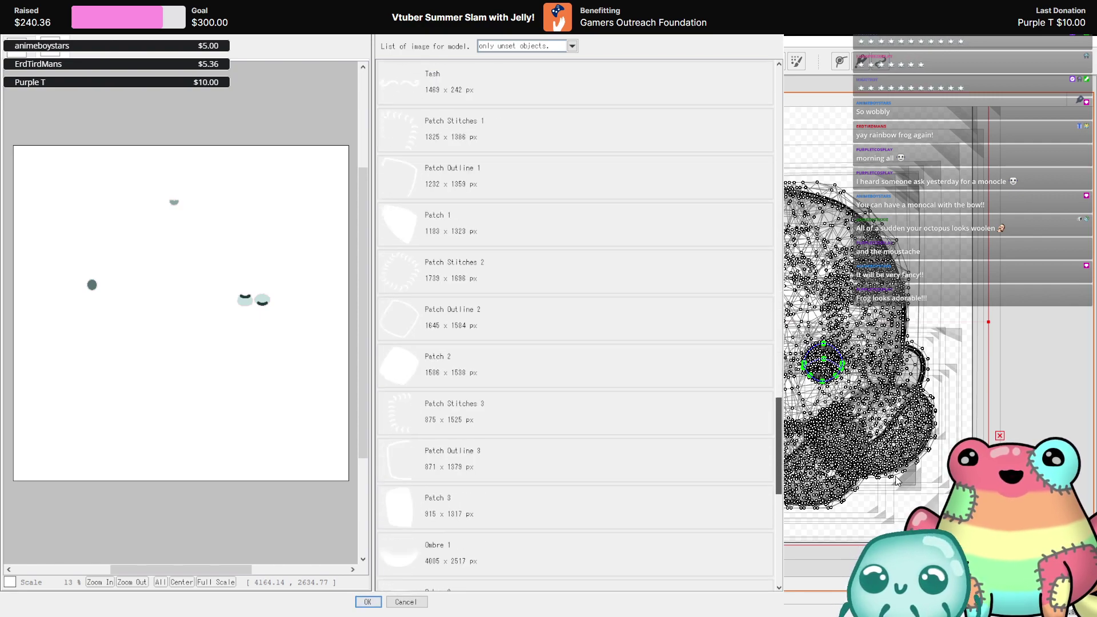
scroll(574, 323, up, 20)
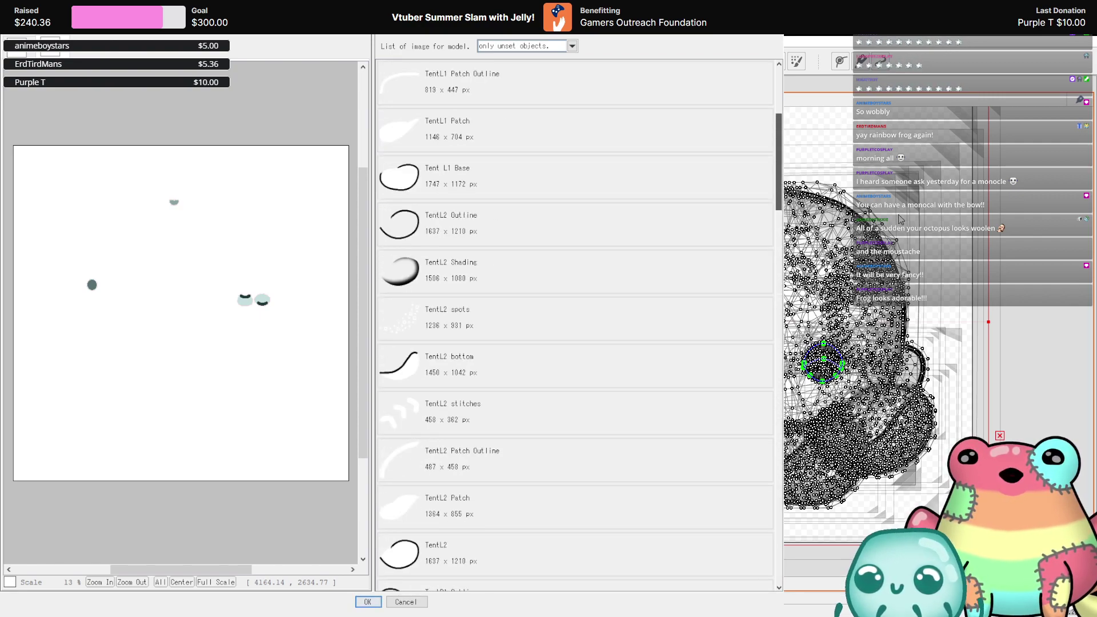
click(16, 48)
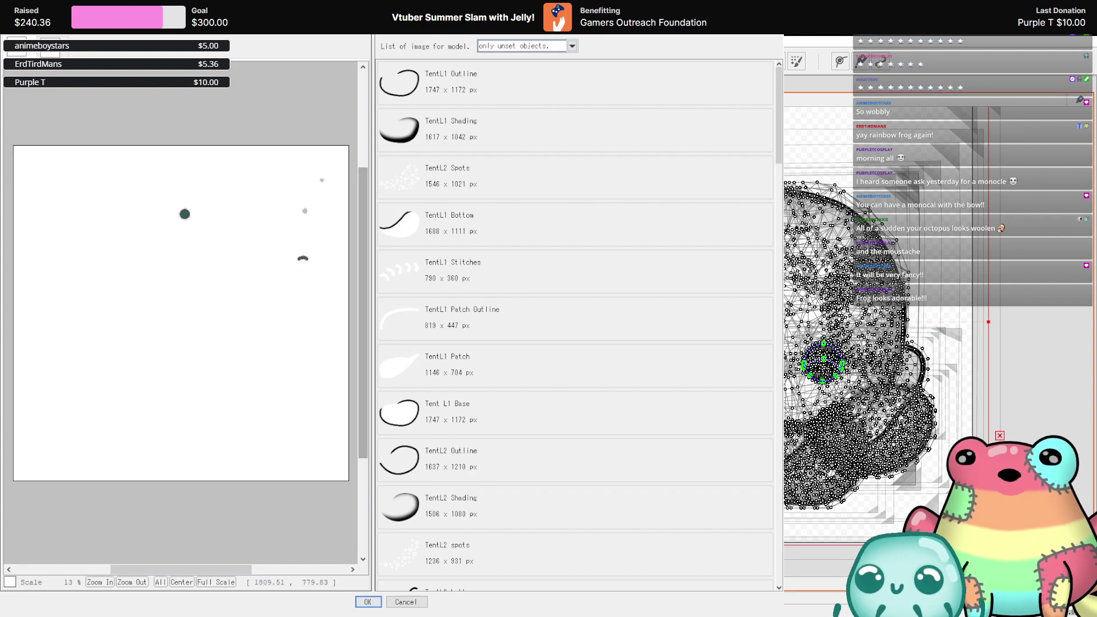
click(184, 214)
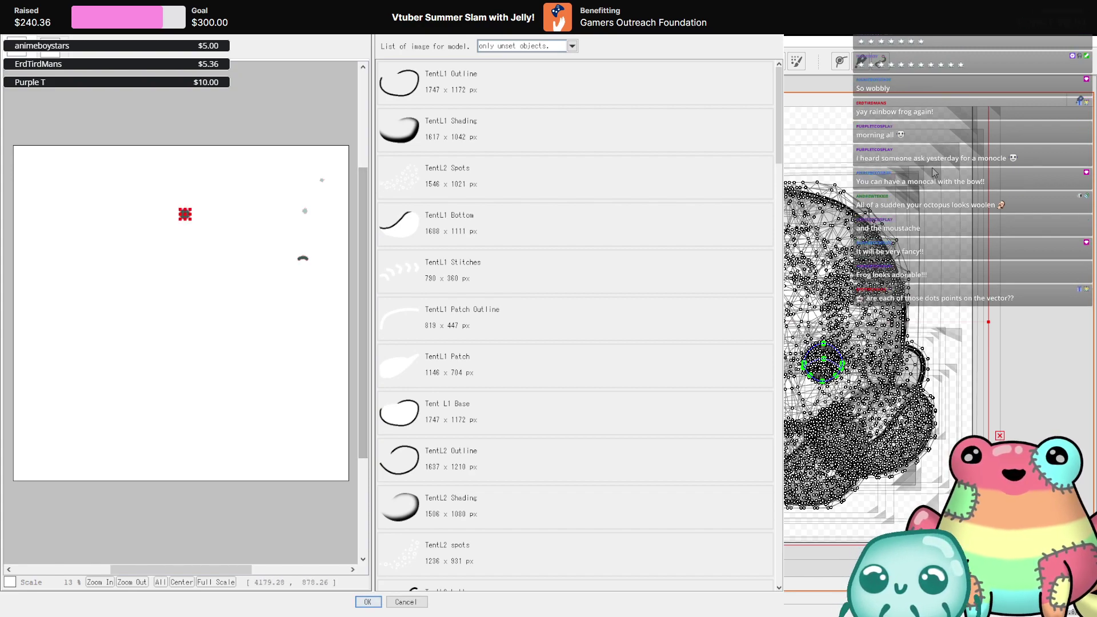
scroll(574, 323, down, 3)
scroll(906, 194, down, 20)
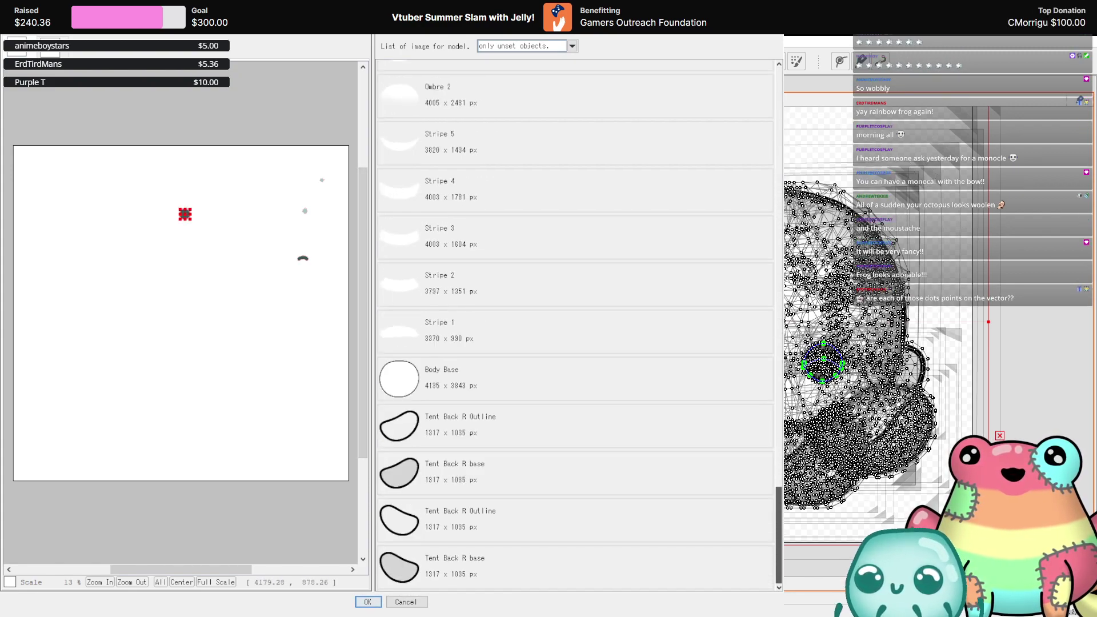
- Return to the second texture and check the texture commands, the lower mouth image and the image list filter
click(50, 48)
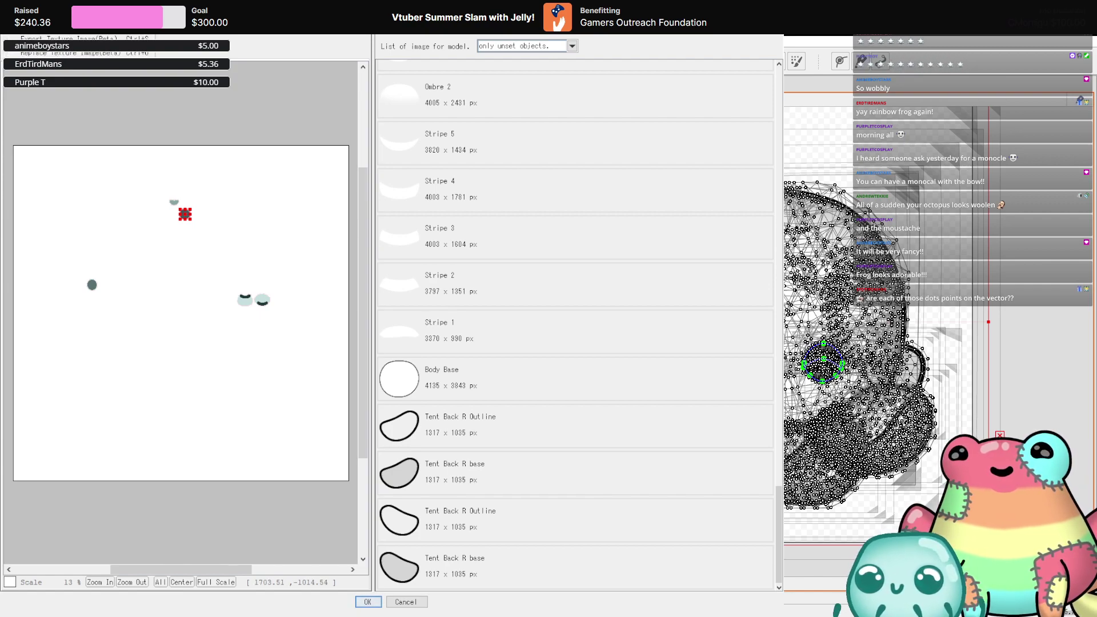
mouse_move(31, 7)
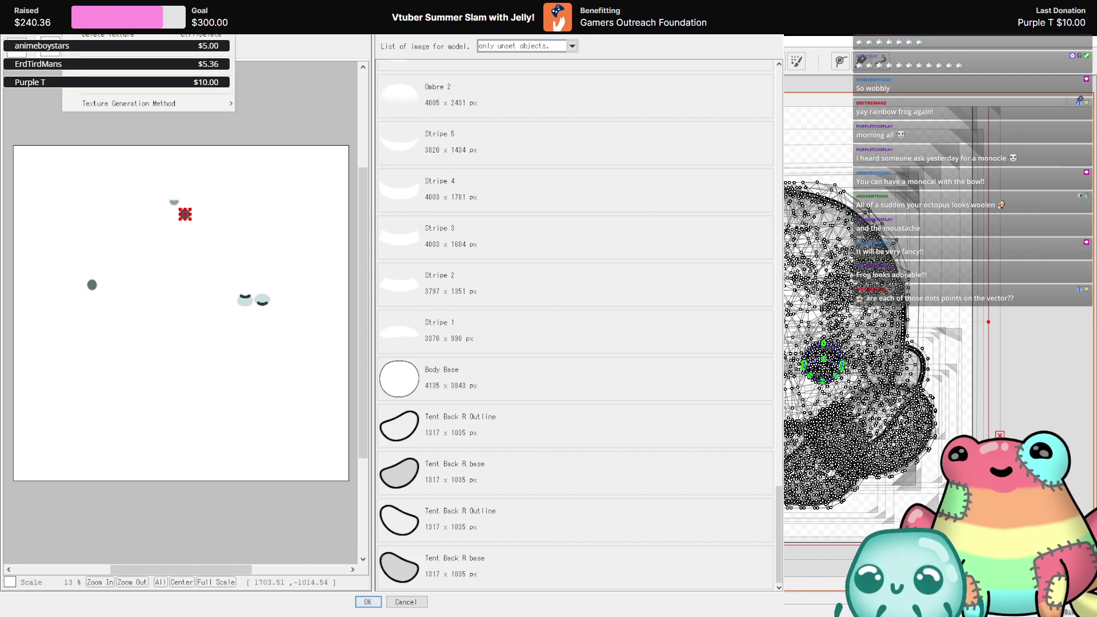
click(160, 114)
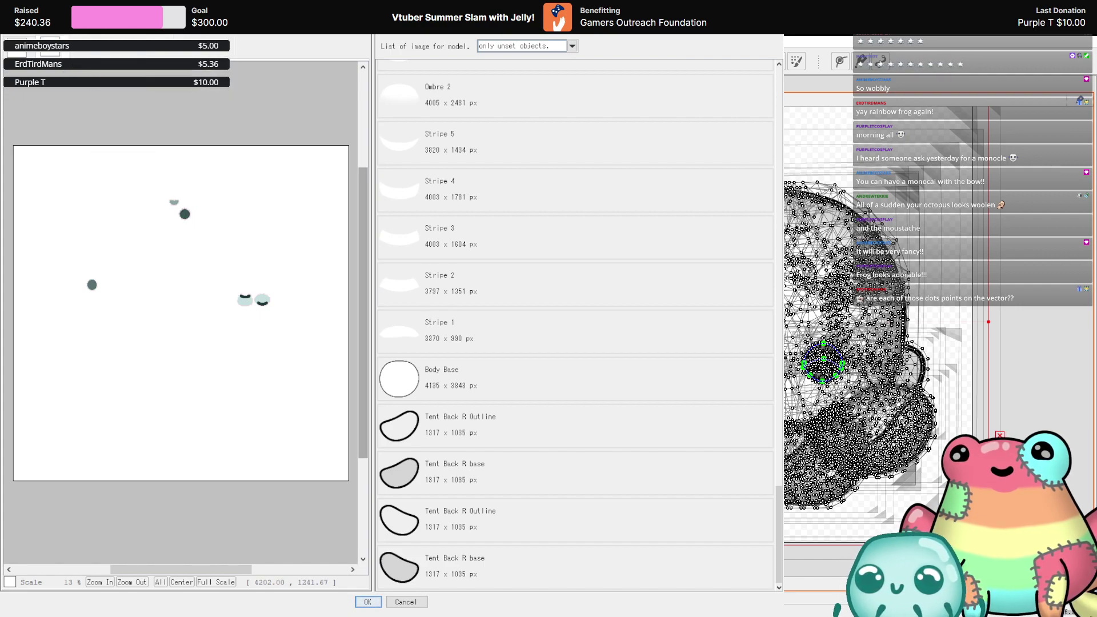
click(260, 299)
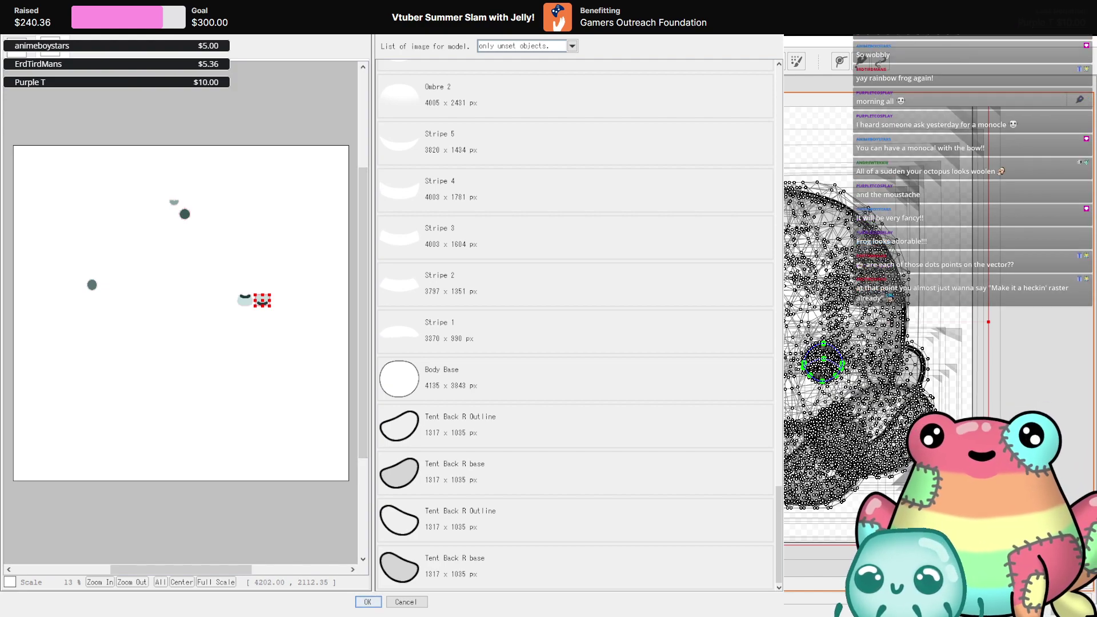
click(572, 46)
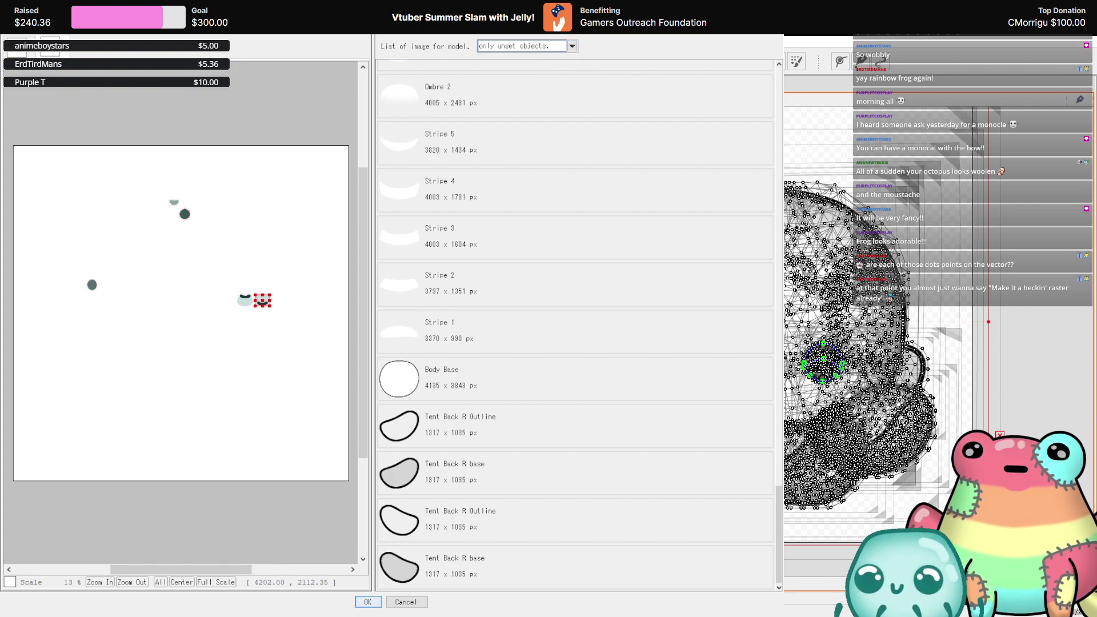
scroll(215, 379, down, 6)
scroll(213, 353, up, 5)
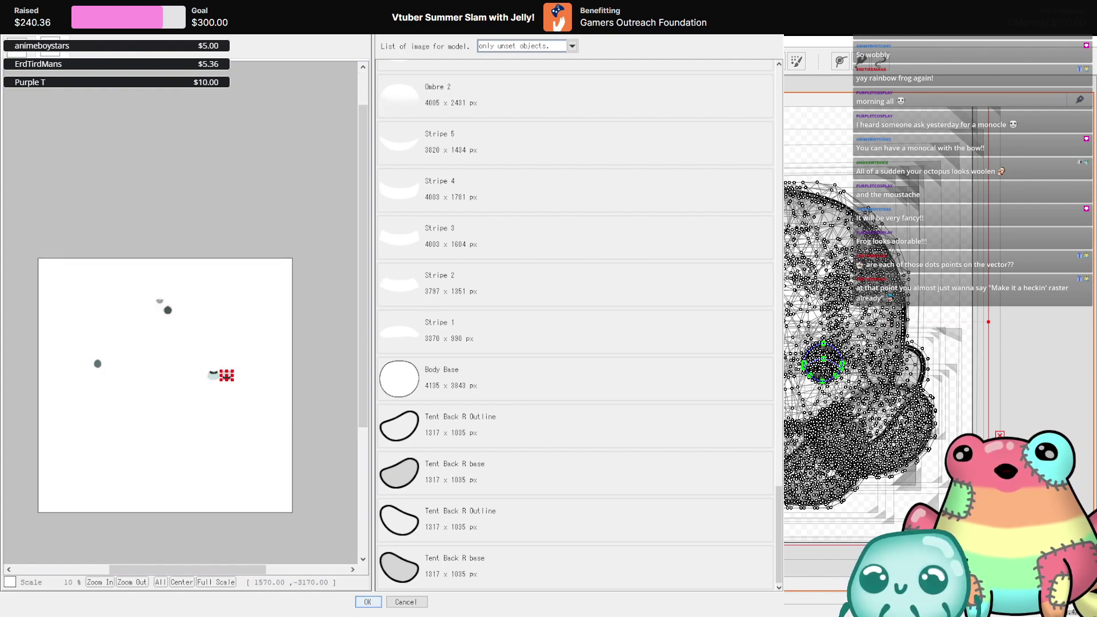
- Place the Body Base image on the second texture, shrink it to under half size in the upper-left area and close the atlas editor
click(574, 378)
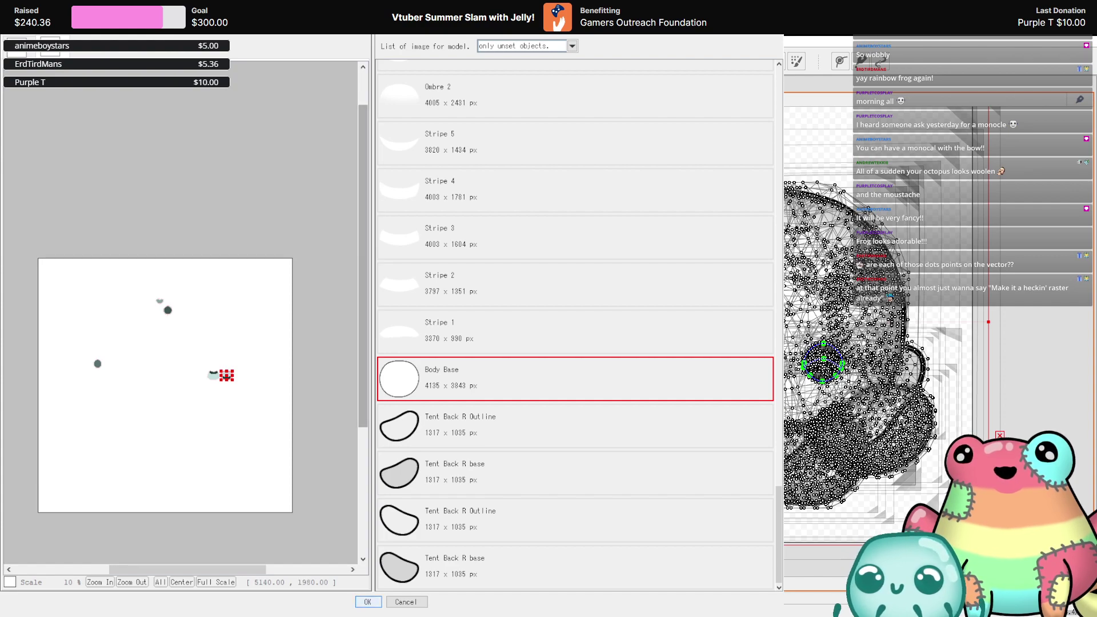
click(227, 375)
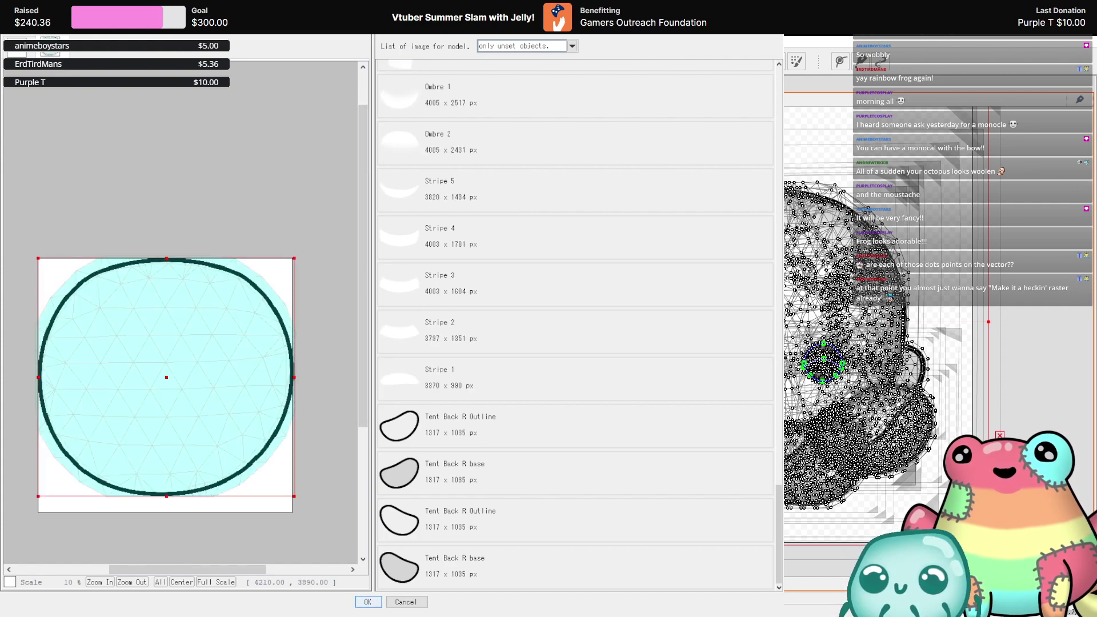
drag(293, 496, 126, 357)
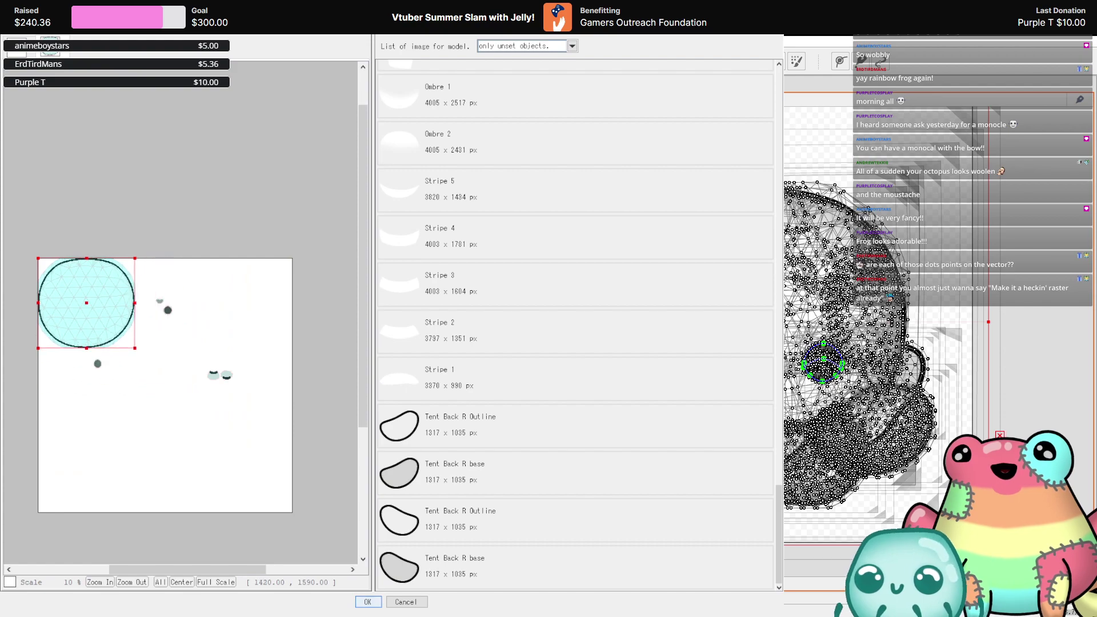
drag(107, 312, 115, 315)
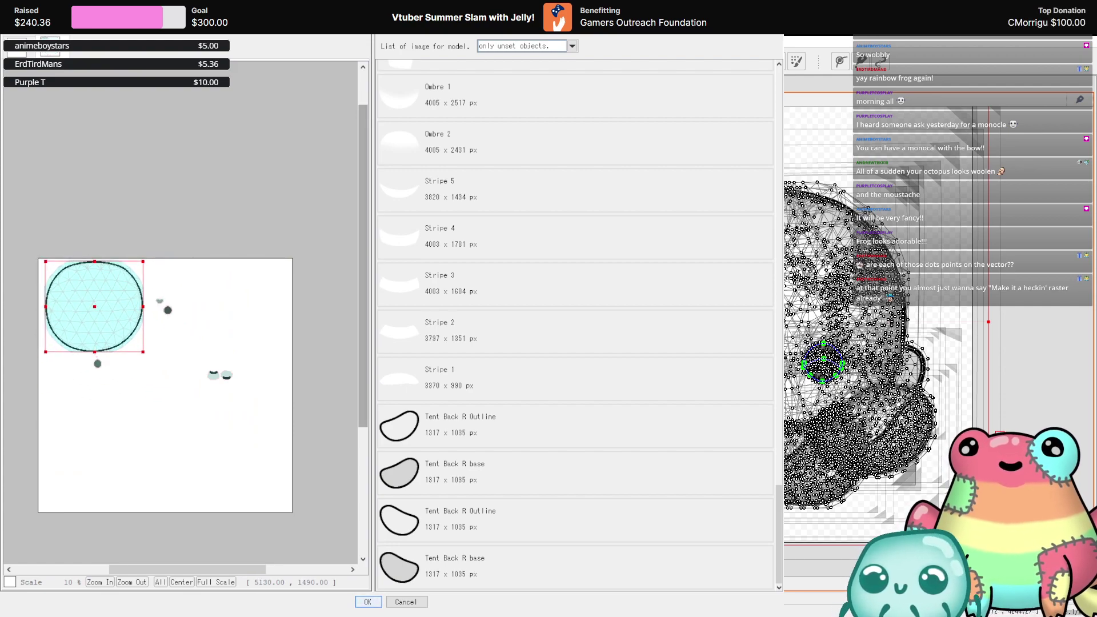
scroll(574, 326, up, 10)
scroll(574, 326, up, 3)
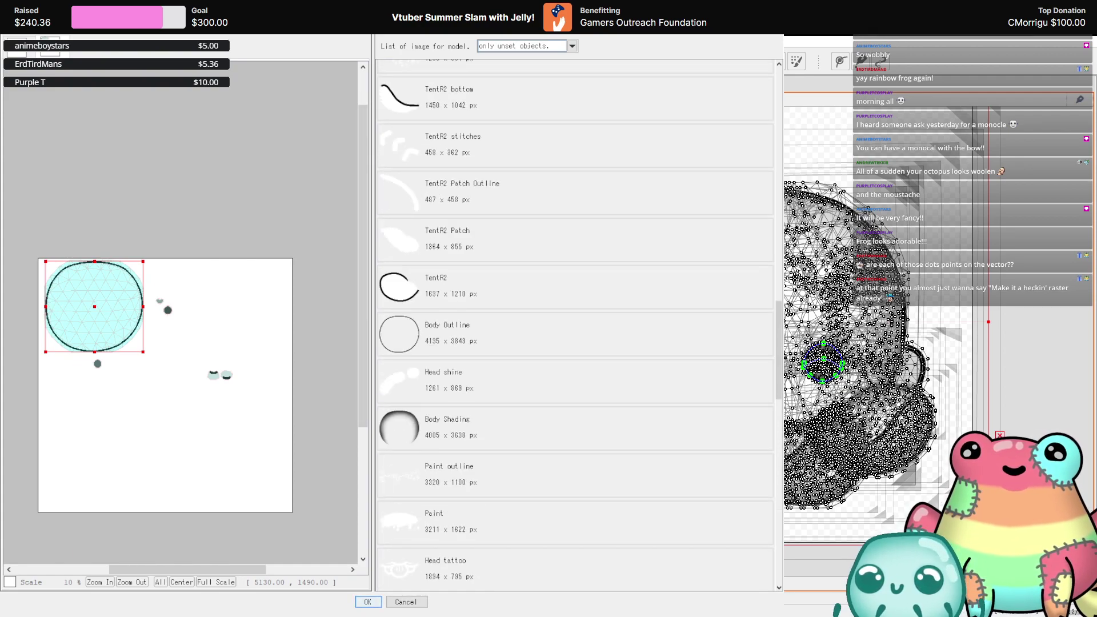
key(Return)
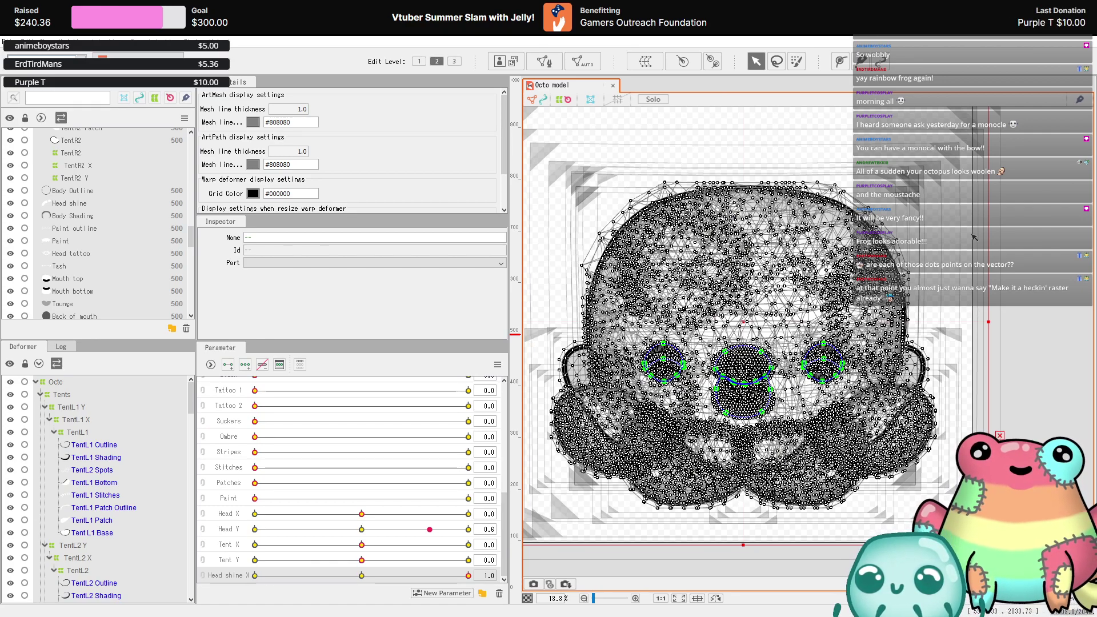
- Examine the octopus mesh up close, reopen the texture atlas to check the unset tentacle images and close it again
scroll(766, 242, up, 2)
scroll(767, 242, up, 4)
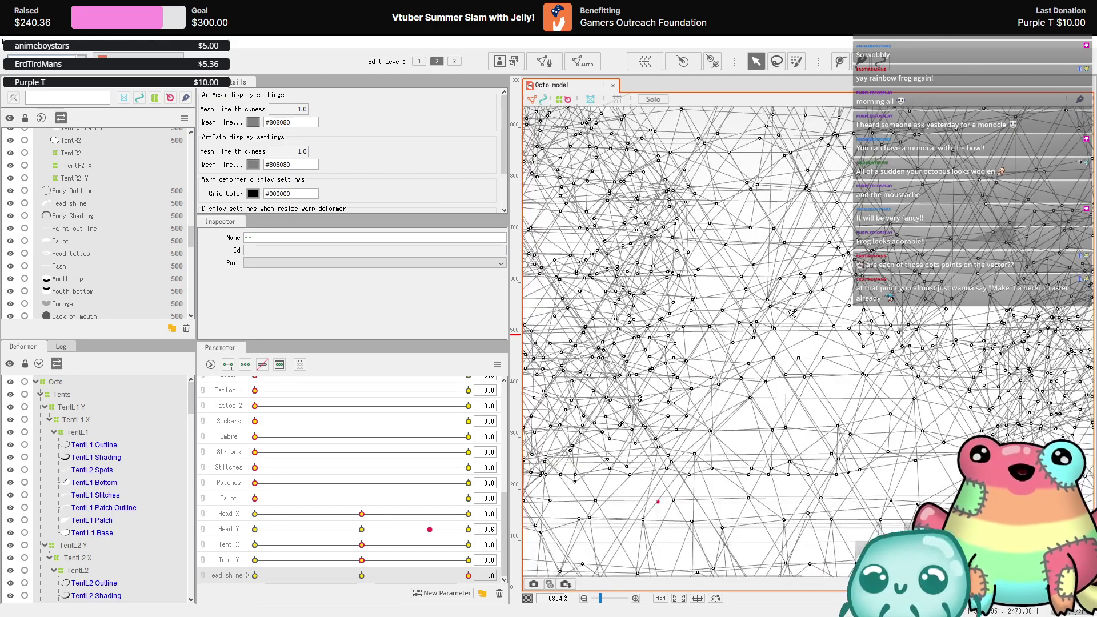
scroll(818, 298, down, 8)
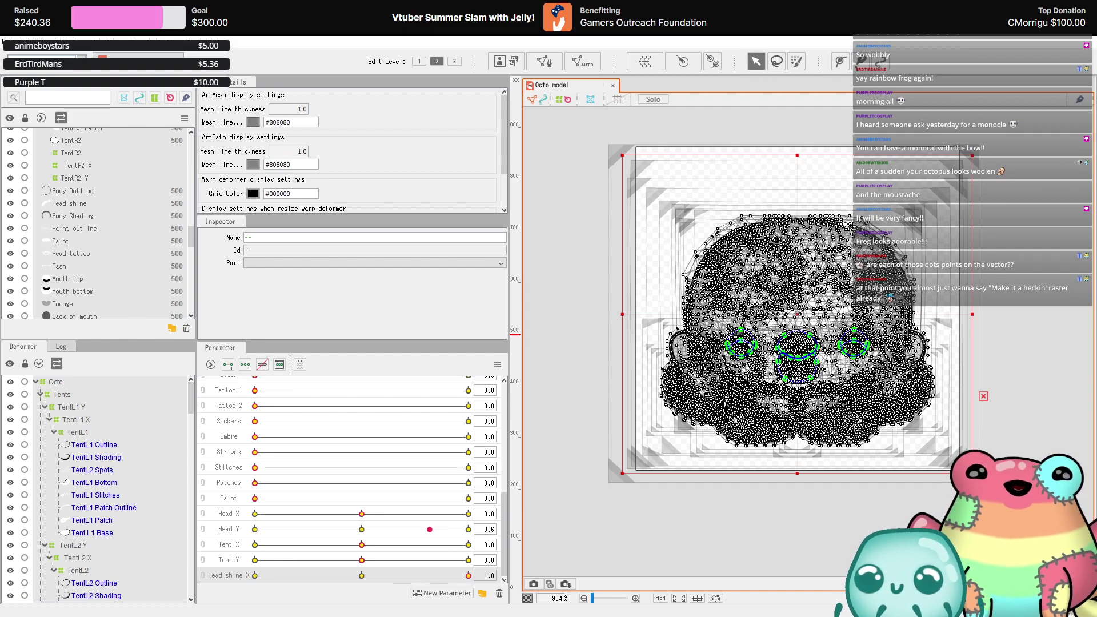
click(508, 62)
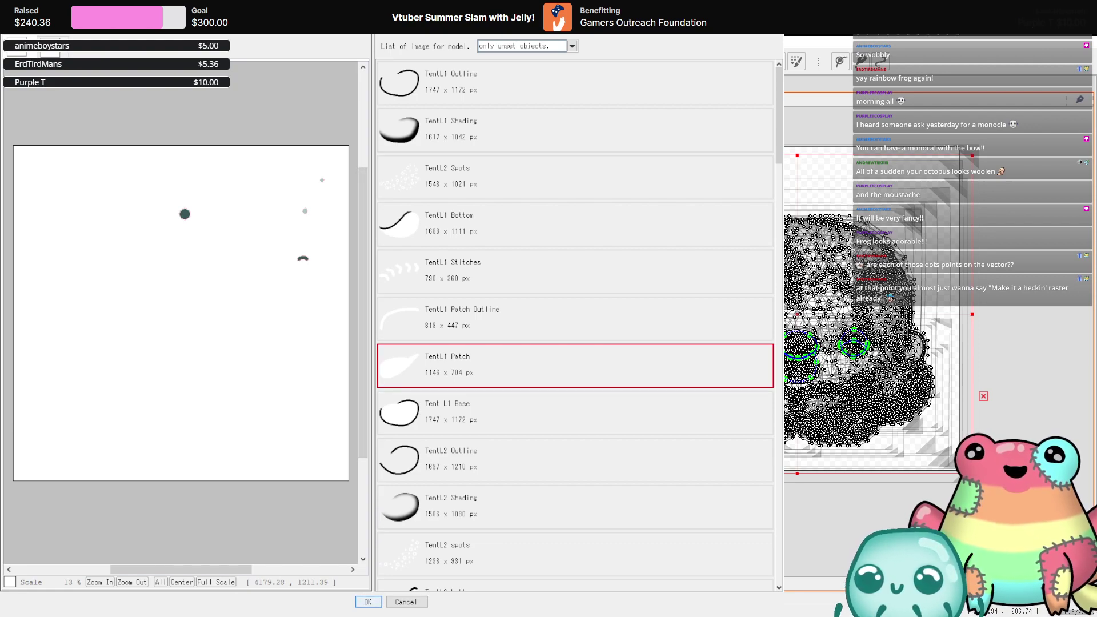
scroll(575, 318, down, 5)
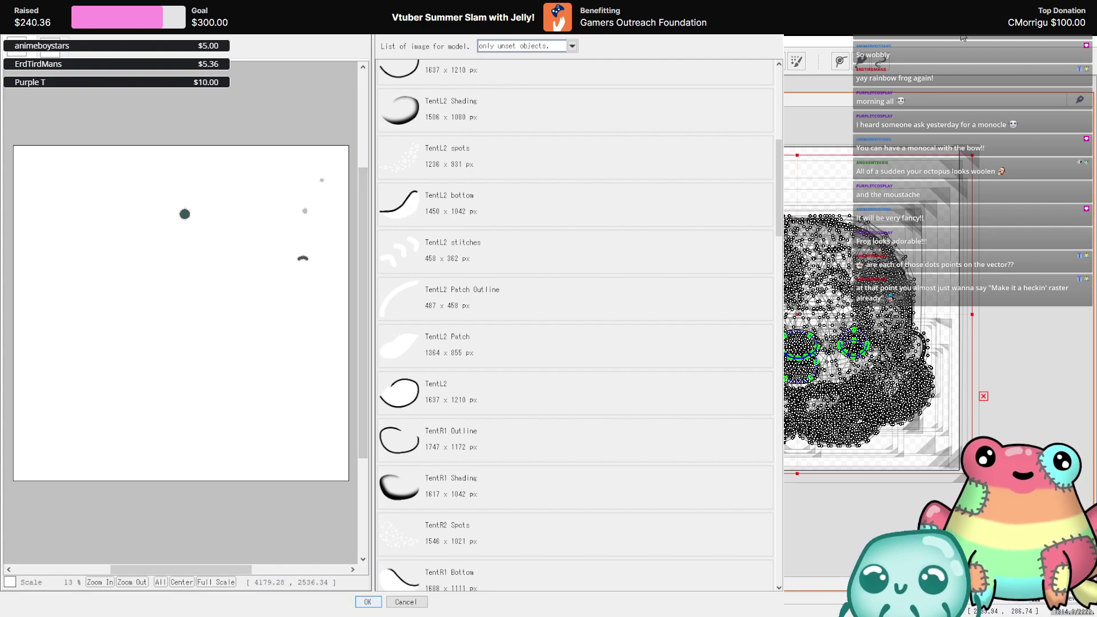
click(915, 40)
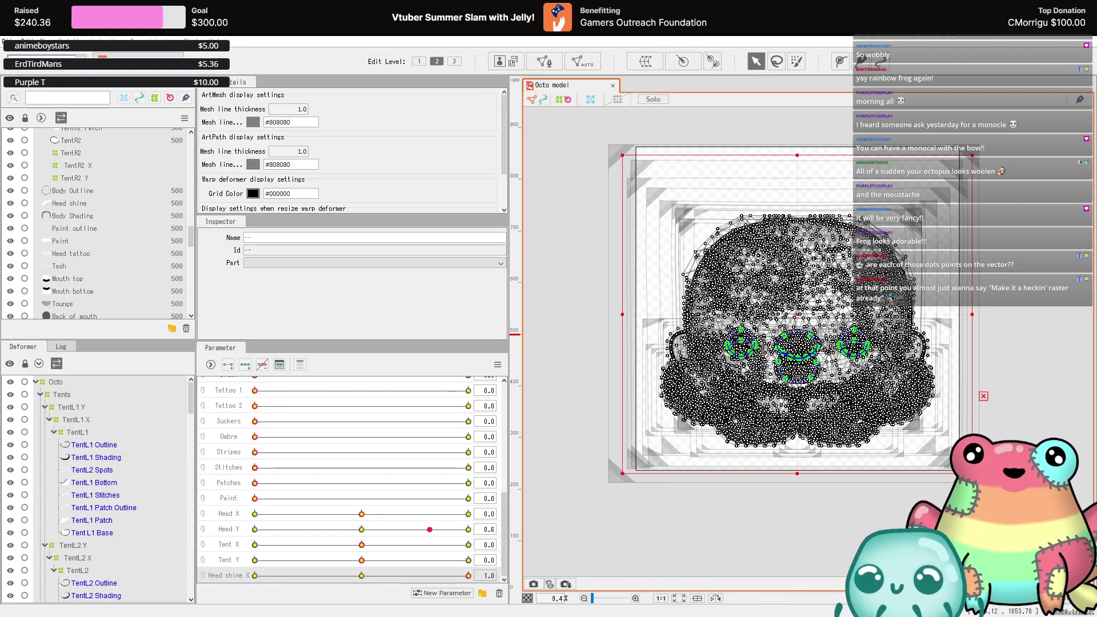